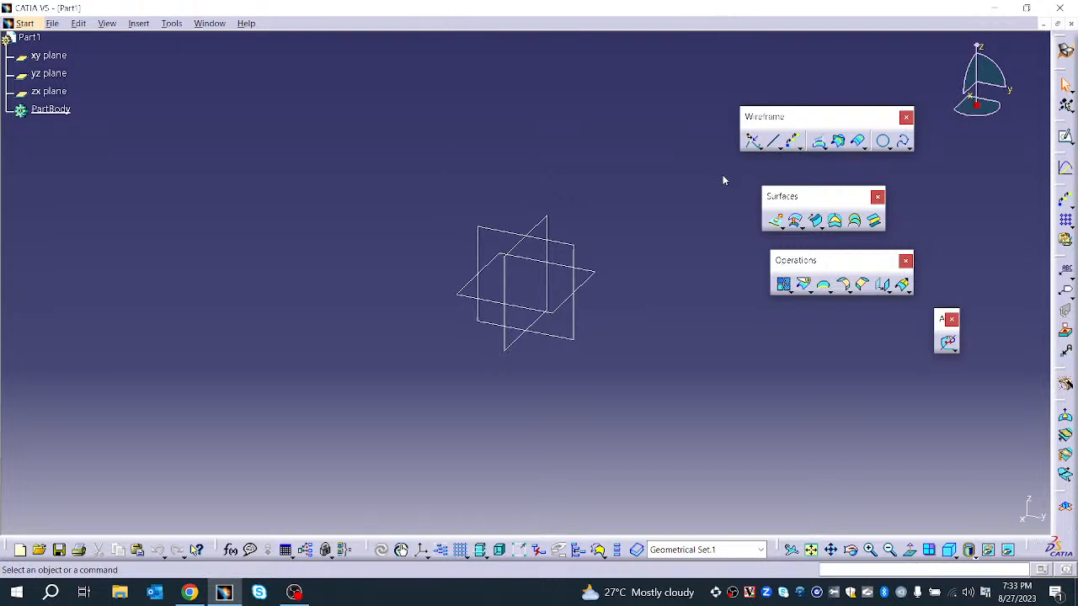
{"action": "left_click", "coordinate": [756, 147]}
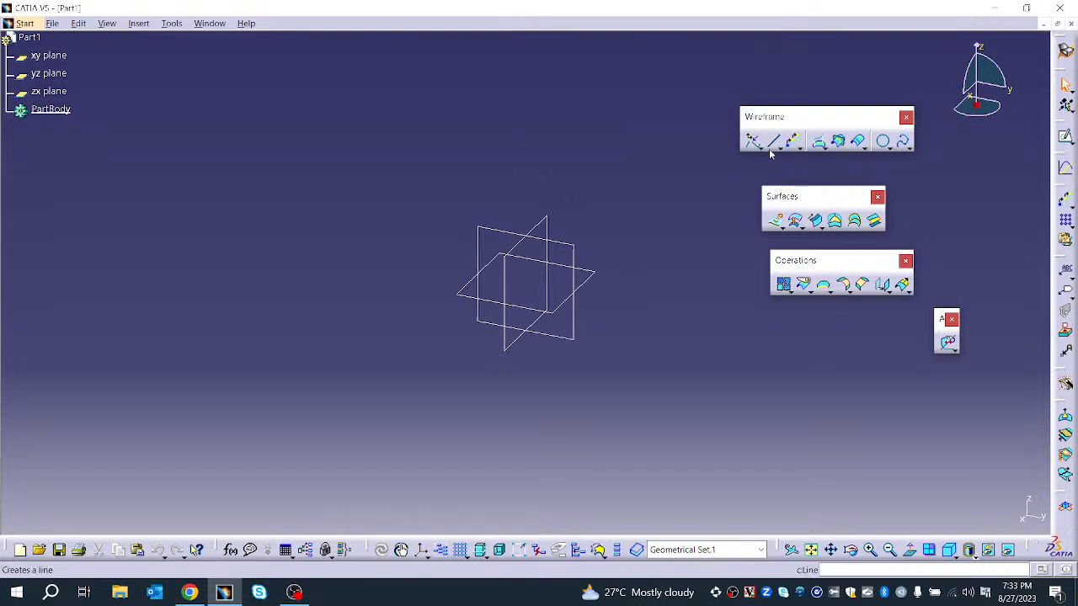
{"action": "left_click", "coordinate": [798, 150]}
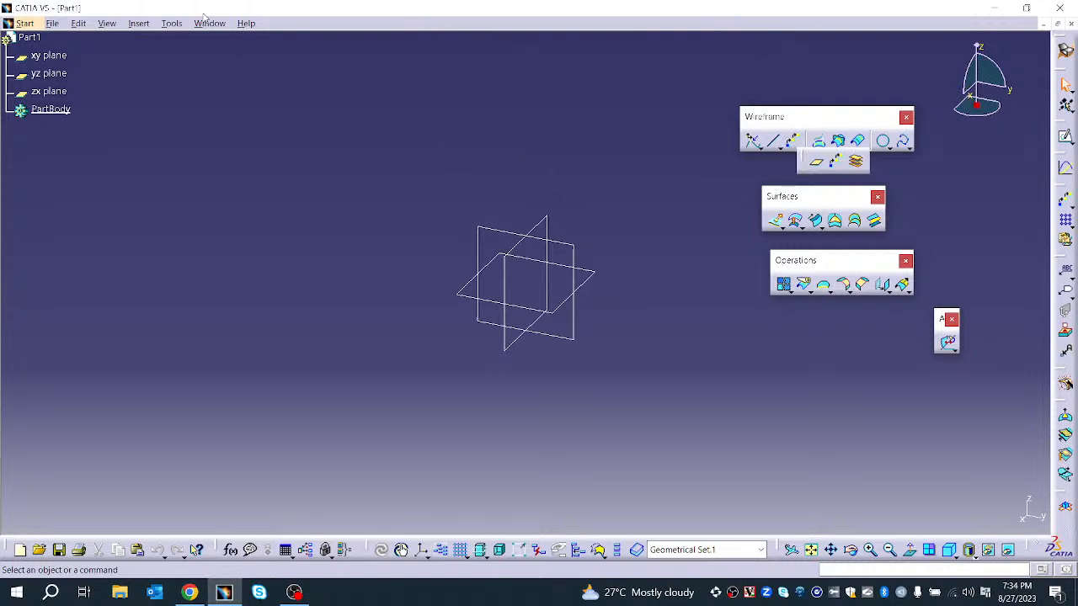
- Open the part file EX-3 Plane_Start.CATPart from the GSD WIREFRAME folder
{"action": "left_click", "coordinate": [51, 23]}
{"action": "left_click", "coordinate": [76, 80]}
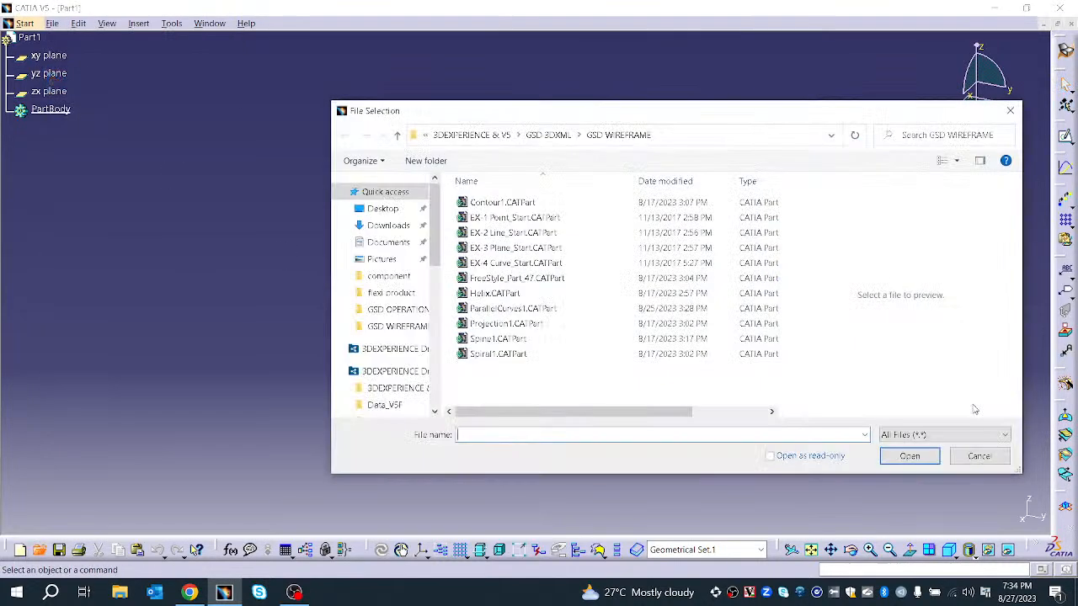
{"action": "left_click", "coordinate": [620, 249]}
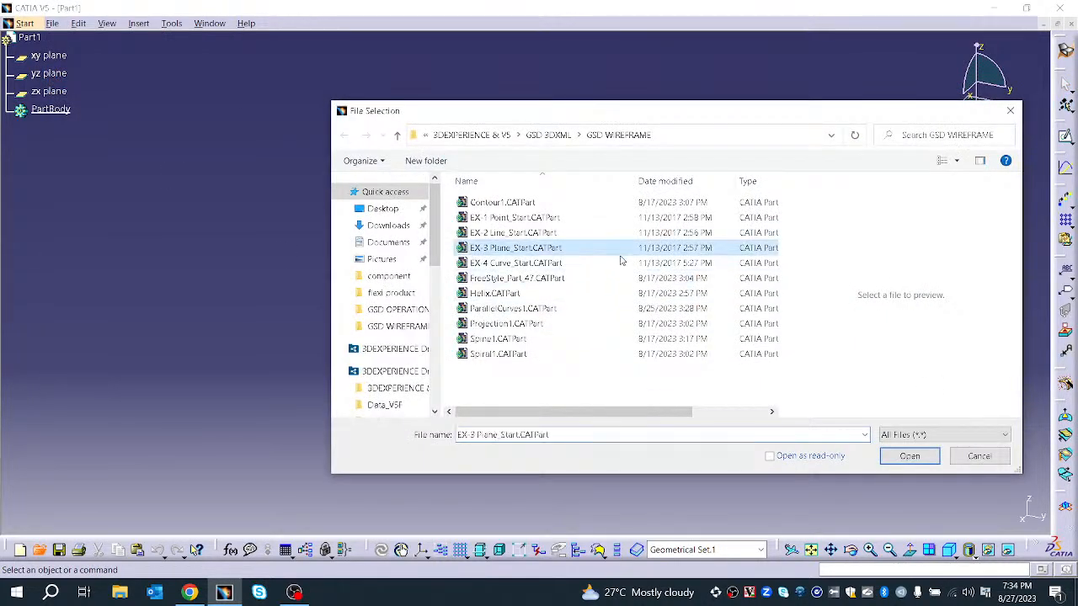
{"action": "left_click", "coordinate": [908, 459]}
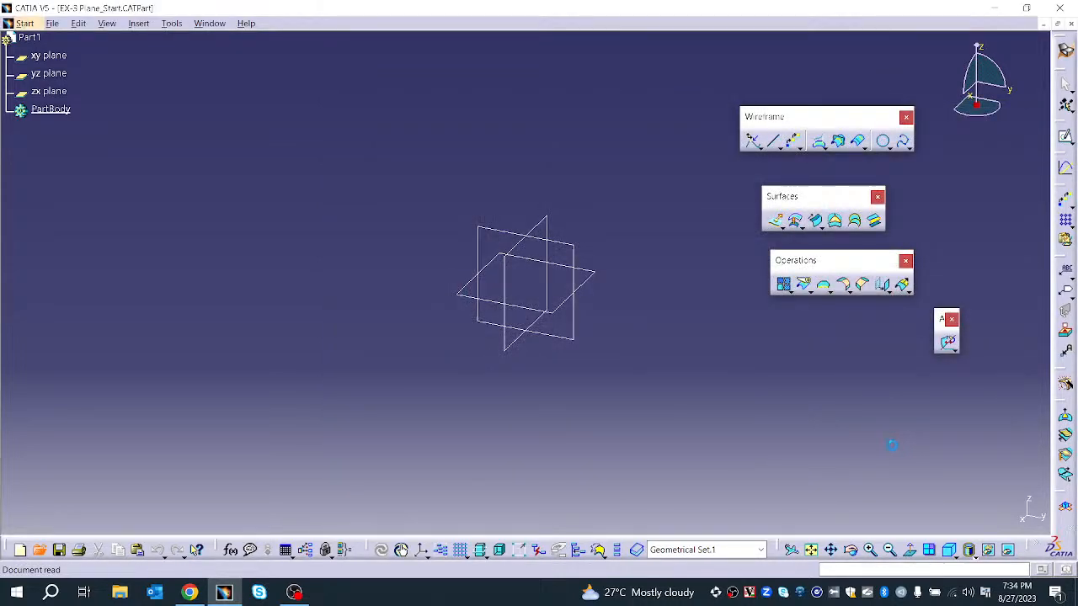
- Start a new plane of type Offset from plane with the xy plane as its reference
{"action": "middle_click_drag", "start_coordinate": [595, 419], "coordinate": [477, 317]}
{"action": "middle_click_drag", "start_coordinate": [603, 375], "coordinate": [799, 165]}
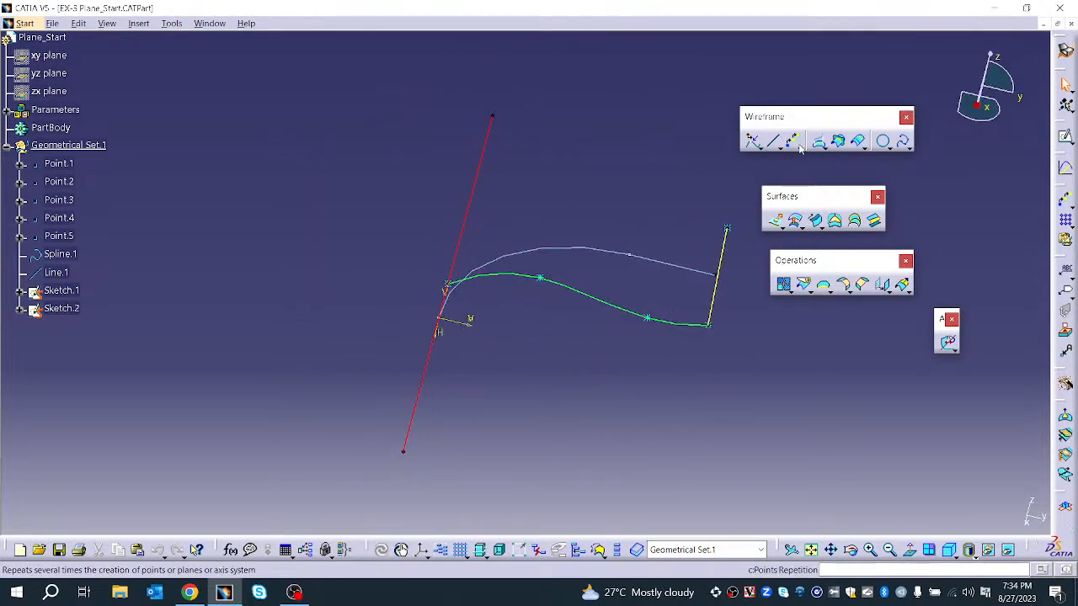
{"action": "left_click", "coordinate": [799, 149]}
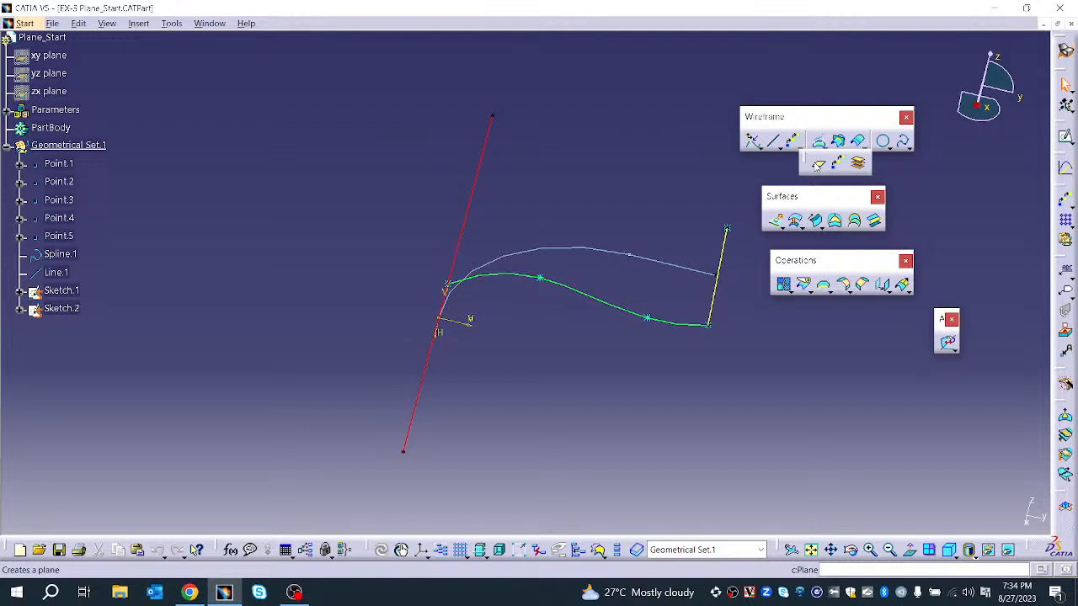
{"action": "left_click", "coordinate": [817, 164]}
{"action": "left_click_drag", "start_coordinate": [900, 403], "coordinate": [238, 64]}
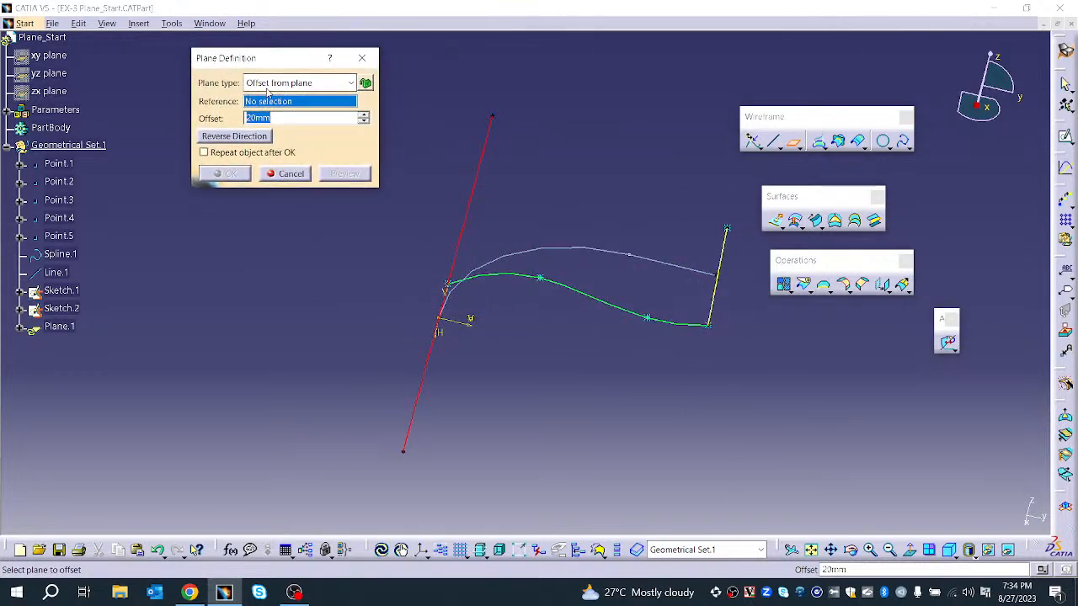
{"action": "left_click", "coordinate": [308, 83]}
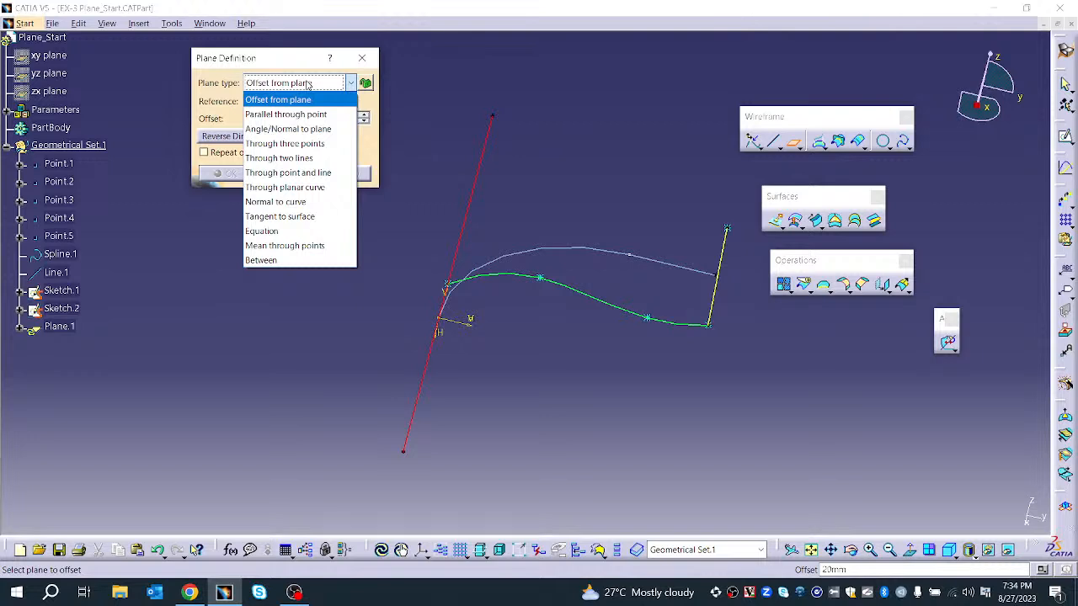
{"action": "left_click", "coordinate": [268, 102]}
{"action": "middle_click_drag", "start_coordinate": [494, 308], "coordinate": [430, 339]}
{"action": "scroll", "coordinate": [116, 284], "scroll_direction": "up", "scroll_amount": 3}
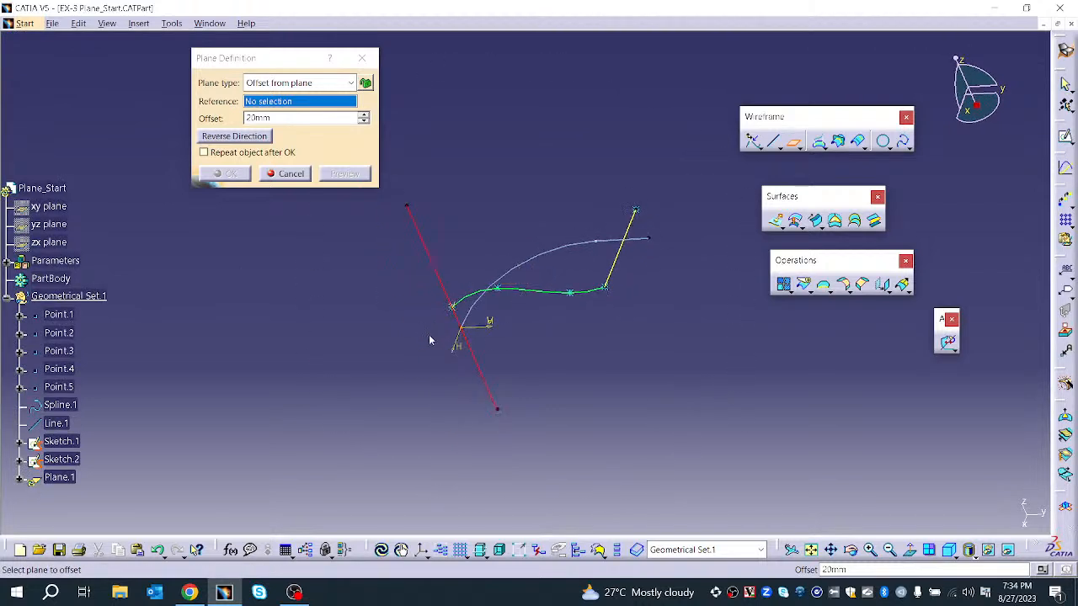
{"action": "left_click", "coordinate": [57, 210]}
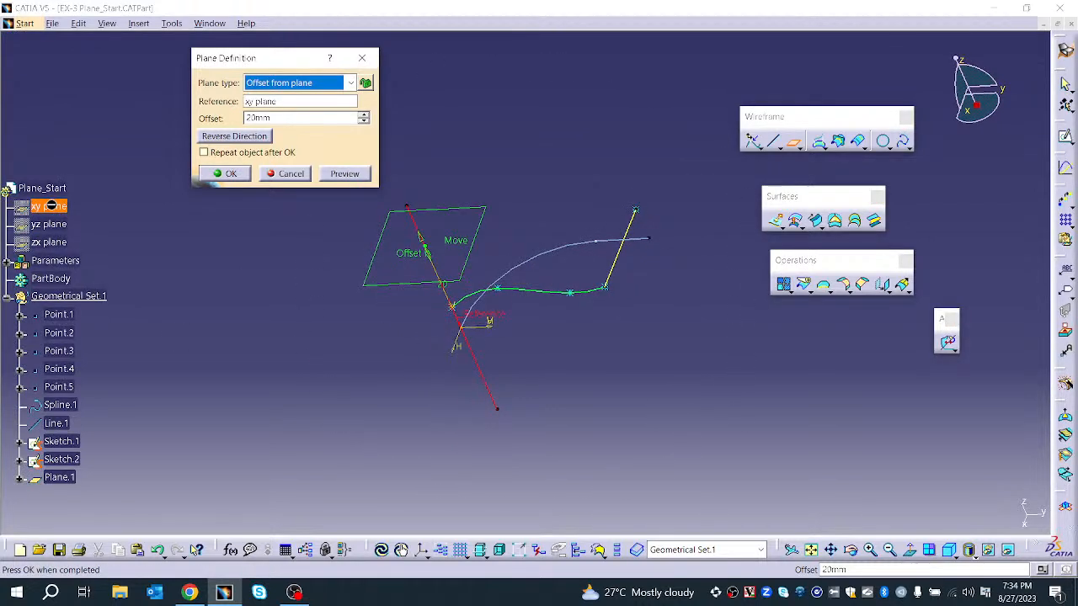
- Show the hidden xy plane while the plane definition stays open
{"action": "right_click", "coordinate": [54, 214]}
{"action": "left_click", "coordinate": [96, 263]}
{"action": "middle_click_drag", "start_coordinate": [450, 312], "coordinate": [598, 466]}
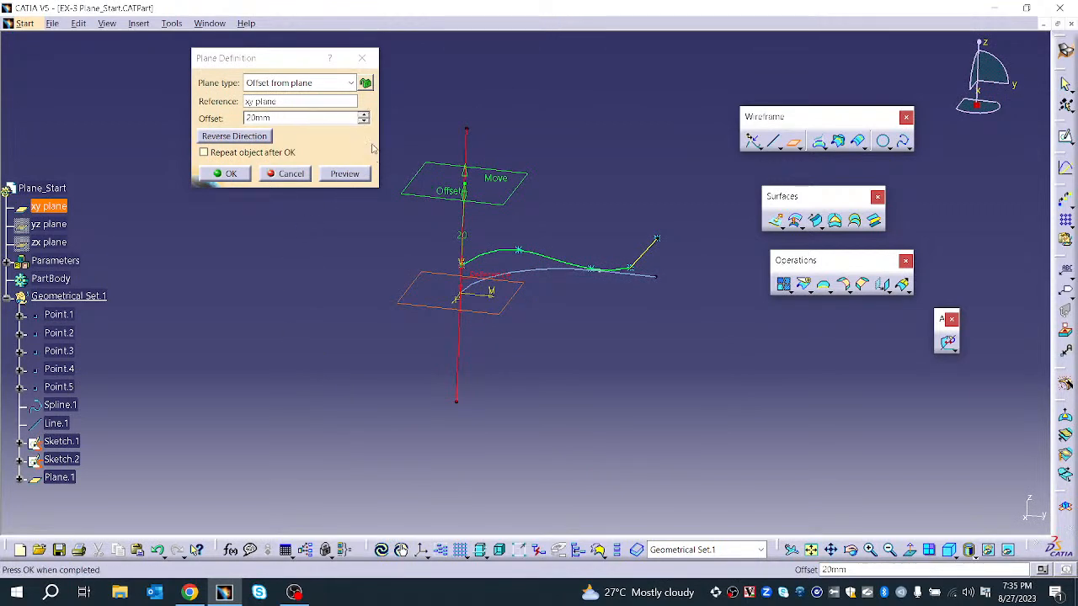
- Try the reversed offset direction, restore the original one, and create the plane 20 mm above the xy plane
{"action": "left_click", "coordinate": [317, 119]}
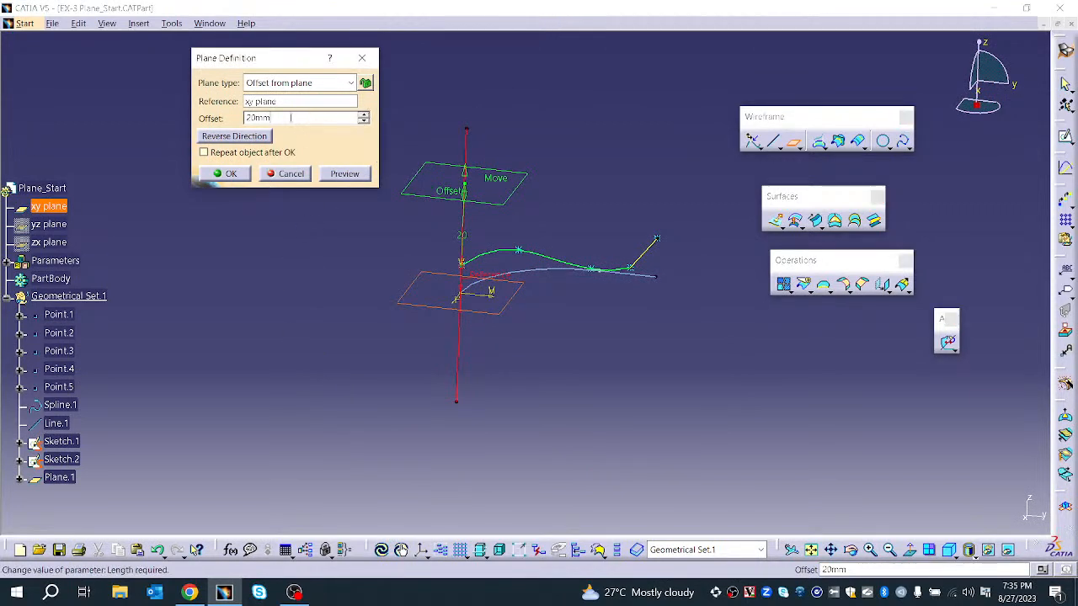
{"action": "double_click", "coordinate": [316, 119]}
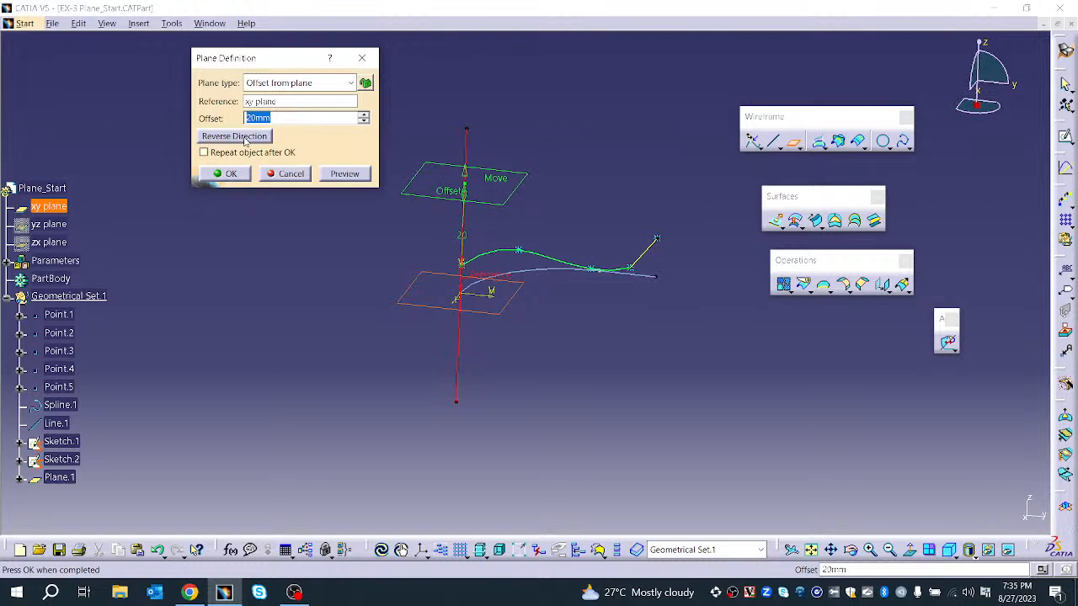
{"action": "left_click", "coordinate": [246, 143]}
{"action": "left_click", "coordinate": [246, 139]}
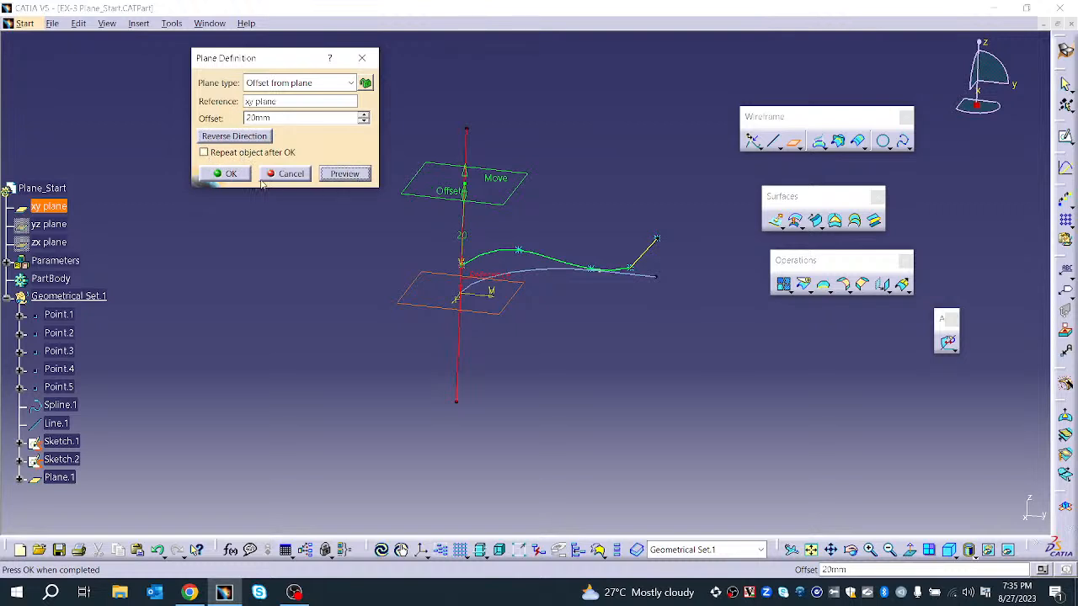
{"action": "left_click", "coordinate": [228, 174]}
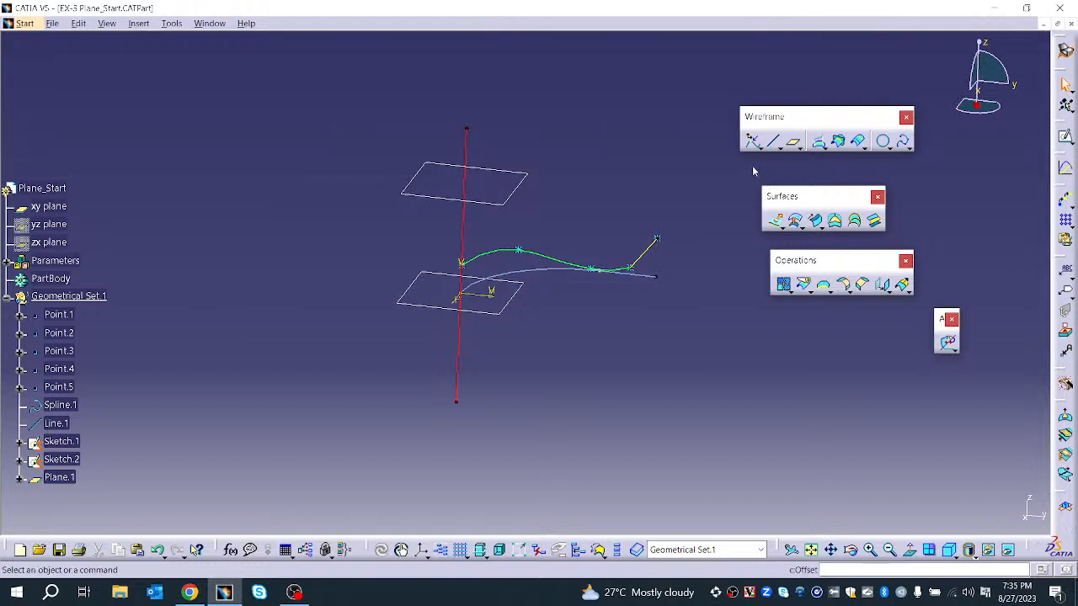
- Create a plane offset 20 mm from the xy plane in the reversed direction, with Repeat object after OK enabled
{"action": "left_click", "coordinate": [789, 148]}
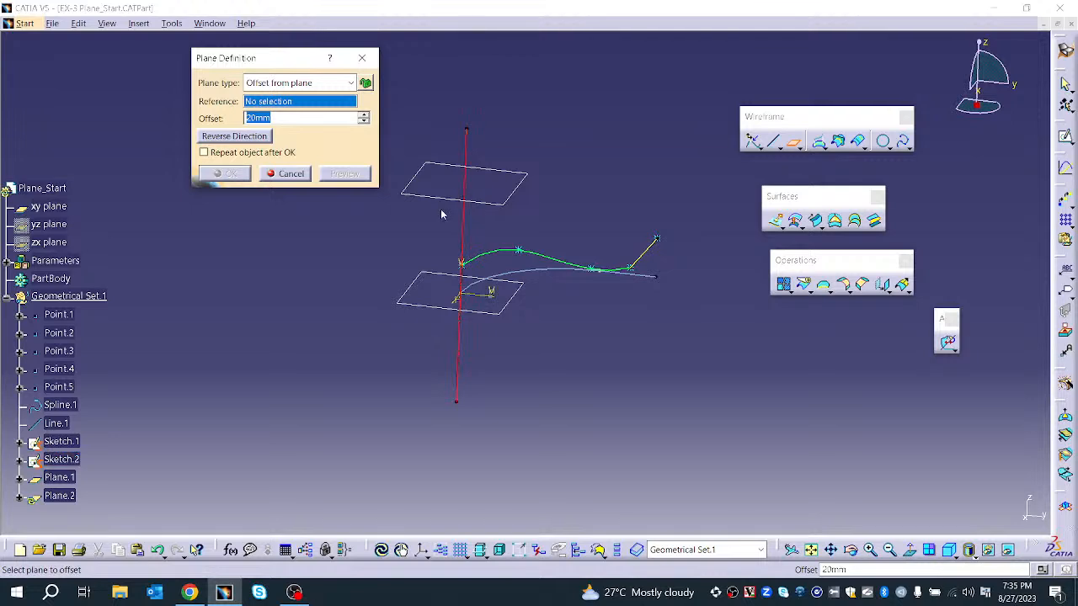
{"action": "left_click", "coordinate": [427, 307]}
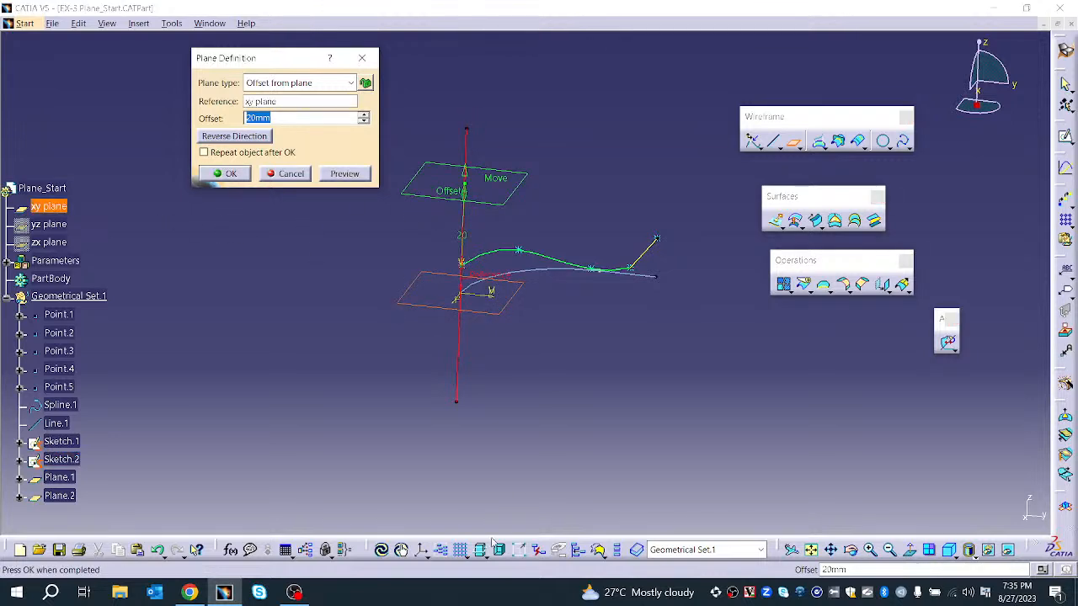
{"action": "left_click", "coordinate": [283, 153]}
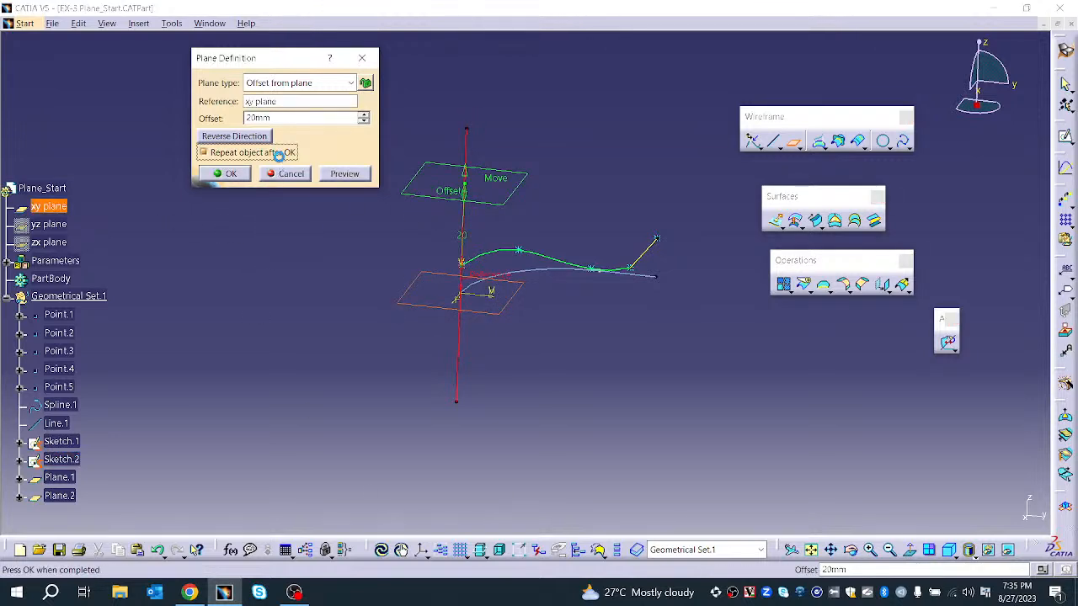
{"action": "left_click", "coordinate": [240, 136]}
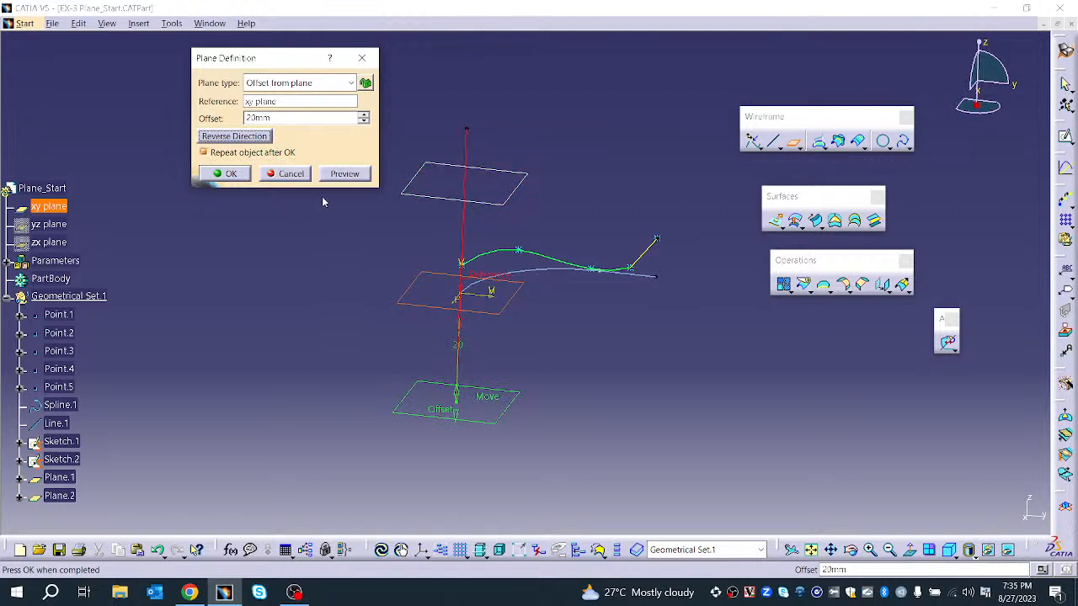
{"action": "left_click", "coordinate": [344, 174]}
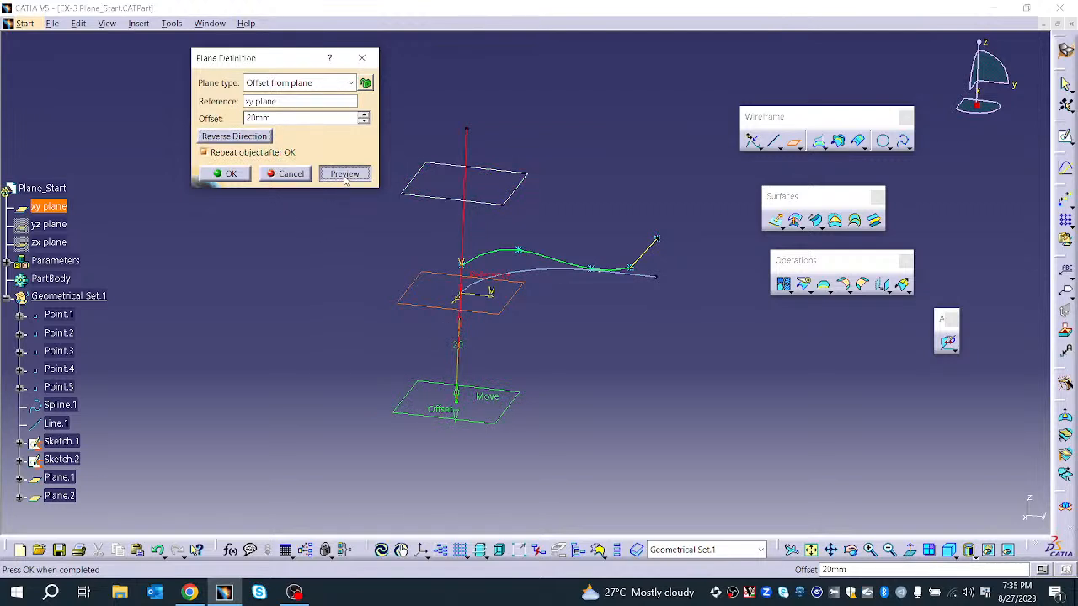
{"action": "left_click", "coordinate": [226, 174]}
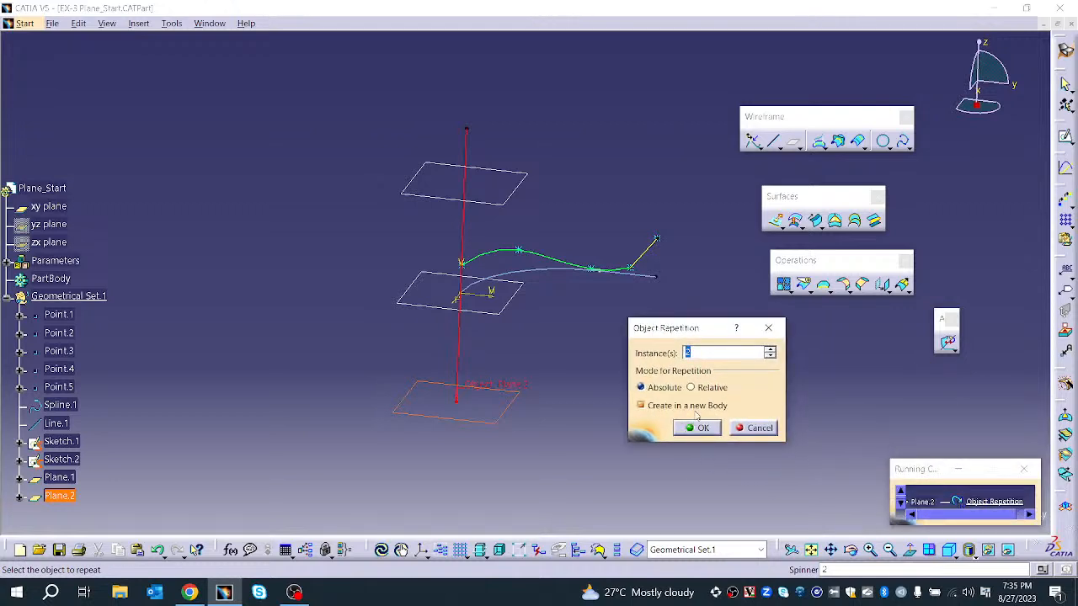
- Repeat the lower offset plane with 8 instances in absolute mode, created in a new body
{"action": "left_click", "coordinate": [771, 349]}
{"action": "left_click", "coordinate": [771, 350]}
{"action": "left_click", "coordinate": [771, 350]}
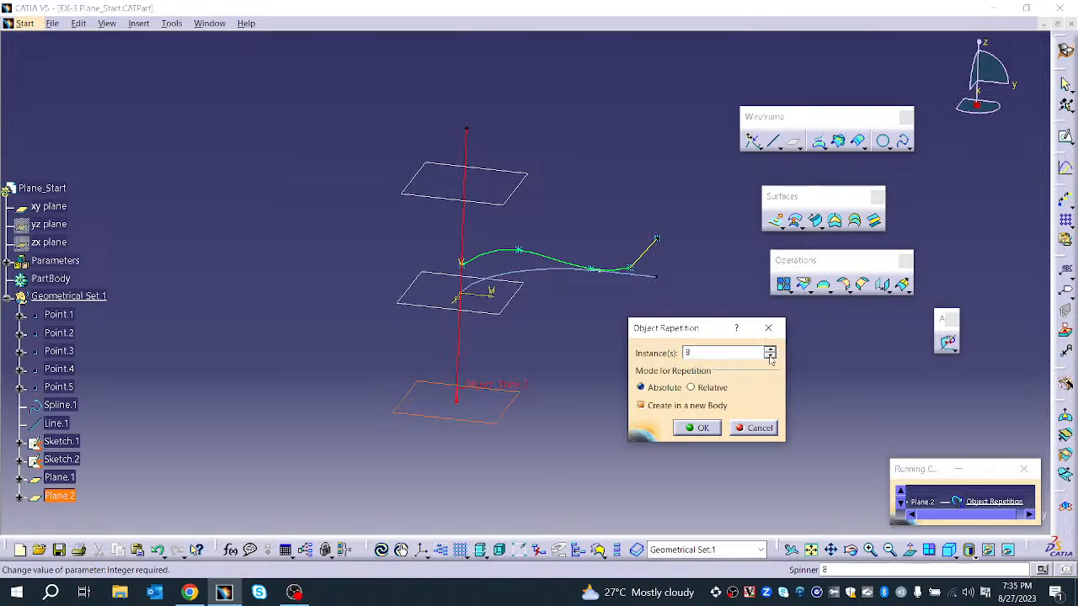
{"action": "left_click", "coordinate": [696, 429]}
- Delete Geometrical Set.2 together with the repeated planes it contains
{"action": "middle_click_drag", "start_coordinate": [503, 413], "coordinate": [498, 362]}
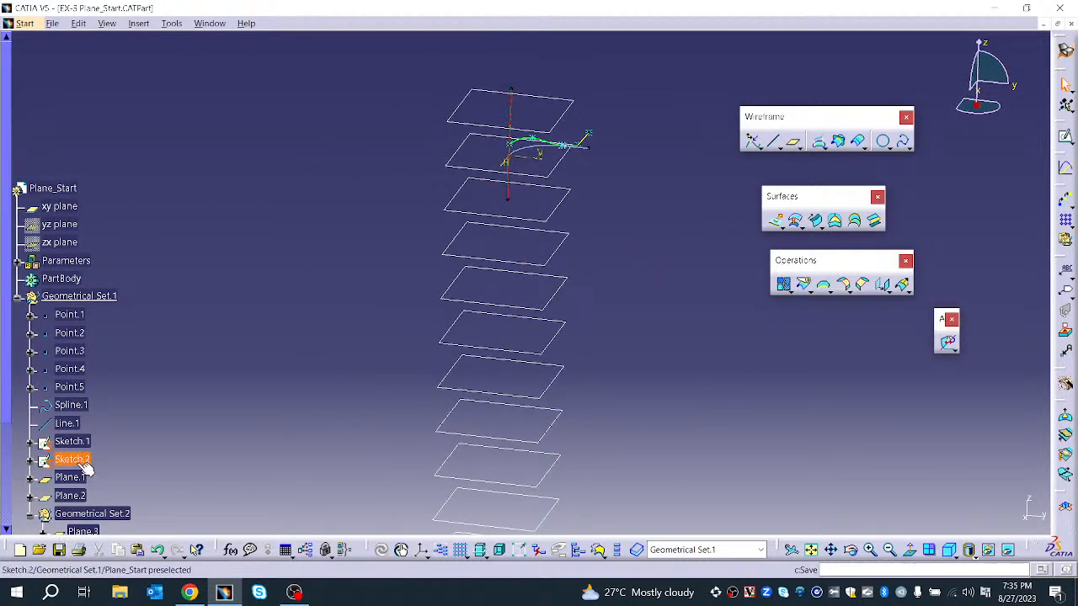
{"action": "scroll", "coordinate": [80, 467], "scroll_direction": "down", "scroll_amount": 5}
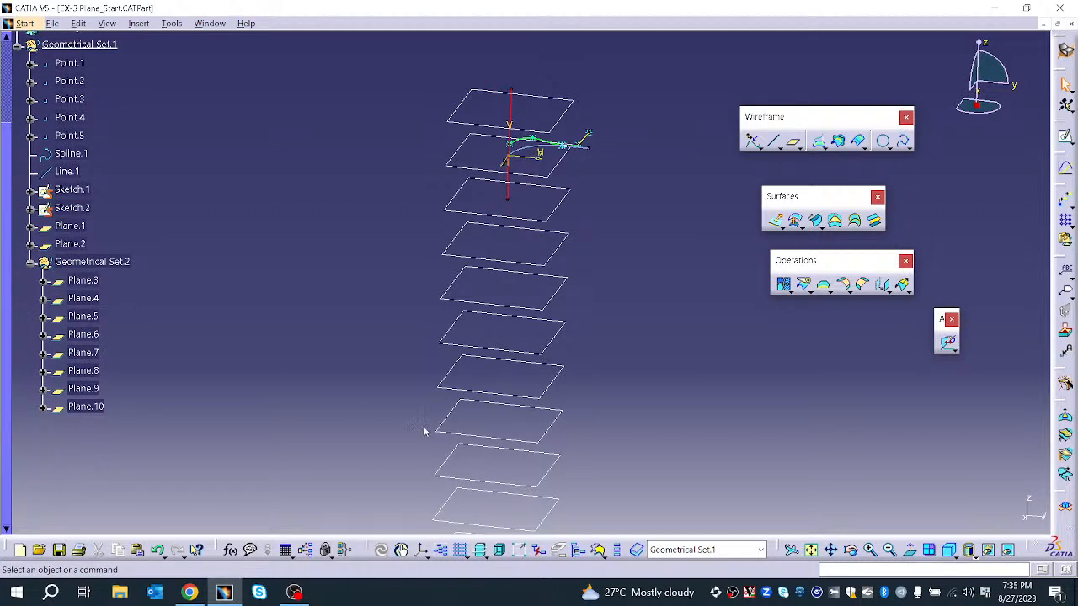
{"action": "middle_click_drag", "start_coordinate": [534, 440], "coordinate": [520, 359]}
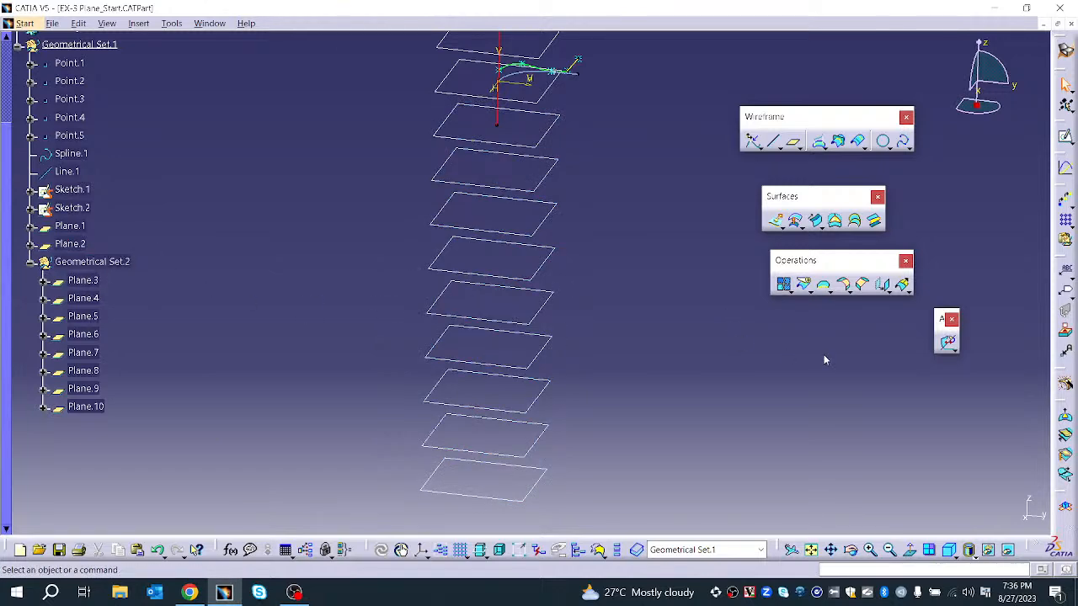
{"action": "scroll", "coordinate": [187, 369], "scroll_direction": "up", "scroll_amount": 1}
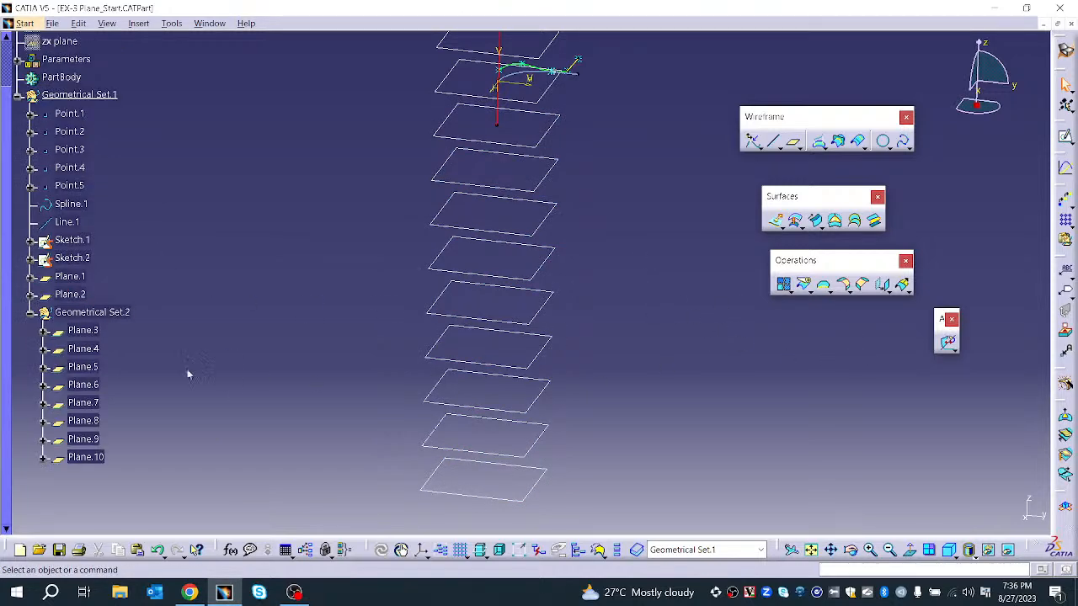
{"action": "right_click", "coordinate": [124, 313]}
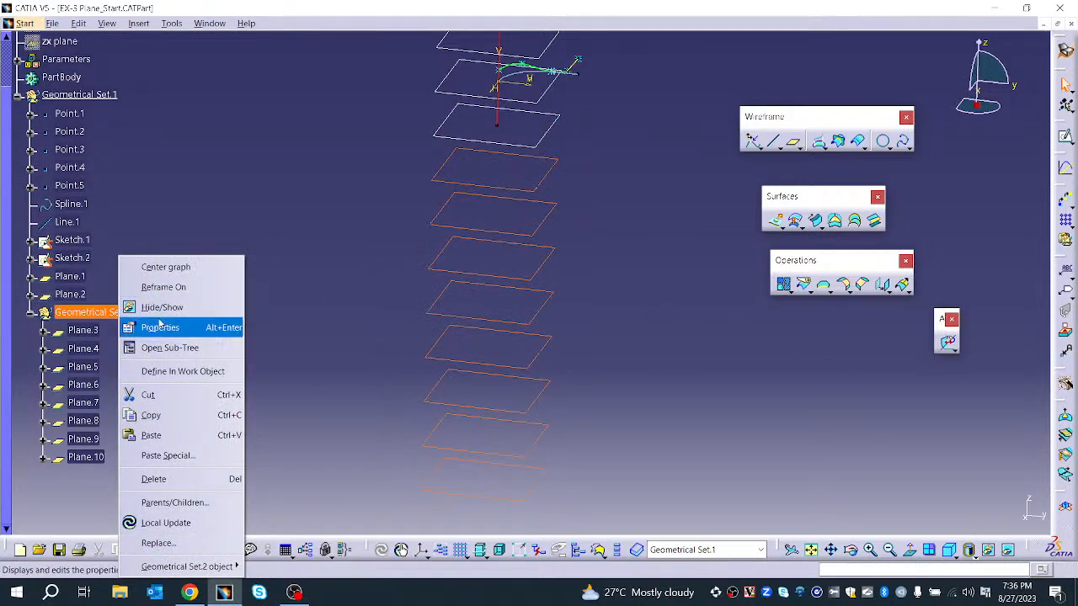
{"action": "left_click", "coordinate": [191, 480]}
- Create a plane offset 20 mm below Plane.2 and repeat it with 8 absolute instances, without creating a new body
{"action": "middle_click_drag", "start_coordinate": [420, 324], "coordinate": [432, 454]}
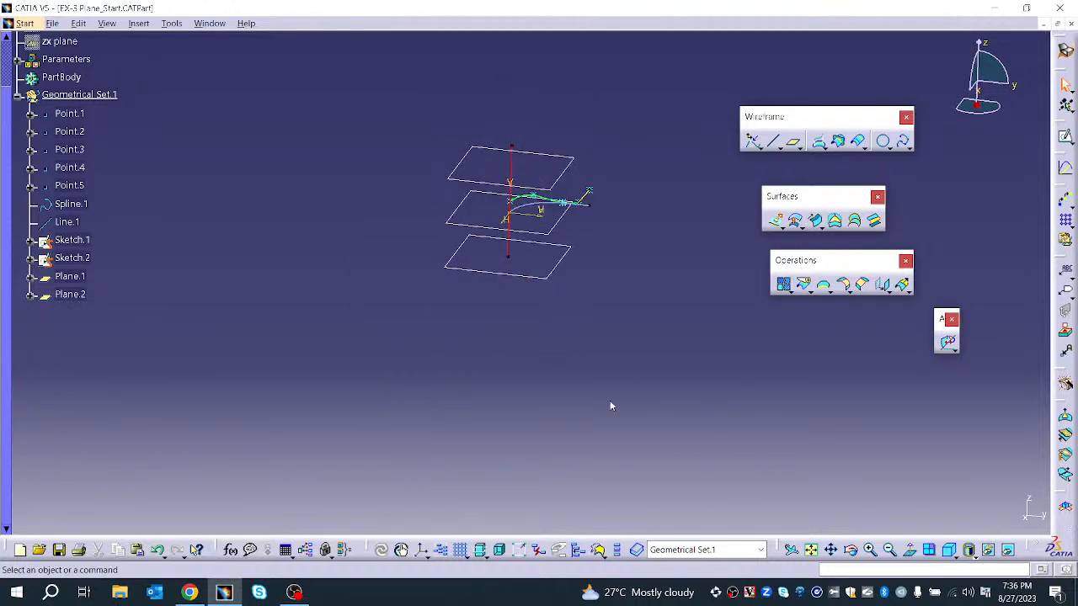
{"action": "left_click", "coordinate": [793, 143]}
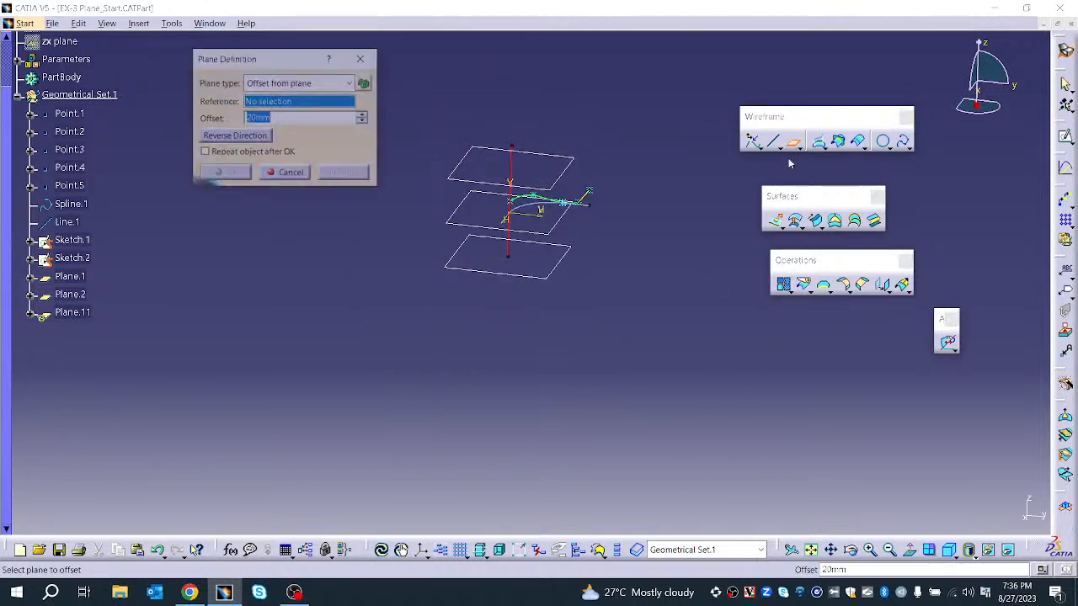
{"action": "left_click", "coordinate": [240, 152]}
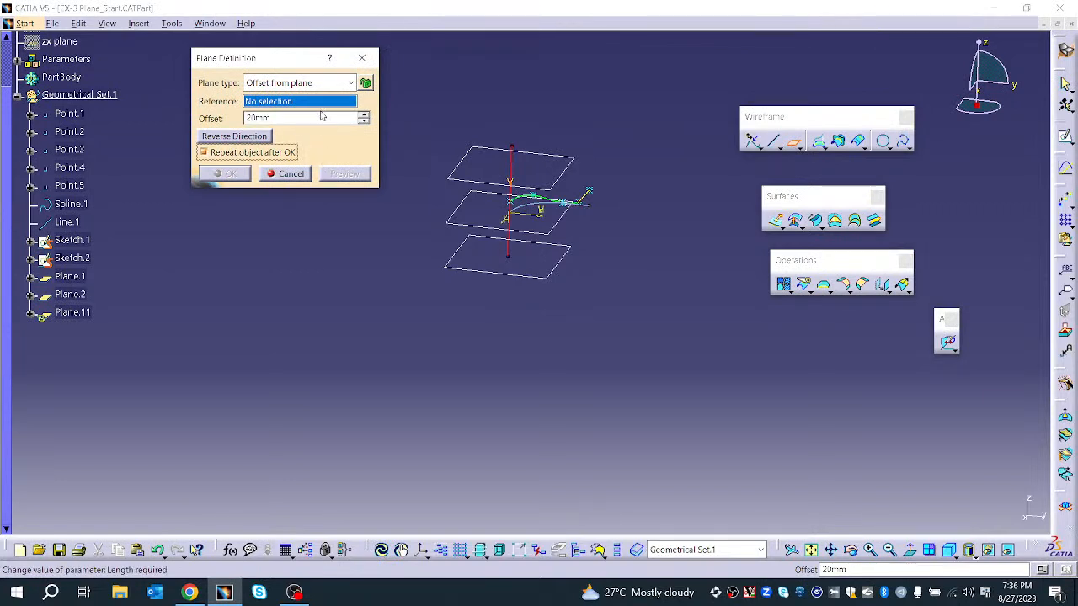
{"action": "left_click", "coordinate": [481, 275]}
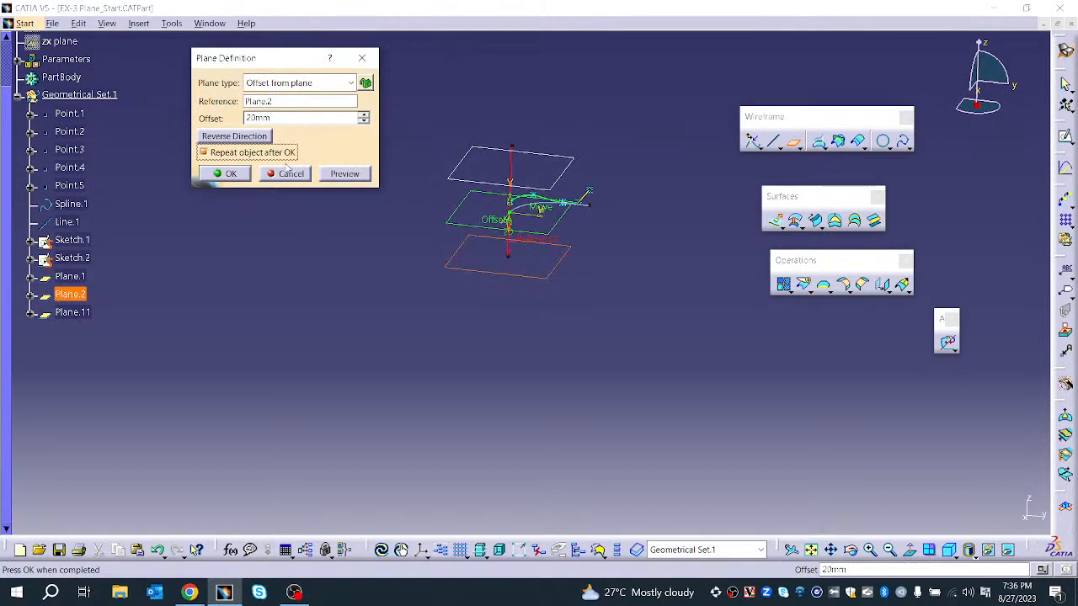
{"action": "left_click", "coordinate": [250, 137]}
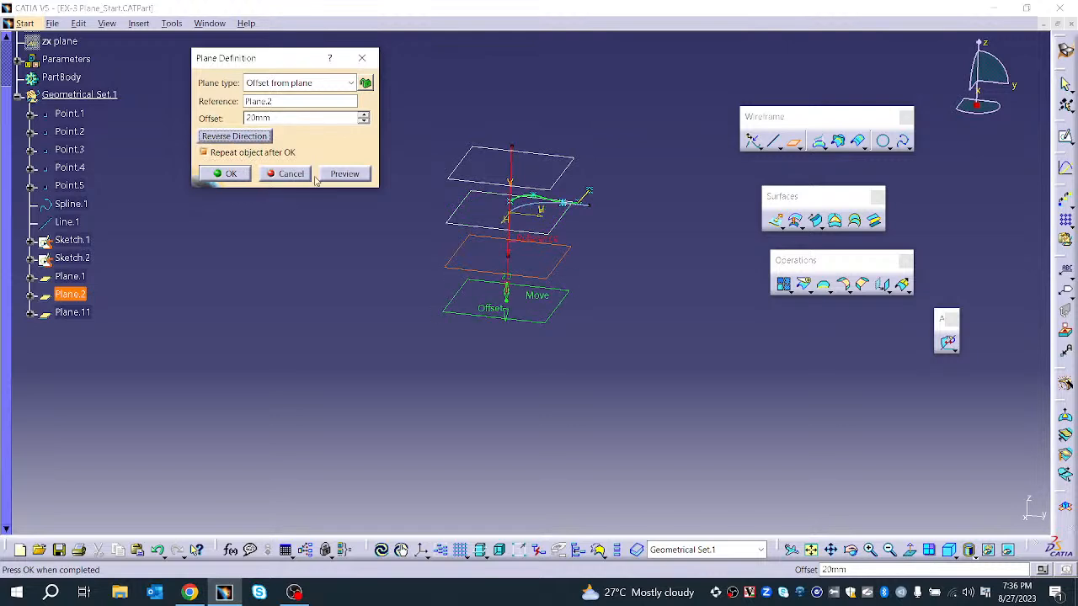
{"action": "left_click", "coordinate": [226, 175]}
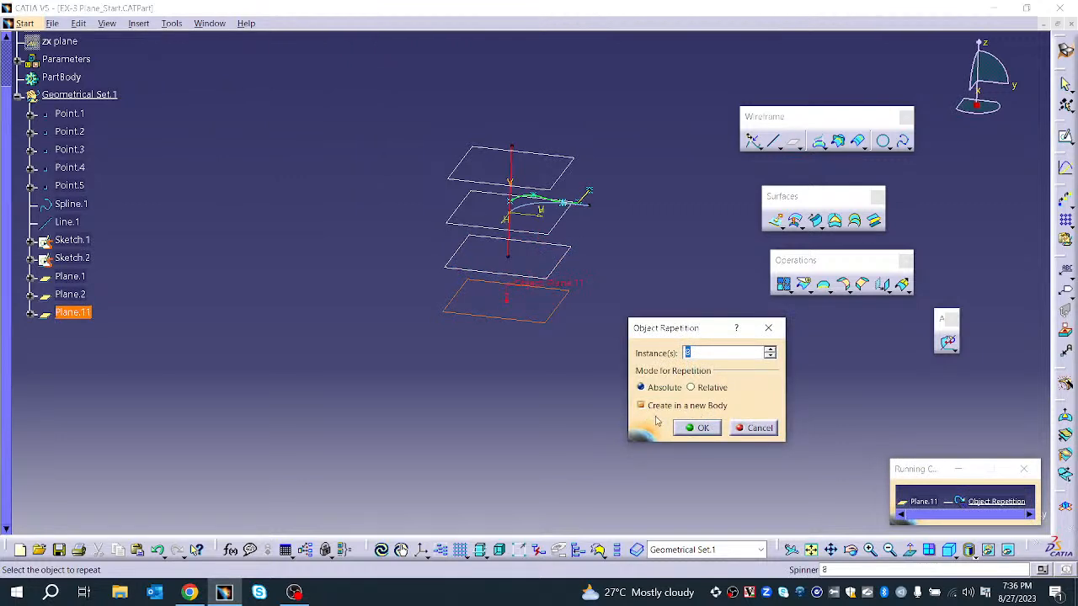
{"action": "left_click", "coordinate": [639, 407]}
{"action": "left_click", "coordinate": [688, 429]}
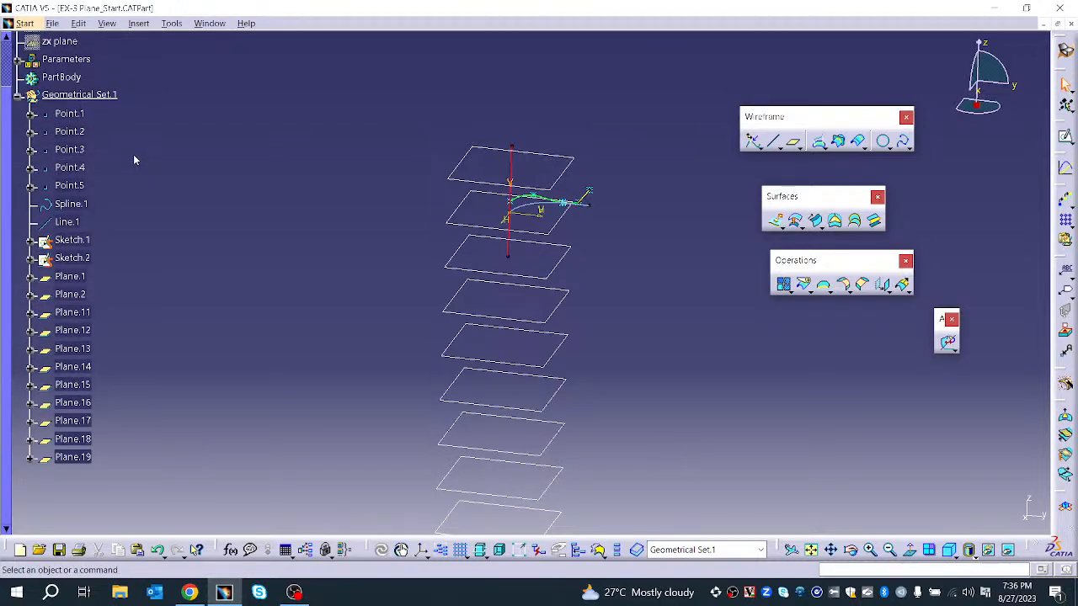
- Delete all the offset planes, from Plane.1 through Plane.19, in Geometrical Set.1
{"action": "scroll", "coordinate": [128, 258], "scroll_direction": "down", "scroll_amount": 2}
{"action": "scroll", "coordinate": [128, 258], "scroll_direction": "up", "scroll_amount": 3}
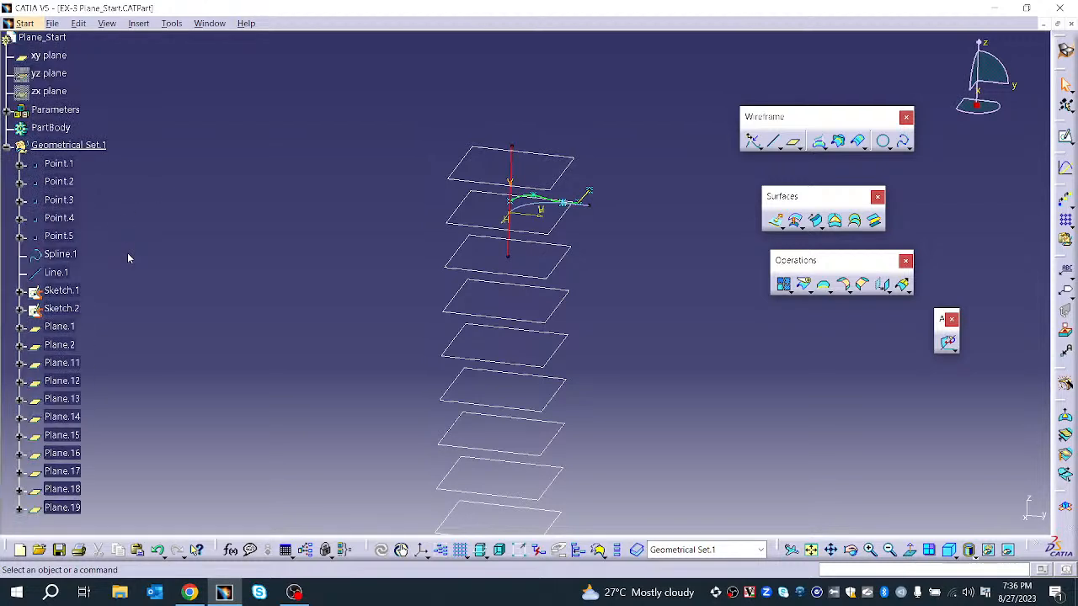
{"action": "scroll", "coordinate": [128, 257], "scroll_direction": "down", "scroll_amount": 2}
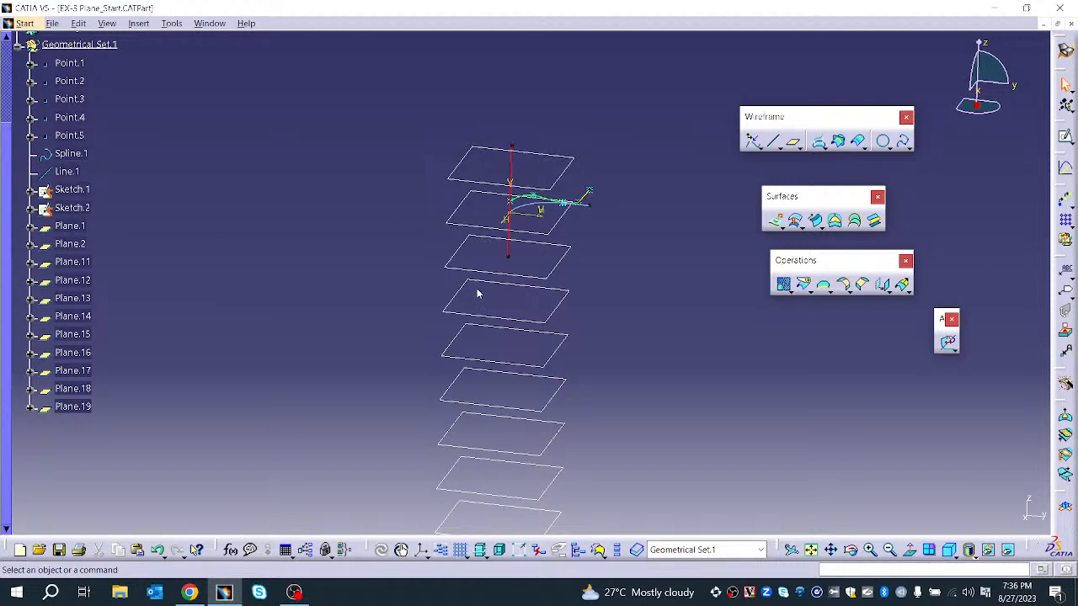
{"action": "scroll", "coordinate": [76, 169], "scroll_direction": "up", "scroll_amount": 1}
{"action": "left_click", "coordinate": [70, 276]}
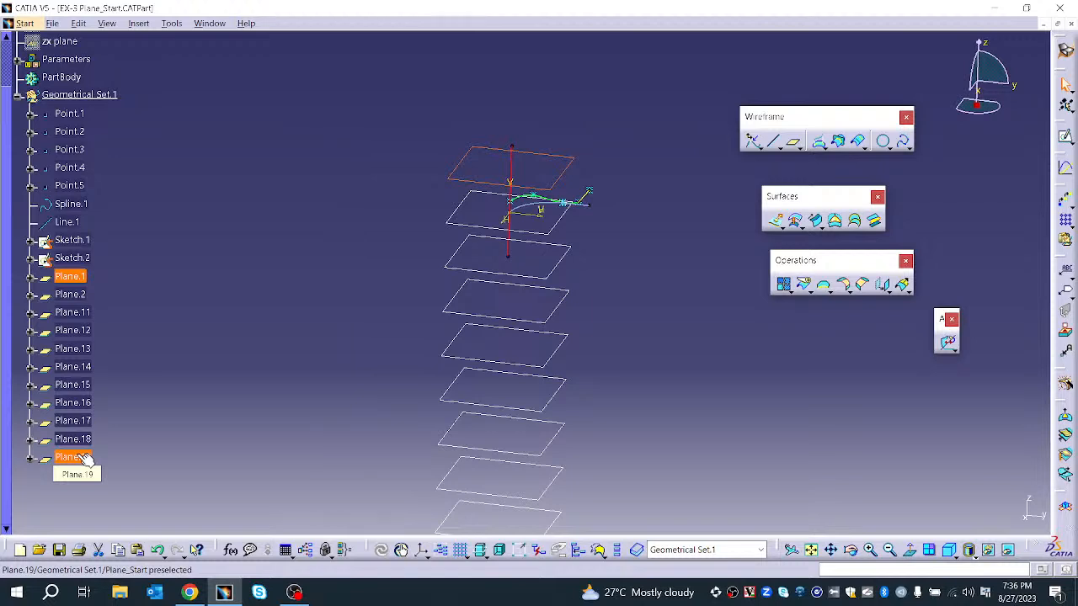
{"action": "left_click", "coordinate": [85, 457], "text": "shift"}
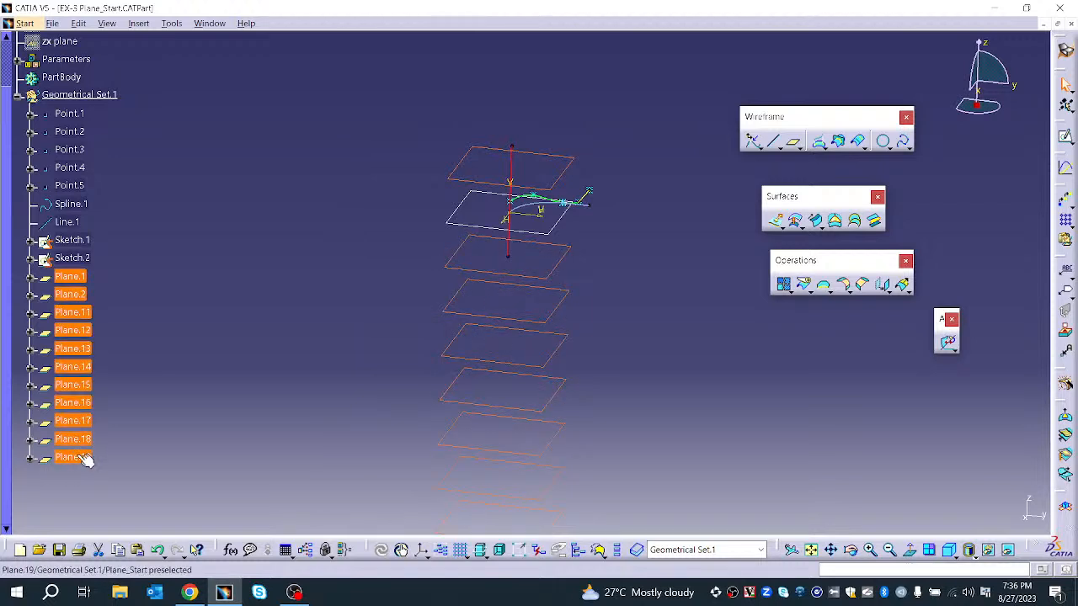
{"action": "right_click", "coordinate": [84, 457]}
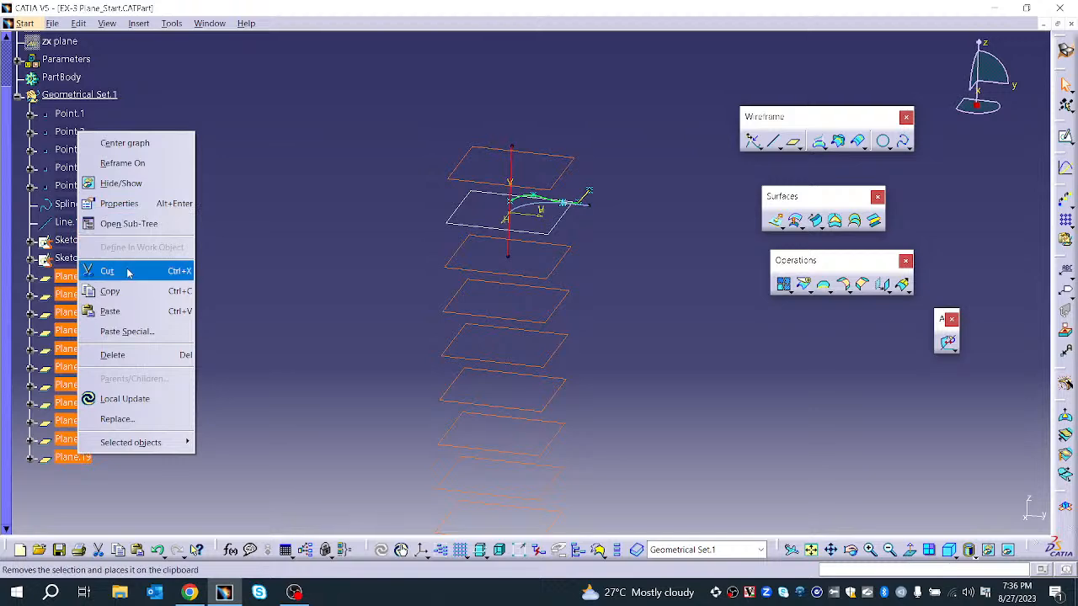
{"action": "left_click", "coordinate": [112, 355]}
- Create a Parallel through point plane with the xy plane as reference and Point.5 as the point
{"action": "middle_click_drag", "start_coordinate": [537, 282], "coordinate": [623, 162]}
{"action": "middle_click_drag", "start_coordinate": [563, 379], "coordinate": [560, 511]}
{"action": "middle_click_drag", "start_coordinate": [505, 287], "coordinate": [494, 420]}
{"action": "middle_click_drag", "start_coordinate": [489, 301], "coordinate": [447, 402]}
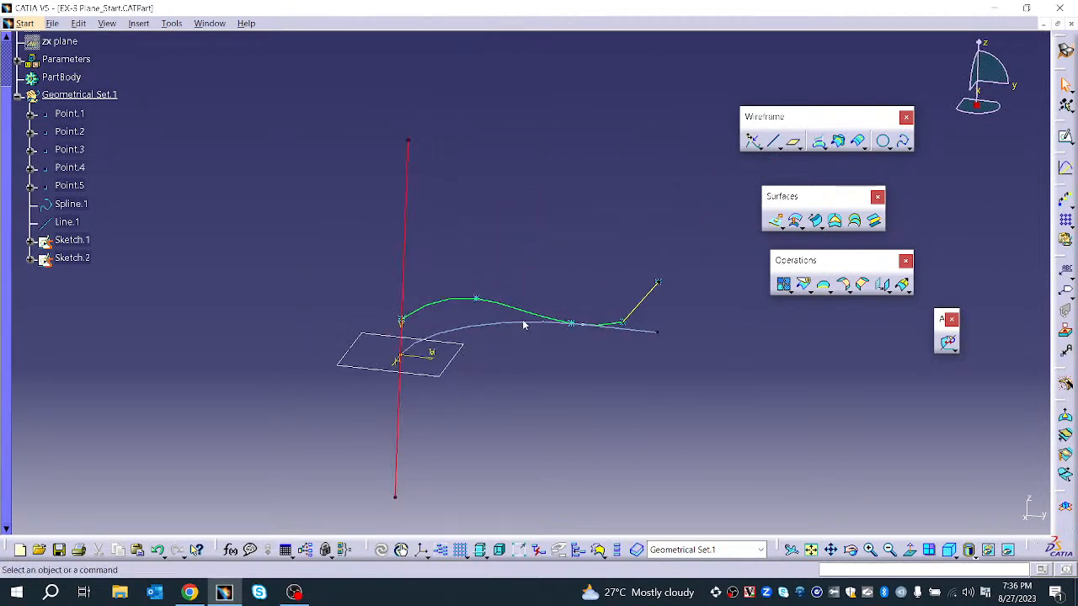
{"action": "left_click", "coordinate": [794, 142]}
{"action": "left_click", "coordinate": [253, 82]}
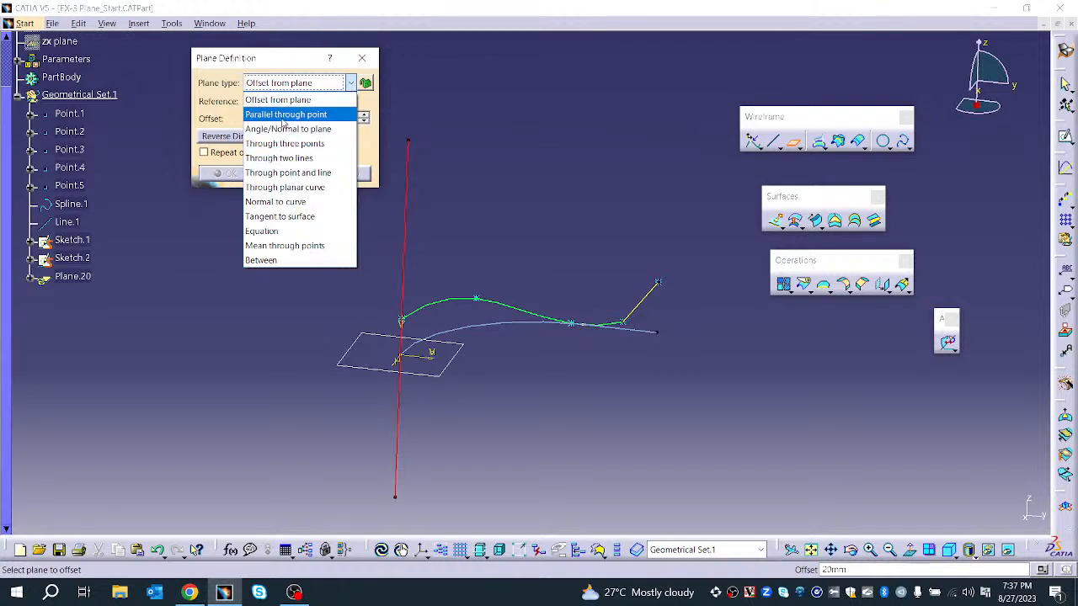
{"action": "left_click", "coordinate": [284, 114]}
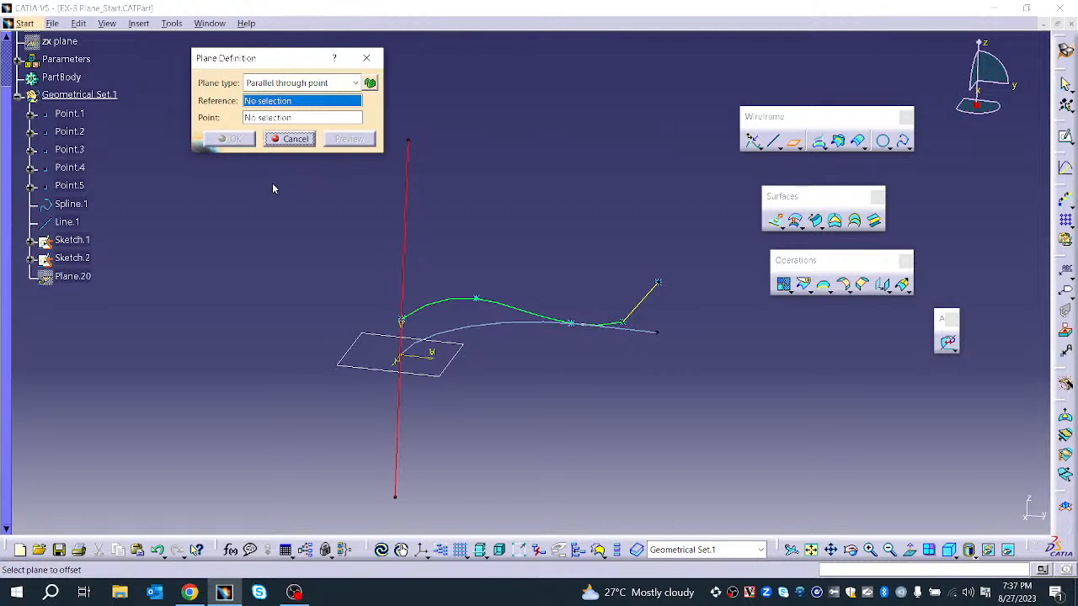
{"action": "left_click", "coordinate": [447, 371]}
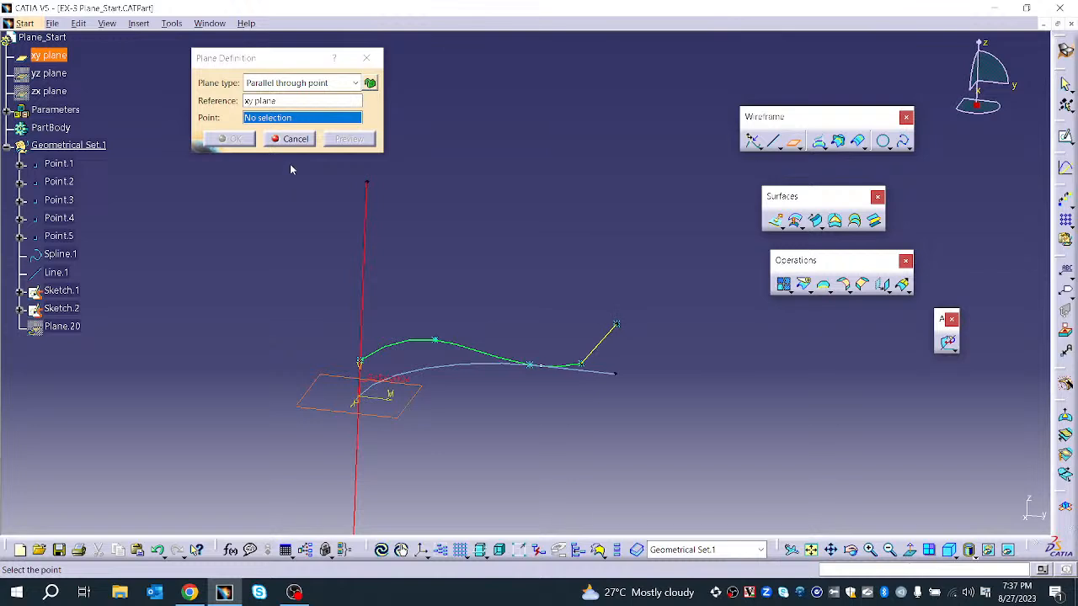
{"action": "left_click", "coordinate": [623, 327]}
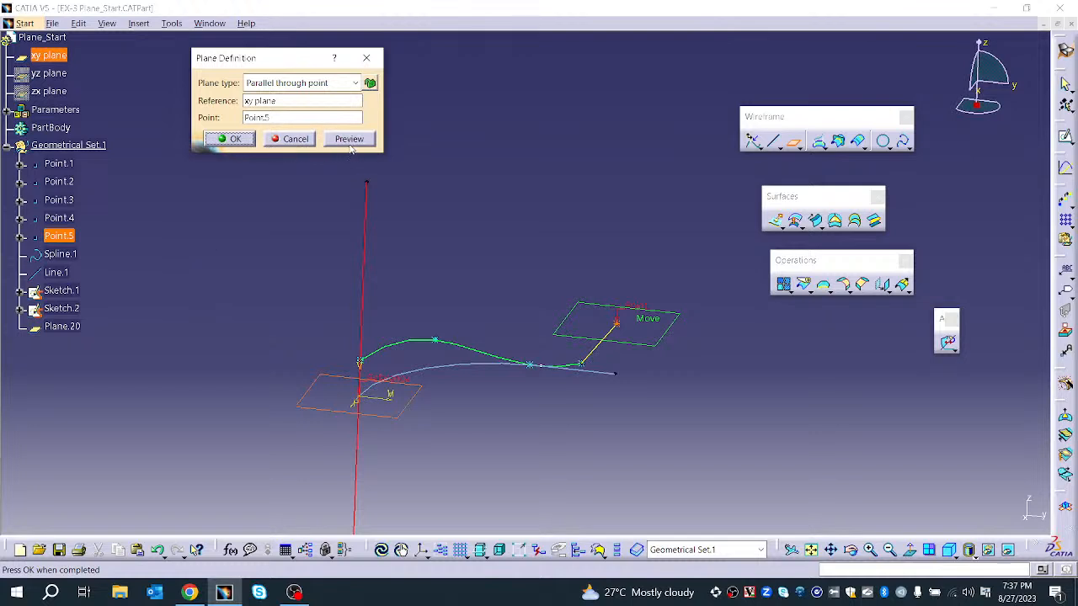
{"action": "left_click", "coordinate": [231, 139]}
- Try to create an Angle/Normal to plane type with Sketch.2 as rotation axis and the xy plane as reference
{"action": "mouse_move", "coordinate": [570, 216]}
{"action": "middle_mouse_down"}
{"action": "mouse_move", "coordinate": [457, 265]}
{"action": "mouse_move", "coordinate": [551, 306]}
{"action": "mouse_move", "coordinate": [590, 290]}
{"action": "mouse_move", "coordinate": [592, 252]}
{"action": "middle_mouse_up"}
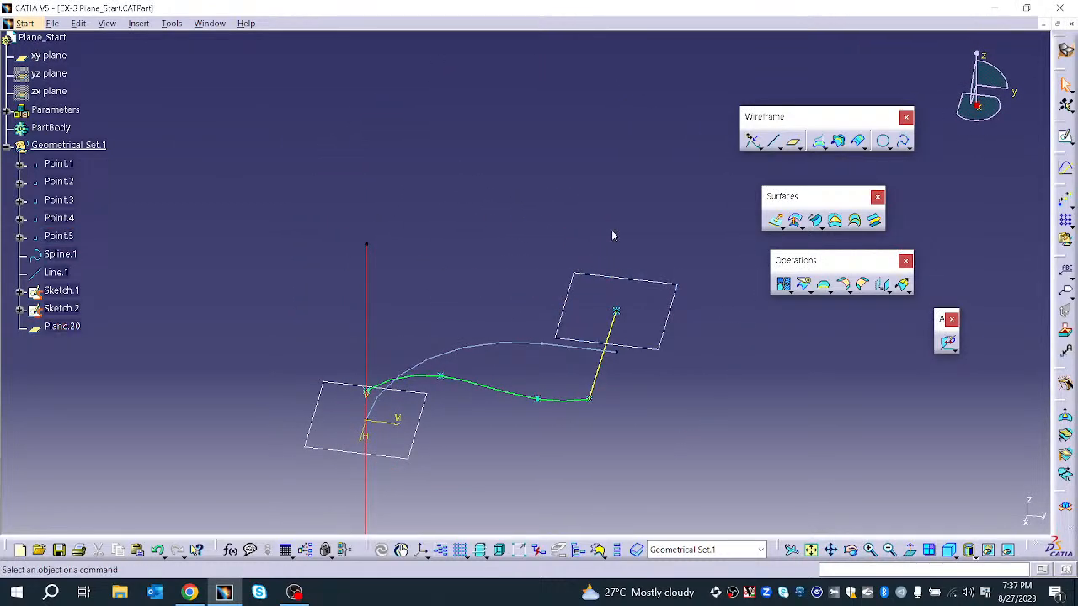
{"action": "left_click", "coordinate": [793, 140]}
{"action": "left_click", "coordinate": [320, 82]}
{"action": "left_click", "coordinate": [301, 132]}
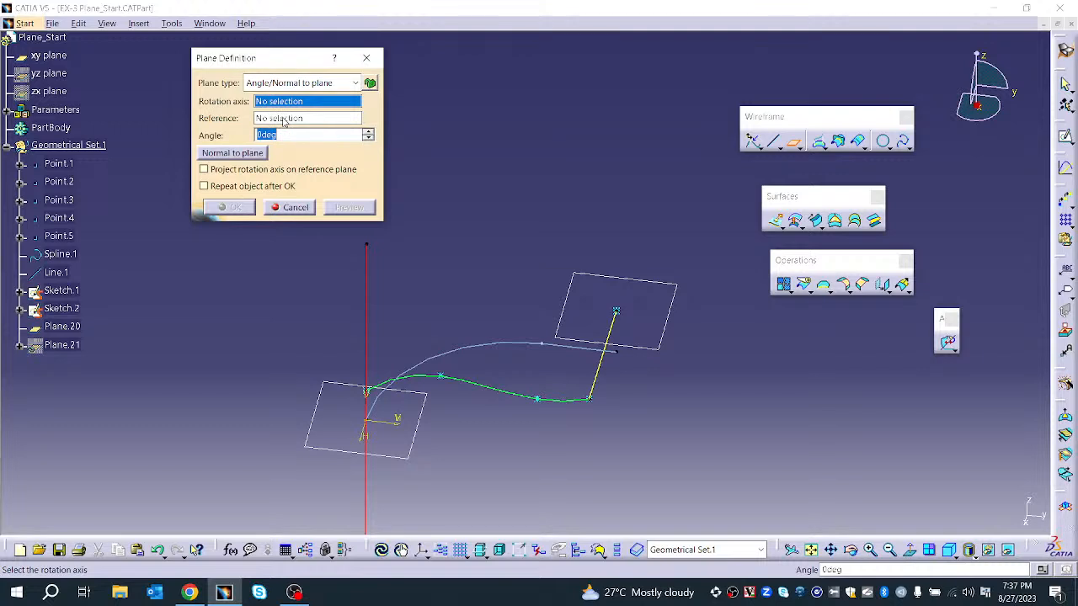
{"action": "left_click", "coordinate": [374, 325]}
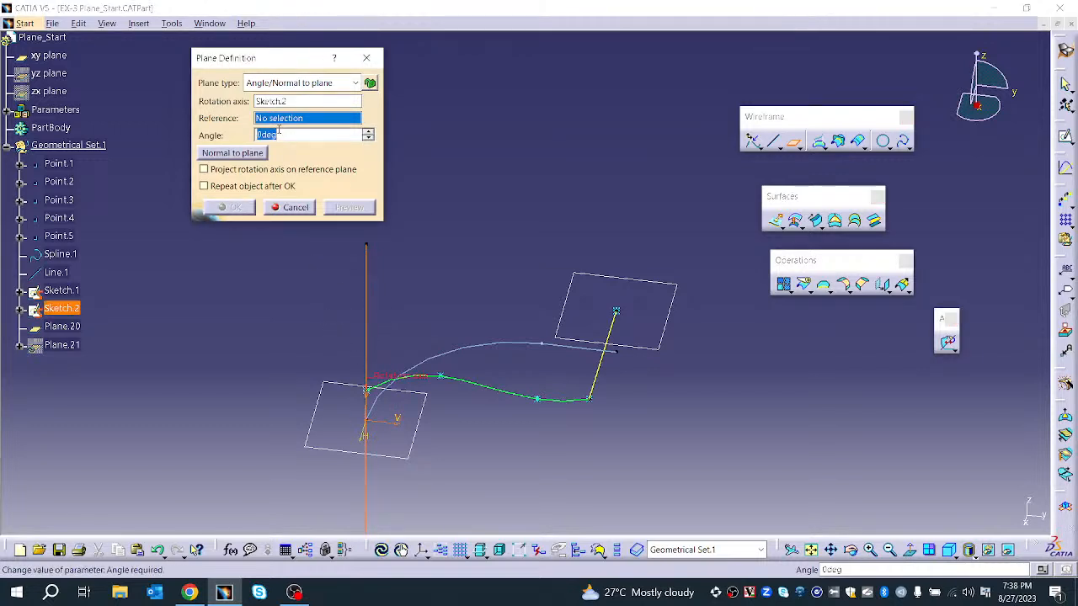
{"action": "left_click", "coordinate": [421, 424]}
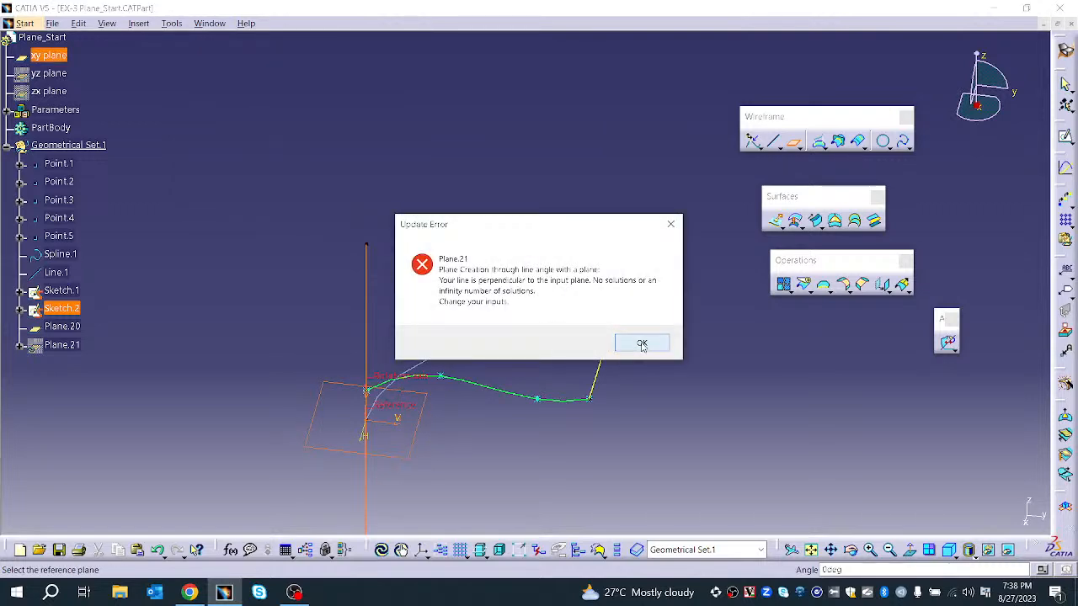
{"action": "left_click", "coordinate": [637, 345]}
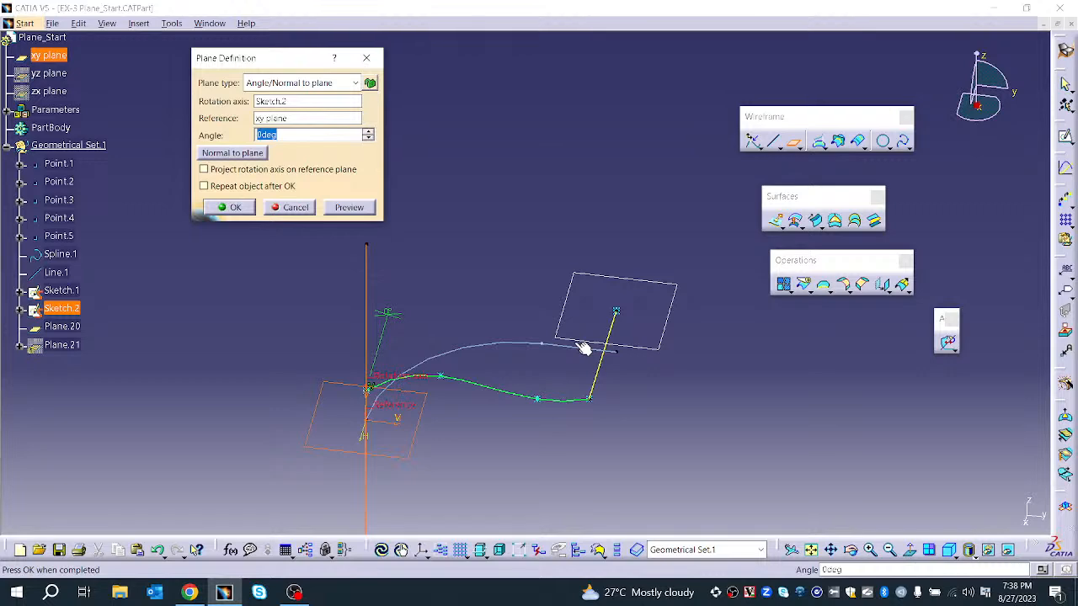
- Try Plane.20 as the reference for the angled plane, keeping Sketch.2 as the rotation axis
{"action": "left_click", "coordinate": [276, 118]}
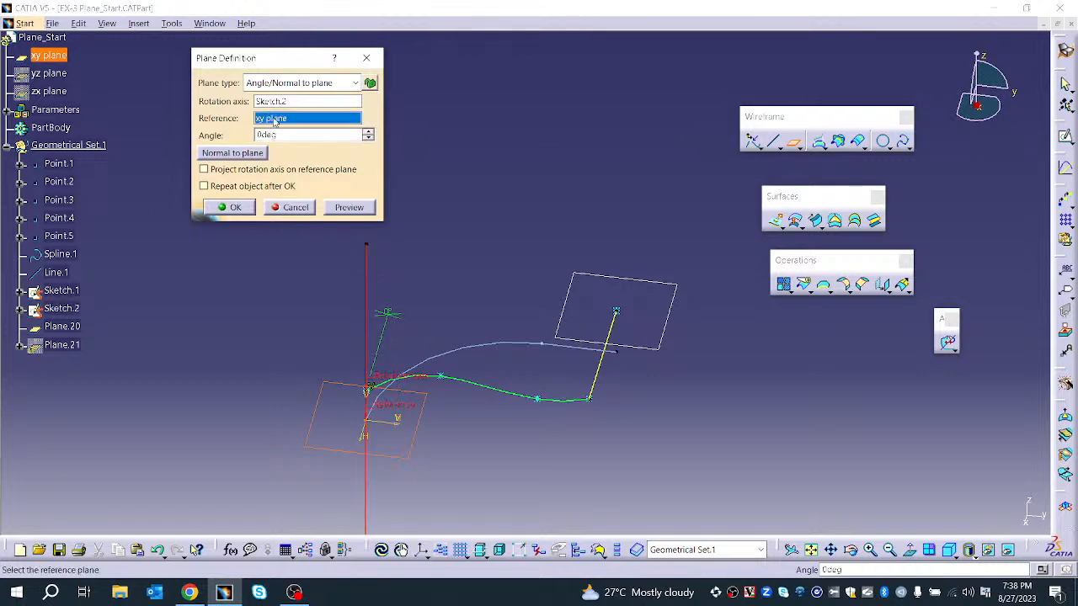
{"action": "left_click", "coordinate": [587, 344]}
{"action": "left_click", "coordinate": [650, 345]}
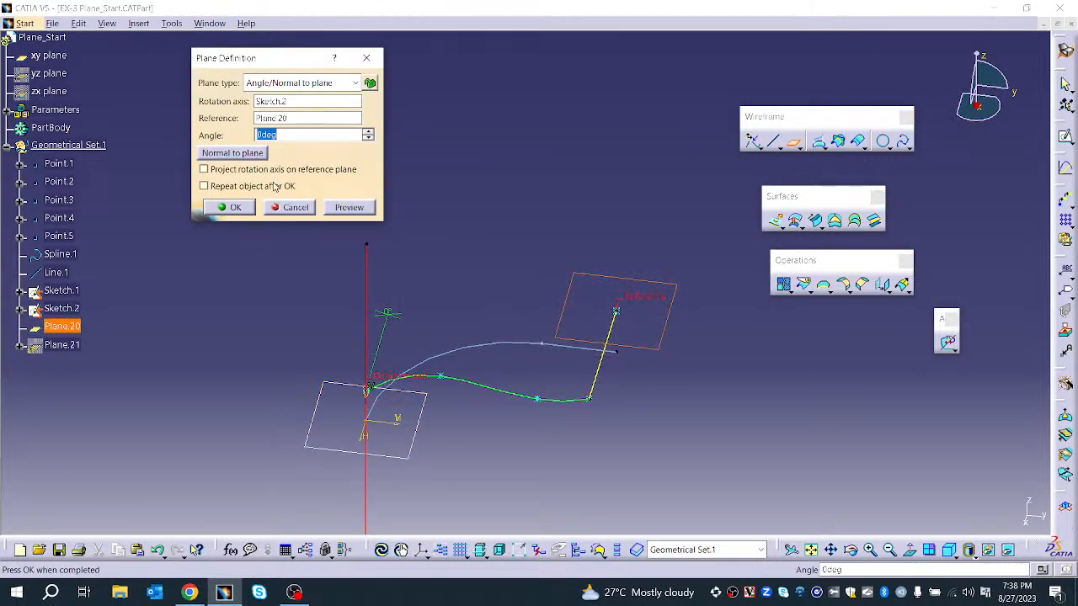
{"action": "left_click", "coordinate": [283, 120]}
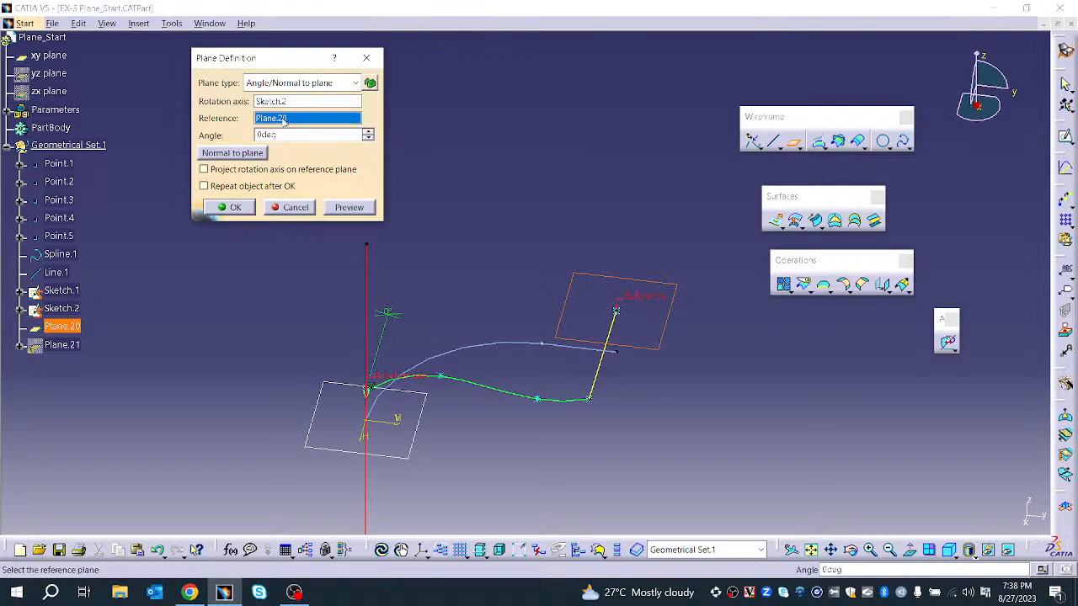
{"action": "left_click", "coordinate": [489, 391]}
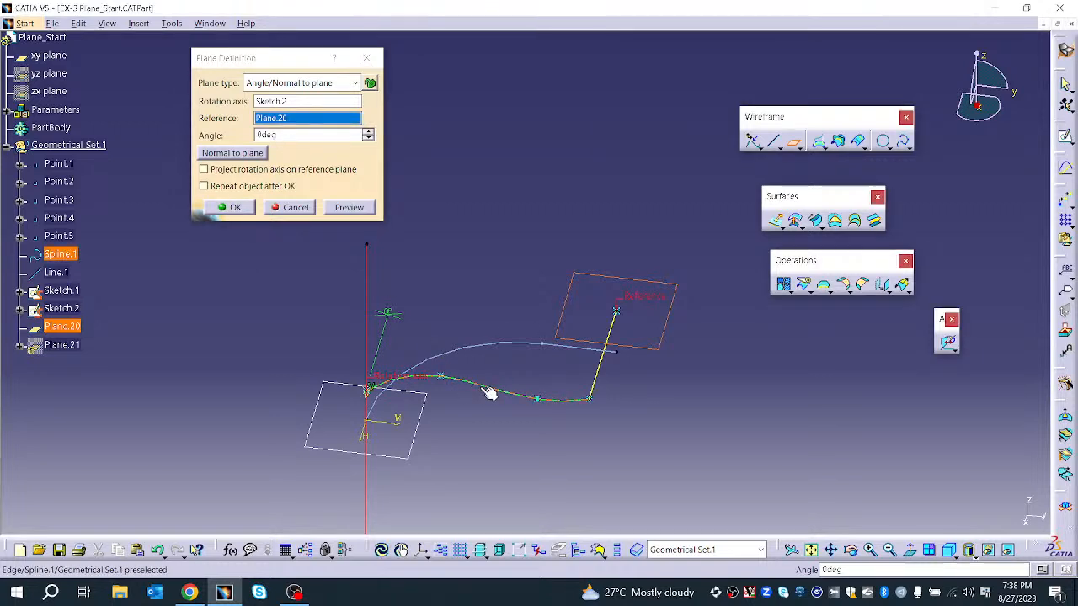
{"action": "left_click", "coordinate": [306, 101]}
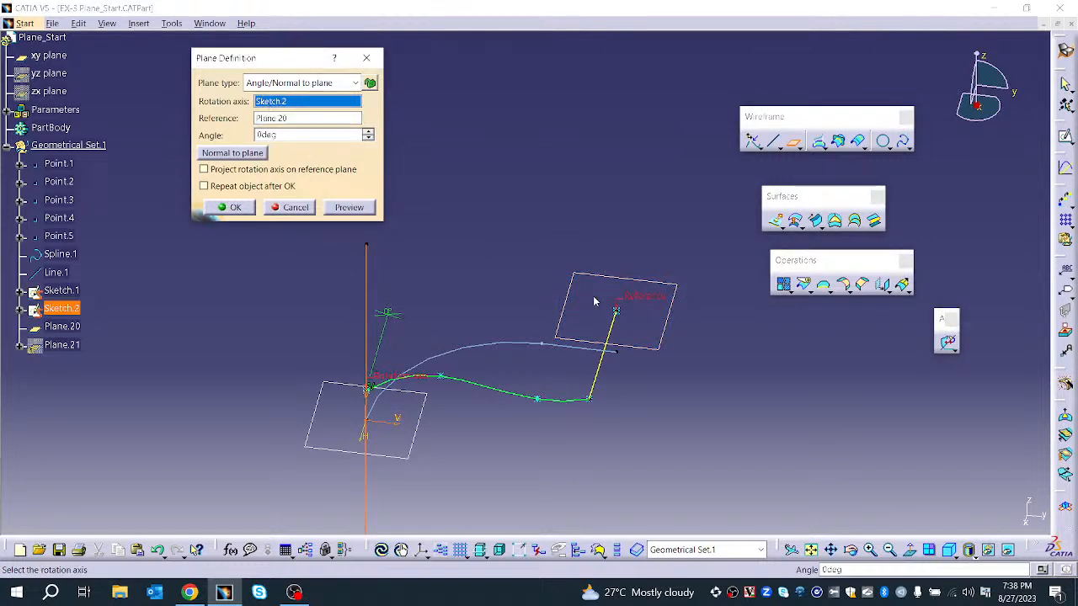
{"action": "left_click", "coordinate": [293, 119]}
{"action": "right_click", "coordinate": [293, 123]}
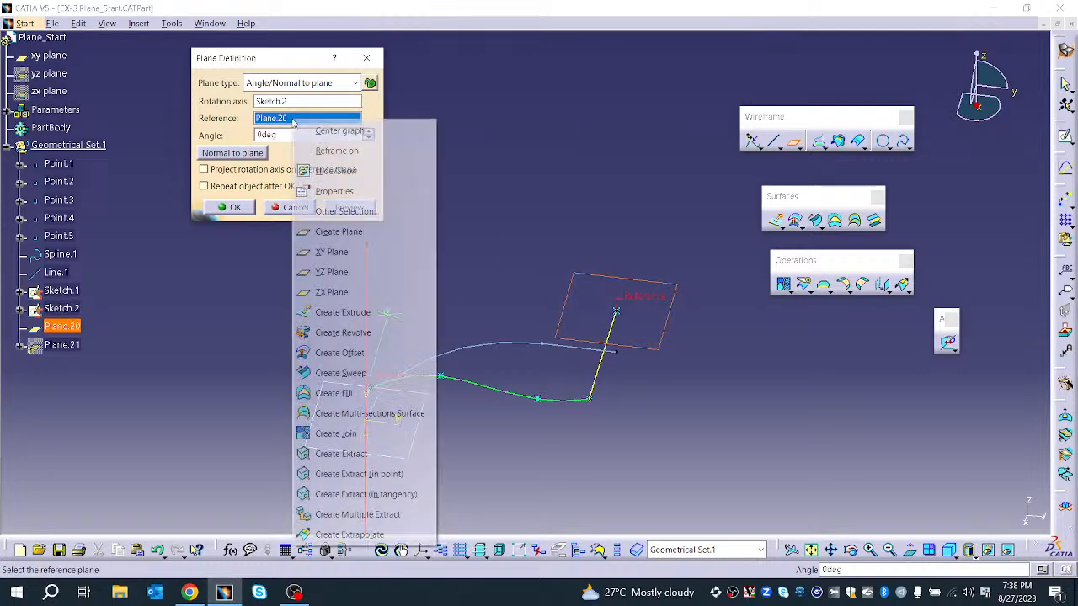
{"action": "left_click", "coordinate": [247, 129]}
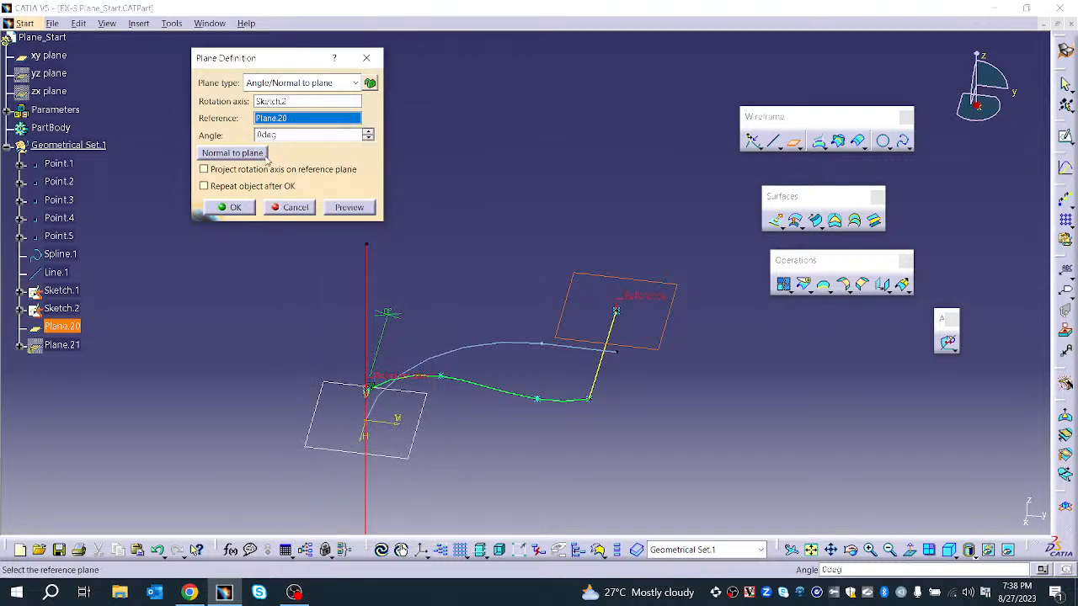
- Try the Normal to plane option with Sketch.2 and Plane.20, and cancel the plane definition
{"action": "left_click", "coordinate": [232, 152]}
{"action": "left_click", "coordinate": [632, 344]}
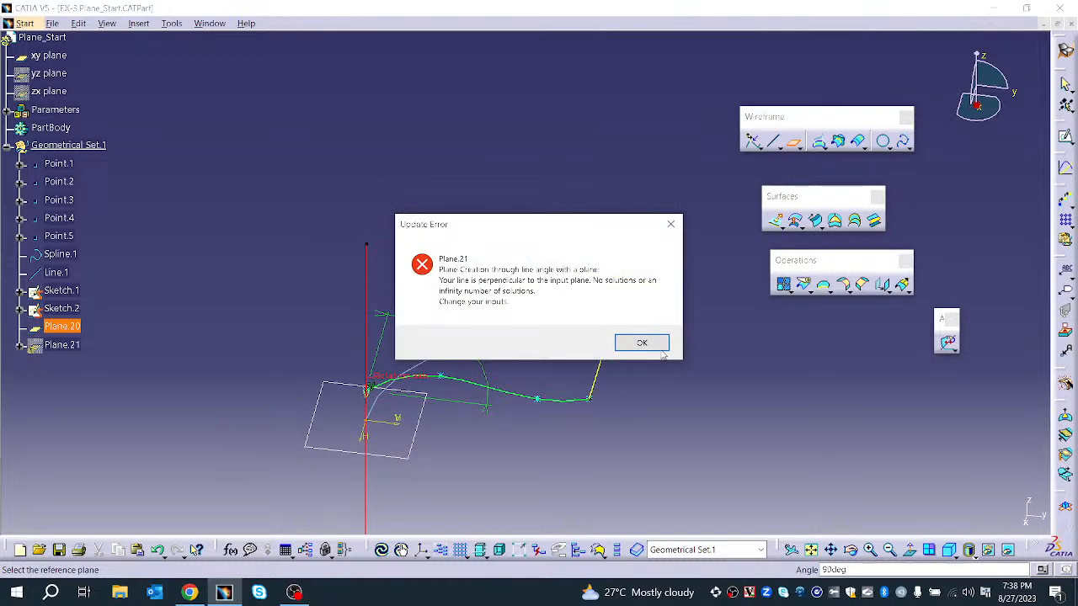
{"action": "left_click", "coordinate": [658, 340]}
{"action": "left_click", "coordinate": [296, 209]}
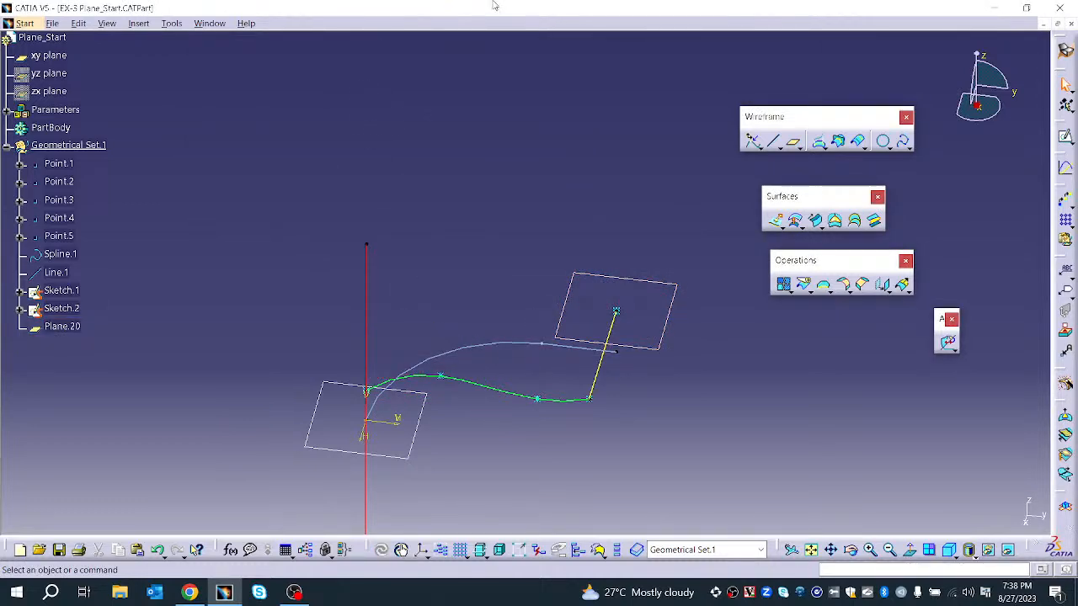
- Try to define a new Angle/Normal to plane type with Plane.20 as reference and Point.5 as rotation axis
{"action": "left_click", "coordinate": [794, 143]}
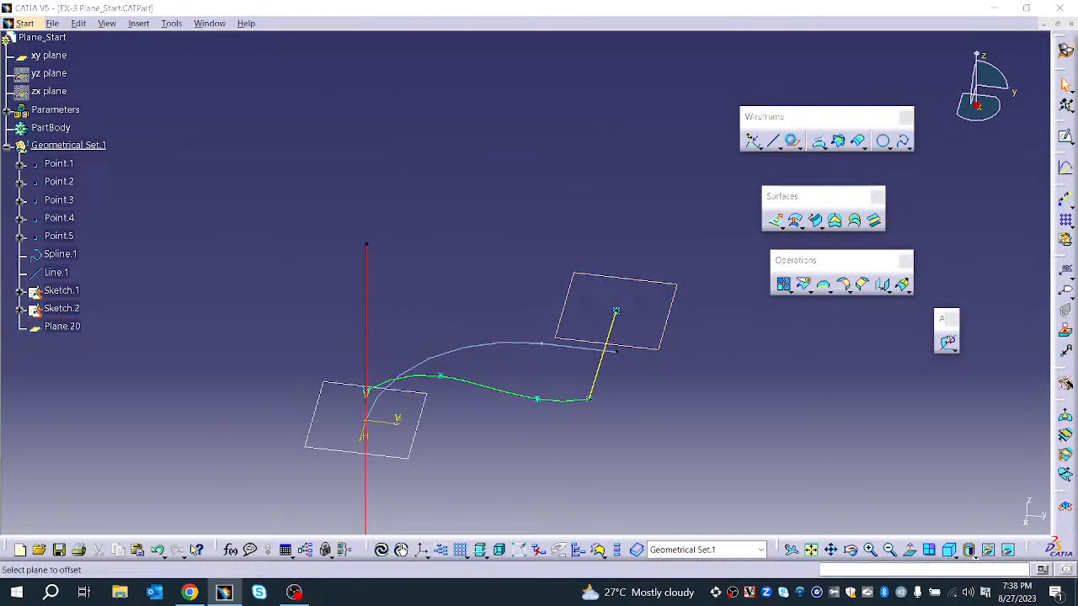
{"action": "left_click", "coordinate": [278, 81]}
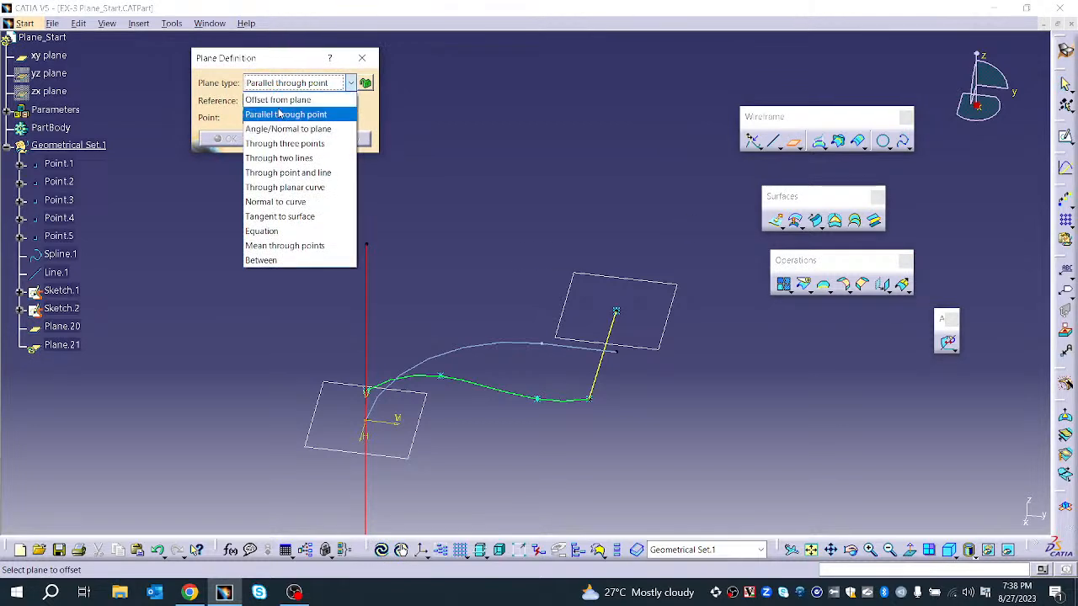
{"action": "left_click", "coordinate": [280, 131]}
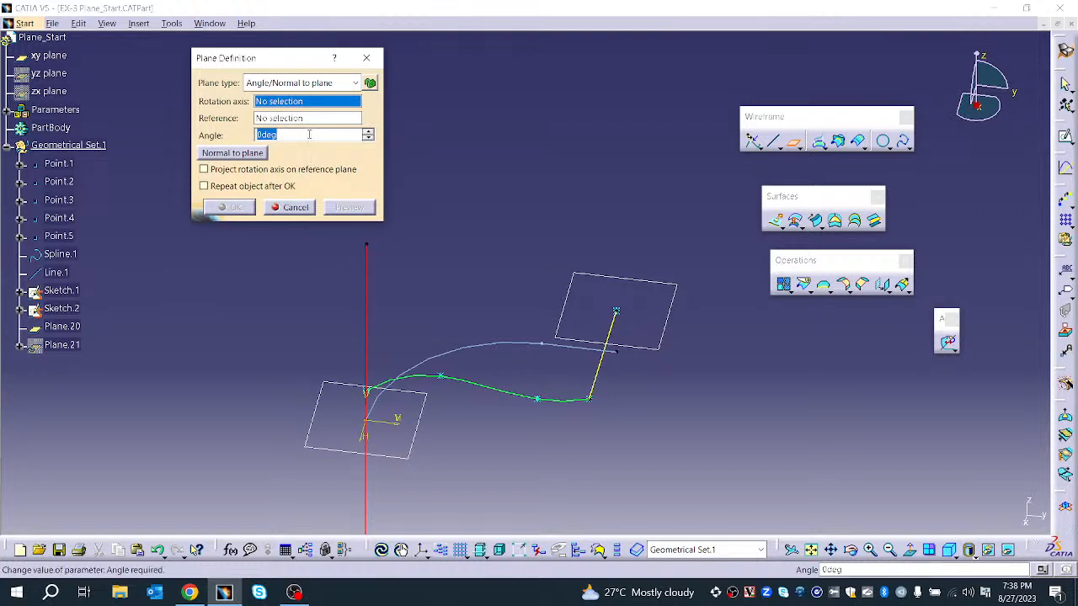
{"action": "left_click", "coordinate": [306, 118]}
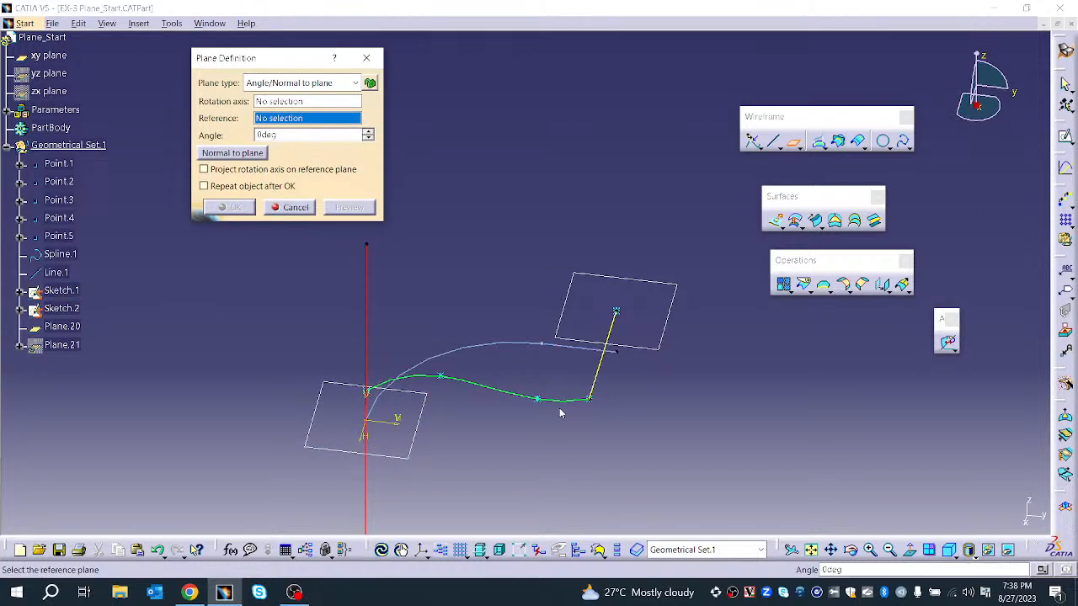
{"action": "left_click", "coordinate": [579, 344]}
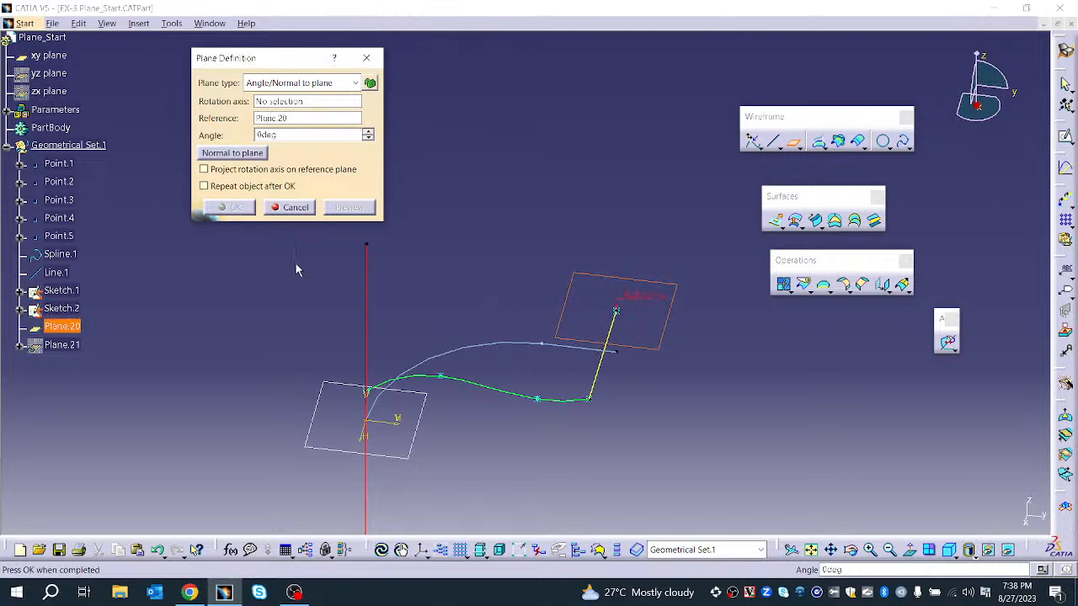
{"action": "left_click", "coordinate": [286, 103]}
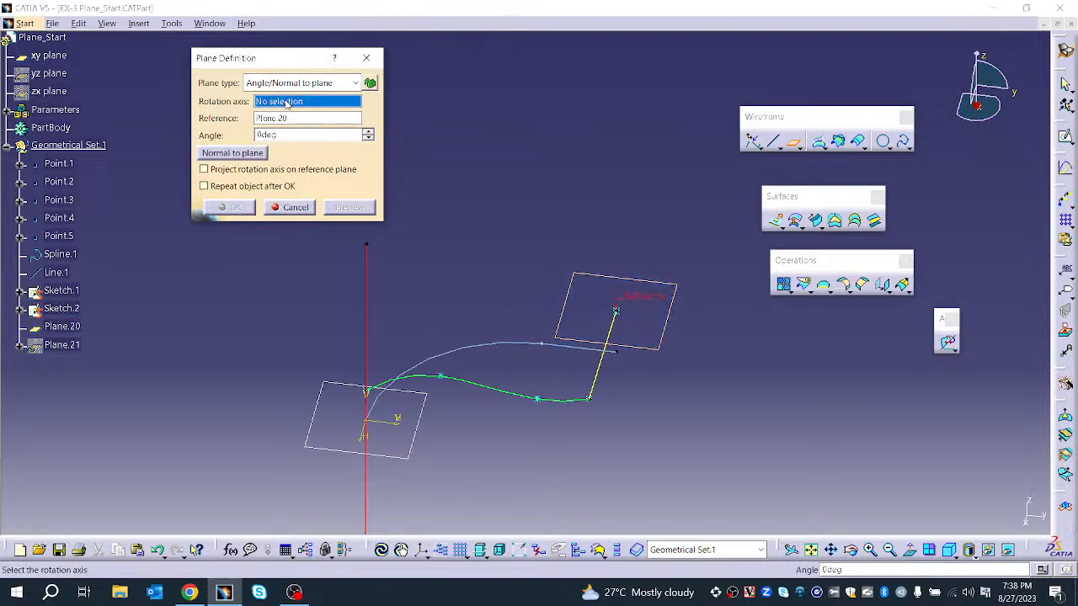
{"action": "left_click", "coordinate": [615, 313]}
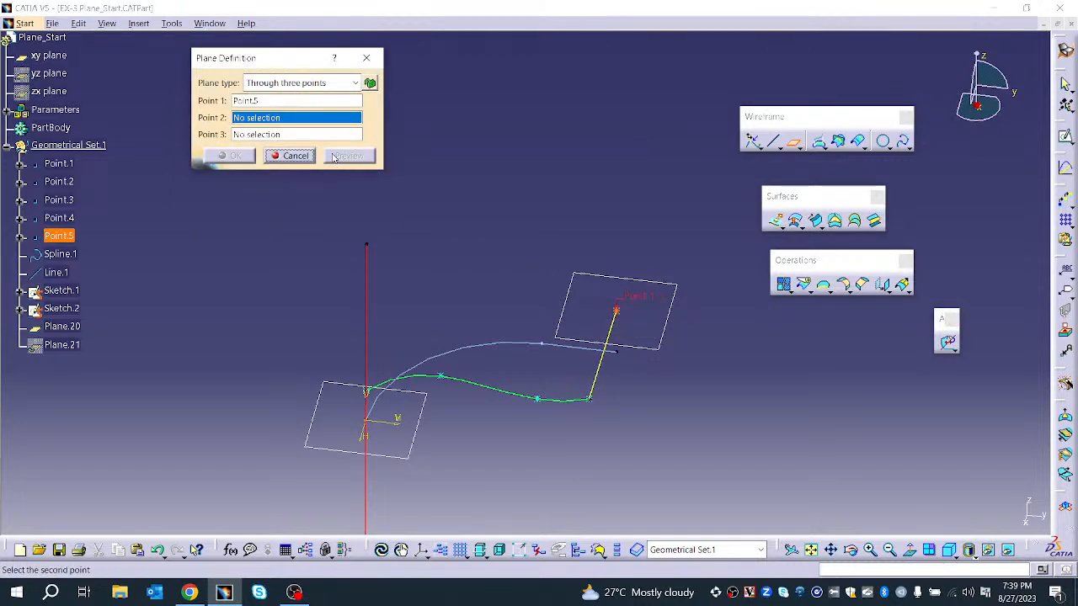
{"action": "left_click", "coordinate": [284, 102]}
- Try to create an Angle/Normal to plane type with Line.1 as rotation axis and Plane.20 as reference, and cancel the definition
{"action": "left_click", "coordinate": [282, 82]}
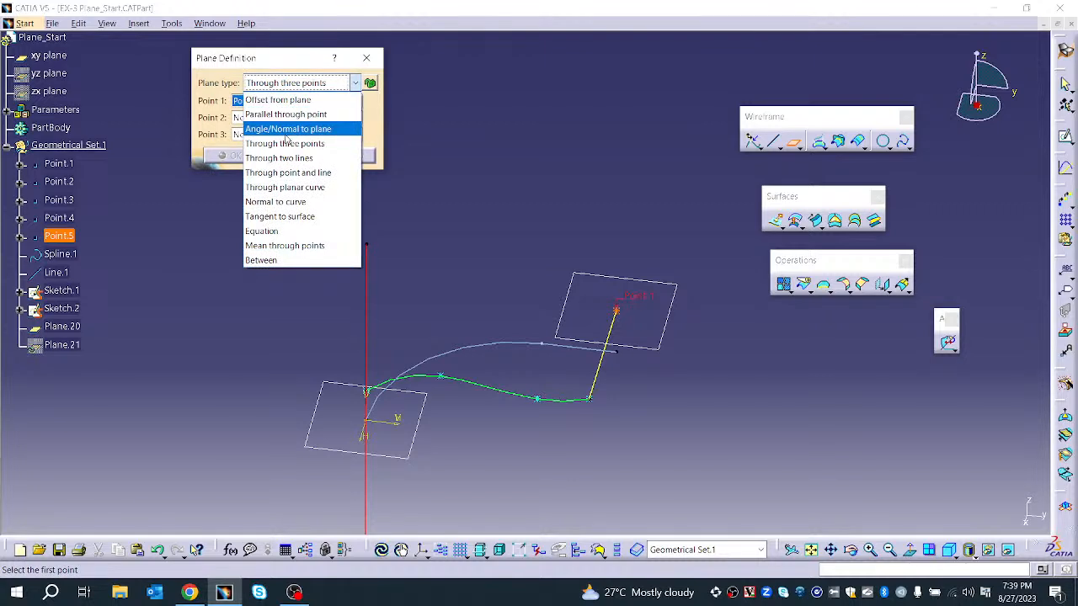
{"action": "left_click", "coordinate": [295, 128]}
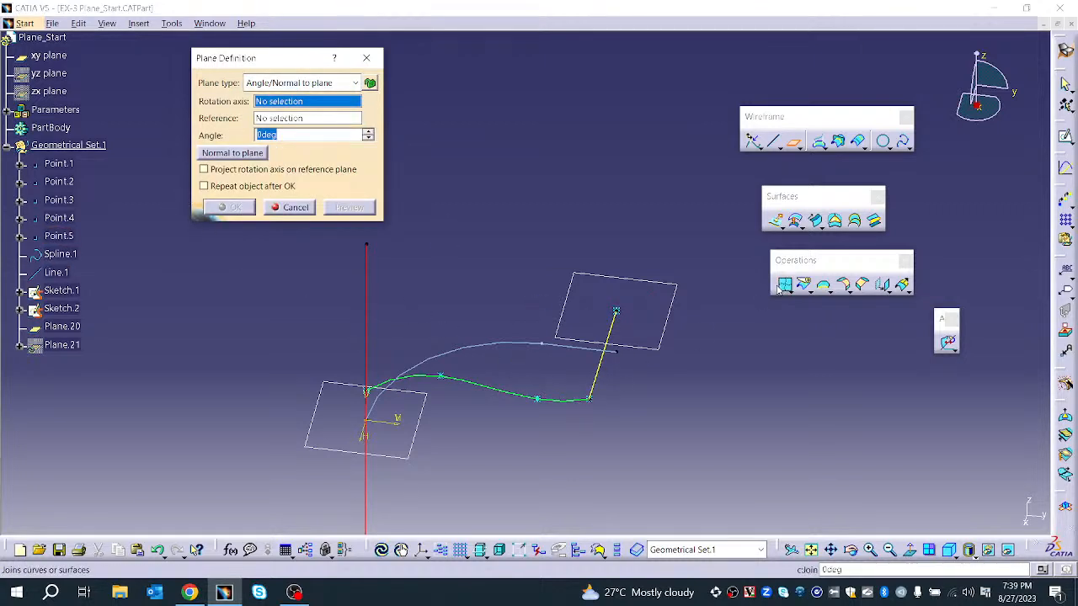
{"action": "middle_click_drag", "start_coordinate": [582, 354], "coordinate": [493, 364]}
{"action": "left_click", "coordinate": [563, 366]}
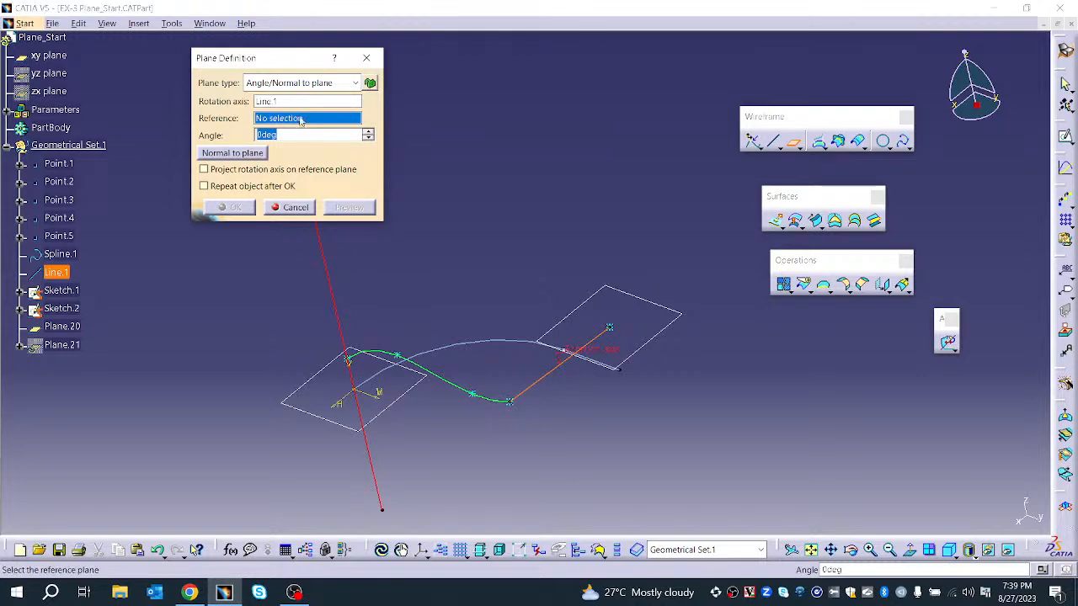
{"action": "left_click", "coordinate": [606, 291]}
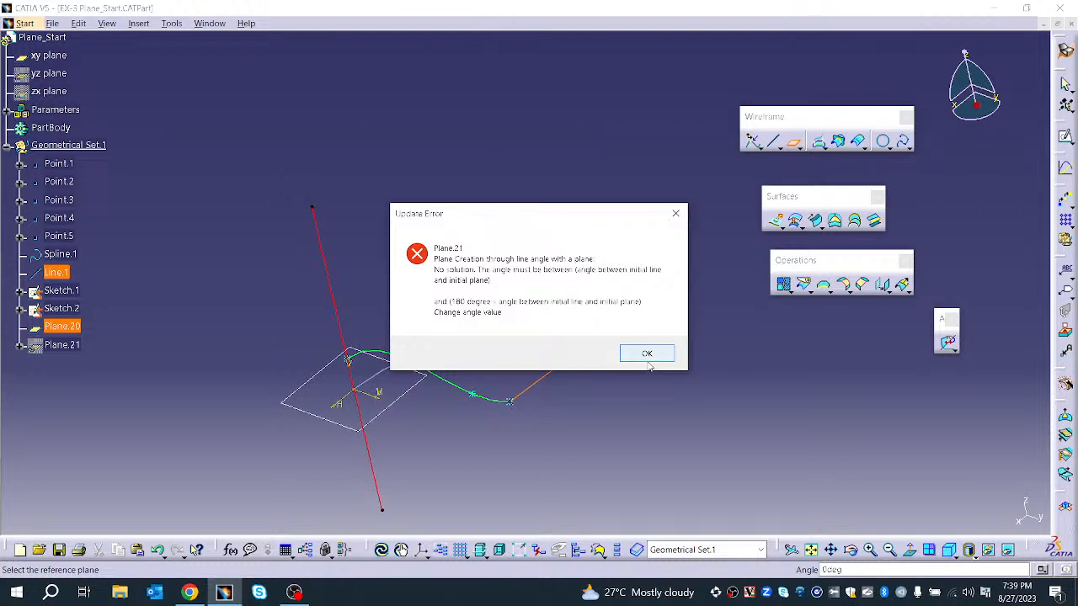
{"action": "left_click", "coordinate": [651, 355]}
{"action": "left_click", "coordinate": [295, 207]}
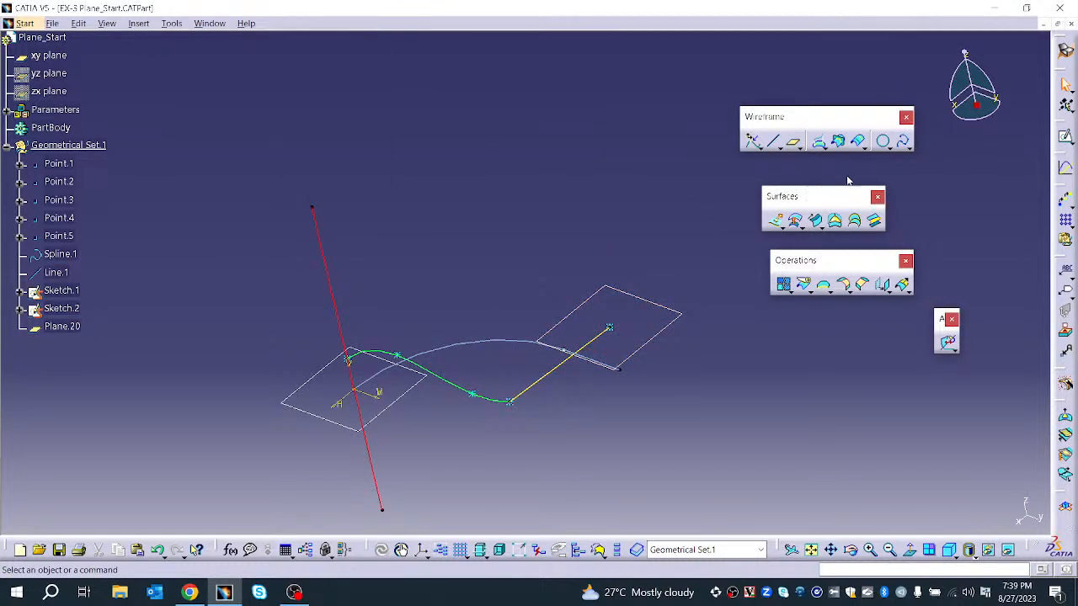
- Define a new Angle/Normal to plane type at 8deg to the xy plane, trying Sketch.2 as the rotation axis
{"action": "left_click", "coordinate": [792, 141]}
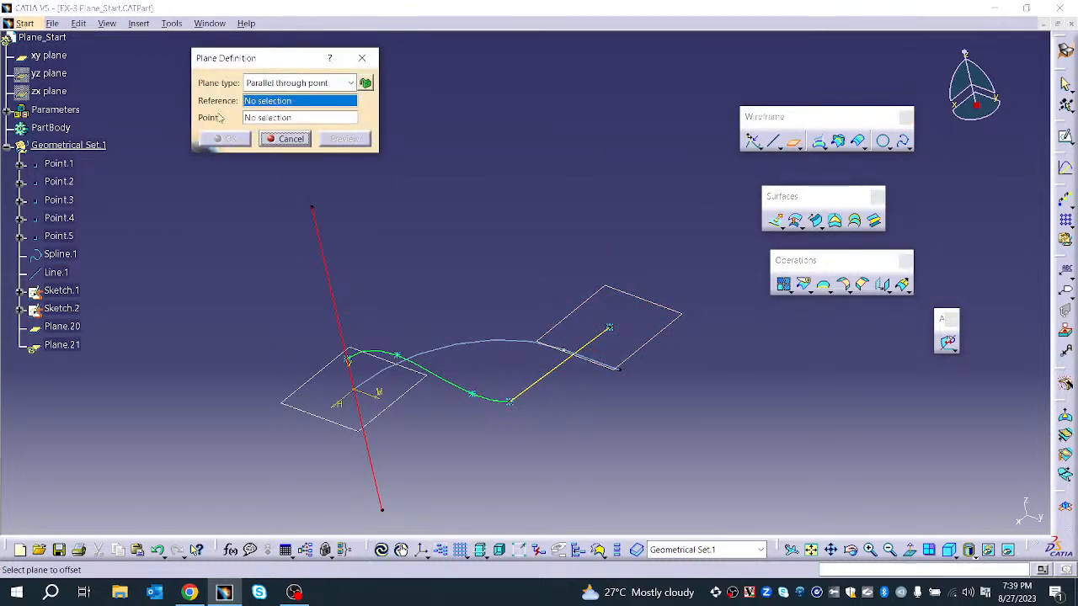
{"action": "left_click", "coordinate": [296, 83]}
{"action": "left_click", "coordinate": [296, 131]}
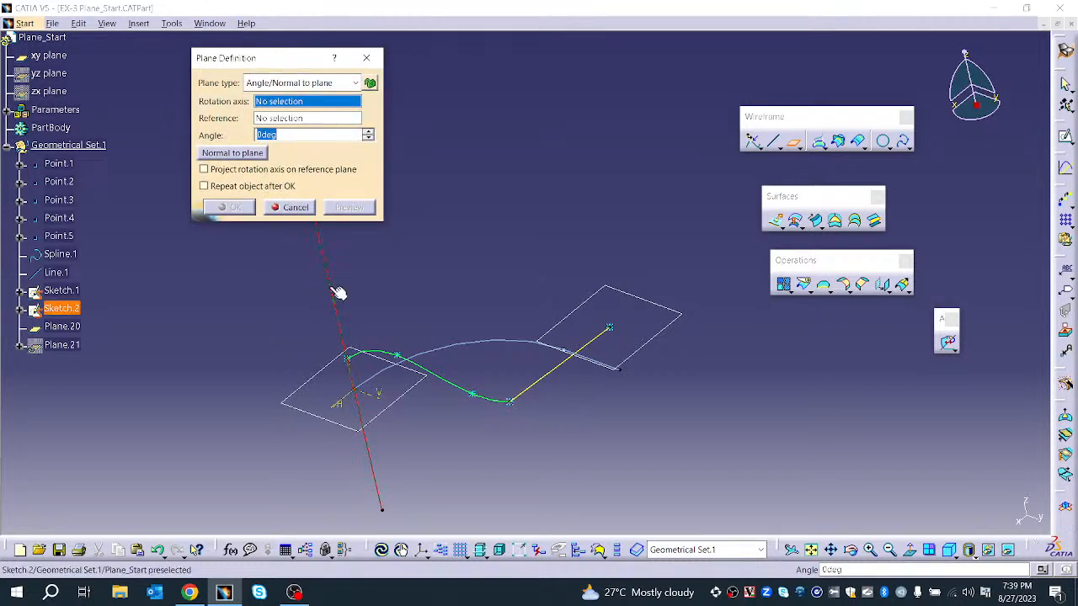
{"action": "scroll", "coordinate": [102, 200], "scroll_direction": "up", "scroll_amount": 1}
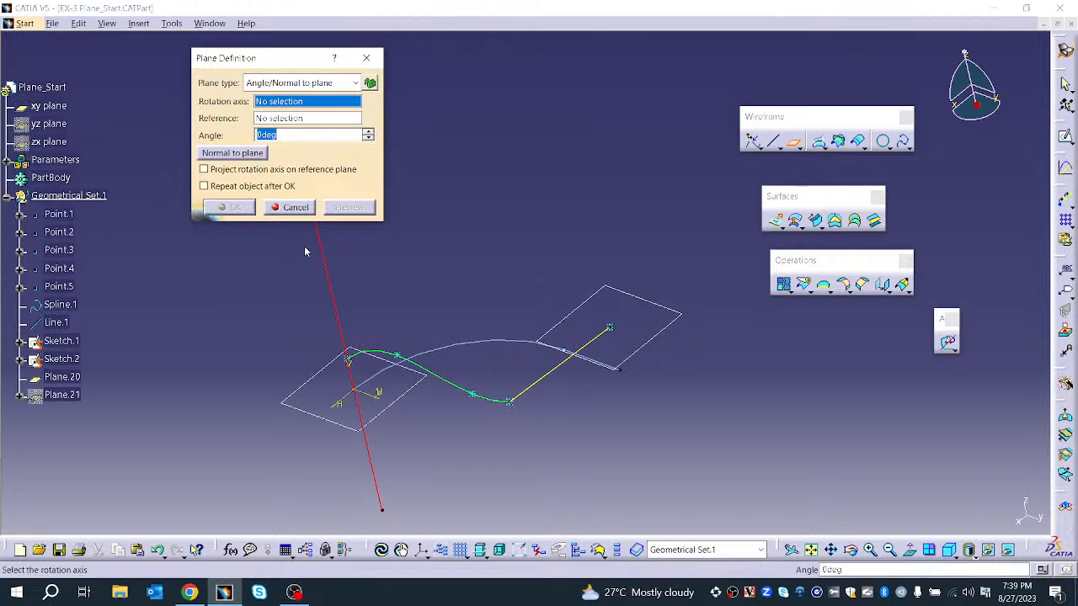
{"action": "left_click", "coordinate": [335, 279]}
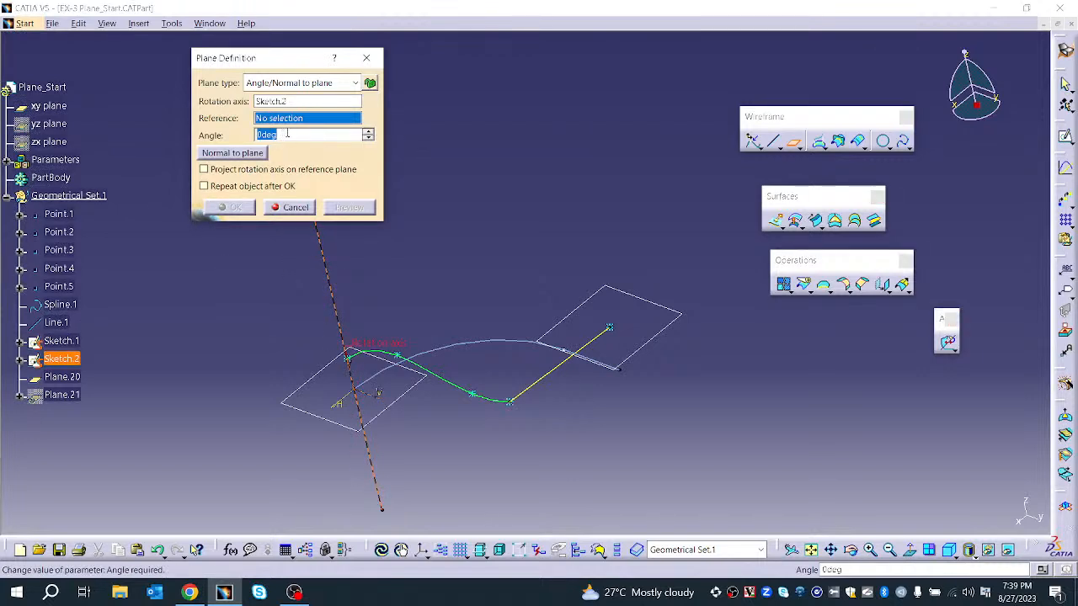
{"action": "left_click", "coordinate": [368, 131]}
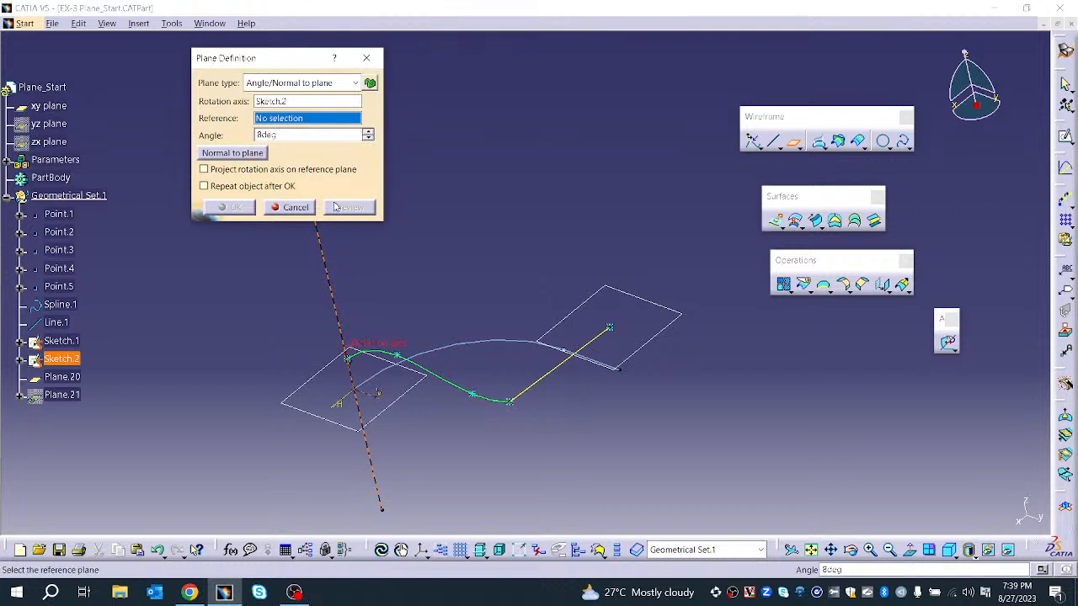
{"action": "left_click", "coordinate": [402, 394]}
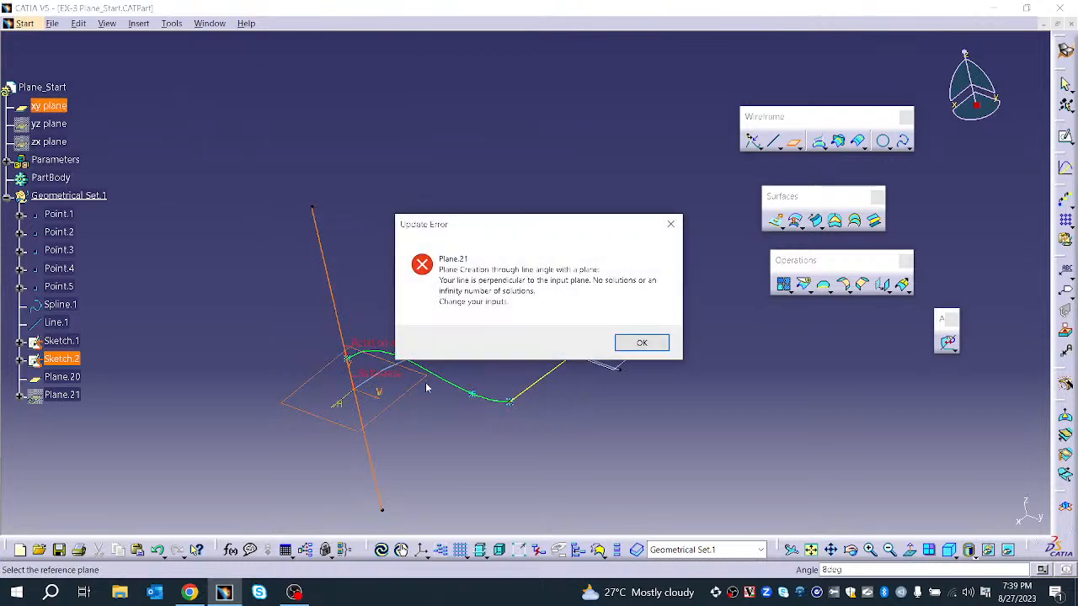
{"action": "left_click", "coordinate": [643, 346]}
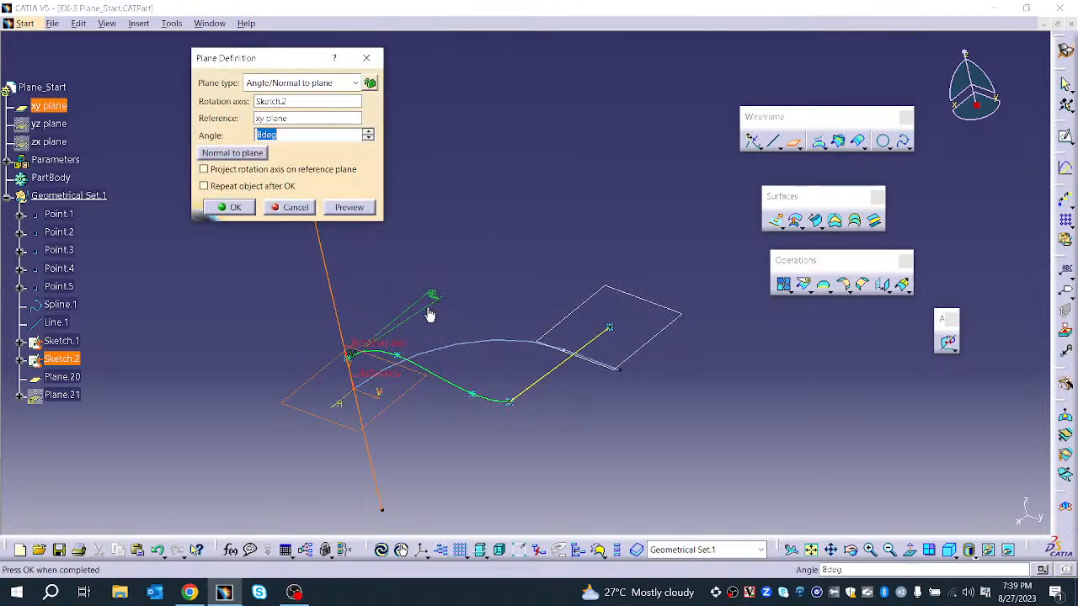
- Change the rotation axis to X Axis, set the angle to 27deg, and preview the plane
{"action": "right_click", "coordinate": [289, 102]}
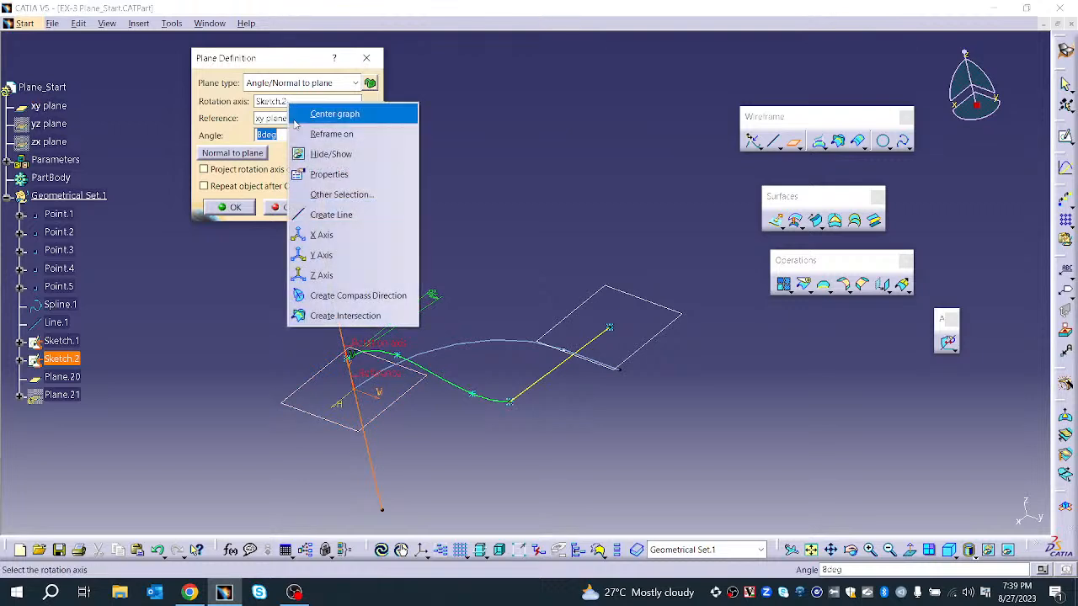
{"action": "left_click", "coordinate": [337, 234]}
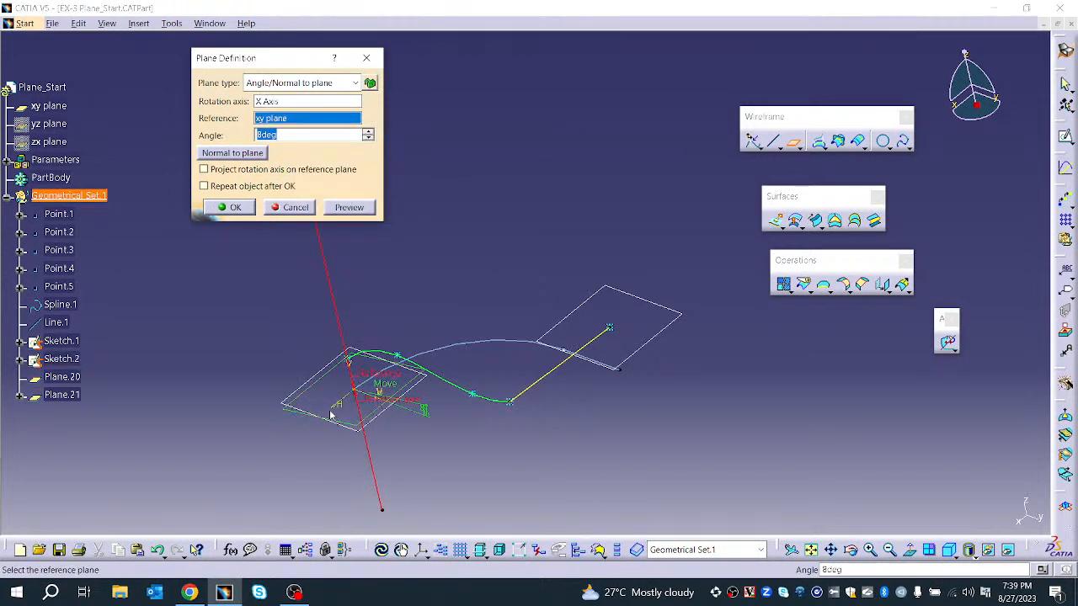
{"action": "middle_click_drag", "start_coordinate": [344, 456], "coordinate": [407, 383]}
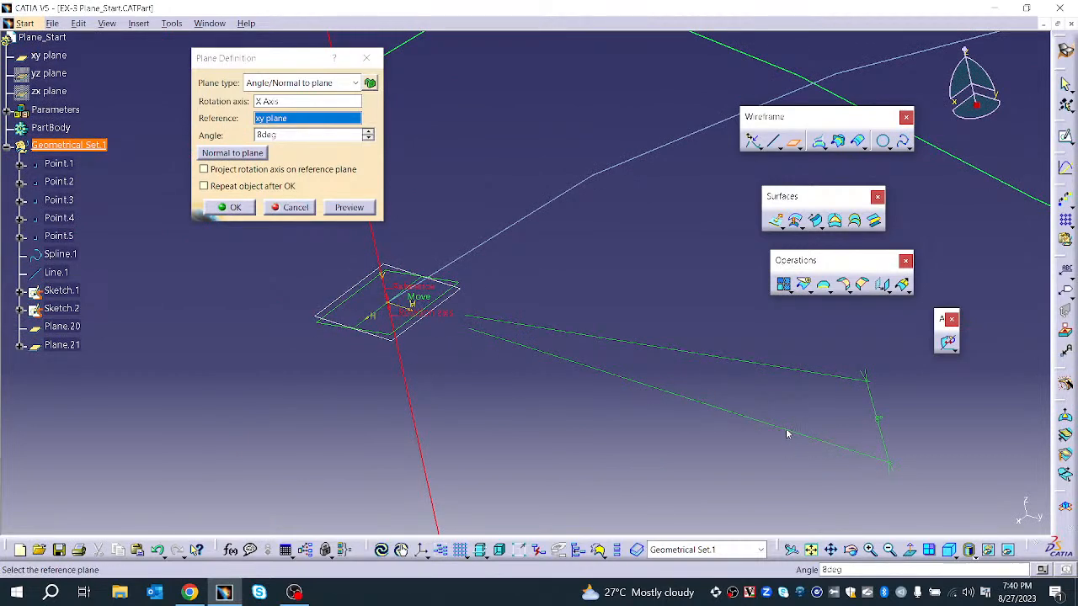
{"action": "left_click", "coordinate": [368, 130]}
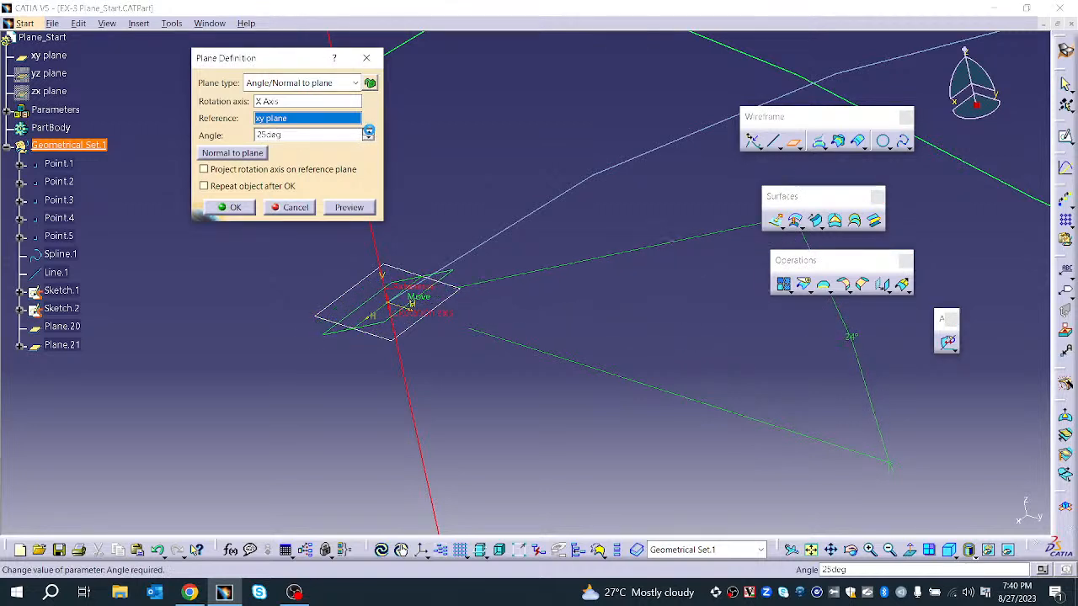
{"action": "left_click", "coordinate": [368, 130]}
{"action": "left_click", "coordinate": [355, 211]}
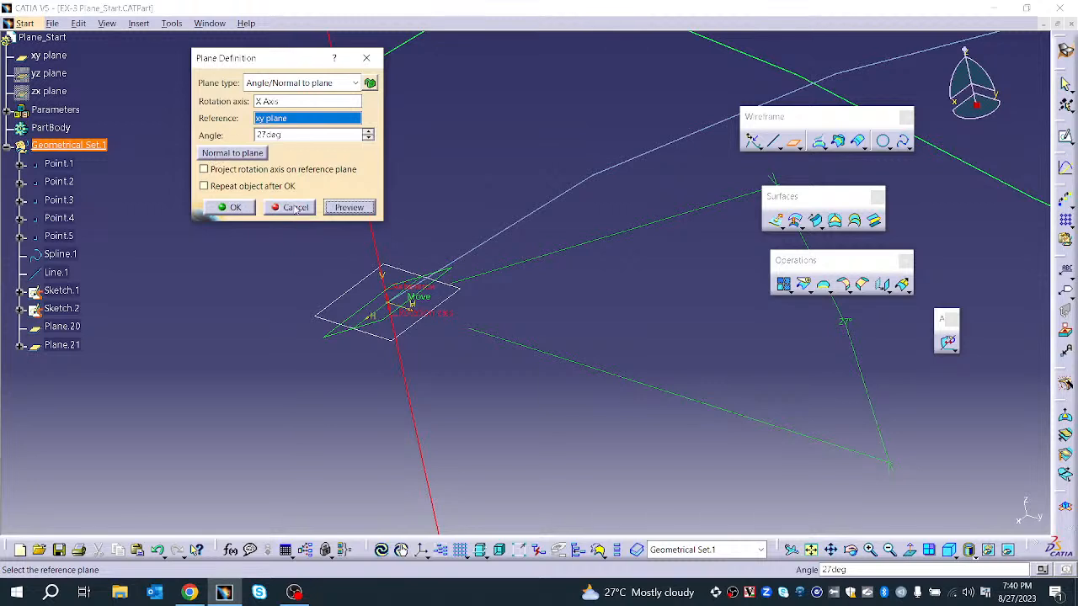
- Make the plane normal to the xy plane with the rotation axis projected on the reference plane, and create it
{"action": "left_click", "coordinate": [233, 153]}
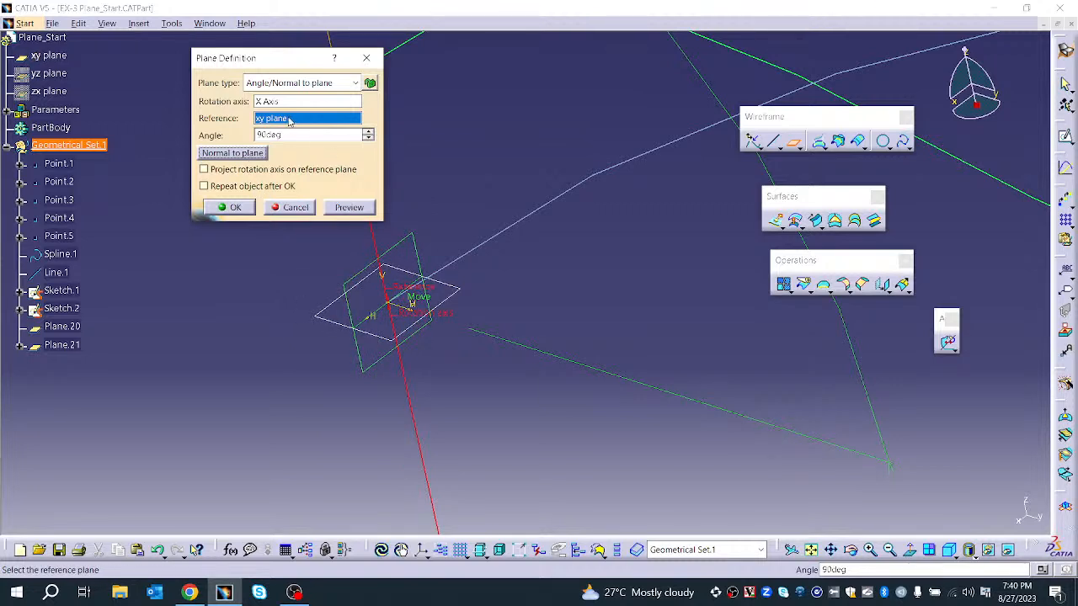
{"action": "left_click", "coordinate": [306, 172]}
{"action": "left_click", "coordinate": [359, 212]}
{"action": "mouse_move", "coordinate": [494, 390]}
{"action": "middle_mouse_down"}
{"action": "mouse_move", "coordinate": [483, 492]}
{"action": "mouse_move", "coordinate": [541, 368]}
{"action": "mouse_move", "coordinate": [561, 427]}
{"action": "middle_mouse_up"}
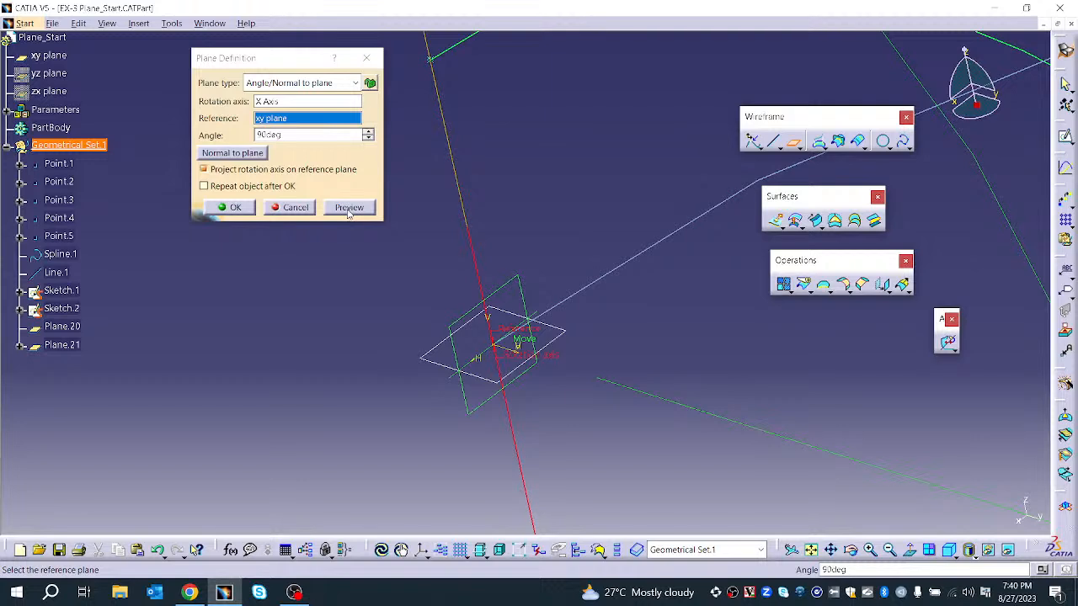
{"action": "left_click", "coordinate": [236, 208]}
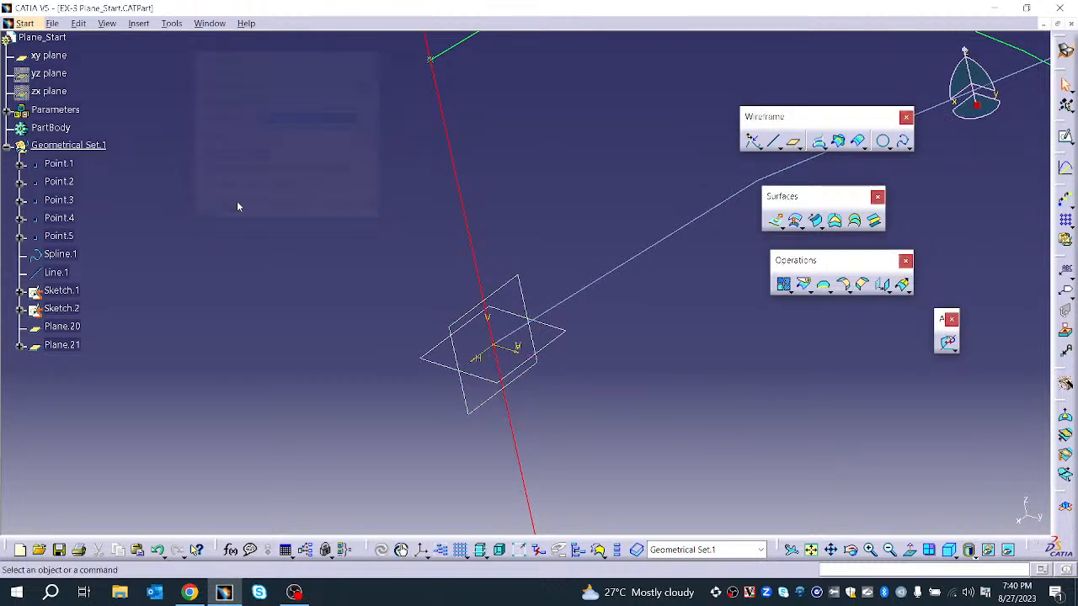
- Create a plane through three points using Point.2, Point.3 and Point.4
{"action": "middle_click_drag", "start_coordinate": [366, 224], "coordinate": [253, 369]}
{"action": "middle_click_drag", "start_coordinate": [449, 171], "coordinate": [455, 252]}
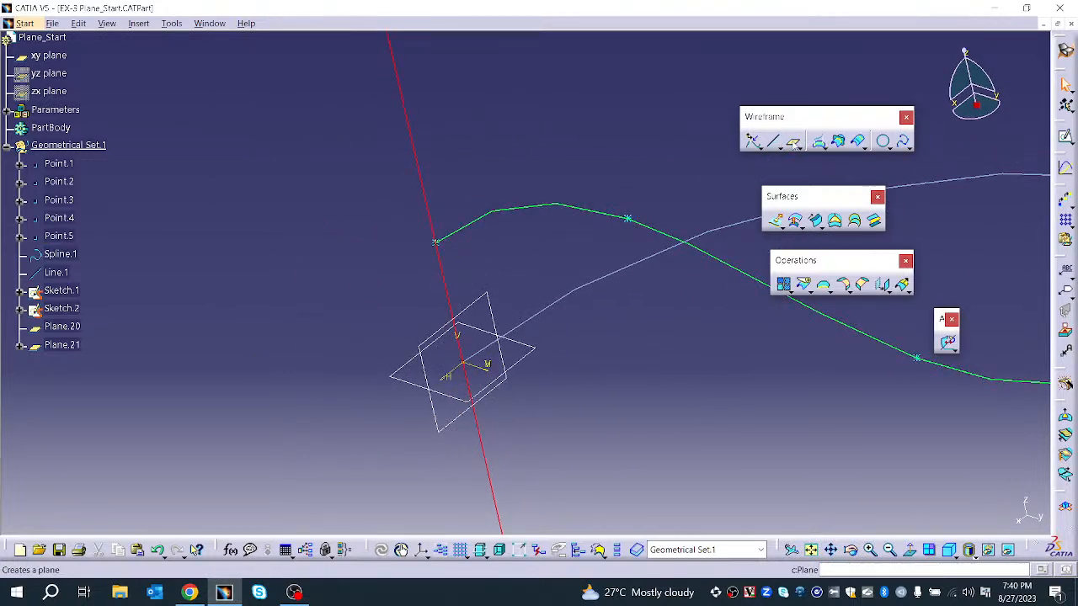
{"action": "left_click", "coordinate": [794, 142]}
{"action": "left_click", "coordinate": [308, 82]}
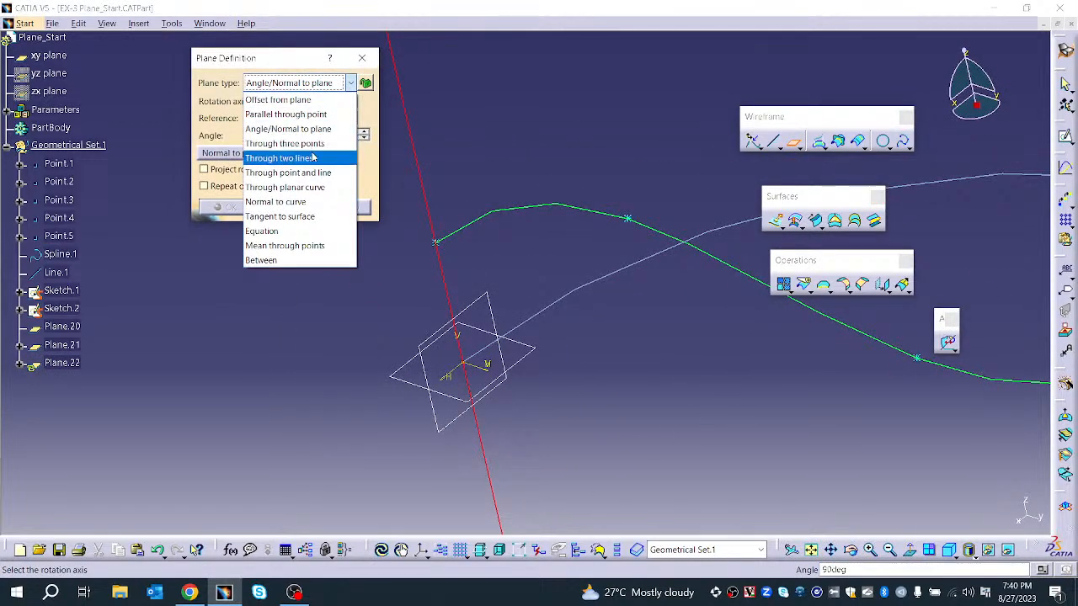
{"action": "left_click", "coordinate": [315, 145]}
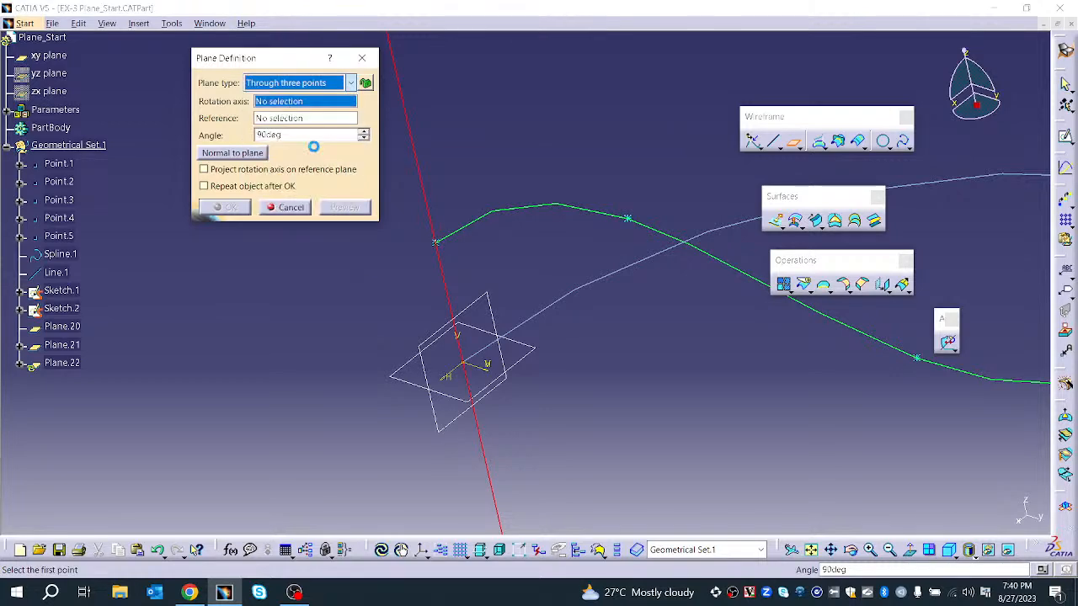
{"action": "middle_click_drag", "start_coordinate": [593, 297], "coordinate": [369, 258]}
{"action": "middle_click_drag", "start_coordinate": [639, 312], "coordinate": [543, 310]}
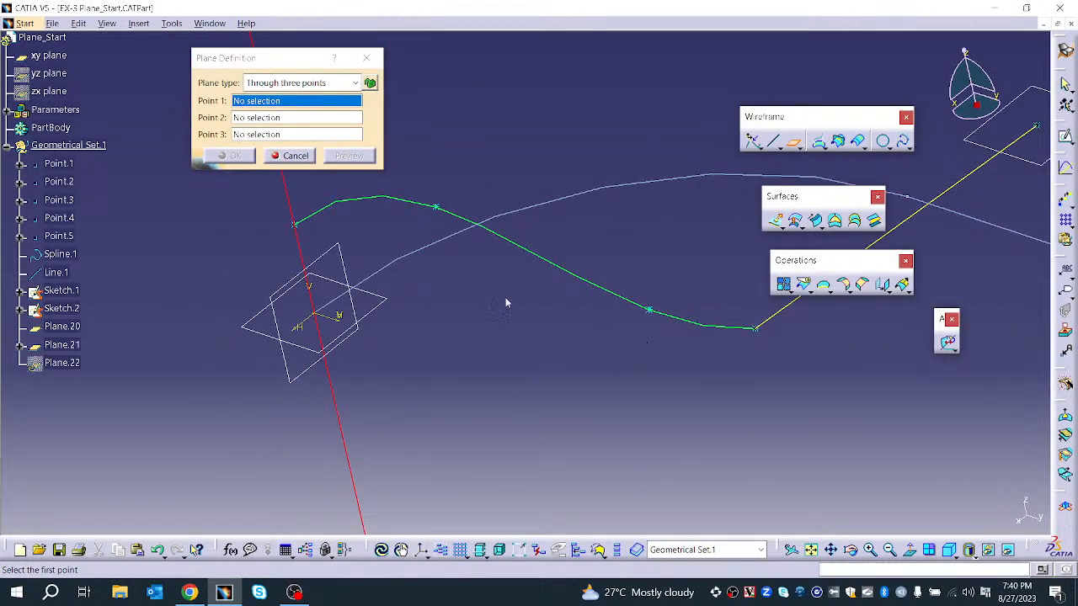
{"action": "left_click", "coordinate": [440, 209]}
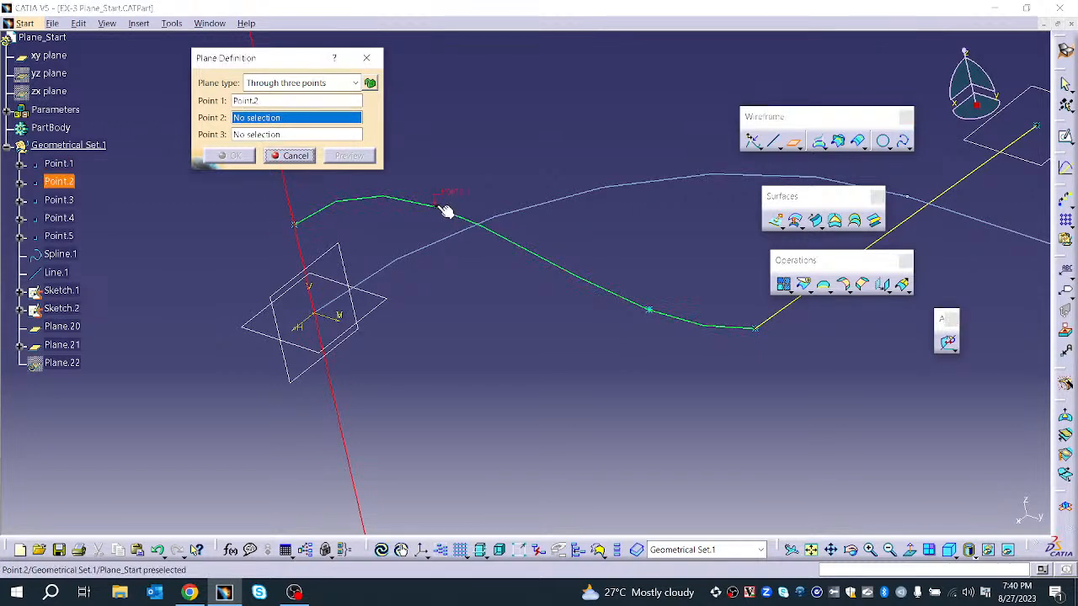
{"action": "left_click", "coordinate": [650, 313]}
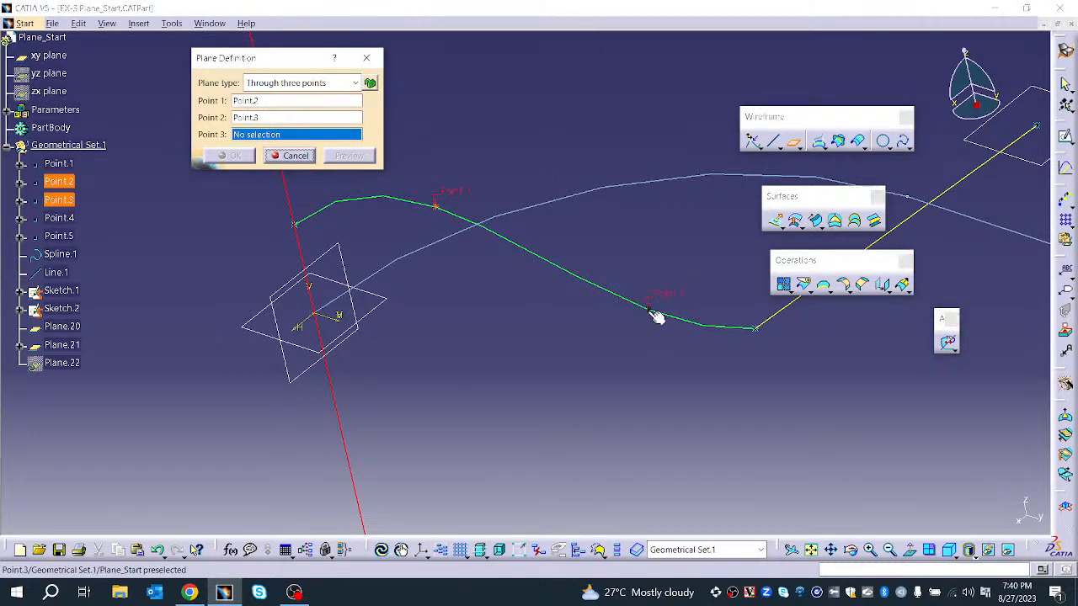
{"action": "left_click", "coordinate": [754, 331]}
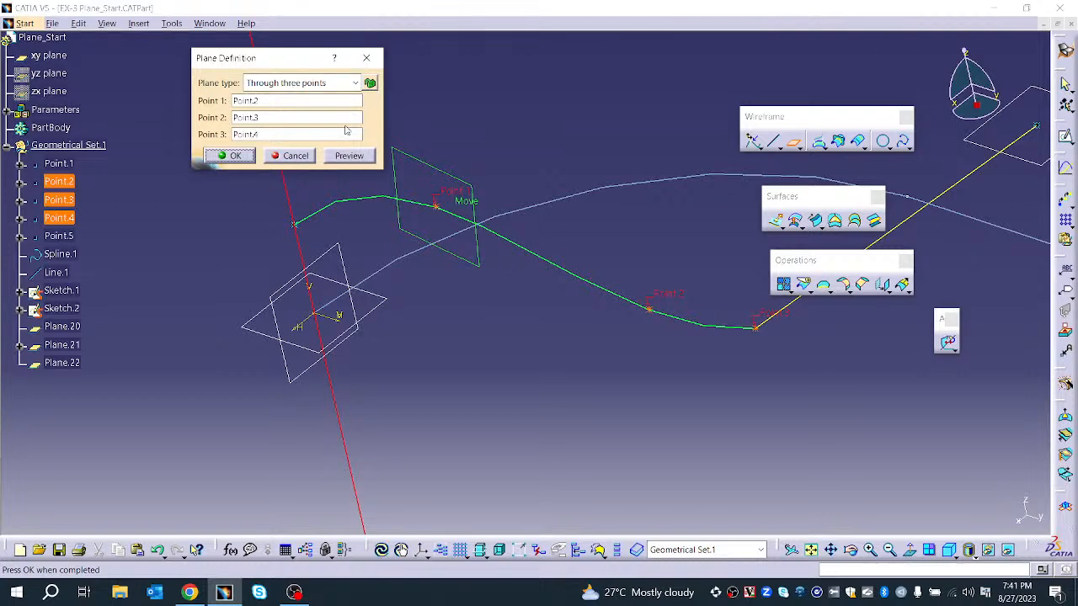
{"action": "left_click", "coordinate": [352, 156]}
{"action": "middle_click_drag", "start_coordinate": [434, 282], "coordinate": [423, 257]}
{"action": "left_click", "coordinate": [234, 156]}
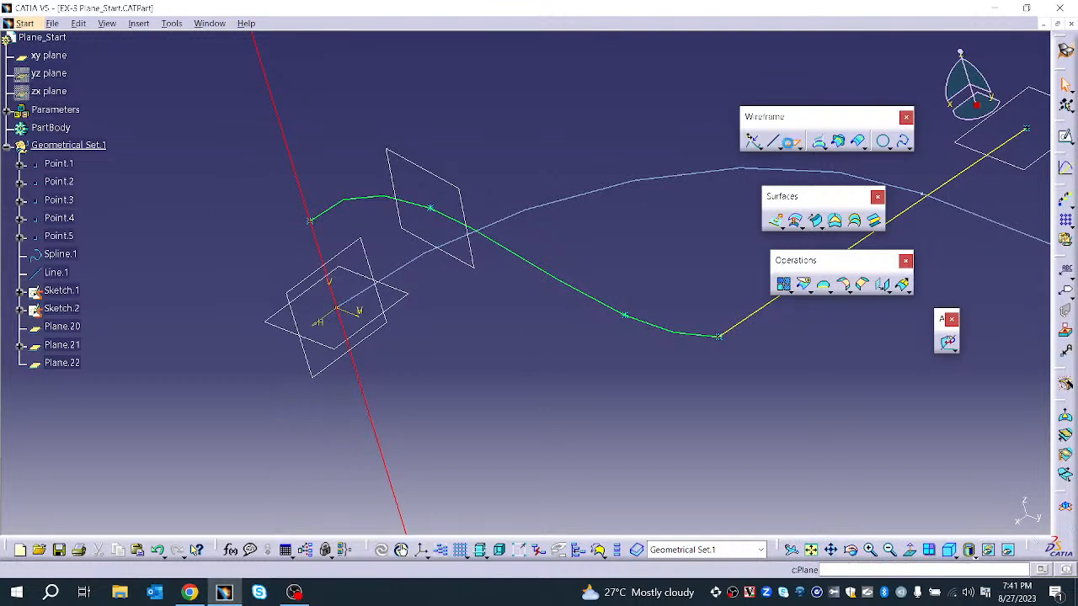
- Create a plane through two lines using Sketch.2 as the first line and the straight edge of Sketch.1 as the second
{"action": "left_click", "coordinate": [792, 145]}
{"action": "left_click", "coordinate": [292, 84]}
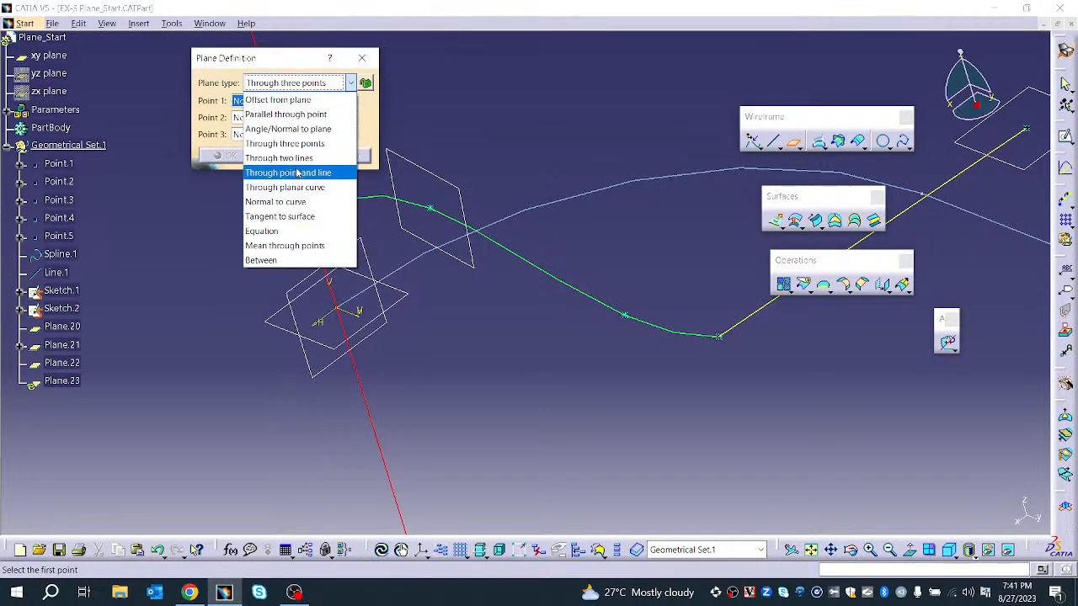
{"action": "left_click", "coordinate": [296, 159]}
{"action": "mouse_move", "coordinate": [669, 337]}
{"action": "middle_mouse_down"}
{"action": "mouse_move", "coordinate": [661, 368]}
{"action": "mouse_move", "coordinate": [580, 393]}
{"action": "mouse_move", "coordinate": [551, 380]}
{"action": "mouse_move", "coordinate": [658, 371]}
{"action": "mouse_move", "coordinate": [637, 345]}
{"action": "middle_mouse_up"}
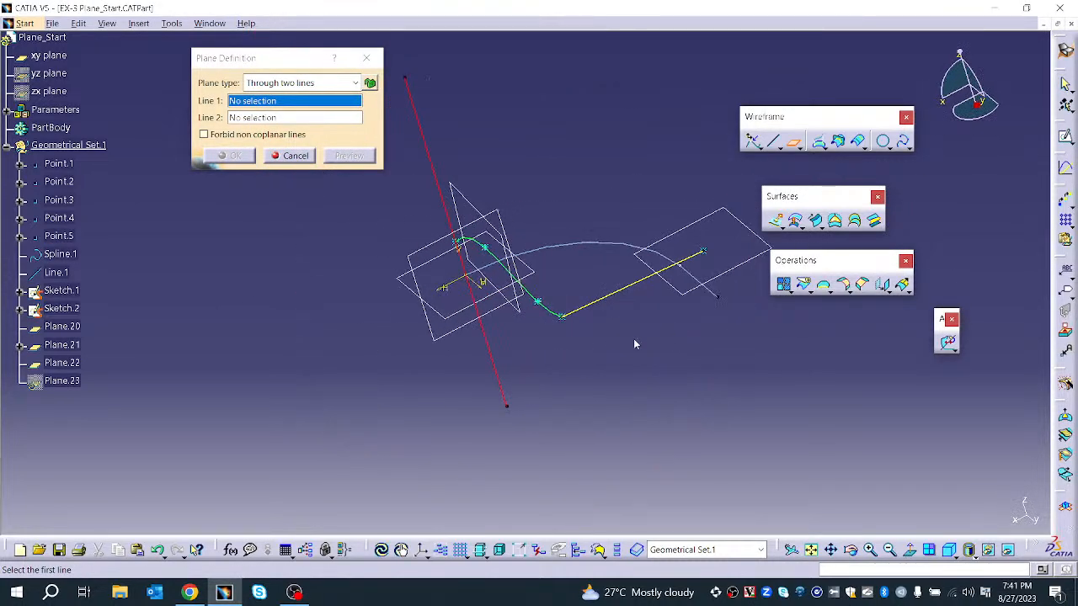
{"action": "left_click", "coordinate": [502, 368]}
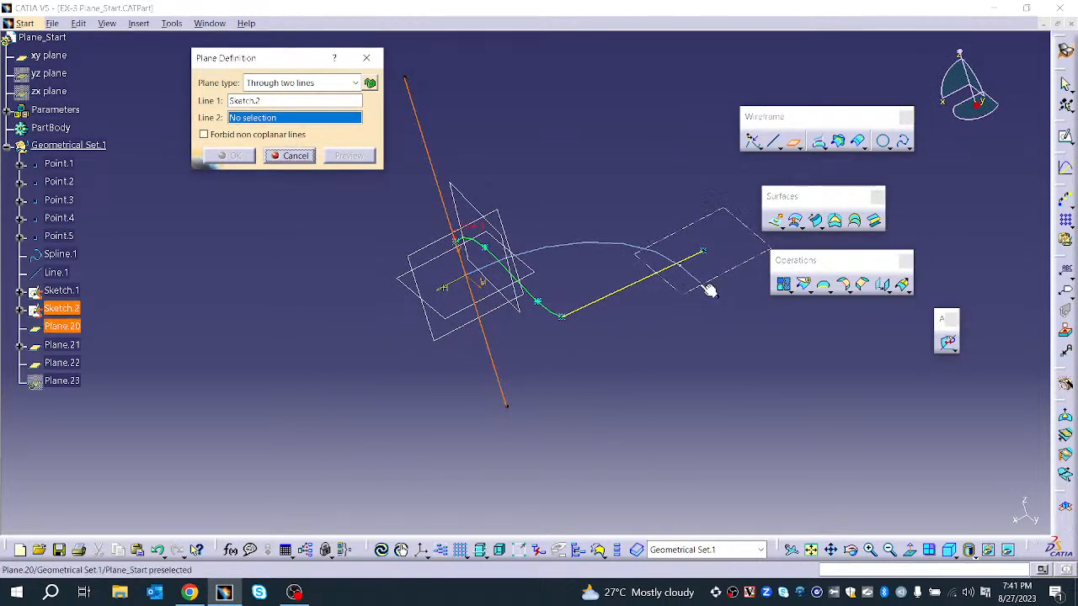
{"action": "left_click", "coordinate": [705, 281]}
{"action": "middle_click_drag", "start_coordinate": [537, 396], "coordinate": [608, 298], "text": "ctrl"}
{"action": "middle_click_drag", "start_coordinate": [566, 408], "coordinate": [632, 452]}
{"action": "middle_click_drag", "start_coordinate": [395, 281], "coordinate": [684, 381]}
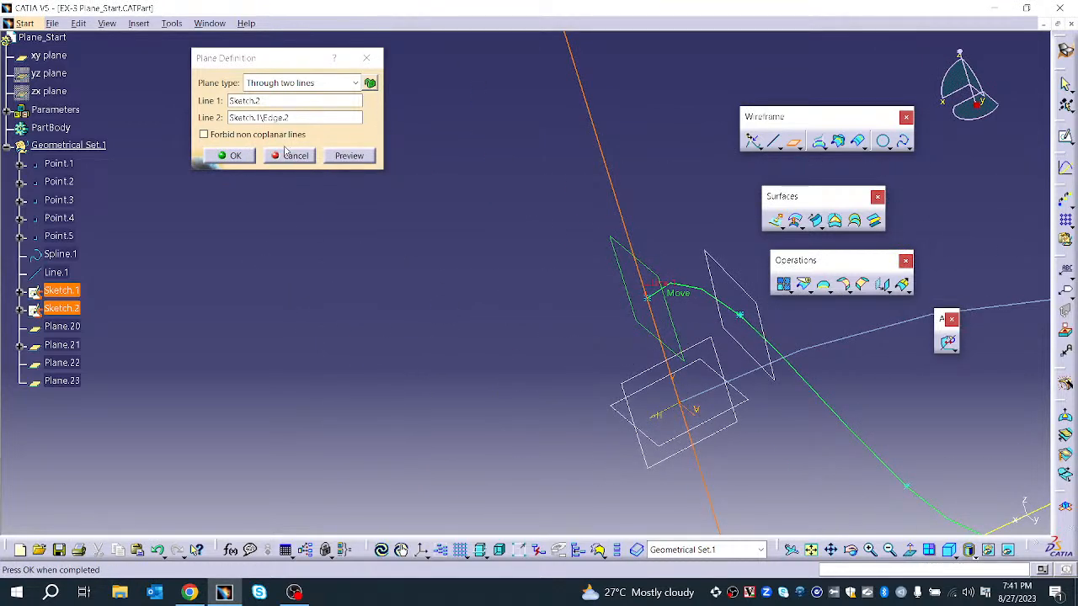
{"action": "left_click", "coordinate": [232, 157]}
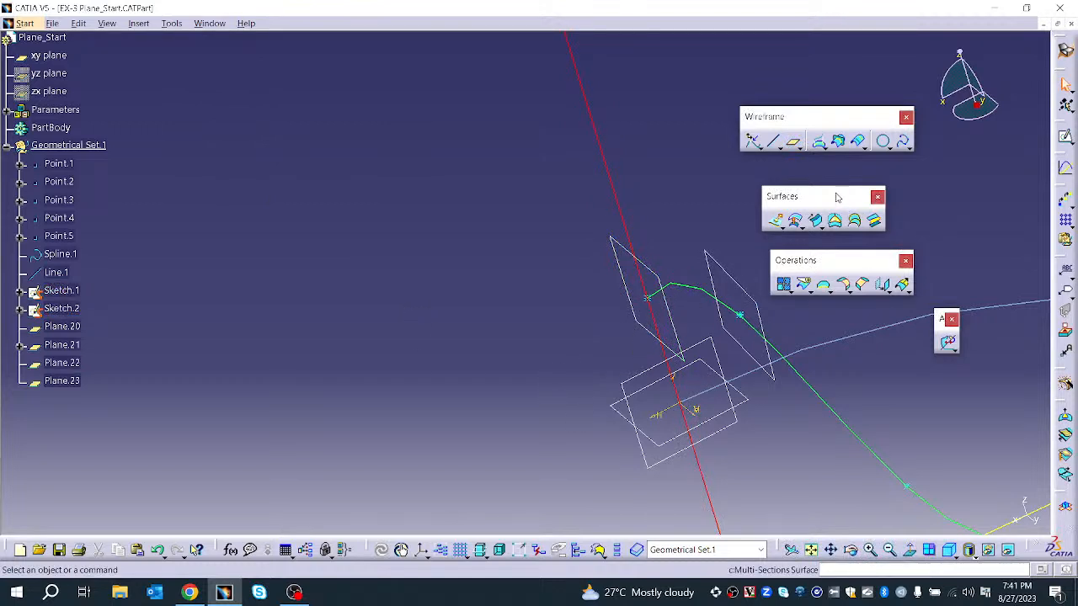
{"action": "left_click", "coordinate": [794, 140]}
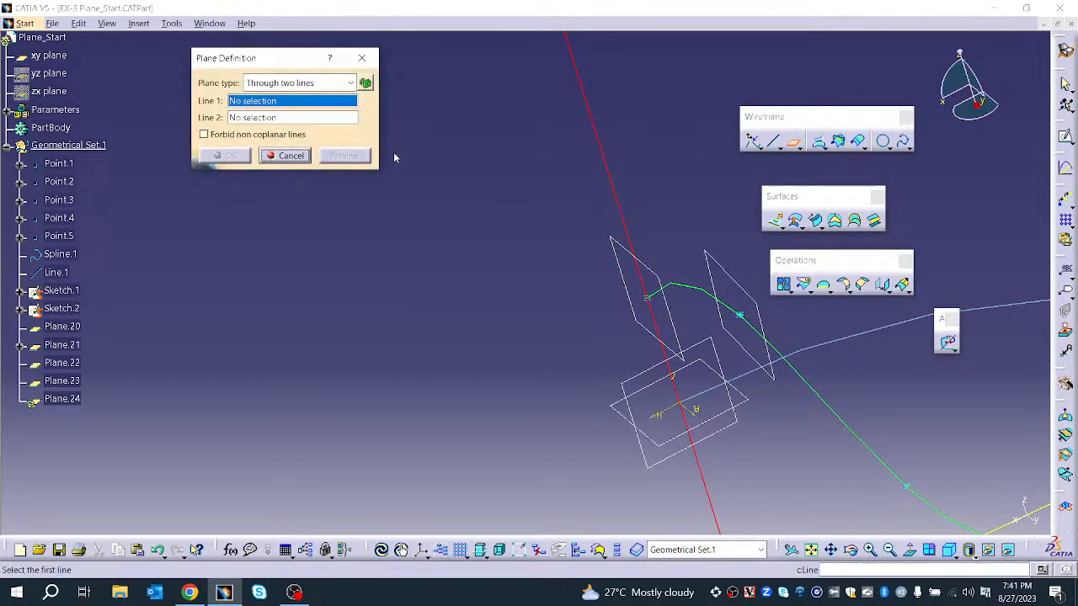
{"action": "left_click", "coordinate": [320, 82]}
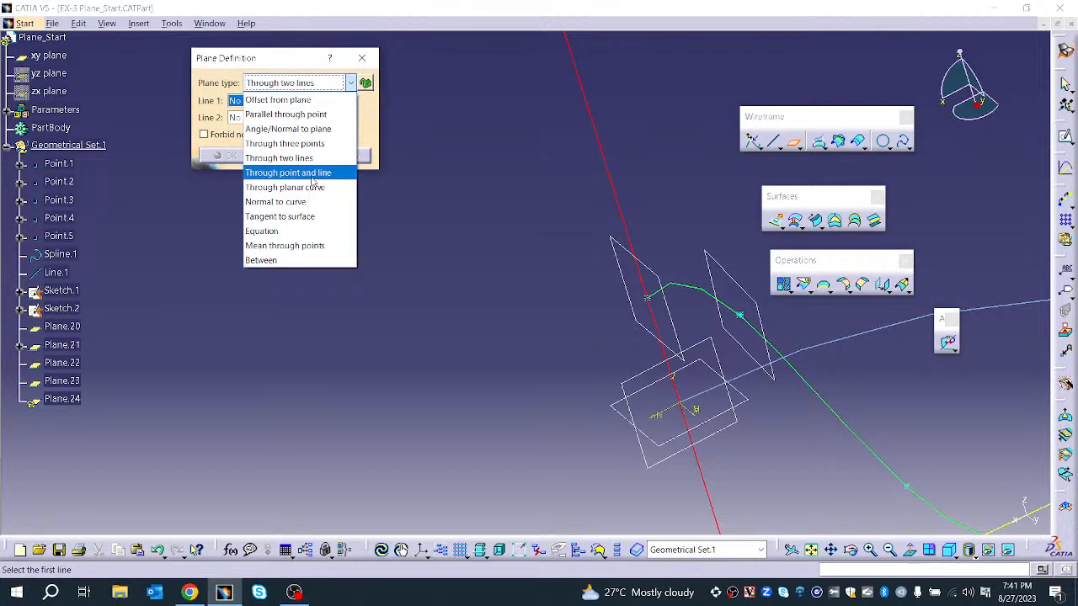
{"action": "left_click", "coordinate": [311, 177]}
{"action": "middle_click_drag", "start_coordinate": [645, 241], "coordinate": [415, 311]}
{"action": "middle_click_drag", "start_coordinate": [272, 333], "coordinate": [551, 272]}
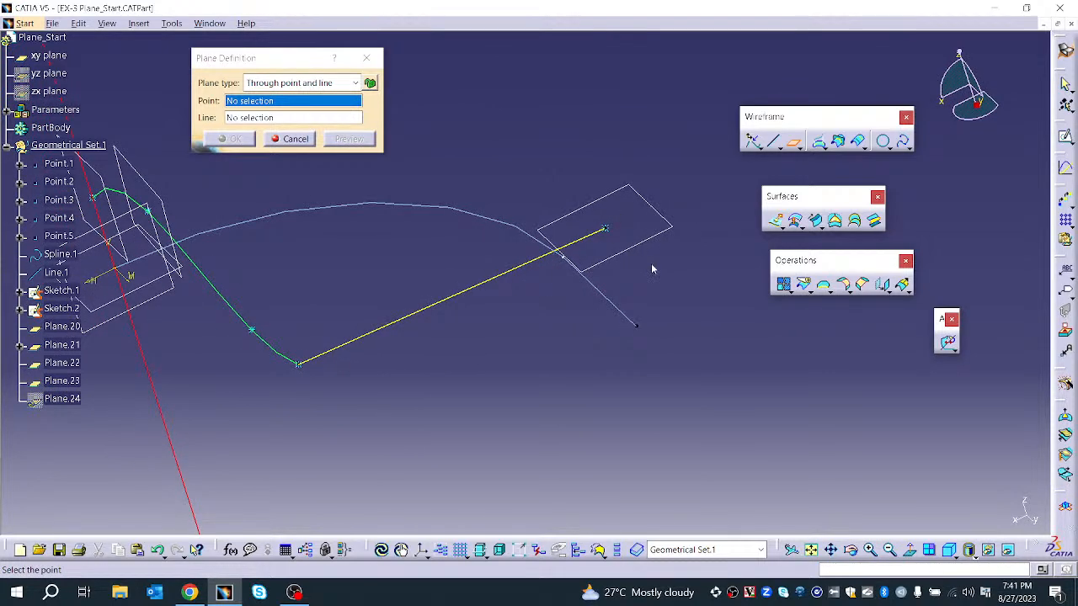
{"action": "left_click", "coordinate": [294, 139]}
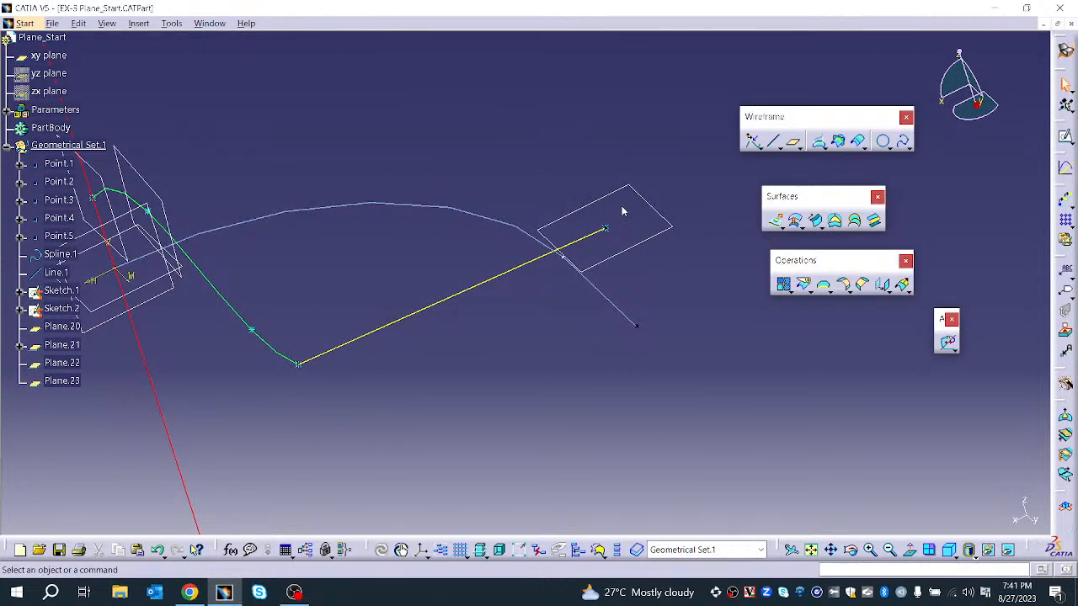
- Delete Plane.20 at the end of the yellow line
{"action": "right_click", "coordinate": [625, 192]}
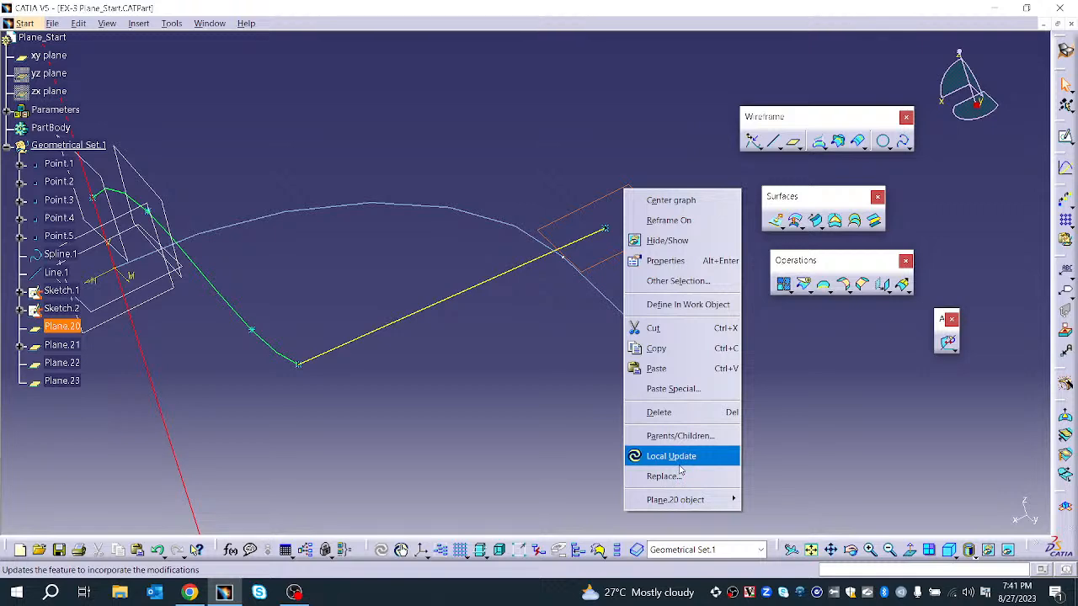
{"action": "left_click", "coordinate": [679, 411]}
{"action": "middle_click_drag", "start_coordinate": [656, 393], "coordinate": [618, 277]}
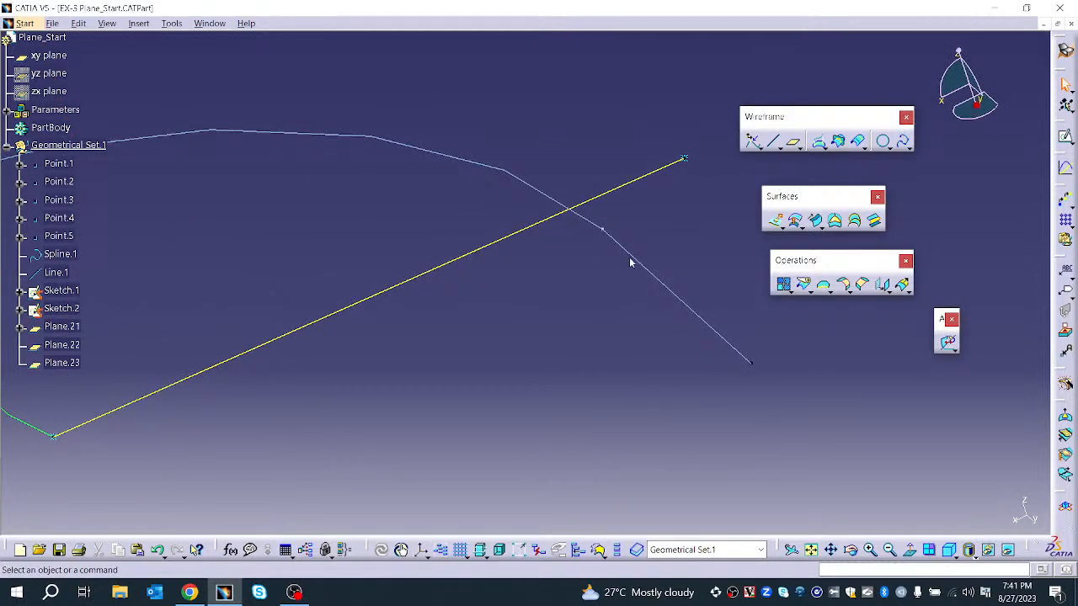
{"action": "left_click", "coordinate": [794, 143]}
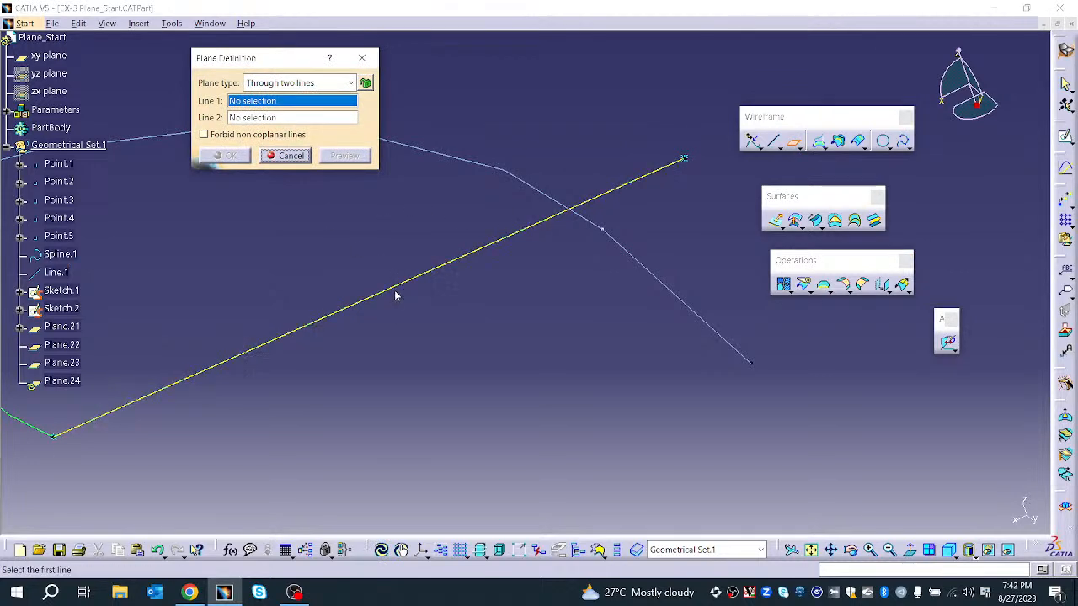
{"action": "left_click", "coordinate": [300, 83]}
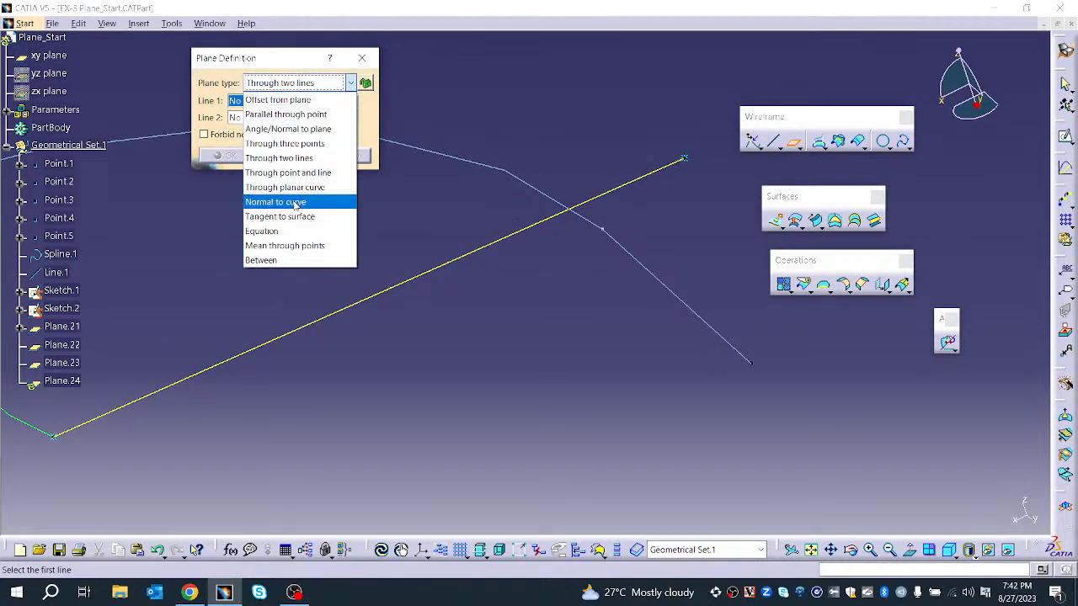
{"action": "left_click", "coordinate": [295, 172]}
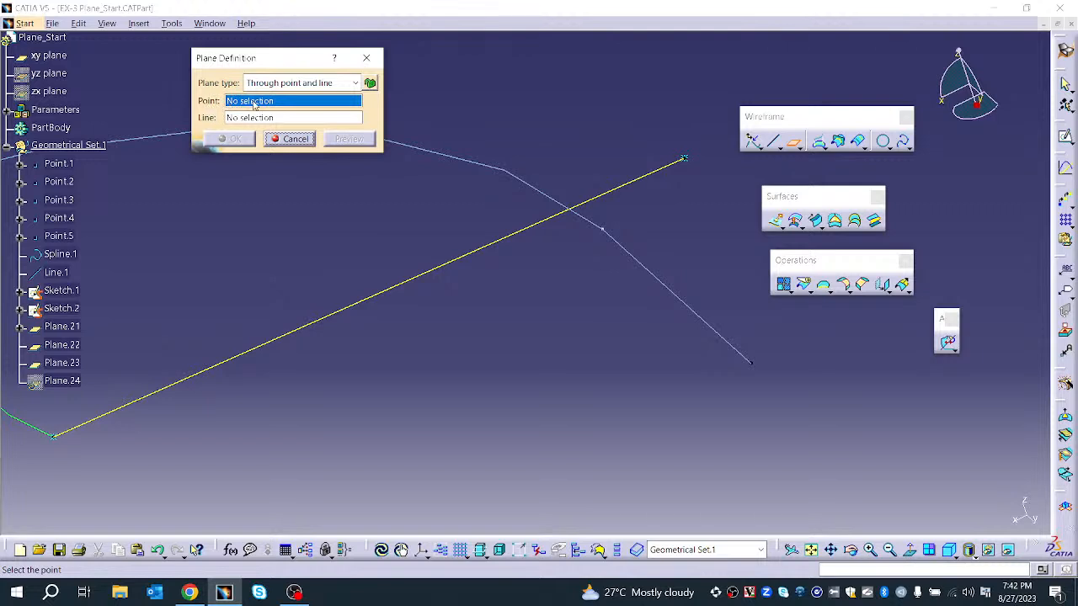
{"action": "left_click", "coordinate": [684, 159]}
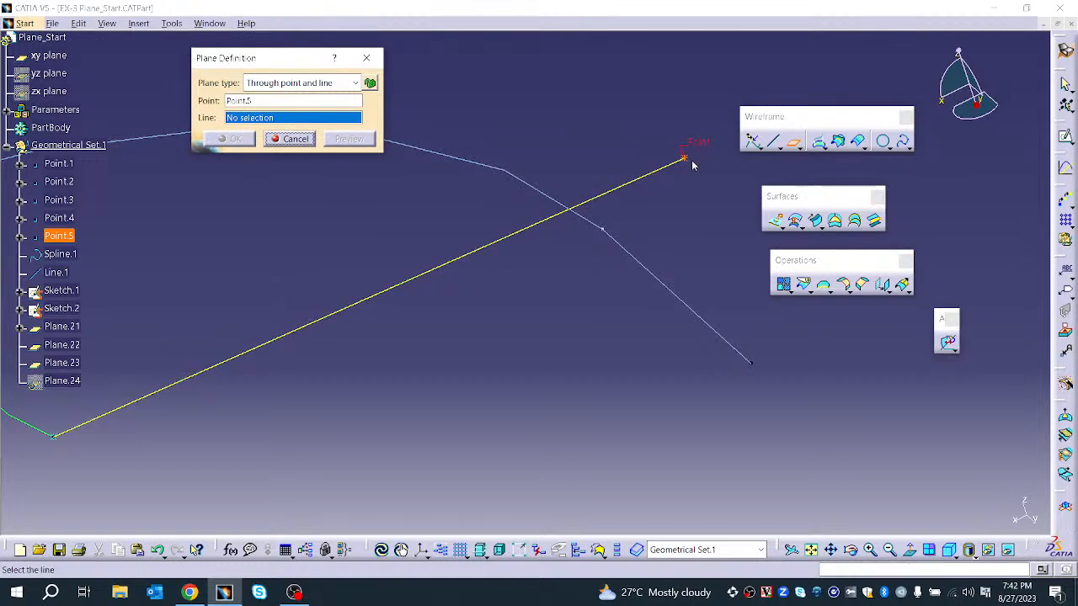
{"action": "left_click", "coordinate": [449, 263]}
{"action": "left_click", "coordinate": [583, 337]}
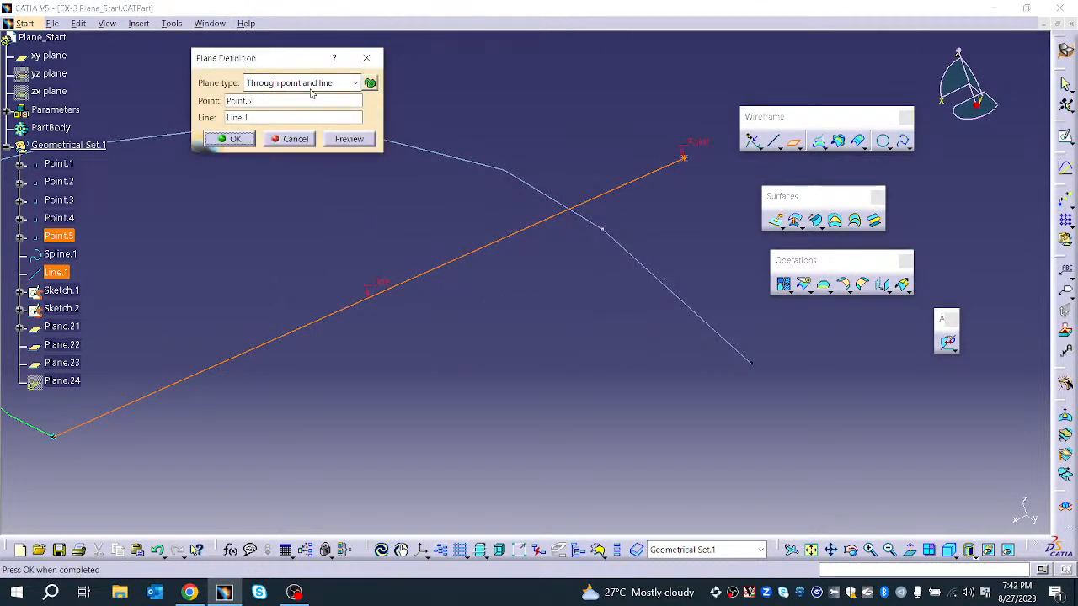
{"action": "middle_click_drag", "start_coordinate": [361, 167], "coordinate": [587, 220]}
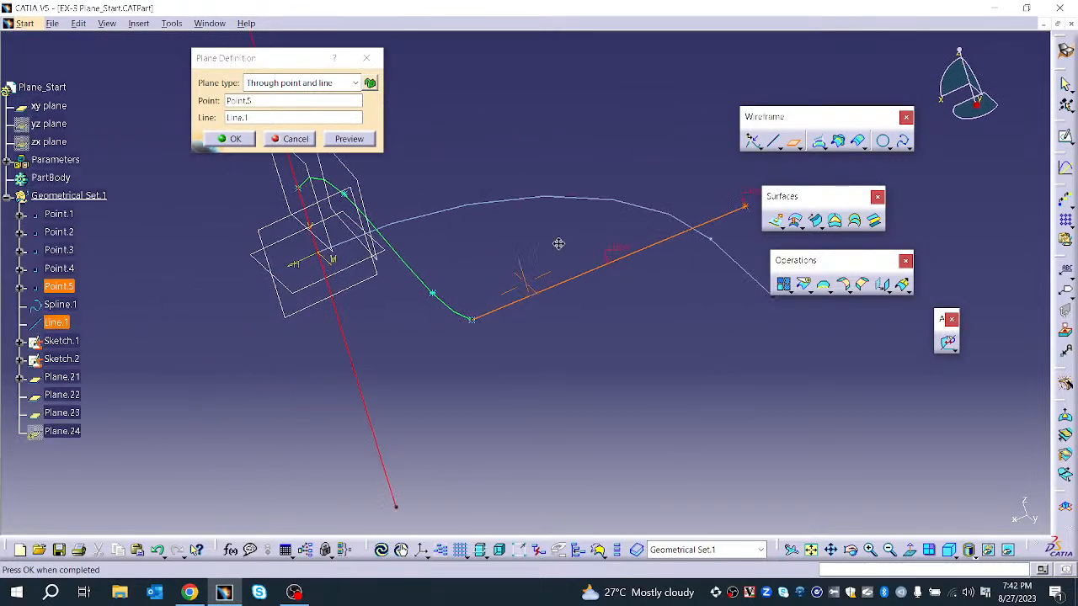
{"action": "left_click", "coordinate": [297, 140]}
- Delete Plane.22, Plane.23 and Plane.21 from Geometrical Set.1, and hide the xy plane
{"action": "right_click", "coordinate": [68, 404]}
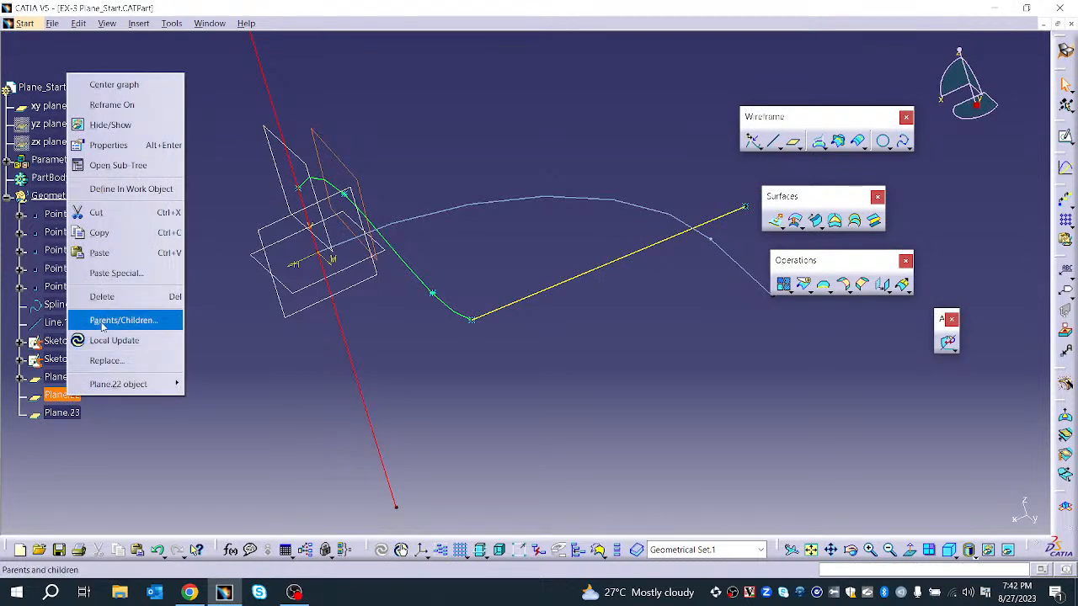
{"action": "left_click", "coordinate": [126, 296]}
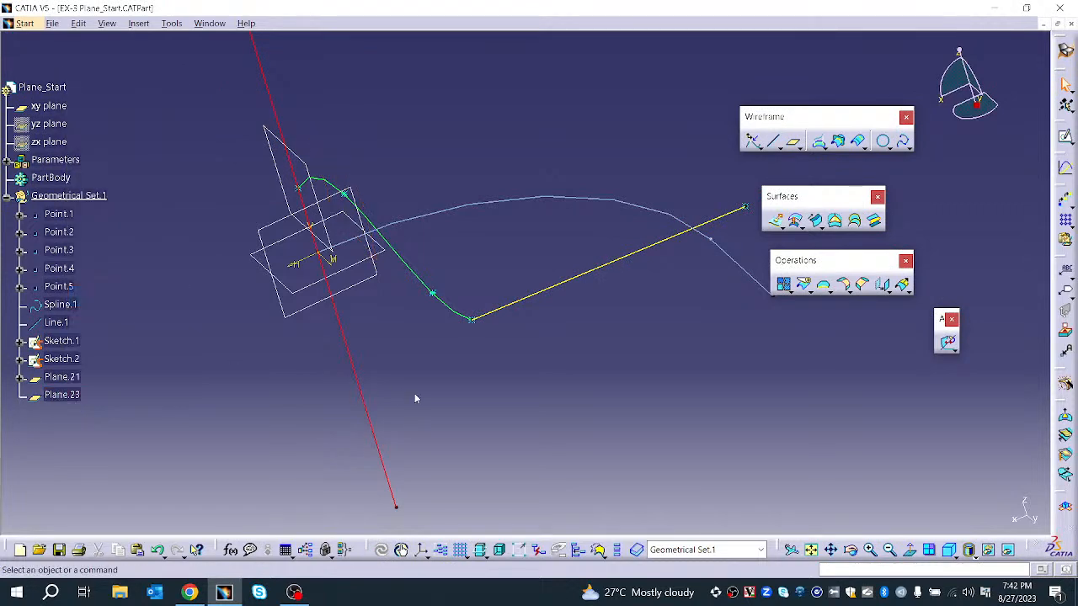
{"action": "right_click", "coordinate": [57, 405]}
{"action": "left_click", "coordinate": [126, 295]}
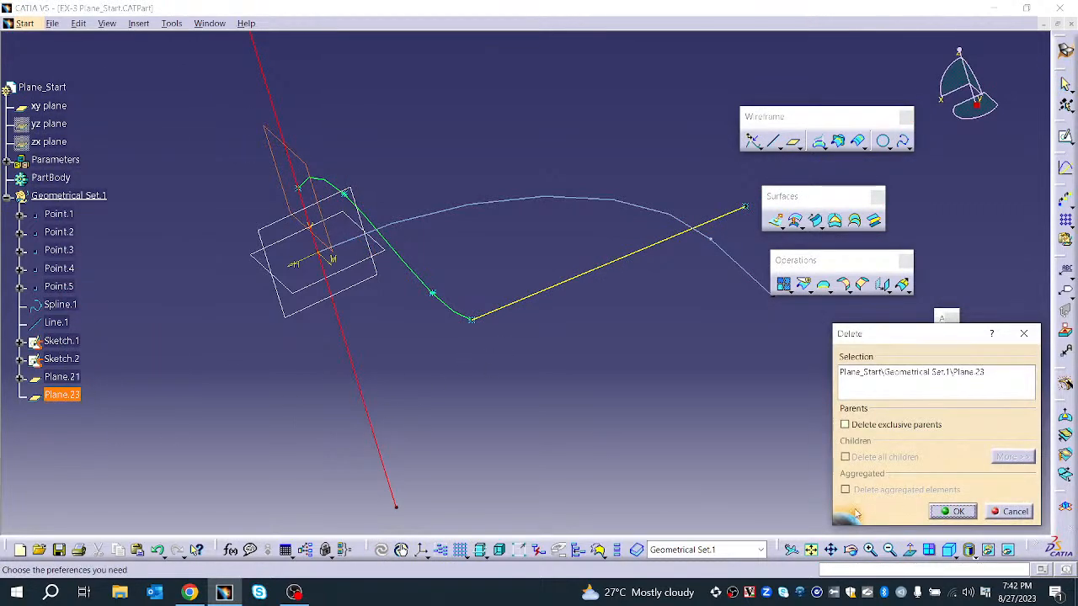
{"action": "left_click", "coordinate": [960, 512]}
{"action": "right_click", "coordinate": [62, 379]}
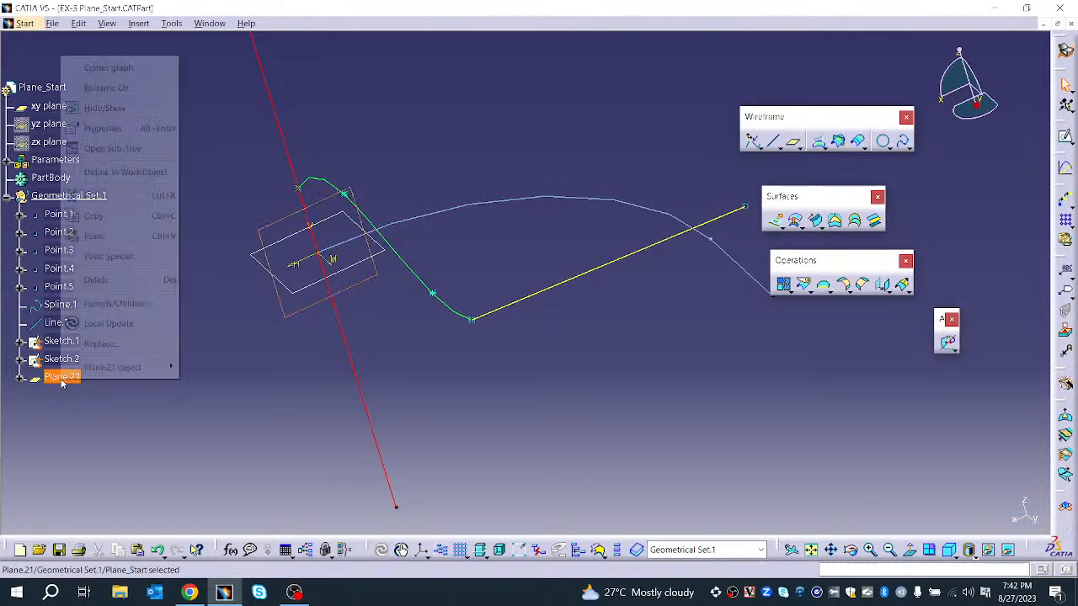
{"action": "left_click", "coordinate": [127, 279]}
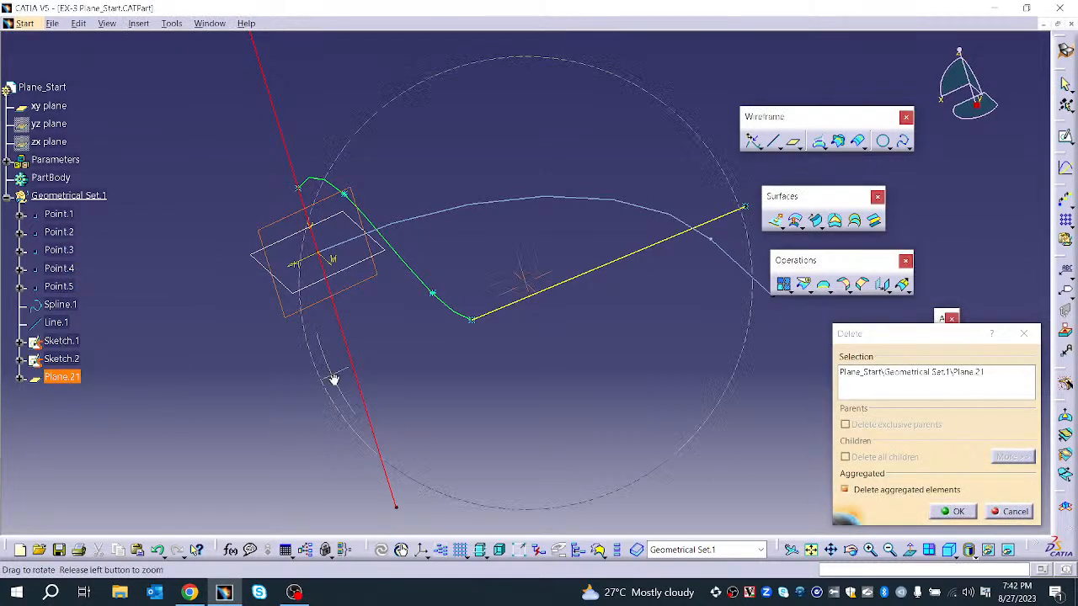
{"action": "left_click", "coordinate": [954, 512]}
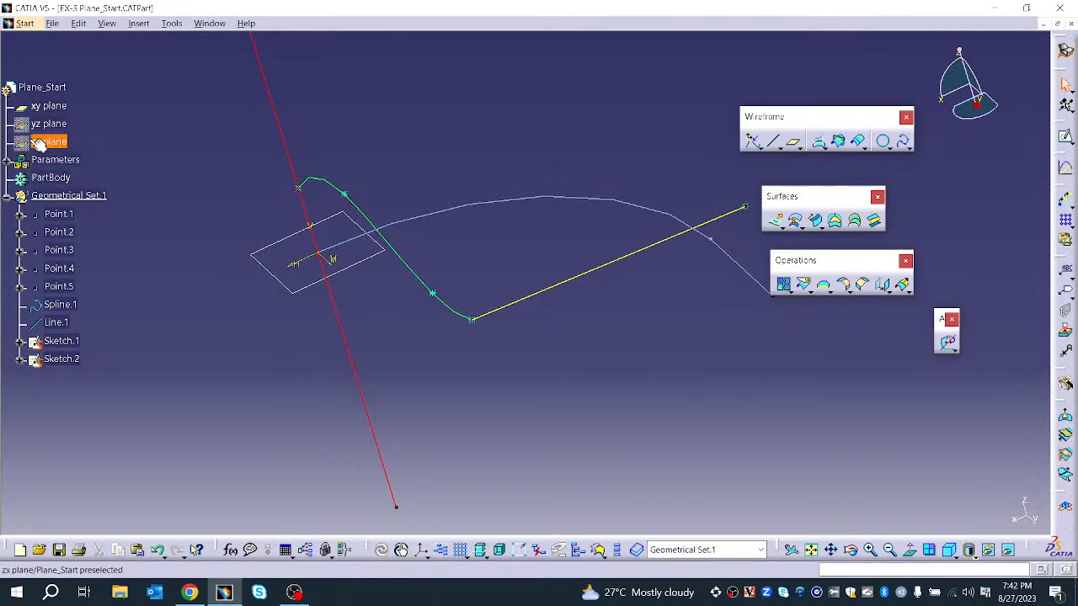
{"action": "right_click", "coordinate": [51, 107]}
{"action": "left_click", "coordinate": [84, 156]}
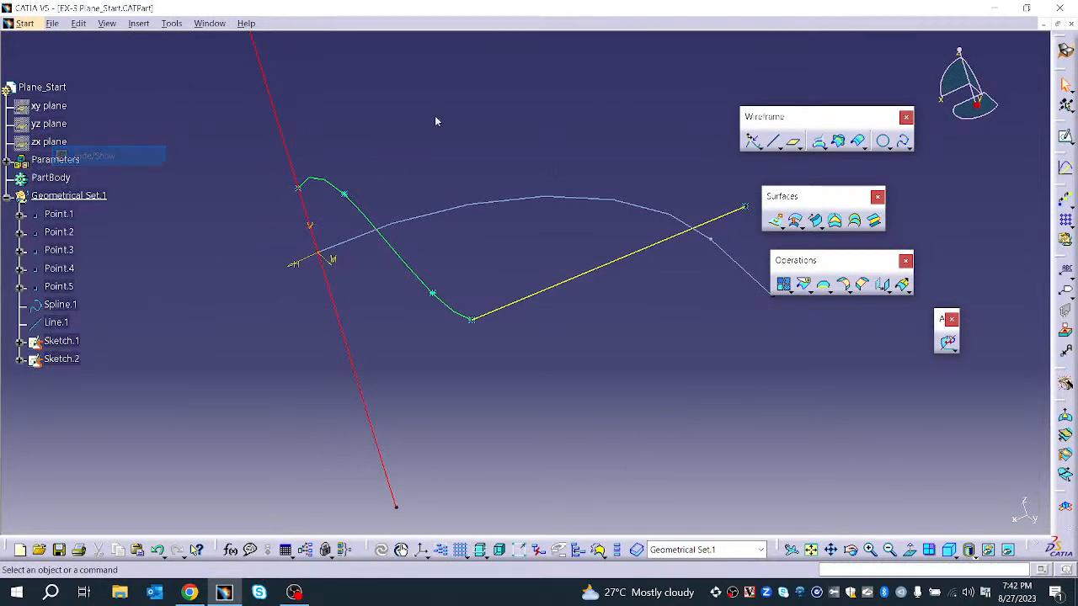
- Try to define a plane of type Through point and line using Point.1 and the Sketch.2 line
{"action": "left_click", "coordinate": [795, 145]}
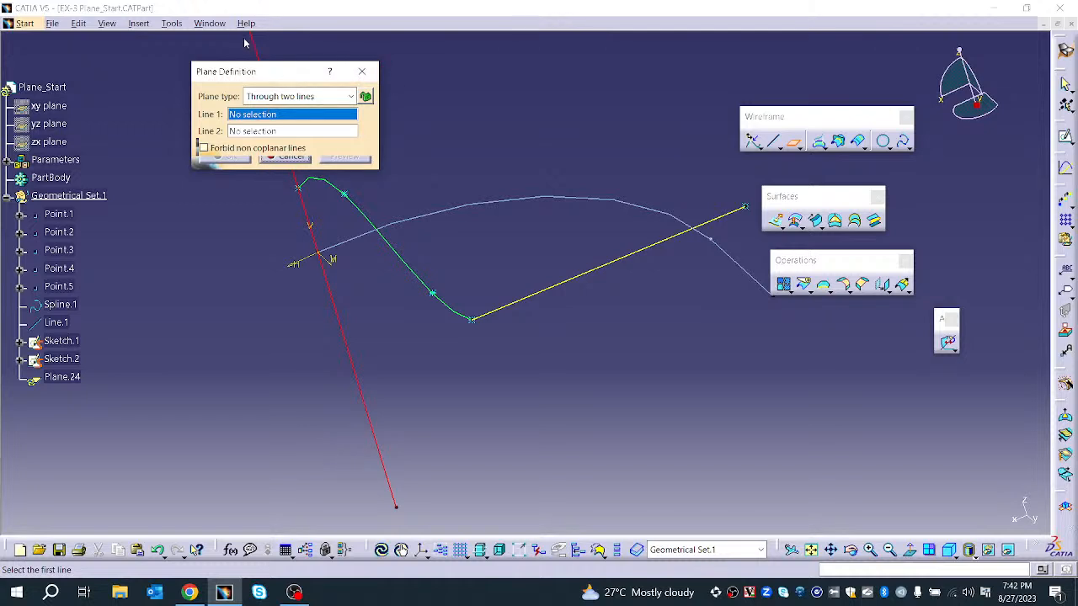
{"action": "left_click_drag", "start_coordinate": [268, 61], "coordinate": [718, 315]}
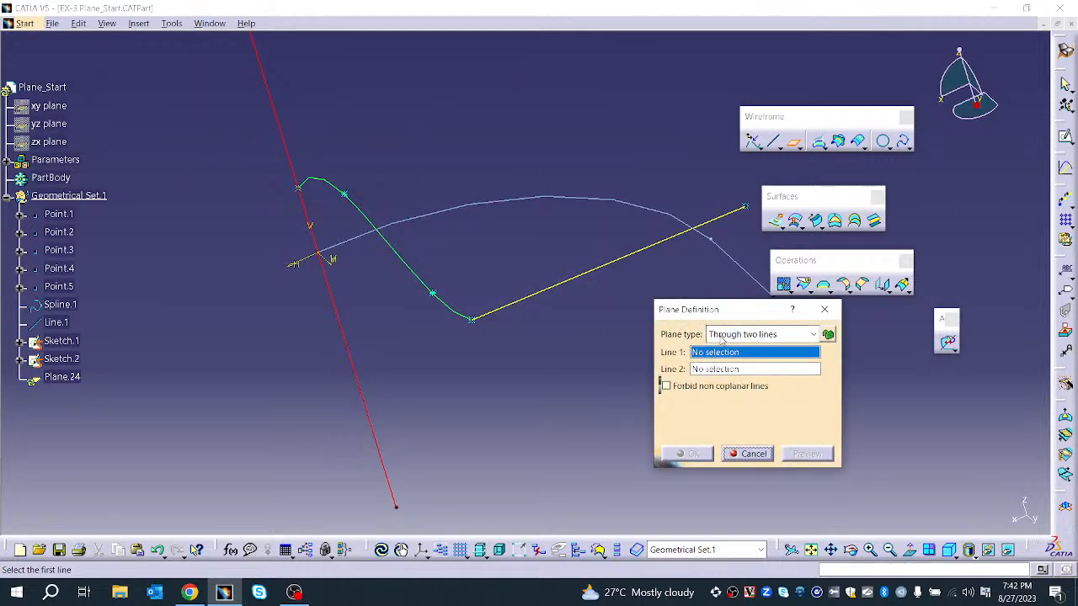
{"action": "left_click", "coordinate": [763, 334]}
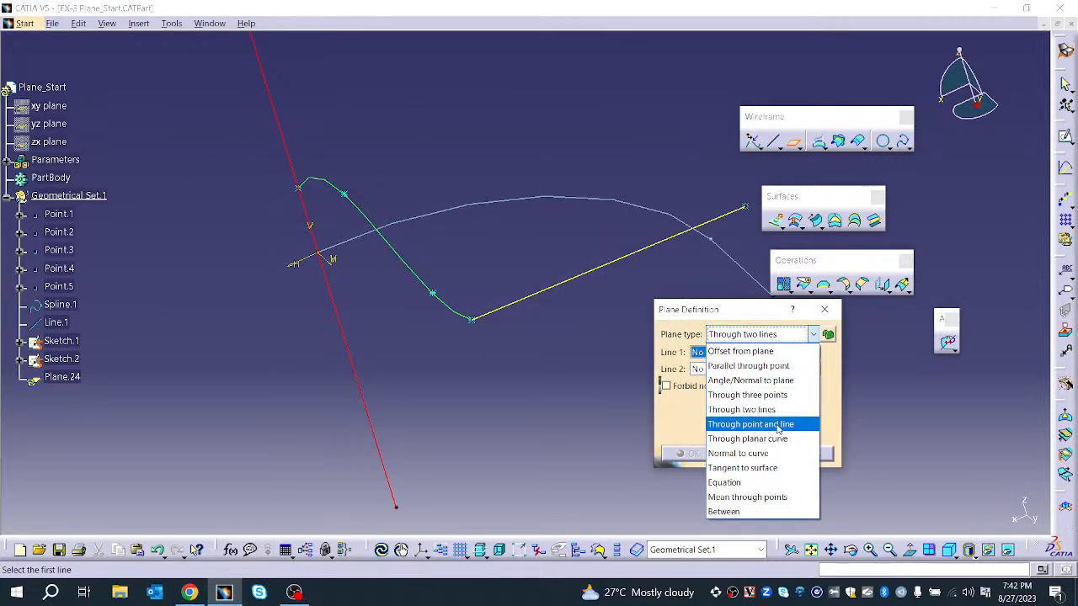
{"action": "left_click", "coordinate": [777, 424]}
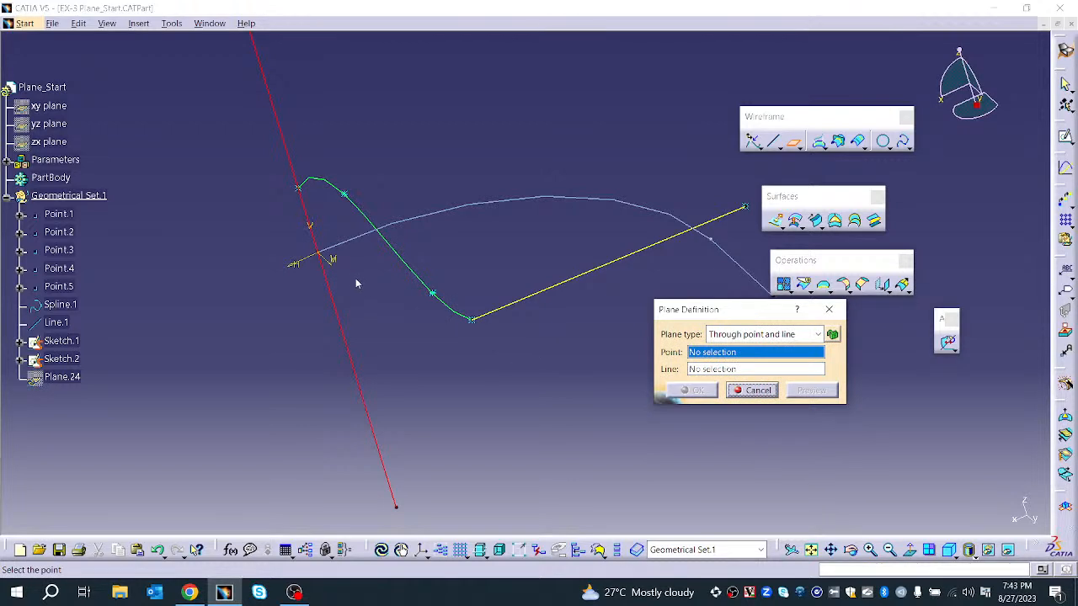
{"action": "left_click", "coordinate": [300, 185]}
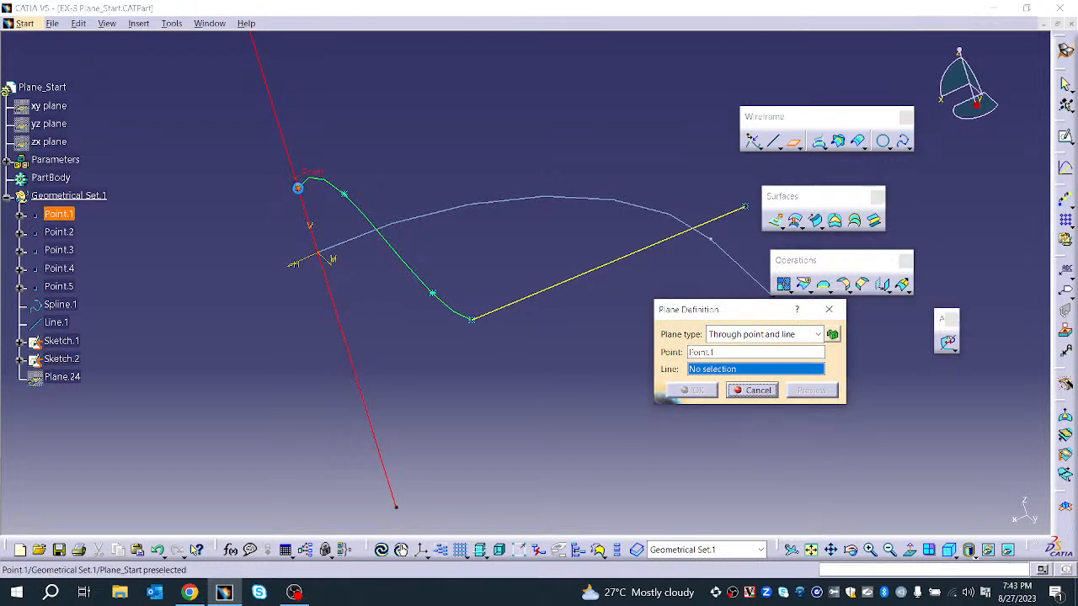
{"action": "left_click", "coordinate": [379, 419]}
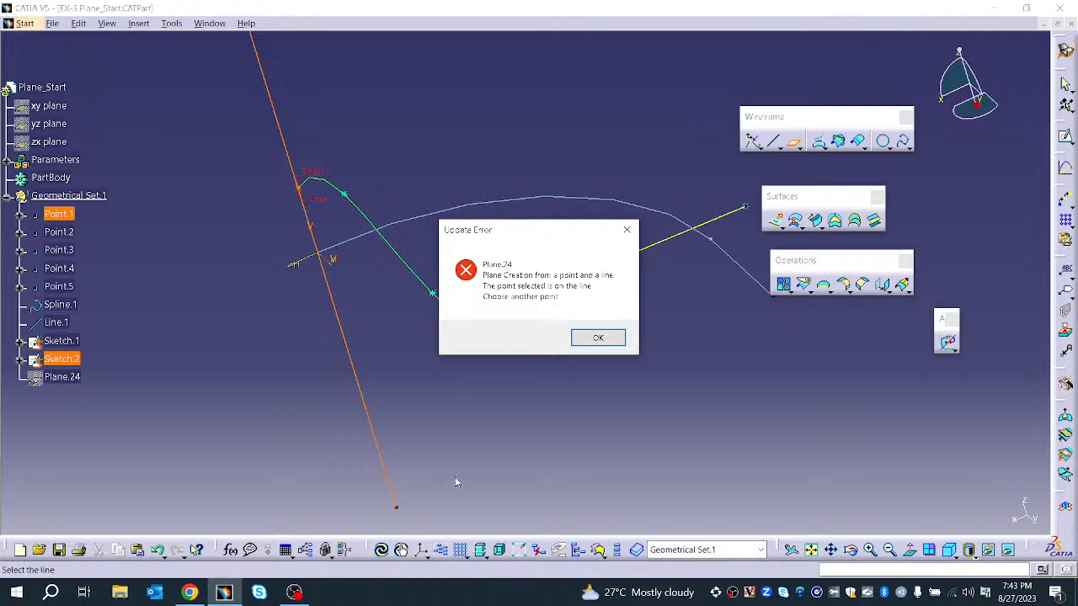
{"action": "left_click", "coordinate": [598, 337]}
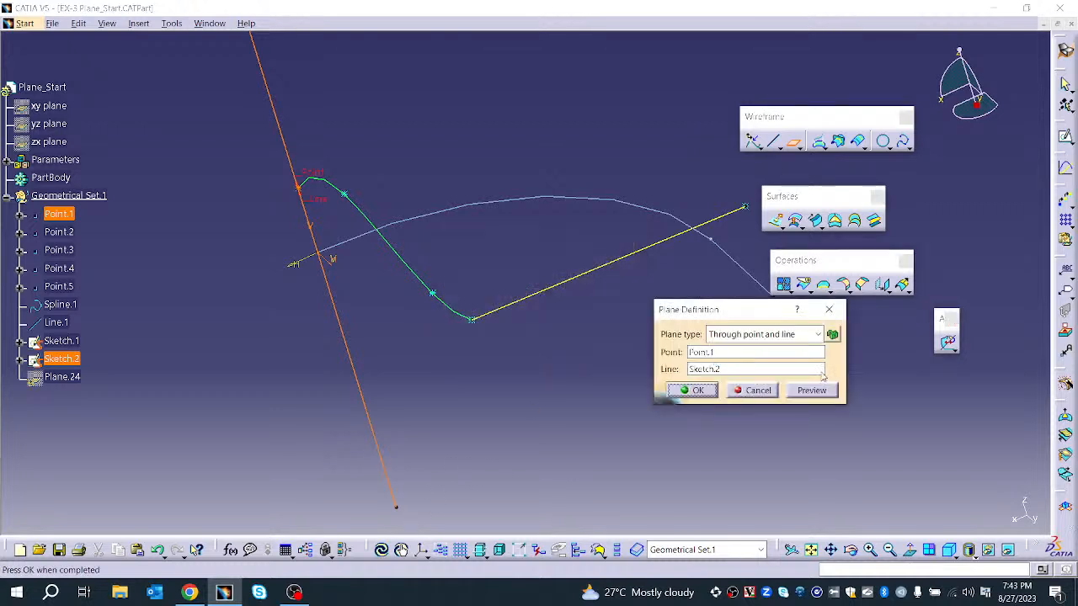
- Change the plane's point to Point.4, keeping Sketch.2 as its line
{"action": "left_click", "coordinate": [733, 352]}
{"action": "middle_click_drag", "start_coordinate": [542, 337], "coordinate": [357, 354]}
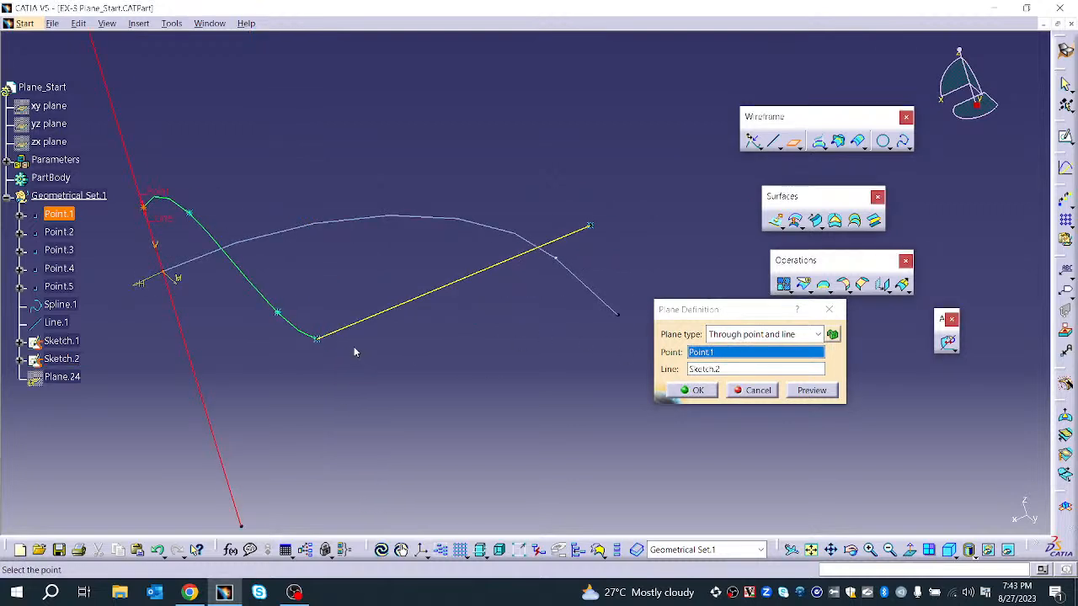
{"action": "left_click", "coordinate": [316, 340]}
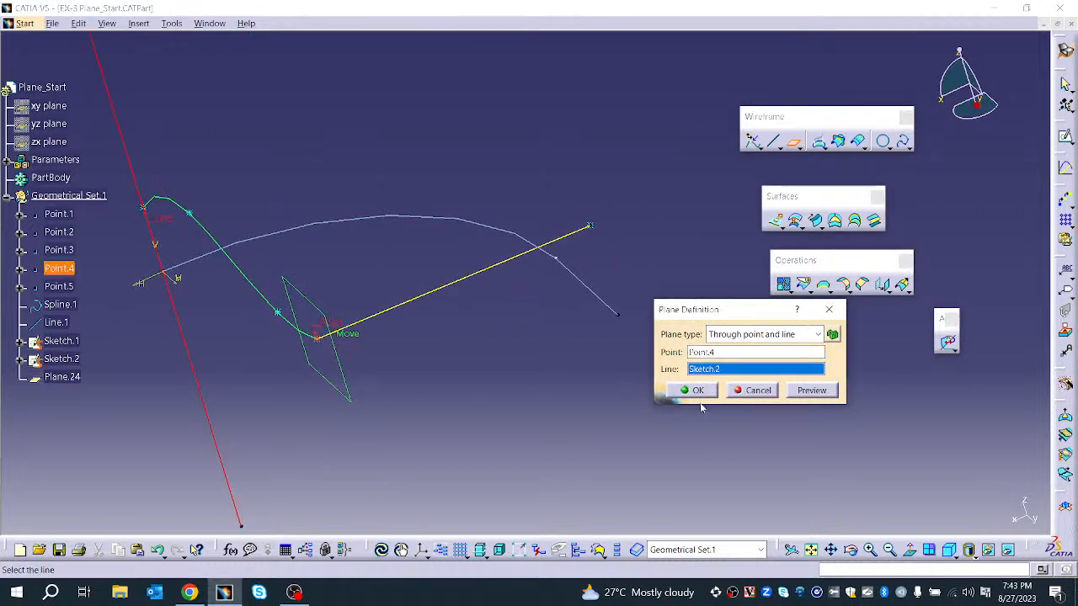
{"action": "middle_click_drag", "start_coordinate": [349, 373], "coordinate": [327, 354]}
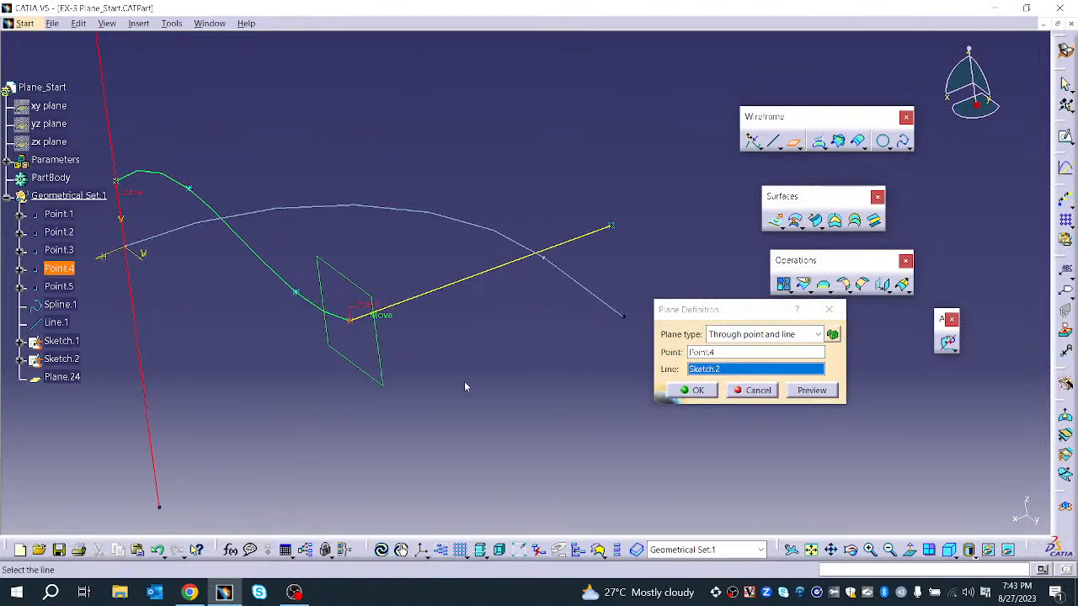
- Replace the plane's point with Point.5 and create the plane through Point.5 and Sketch.2
{"action": "left_click", "coordinate": [695, 352]}
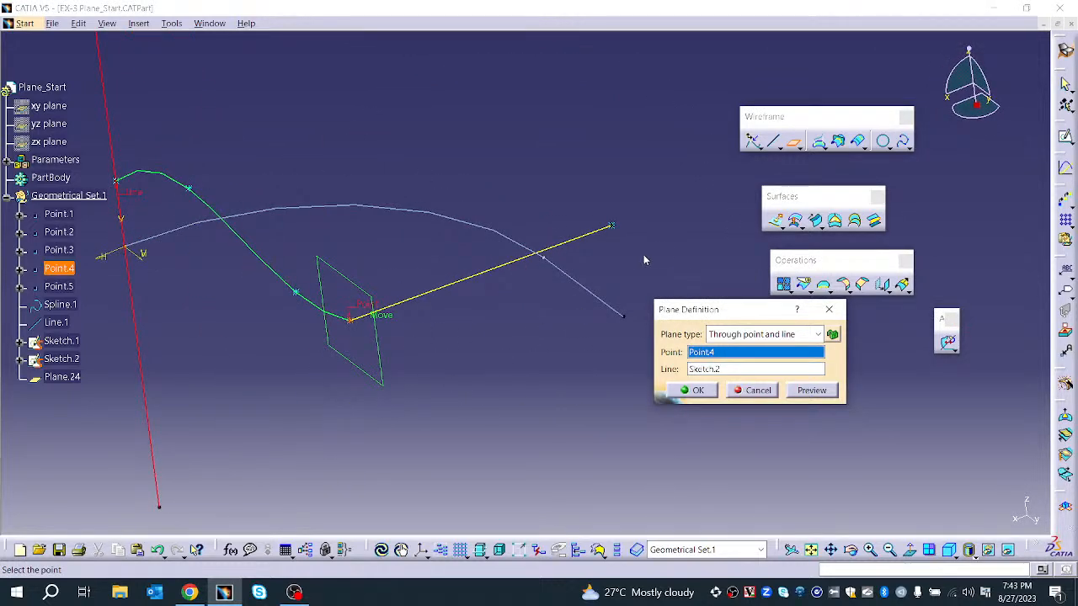
{"action": "left_click", "coordinate": [612, 226]}
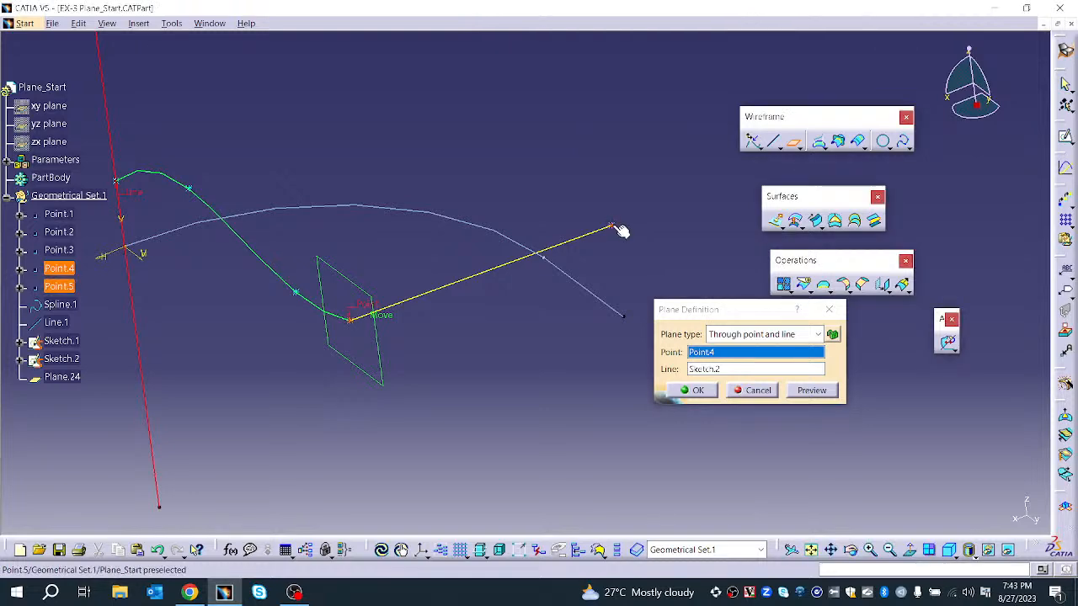
{"action": "mouse_move", "coordinate": [613, 223]}
{"action": "middle_mouse_down"}
{"action": "mouse_move", "coordinate": [529, 325]}
{"action": "mouse_move", "coordinate": [477, 269]}
{"action": "mouse_move", "coordinate": [494, 284]}
{"action": "mouse_move", "coordinate": [423, 306]}
{"action": "mouse_move", "coordinate": [589, 310]}
{"action": "middle_mouse_up"}
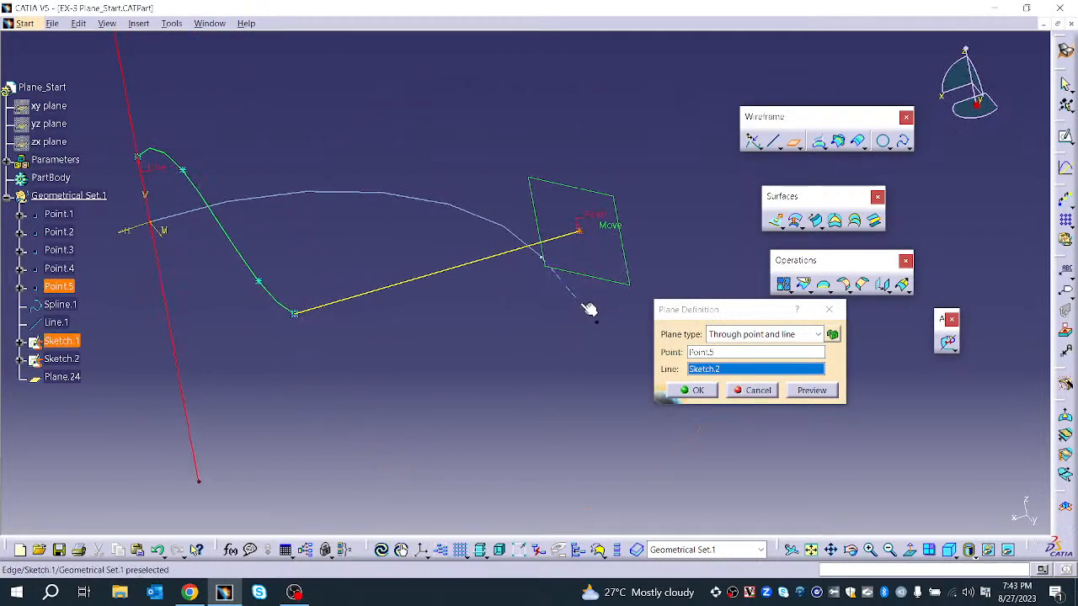
{"action": "middle_click_drag", "start_coordinate": [513, 379], "coordinate": [651, 380]}
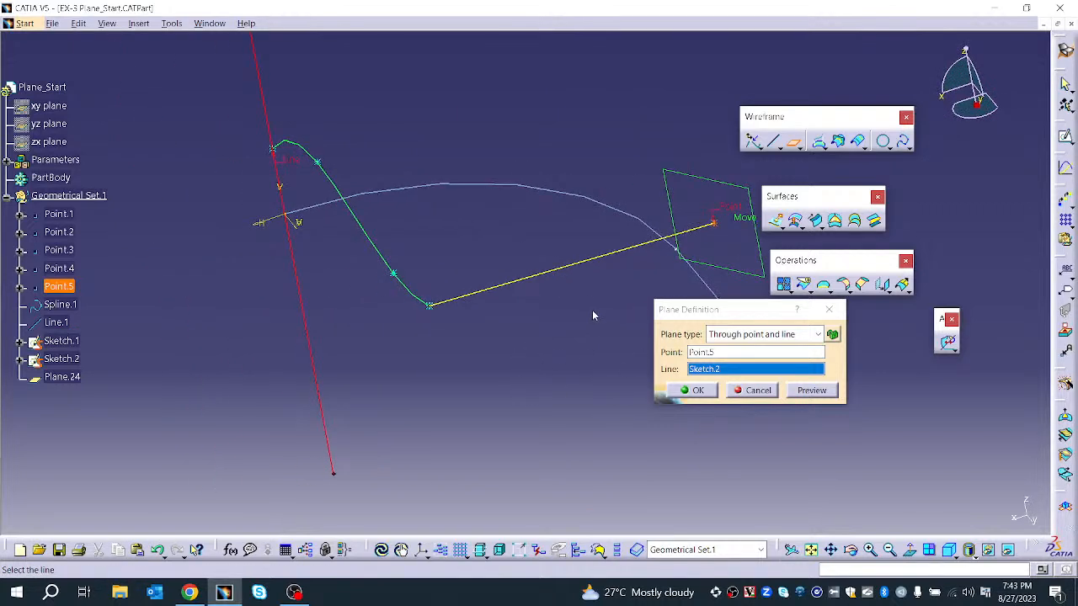
{"action": "left_click", "coordinate": [724, 358]}
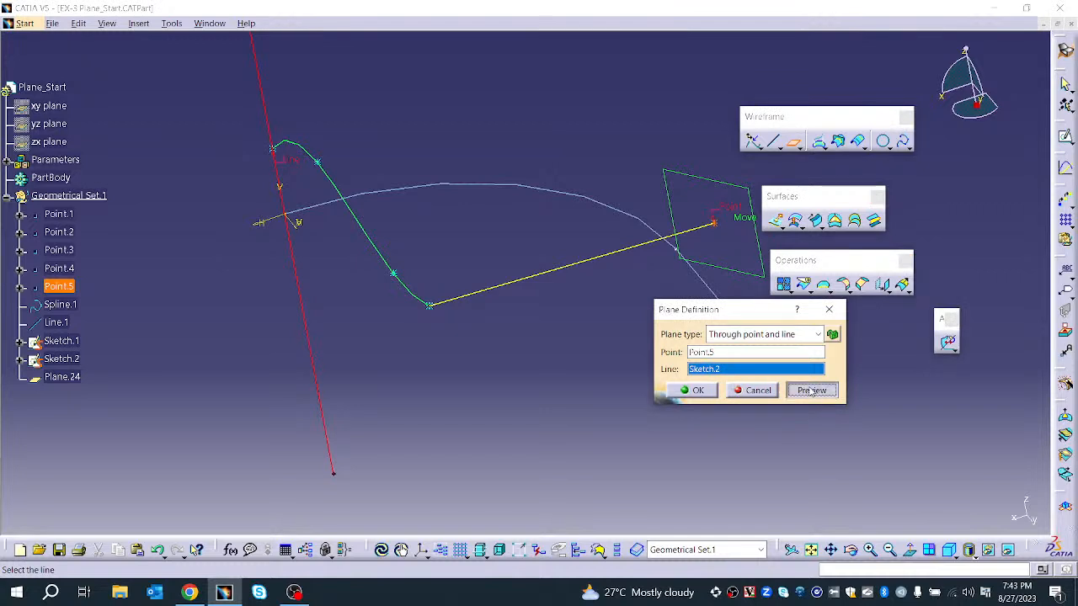
{"action": "left_click", "coordinate": [702, 391]}
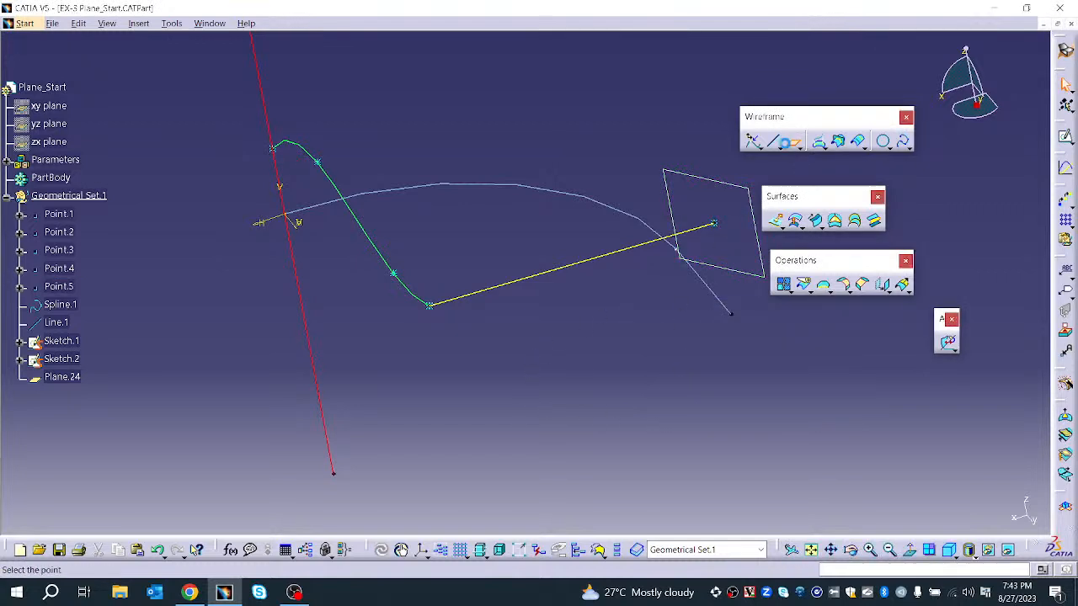
- Create a plane of type Through planar curve using Spline.1 as the curve
{"action": "left_click", "coordinate": [794, 142]}
{"action": "left_click", "coordinate": [731, 334]}
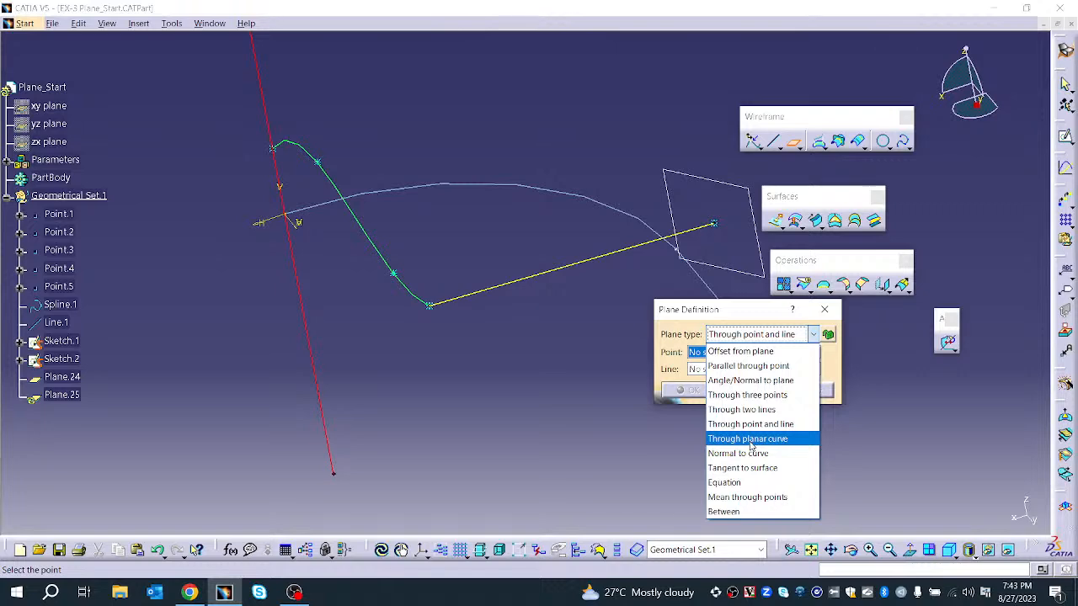
{"action": "left_click", "coordinate": [751, 443]}
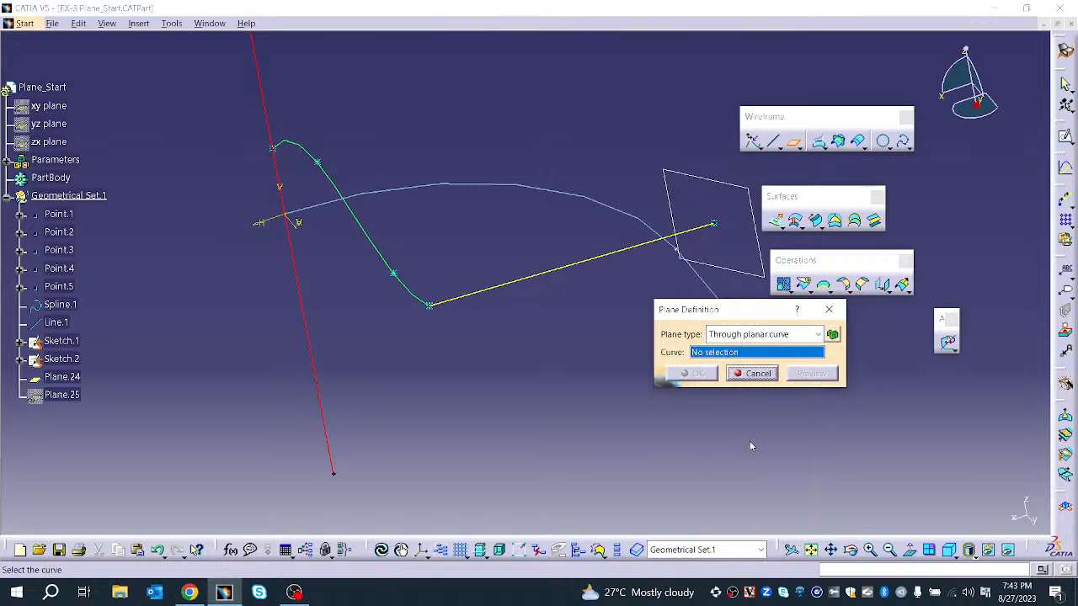
{"action": "left_click", "coordinate": [371, 245]}
{"action": "middle_click_drag", "start_coordinate": [372, 245], "coordinate": [544, 264]}
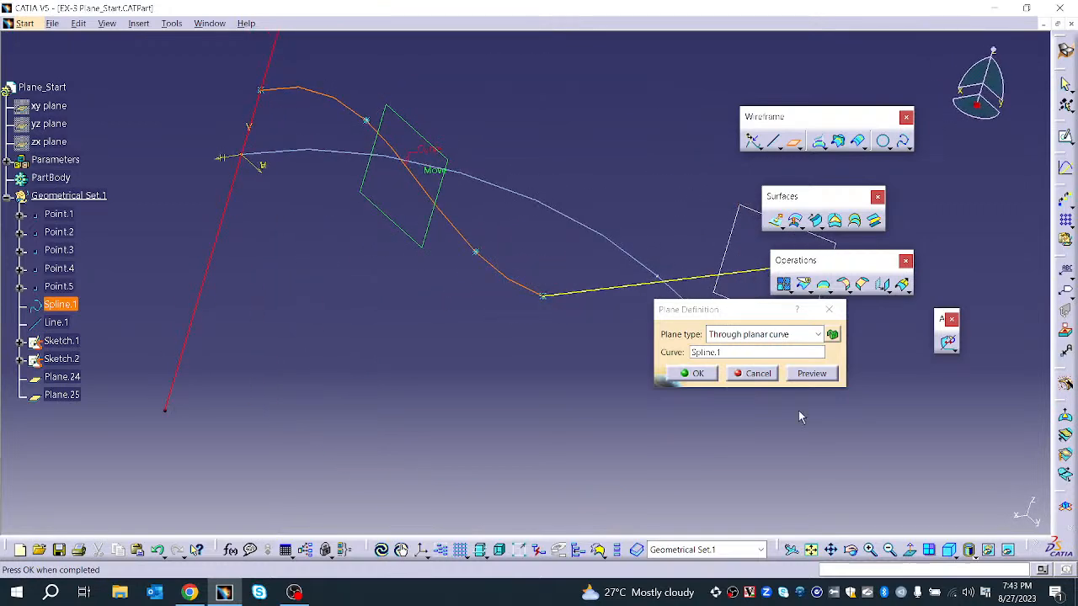
{"action": "left_click", "coordinate": [829, 376]}
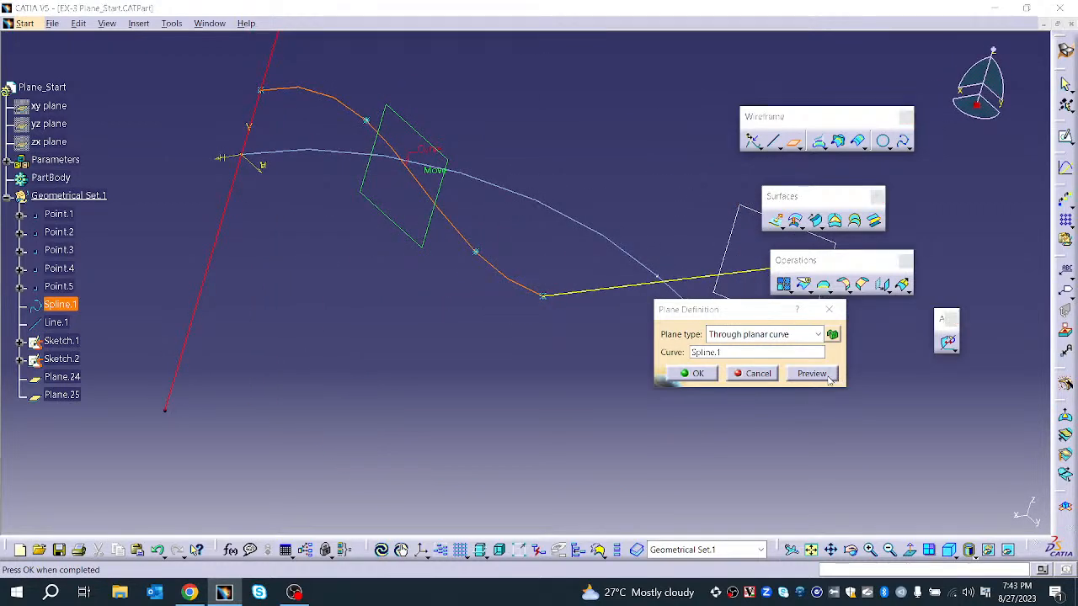
{"action": "left_click", "coordinate": [684, 372]}
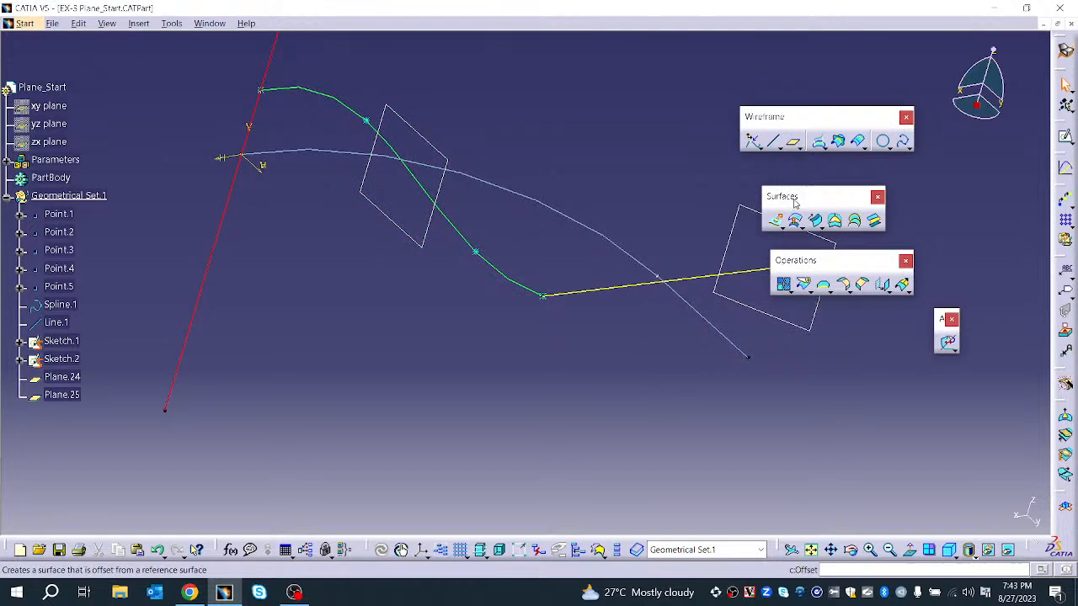
- Define another plane of type Normal to curve on Spline.1, positioned at Point.3
{"action": "left_click", "coordinate": [793, 146]}
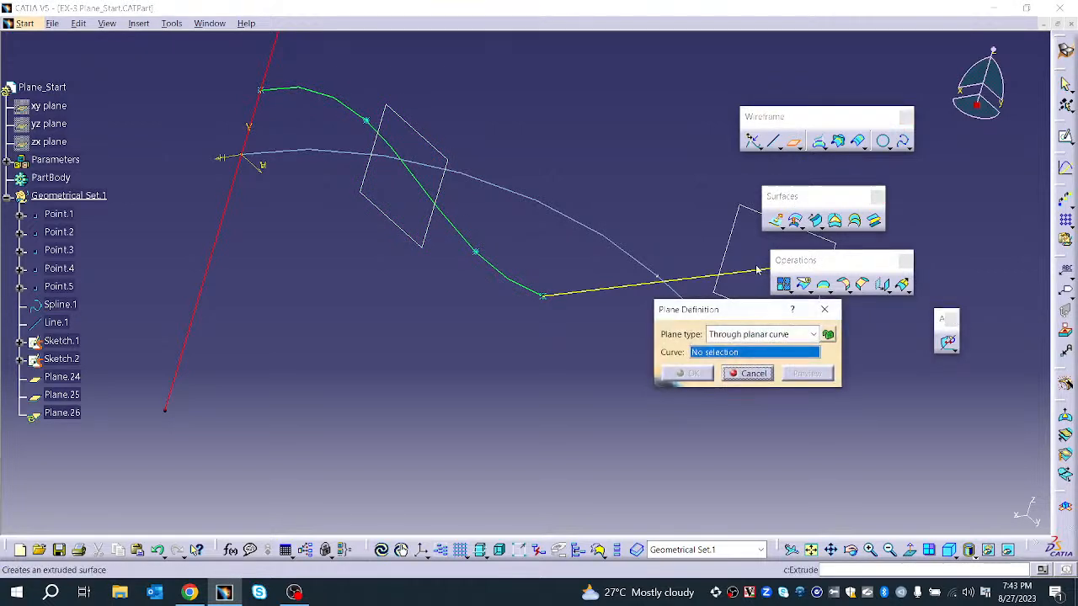
{"action": "left_click", "coordinate": [758, 335]}
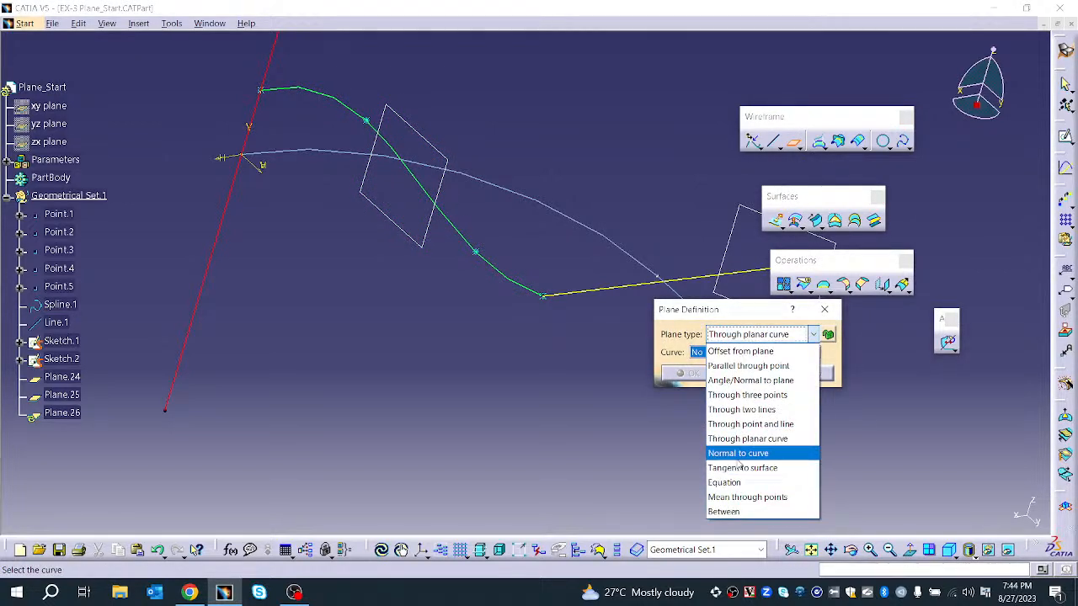
{"action": "left_click", "coordinate": [738, 457]}
{"action": "middle_click_drag", "start_coordinate": [548, 393], "coordinate": [479, 302]}
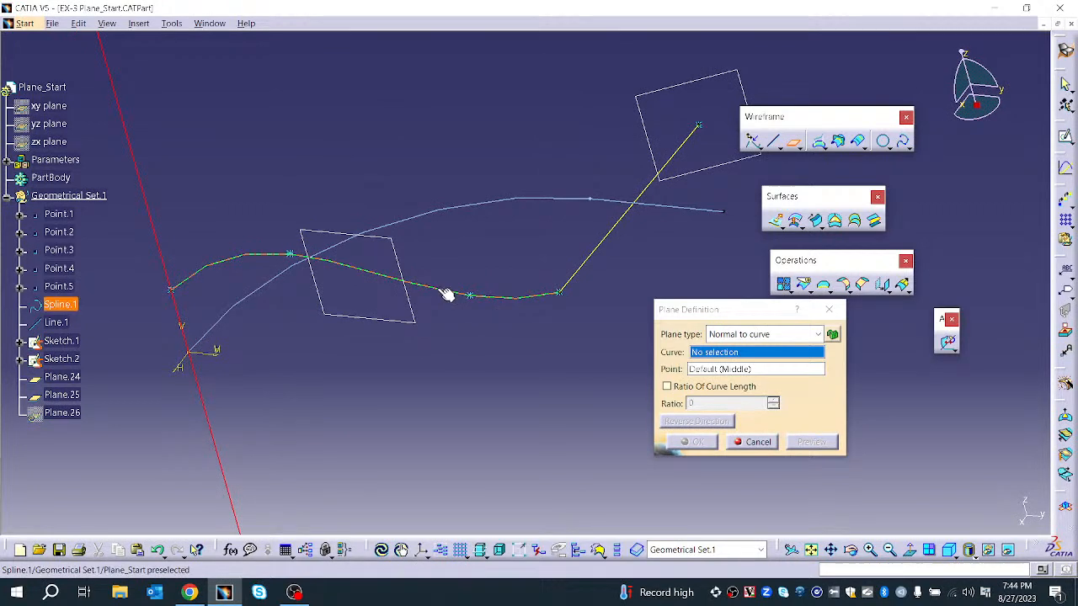
{"action": "left_click", "coordinate": [441, 291]}
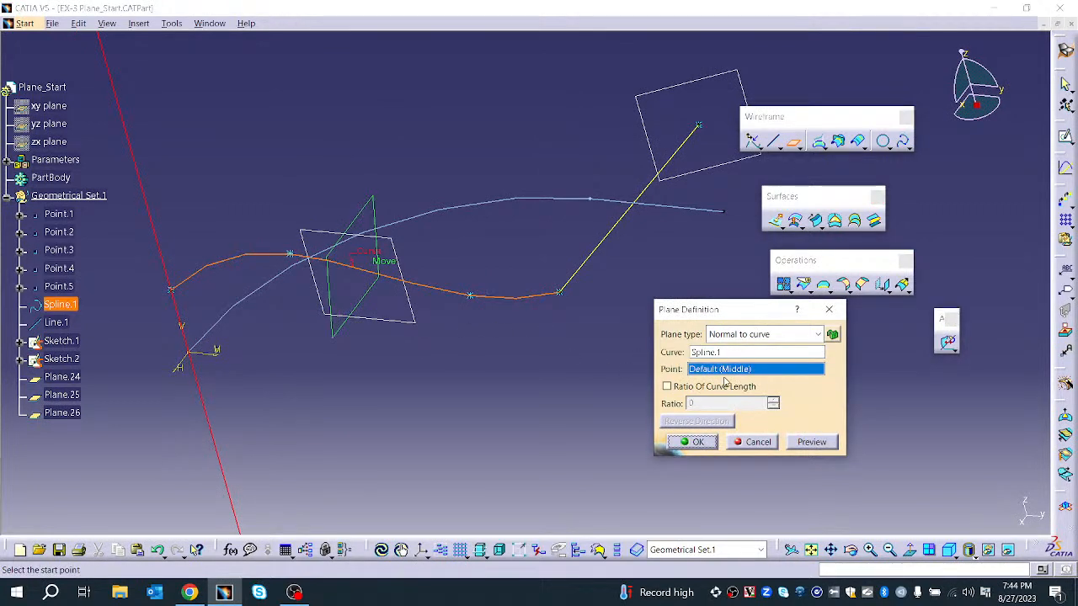
{"action": "left_click", "coordinate": [471, 297]}
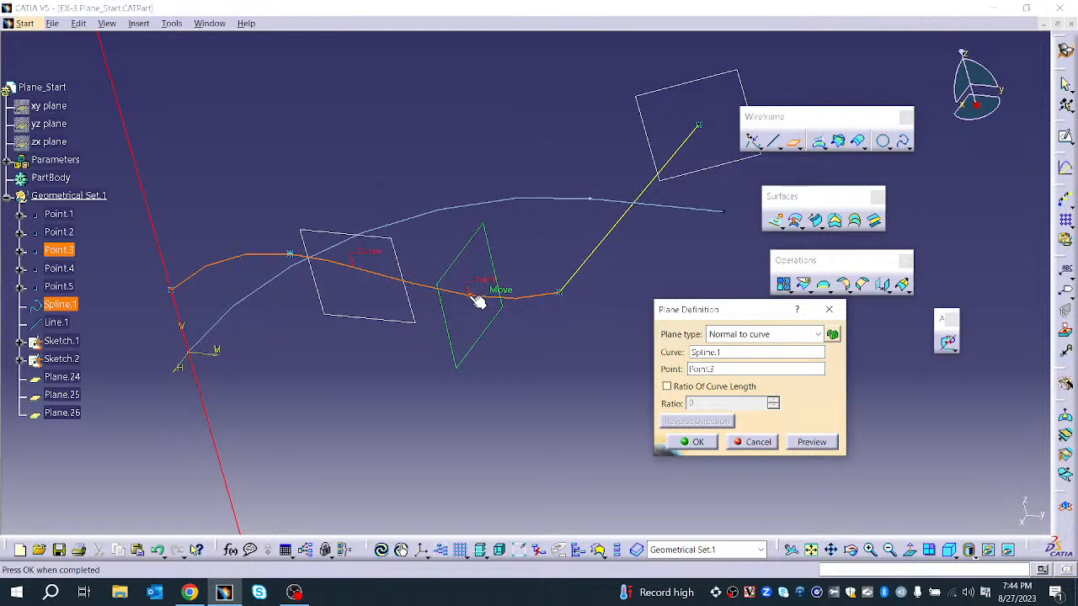
- Position the normal plane by Ratio Of Curve Length with a ratio of 1, try reversing its direction repeatedly, and create it
{"action": "left_click", "coordinate": [668, 388]}
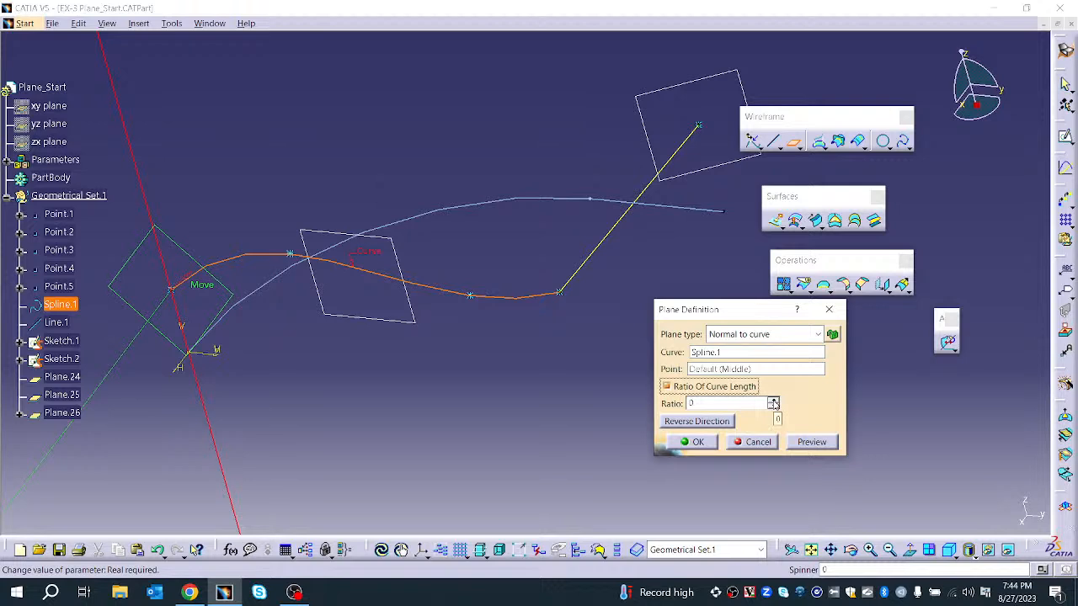
{"action": "left_click_drag", "start_coordinate": [773, 404], "coordinate": [773, 407]}
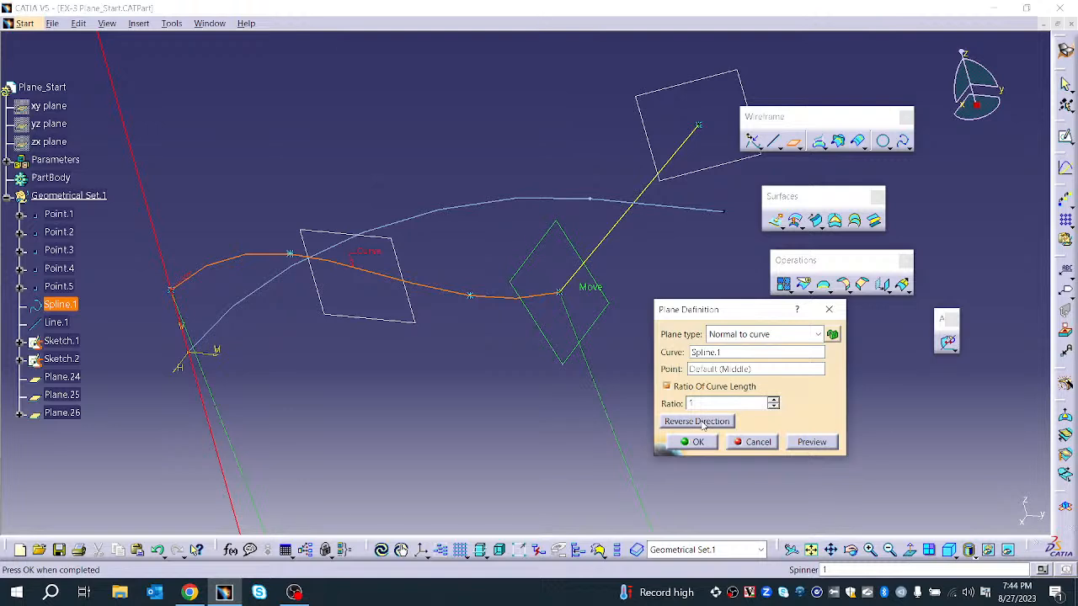
{"action": "left_click", "coordinate": [701, 423]}
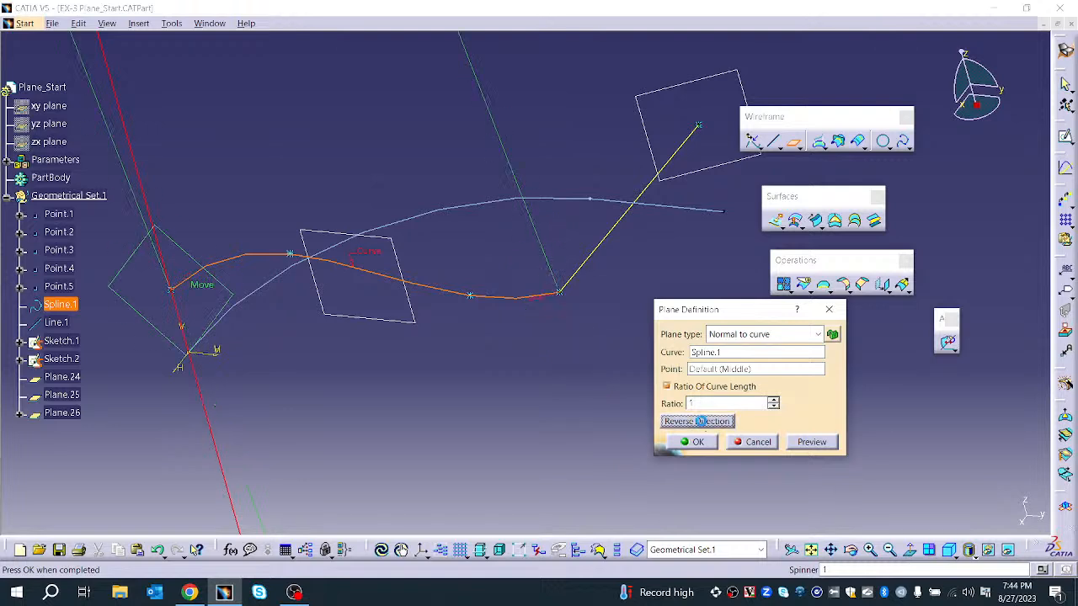
{"action": "left_click", "coordinate": [701, 422]}
{"action": "left_click", "coordinate": [700, 422]}
{"action": "left_click", "coordinate": [703, 423]}
{"action": "left_click", "coordinate": [700, 421]}
{"action": "left_click", "coordinate": [701, 423]}
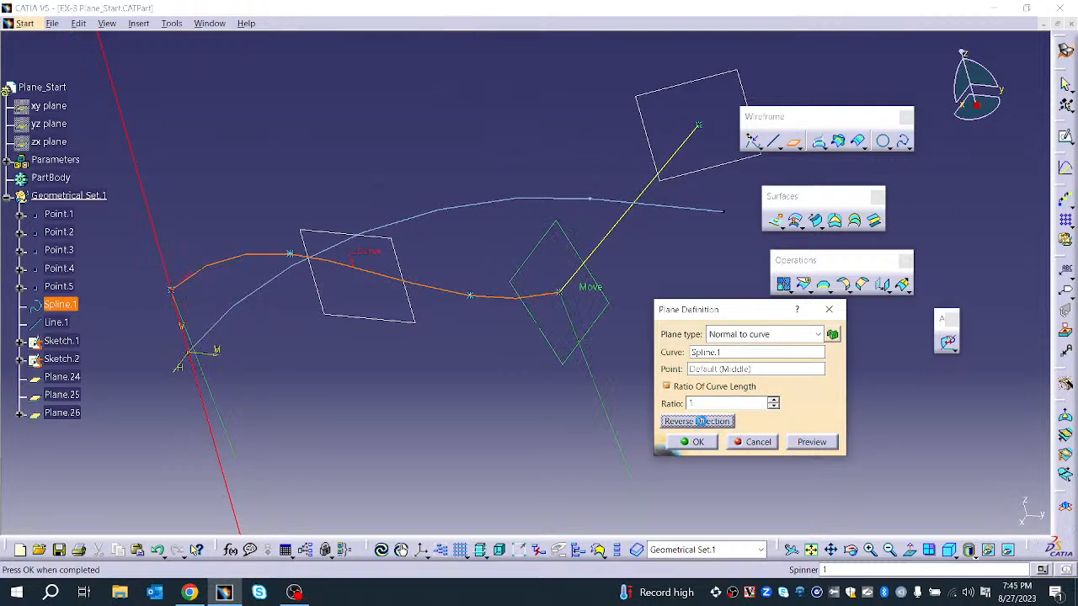
{"action": "left_click", "coordinate": [804, 444]}
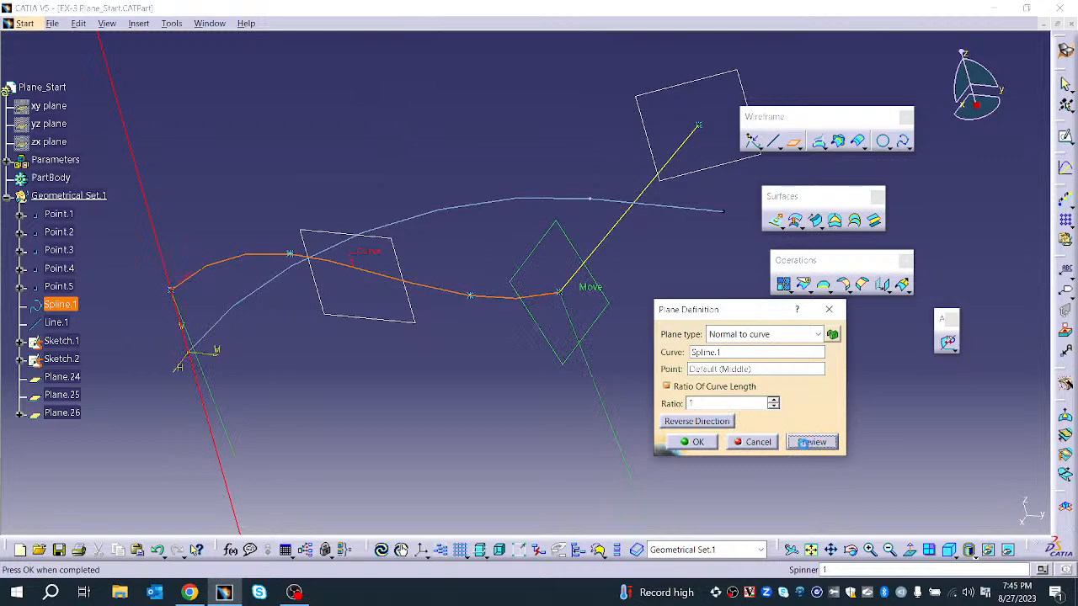
{"action": "left_click", "coordinate": [710, 446]}
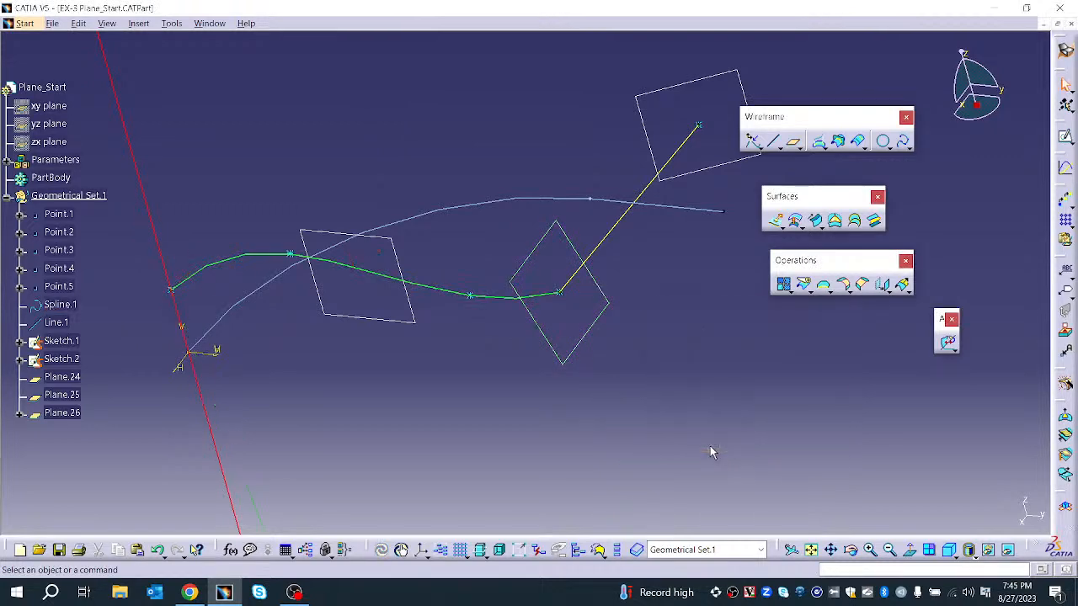
{"action": "left_click", "coordinate": [794, 142]}
{"action": "left_click", "coordinate": [768, 335]}
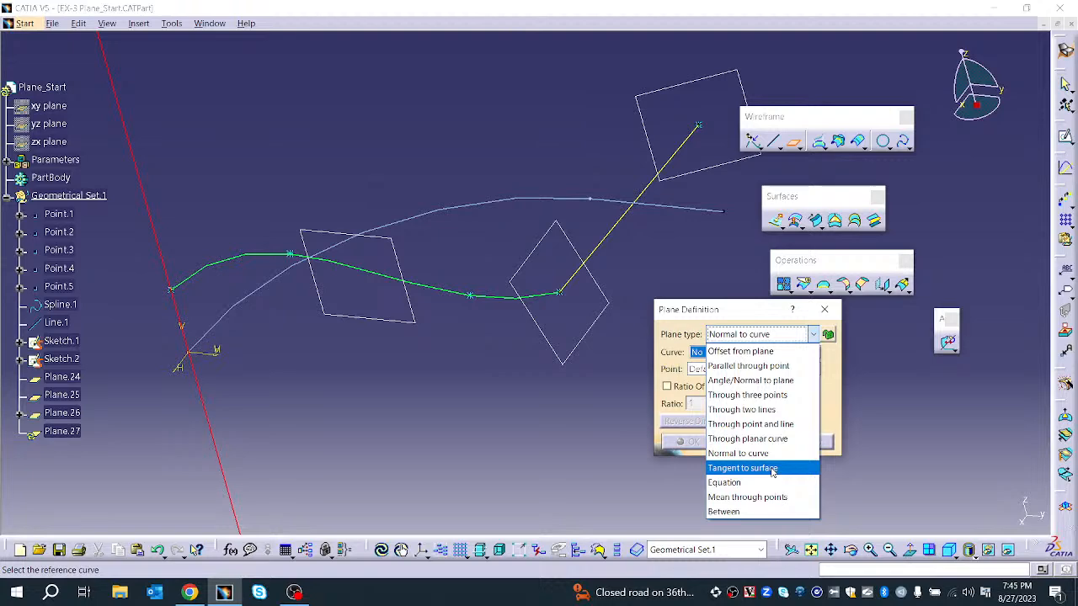
{"action": "left_click", "coordinate": [680, 451]}
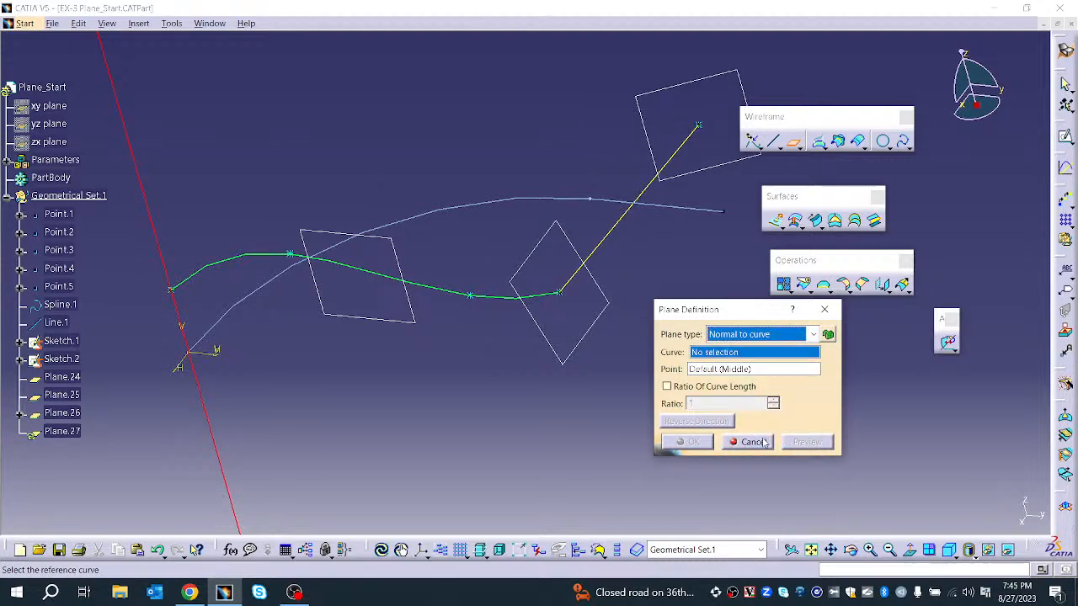
{"action": "left_click", "coordinate": [766, 442]}
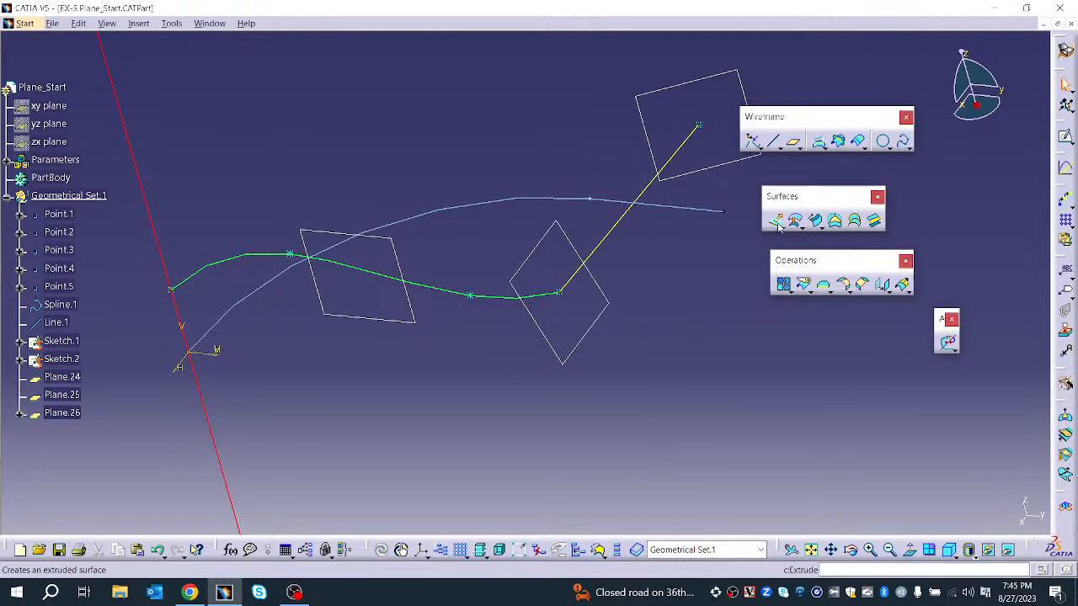
- Extrude Spline.1 into a 20 mm surface along the default normal direction and accept the direction warning
{"action": "left_click", "coordinate": [774, 220]}
{"action": "left_click", "coordinate": [445, 294]}
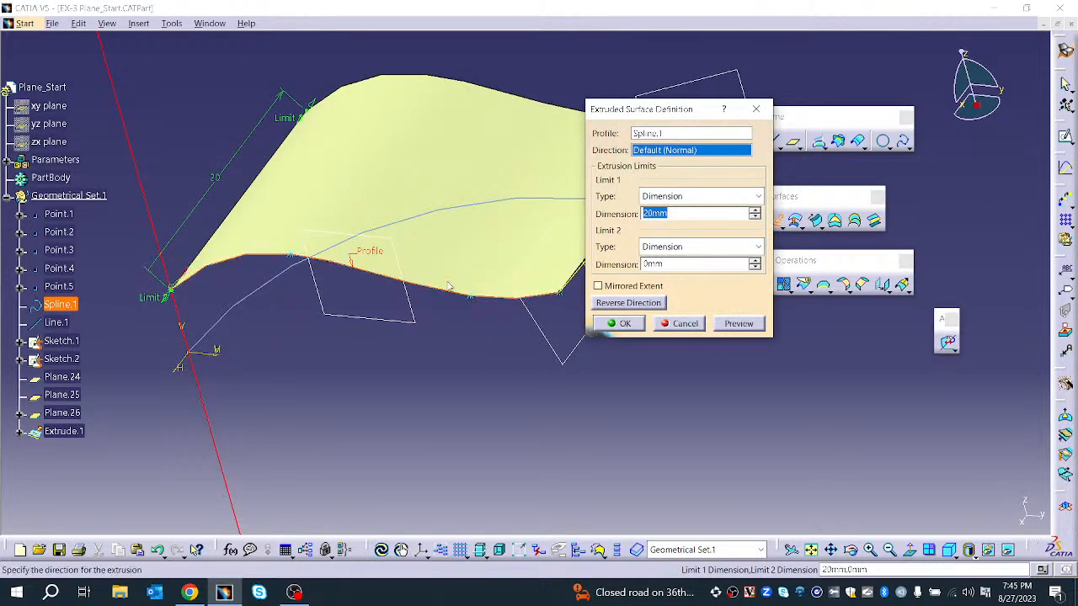
{"action": "left_click", "coordinate": [623, 323]}
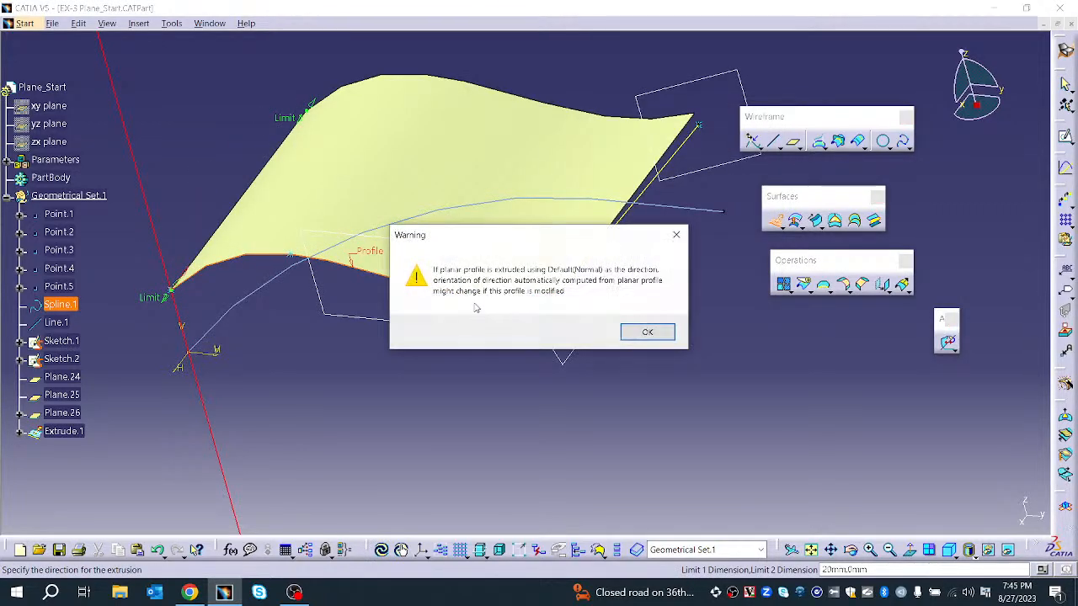
{"action": "left_click", "coordinate": [646, 333]}
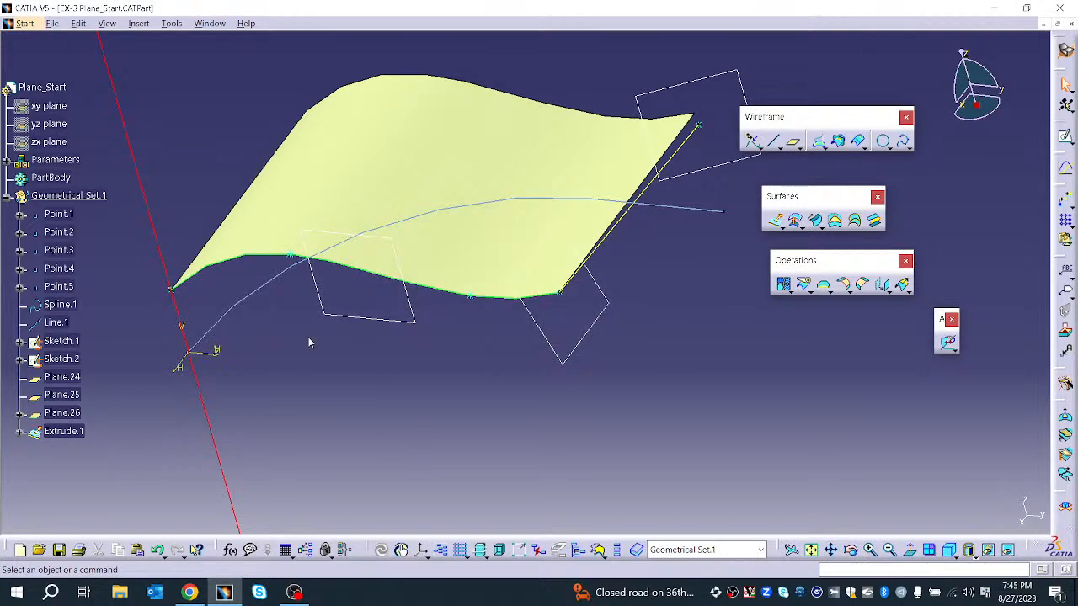
- Delete Plane.24, Plane.25 and Plane.26 from Geometrical Set.1
{"action": "right_click", "coordinate": [64, 377]}
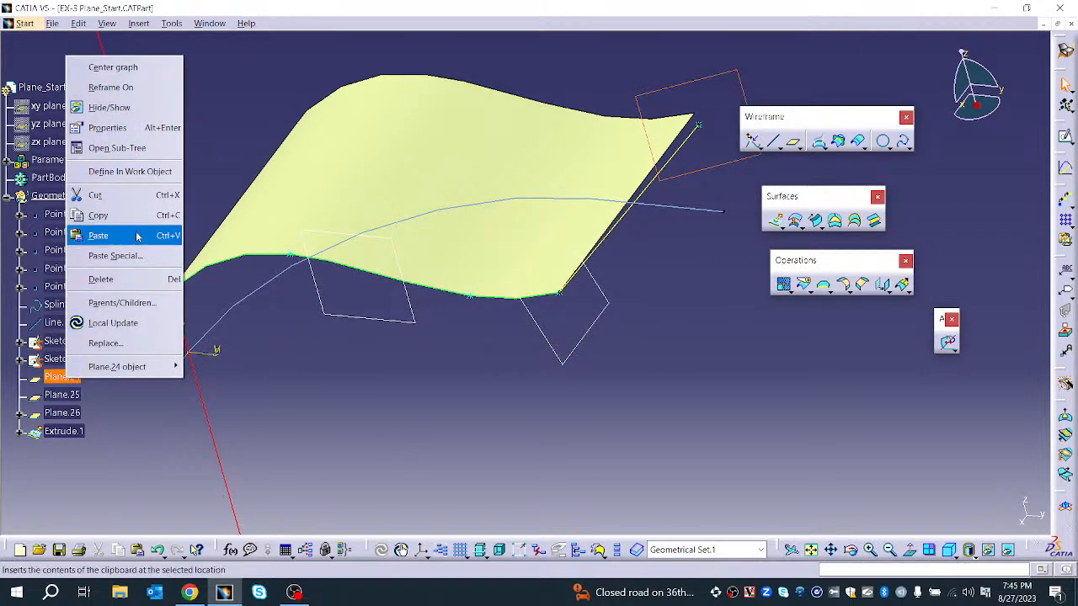
{"action": "left_click", "coordinate": [100, 279]}
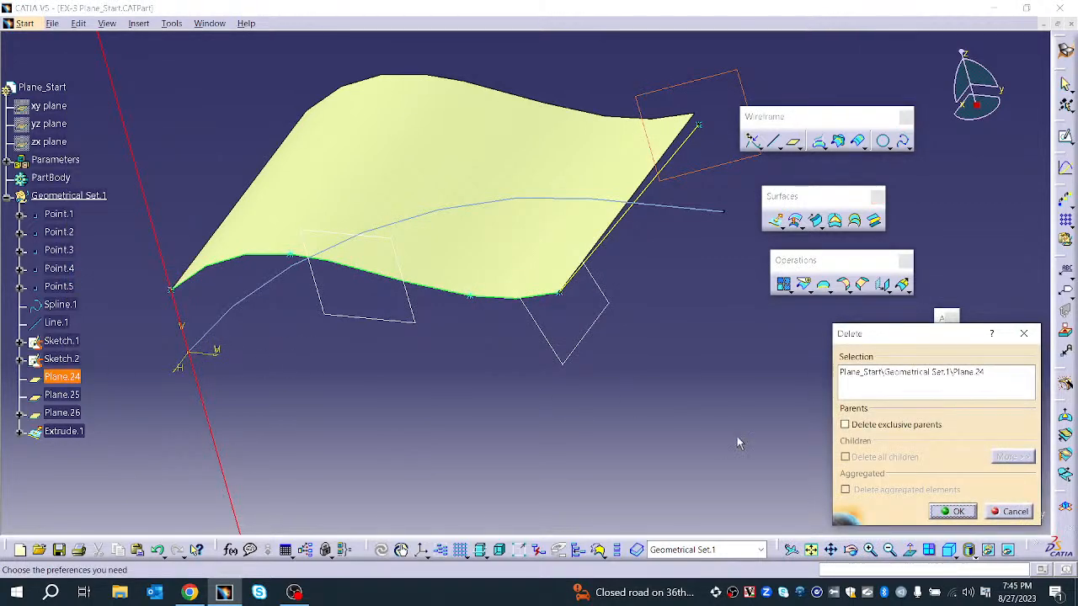
{"action": "left_click", "coordinate": [943, 513]}
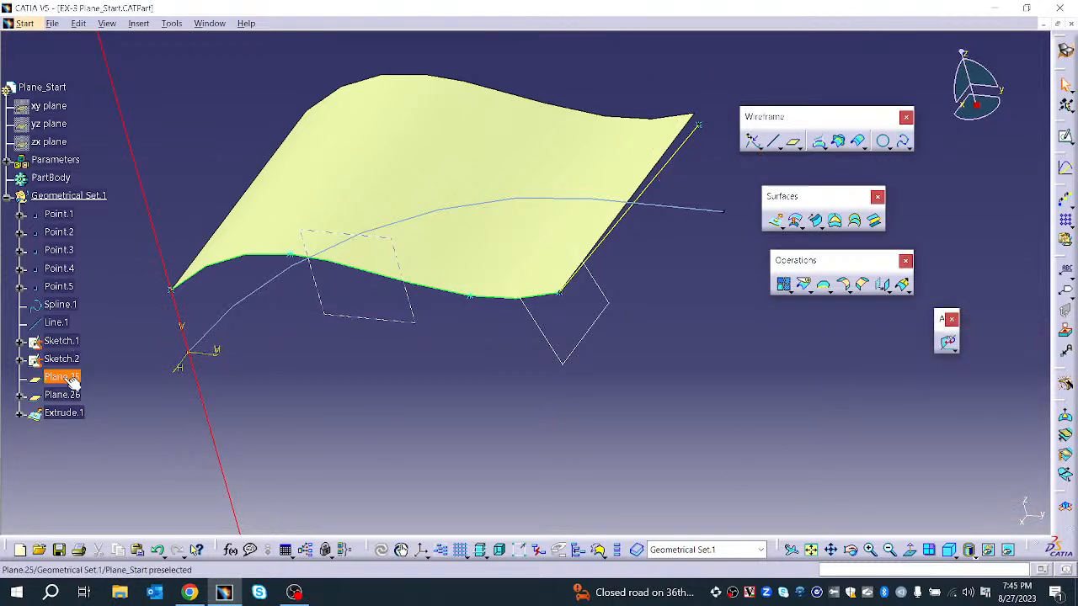
{"action": "right_click", "coordinate": [64, 376]}
{"action": "left_click", "coordinate": [100, 278]}
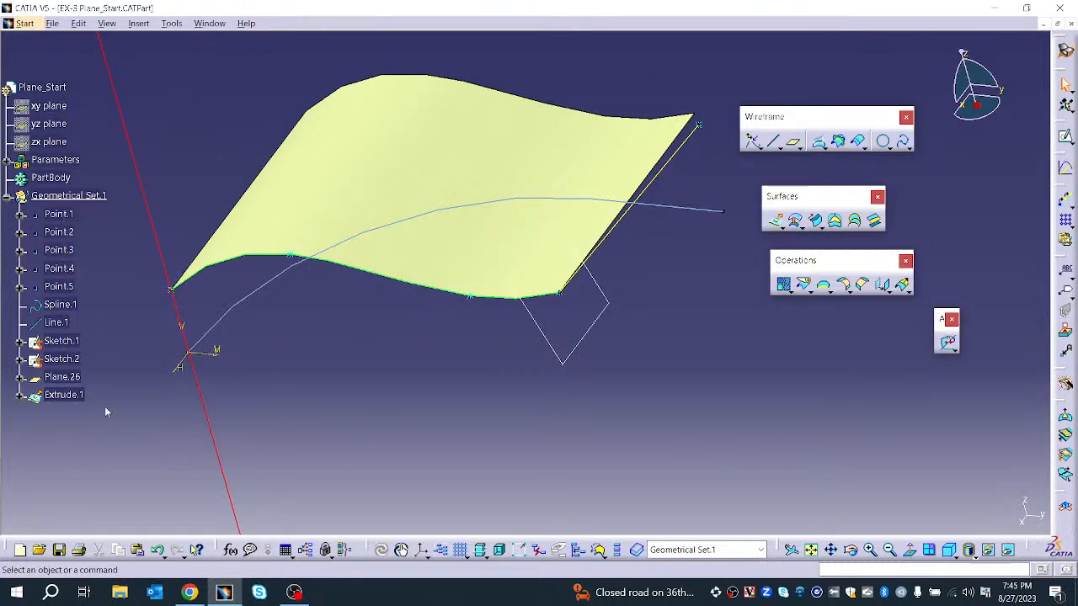
{"action": "right_click", "coordinate": [81, 378]}
{"action": "left_click", "coordinate": [100, 278]}
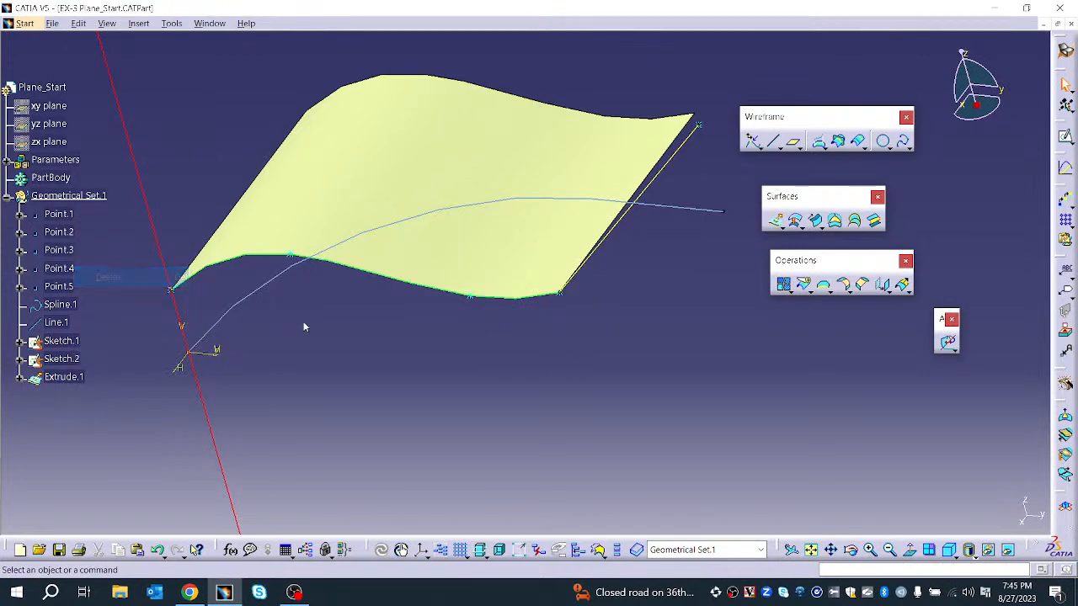
{"action": "right_click", "coordinate": [436, 210]}
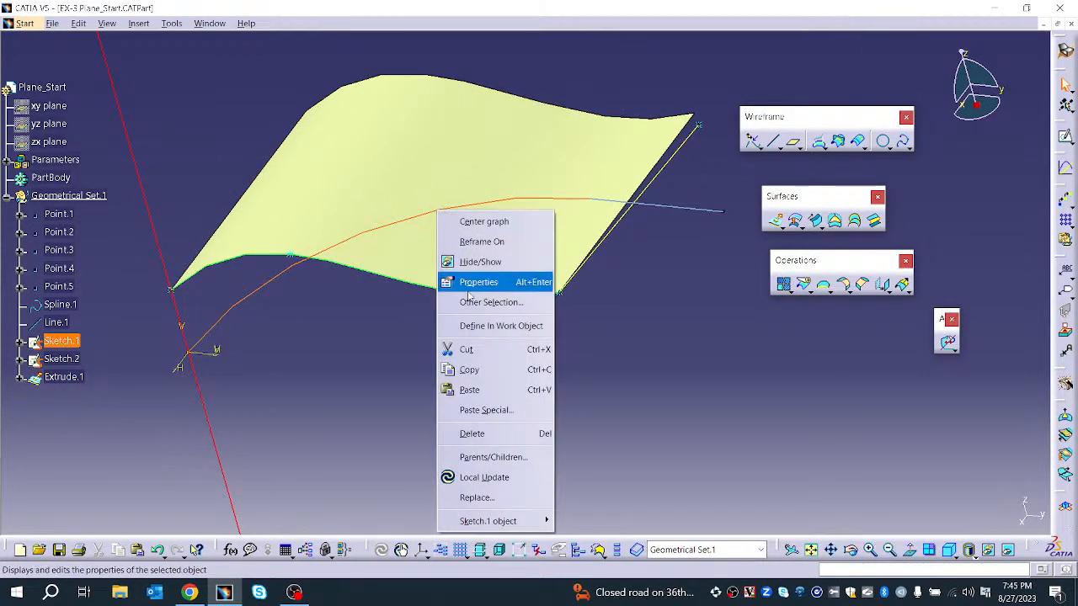
{"action": "left_click", "coordinate": [708, 416]}
- Create a plane of type Tangent to surface on Extrude.1 at Point.2
{"action": "mouse_move", "coordinate": [674, 356]}
{"action": "middle_mouse_down"}
{"action": "mouse_move", "coordinate": [479, 457]}
{"action": "mouse_move", "coordinate": [484, 438]}
{"action": "mouse_move", "coordinate": [638, 265]}
{"action": "mouse_move", "coordinate": [683, 244]}
{"action": "mouse_move", "coordinate": [713, 209]}
{"action": "mouse_move", "coordinate": [666, 224]}
{"action": "mouse_move", "coordinate": [676, 211]}
{"action": "mouse_move", "coordinate": [736, 183]}
{"action": "mouse_move", "coordinate": [731, 194]}
{"action": "middle_mouse_up"}
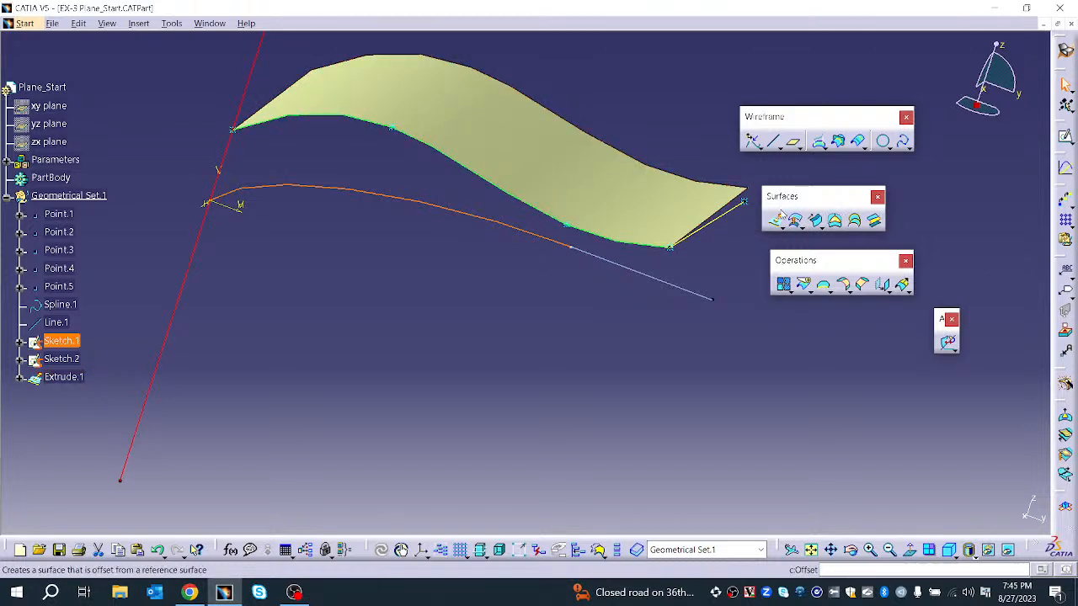
{"action": "left_click", "coordinate": [792, 142]}
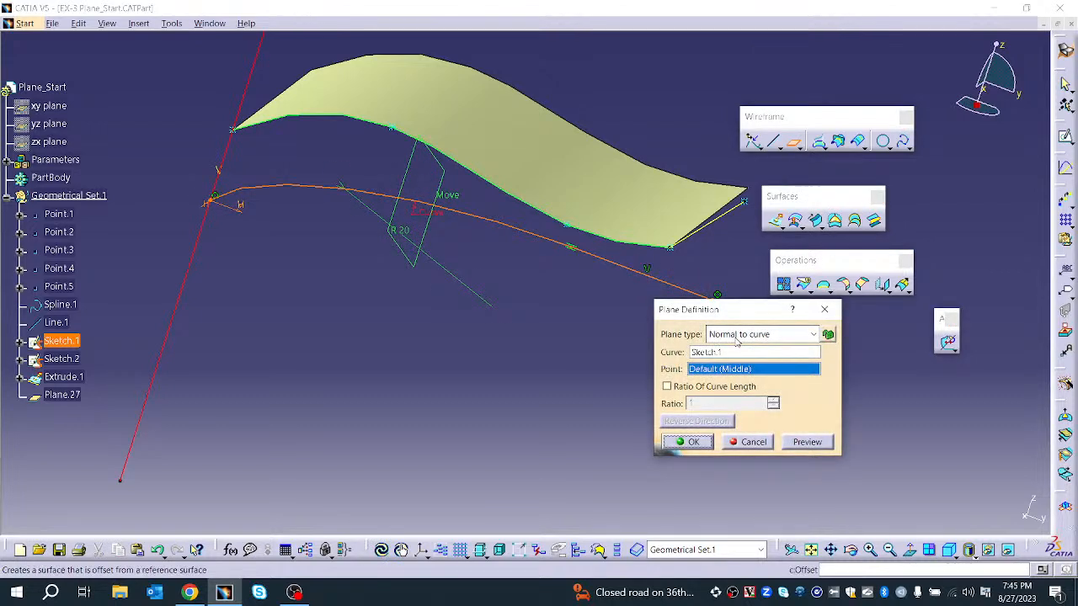
{"action": "left_click", "coordinate": [813, 334]}
{"action": "left_click", "coordinate": [753, 469]}
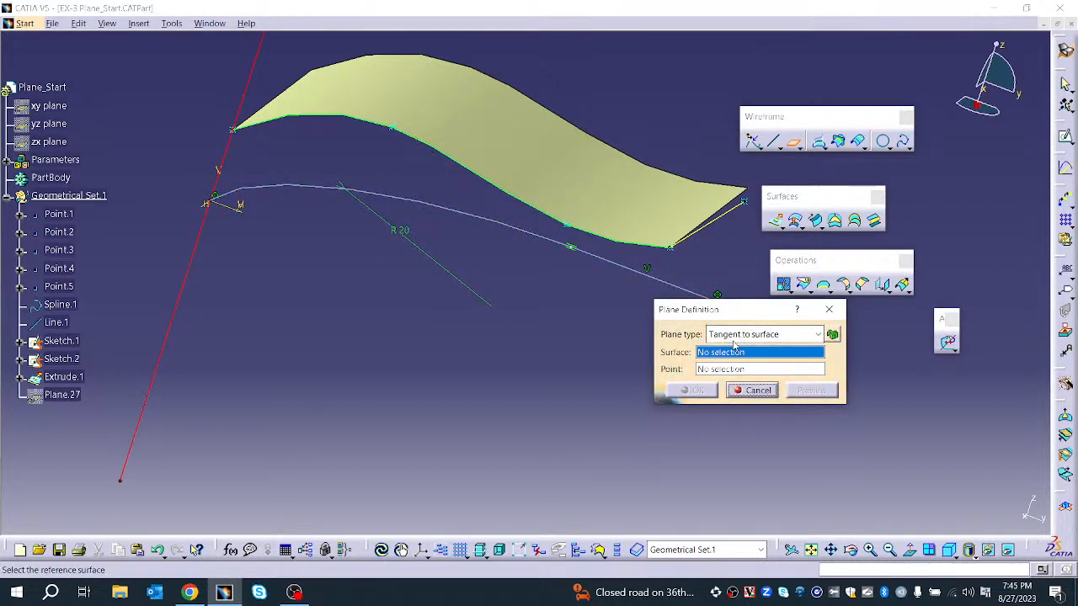
{"action": "left_click", "coordinate": [509, 122]}
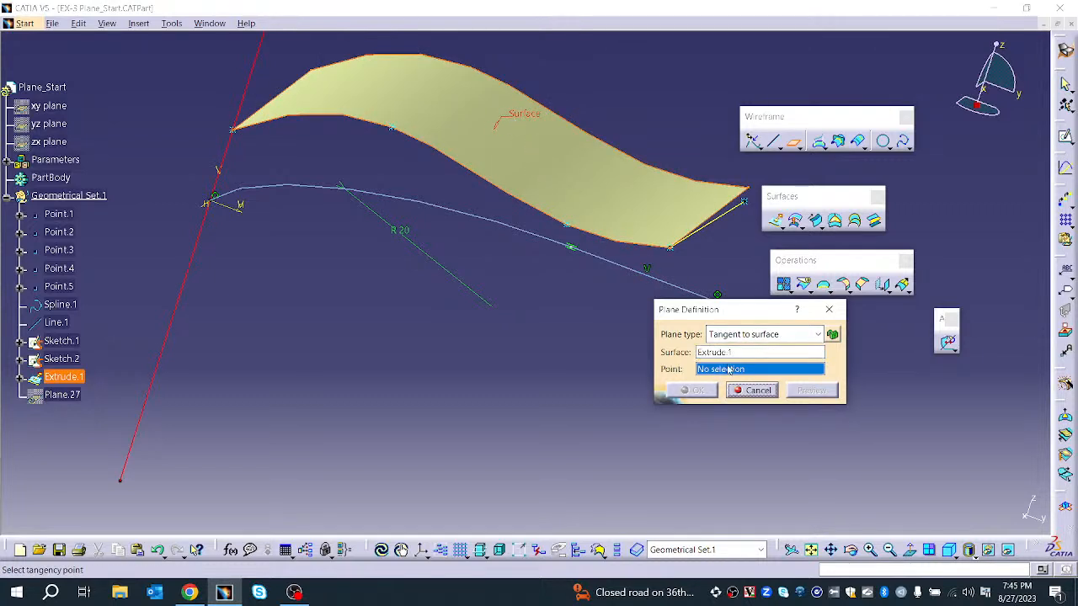
{"action": "left_click", "coordinate": [396, 132]}
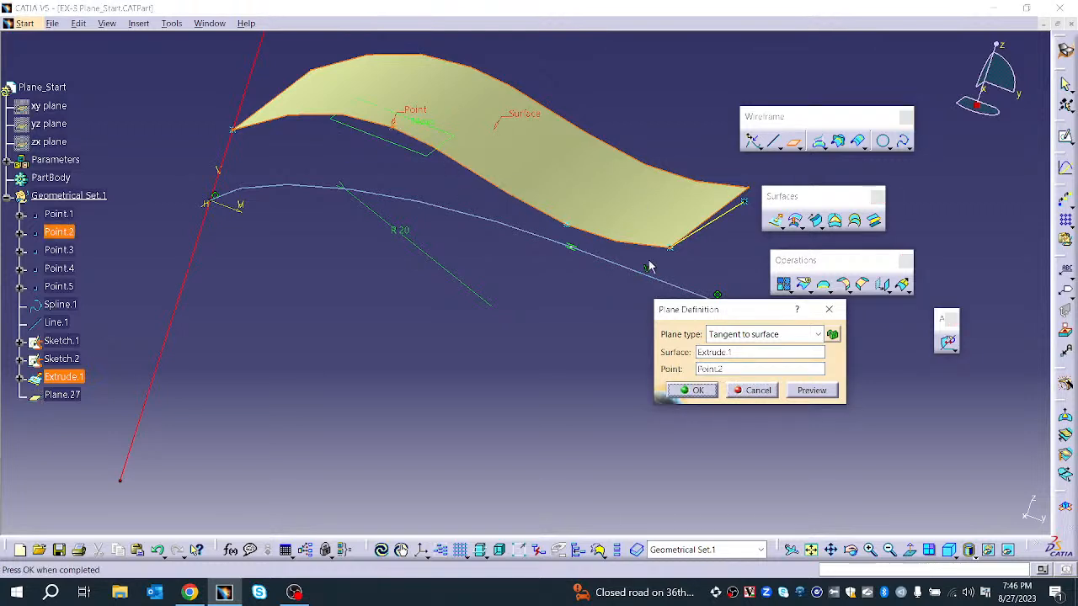
{"action": "left_click", "coordinate": [692, 390]}
{"action": "middle_click_drag", "start_coordinate": [356, 154], "coordinate": [530, 188]}
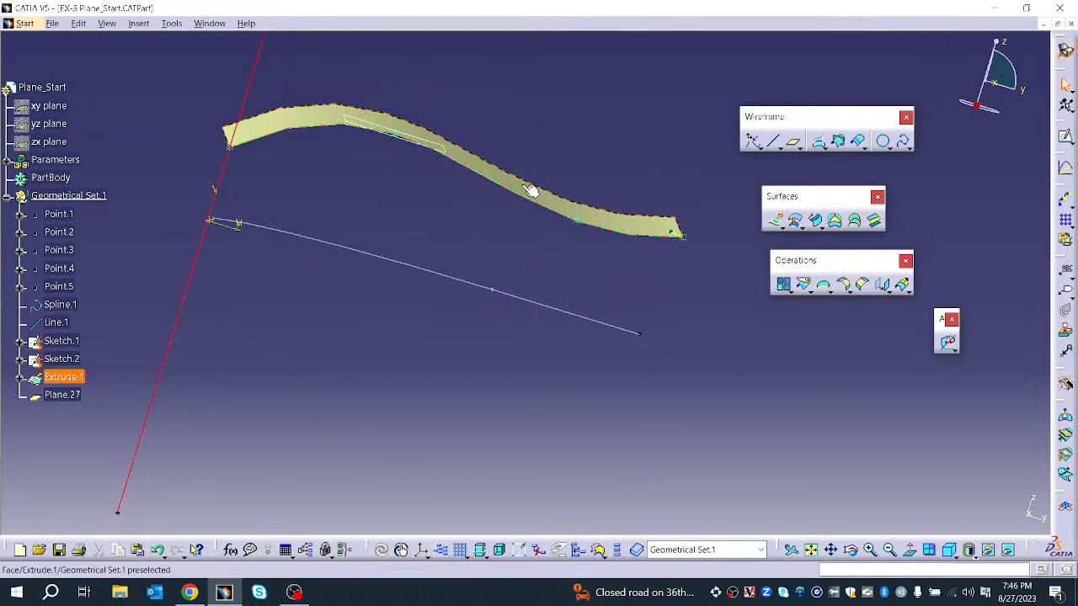
- Start a plane of type Equation in the default absolute axis system, passing through Point.2
{"action": "left_click", "coordinate": [793, 141]}
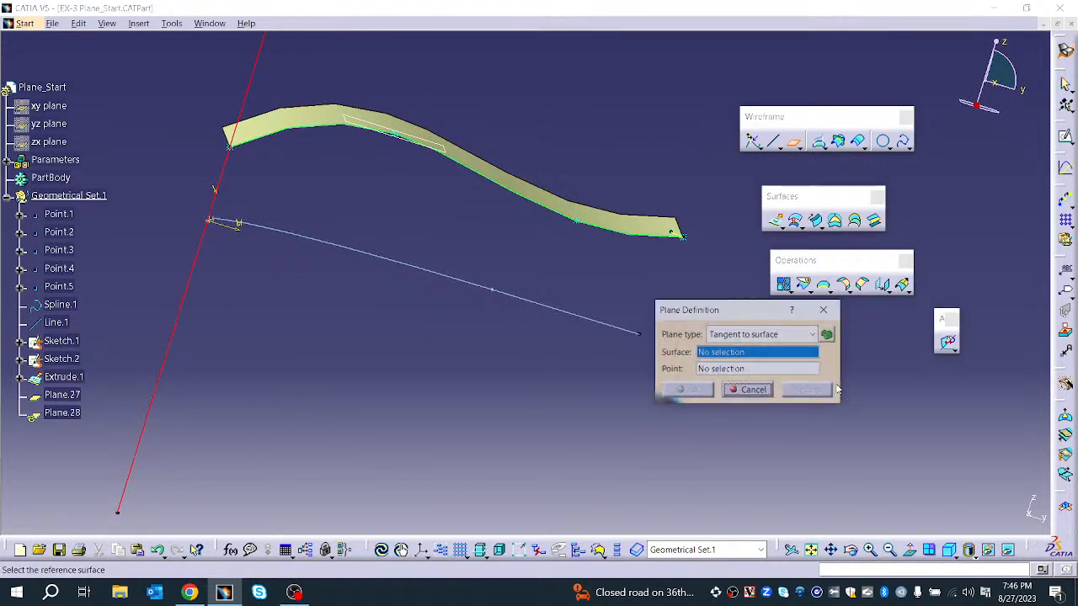
{"action": "left_click", "coordinate": [758, 334]}
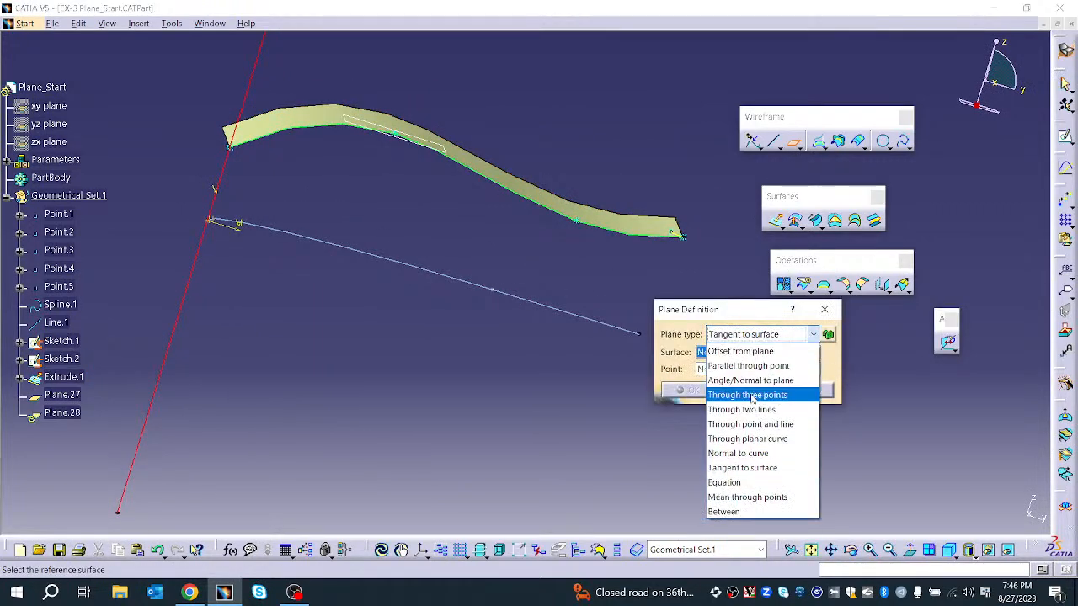
{"action": "left_click", "coordinate": [753, 482]}
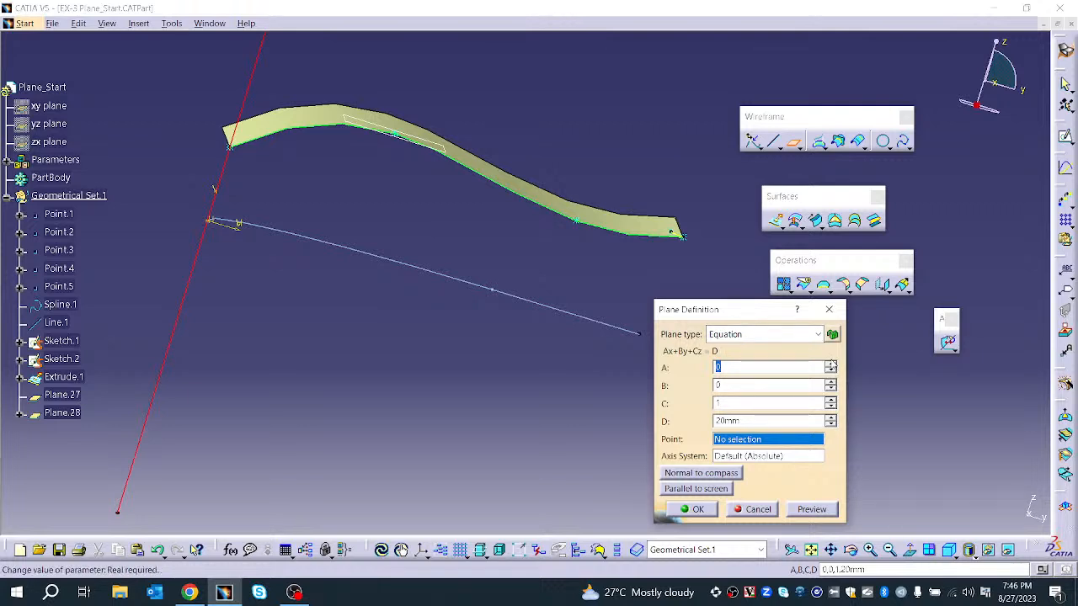
{"action": "left_click", "coordinate": [750, 456]}
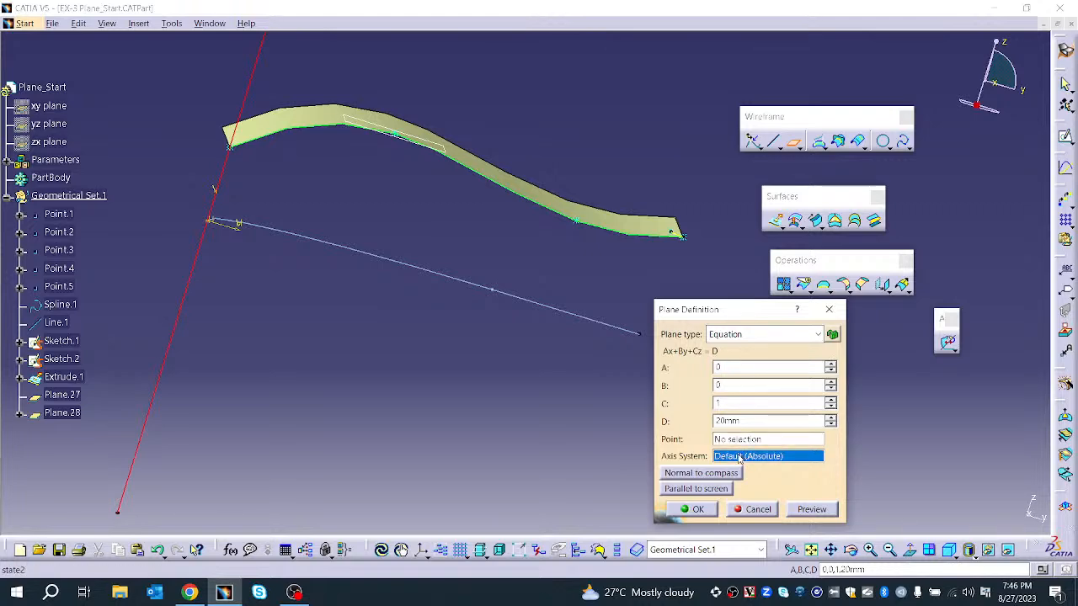
{"action": "left_click", "coordinate": [739, 439]}
{"action": "middle_click_drag", "start_coordinate": [596, 197], "coordinate": [326, 286]}
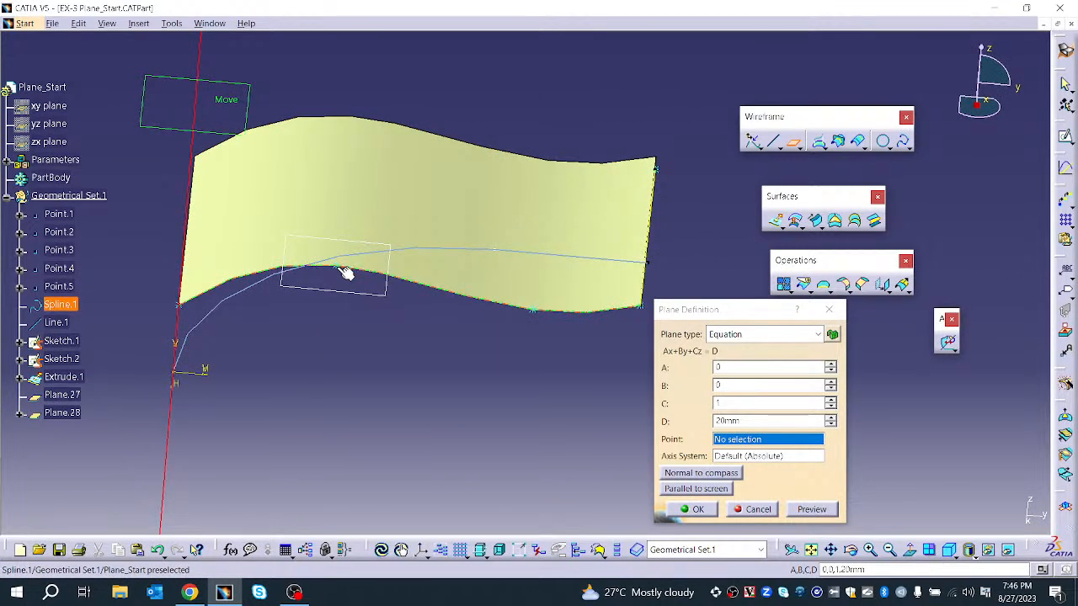
{"action": "left_click", "coordinate": [336, 260]}
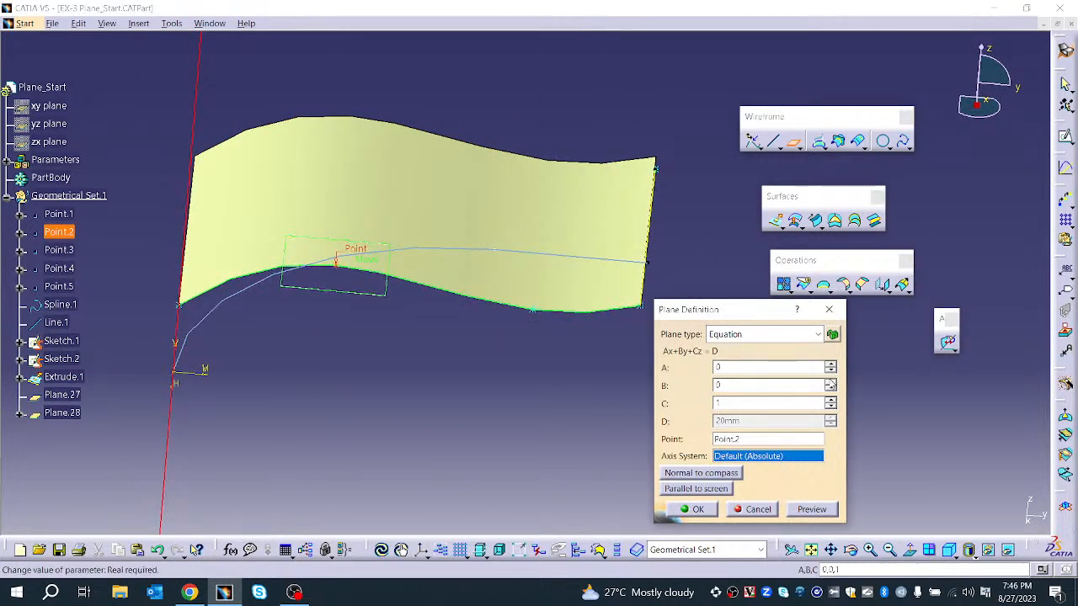
- Try coefficient A at 12 with a preview, and try orienting the equation plane normal to the compass
{"action": "left_click", "coordinate": [831, 364]}
{"action": "type", "text": "2"}
{"action": "left_click", "coordinate": [821, 510]}
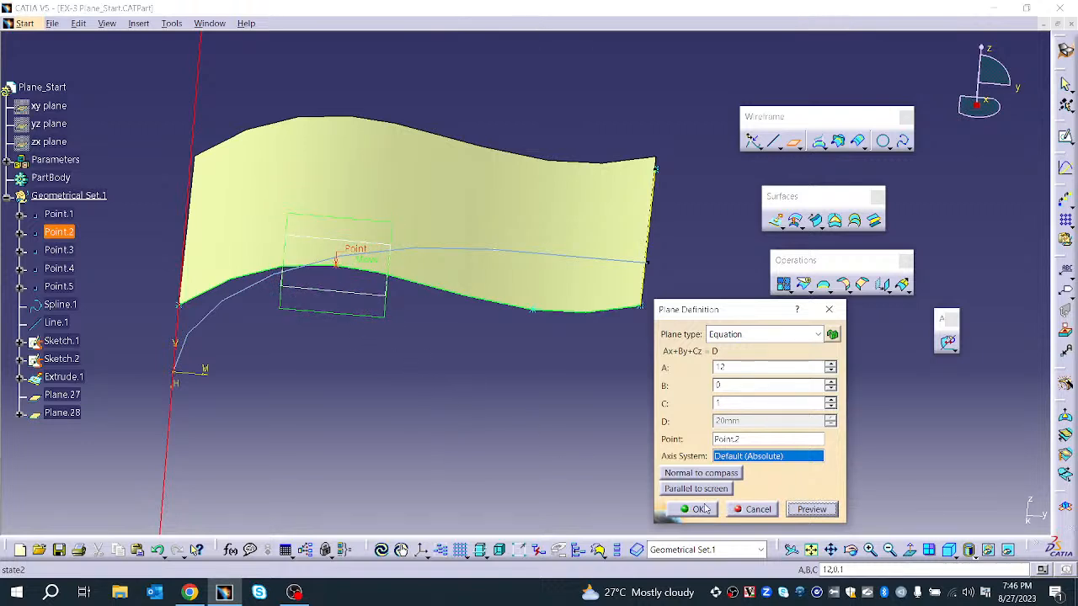
{"action": "left_click", "coordinate": [702, 474]}
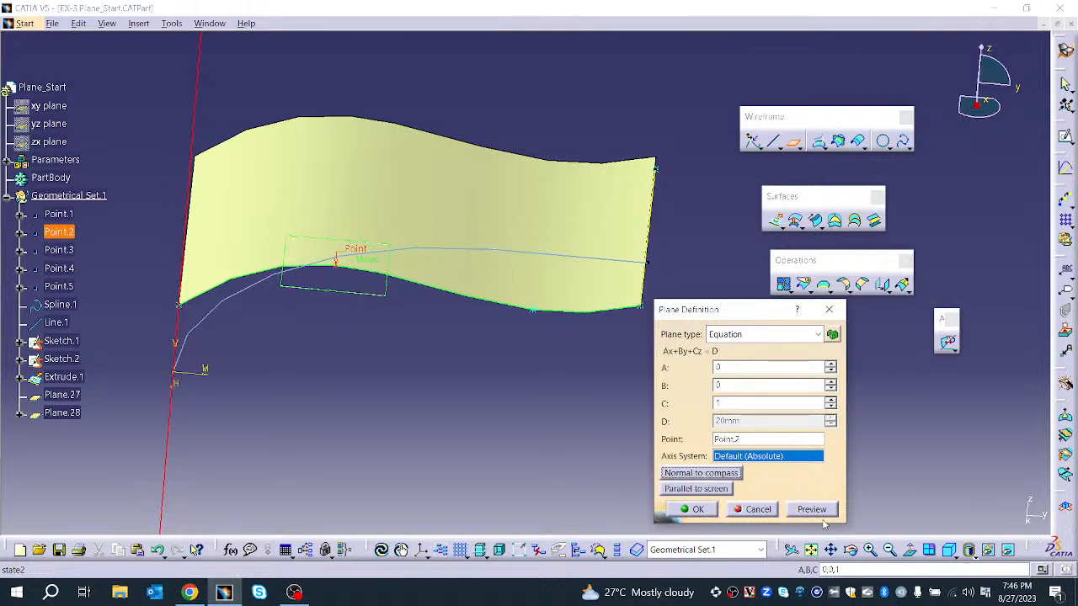
- Try orienting the equation plane parallel to the screen from several different view angles
{"action": "left_click", "coordinate": [694, 490]}
{"action": "middle_click_drag", "start_coordinate": [444, 370], "coordinate": [309, 313]}
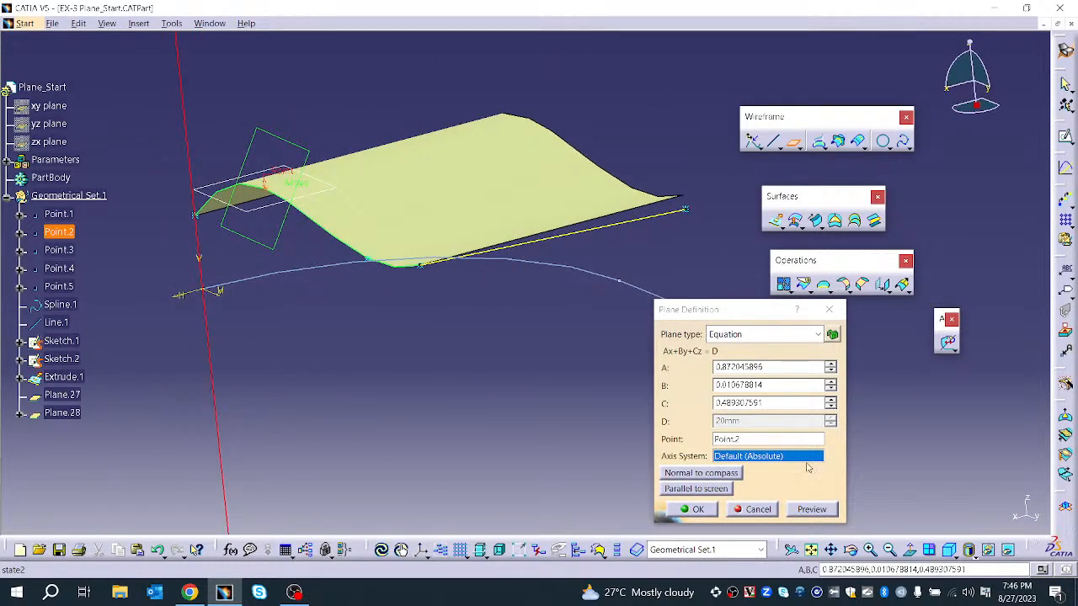
{"action": "left_click", "coordinate": [823, 514]}
{"action": "left_click", "coordinate": [728, 491]}
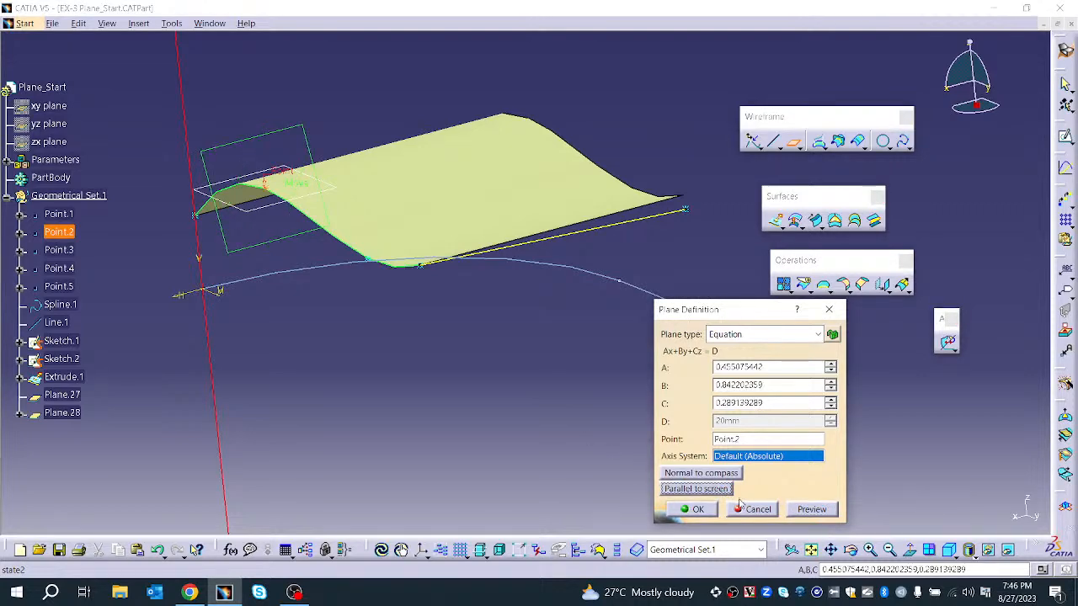
{"action": "middle_click_drag", "start_coordinate": [350, 362], "coordinate": [640, 311]}
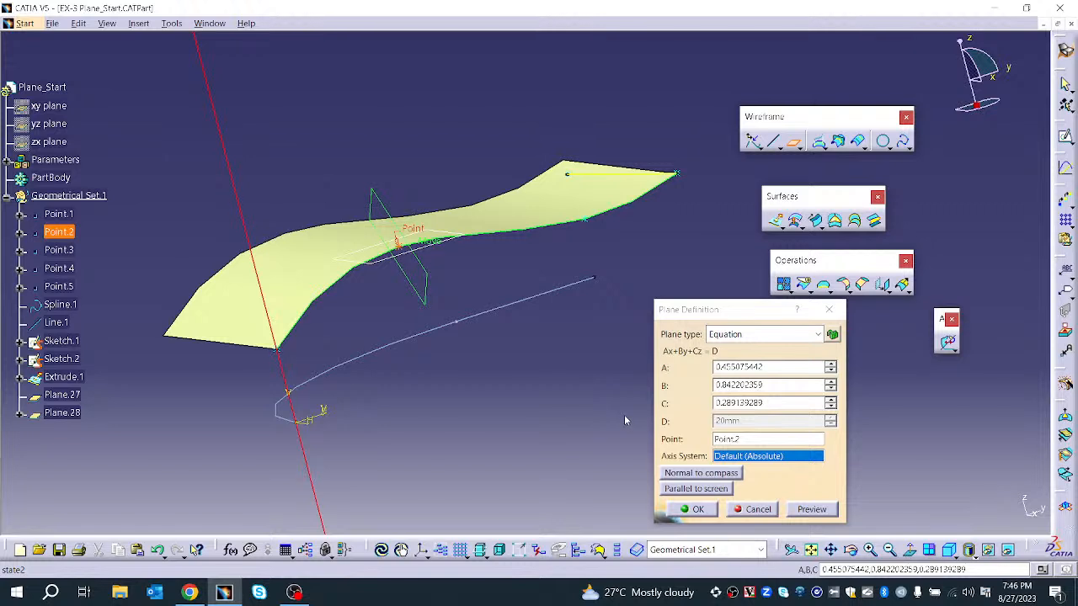
{"action": "left_click", "coordinate": [672, 492]}
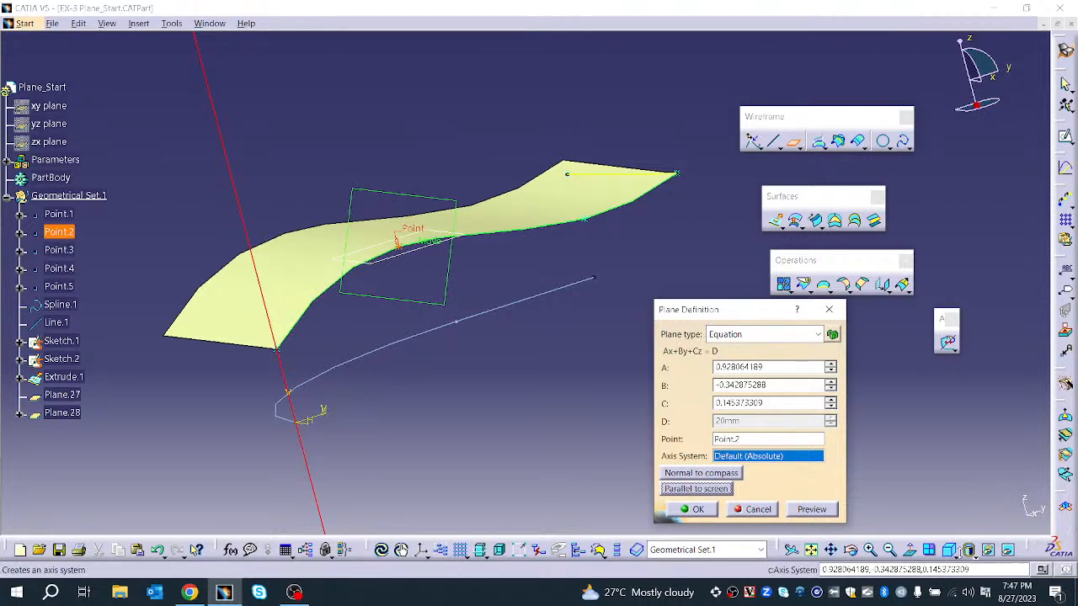
- Orient the equation plane parallel to the screen in the standard front view and create it
{"action": "left_click", "coordinate": [957, 555]}
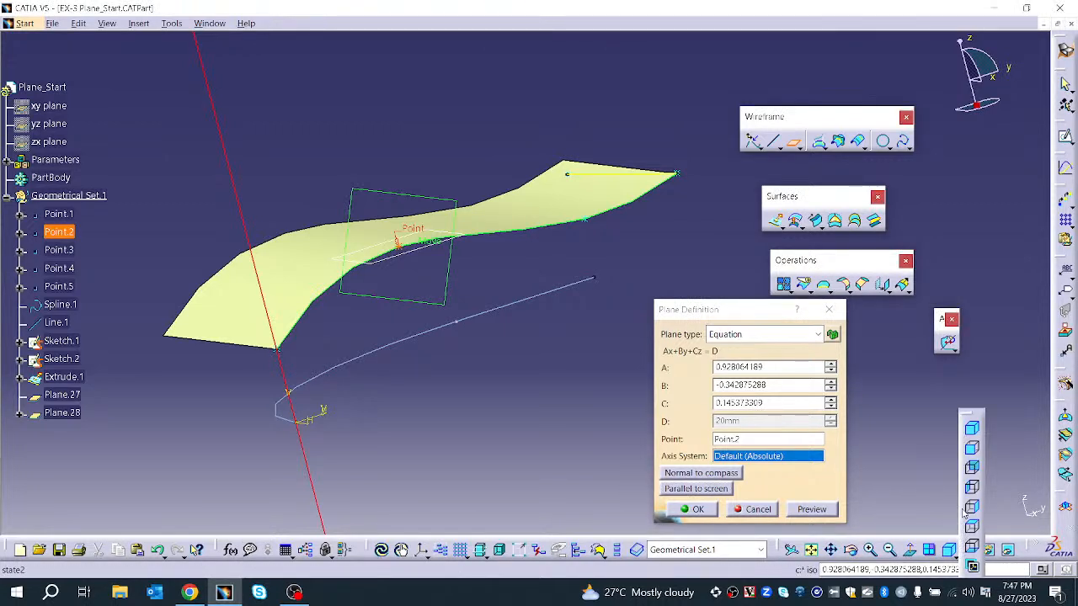
{"action": "left_click", "coordinate": [972, 449]}
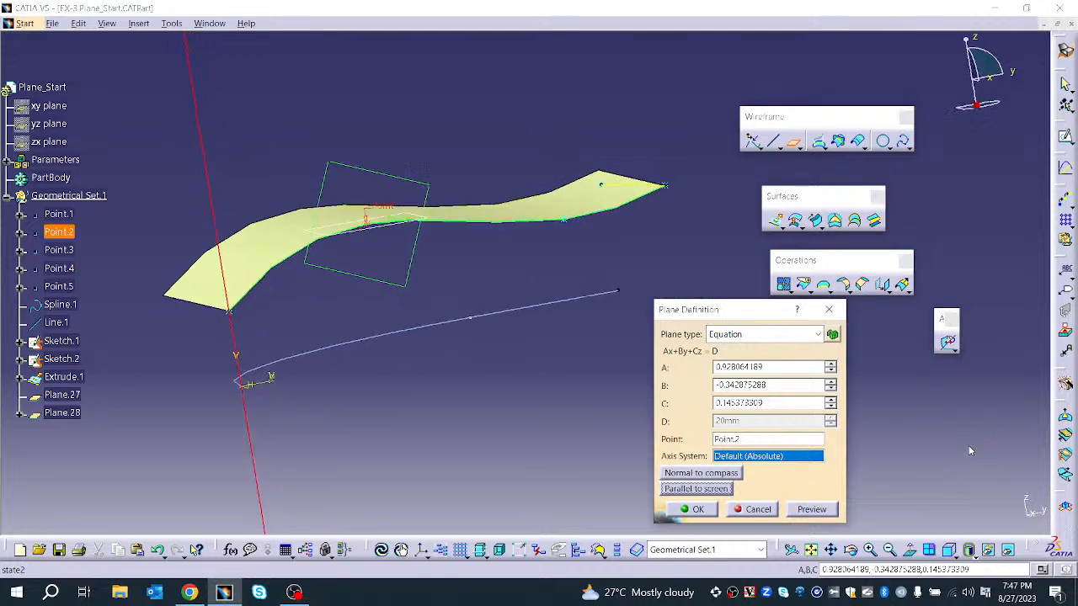
{"action": "left_click", "coordinate": [697, 490]}
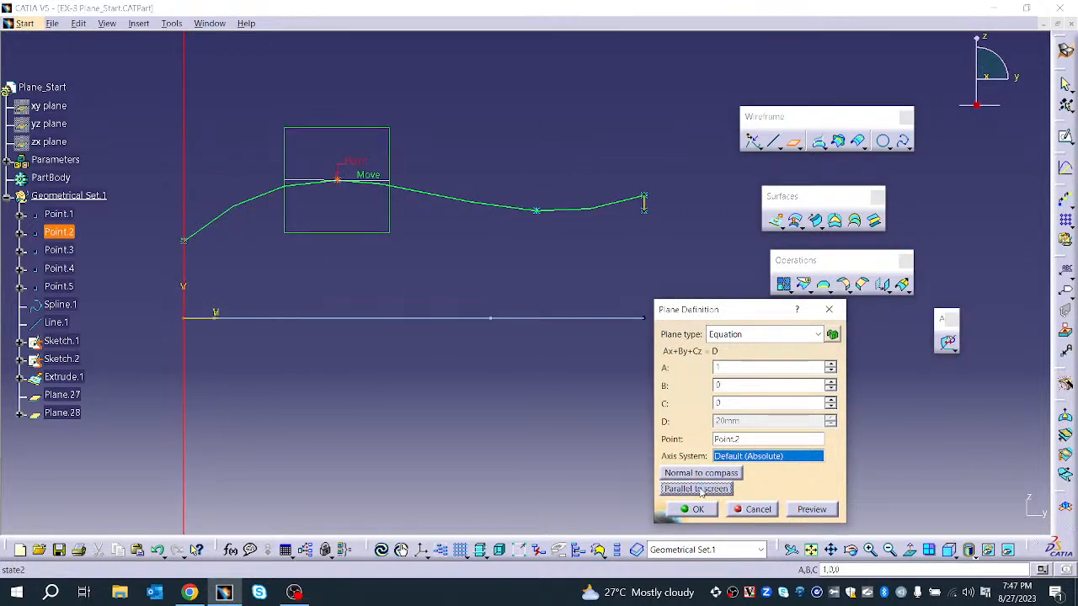
{"action": "middle_click_drag", "start_coordinate": [495, 244], "coordinate": [393, 344]}
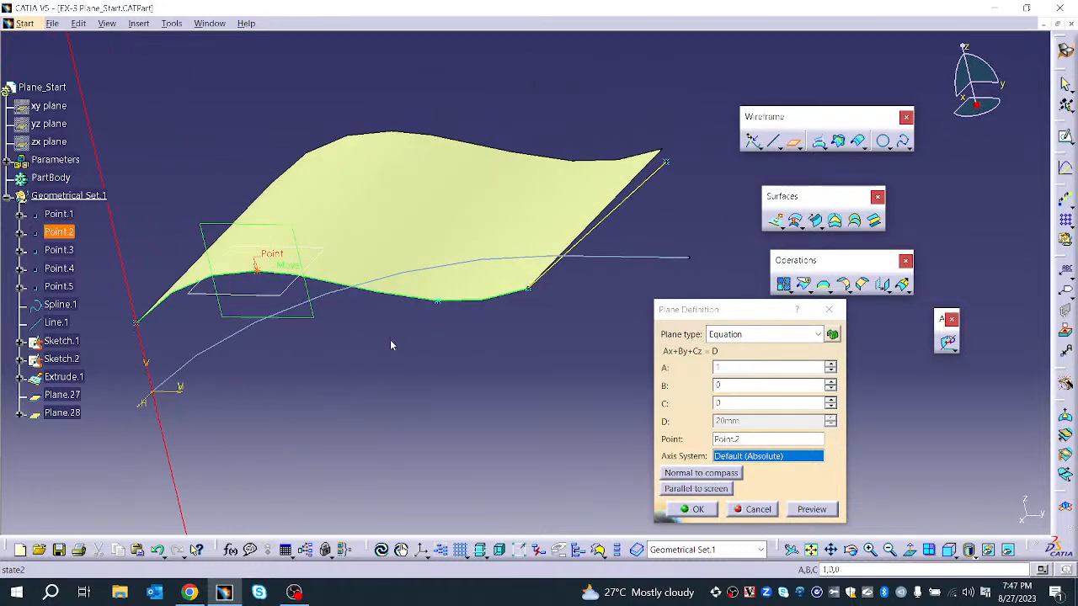
{"action": "left_click", "coordinate": [693, 509]}
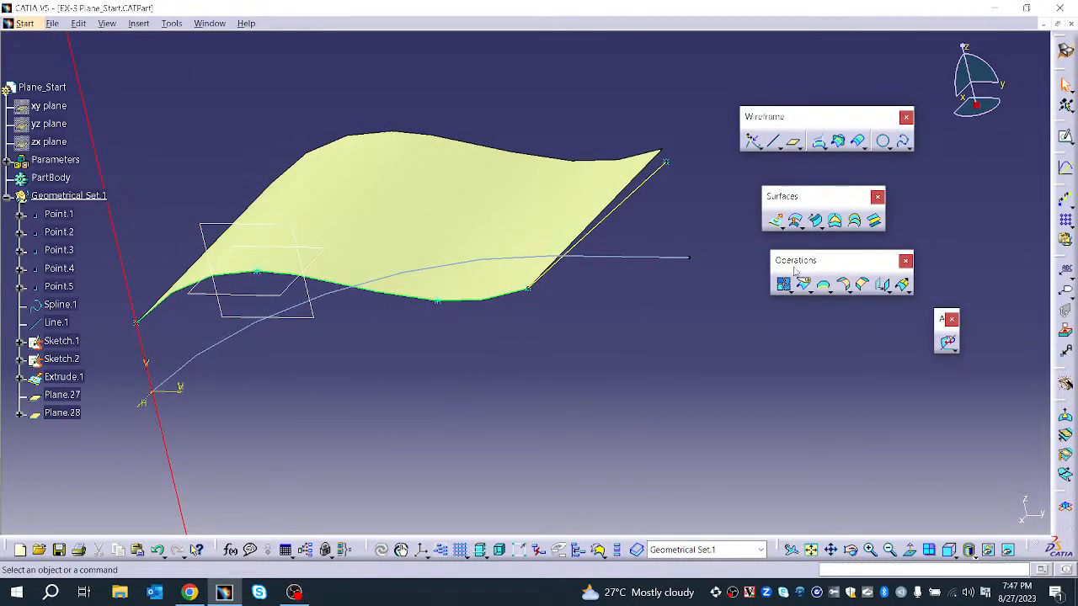
- Try a plane of type Mean through points using Point.4, Point.3, Point.2 and Point.1
{"action": "left_click", "coordinate": [794, 145]}
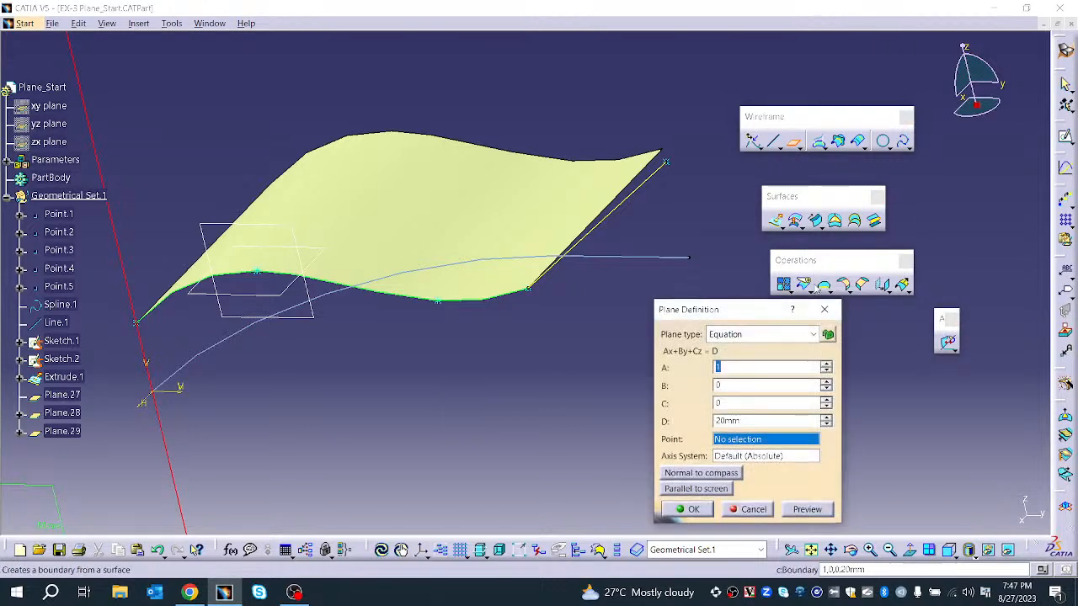
{"action": "left_click", "coordinate": [762, 334]}
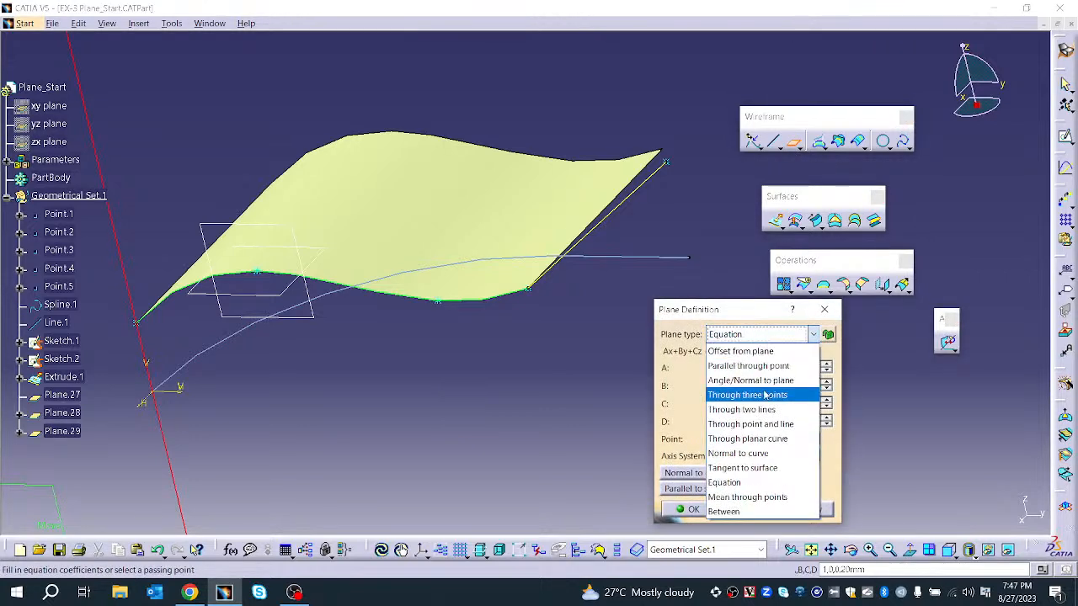
{"action": "left_click", "coordinate": [759, 500]}
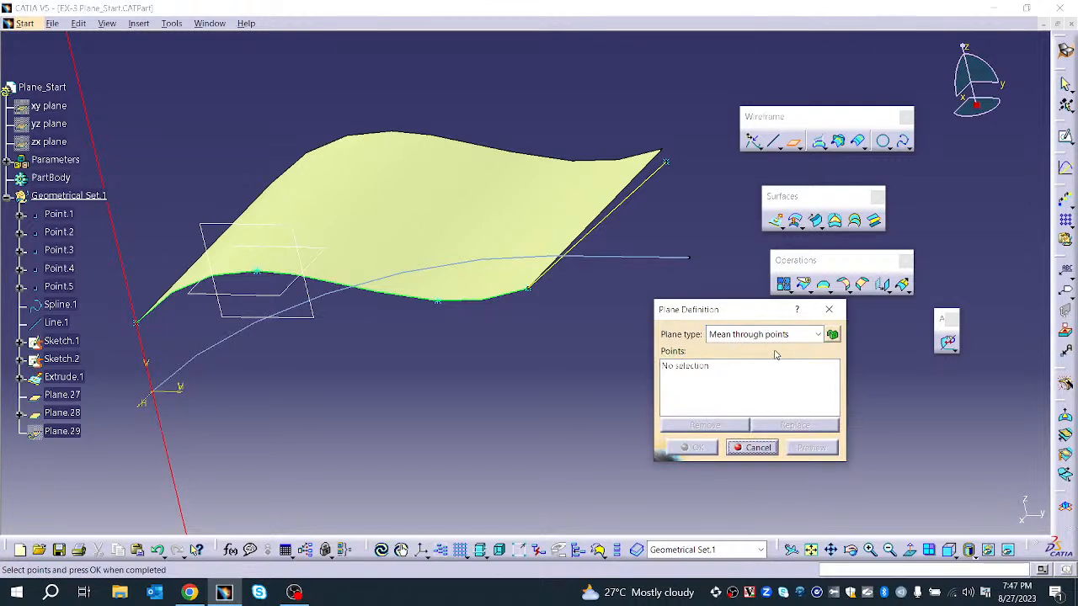
{"action": "left_click", "coordinate": [529, 291]}
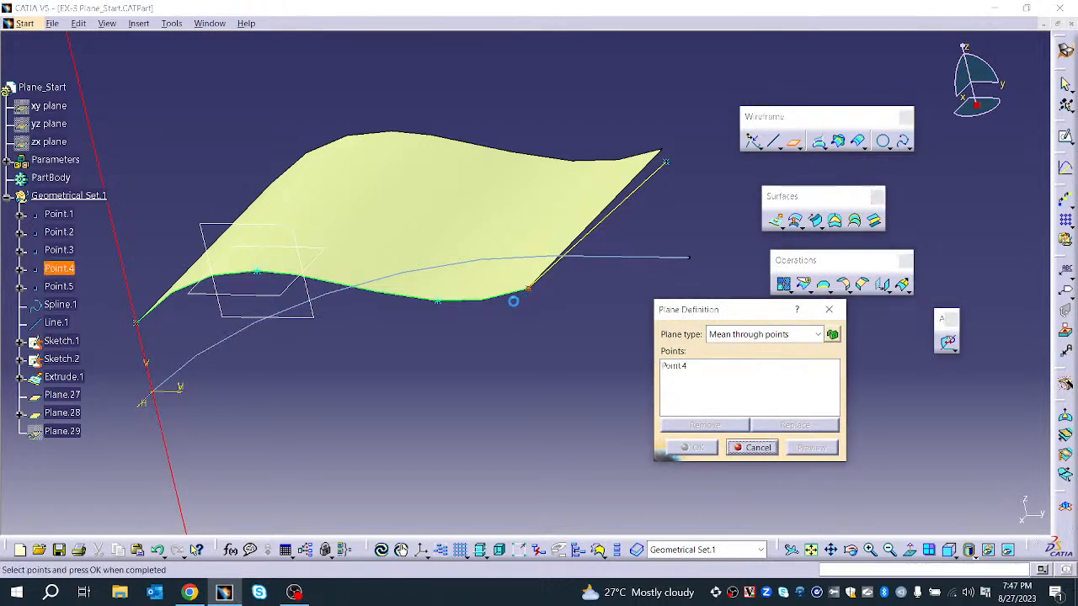
{"action": "left_click", "coordinate": [439, 302]}
{"action": "left_click", "coordinate": [257, 272]}
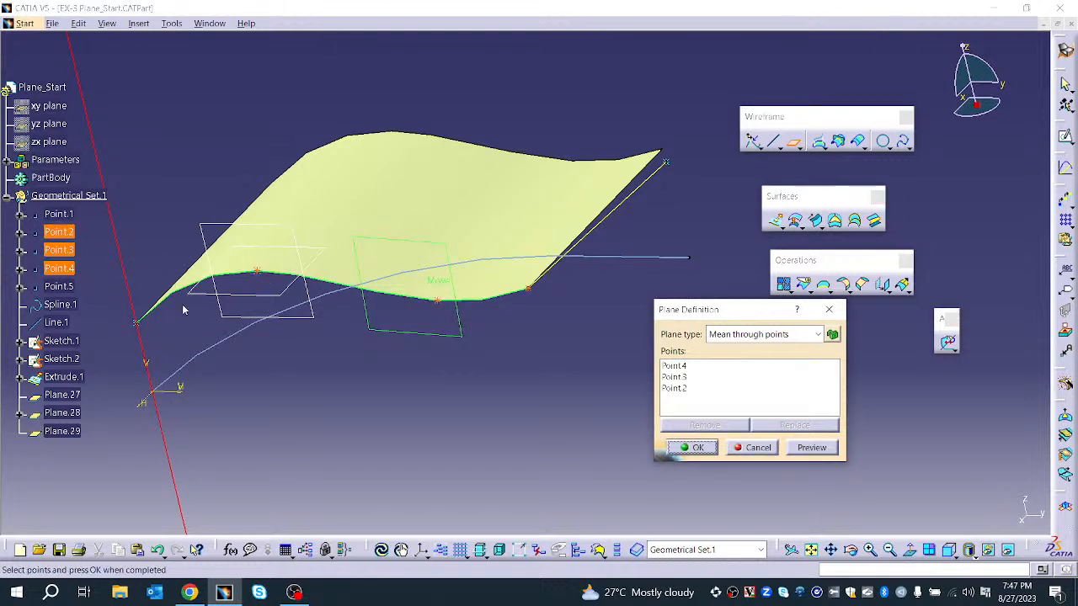
{"action": "left_click", "coordinate": [138, 323]}
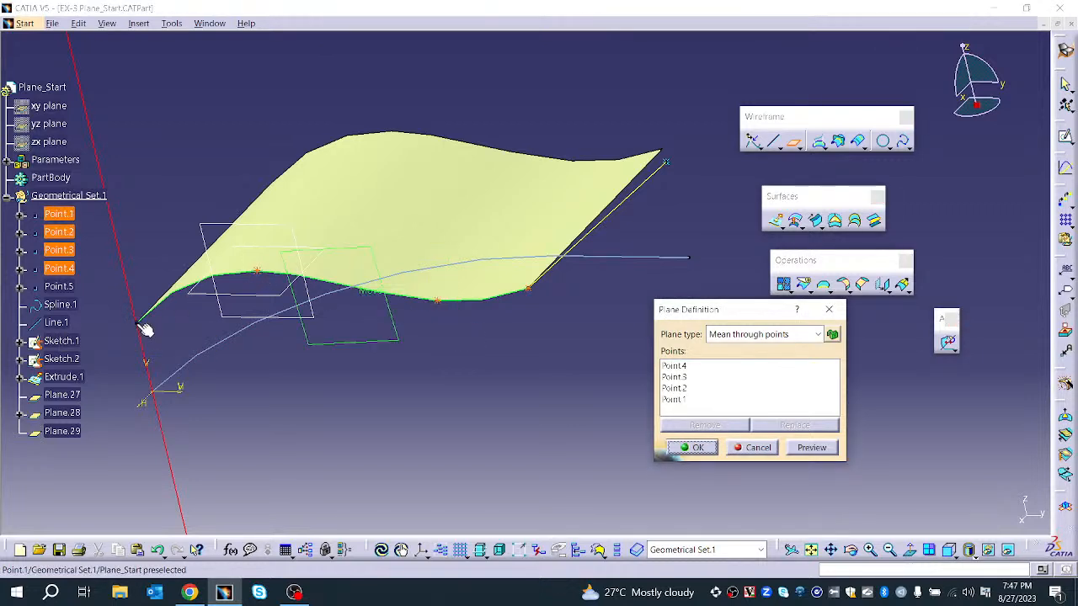
{"action": "middle_click_drag", "start_coordinate": [309, 379], "coordinate": [341, 344]}
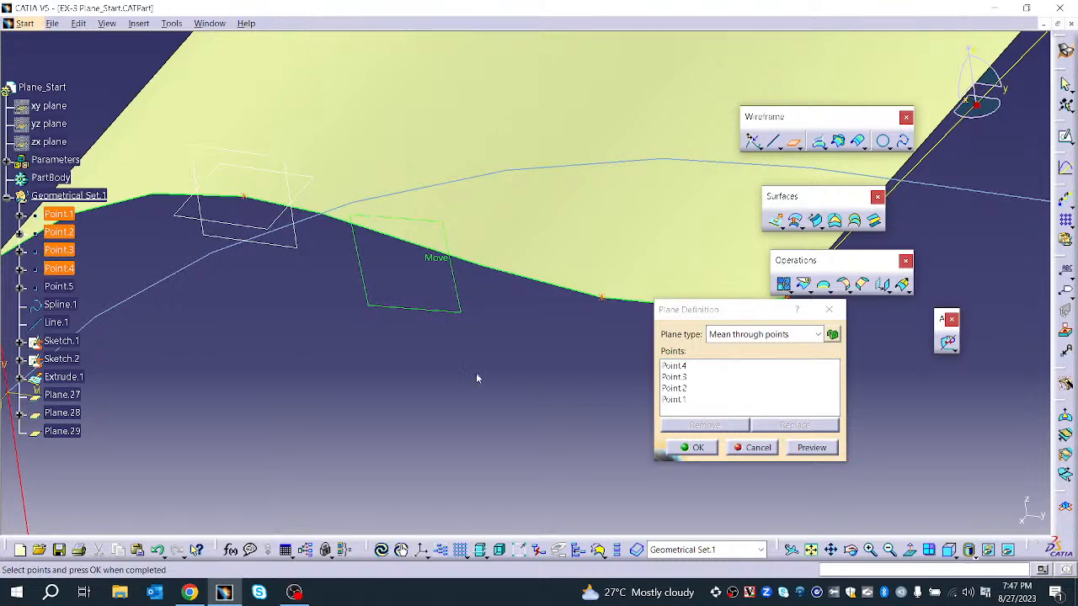
{"action": "middle_click_drag", "start_coordinate": [348, 346], "coordinate": [550, 193]}
{"action": "middle_click_drag", "start_coordinate": [531, 255], "coordinate": [450, 304]}
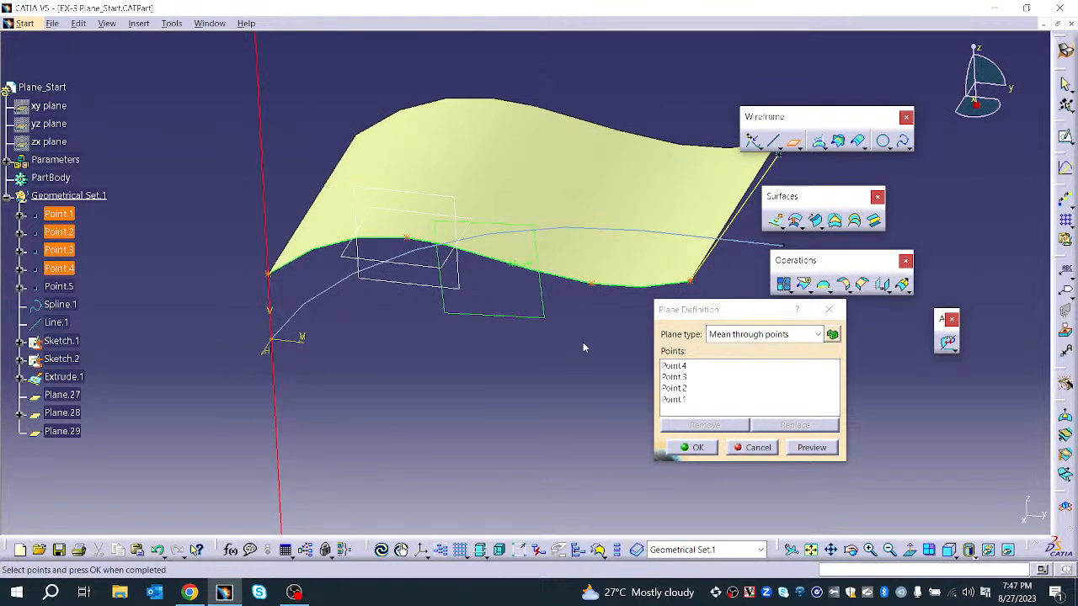
{"action": "left_click", "coordinate": [761, 337]}
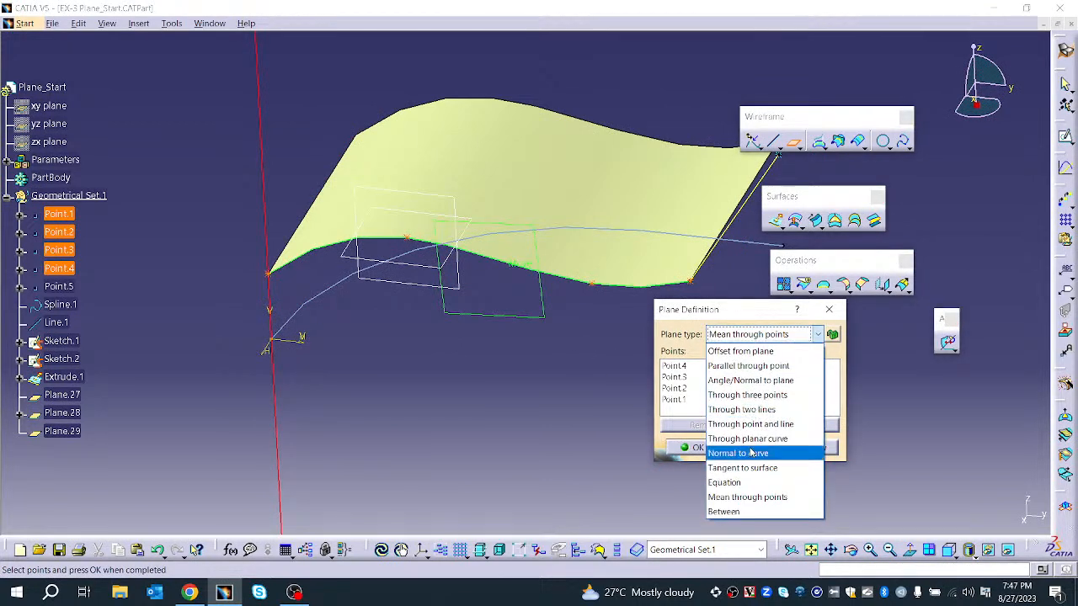
{"action": "left_click", "coordinate": [755, 512]}
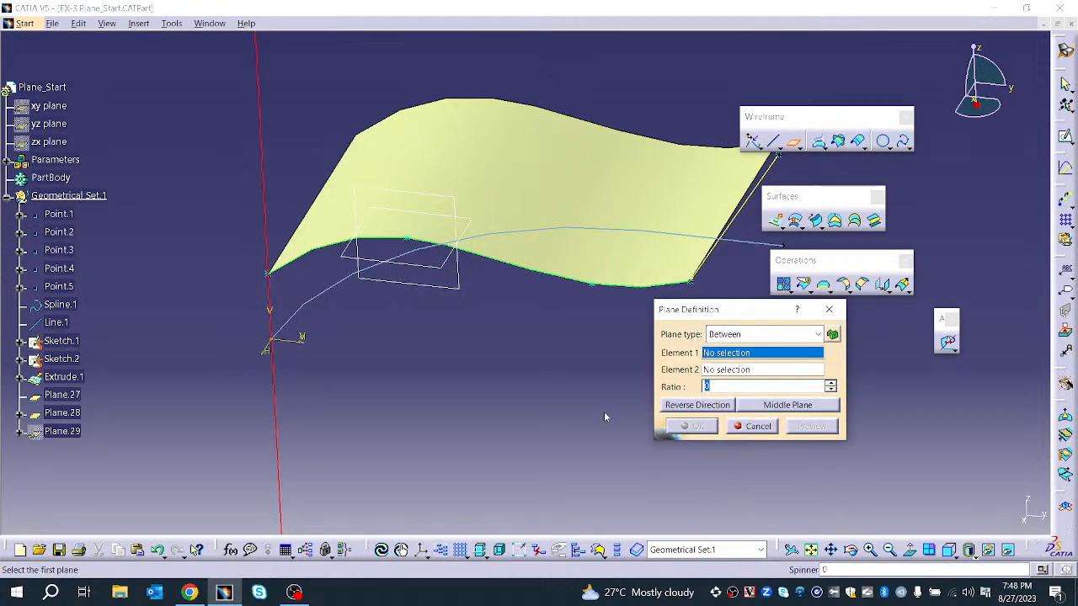
{"action": "middle_click_drag", "start_coordinate": [516, 337], "coordinate": [362, 325]}
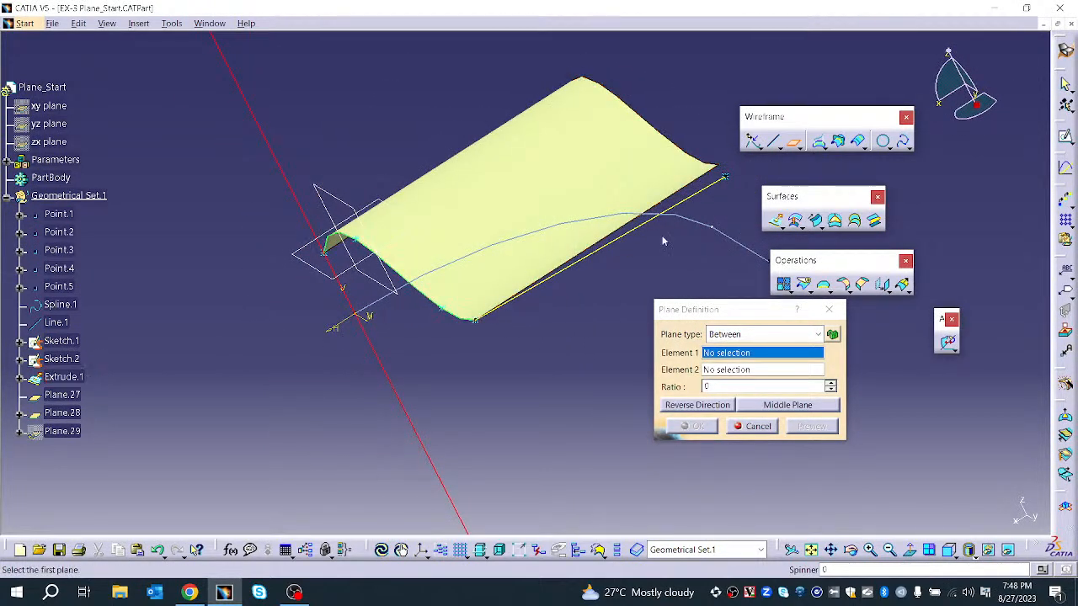
{"action": "left_click", "coordinate": [750, 426]}
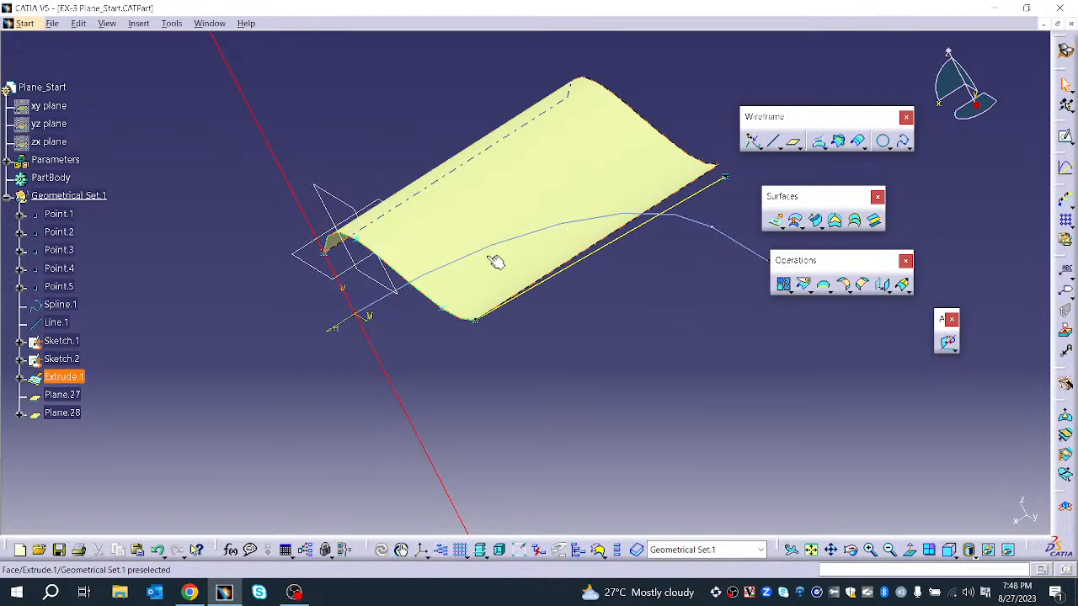
- Create a second Equation plane through Point.5 with coefficients A 1, B 0 and C 0
{"action": "left_click", "coordinate": [794, 142]}
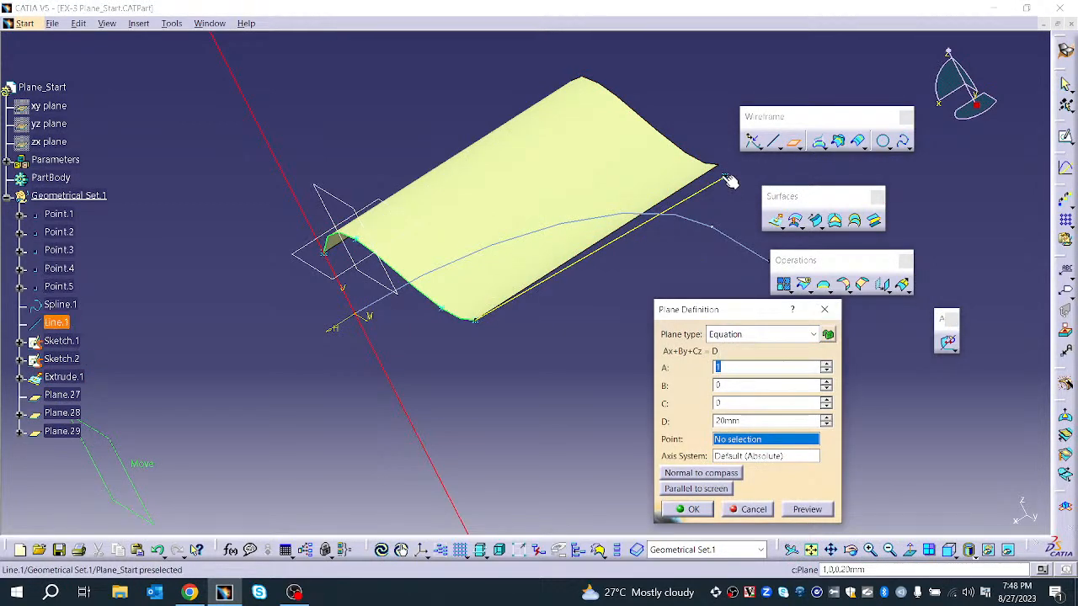
{"action": "left_click", "coordinate": [733, 181]}
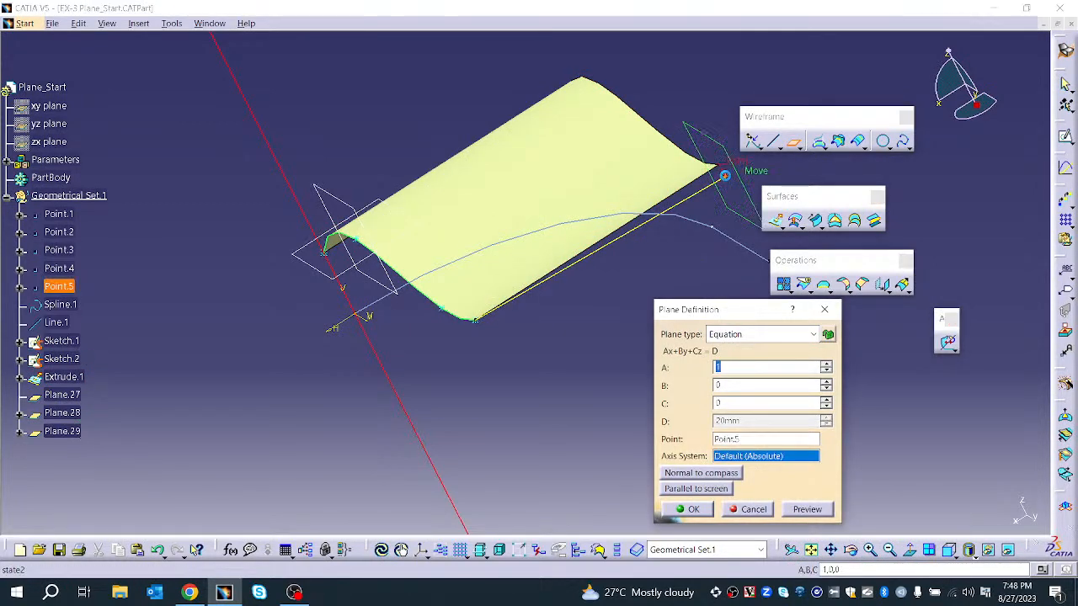
{"action": "left_click", "coordinate": [688, 509]}
- Define a plane of type Between using Plane.28 and Plane.29, placed as the middle plane
{"action": "middle_click_drag", "start_coordinate": [579, 357], "coordinate": [594, 341]}
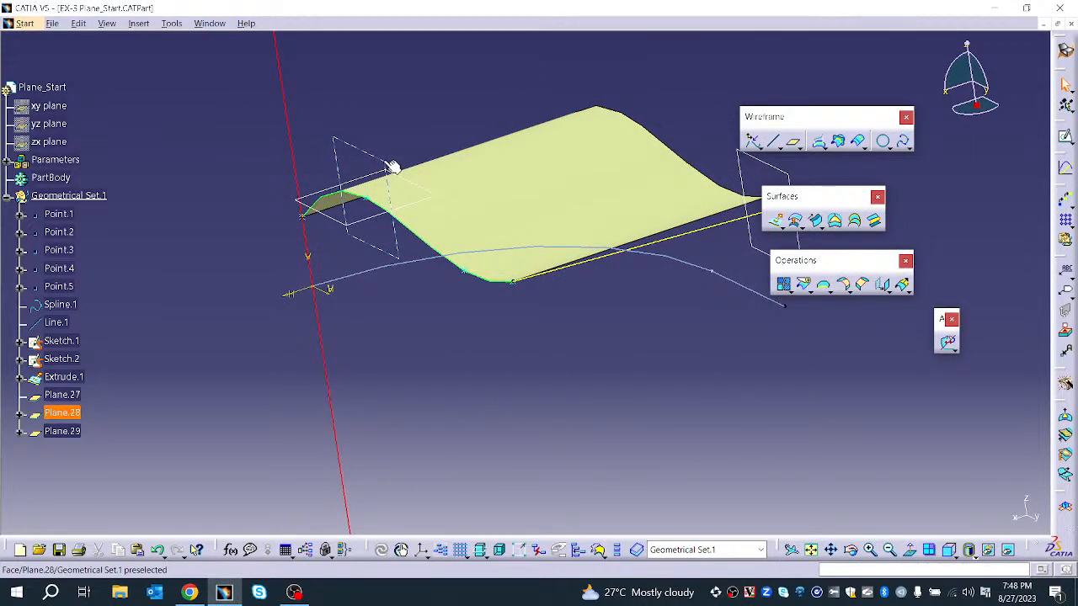
{"action": "left_click", "coordinate": [793, 141]}
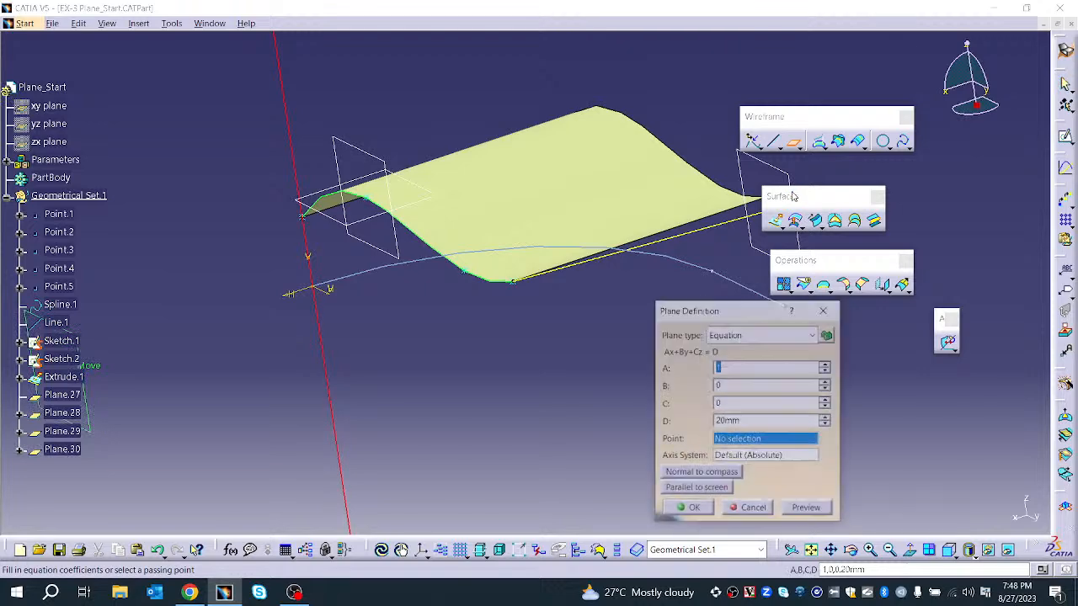
{"action": "left_click", "coordinate": [762, 334]}
{"action": "left_click", "coordinate": [724, 511]}
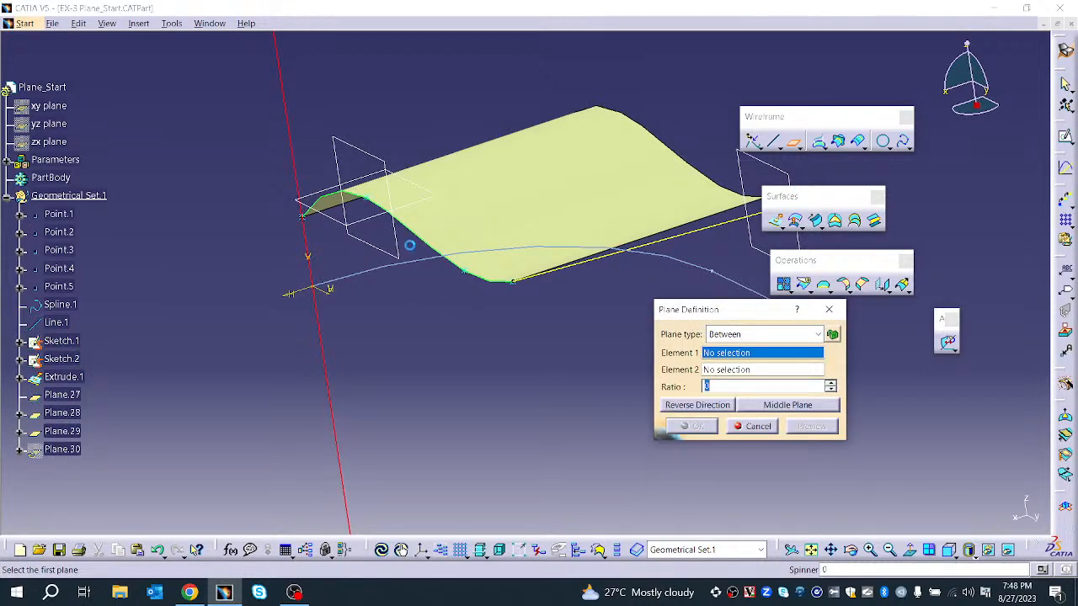
{"action": "left_click", "coordinate": [397, 202]}
{"action": "left_click", "coordinate": [743, 175]}
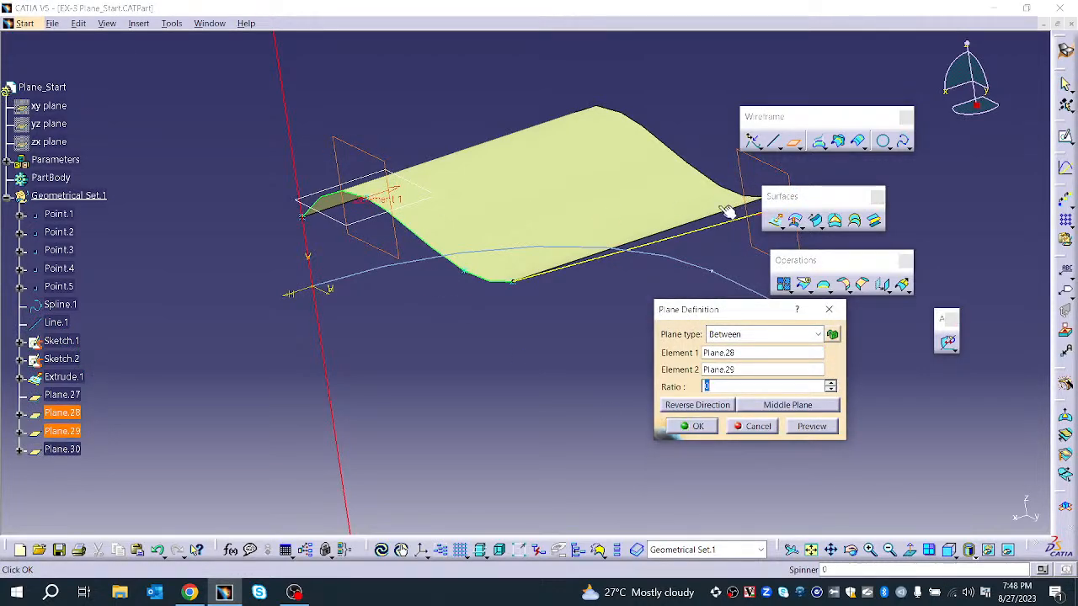
{"action": "left_click", "coordinate": [802, 410]}
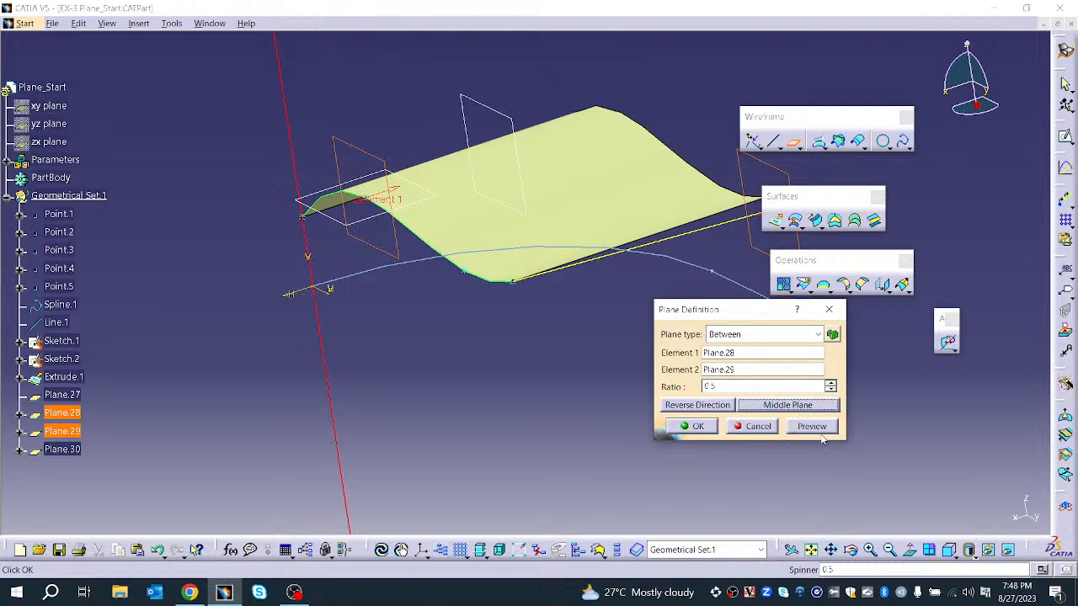
- Set the between plane's ratio to 0.53, reverse its direction and create it
{"action": "left_click", "coordinate": [831, 383]}
{"action": "left_click", "coordinate": [831, 390]}
{"action": "left_click", "coordinate": [726, 406]}
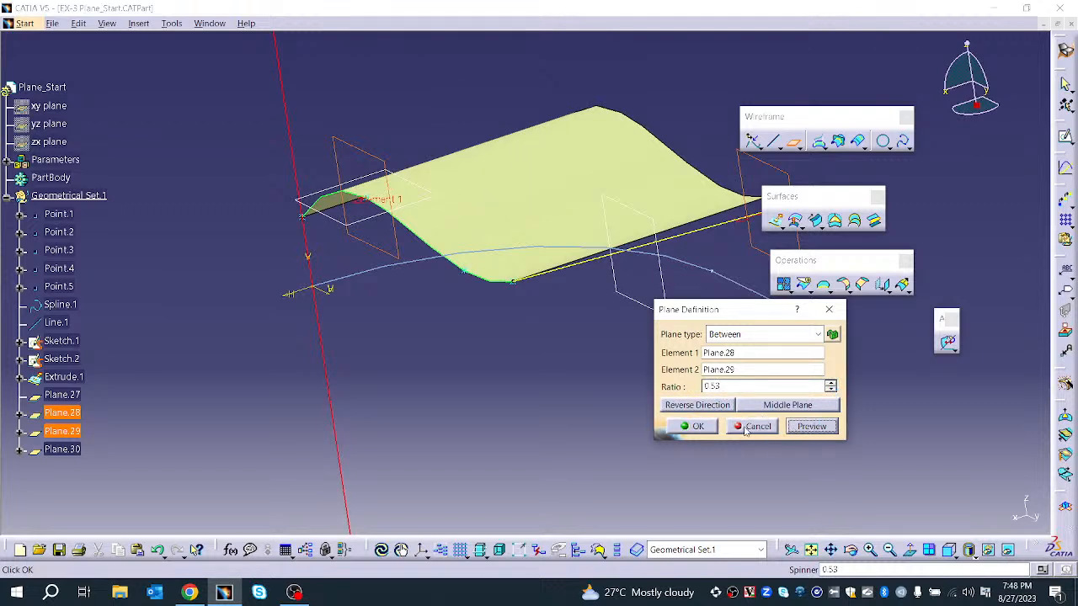
{"action": "left_click", "coordinate": [693, 427]}
{"action": "middle_click_drag", "start_coordinate": [506, 289], "coordinate": [491, 305]}
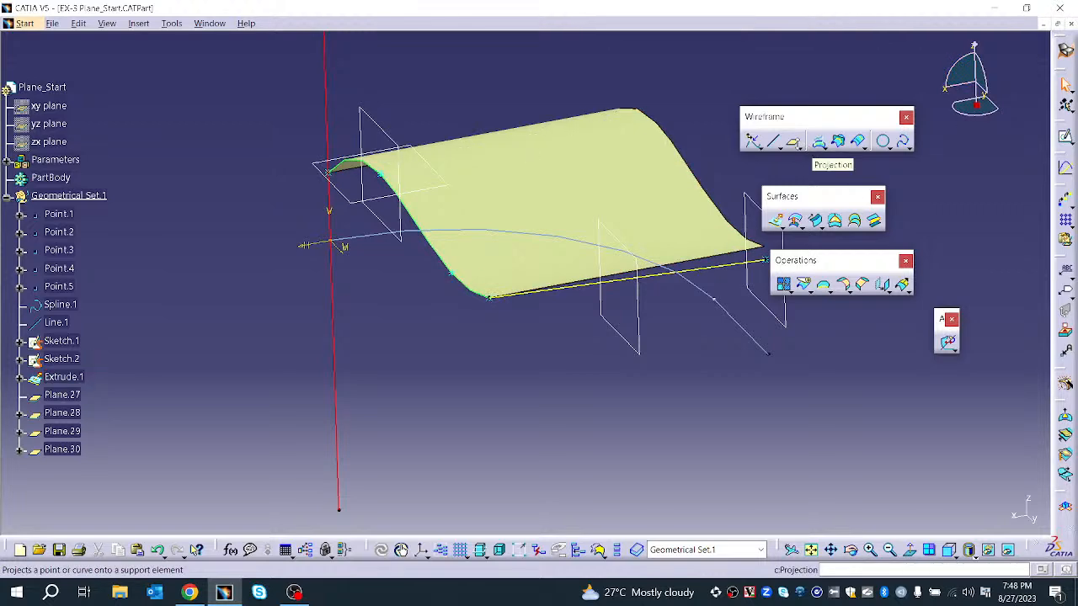
- Open the part file Projection1.CATPart from the GSD WIREFRAME folder
{"action": "left_click", "coordinate": [54, 24]}
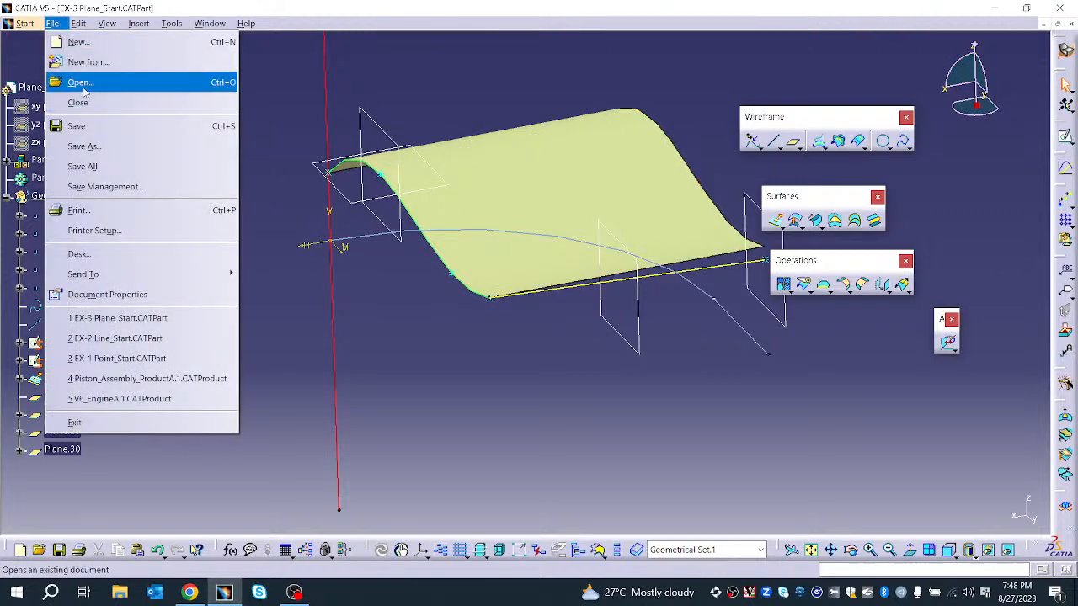
{"action": "left_click", "coordinate": [84, 84]}
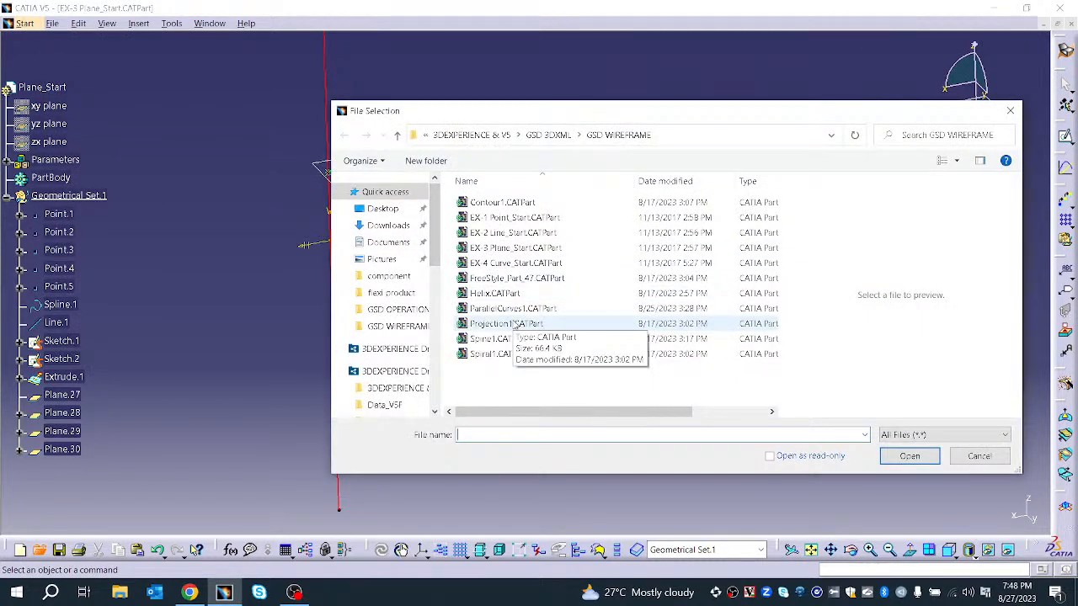
{"action": "left_click", "coordinate": [515, 324]}
{"action": "left_click", "coordinate": [910, 457]}
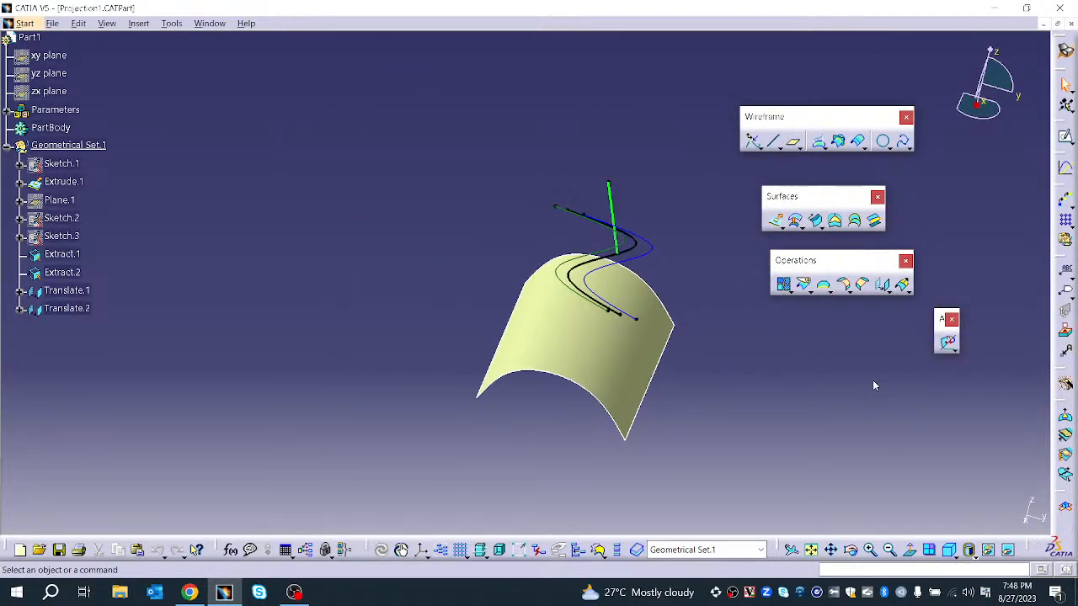
{"action": "middle_click_drag", "start_coordinate": [767, 420], "coordinate": [609, 389]}
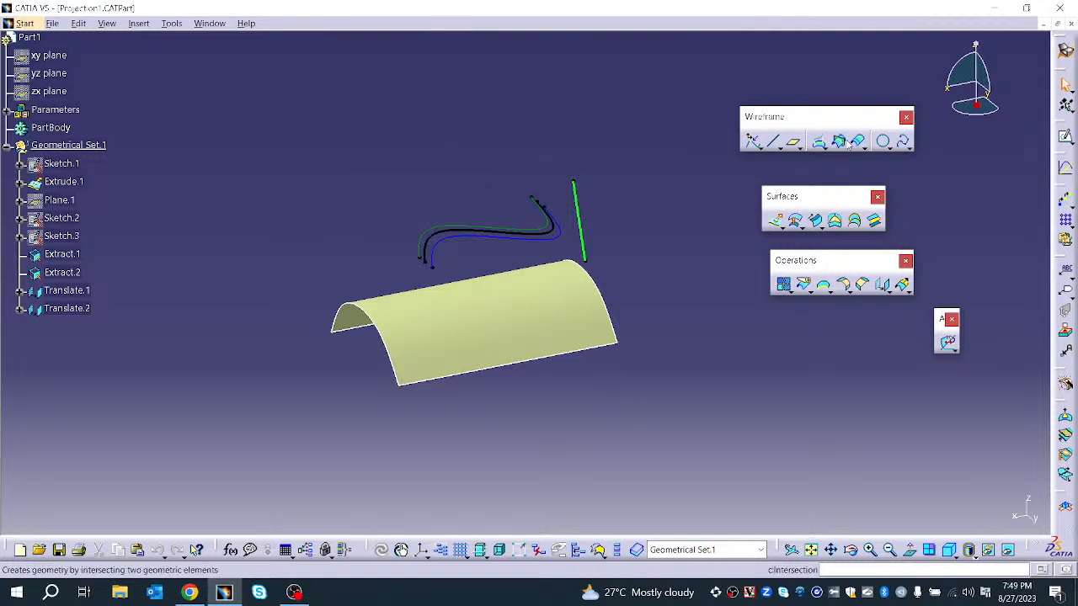
- Set up a Normal projection of the curve Translate.1 onto the surface Extrude.1 and preview it
{"action": "left_click", "coordinate": [819, 141]}
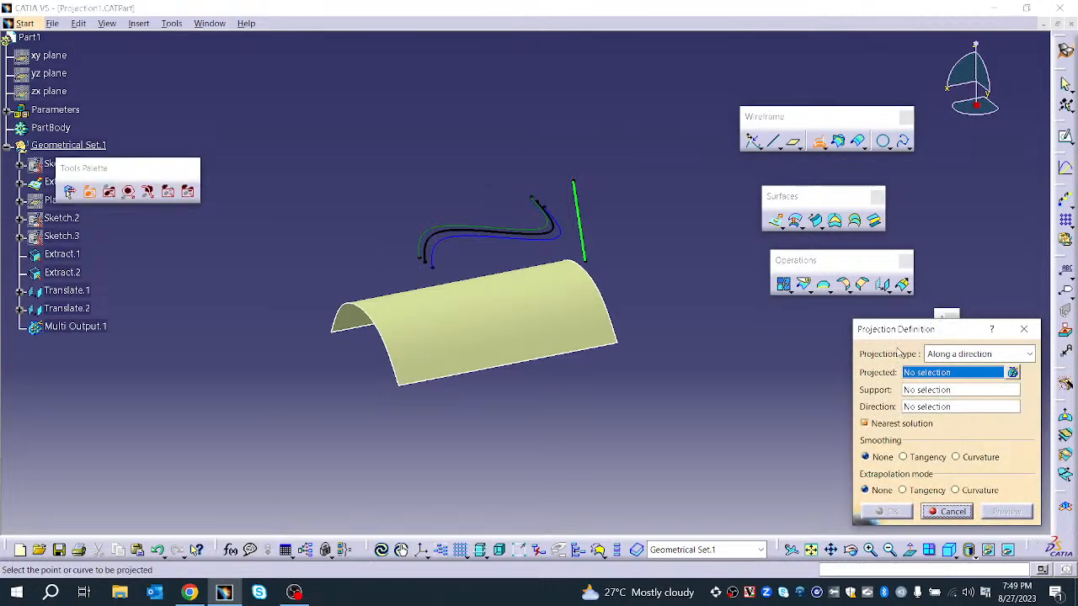
{"action": "left_click_drag", "start_coordinate": [918, 330], "coordinate": [726, 297]}
{"action": "left_click", "coordinate": [741, 322]}
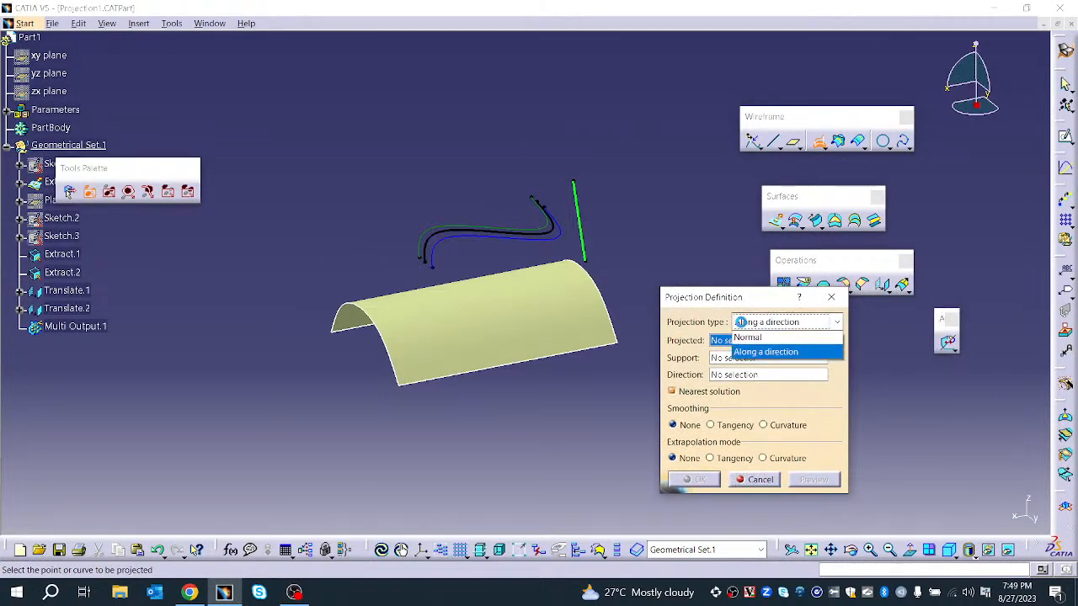
{"action": "left_click", "coordinate": [758, 333]}
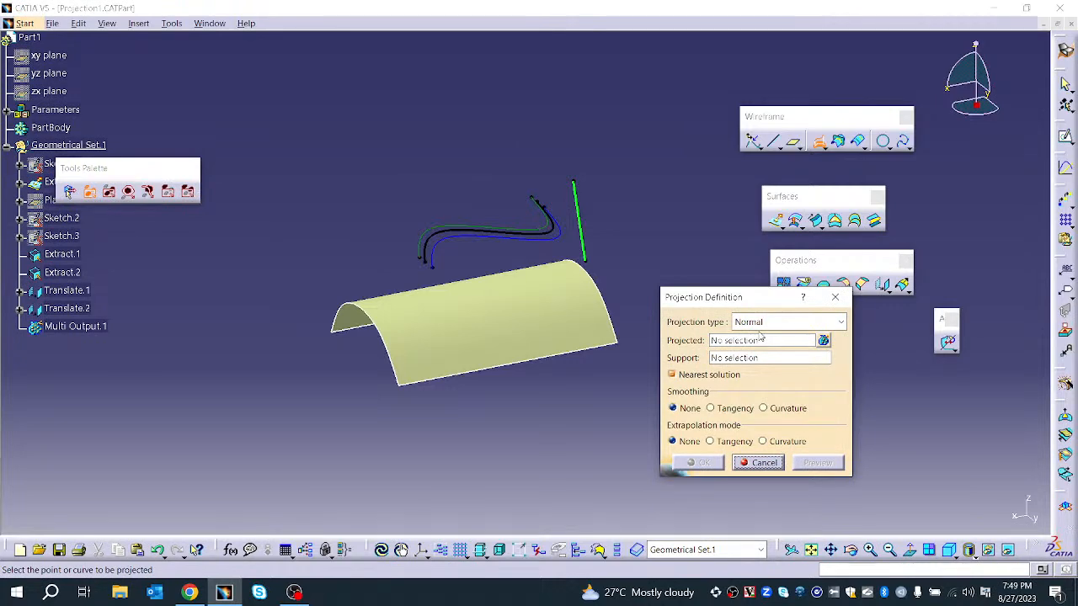
{"action": "middle_click_drag", "start_coordinate": [543, 350], "coordinate": [477, 212]}
{"action": "left_click", "coordinate": [503, 166]}
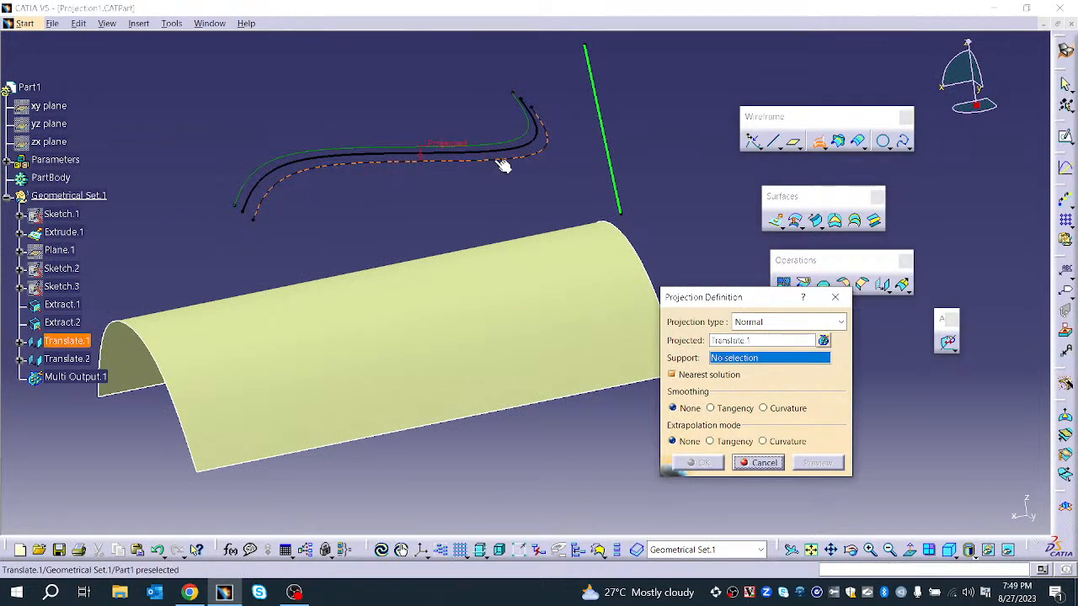
{"action": "left_click", "coordinate": [370, 375]}
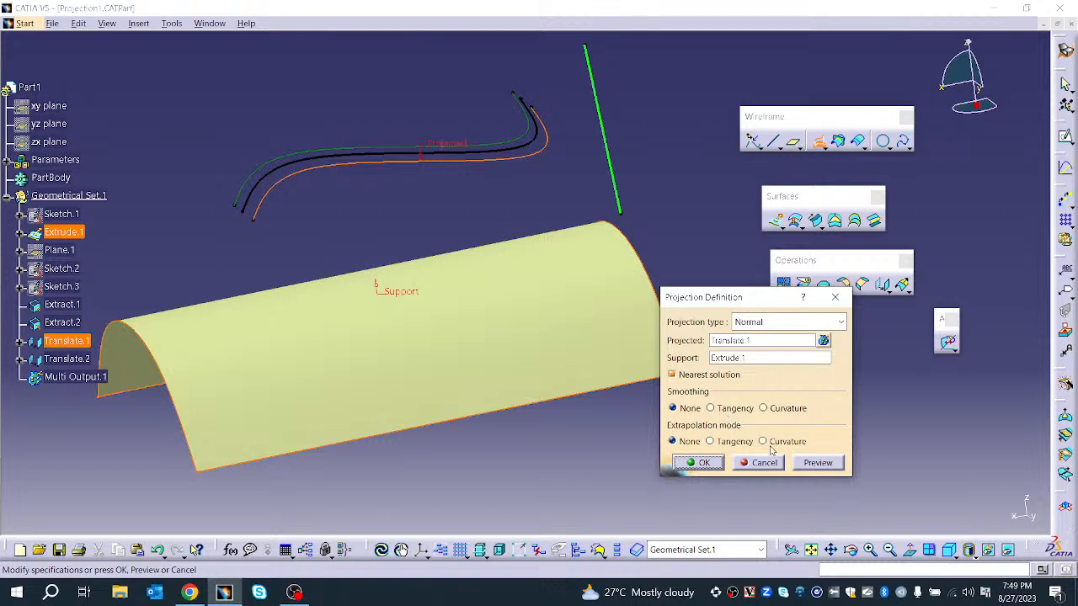
{"action": "left_click", "coordinate": [802, 468]}
{"action": "middle_click_drag", "start_coordinate": [426, 410], "coordinate": [514, 342]}
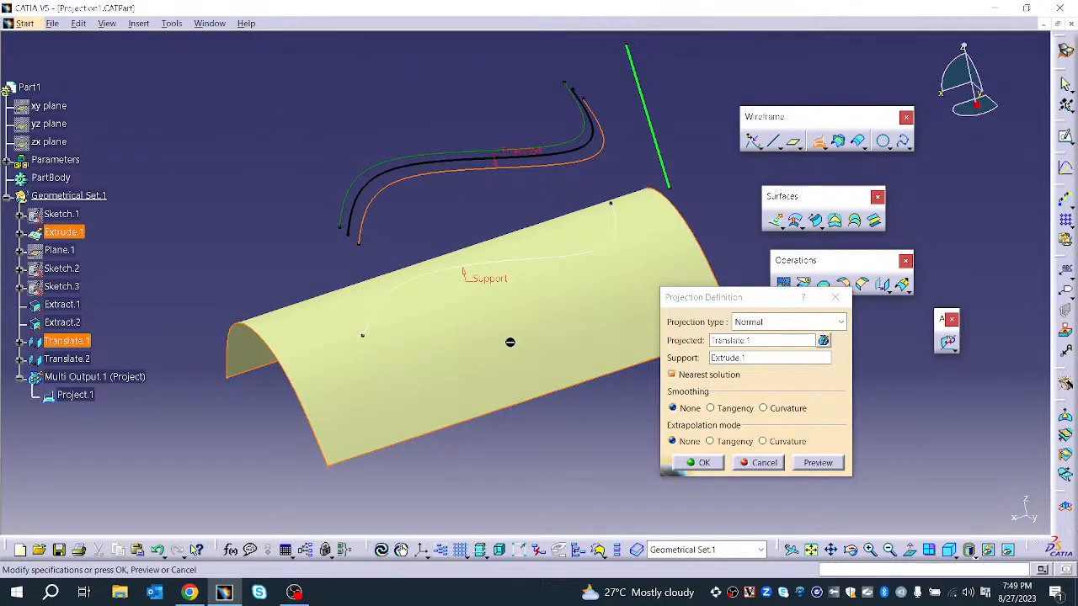
- Compare previews of the normal projection with the Nearest solution option off and on
{"action": "left_click", "coordinate": [671, 375]}
{"action": "left_click", "coordinate": [825, 469]}
{"action": "middle_click_drag", "start_coordinate": [580, 424], "coordinate": [426, 454]}
{"action": "middle_click_drag", "start_coordinate": [445, 358], "coordinate": [470, 448]}
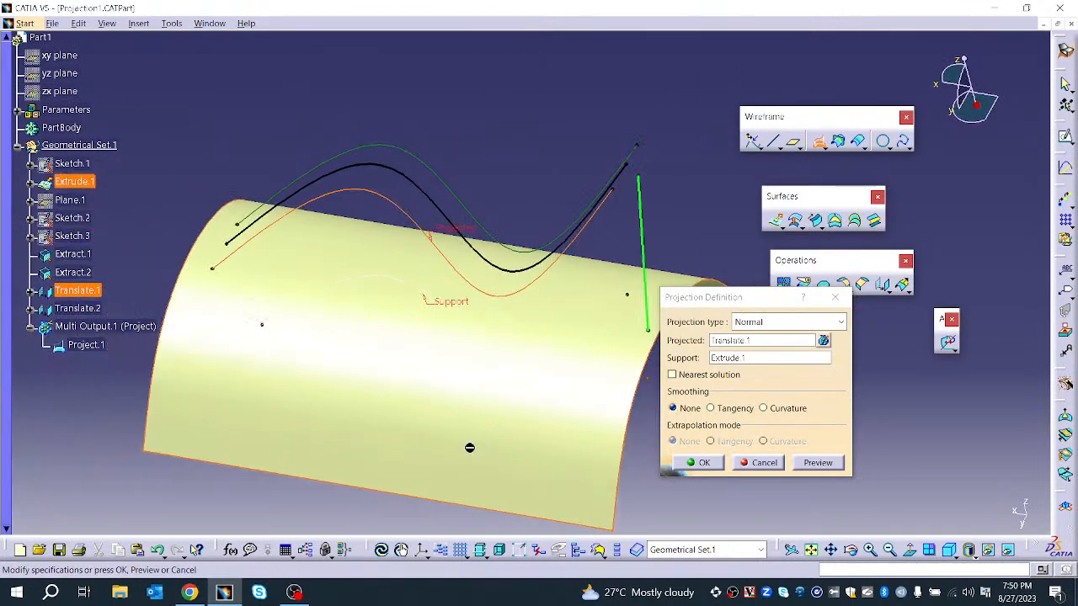
{"action": "left_click", "coordinate": [673, 375]}
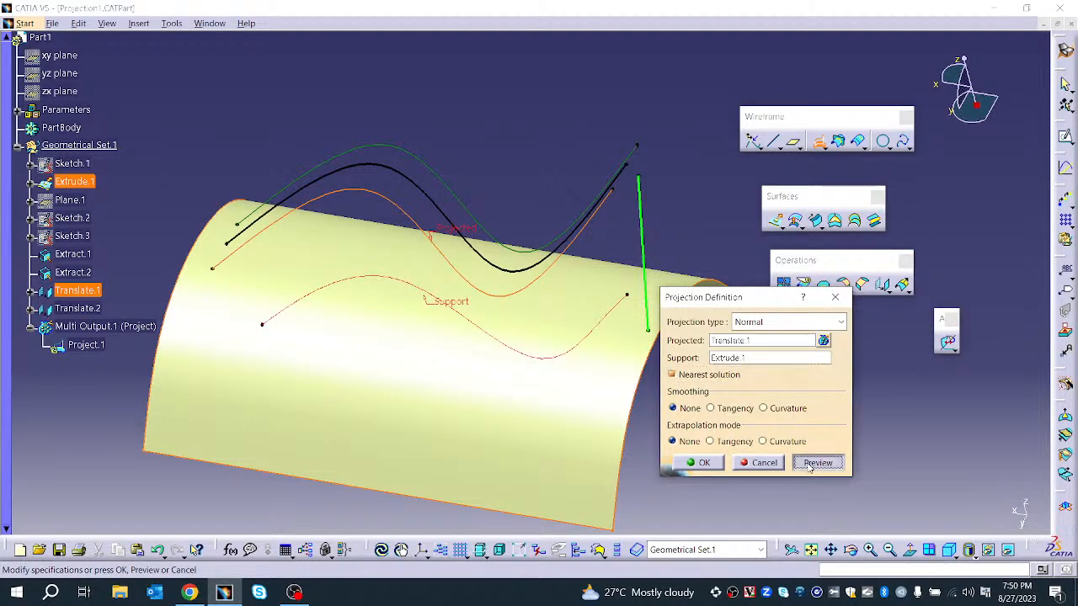
{"action": "middle_click_drag", "start_coordinate": [428, 371], "coordinate": [502, 271], "text": "ctrl"}
{"action": "left_click", "coordinate": [704, 376]}
{"action": "left_click", "coordinate": [815, 463]}
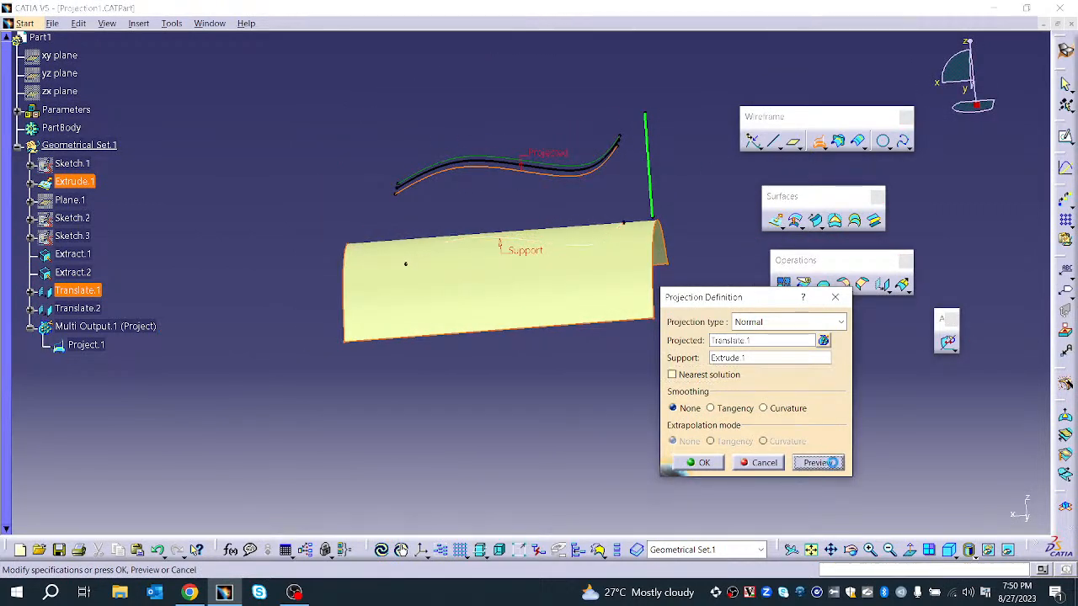
- Try Tangency and Curvature smoothing for the projection, then restore smoothing to None with Nearest solution on
{"action": "left_click", "coordinate": [709, 409]}
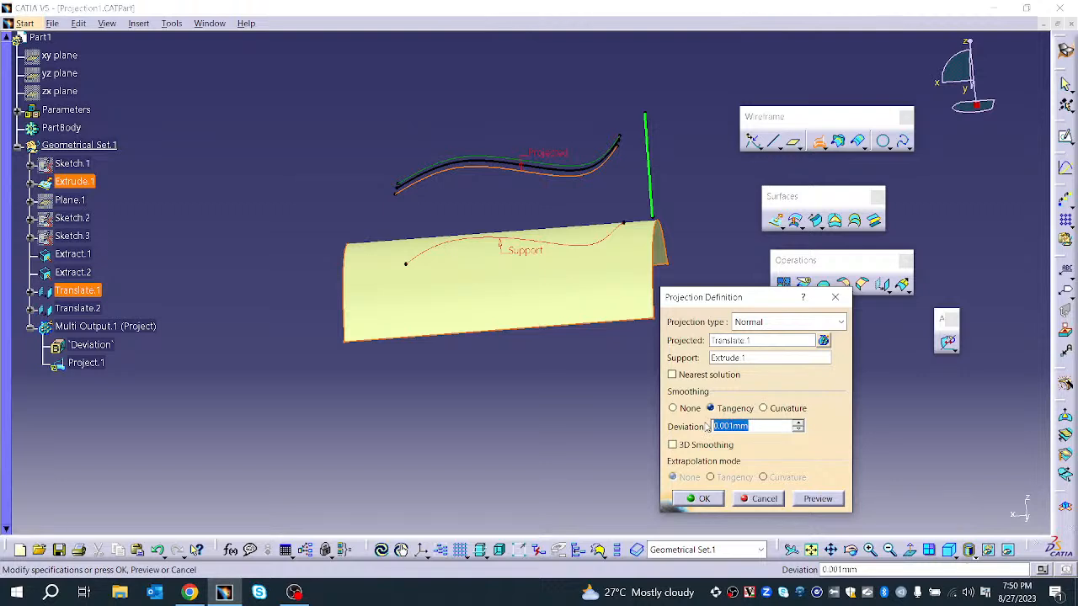
{"action": "left_click", "coordinate": [766, 411]}
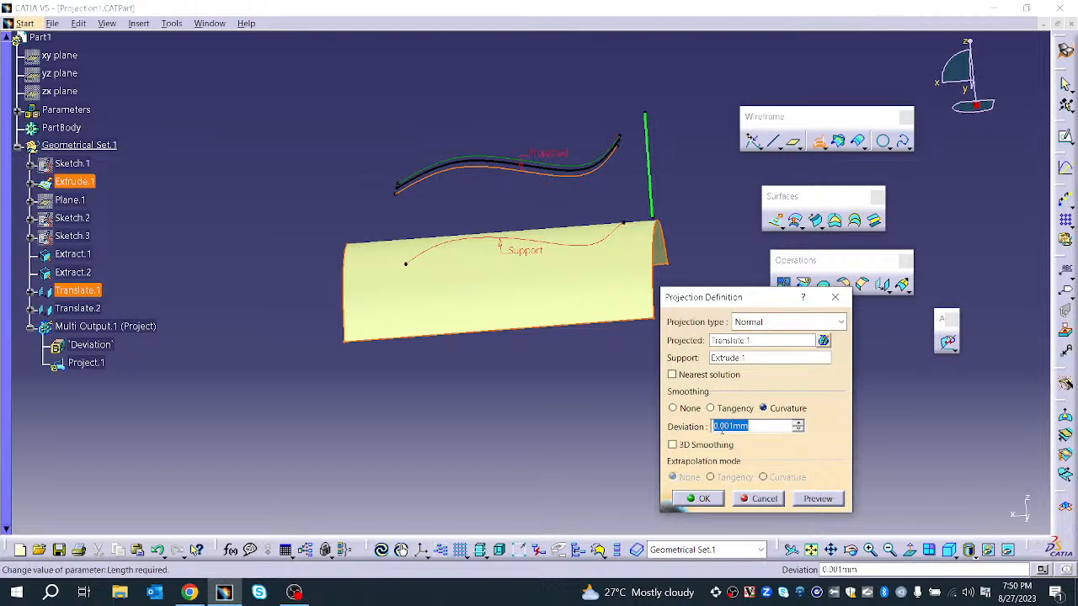
{"action": "left_click", "coordinate": [807, 499]}
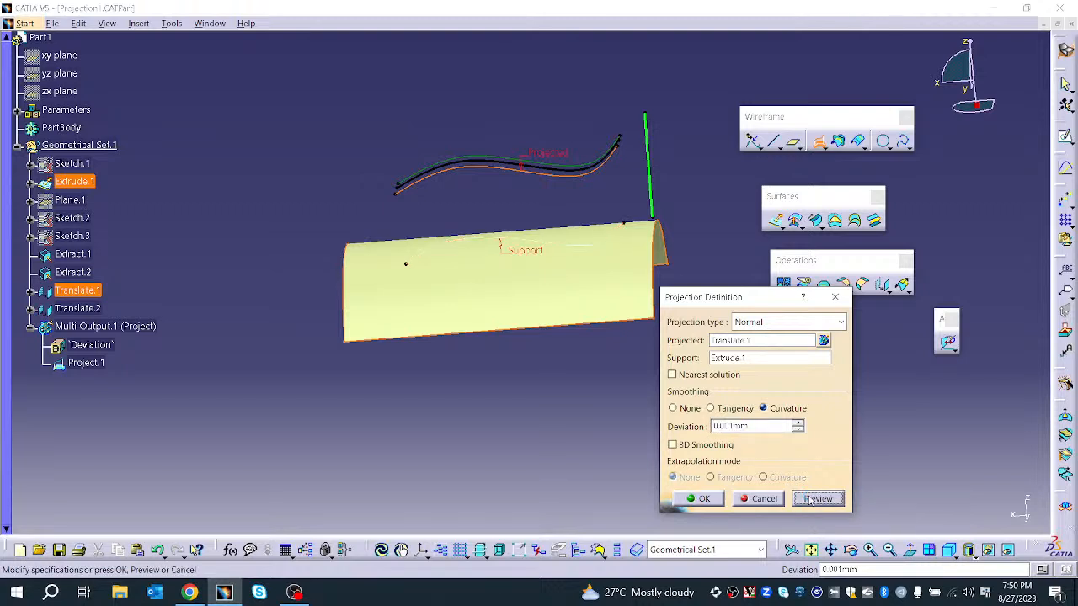
{"action": "left_click", "coordinate": [682, 452]}
{"action": "left_click", "coordinate": [683, 411]}
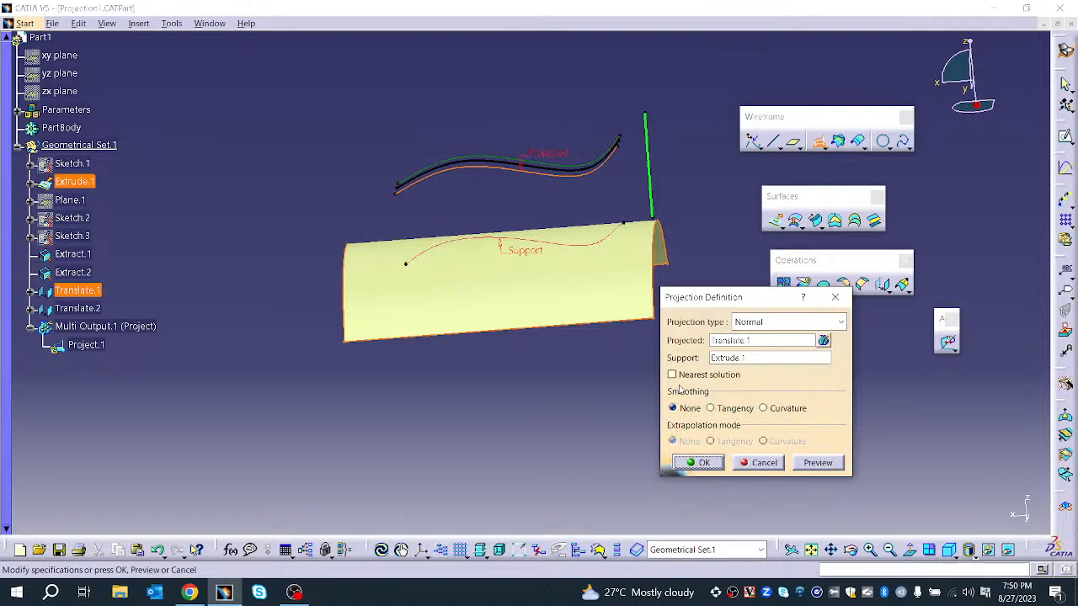
{"action": "left_click", "coordinate": [680, 379]}
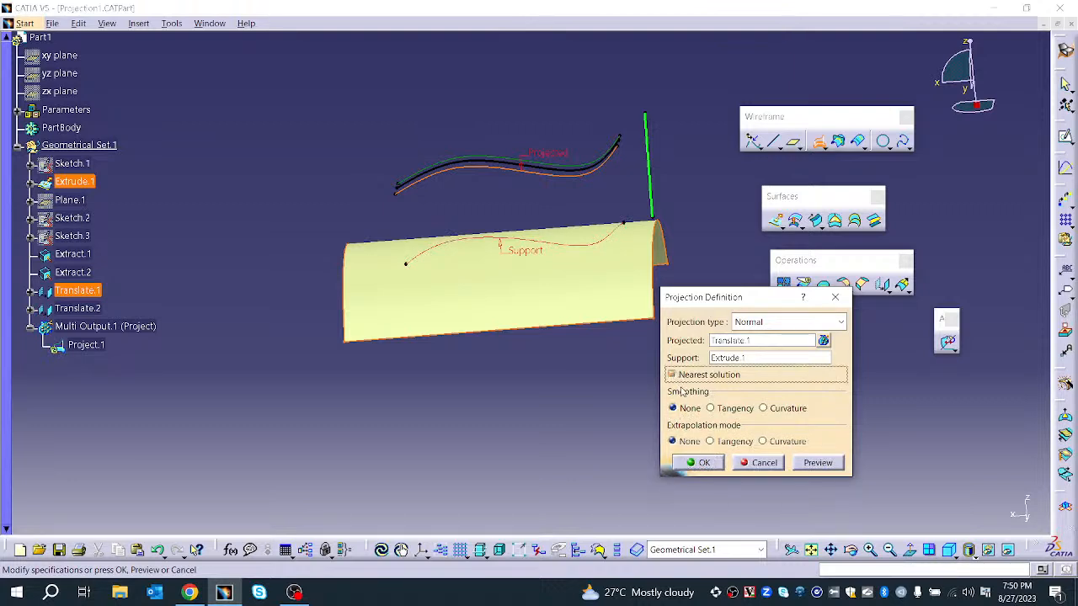
- Try the Curvature and Tangency extrapolation modes for the normal projection, previewing each on the surface
{"action": "left_click", "coordinate": [766, 443]}
{"action": "left_click", "coordinate": [817, 463]}
{"action": "middle_click_drag", "start_coordinate": [538, 315], "coordinate": [398, 421]}
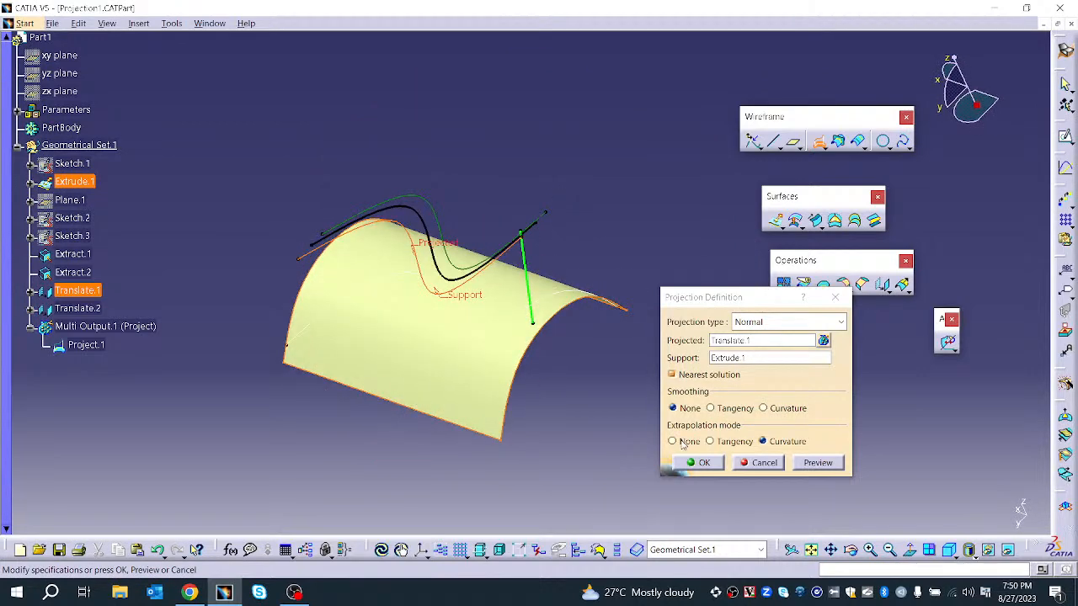
{"action": "middle_click_drag", "start_coordinate": [560, 410], "coordinate": [491, 393]}
{"action": "left_click", "coordinate": [710, 442]}
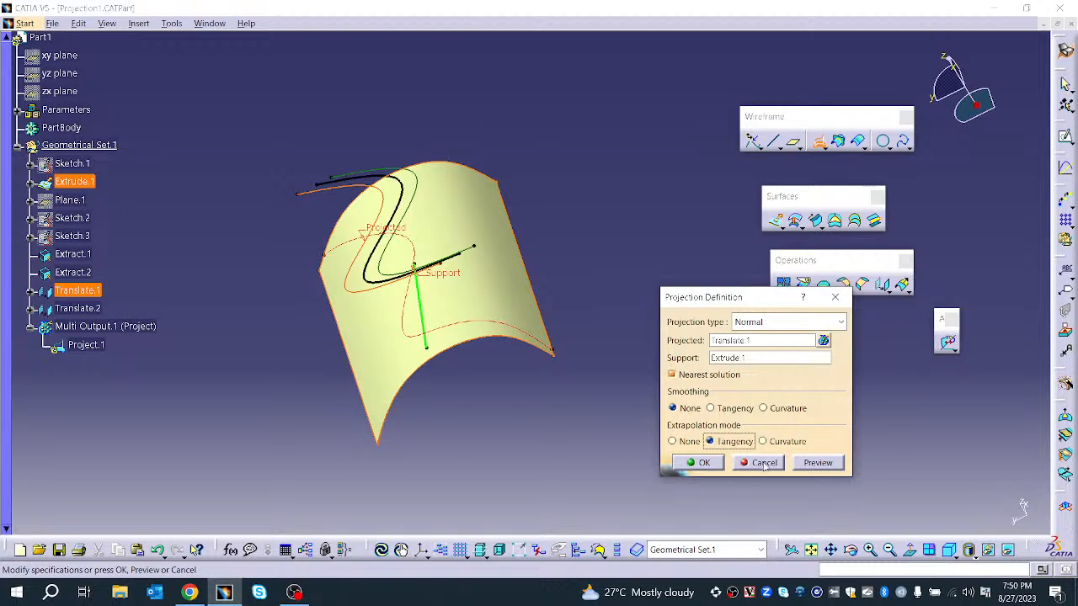
{"action": "left_click", "coordinate": [815, 465]}
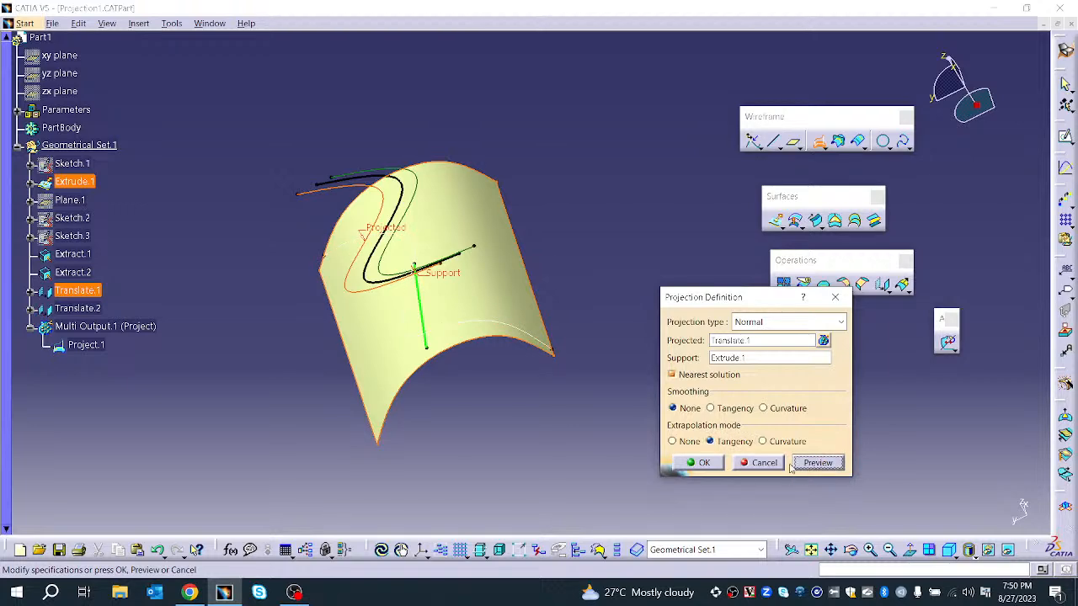
{"action": "middle_click_drag", "start_coordinate": [506, 410], "coordinate": [607, 404]}
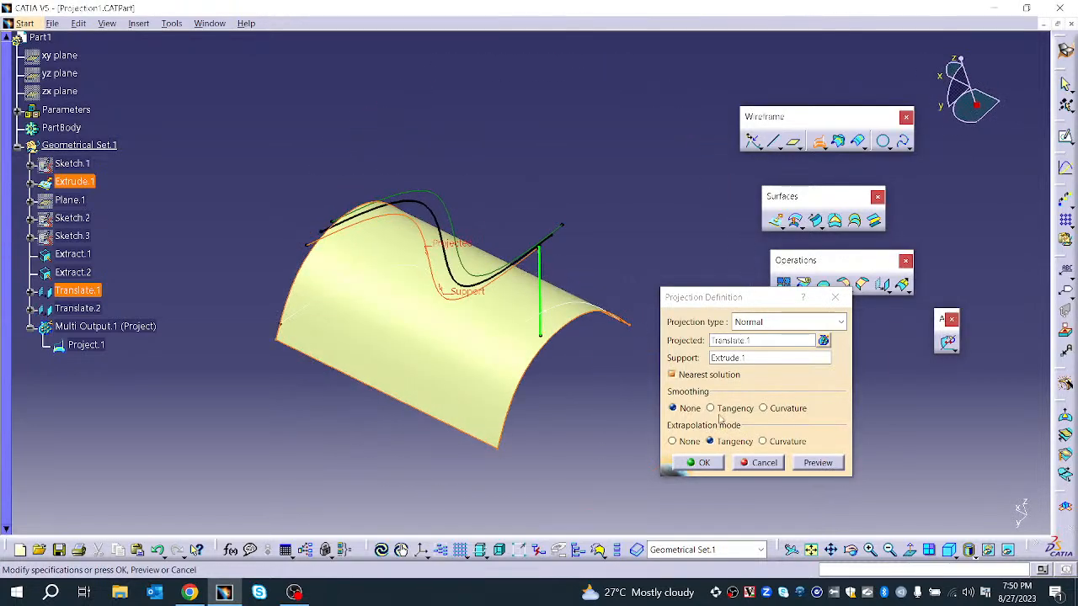
- Set the extrapolation mode to None and create the normal projection of Translate.1 onto Extrude.1
{"action": "left_click", "coordinate": [677, 443]}
{"action": "left_click", "coordinate": [802, 465]}
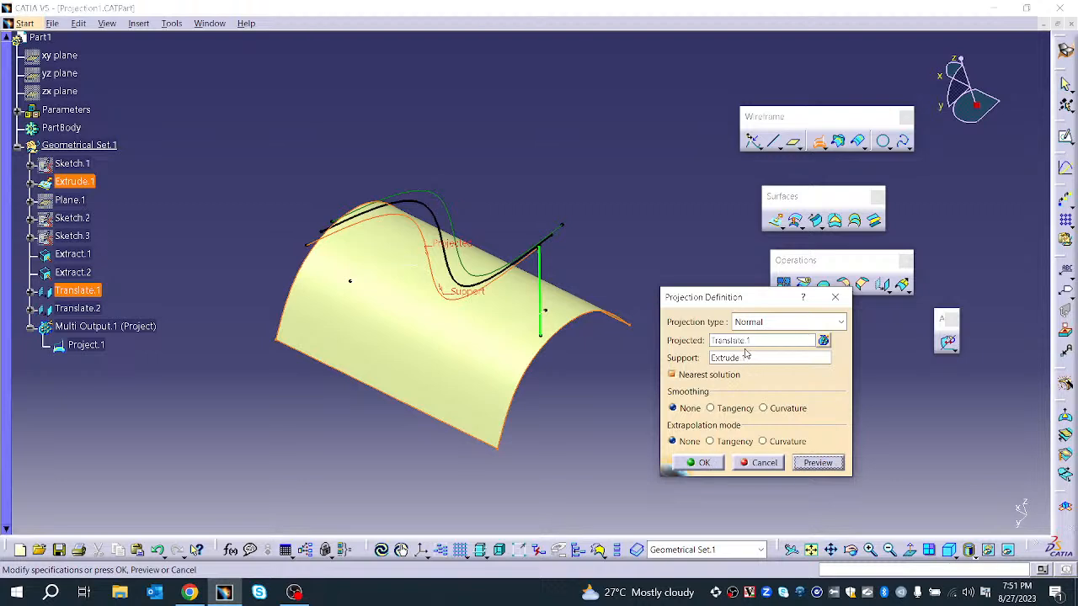
{"action": "left_click", "coordinate": [705, 463]}
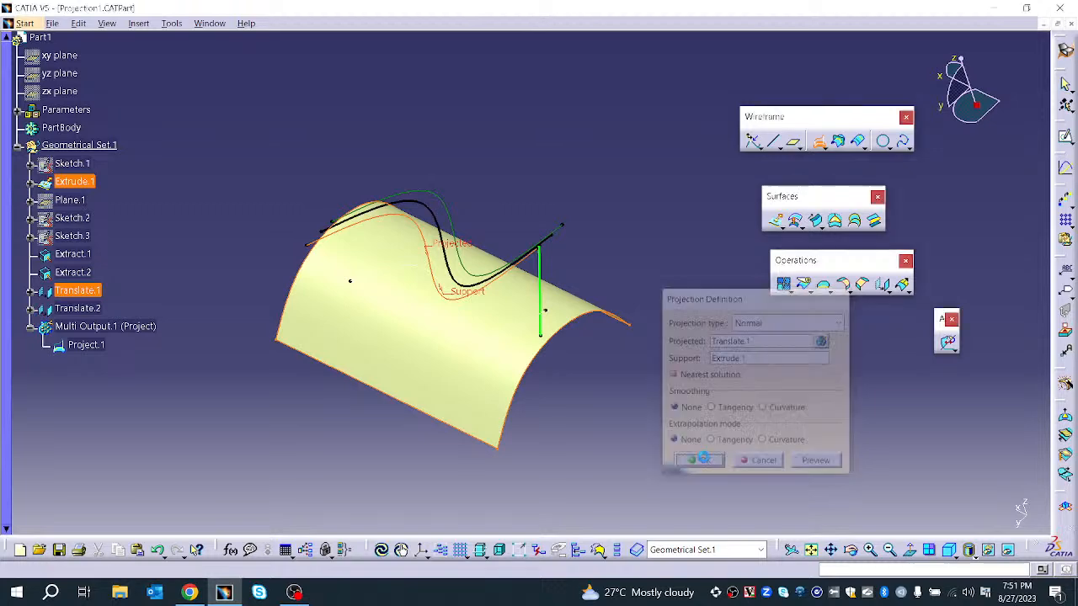
{"action": "middle_click_drag", "start_coordinate": [579, 379], "coordinate": [601, 298]}
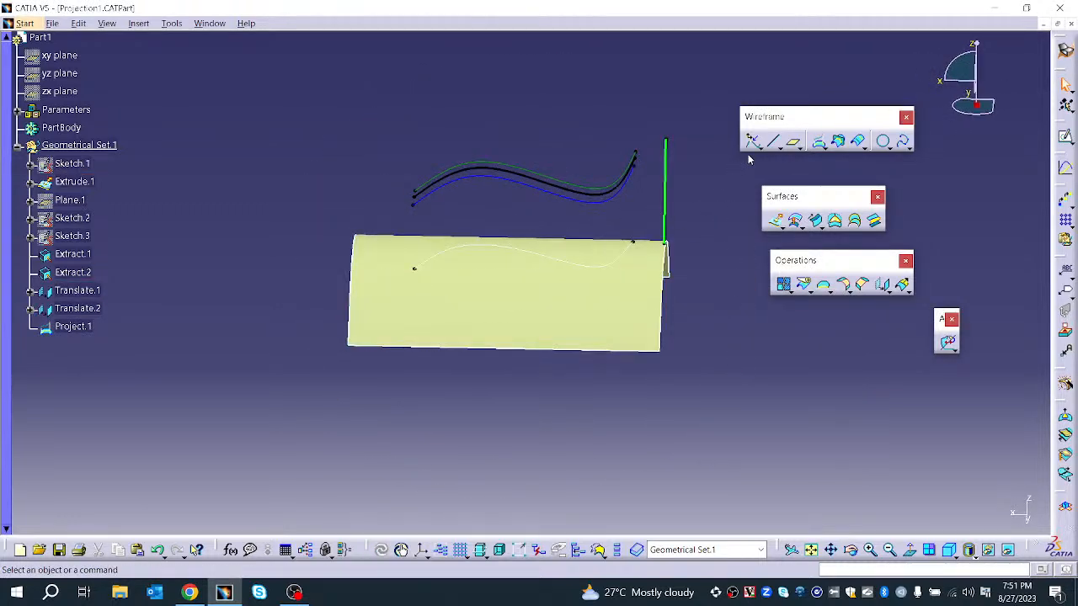
- Set up an Along a direction projection of Translate.1 onto Extrude.1 with Z Component as the direction, and preview it
{"action": "left_click", "coordinate": [817, 140]}
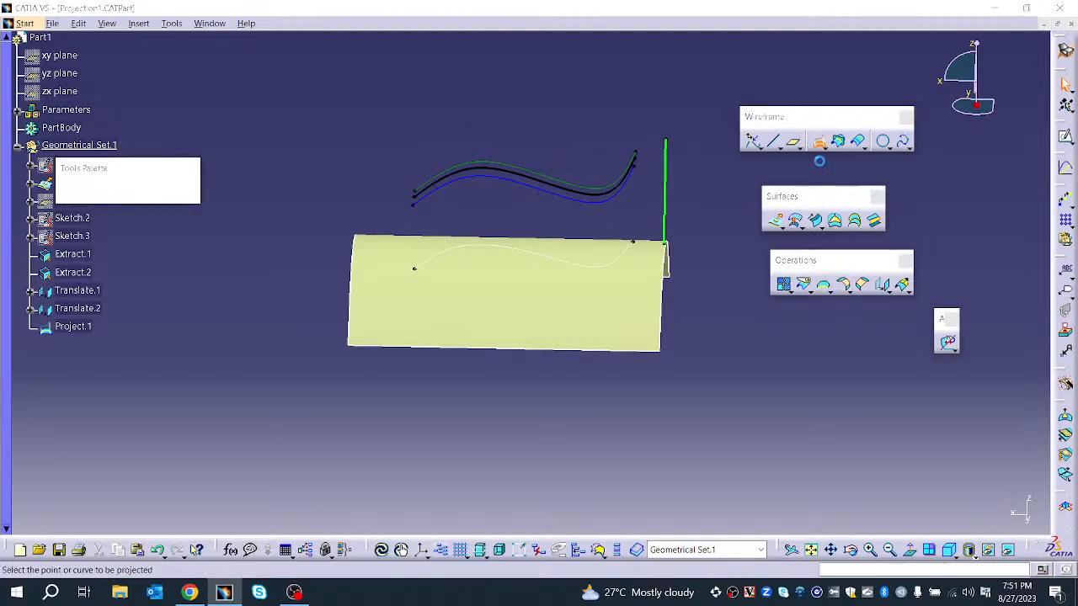
{"action": "left_click", "coordinate": [743, 322]}
{"action": "left_click", "coordinate": [750, 355]}
{"action": "middle_click_drag", "start_coordinate": [509, 391], "coordinate": [449, 457], "text": "ctrl"}
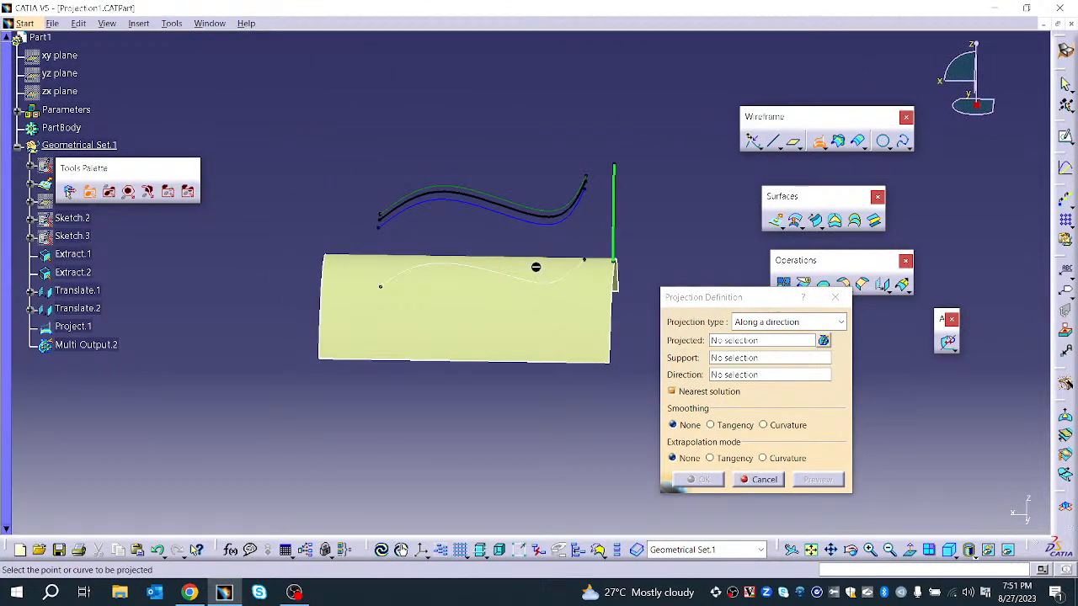
{"action": "left_click", "coordinate": [509, 219]}
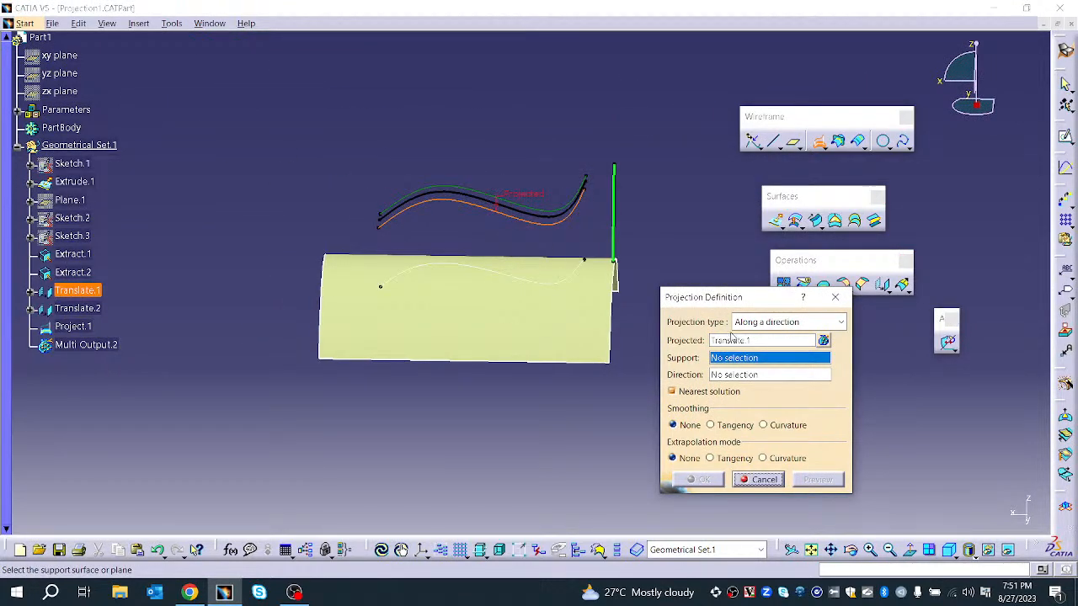
{"action": "left_click", "coordinate": [533, 366]}
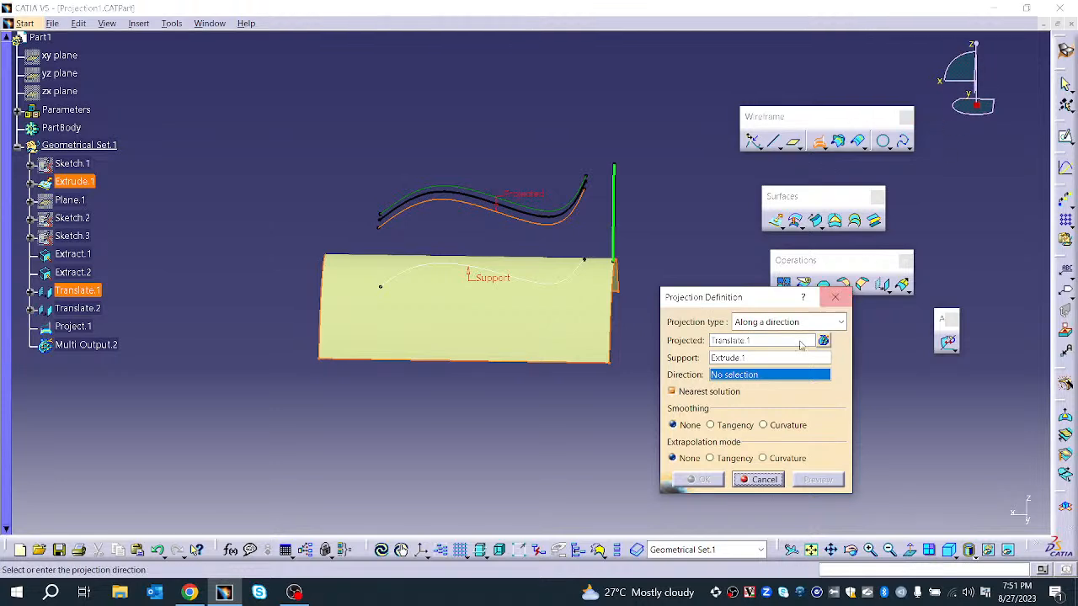
{"action": "right_click", "coordinate": [743, 378]}
{"action": "left_click", "coordinate": [771, 447]}
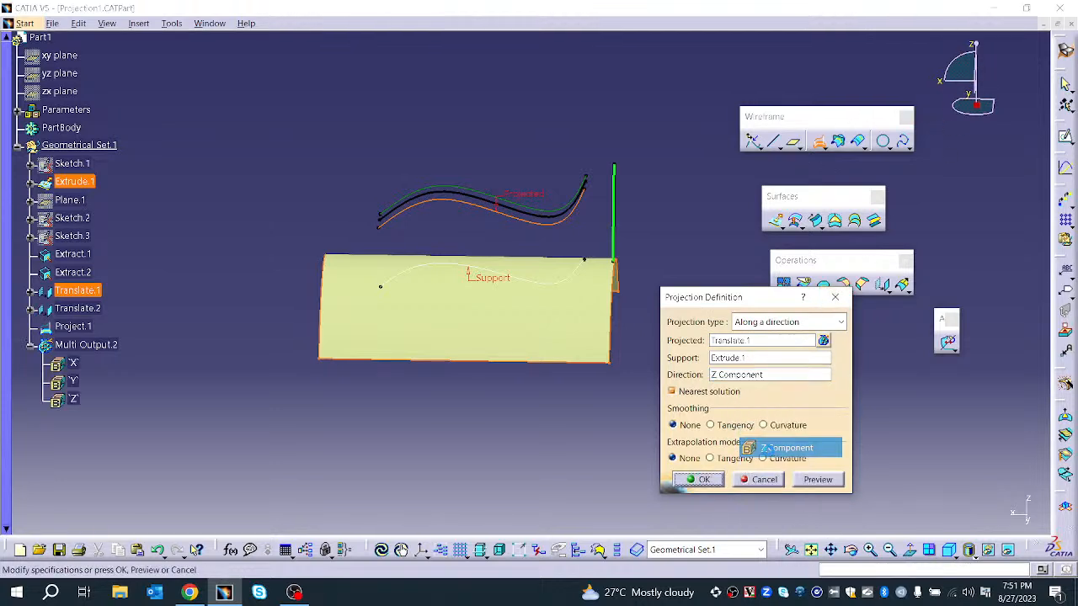
{"action": "left_click", "coordinate": [817, 480]}
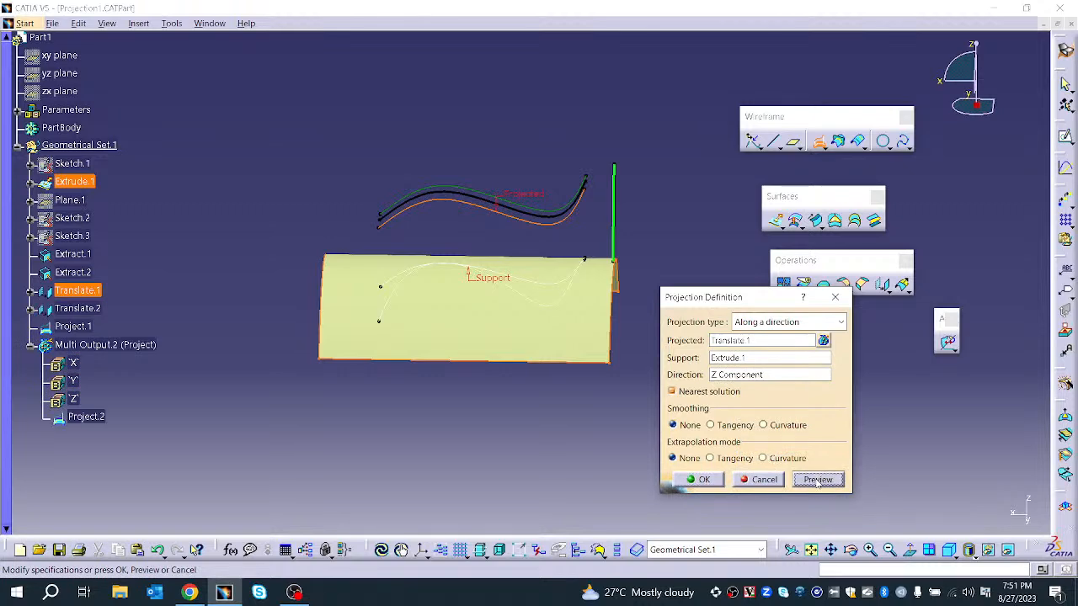
{"action": "middle_click_drag", "start_coordinate": [464, 416], "coordinate": [522, 341]}
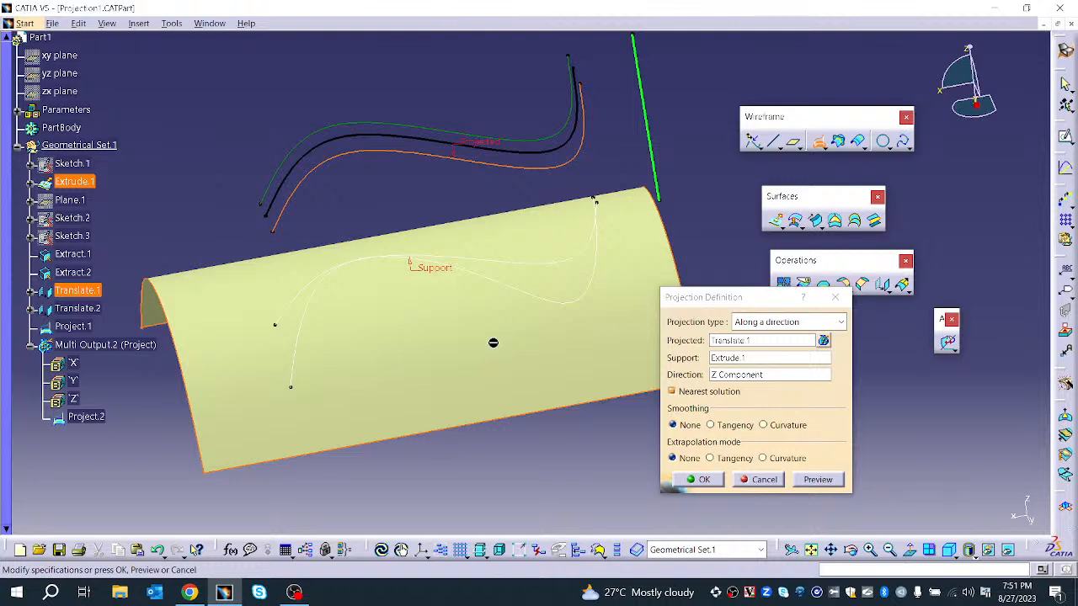
- Preview the directional projection with Curvature smoothing, then restore smoothing to None
{"action": "left_click", "coordinate": [777, 427]}
{"action": "left_click", "coordinate": [818, 516]}
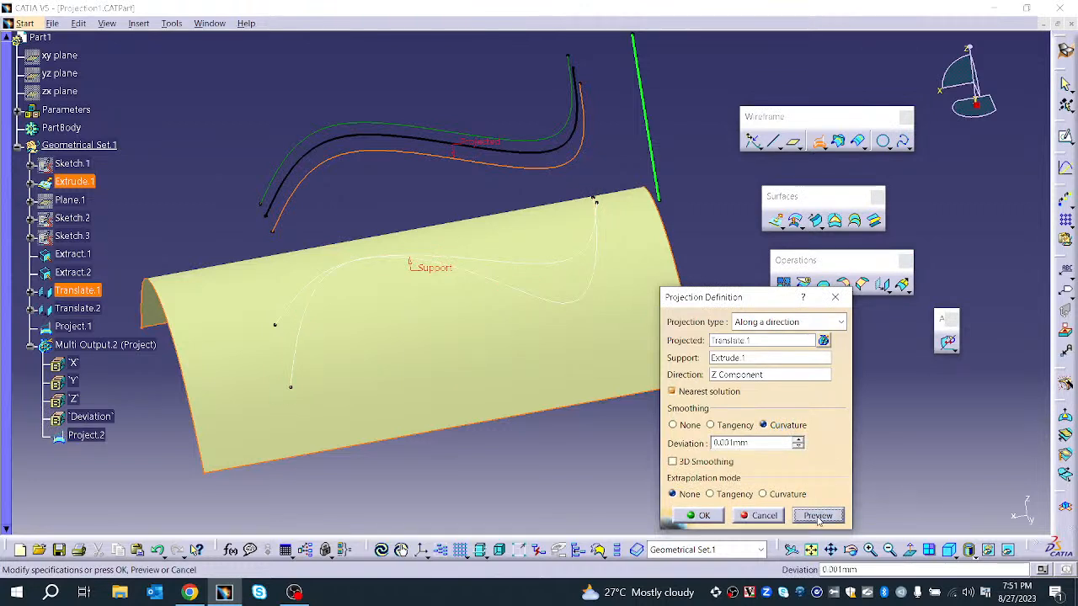
{"action": "left_click", "coordinate": [685, 425]}
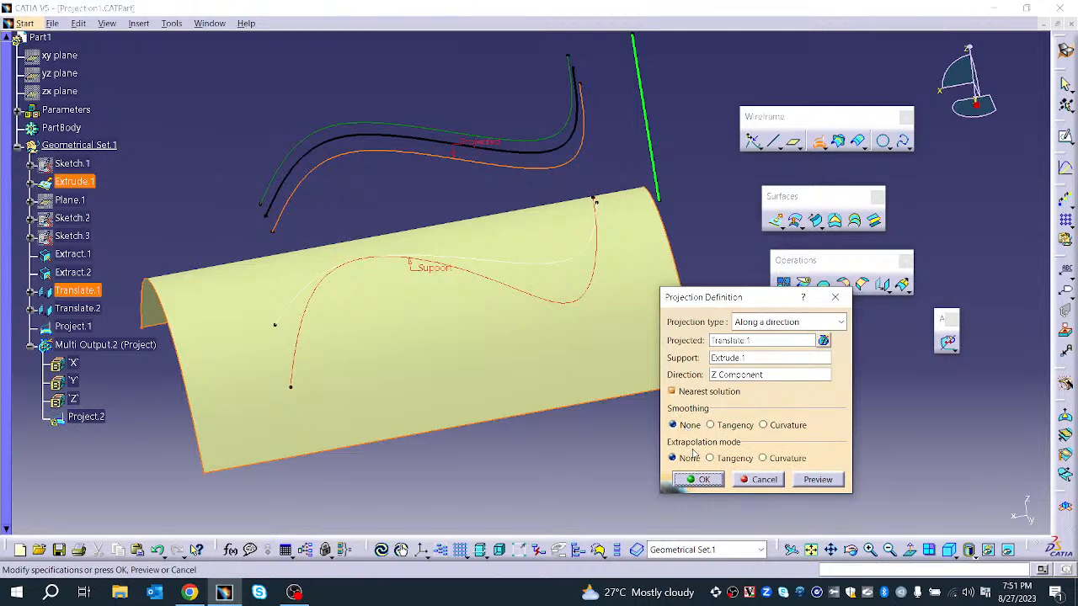
- Preview the directional projection with the Curvature extrapolation mode and inspect the extended curve on the surface
{"action": "left_click", "coordinate": [778, 459]}
{"action": "left_click", "coordinate": [818, 481]}
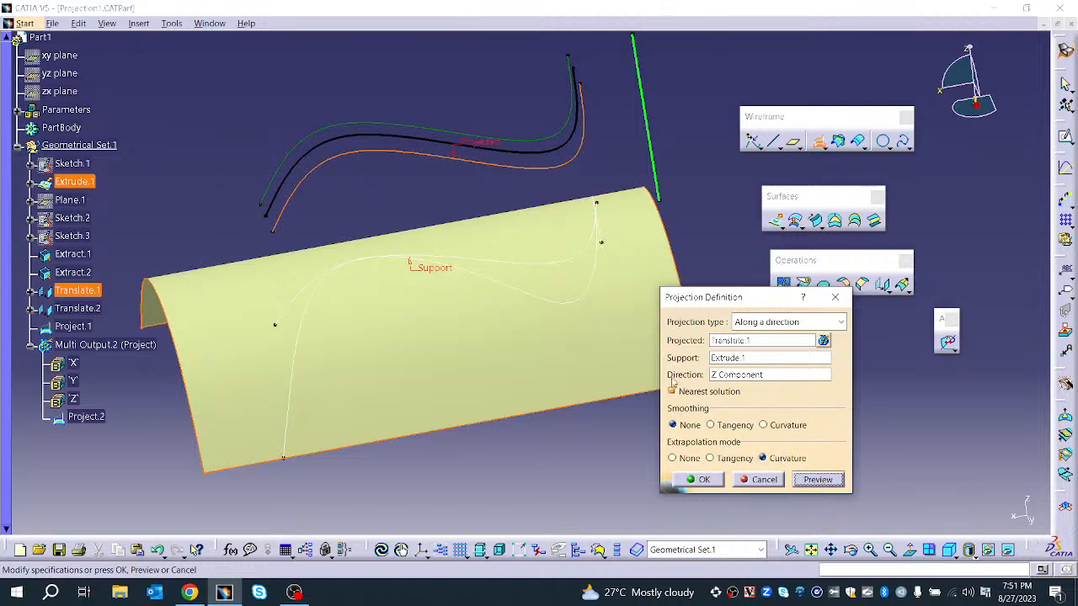
{"action": "middle_click_drag", "start_coordinate": [592, 289], "coordinate": [539, 299]}
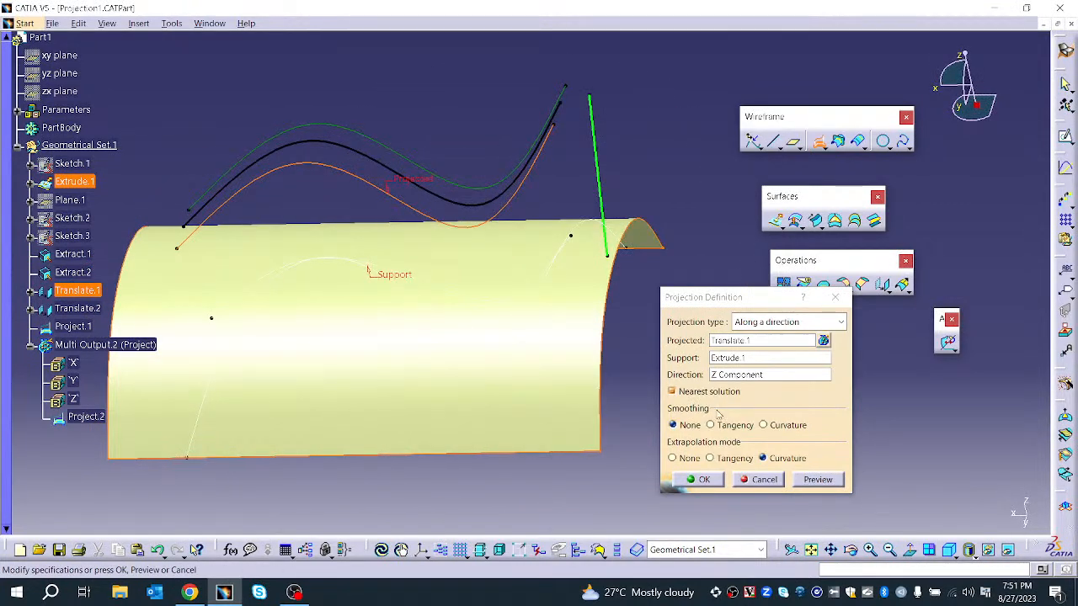
- Try the straight line Extract.2 as the projection direction with Curvature extrapolation still applied
{"action": "left_click", "coordinate": [719, 378]}
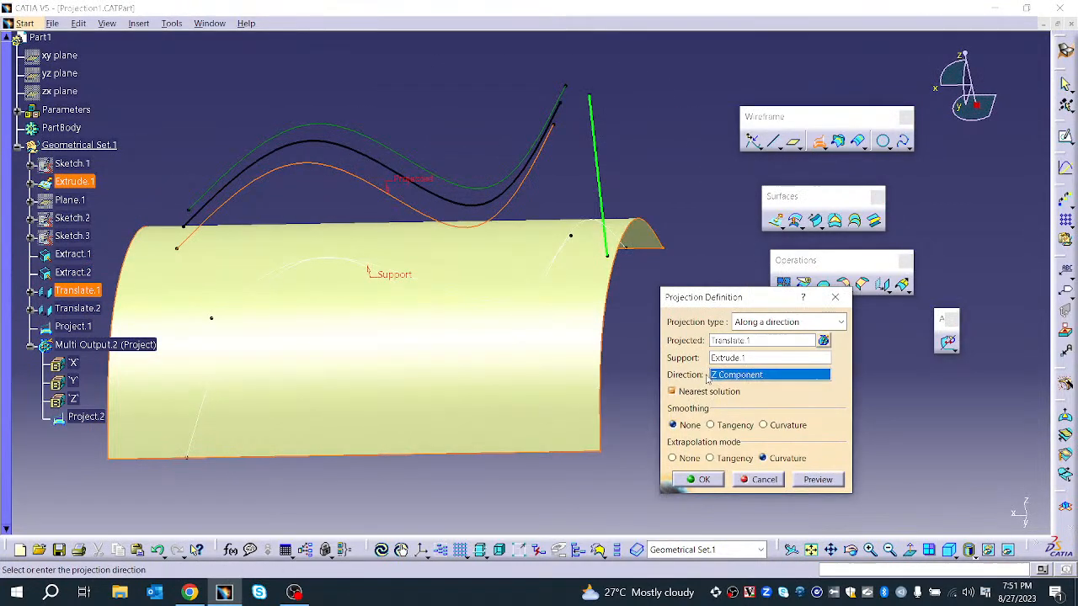
{"action": "left_click", "coordinate": [603, 165]}
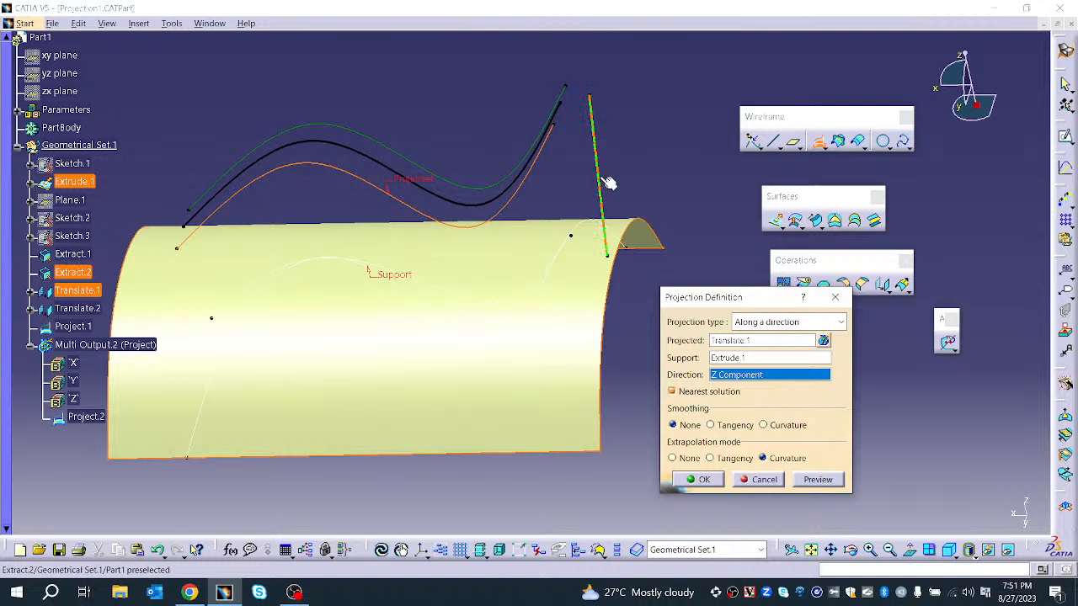
{"action": "left_click", "coordinate": [818, 479]}
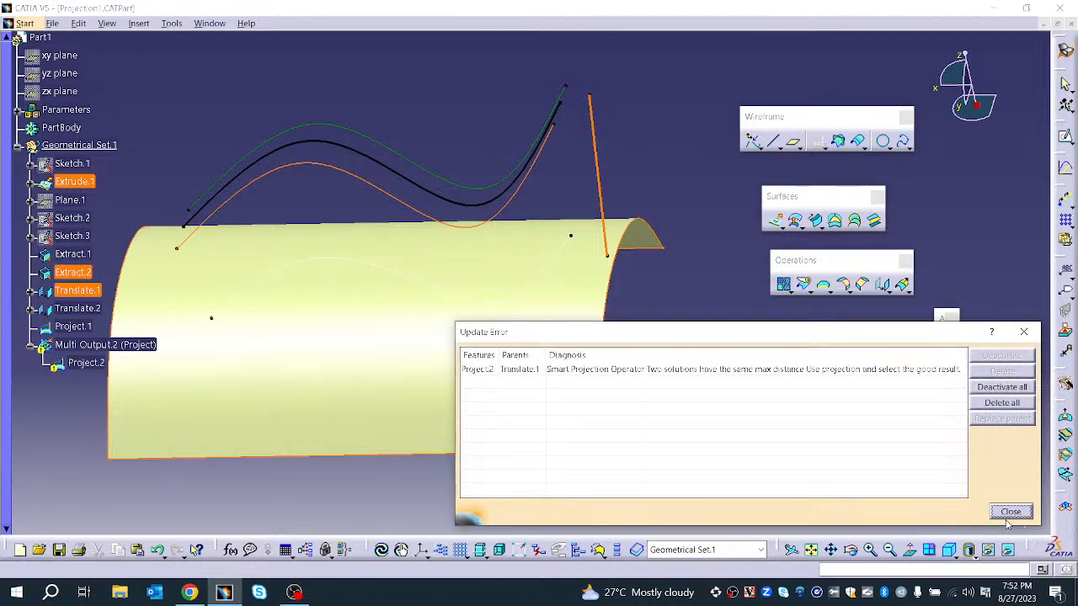
{"action": "left_click", "coordinate": [1011, 512]}
- Set the extrapolation mode to None, preview the projection along Extract.2 again and check the update diagnosis
{"action": "left_click", "coordinate": [672, 459]}
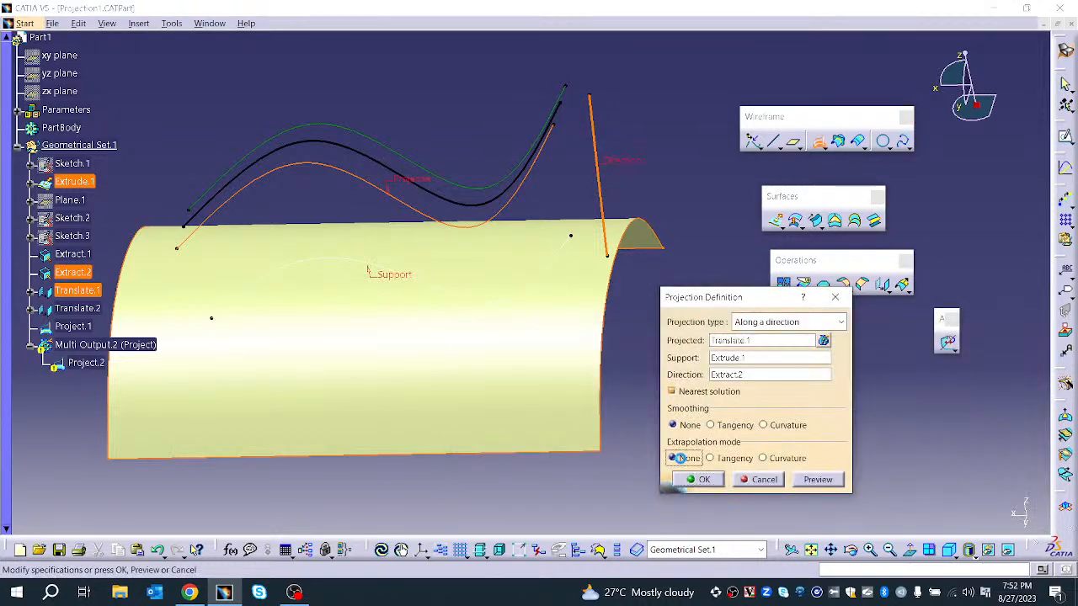
{"action": "left_click", "coordinate": [817, 479]}
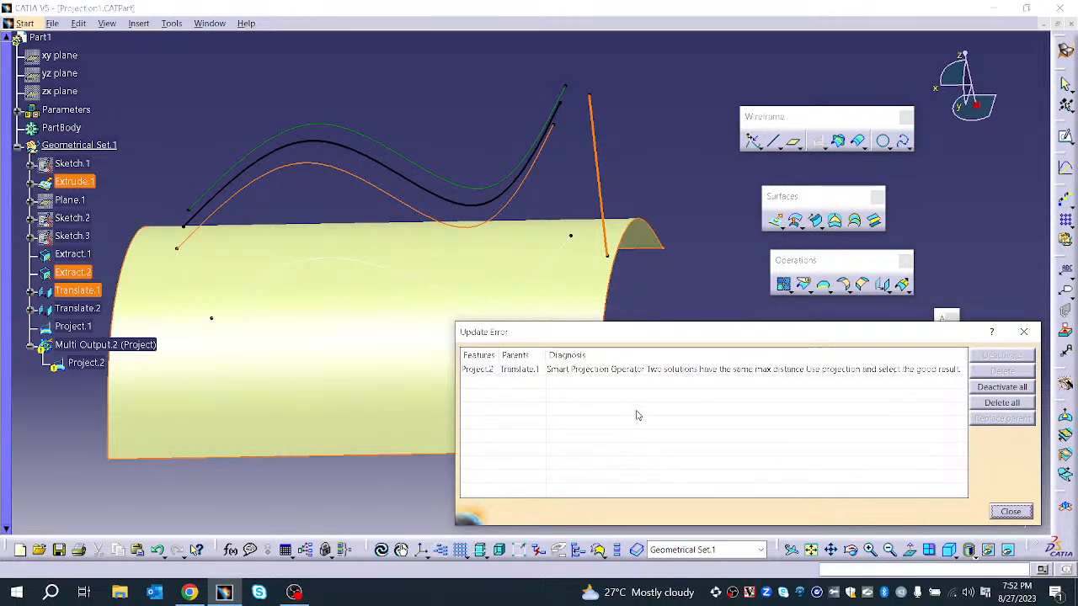
{"action": "left_click", "coordinate": [660, 371]}
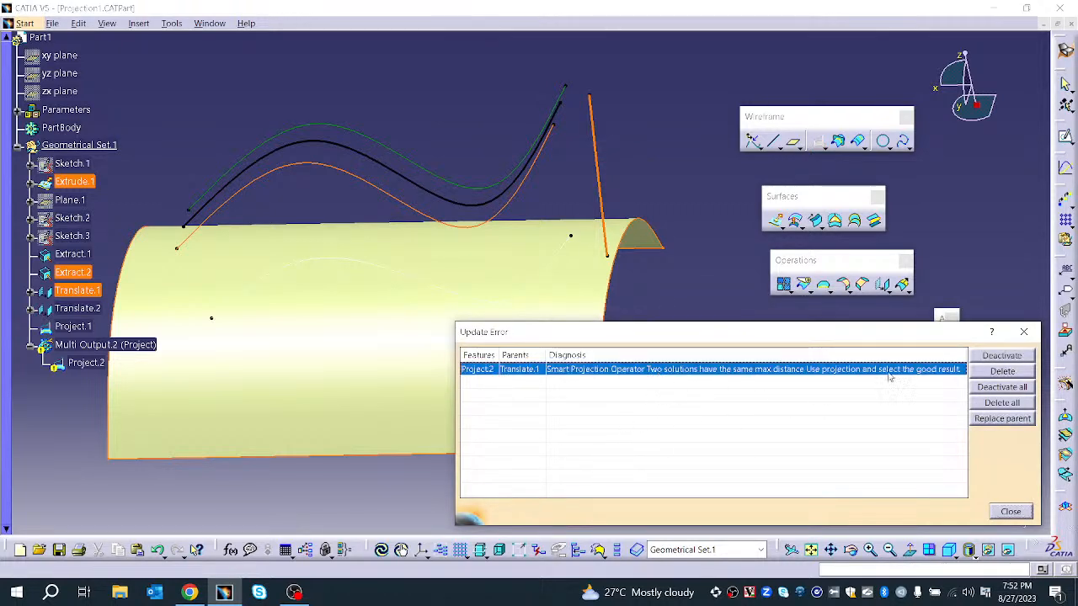
{"action": "left_click", "coordinate": [1024, 332]}
- Turn off Nearest solution and create the projection along Extract.2, cancelling the Near/Far definition for its sub-elements
{"action": "left_click", "coordinate": [701, 393]}
{"action": "left_click", "coordinate": [816, 482]}
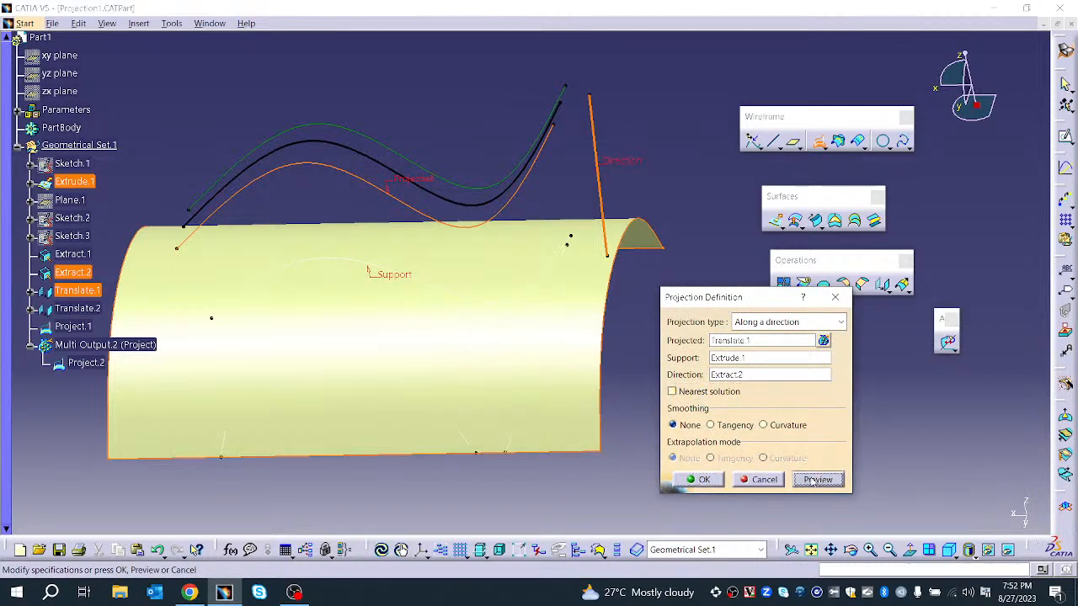
{"action": "left_click", "coordinate": [706, 481]}
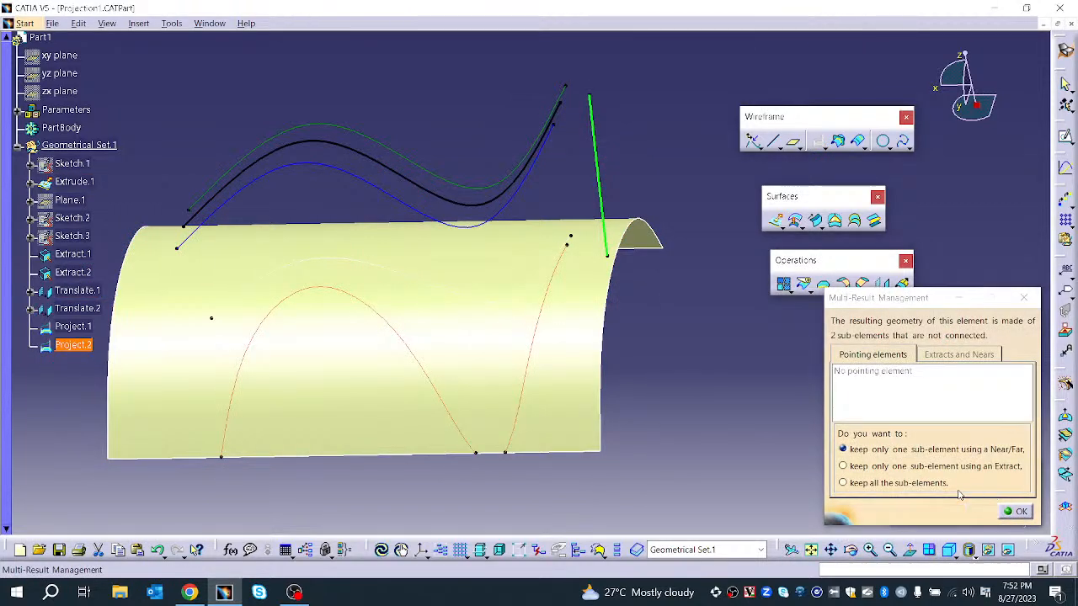
{"action": "left_click", "coordinate": [1018, 511]}
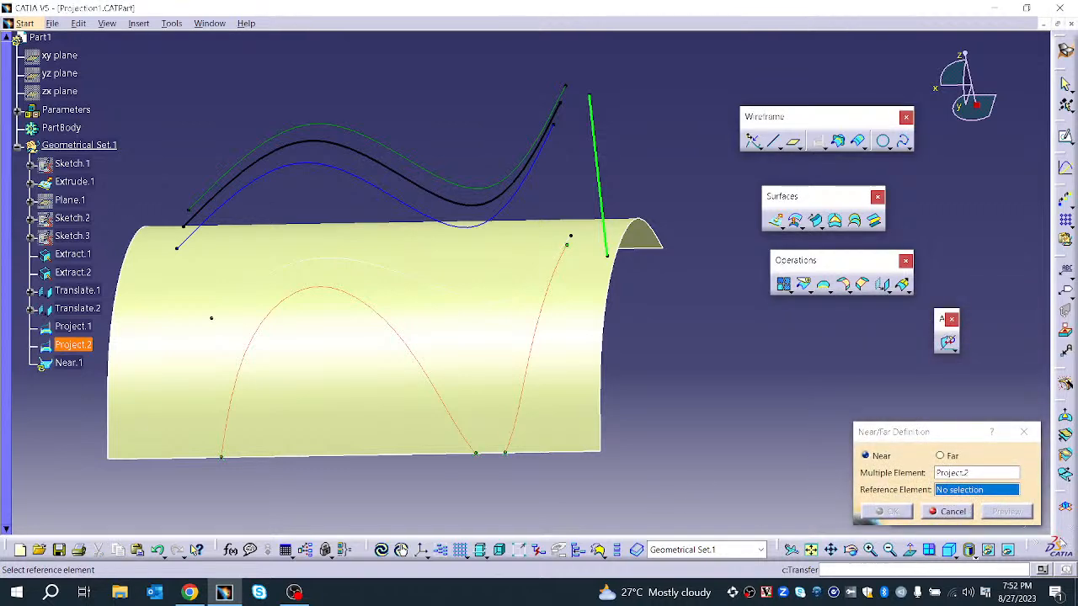
{"action": "left_click", "coordinate": [964, 514]}
{"action": "middle_click_drag", "start_coordinate": [698, 503], "coordinate": [609, 454]}
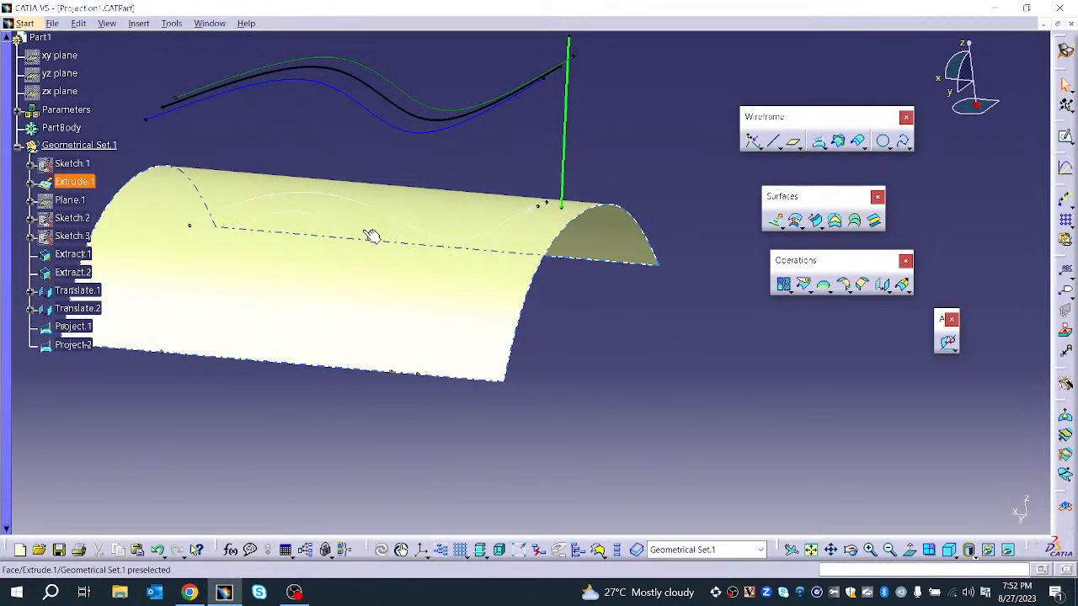
- Reopen the Project.2 definition, turn Nearest solution back on and preview the projection
{"action": "double_click", "coordinate": [358, 260]}
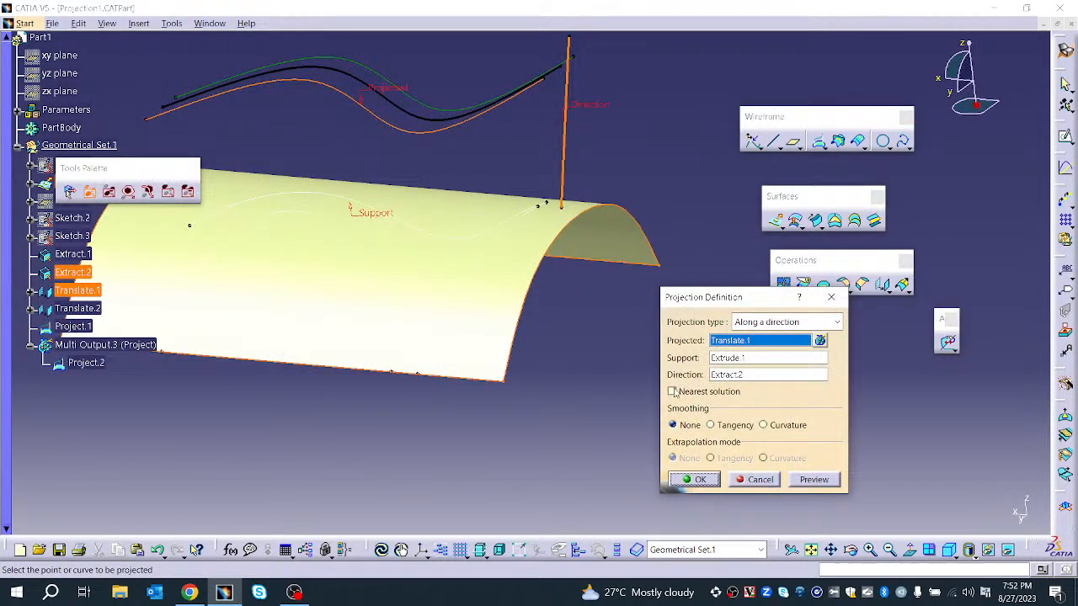
{"action": "left_click", "coordinate": [773, 479]}
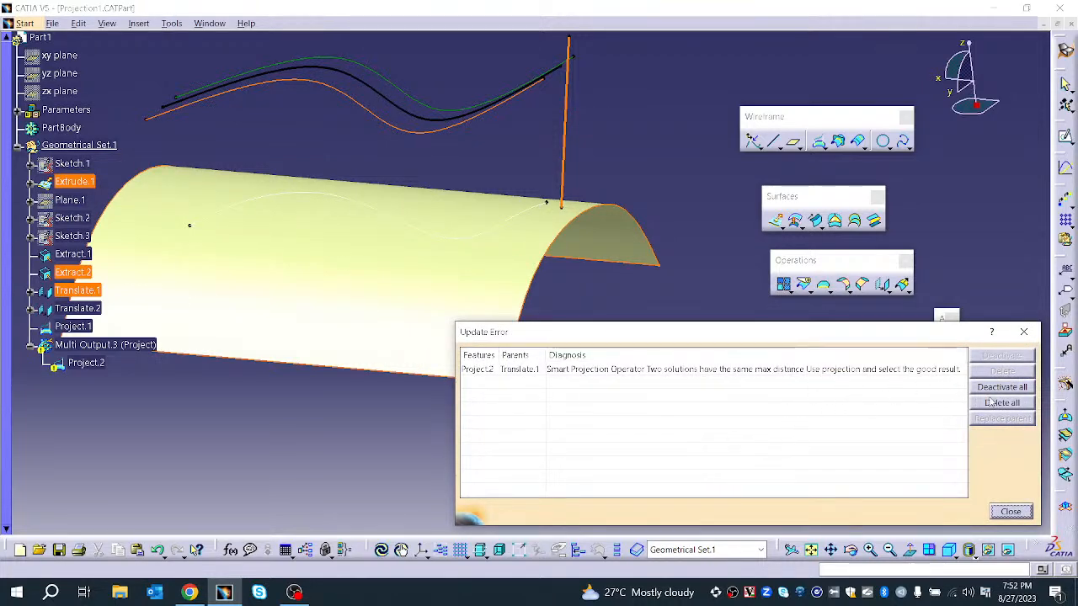
{"action": "left_click", "coordinate": [1009, 512]}
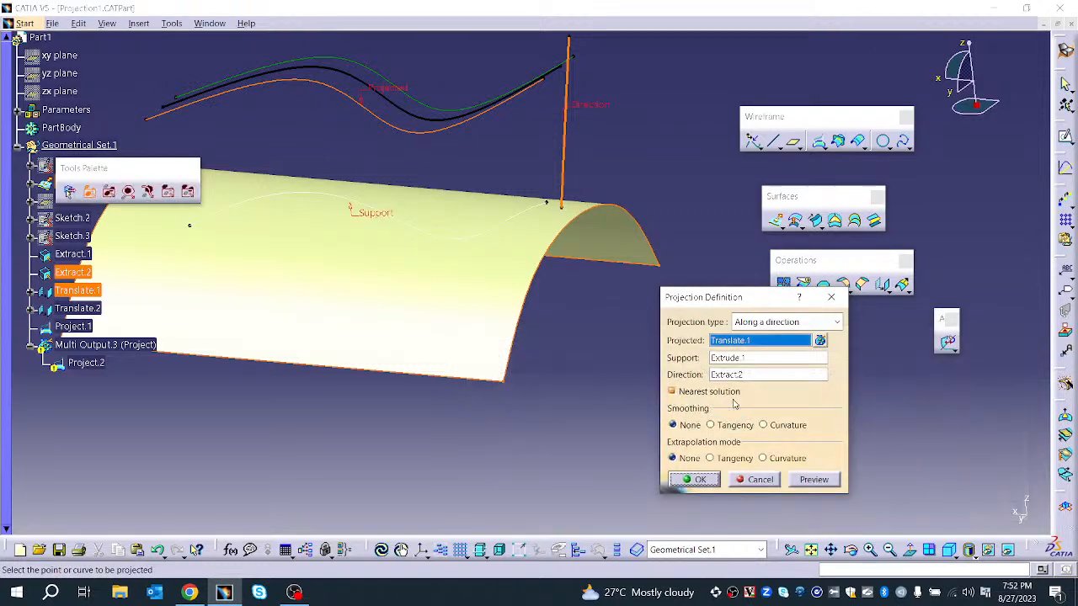
- Try X Component as the projection direction for Project.2 and preview it
{"action": "right_click", "coordinate": [726, 378]}
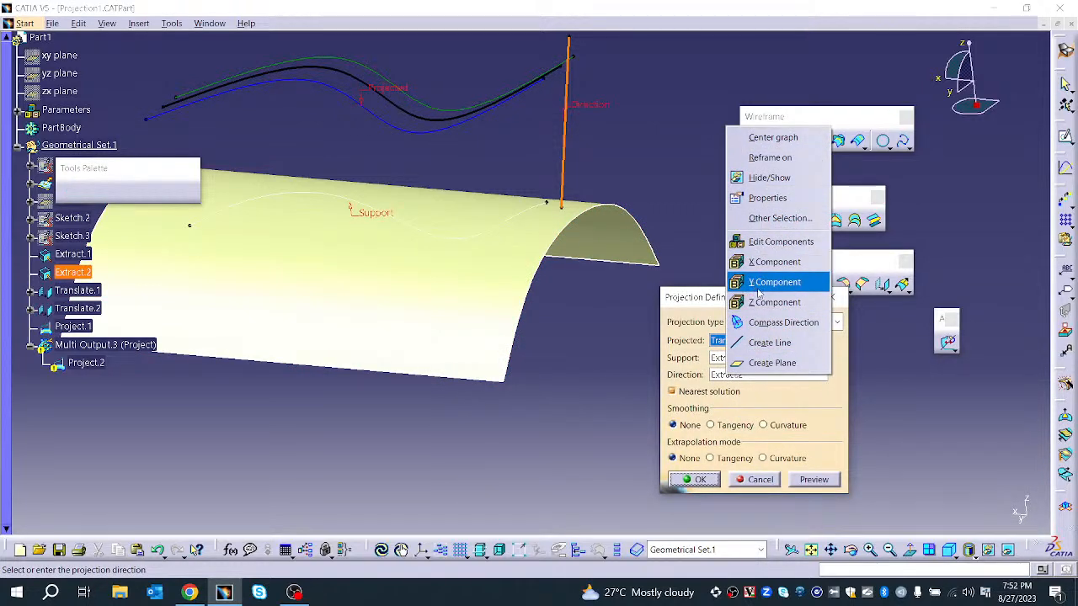
{"action": "left_click", "coordinate": [764, 290]}
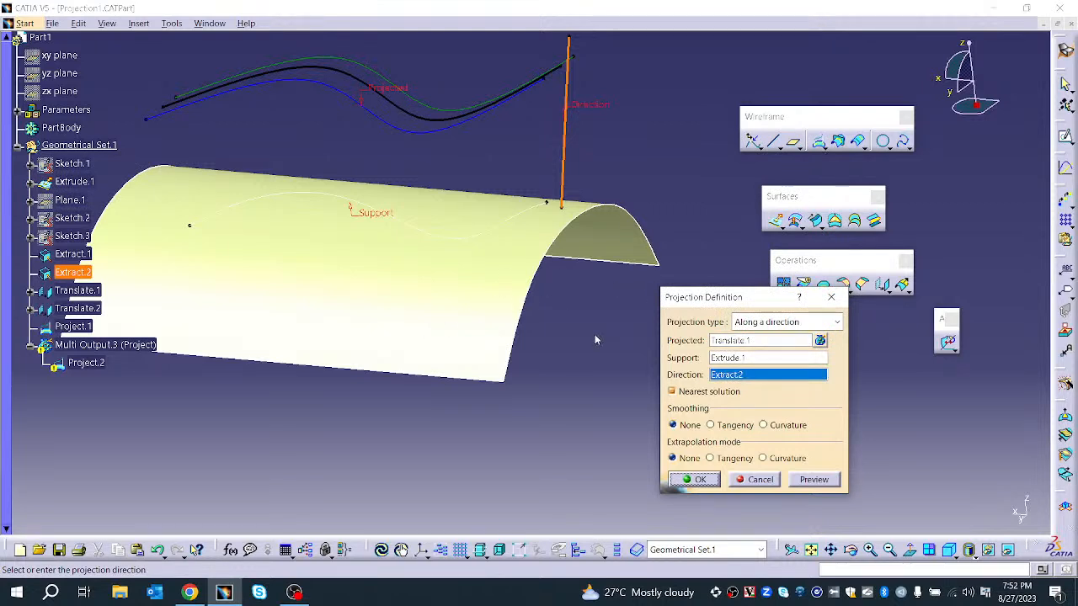
{"action": "right_click", "coordinate": [726, 378]}
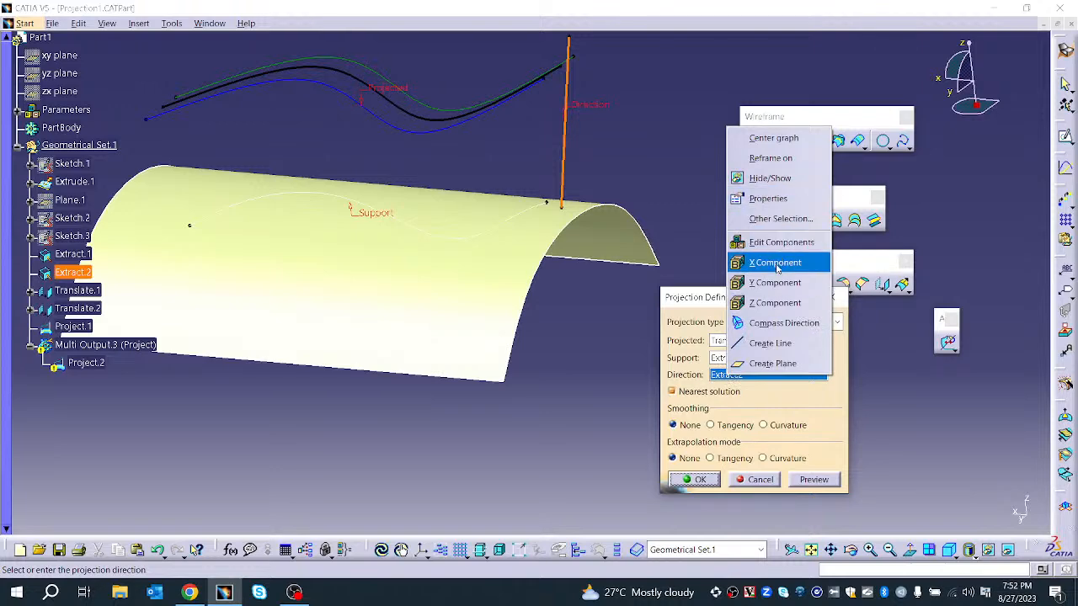
{"action": "left_click", "coordinate": [775, 263]}
{"action": "left_click", "coordinate": [810, 480]}
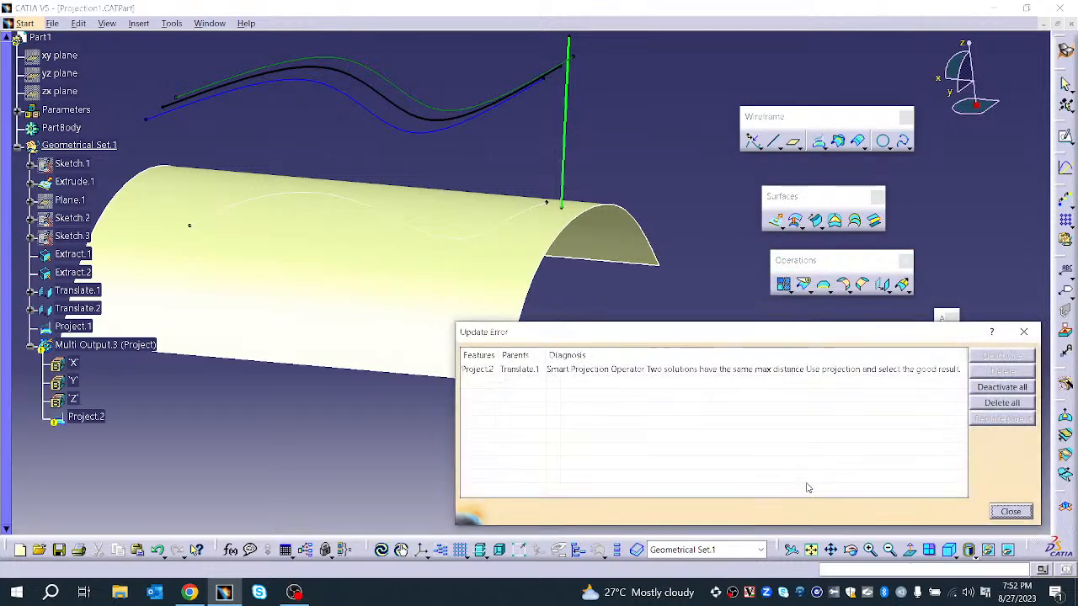
{"action": "left_click", "coordinate": [1027, 333]}
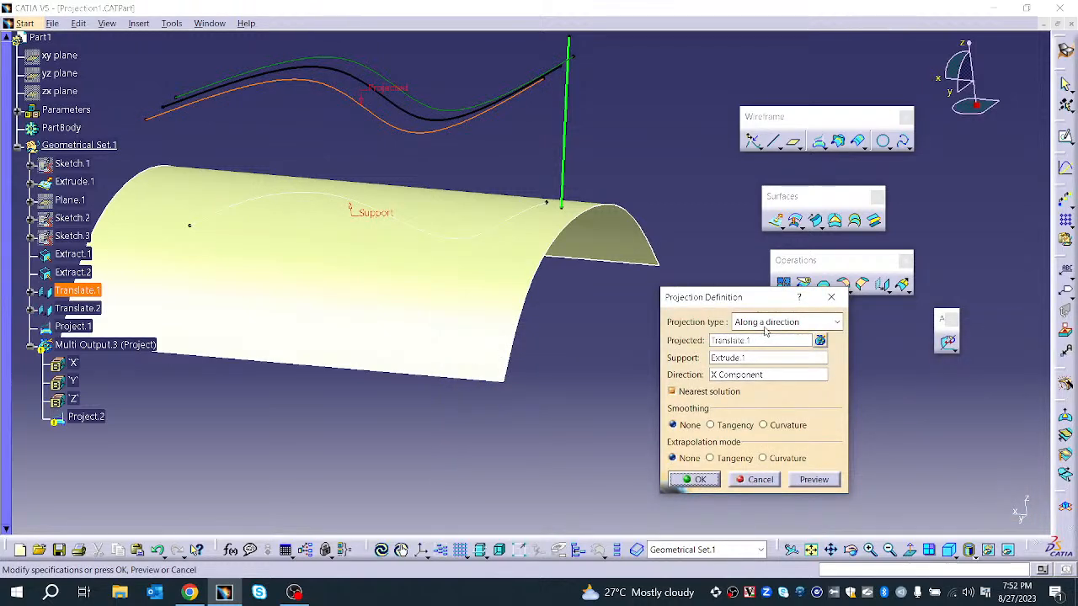
- Try Y Component as the projection direction for Project.2 and preview it
{"action": "right_click", "coordinate": [749, 376]}
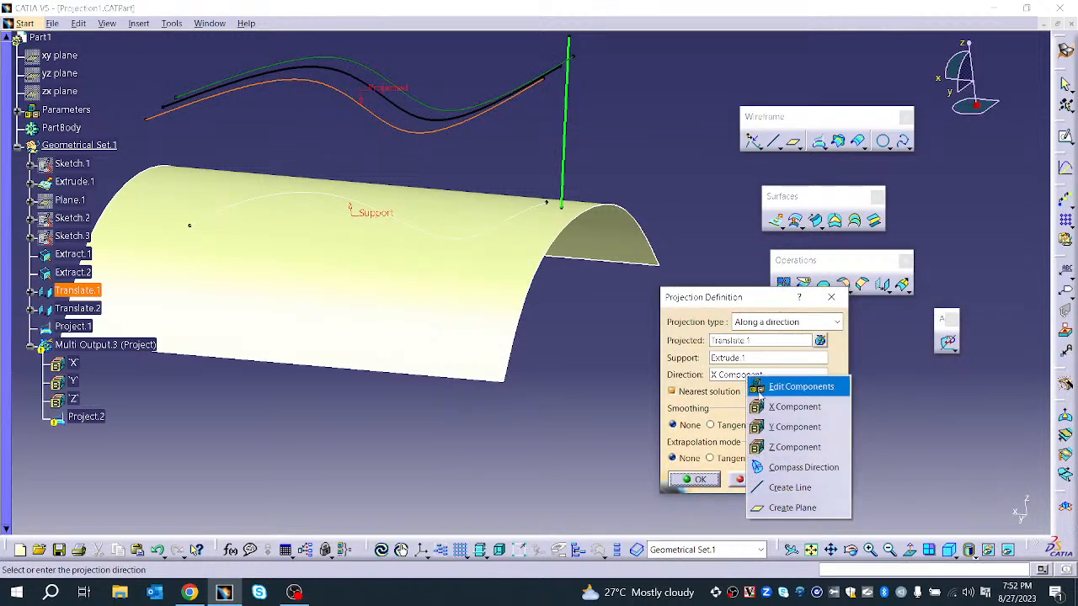
{"action": "left_click", "coordinate": [776, 428]}
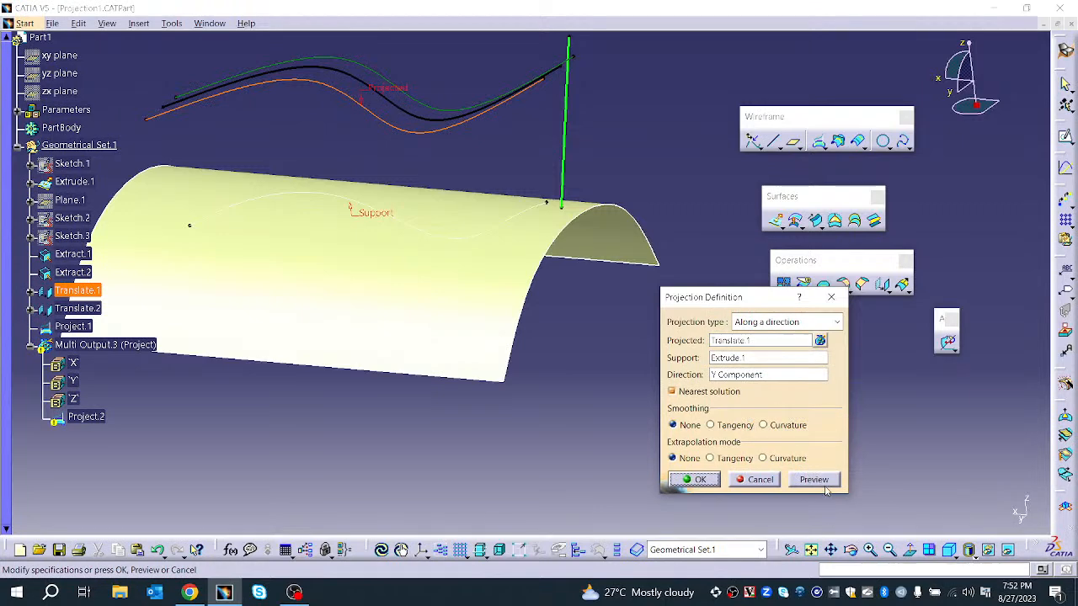
{"action": "left_click", "coordinate": [821, 480]}
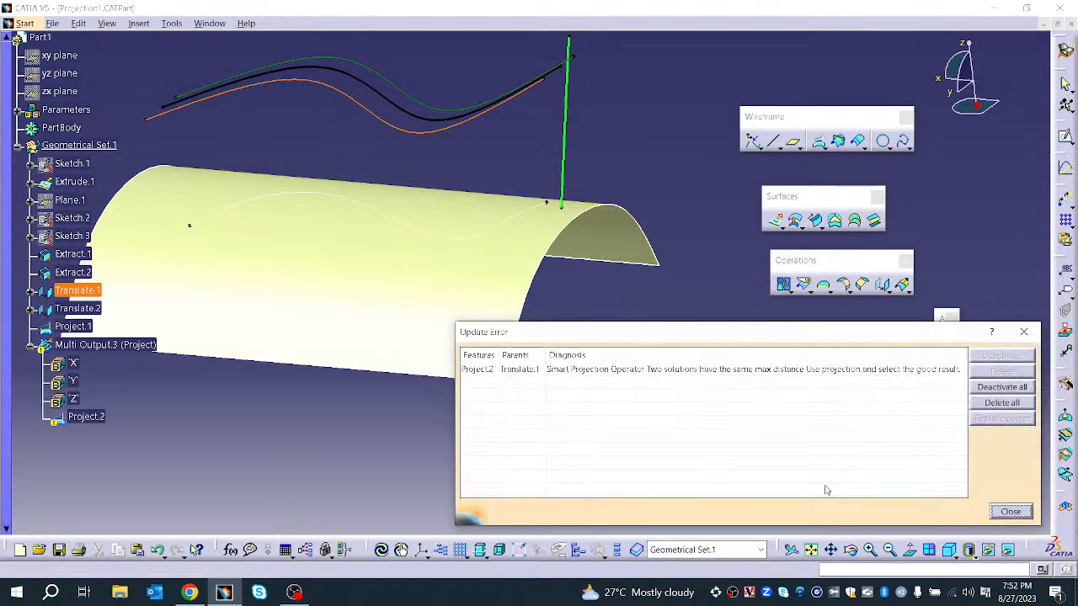
{"action": "left_click", "coordinate": [1011, 511]}
- Set the direction of Project.2 to Z Component, apply the edit and inspect both projected curves on the surface
{"action": "right_click", "coordinate": [758, 379]}
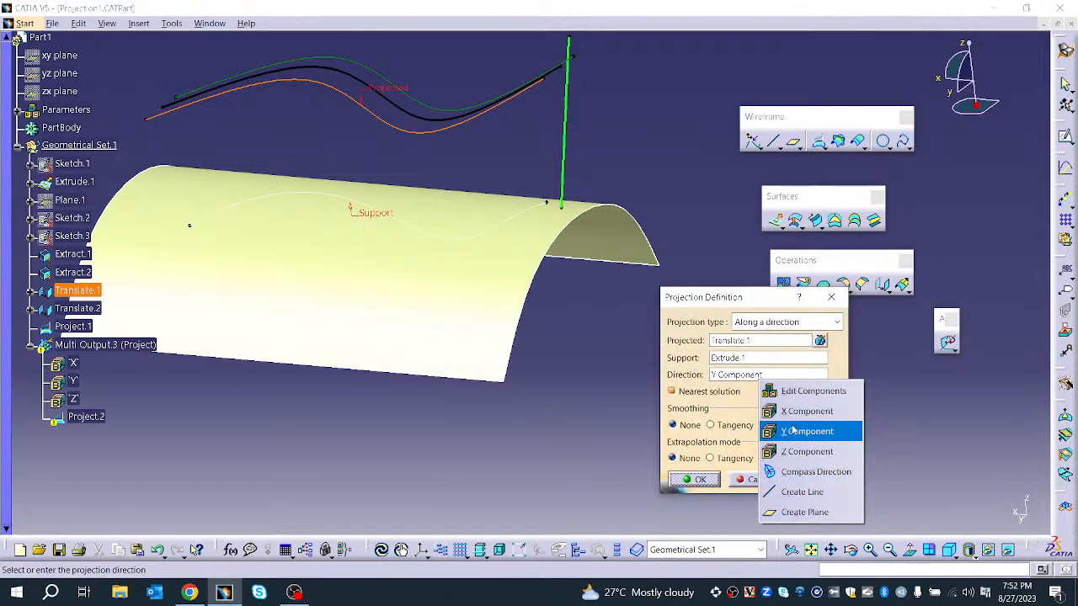
{"action": "left_click", "coordinate": [805, 452]}
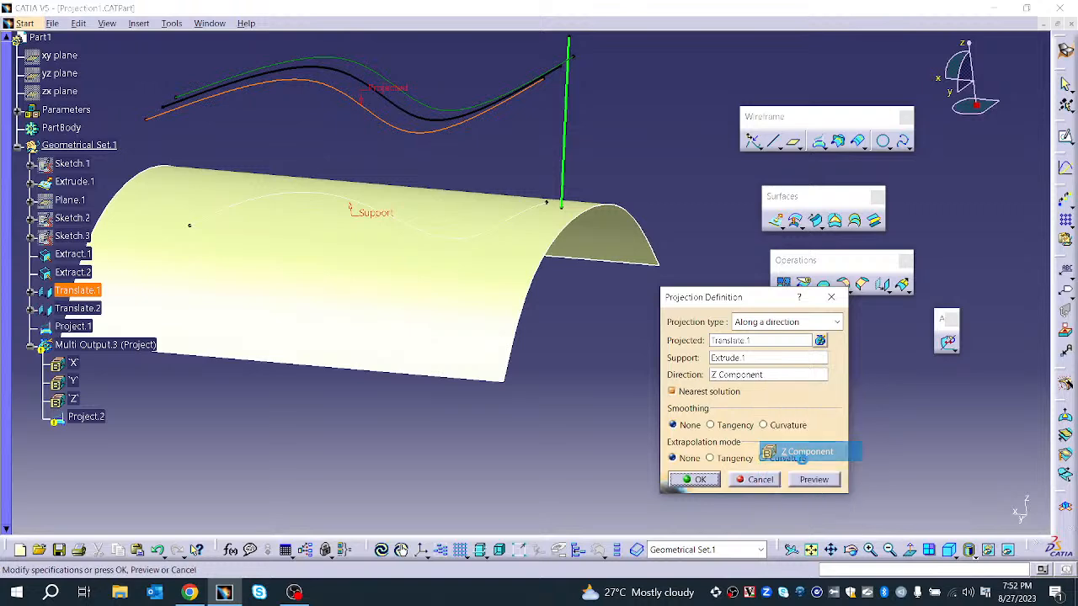
{"action": "left_click", "coordinate": [711, 482]}
{"action": "middle_click_drag", "start_coordinate": [637, 443], "coordinate": [572, 446]}
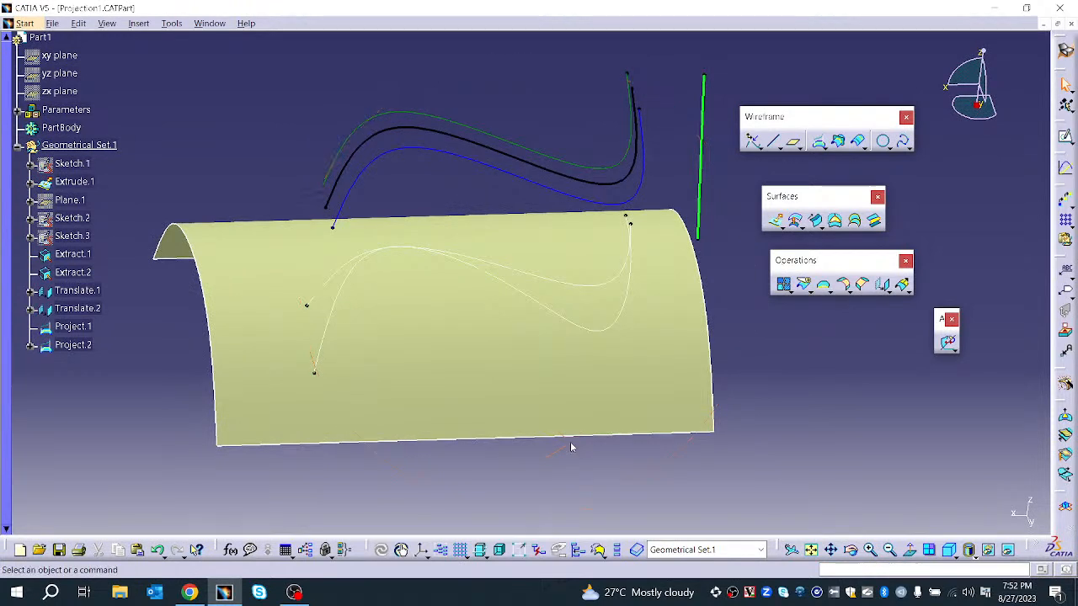
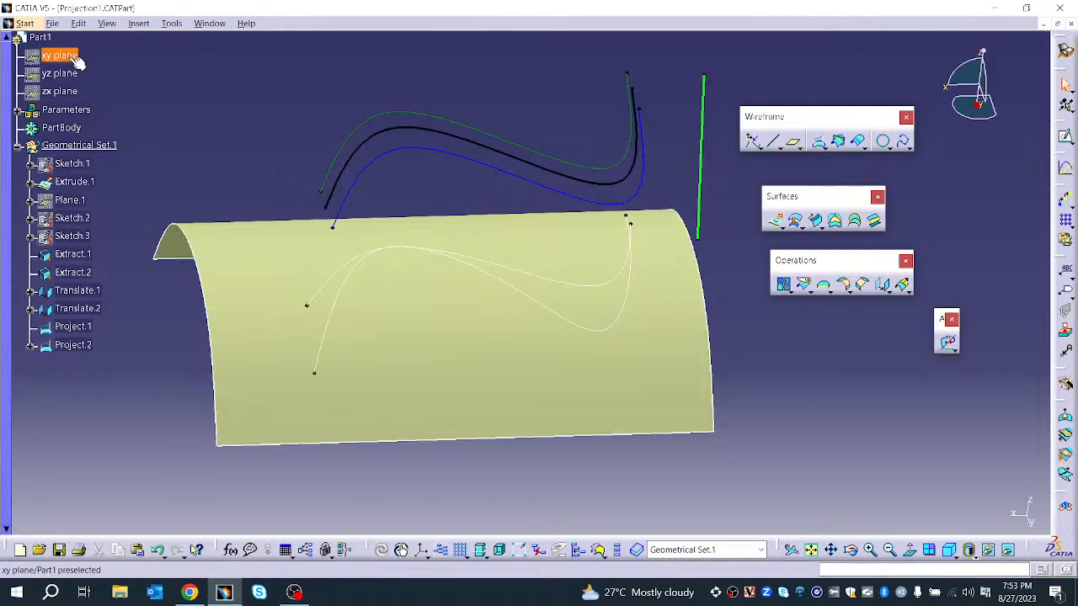
{"action": "left_click", "coordinate": [53, 23]}
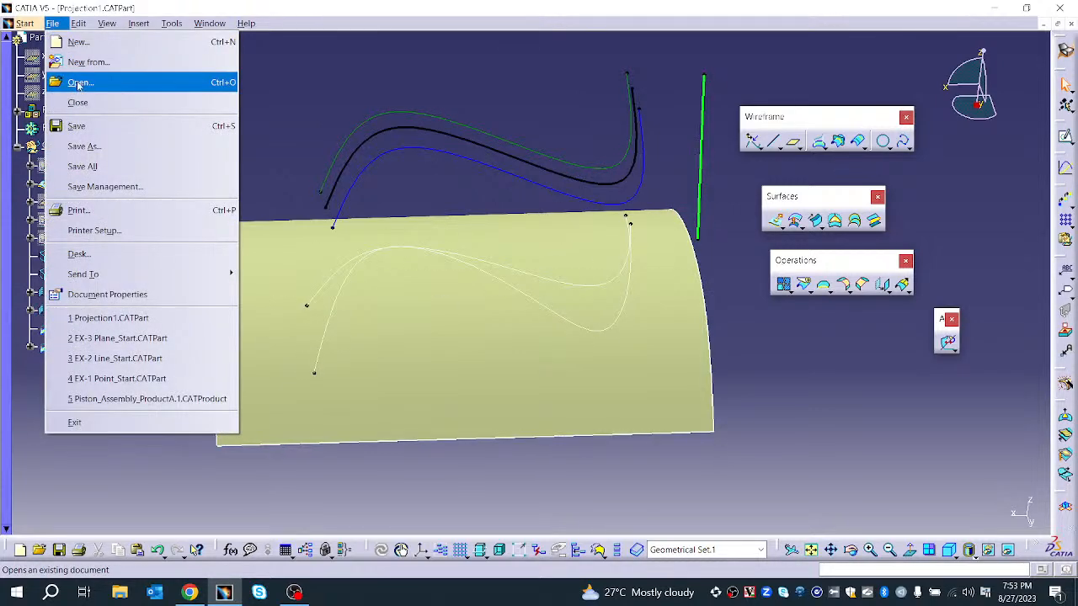
{"action": "left_click", "coordinate": [77, 84]}
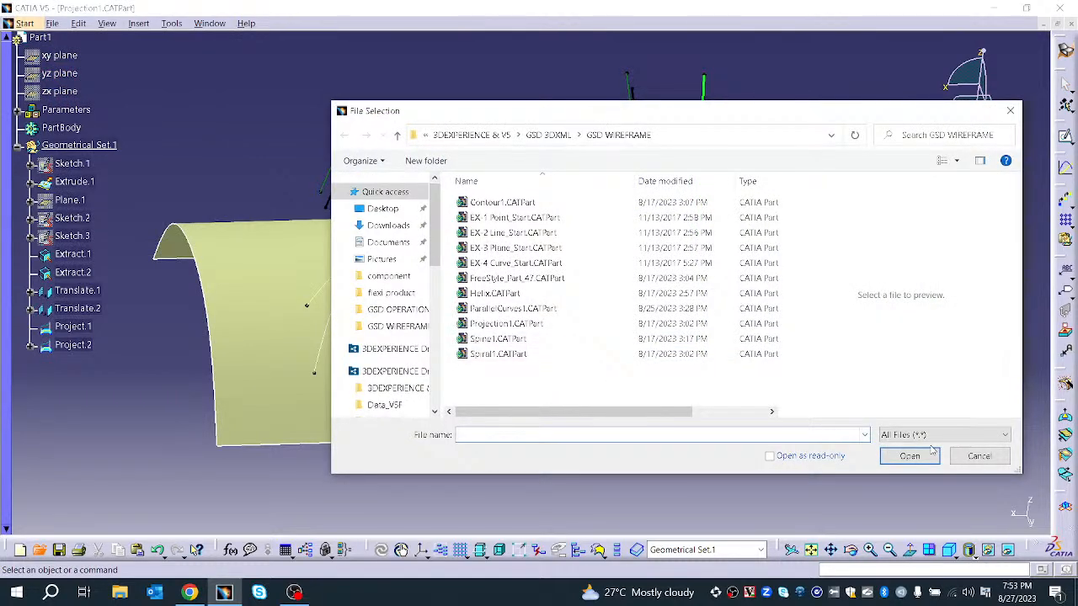
{"action": "left_click", "coordinate": [979, 456]}
- Show the hidden xy, yz and zx reference planes
{"action": "middle_click_drag", "start_coordinate": [350, 374], "coordinate": [418, 412]}
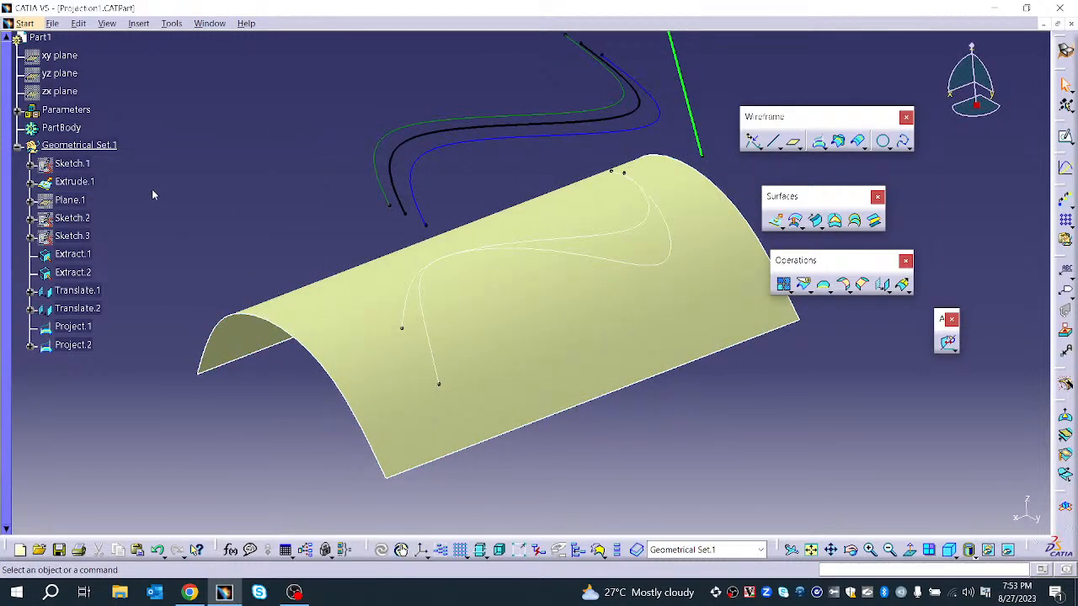
{"action": "right_click", "coordinate": [65, 57]}
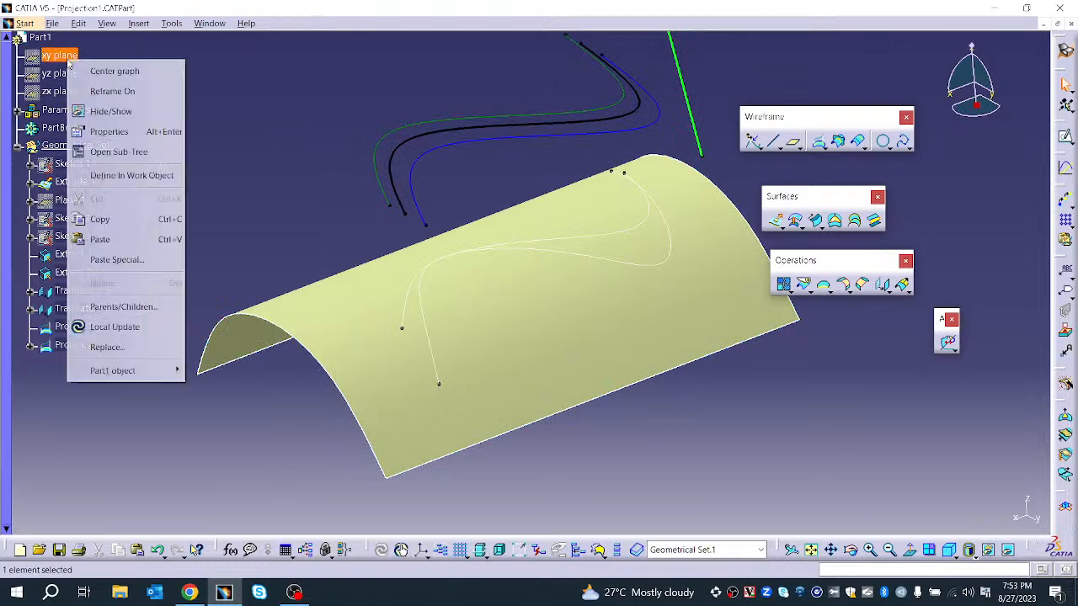
{"action": "left_click", "coordinate": [105, 119]}
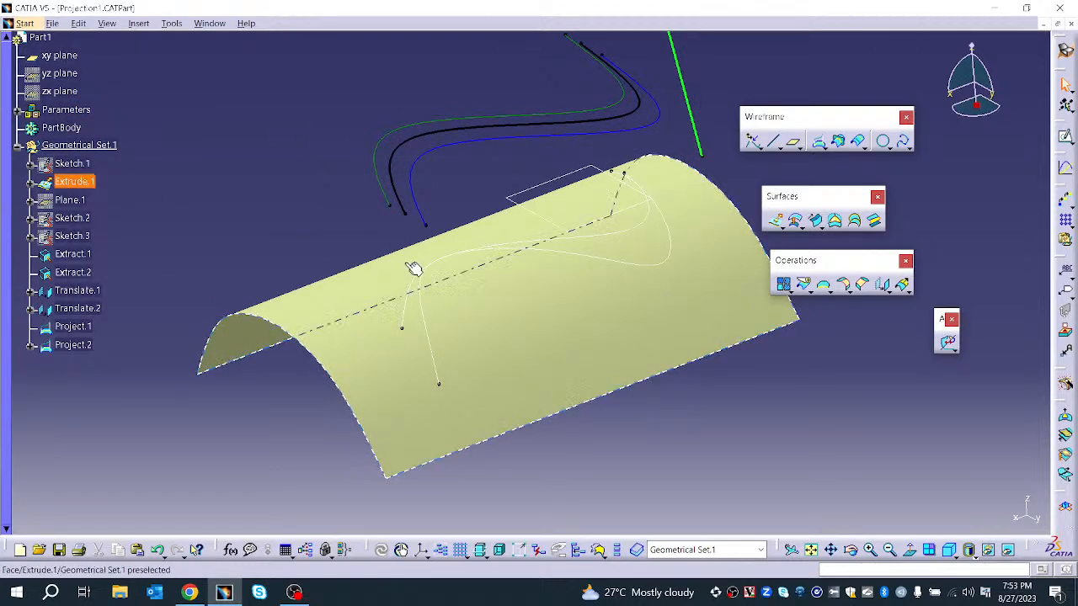
{"action": "right_click", "coordinate": [53, 74]}
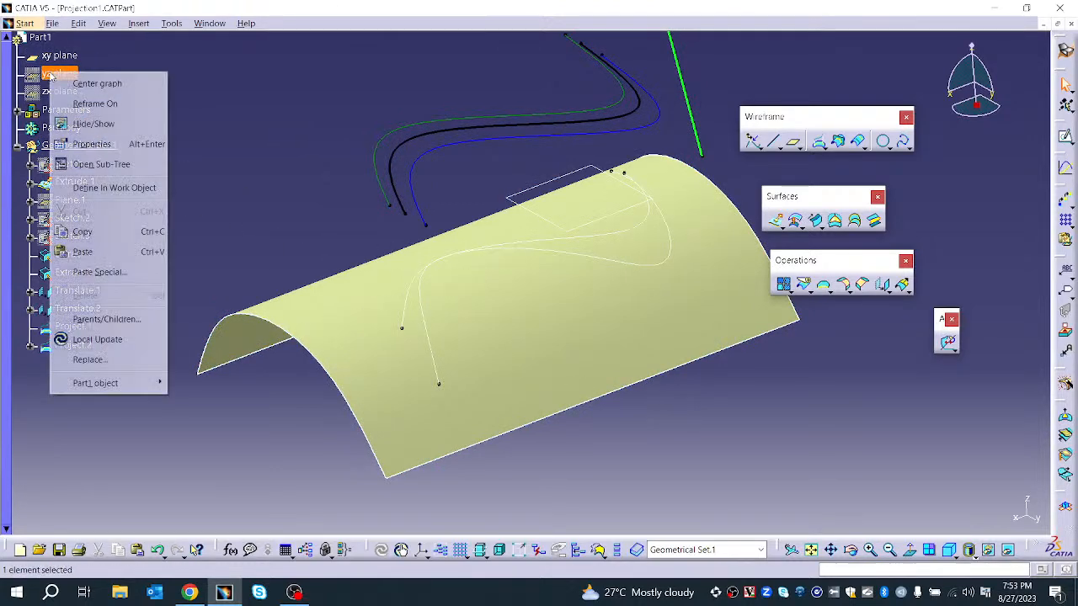
{"action": "left_click", "coordinate": [101, 125]}
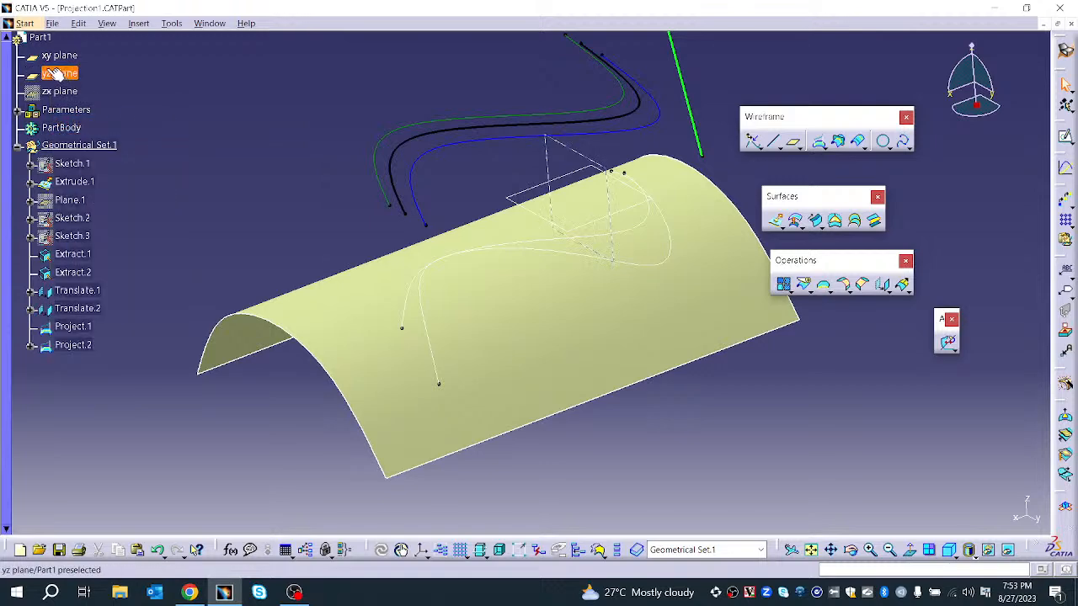
{"action": "right_click", "coordinate": [59, 91]}
{"action": "left_click", "coordinate": [104, 142]}
- Hide the xy plane again, leaving only the two vertical reference planes displayed
{"action": "right_click", "coordinate": [57, 55]}
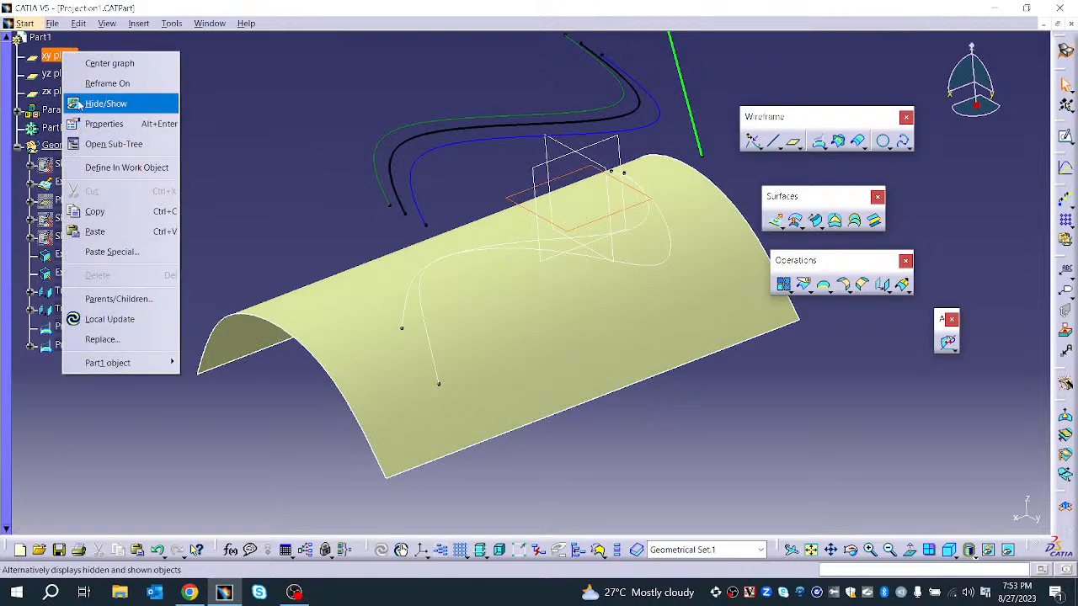
{"action": "left_click", "coordinate": [75, 103]}
{"action": "left_click", "coordinate": [443, 320]}
{"action": "middle_click_drag", "start_coordinate": [446, 318], "coordinate": [474, 330]}
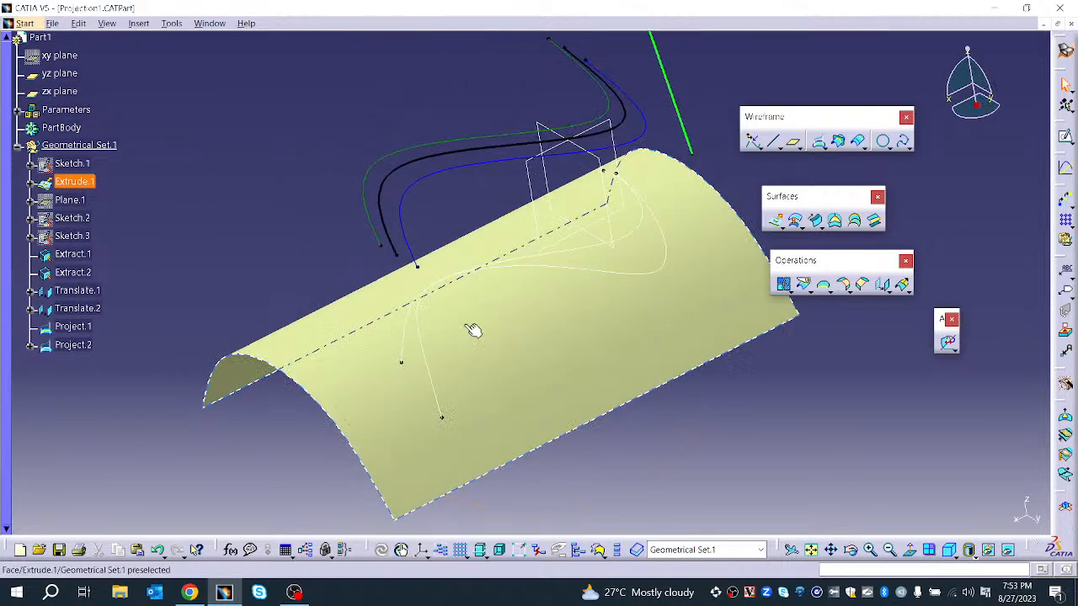
- Hide the projected curves Project.1 and Project.2
{"action": "left_click", "coordinate": [72, 327]}
{"action": "right_click", "coordinate": [66, 327]}
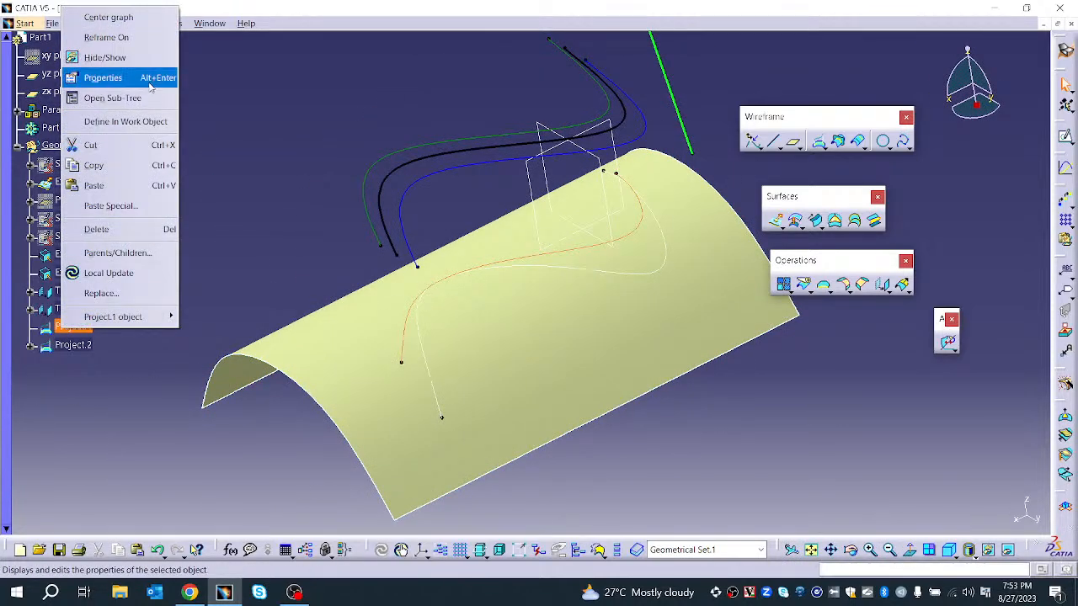
{"action": "left_click", "coordinate": [126, 58]}
{"action": "left_click", "coordinate": [73, 345]}
{"action": "right_click", "coordinate": [76, 345]}
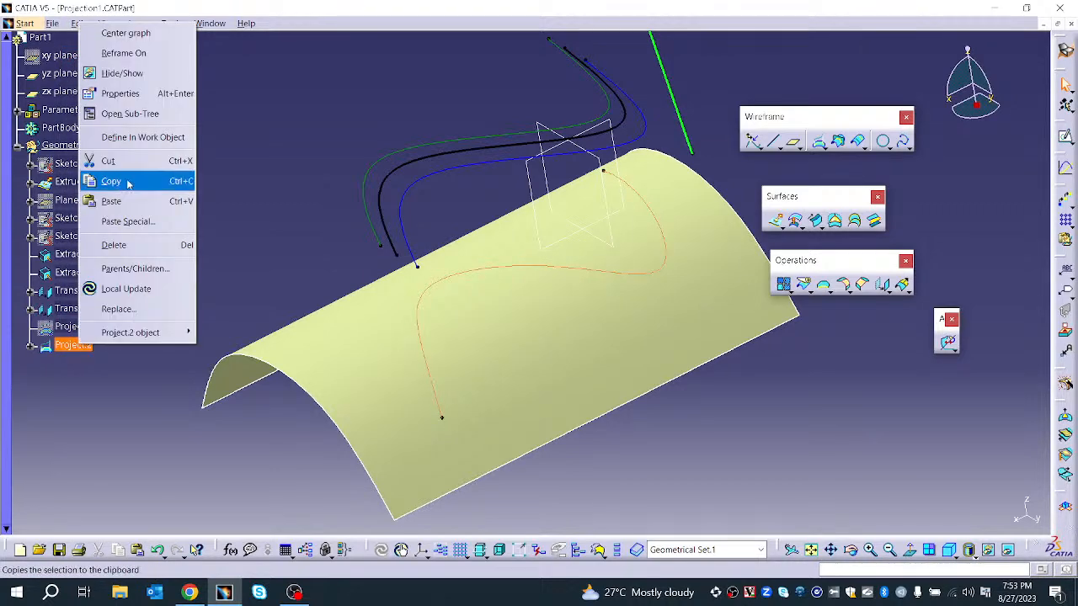
{"action": "left_click", "coordinate": [131, 82]}
{"action": "left_click", "coordinate": [443, 349]}
- Create a plane offset 85 mm from the zx plane
{"action": "middle_click_drag", "start_coordinate": [443, 348], "coordinate": [662, 168], "text": "ctrl"}
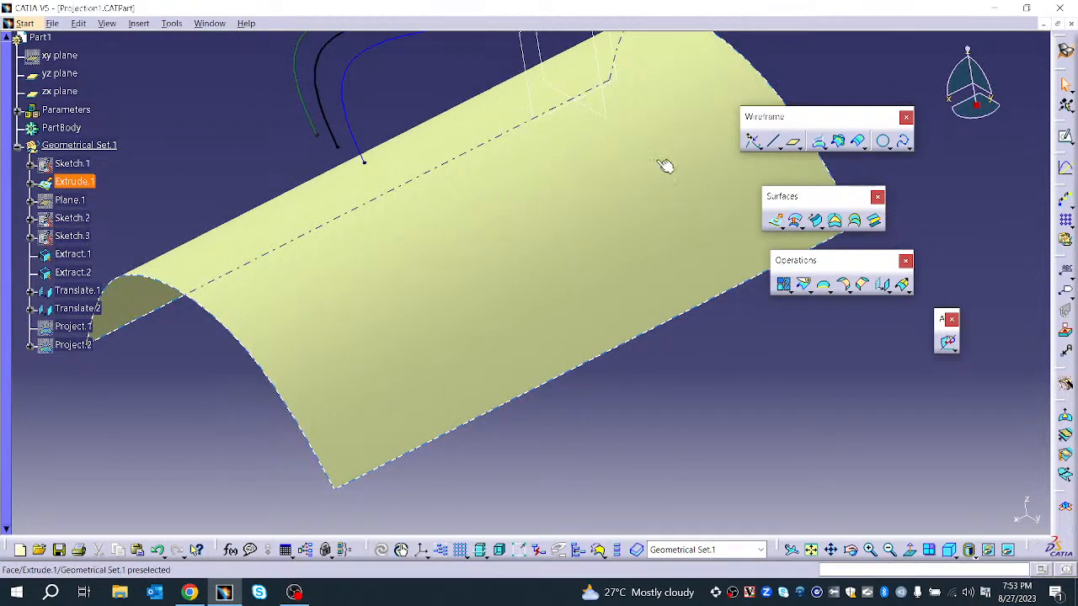
{"action": "middle_click_drag", "start_coordinate": [713, 281], "coordinate": [413, 344]}
{"action": "middle_click_drag", "start_coordinate": [610, 309], "coordinate": [614, 297]}
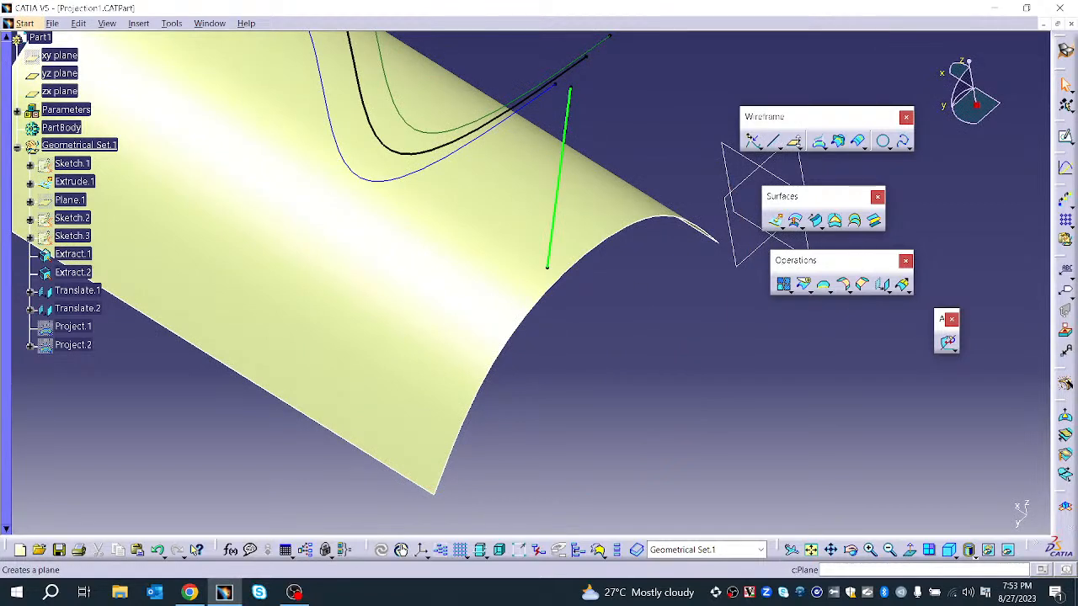
{"action": "left_click", "coordinate": [795, 143]}
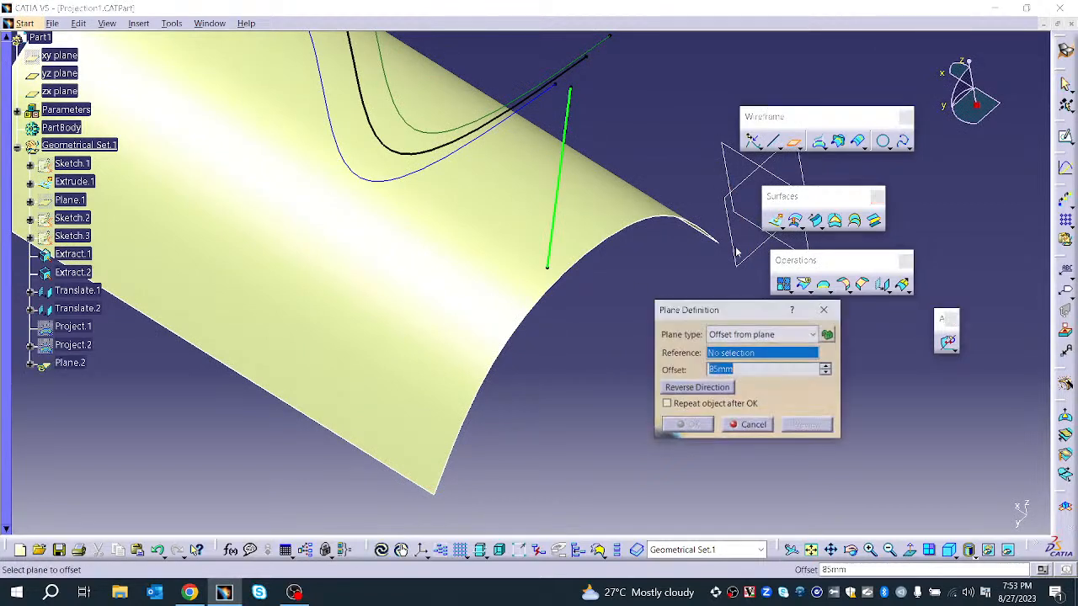
{"action": "left_click", "coordinate": [792, 244]}
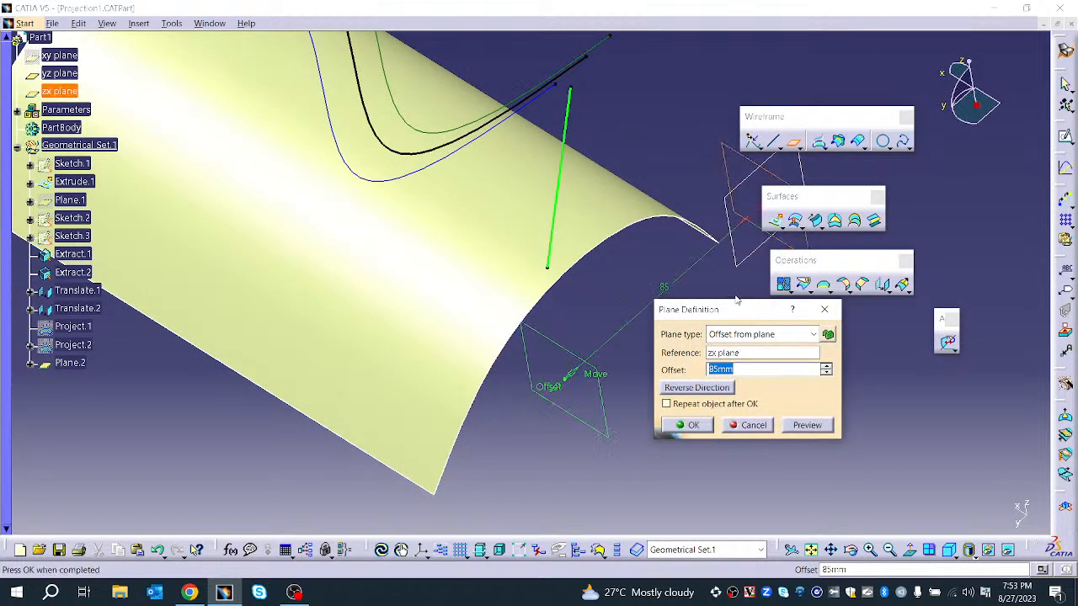
{"action": "left_click", "coordinate": [686, 425]}
- Create a second plane offset 85 mm from the yz plane
{"action": "middle_click_drag", "start_coordinate": [621, 435], "coordinate": [606, 370]}
{"action": "left_click", "coordinate": [794, 143]}
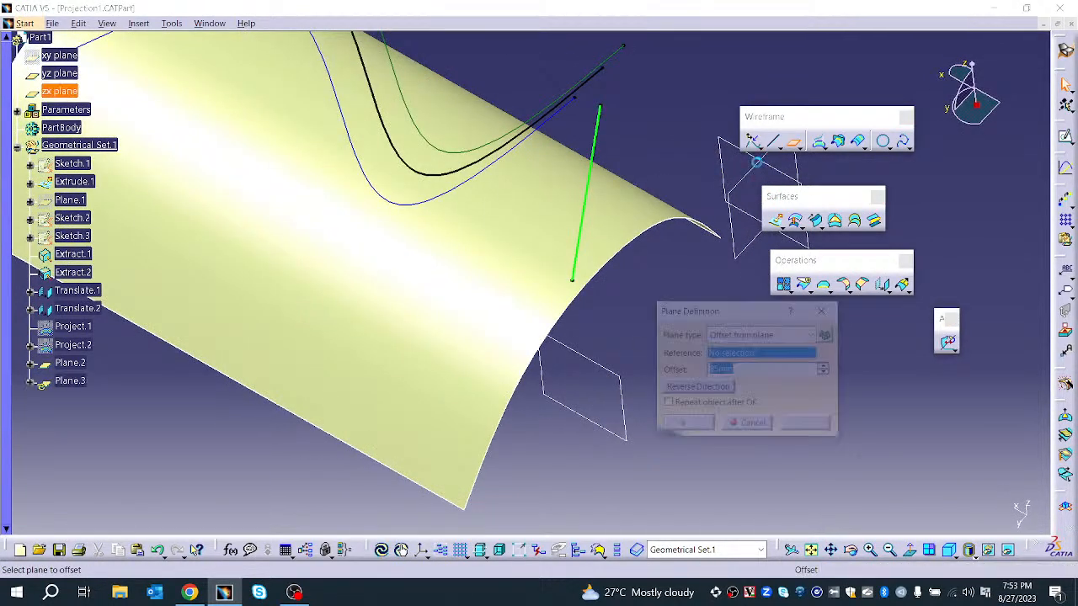
{"action": "left_click", "coordinate": [724, 201]}
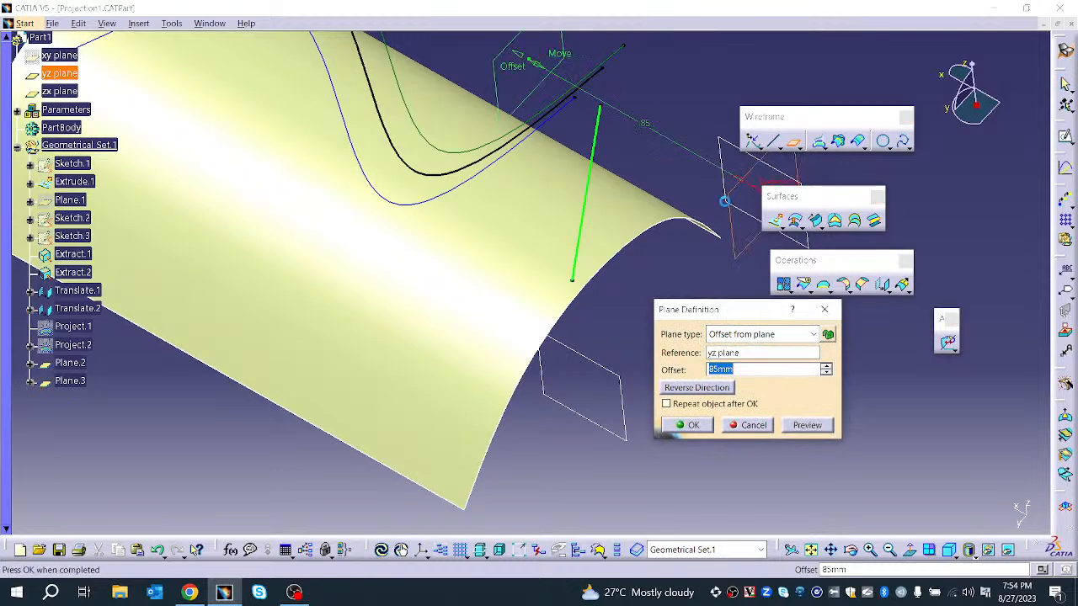
{"action": "left_click", "coordinate": [691, 426]}
- Create an intersection between the Extrude.1 surface and Plane.2, previewing it before accepting
{"action": "middle_click_drag", "start_coordinate": [668, 423], "coordinate": [457, 238]}
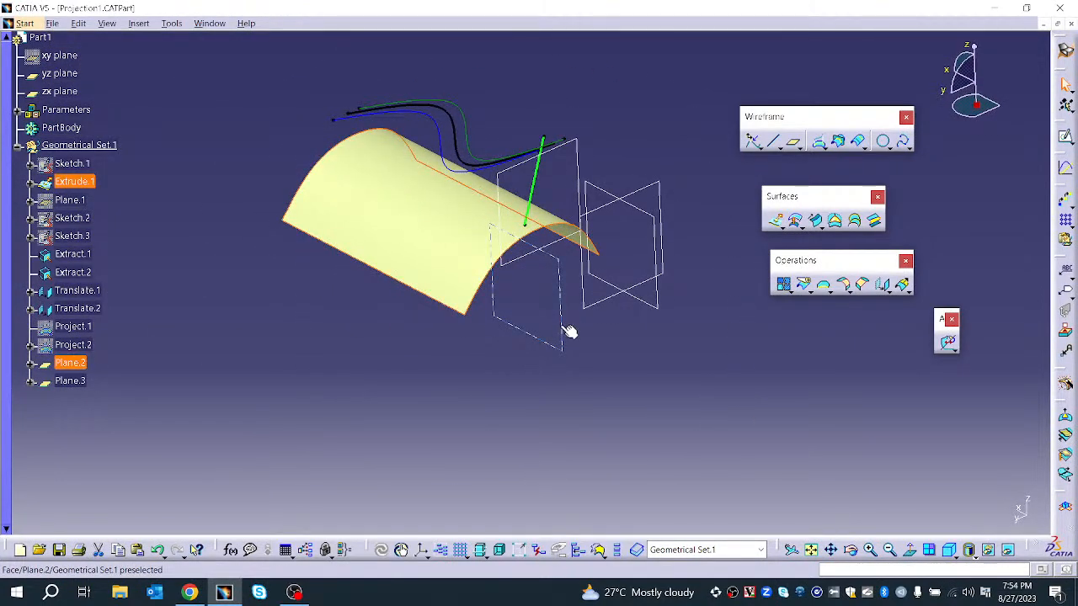
{"action": "left_click", "coordinate": [840, 140]}
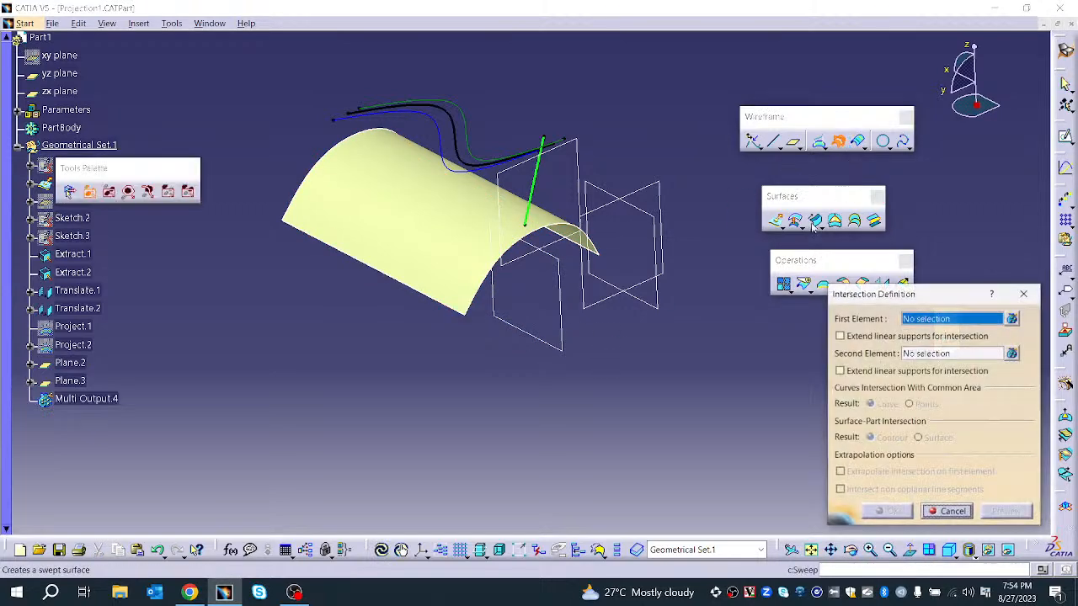
{"action": "left_click", "coordinate": [396, 186]}
{"action": "middle_click_drag", "start_coordinate": [405, 197], "coordinate": [349, 271]}
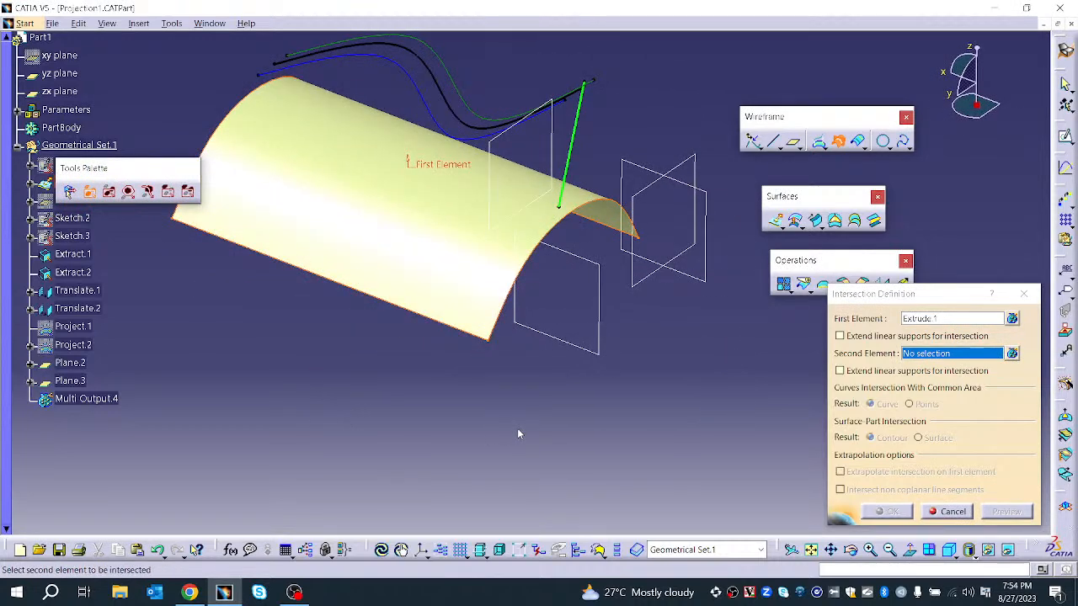
{"action": "left_click", "coordinate": [600, 332]}
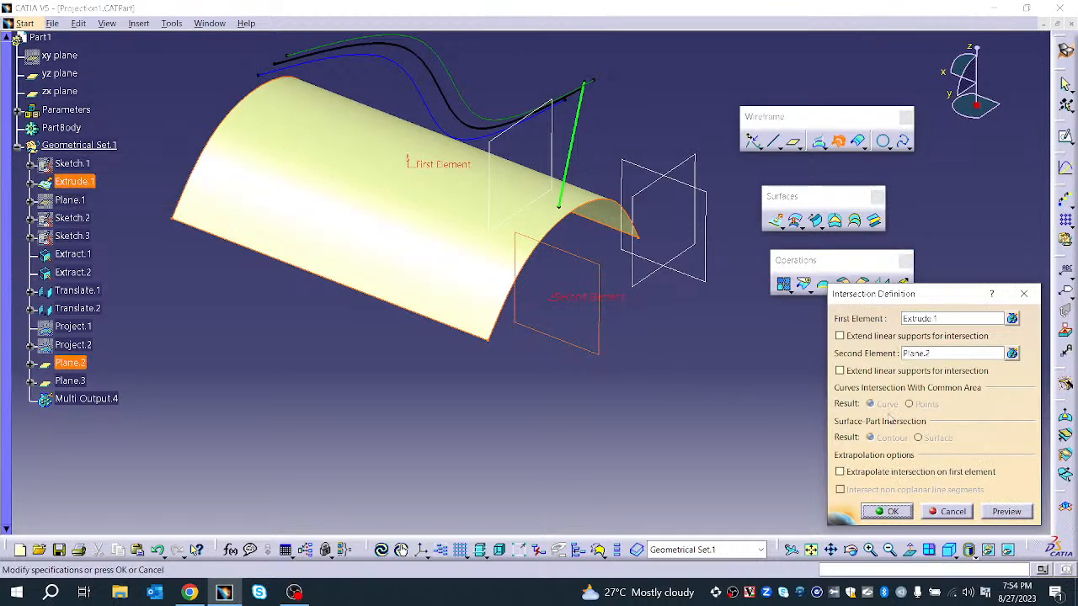
{"action": "left_click", "coordinate": [1006, 512]}
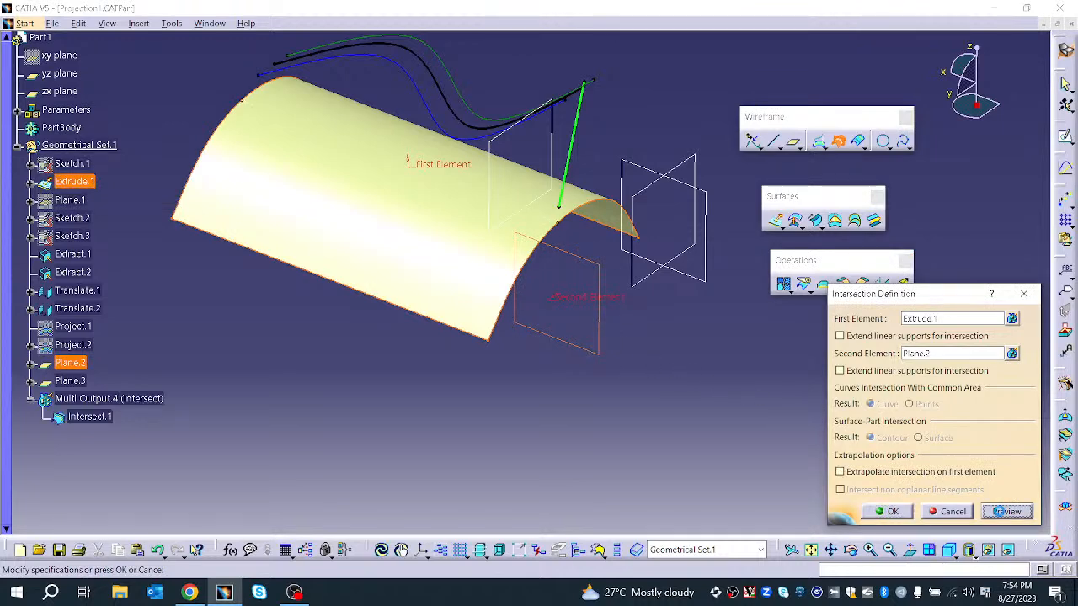
{"action": "left_click", "coordinate": [883, 513]}
- Create an intersection between the Extrude.1 surface and Plane.3, previewing it before accepting
{"action": "middle_click_drag", "start_coordinate": [680, 368], "coordinate": [782, 325]}
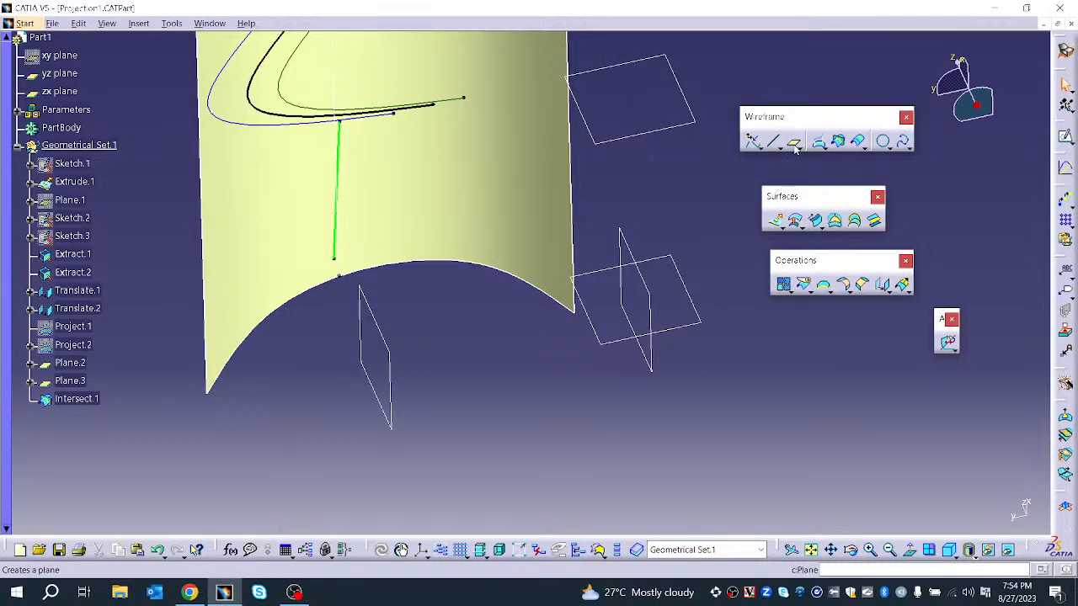
{"action": "left_click", "coordinate": [838, 140]}
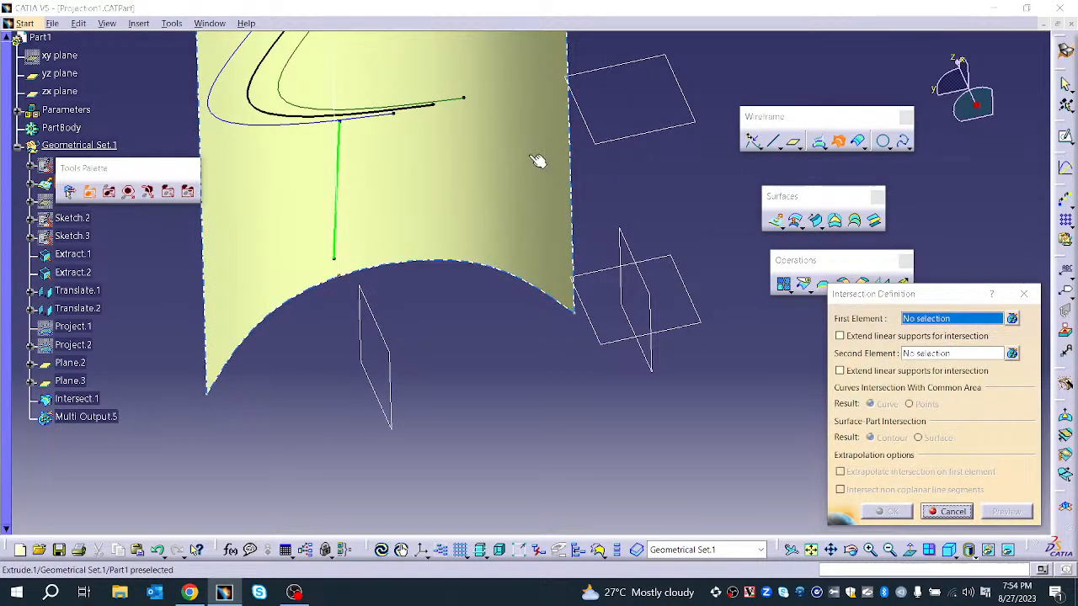
{"action": "left_click", "coordinate": [539, 160]}
{"action": "left_click", "coordinate": [617, 143]}
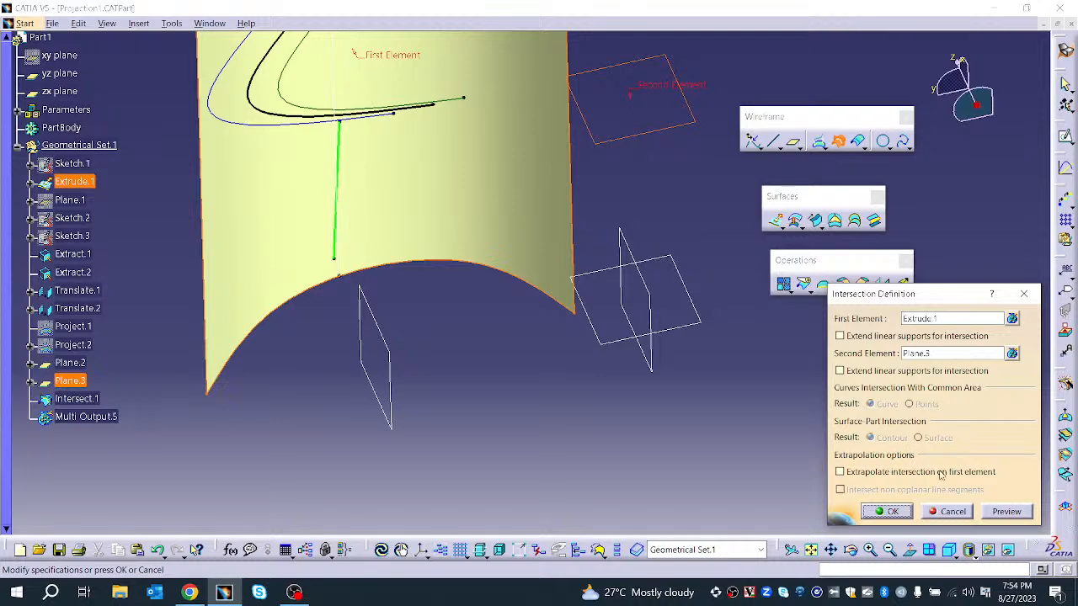
{"action": "left_click", "coordinate": [992, 513]}
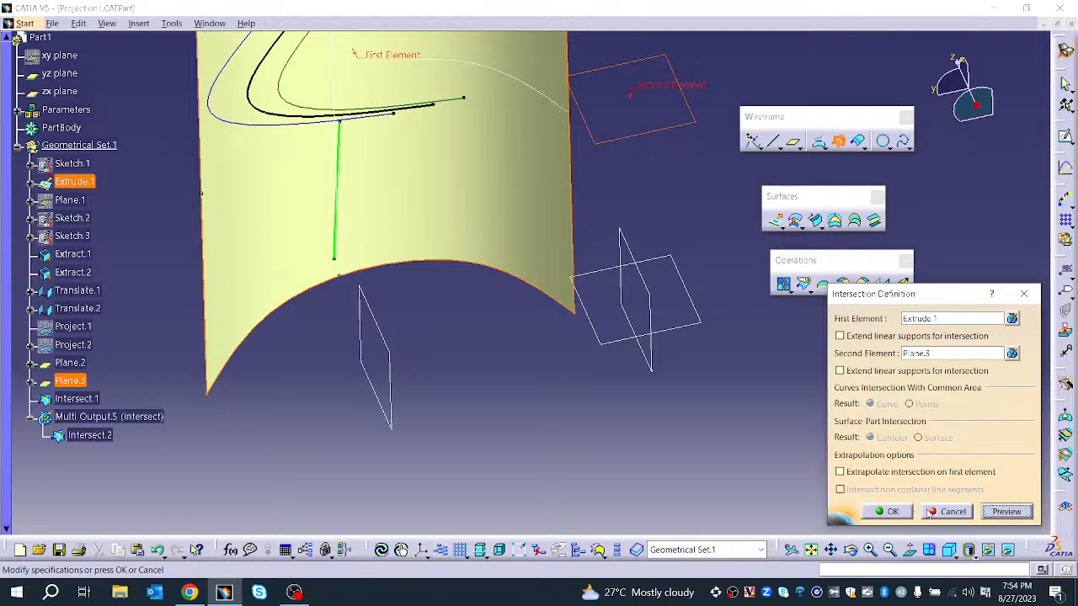
{"action": "left_click", "coordinate": [880, 511]}
- Examine the two intersection curves on Extrude.1 from several angles and compare them with the planes that cut the surface
{"action": "middle_click_drag", "start_coordinate": [758, 379], "coordinate": [618, 292]}
{"action": "left_click", "coordinate": [366, 127]}
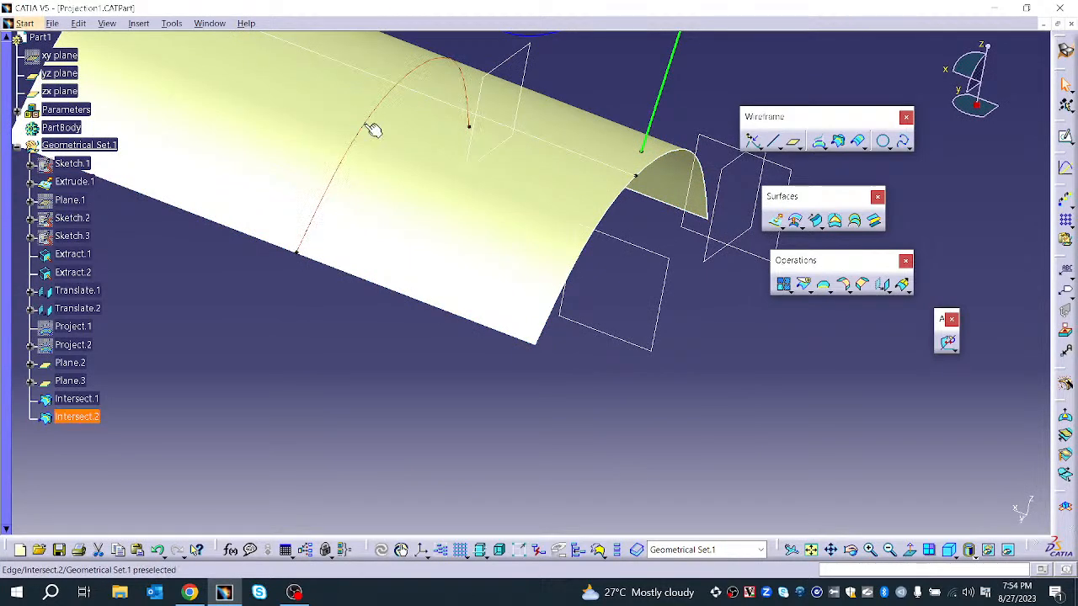
{"action": "mouse_move", "coordinate": [592, 382]}
{"action": "middle_mouse_down"}
{"action": "mouse_move", "coordinate": [640, 385]}
{"action": "mouse_move", "coordinate": [626, 344]}
{"action": "mouse_move", "coordinate": [451, 389]}
{"action": "middle_mouse_up"}
{"action": "mouse_move", "coordinate": [609, 318]}
{"action": "middle_mouse_down"}
{"action": "mouse_move", "coordinate": [392, 246]}
{"action": "mouse_move", "coordinate": [481, 237]}
{"action": "mouse_move", "coordinate": [416, 353]}
{"action": "mouse_move", "coordinate": [489, 284]}
{"action": "mouse_move", "coordinate": [508, 361]}
{"action": "mouse_move", "coordinate": [502, 427]}
{"action": "middle_mouse_up"}
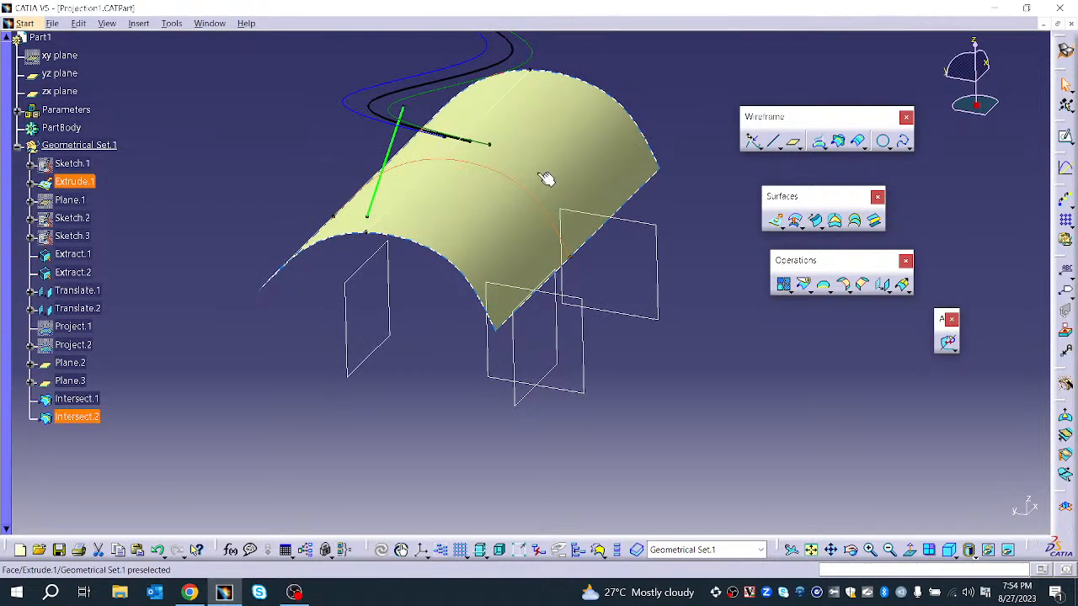
{"action": "middle_click_drag", "start_coordinate": [407, 315], "coordinate": [733, 380]}
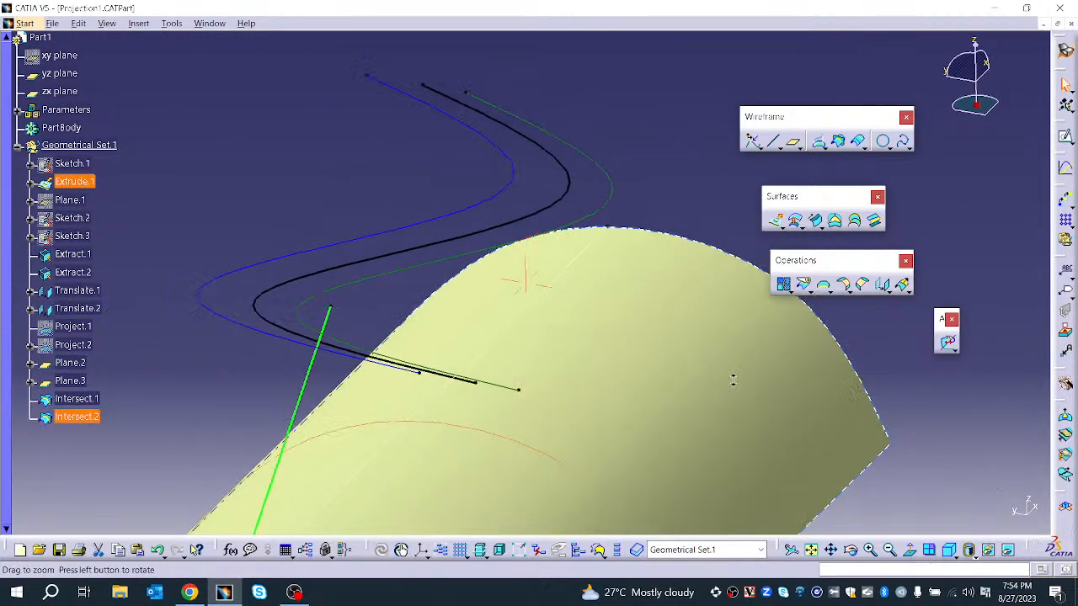
{"action": "middle_click_drag", "start_coordinate": [537, 281], "coordinate": [476, 253]}
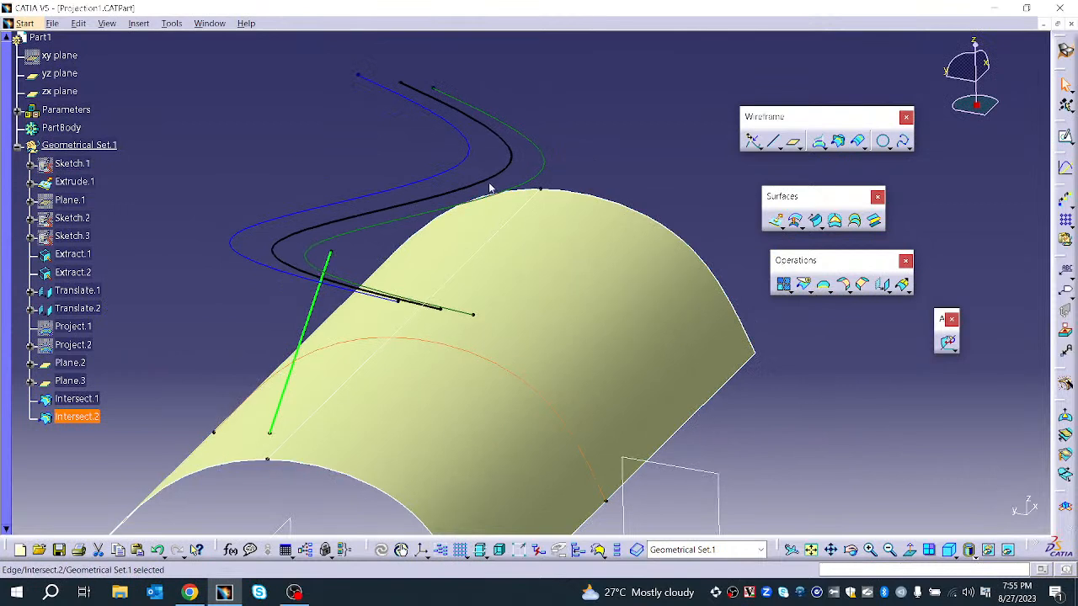
{"action": "left_click", "coordinate": [539, 185]}
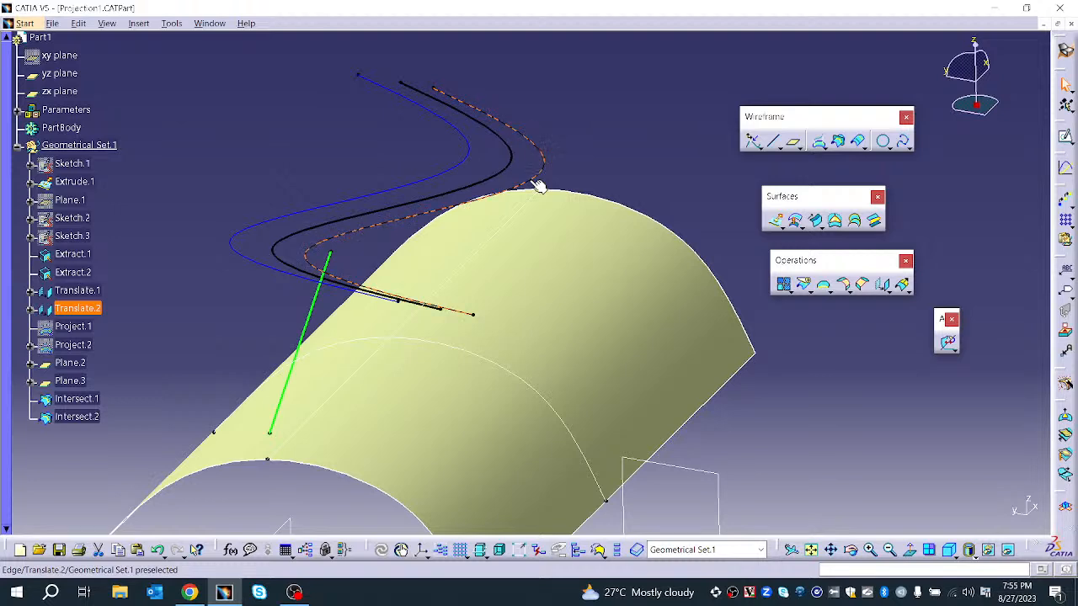
{"action": "left_click", "coordinate": [683, 472]}
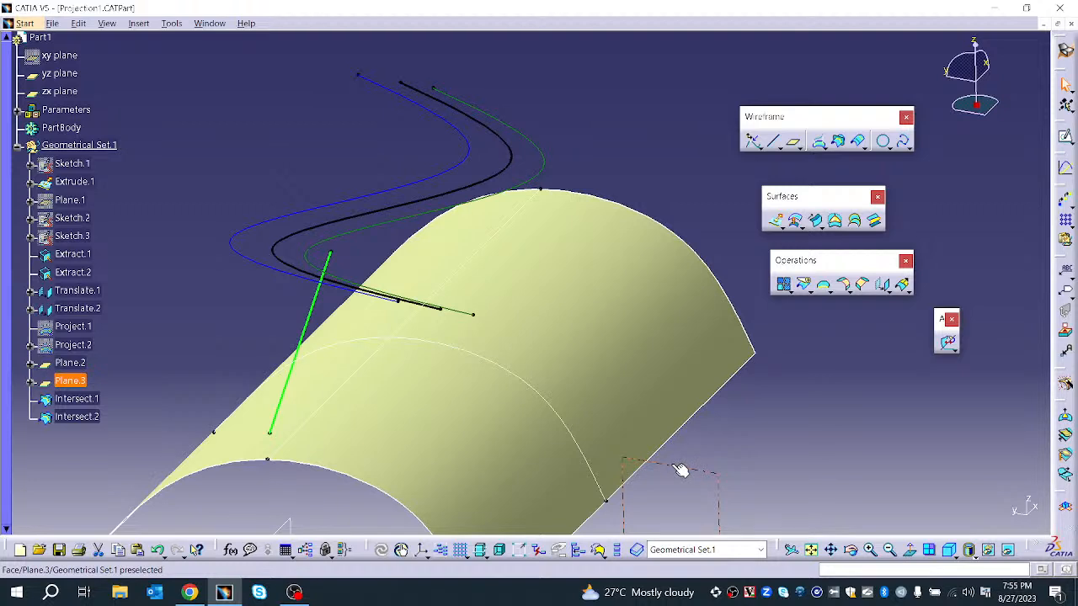
{"action": "middle_click_drag", "start_coordinate": [471, 458], "coordinate": [512, 346]}
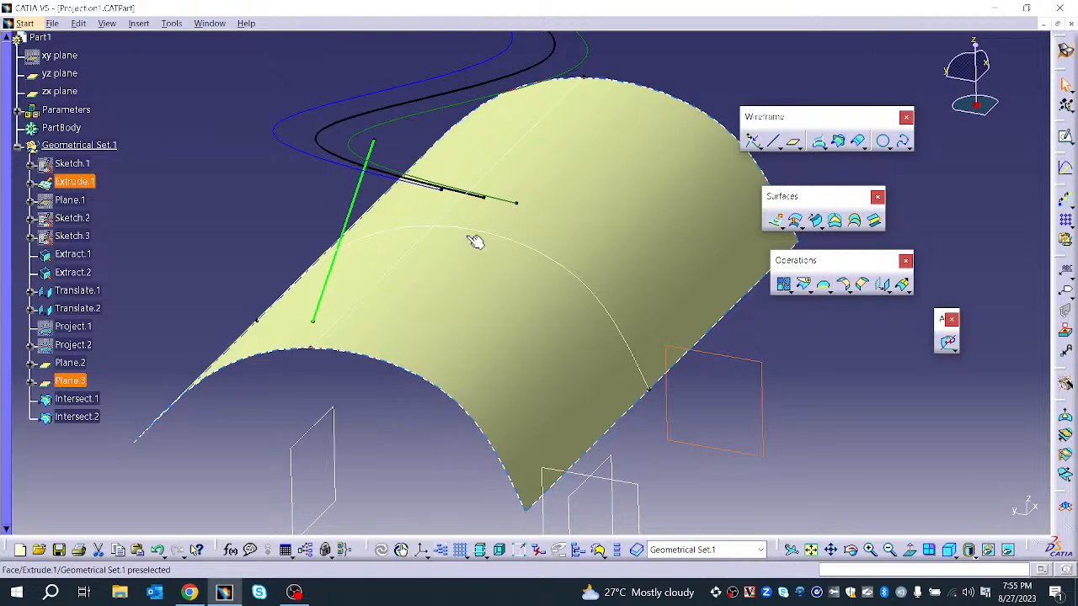
{"action": "middle_click_drag", "start_coordinate": [486, 368], "coordinate": [432, 413]}
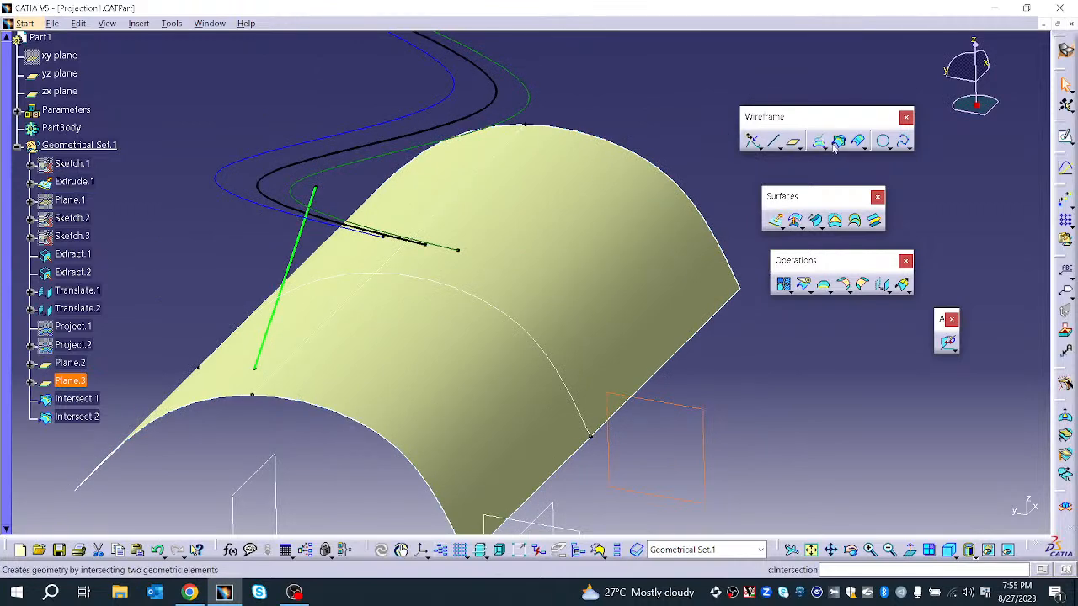
{"action": "left_click", "coordinate": [838, 141]}
{"action": "left_click", "coordinate": [487, 135]}
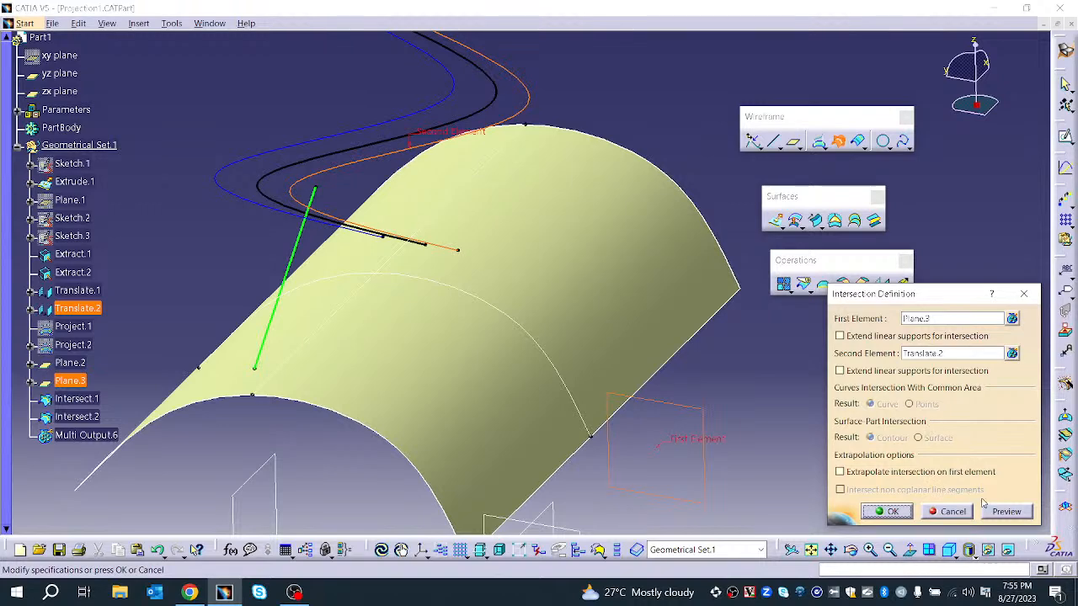
{"action": "left_click", "coordinate": [948, 512]}
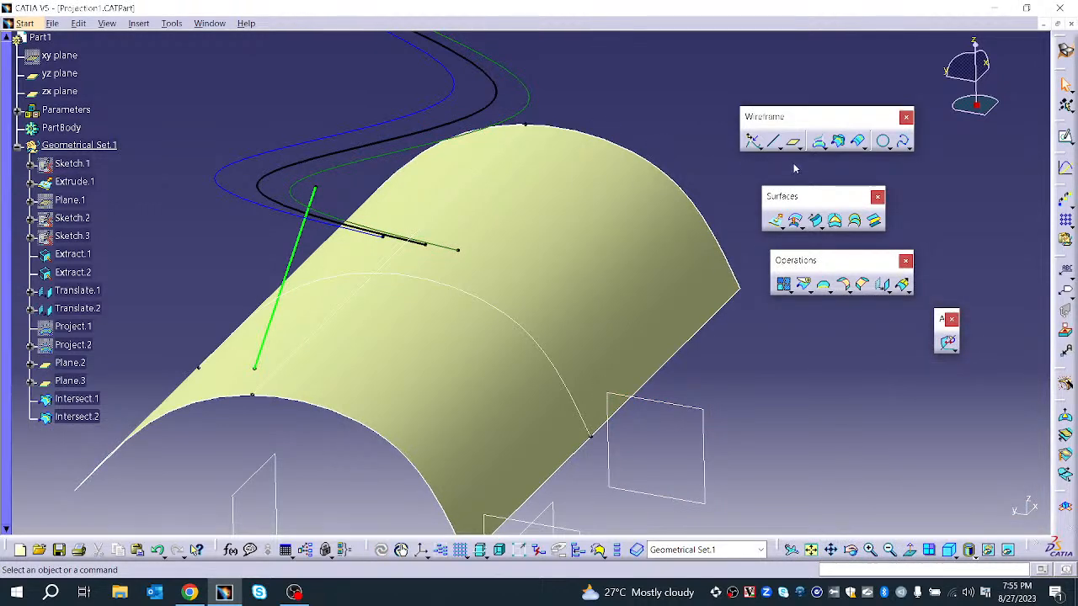
- Project the Translate.2 curve onto Plane.3 along the X Component direction, previewing it before accepting
{"action": "left_click", "coordinate": [816, 144]}
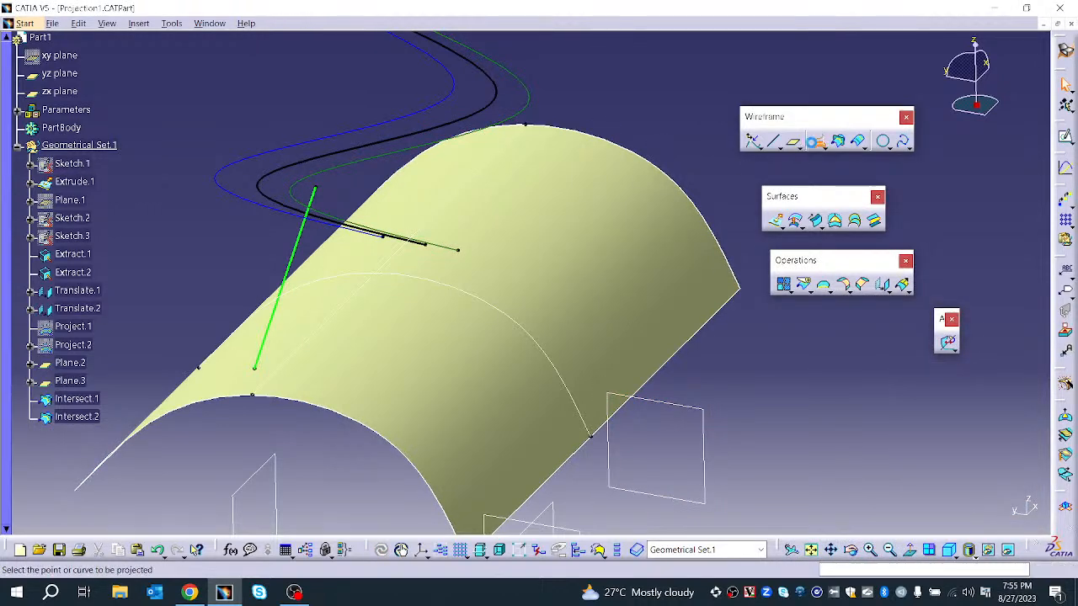
{"action": "left_click", "coordinate": [464, 132]}
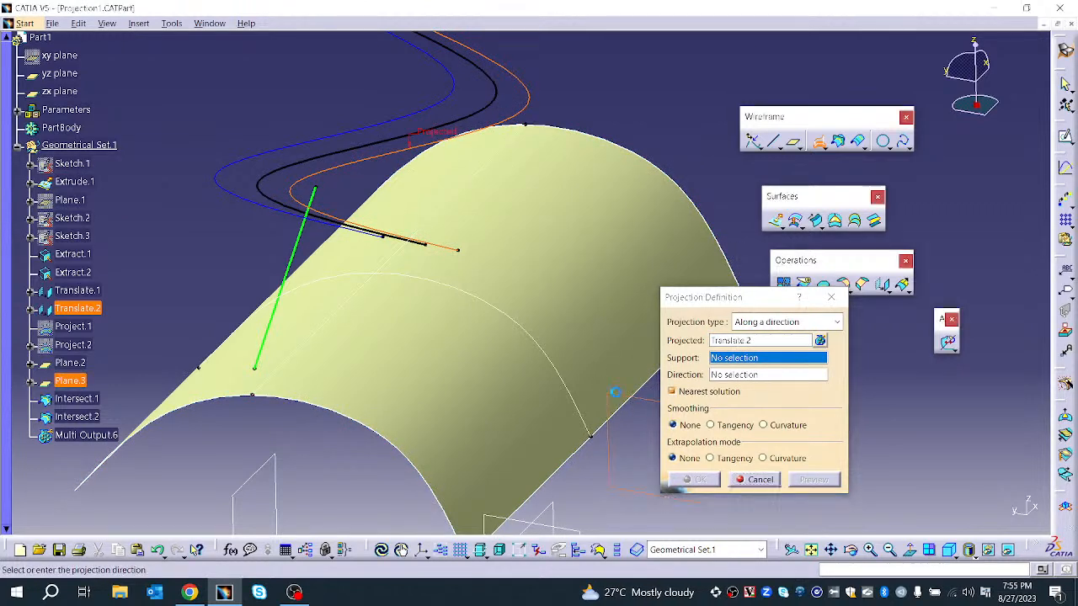
{"action": "left_click", "coordinate": [804, 495]}
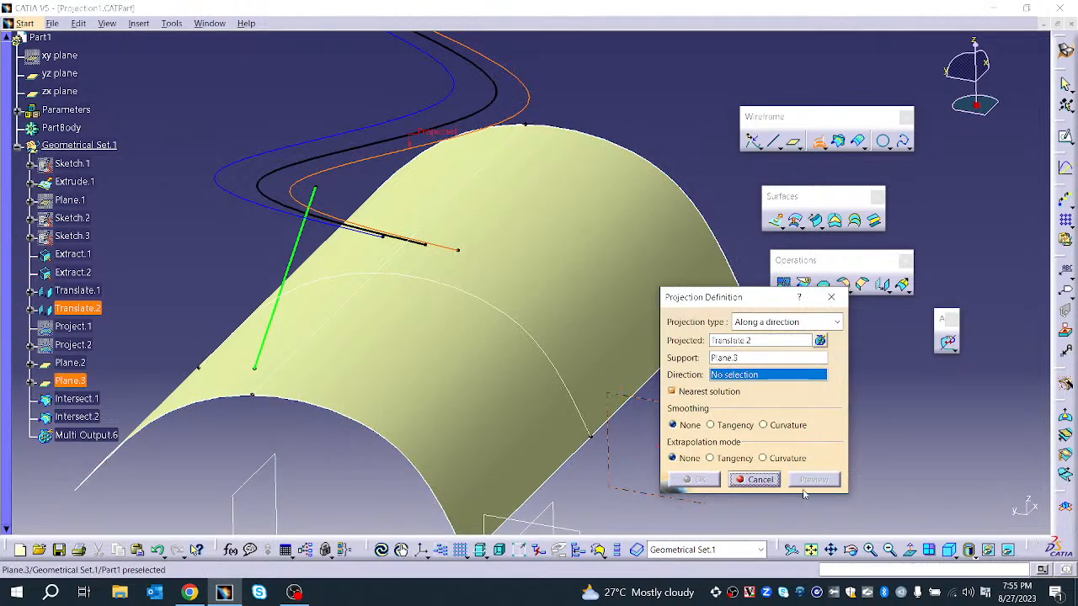
{"action": "right_click", "coordinate": [746, 381]}
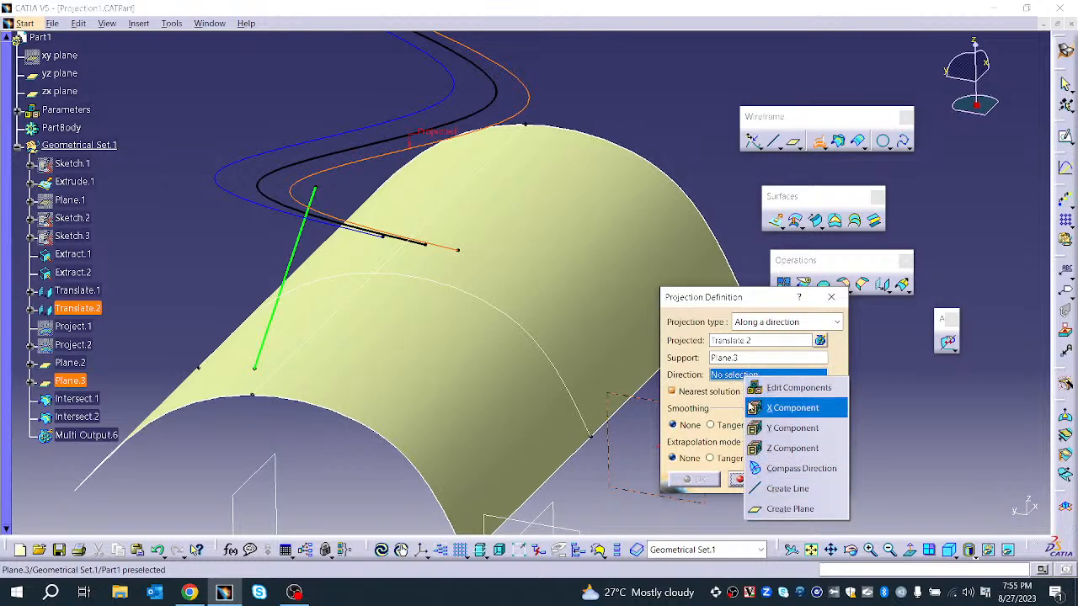
{"action": "left_click", "coordinate": [762, 408]}
{"action": "left_click", "coordinate": [804, 479]}
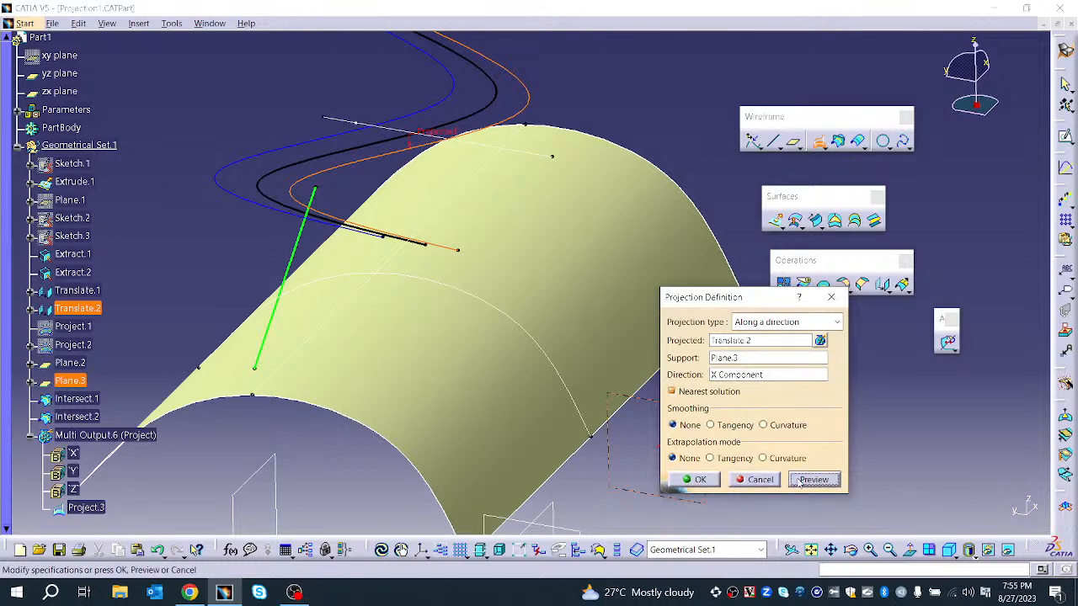
{"action": "middle_click_drag", "start_coordinate": [556, 298], "coordinate": [469, 316]}
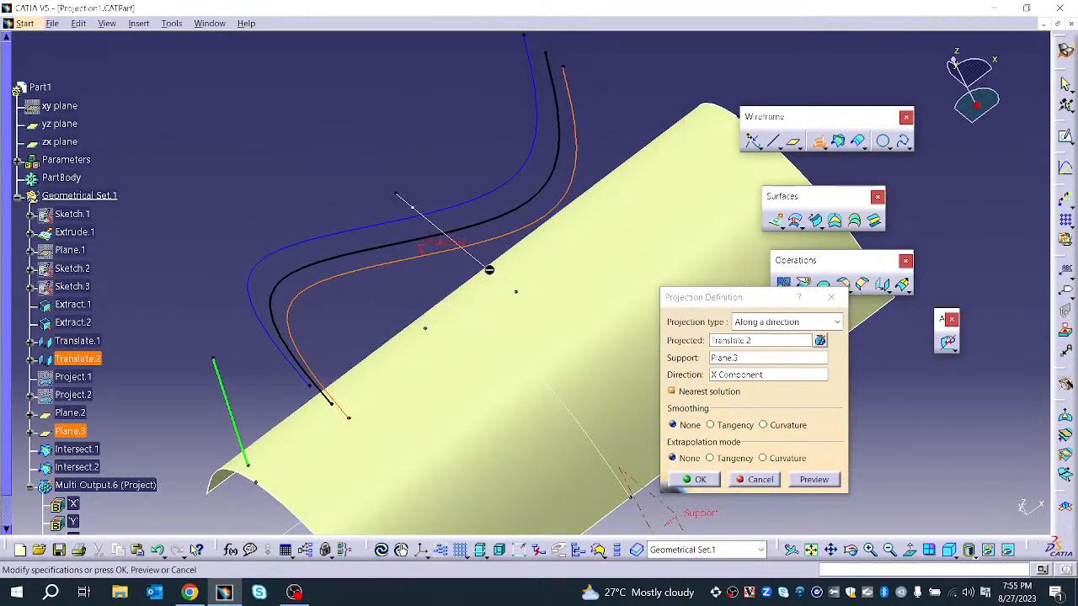
{"action": "left_click", "coordinate": [704, 483]}
{"action": "left_click", "coordinate": [84, 485]}
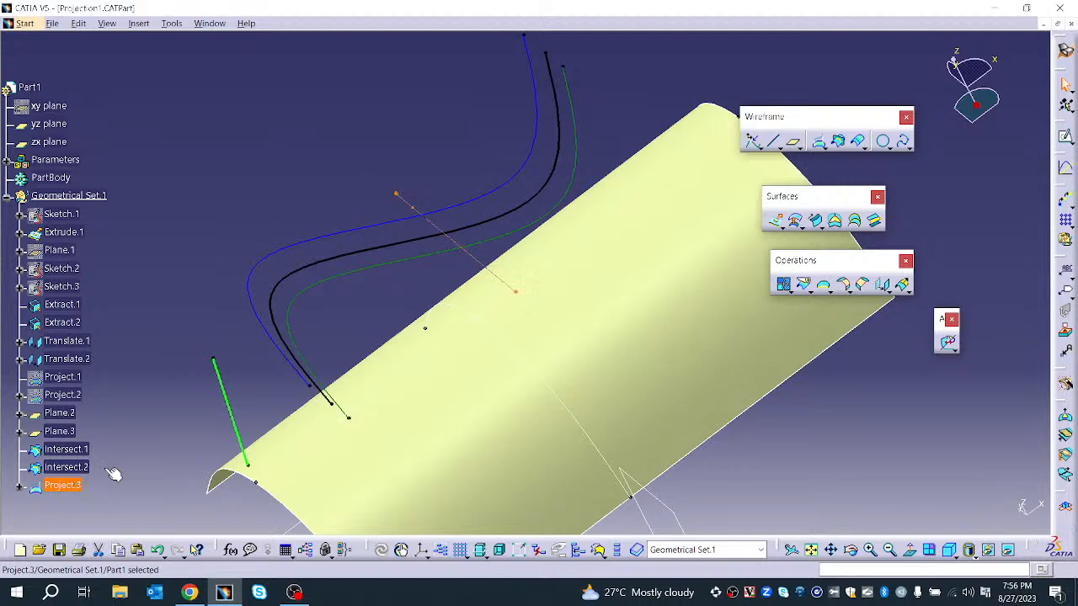
{"action": "right_click", "coordinate": [477, 257]}
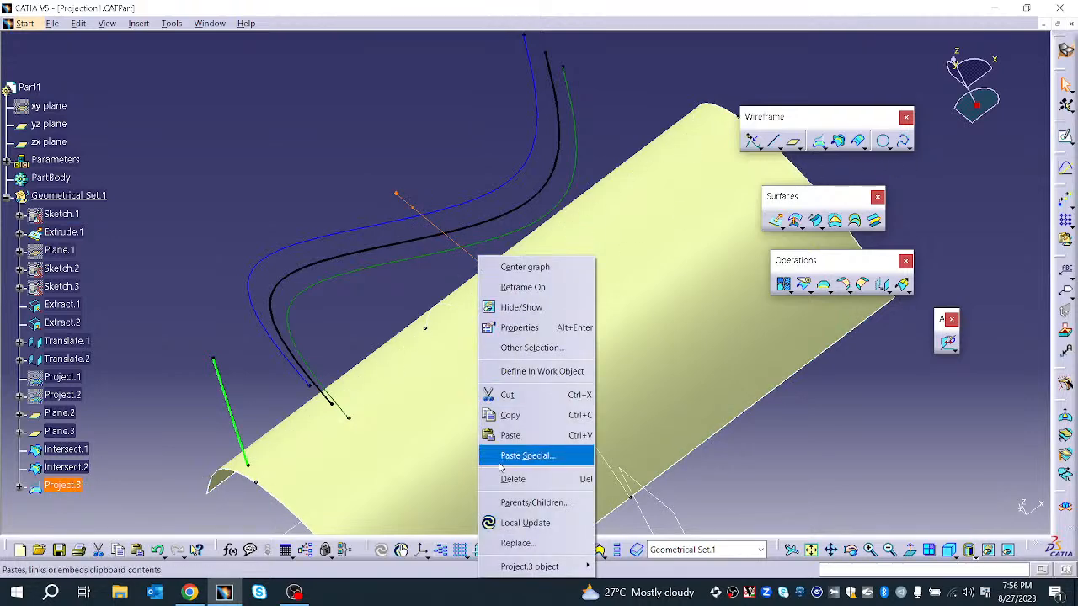
{"action": "left_click", "coordinate": [527, 478]}
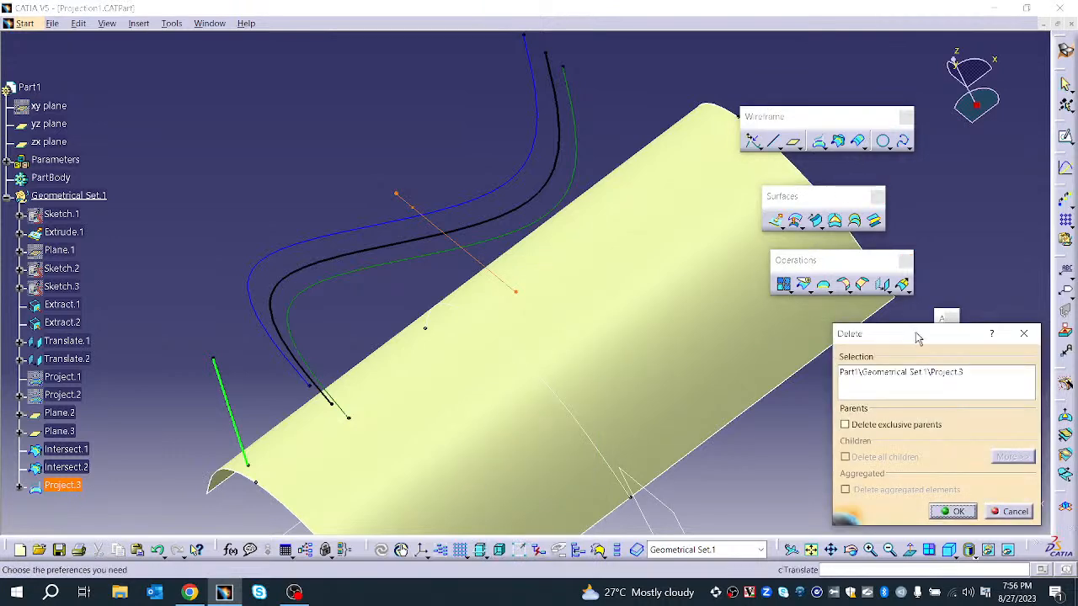
{"action": "left_click", "coordinate": [1025, 334]}
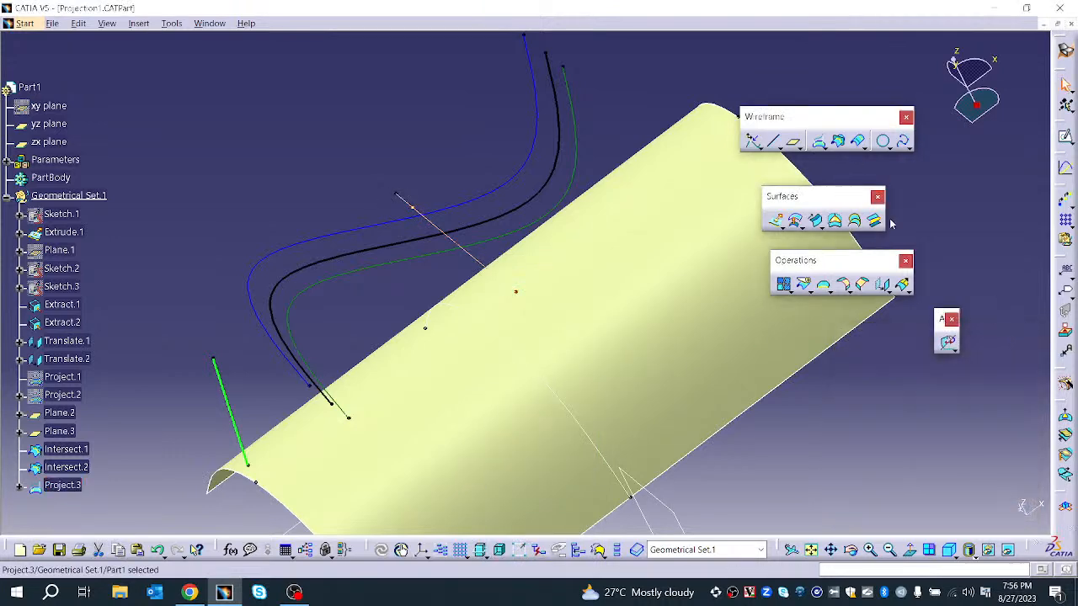
{"action": "left_click", "coordinate": [838, 140]}
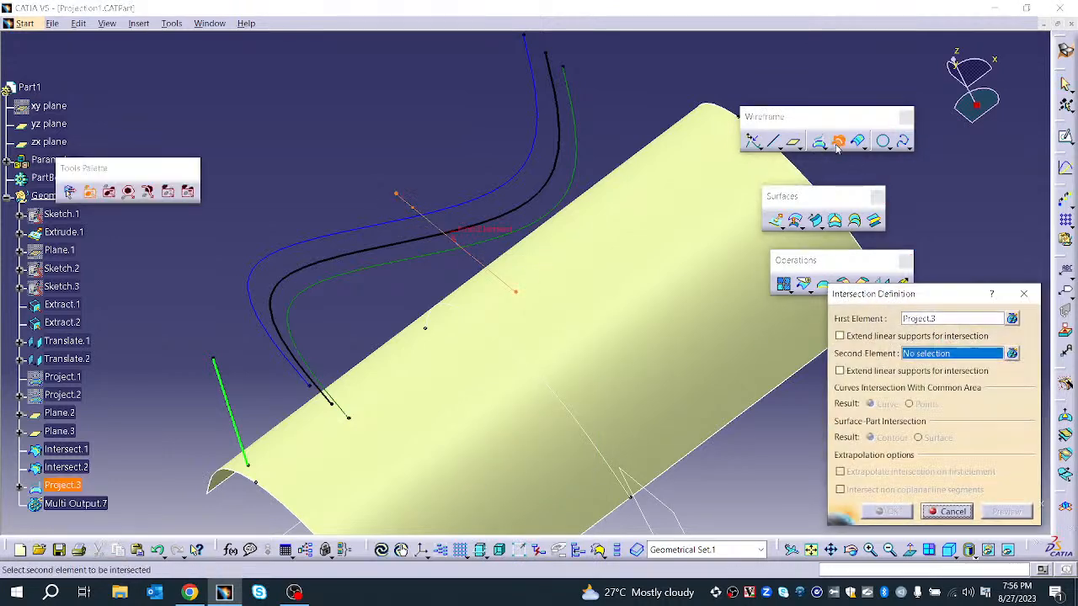
{"action": "left_click", "coordinate": [537, 230]}
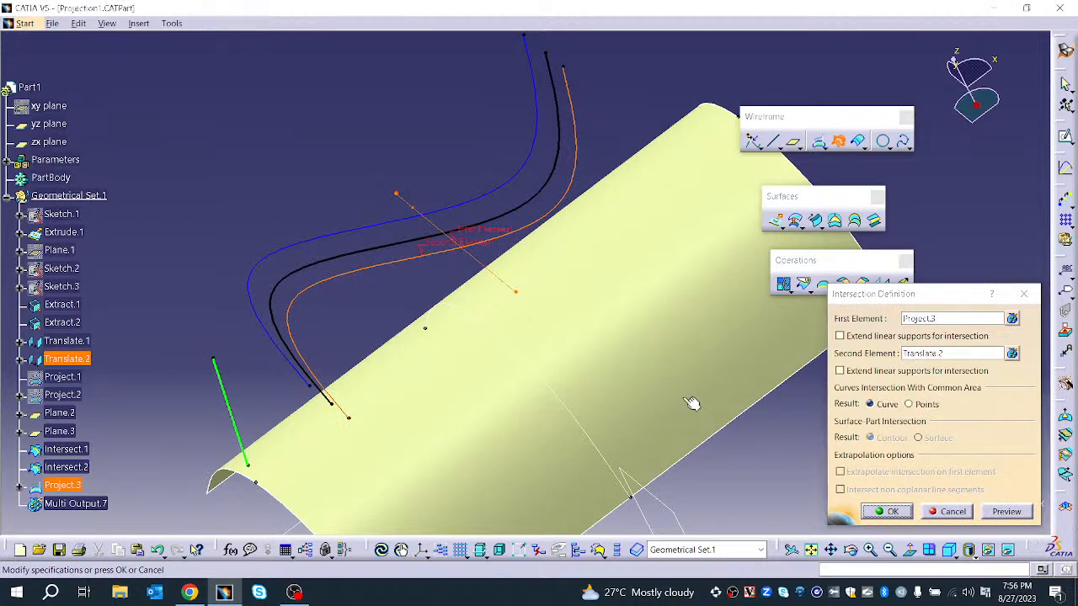
{"action": "middle_click_drag", "start_coordinate": [699, 415], "coordinate": [668, 323]}
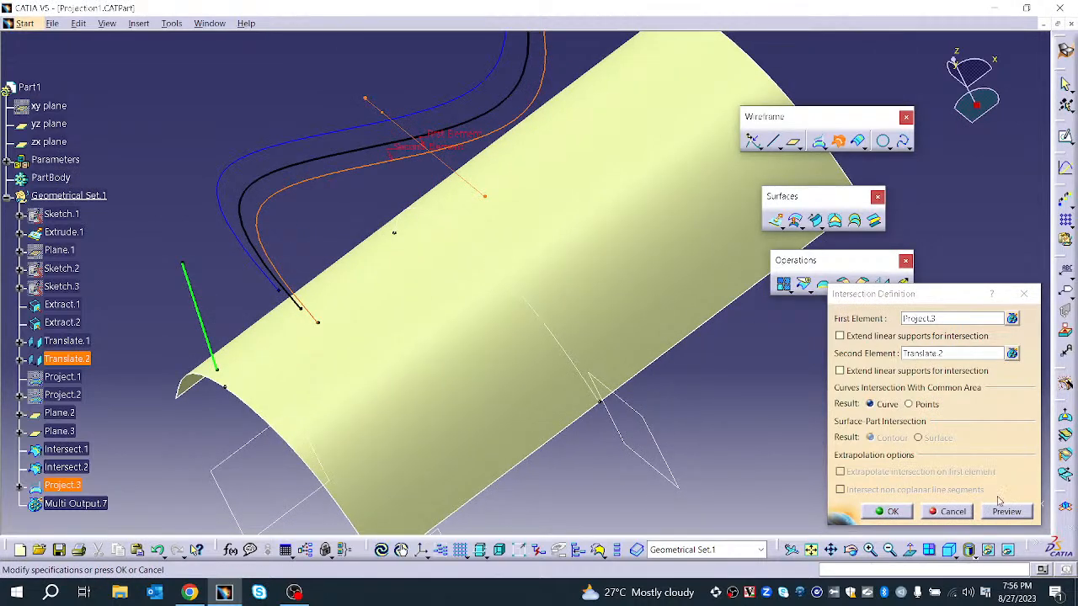
{"action": "left_click", "coordinate": [948, 511]}
- Delete the Project.3 projection of the translated curve
{"action": "right_click", "coordinate": [459, 175]}
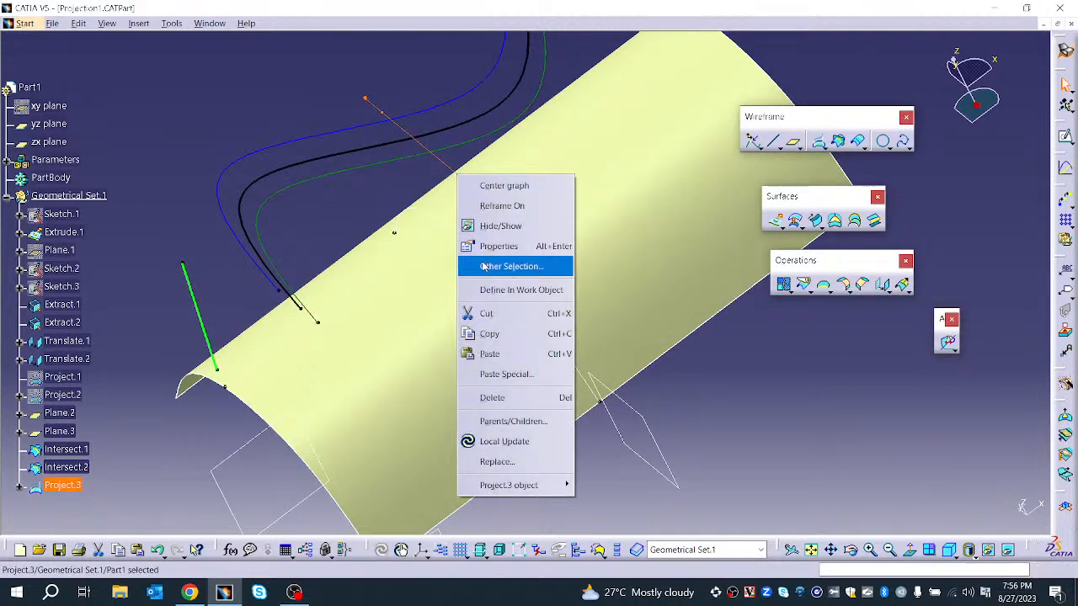
{"action": "left_click", "coordinate": [495, 398]}
{"action": "left_click", "coordinate": [952, 514]}
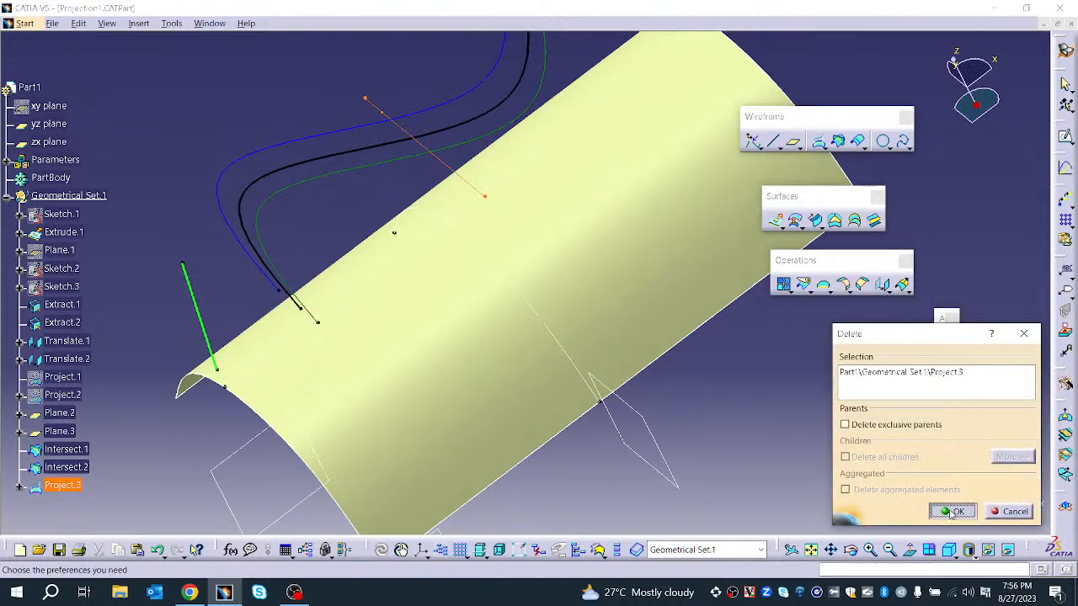
- Create an intersection between the Translate.2 curve and Plane.3, previewing and accepting it, and inspect the resulting point up close
{"action": "left_click", "coordinate": [835, 144]}
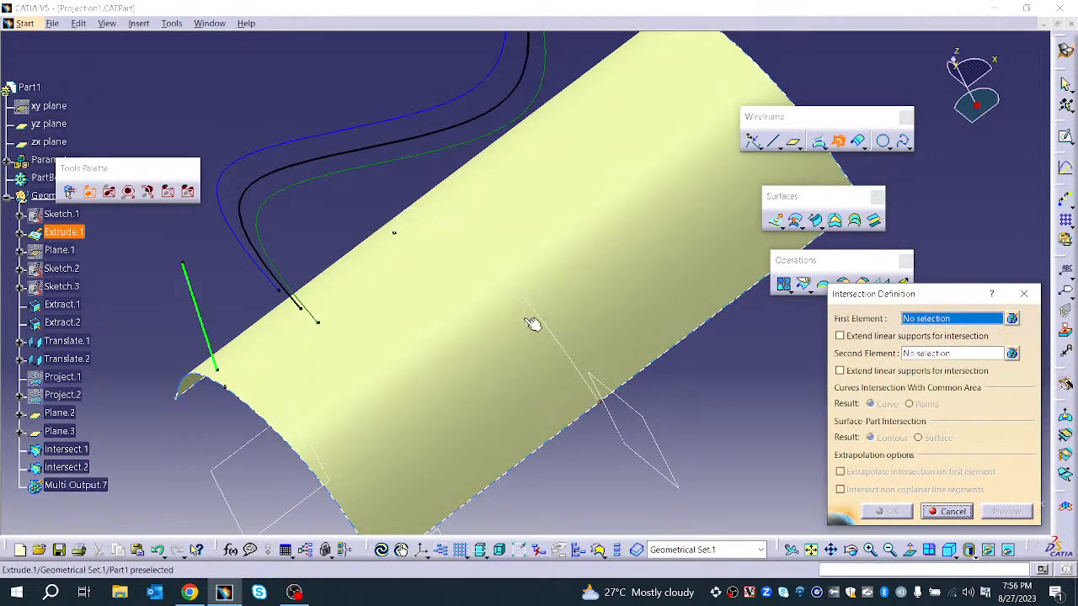
{"action": "left_click", "coordinate": [422, 163]}
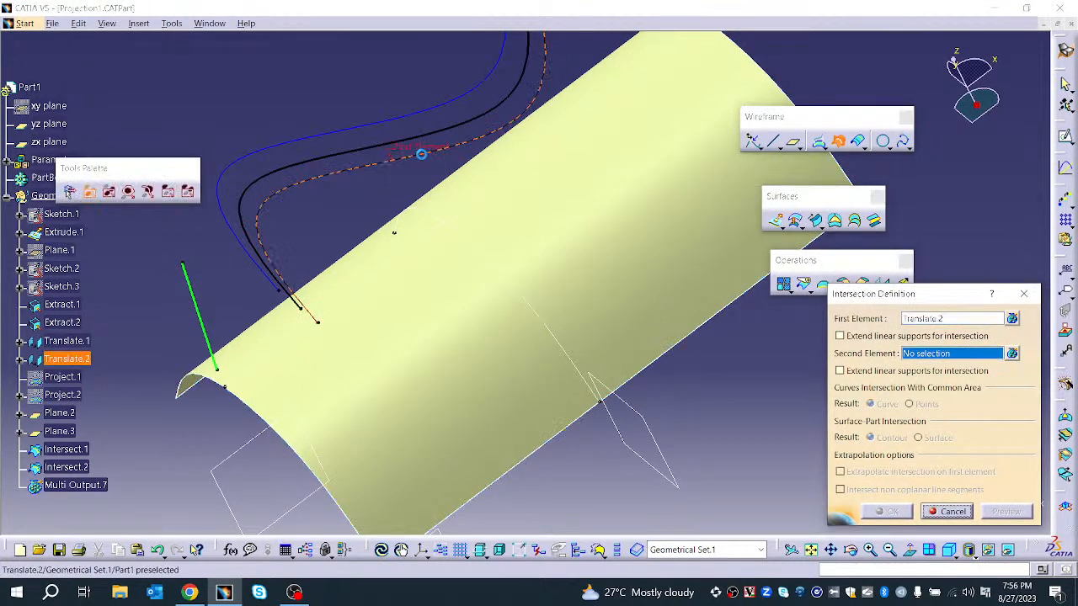
{"action": "left_click", "coordinate": [649, 419]}
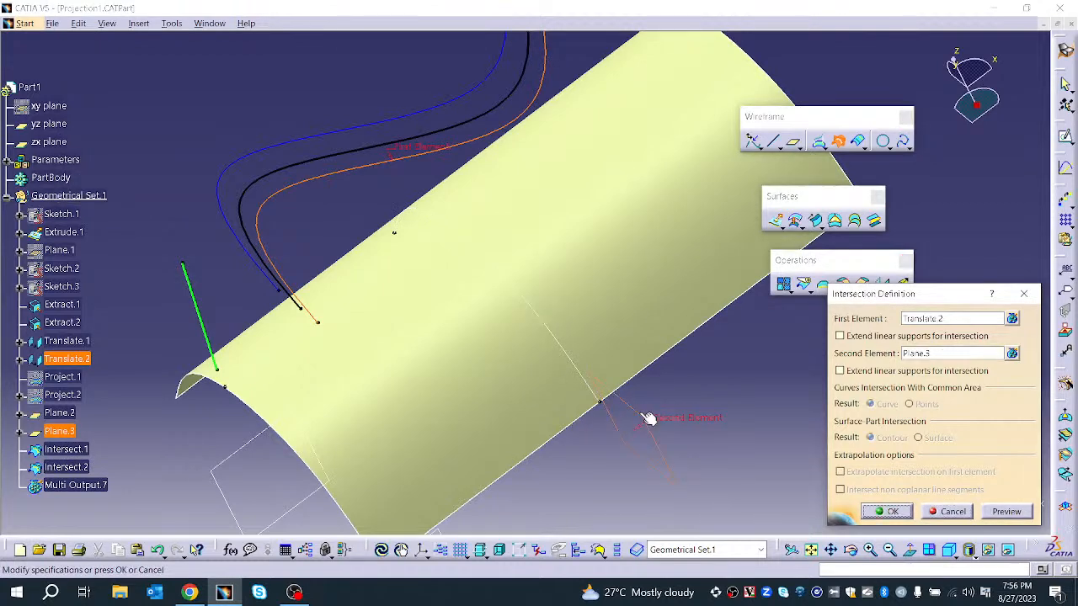
{"action": "left_click", "coordinate": [1002, 512]}
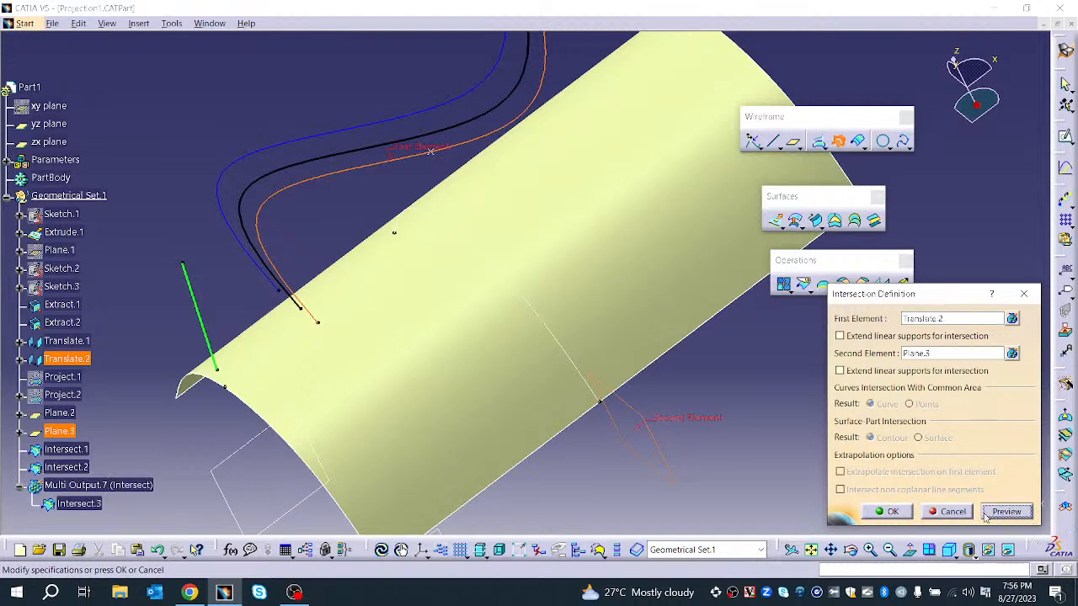
{"action": "left_click", "coordinate": [887, 510]}
{"action": "middle_click_drag", "start_coordinate": [490, 278], "coordinate": [353, 257]}
{"action": "left_click", "coordinate": [272, 209]}
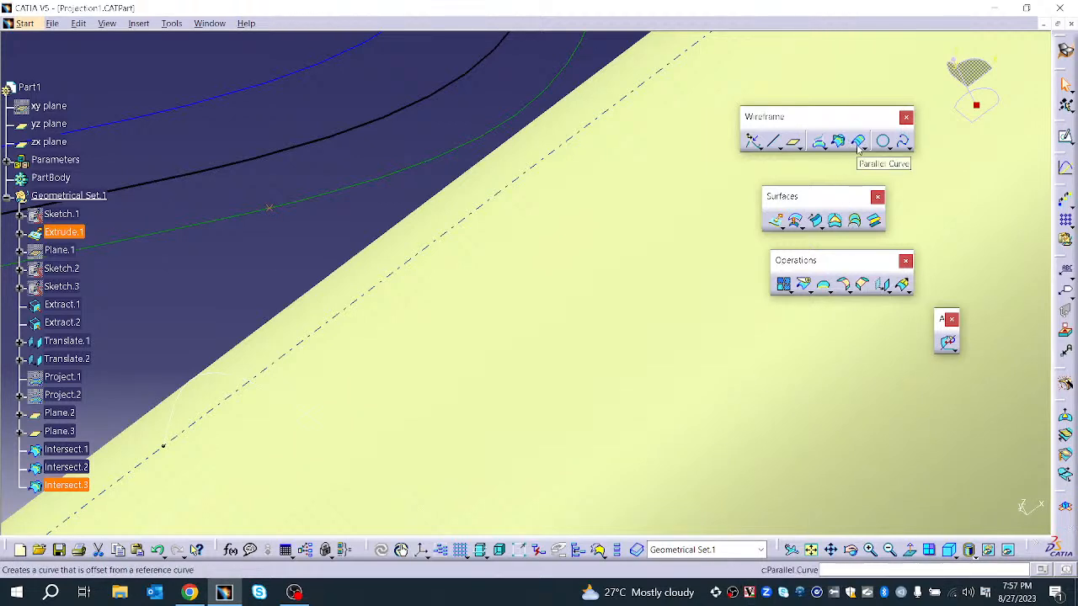
- Open the ParallelCurves1.CATPart file from the GSD WIREFRAME folder
{"action": "left_click", "coordinate": [52, 23]}
{"action": "left_click", "coordinate": [74, 80]}
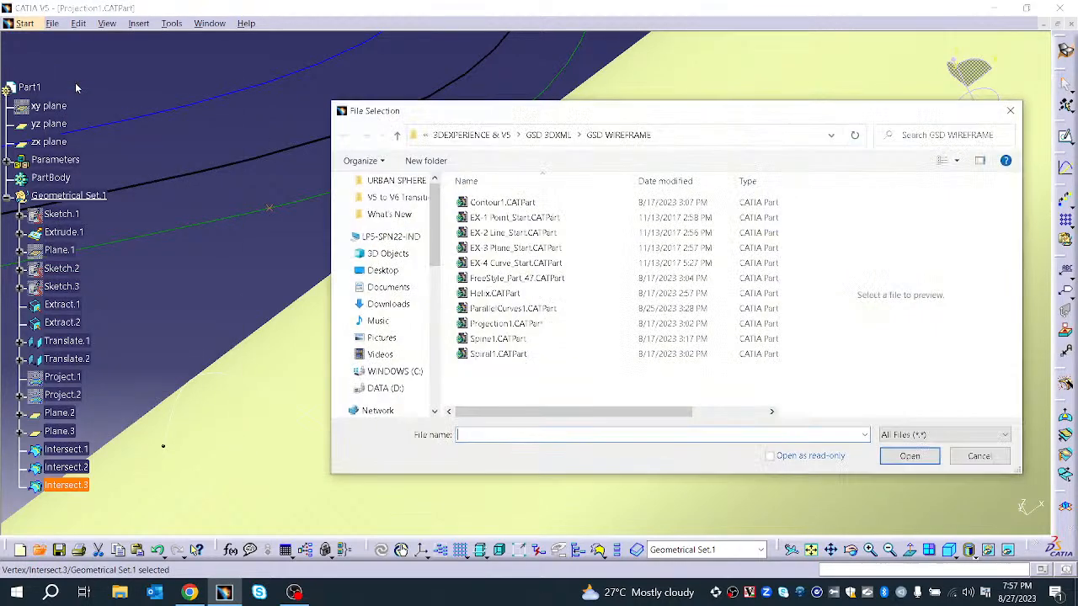
{"action": "left_click", "coordinate": [505, 308]}
{"action": "left_click", "coordinate": [906, 457]}
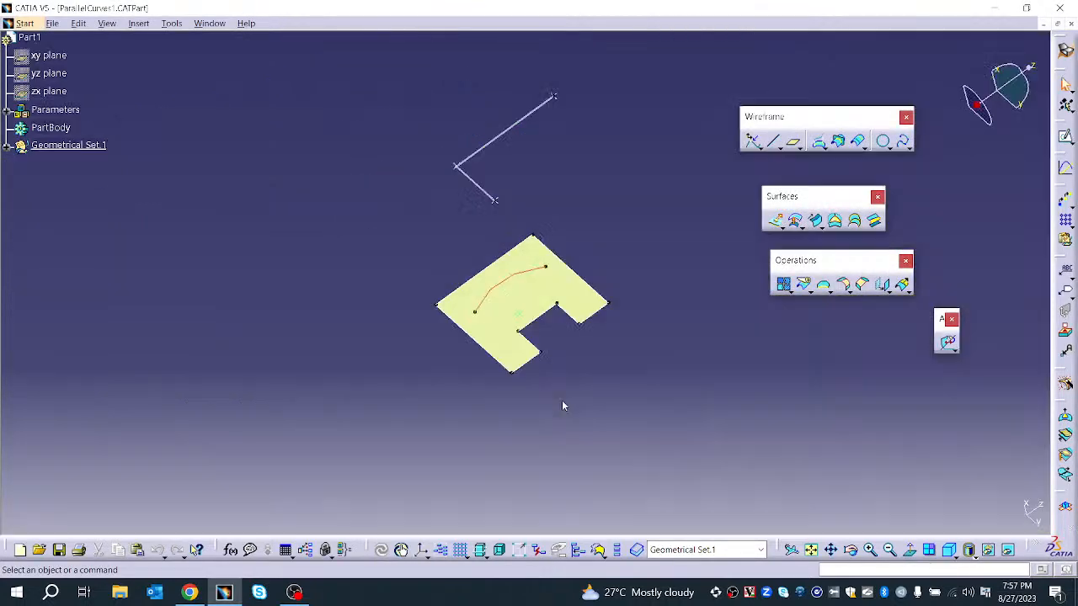
{"action": "middle_click_drag", "start_coordinate": [562, 401], "coordinate": [658, 322]}
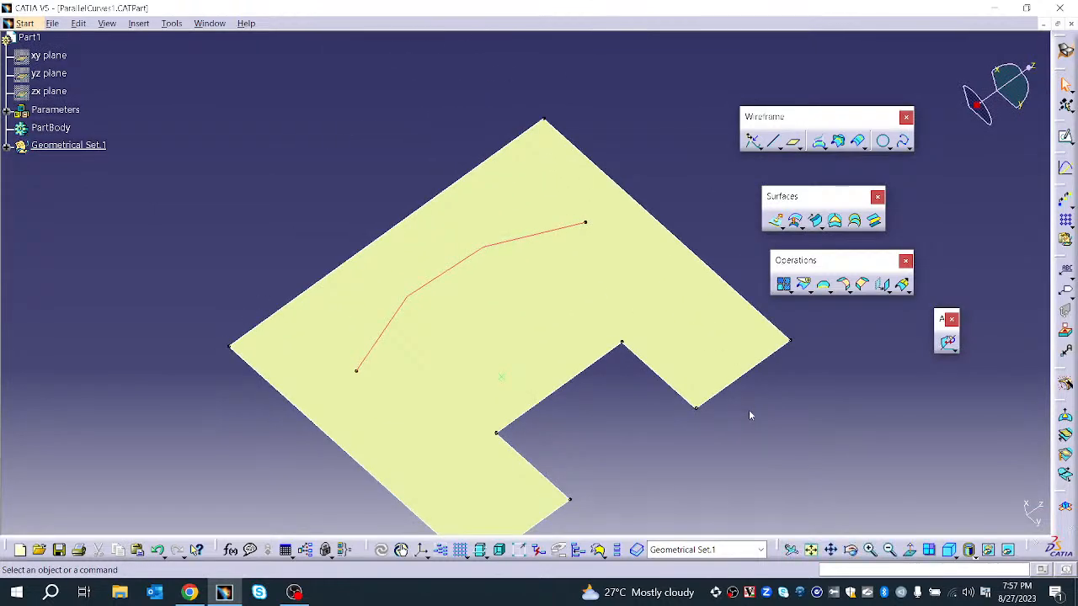
{"action": "left_click", "coordinate": [859, 144]}
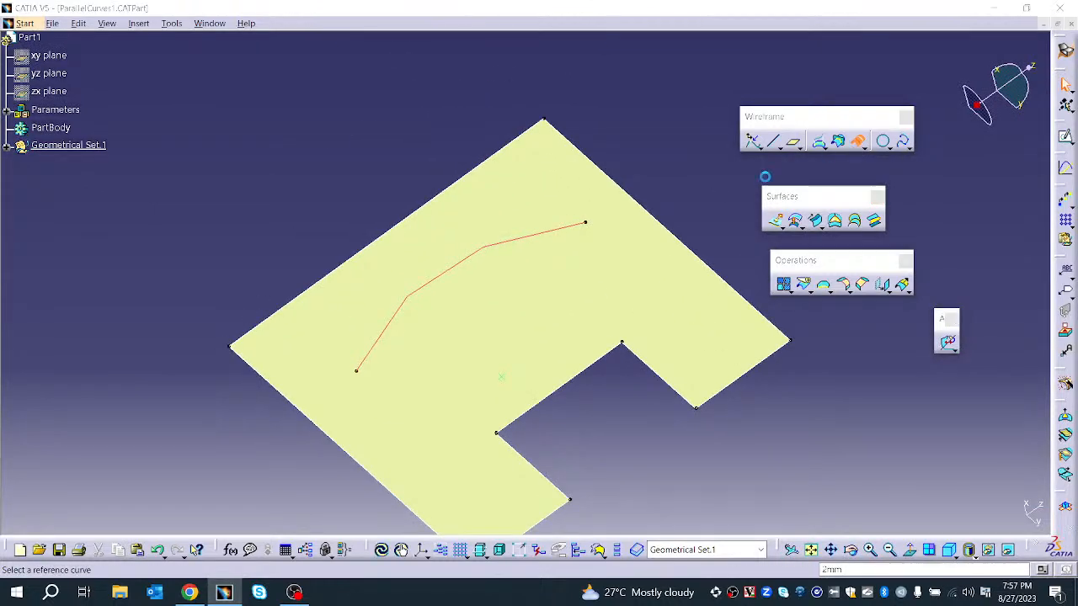
{"action": "left_click", "coordinate": [442, 201]}
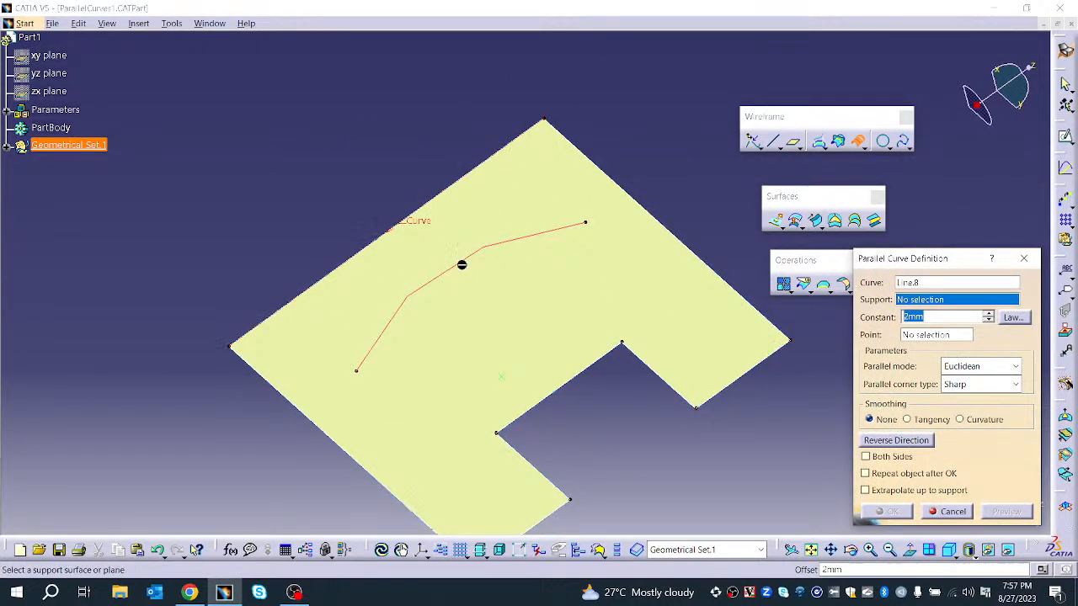
{"action": "left_click", "coordinate": [951, 510]}
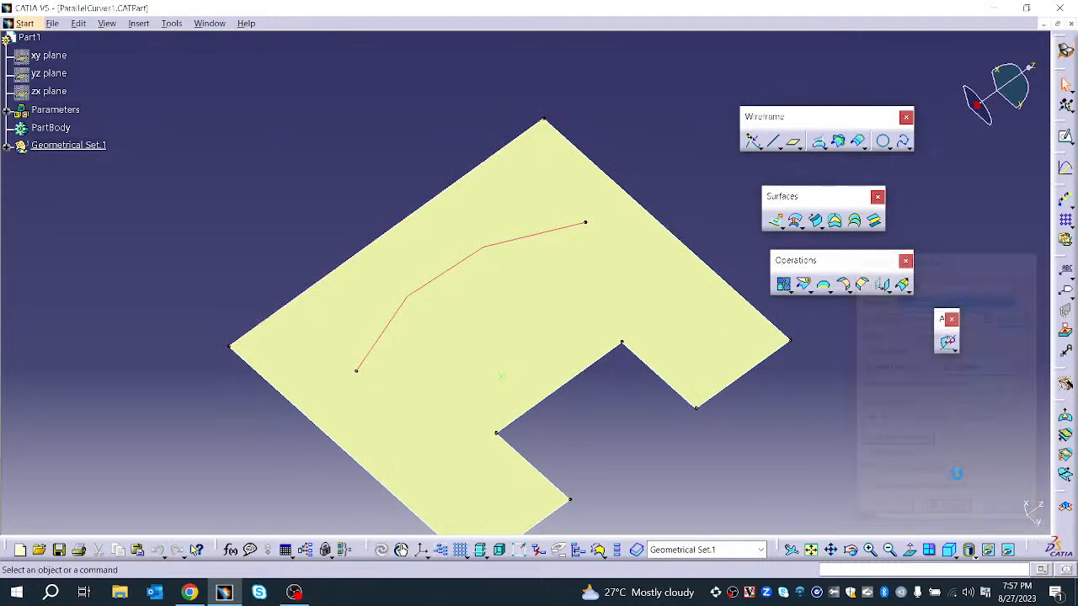
- Define a parallel curve of Spline.2 on the Fill.1 support surface with a constant offset of 1 mm
{"action": "left_click", "coordinate": [858, 141]}
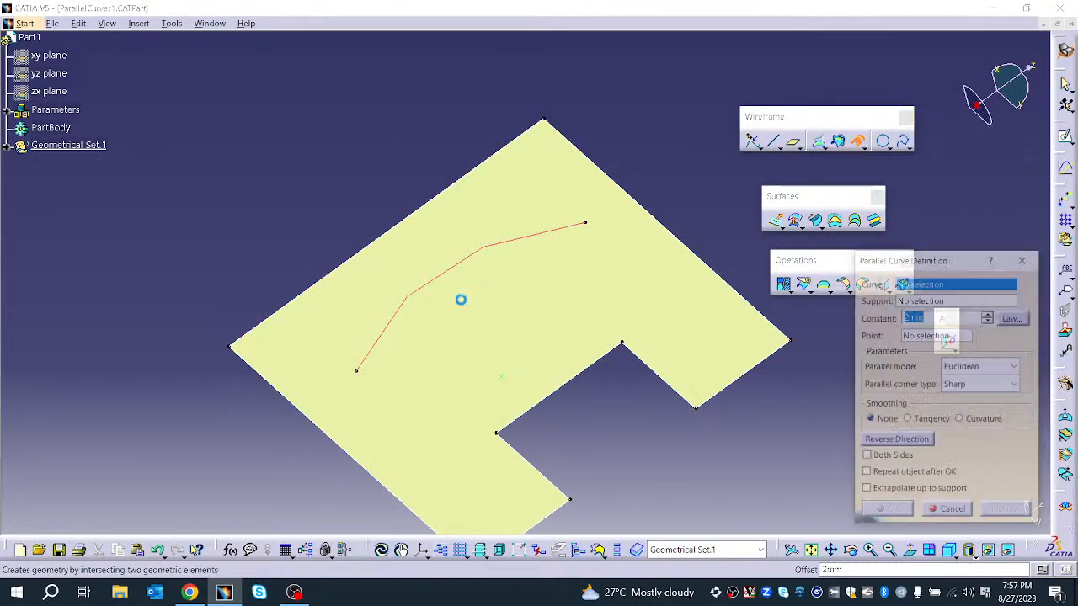
{"action": "left_click", "coordinate": [475, 251]}
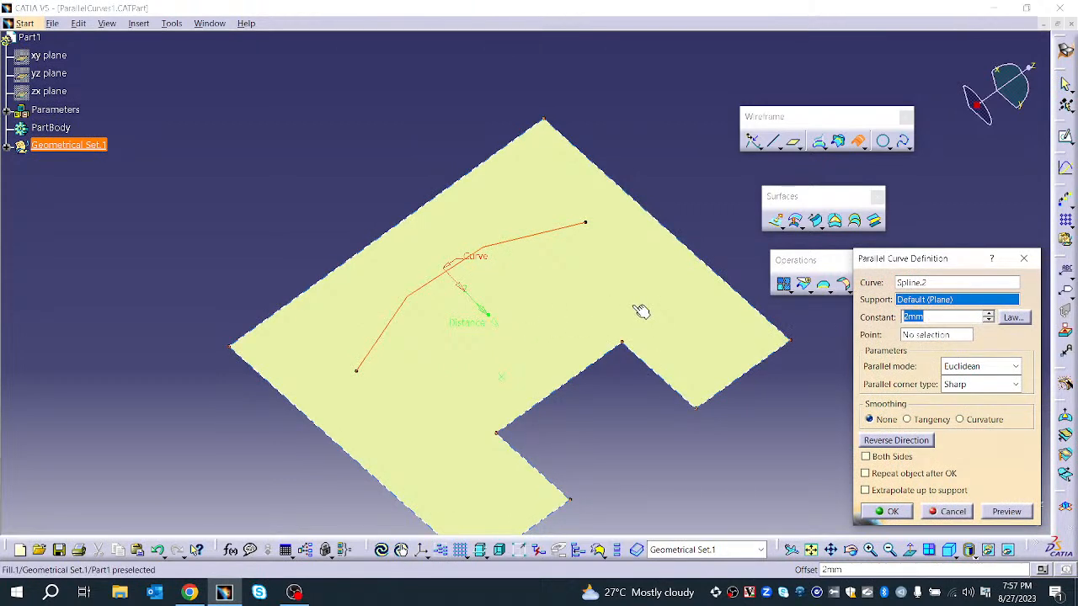
{"action": "left_click", "coordinate": [686, 324]}
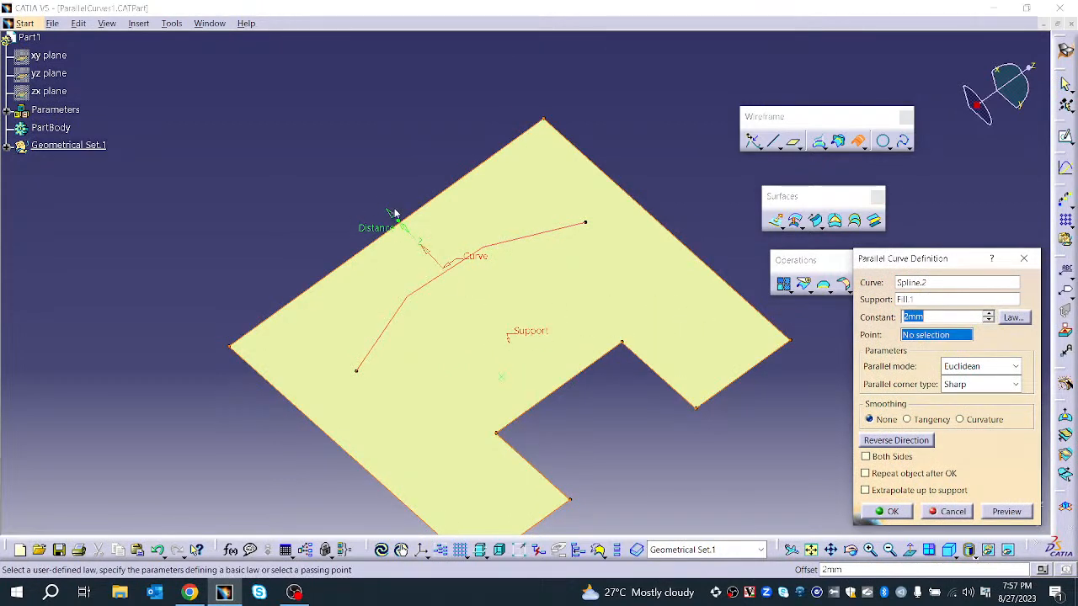
{"action": "left_click_drag", "start_coordinate": [394, 214], "coordinate": [428, 244]}
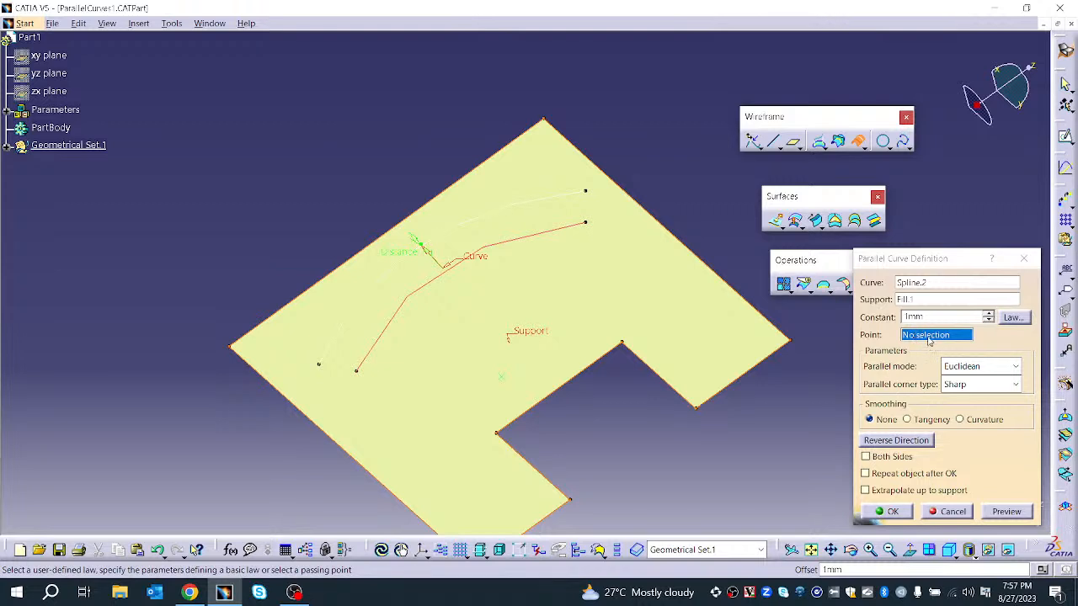
- Try an end vertex of Spline.2 as the parallel curve's passing point and clear that point selection
{"action": "left_click", "coordinate": [358, 372]}
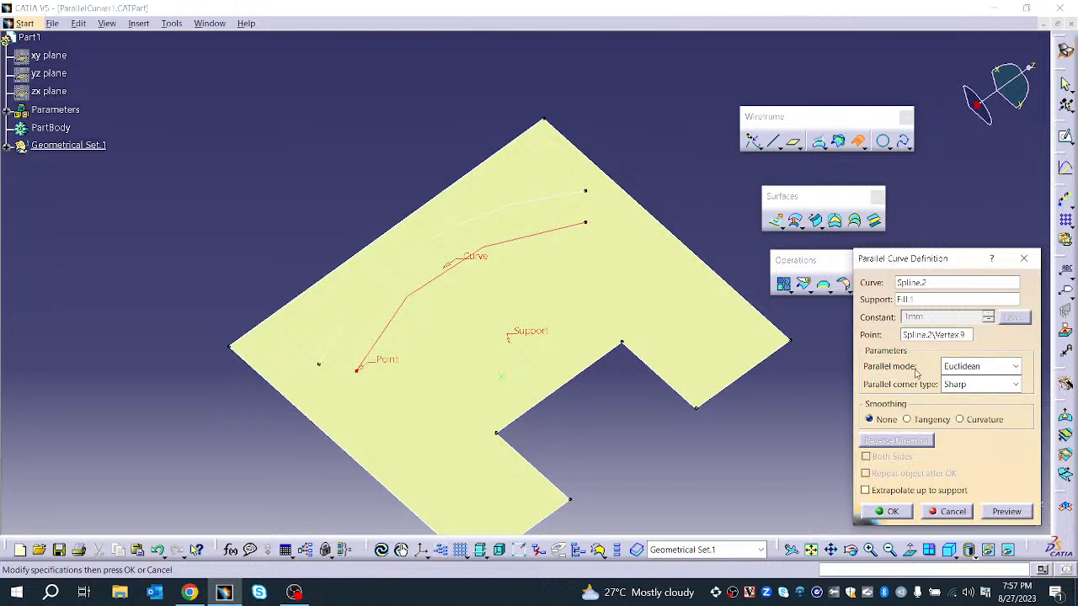
{"action": "left_click", "coordinate": [984, 373]}
{"action": "left_click", "coordinate": [984, 373]}
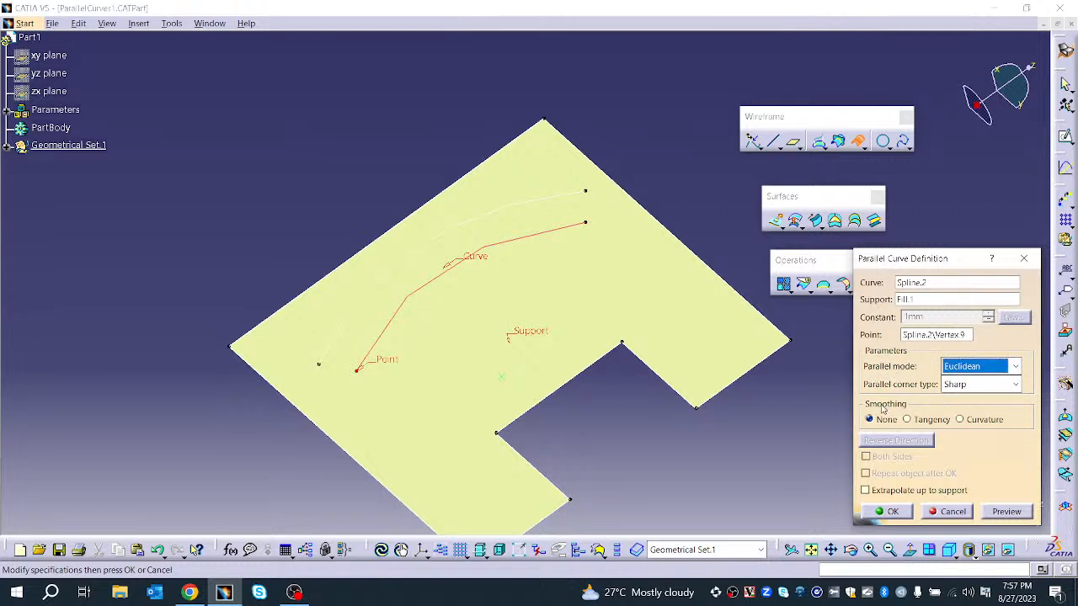
{"action": "left_click", "coordinate": [960, 386]}
{"action": "left_click", "coordinate": [961, 391]}
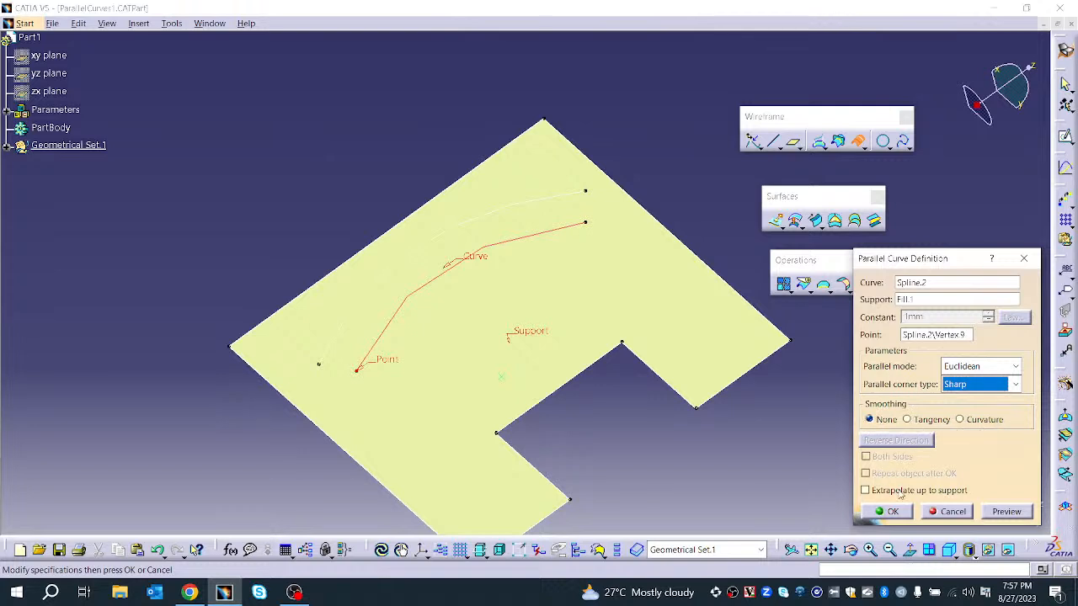
{"action": "left_click", "coordinate": [941, 337]}
{"action": "right_click", "coordinate": [940, 337]}
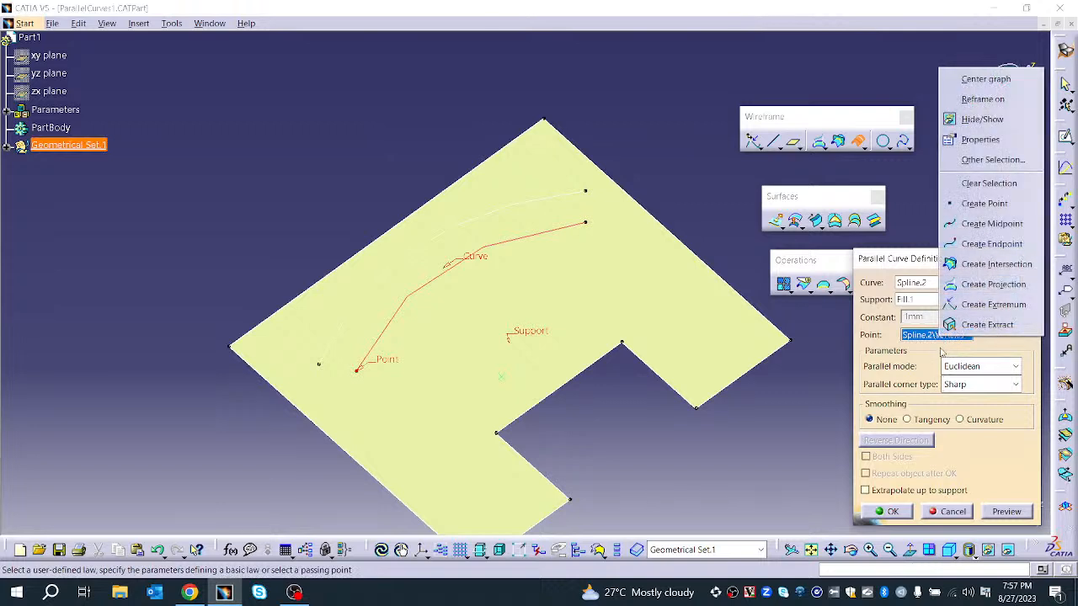
{"action": "left_click", "coordinate": [958, 183]}
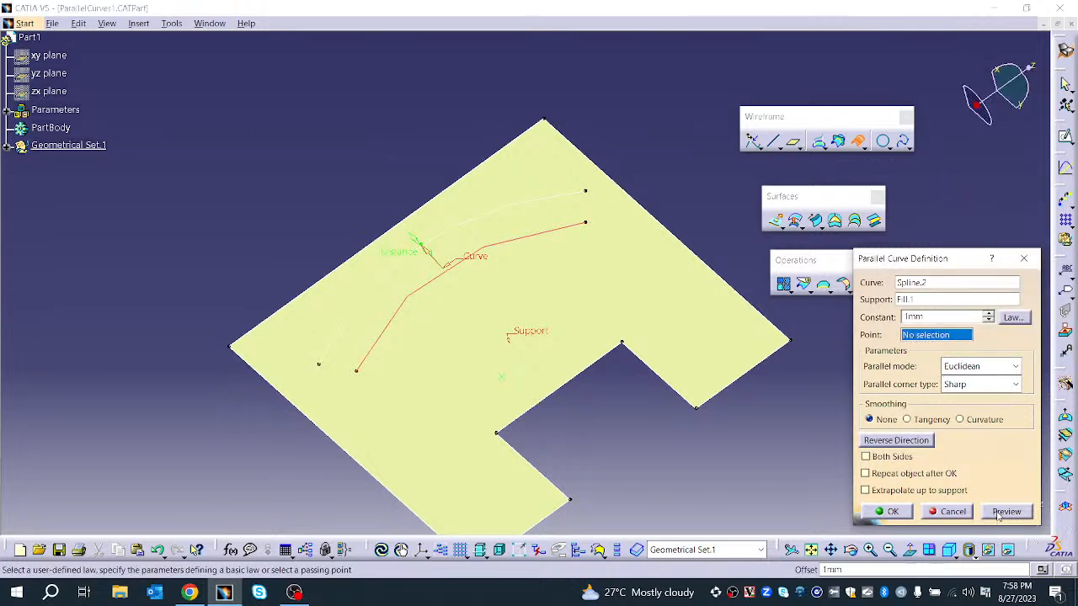
- Create the 1 mm parallel curves of the spline on both sides, extrapolated up to the support surface
{"action": "left_click", "coordinate": [891, 458]}
{"action": "left_click", "coordinate": [1002, 512]}
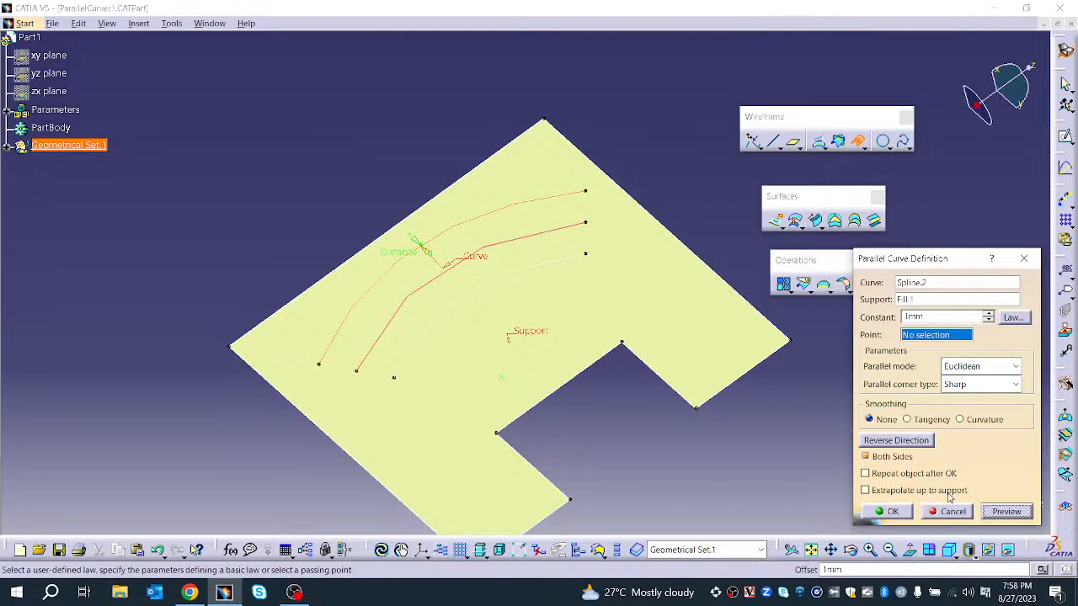
{"action": "left_click", "coordinate": [894, 492]}
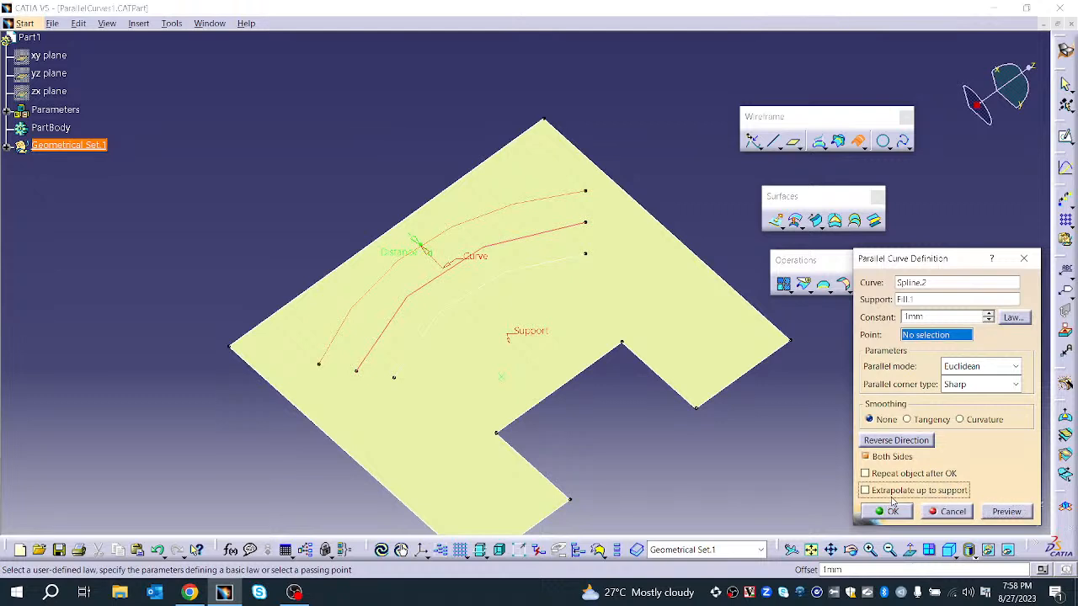
{"action": "left_click", "coordinate": [1008, 514]}
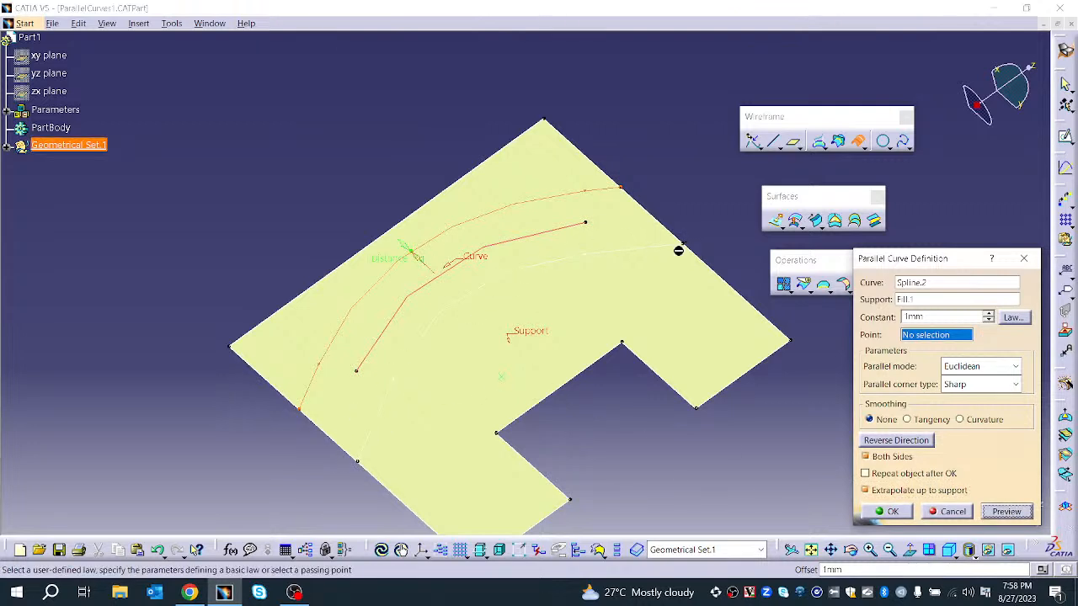
{"action": "left_click", "coordinate": [885, 512]}
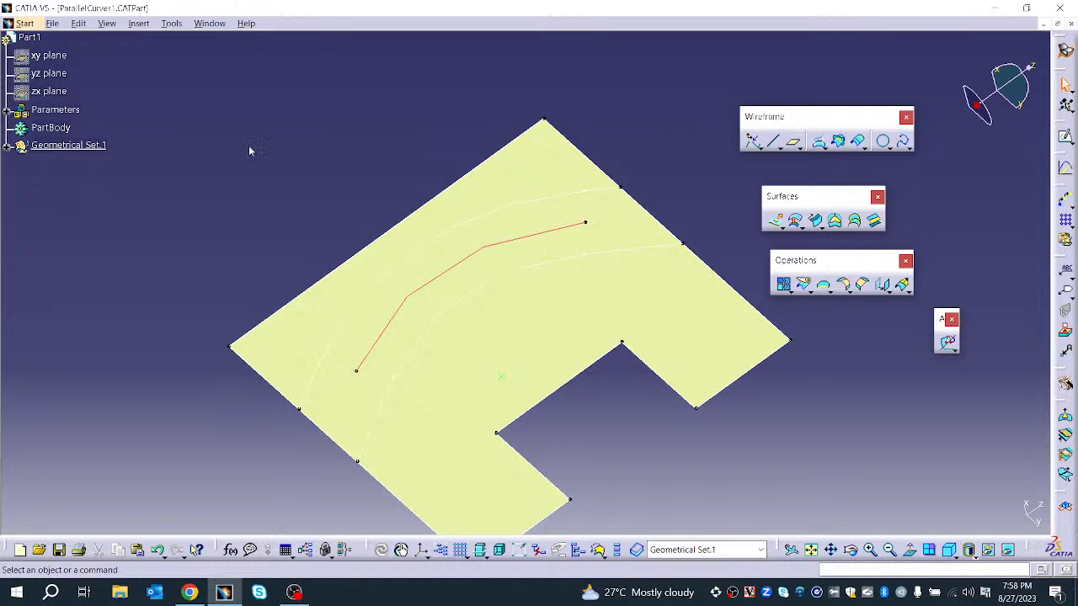
- Hide the fill surface and the parallel curve on the outer side of the red spline
{"action": "left_click", "coordinate": [908, 148]}
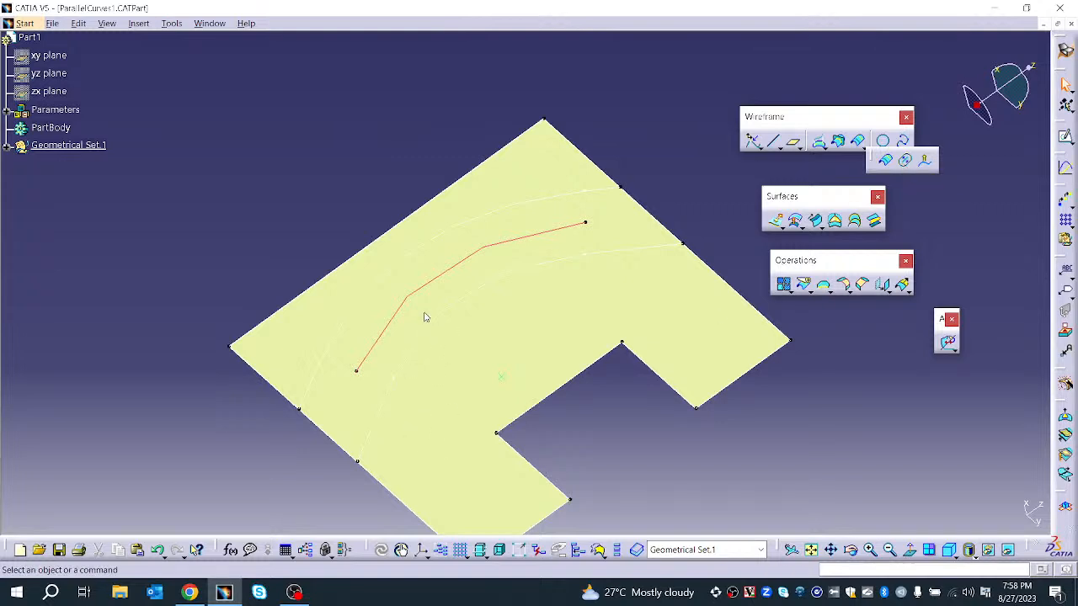
{"action": "left_click", "coordinate": [326, 313]}
{"action": "right_click", "coordinate": [325, 312]}
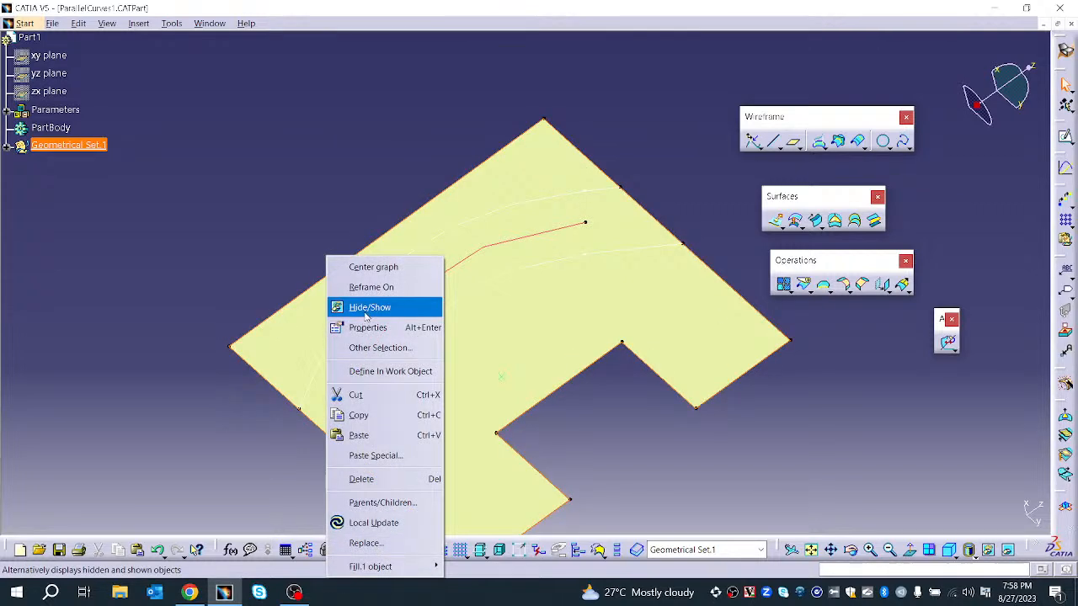
{"action": "left_click", "coordinate": [355, 308]}
{"action": "left_click", "coordinate": [354, 324]}
{"action": "right_click", "coordinate": [352, 326]}
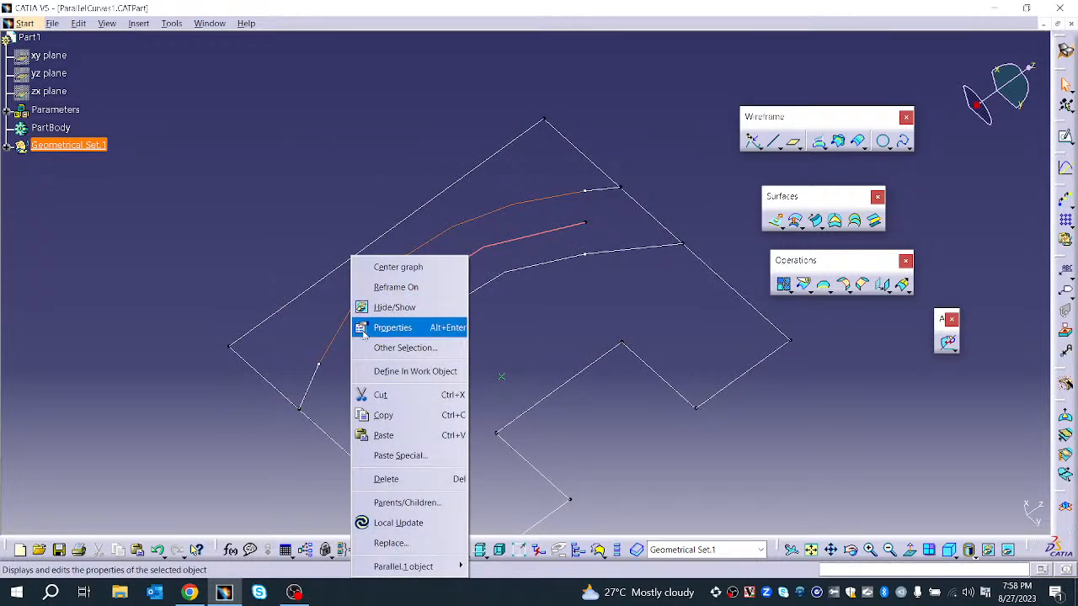
{"action": "left_click", "coordinate": [381, 308]}
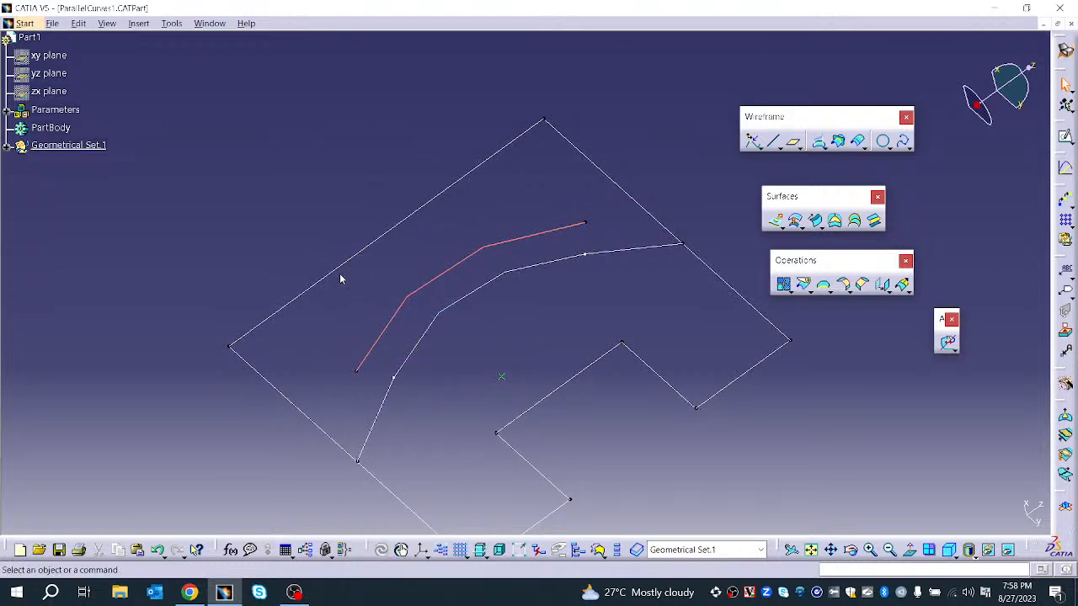
- Hide the upper-left boundary line of the profile and the remaining parallel curve inside the red spline
{"action": "left_click", "coordinate": [347, 269]}
{"action": "right_click", "coordinate": [357, 266]}
{"action": "left_click", "coordinate": [361, 306]}
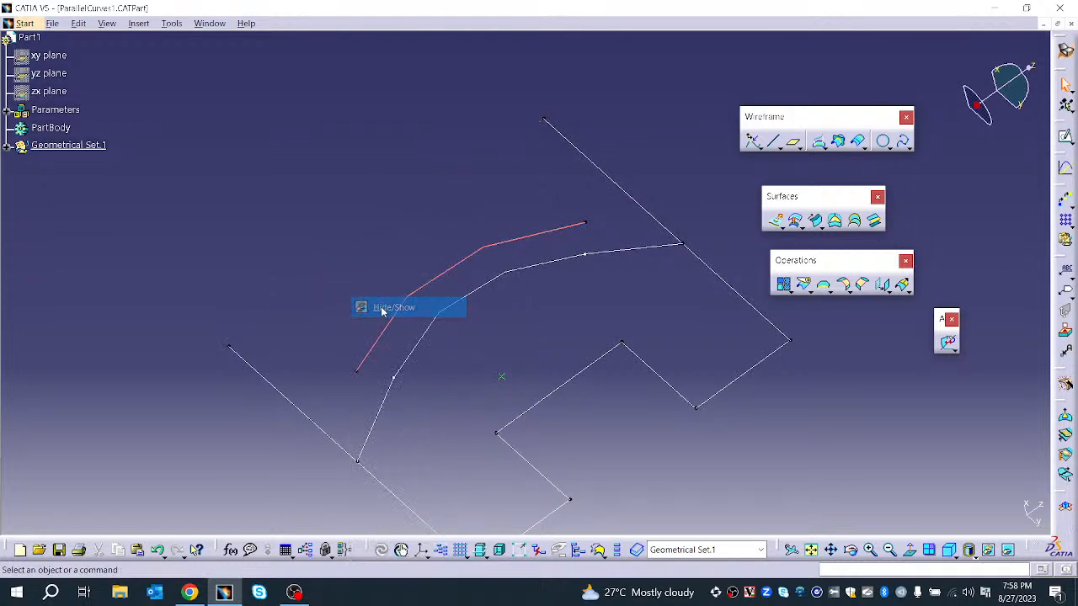
{"action": "left_click", "coordinate": [426, 344]}
{"action": "right_click", "coordinate": [426, 342]}
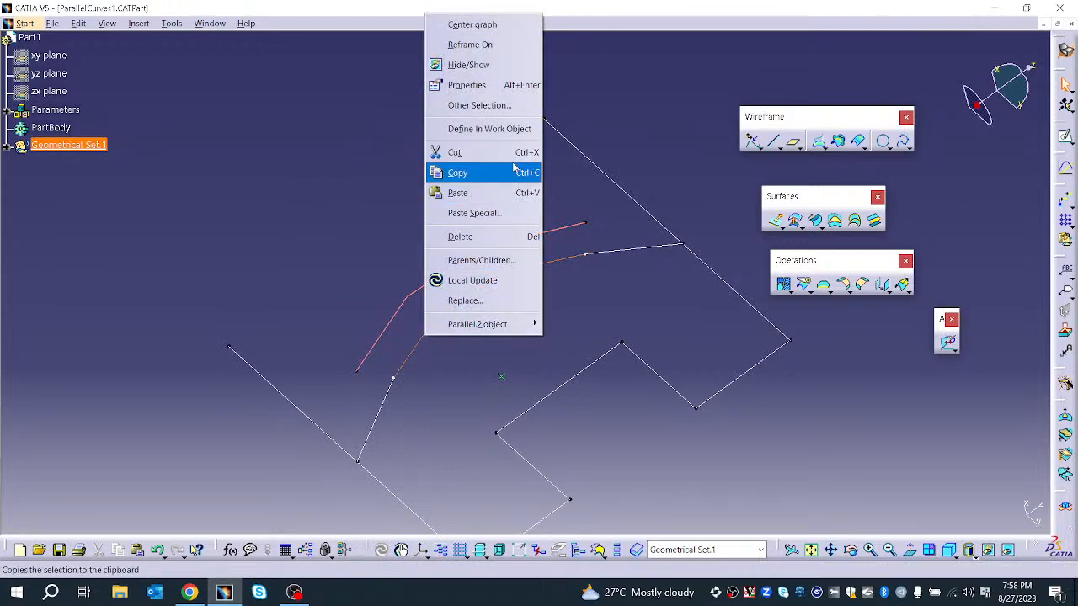
{"action": "left_click", "coordinate": [487, 65]}
- Hide the upper-right boundary line of the profile
{"action": "left_click", "coordinate": [577, 383]}
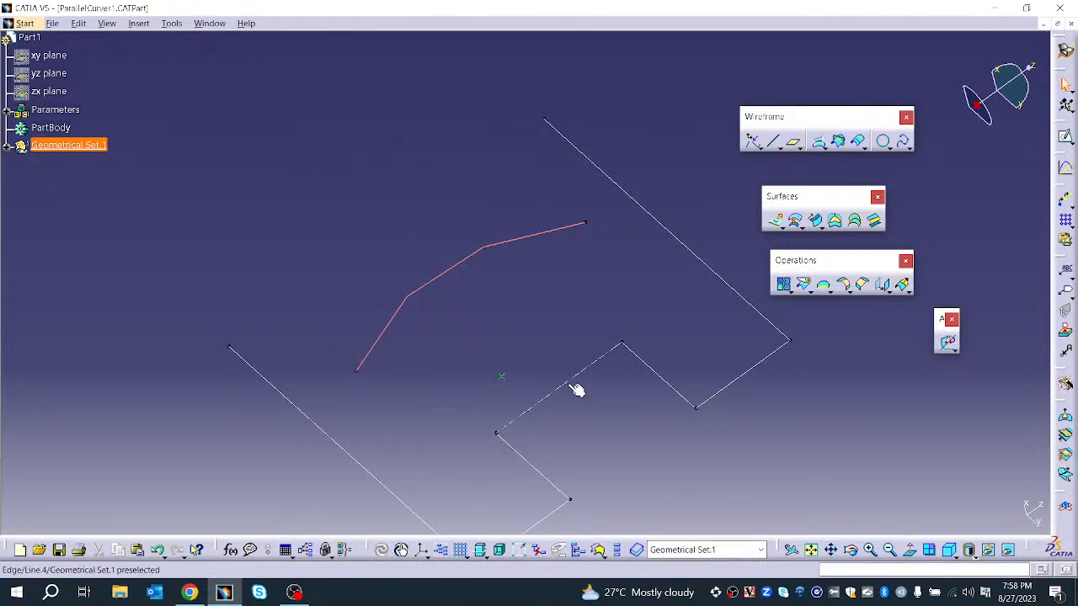
{"action": "right_click", "coordinate": [579, 376]}
{"action": "left_click_drag", "start_coordinate": [149, 306], "coordinate": [429, 522]}
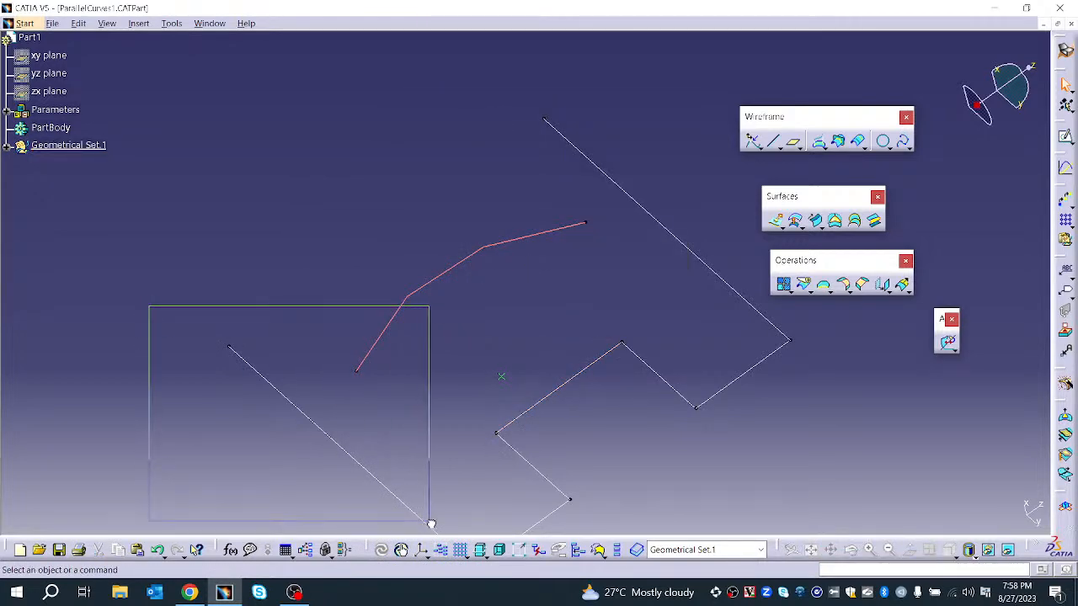
{"action": "left_click", "coordinate": [350, 451]}
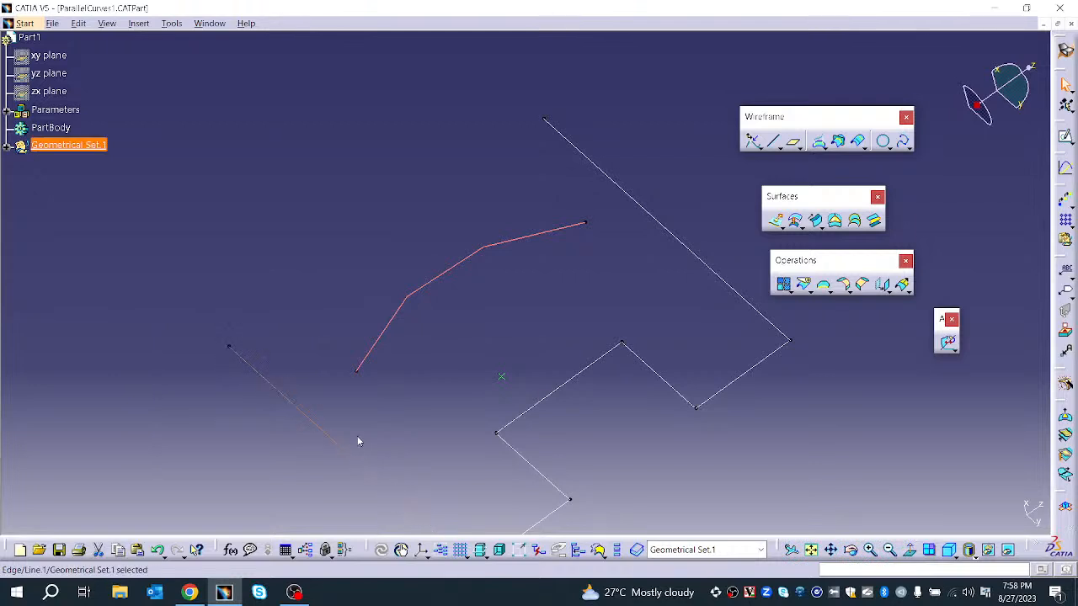
{"action": "right_click", "coordinate": [563, 138]}
{"action": "left_click", "coordinate": [598, 181]}
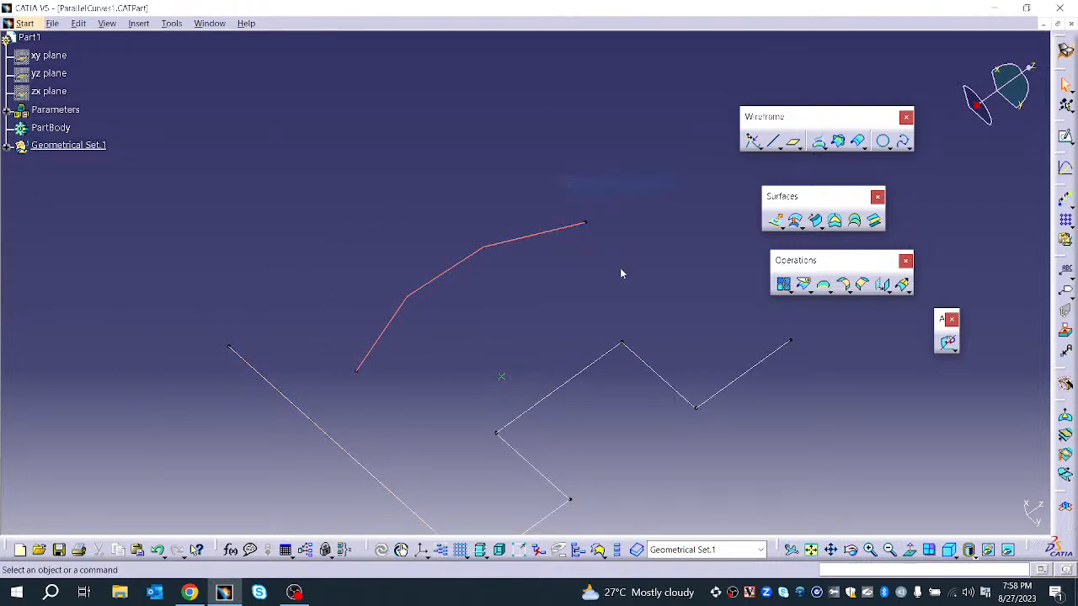
- Start a Rolling Offset of the red spline and try the xy plane as its support
{"action": "middle_click_drag", "start_coordinate": [385, 399], "coordinate": [561, 361]}
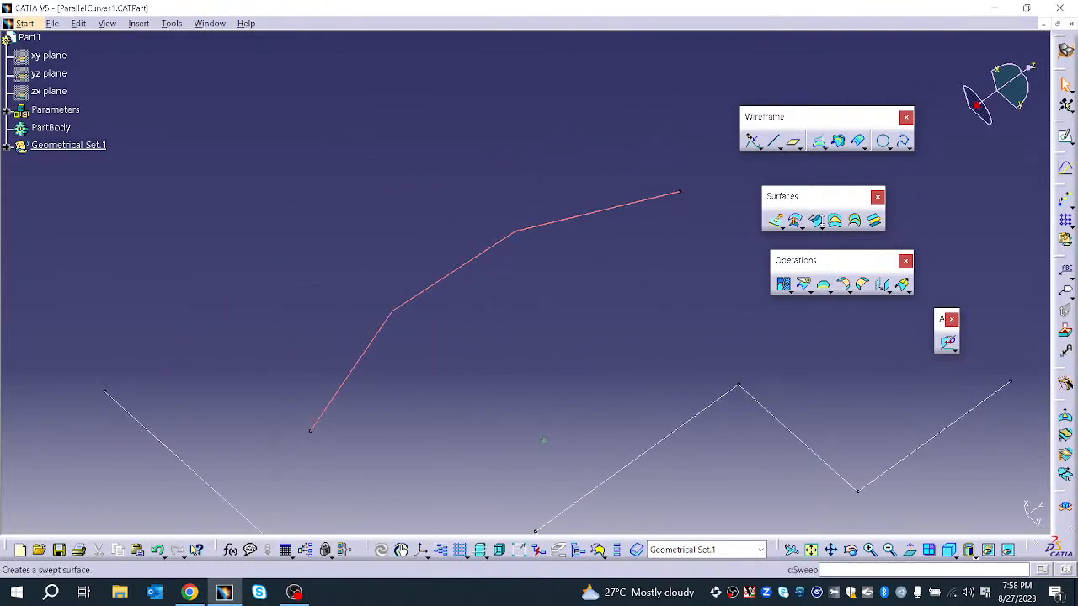
{"action": "left_click", "coordinate": [863, 148]}
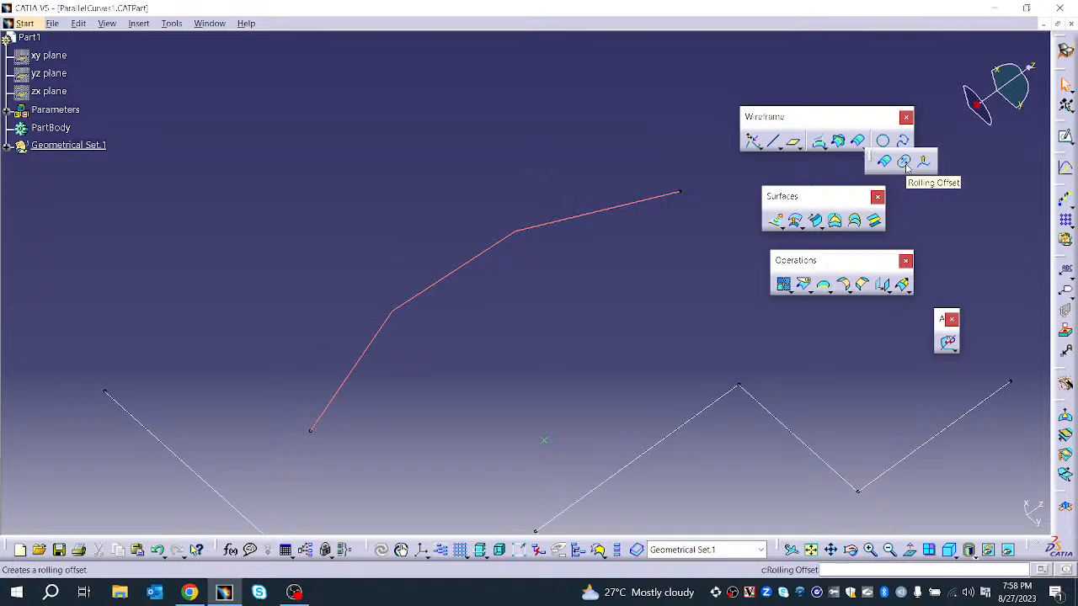
{"action": "left_click", "coordinate": [905, 164]}
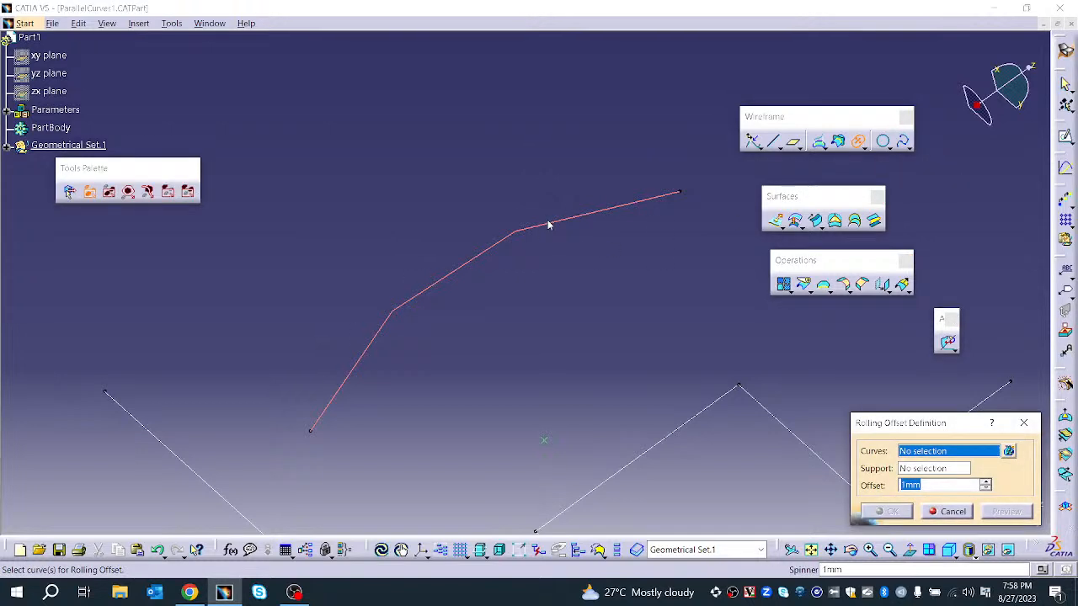
{"action": "left_click", "coordinate": [550, 225]}
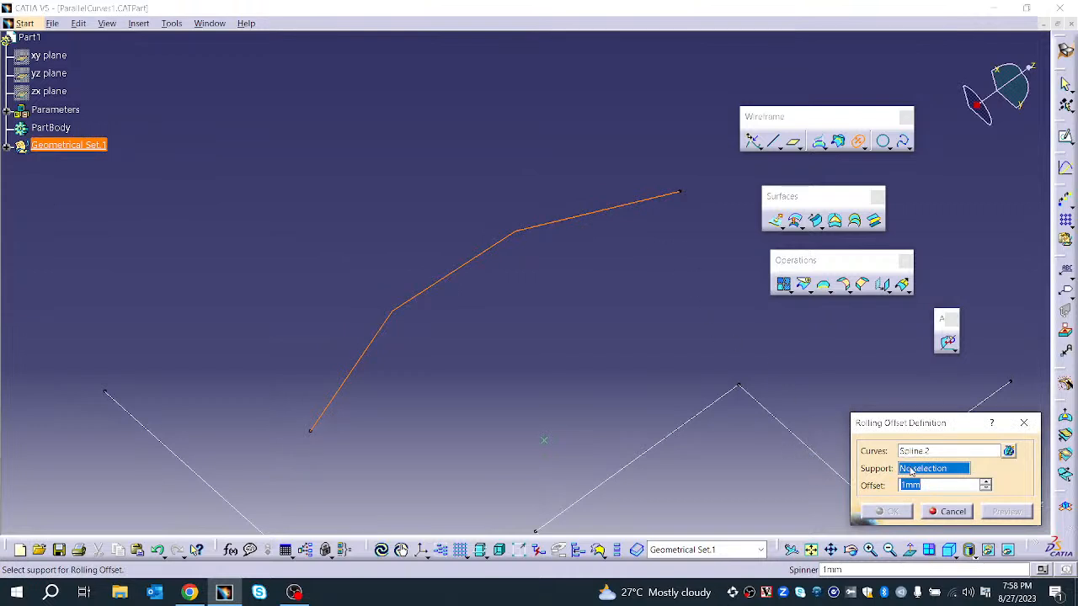
{"action": "left_click", "coordinate": [40, 54]}
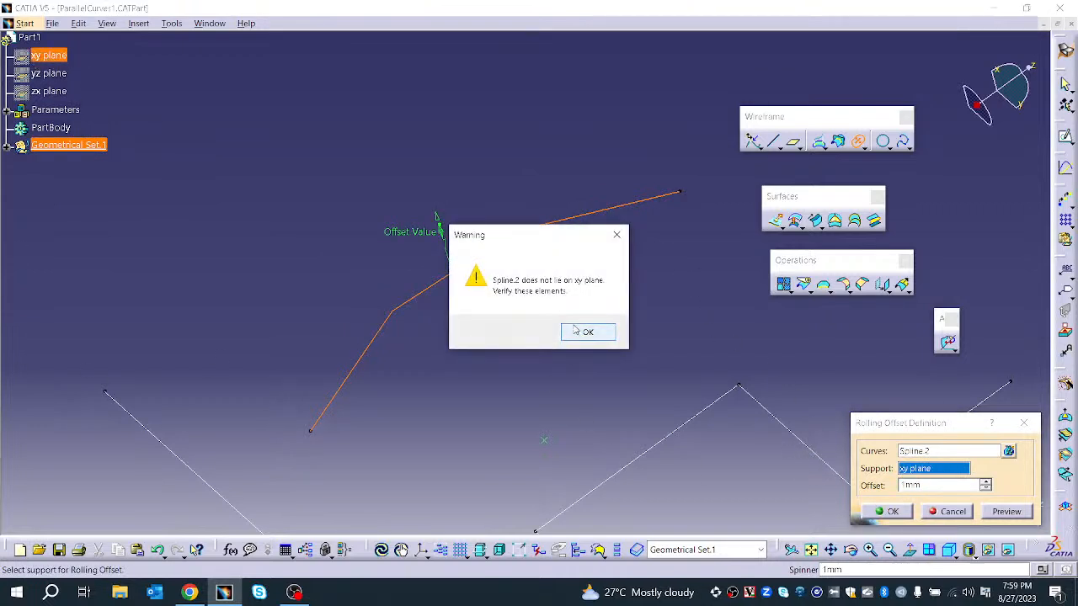
{"action": "left_click", "coordinate": [588, 332]}
- Use the yz plane as support, set the offset to 3 mm, and create the spline's rolling offset
{"action": "middle_click_drag", "start_coordinate": [578, 330], "coordinate": [514, 418]}
{"action": "left_click", "coordinate": [55, 126]}
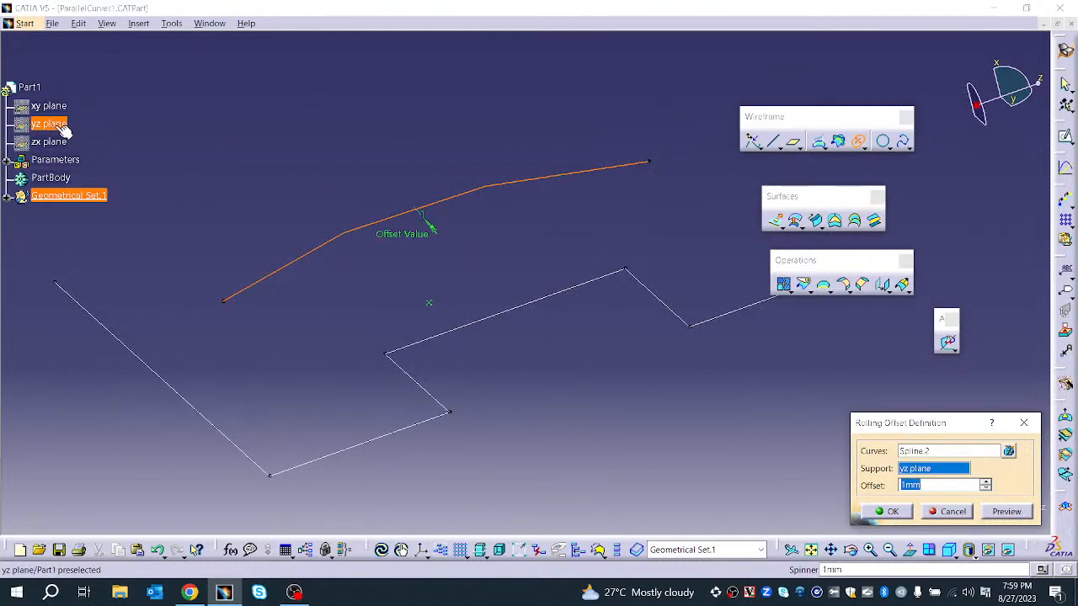
{"action": "left_click", "coordinate": [986, 483]}
{"action": "left_click", "coordinate": [986, 482]}
{"action": "left_click", "coordinate": [1008, 512]}
{"action": "middle_click_drag", "start_coordinate": [480, 438], "coordinate": [413, 459]}
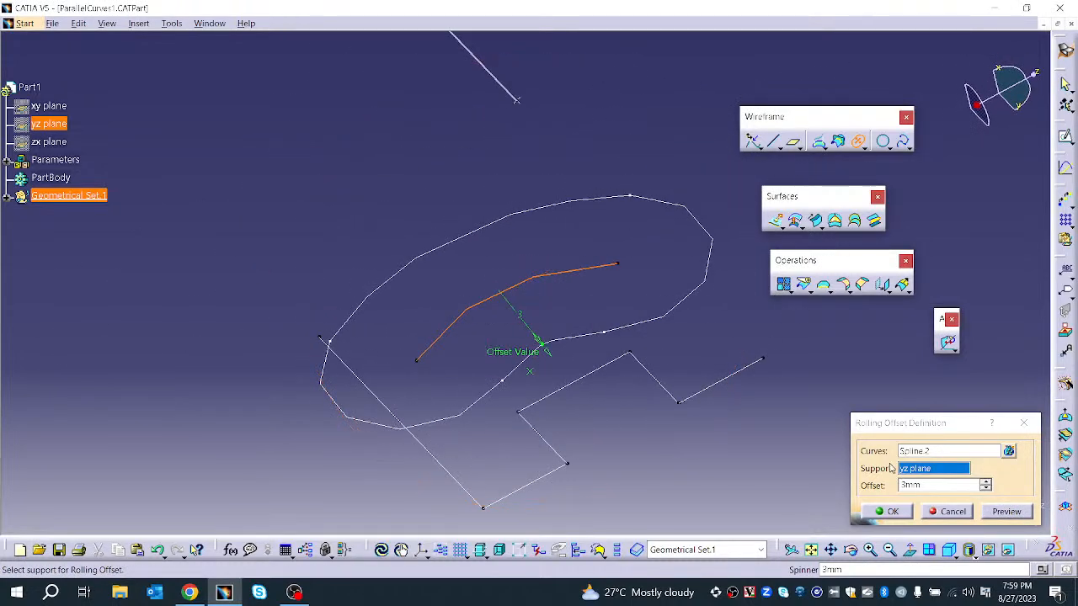
{"action": "left_click", "coordinate": [886, 512]}
- Hide Line.4 and Line.5, the two adjoining notch lines of the boundary profile
{"action": "right_click", "coordinate": [581, 391]}
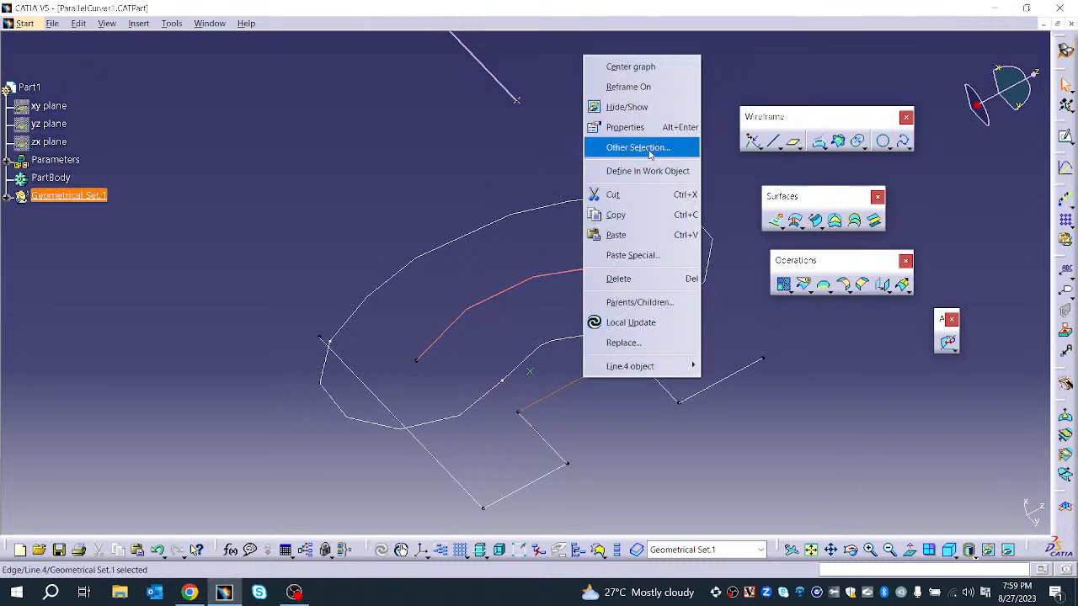
{"action": "left_click", "coordinate": [628, 107]}
{"action": "right_click", "coordinate": [660, 378]}
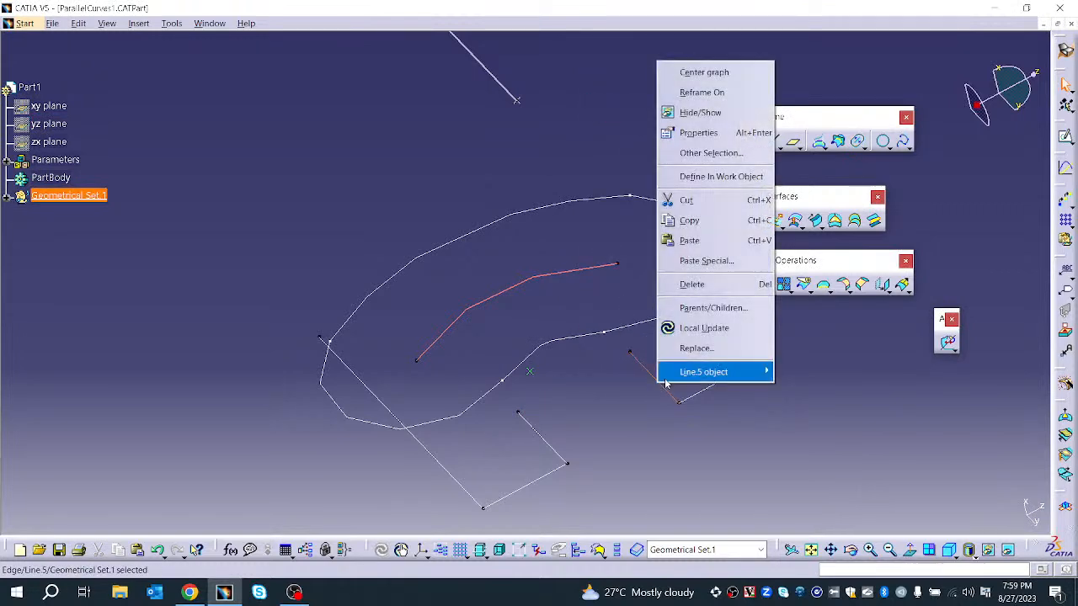
{"action": "left_click", "coordinate": [700, 112]}
- Create a 3 mm Rolling Offset around the isolated straight line Line.6, supported on the yz plane
{"action": "middle_click_drag", "start_coordinate": [708, 401], "coordinate": [287, 168]}
{"action": "middle_click_drag", "start_coordinate": [553, 339], "coordinate": [274, 427]}
{"action": "left_click", "coordinate": [857, 141]}
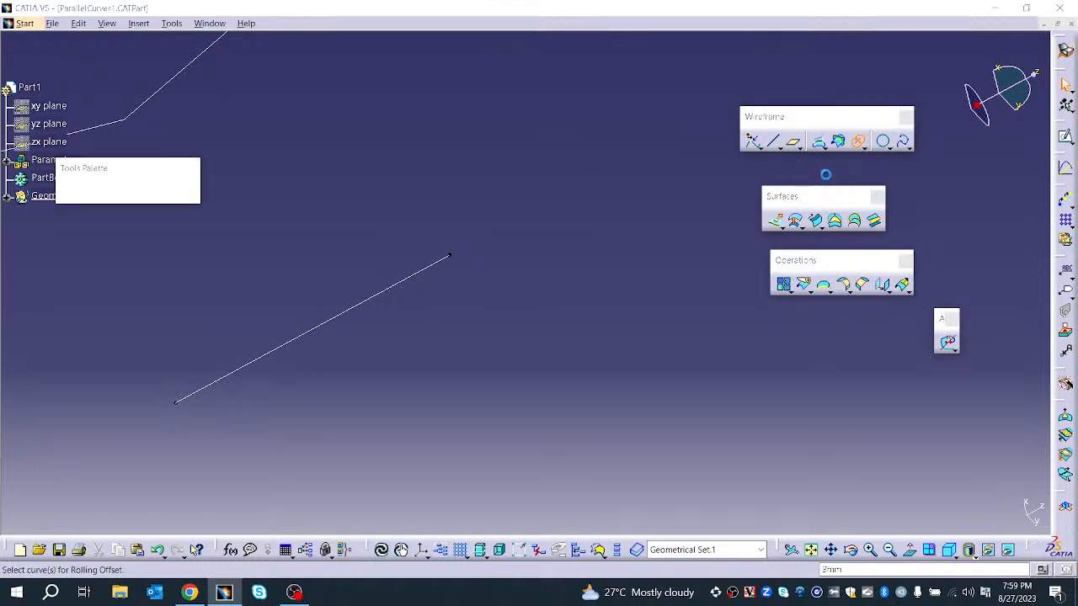
{"action": "middle_click_drag", "start_coordinate": [455, 396], "coordinate": [625, 395]}
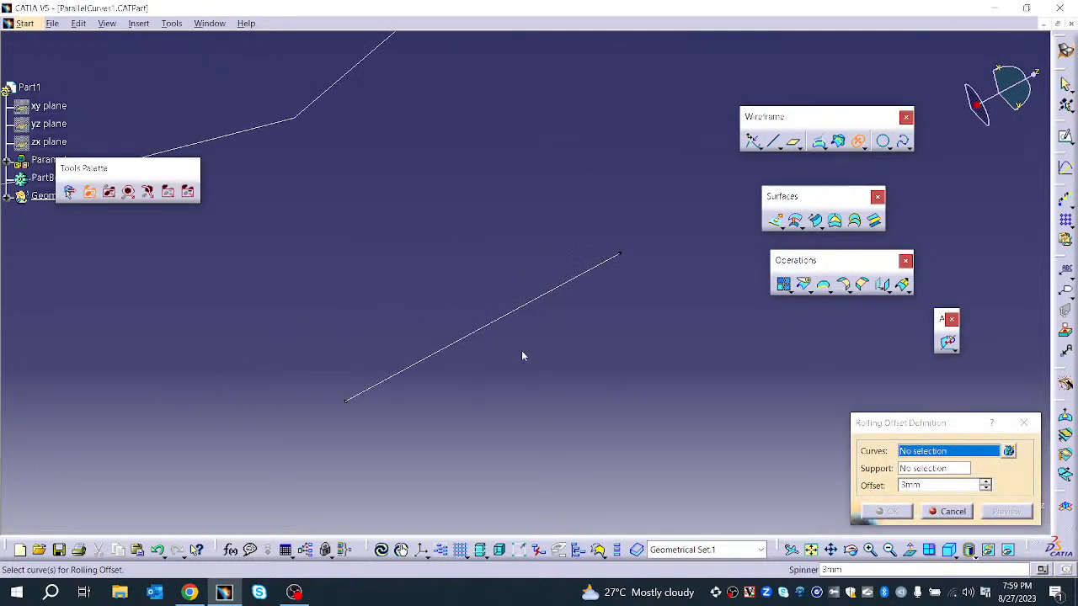
{"action": "left_click", "coordinate": [524, 306]}
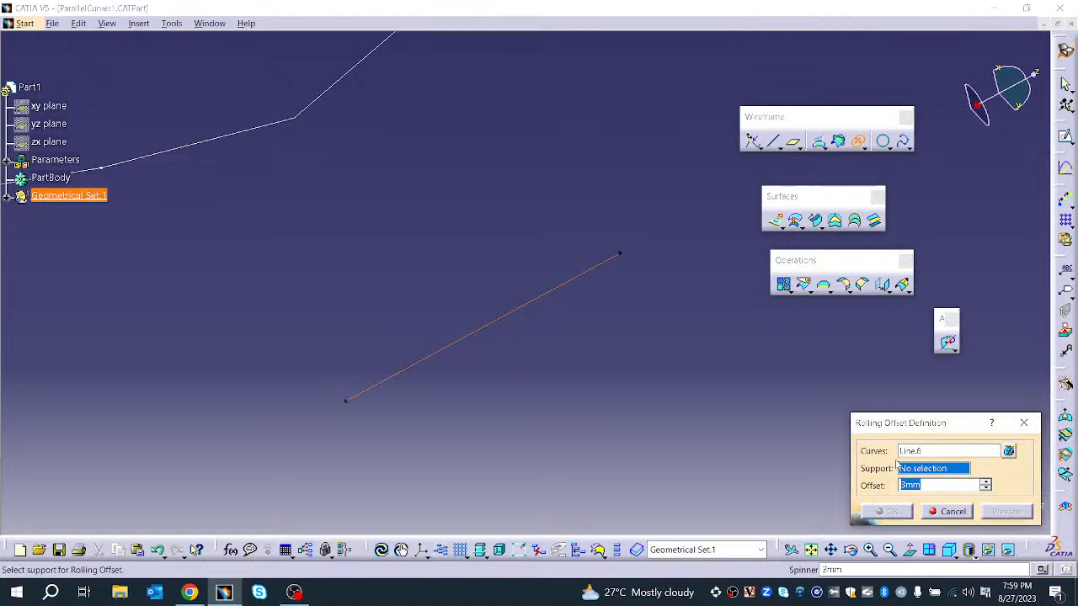
{"action": "left_click", "coordinate": [69, 124]}
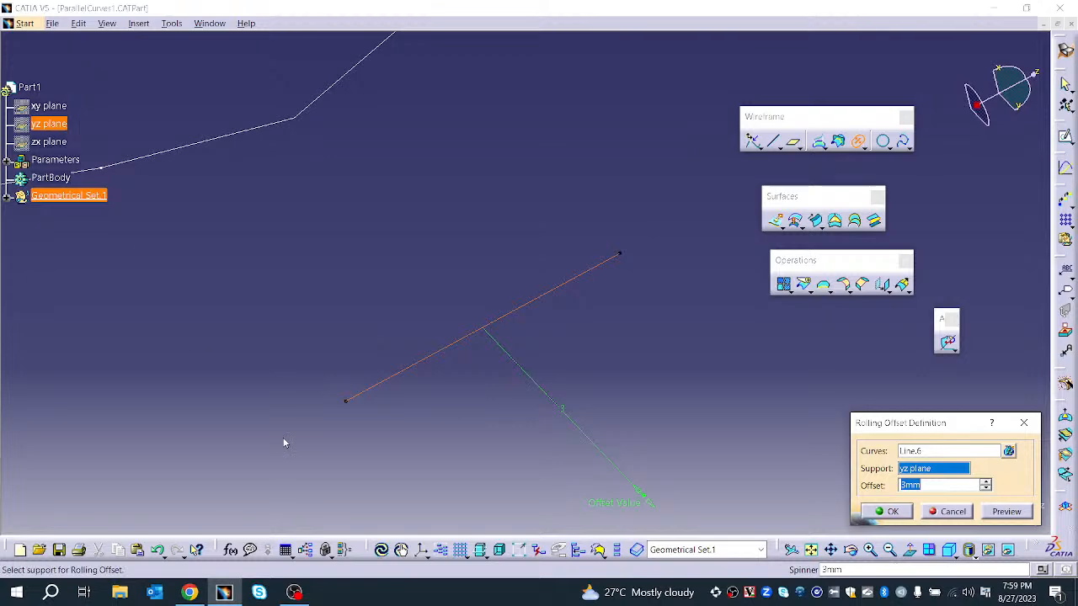
{"action": "left_click", "coordinate": [1007, 512]}
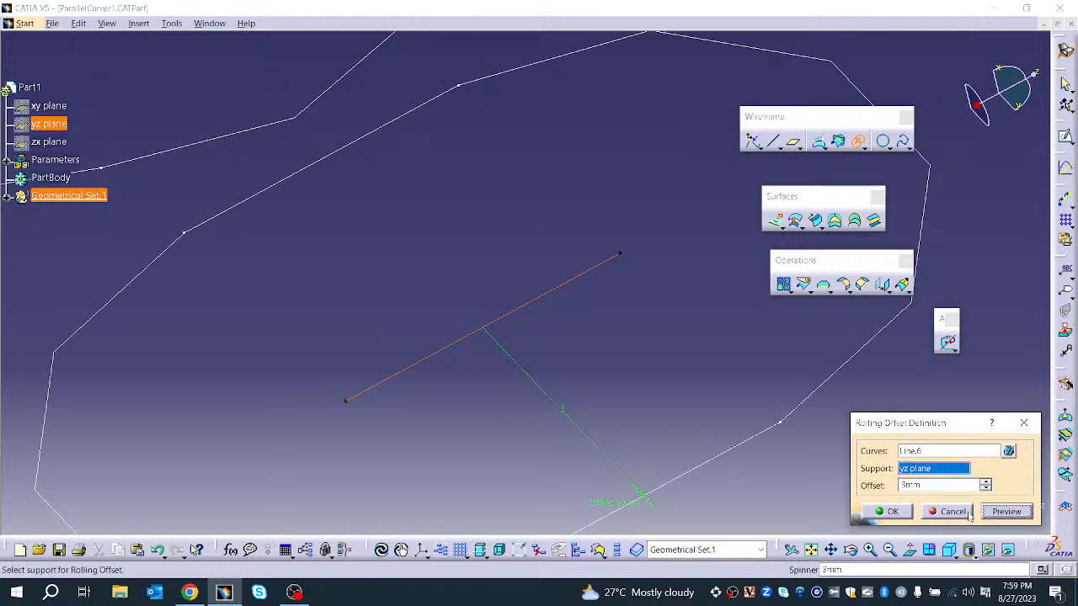
{"action": "middle_click_drag", "start_coordinate": [582, 380], "coordinate": [552, 442]}
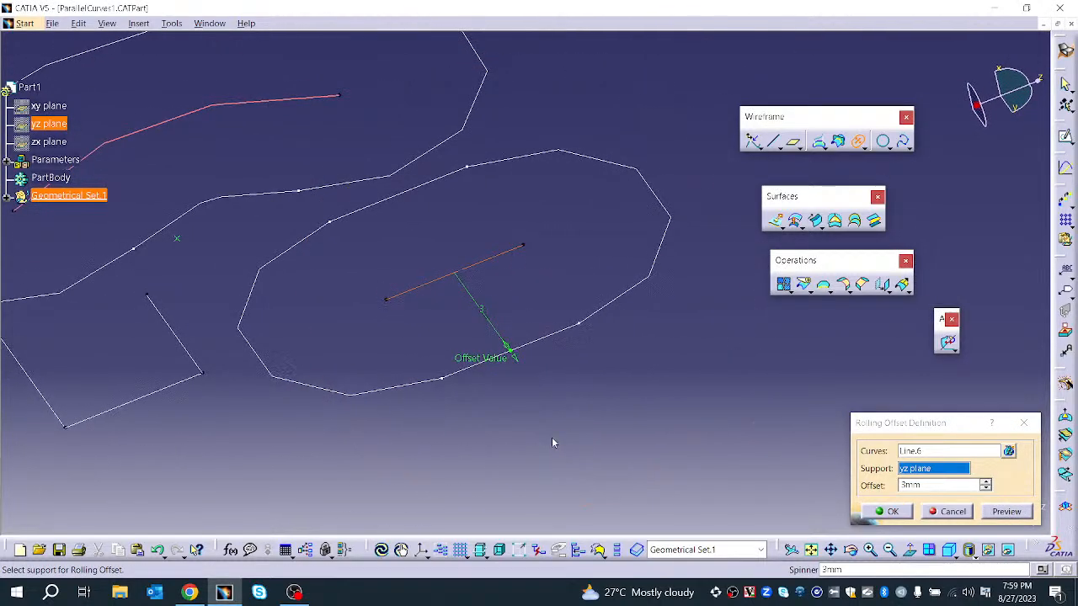
{"action": "mouse_move", "coordinate": [563, 378]}
{"action": "middle_mouse_down"}
{"action": "mouse_move", "coordinate": [565, 557]}
{"action": "mouse_move", "coordinate": [588, 356]}
{"action": "mouse_move", "coordinate": [505, 344]}
{"action": "mouse_move", "coordinate": [487, 403]}
{"action": "mouse_move", "coordinate": [487, 389]}
{"action": "middle_mouse_up"}
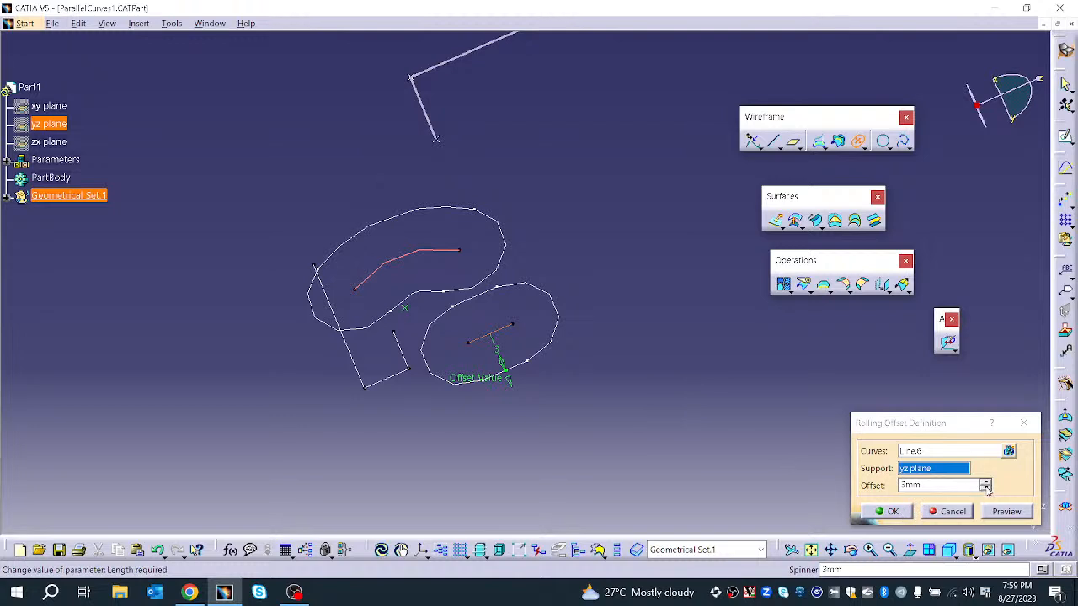
{"action": "left_click", "coordinate": [897, 512]}
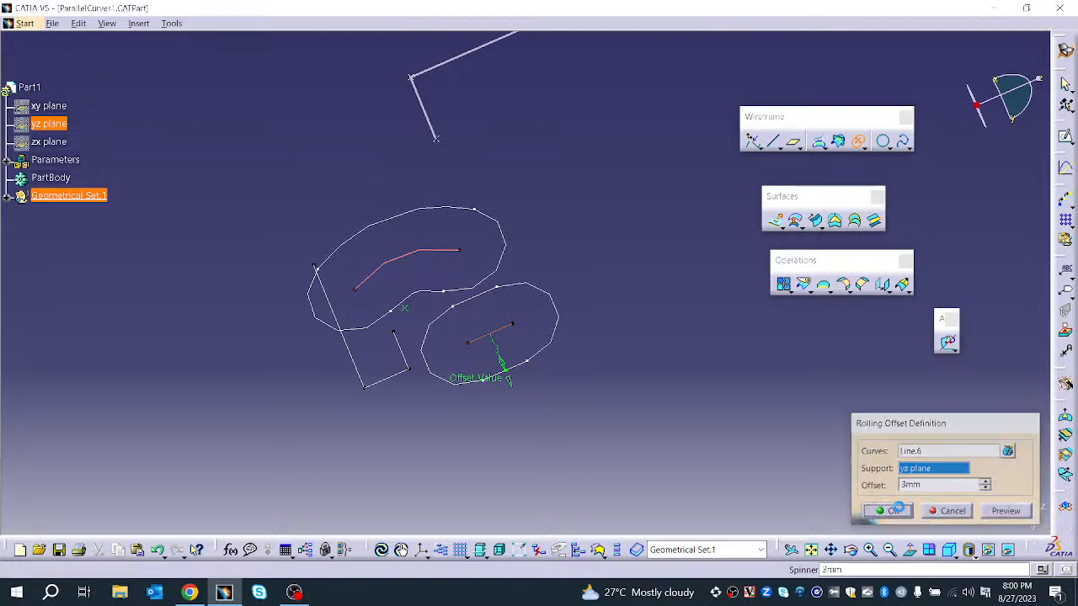
- Start a 3D Curve Offset of Rolling offset.2, the closed loop around the straight line, with Z Component as pulling direction
{"action": "left_click", "coordinate": [868, 150]}
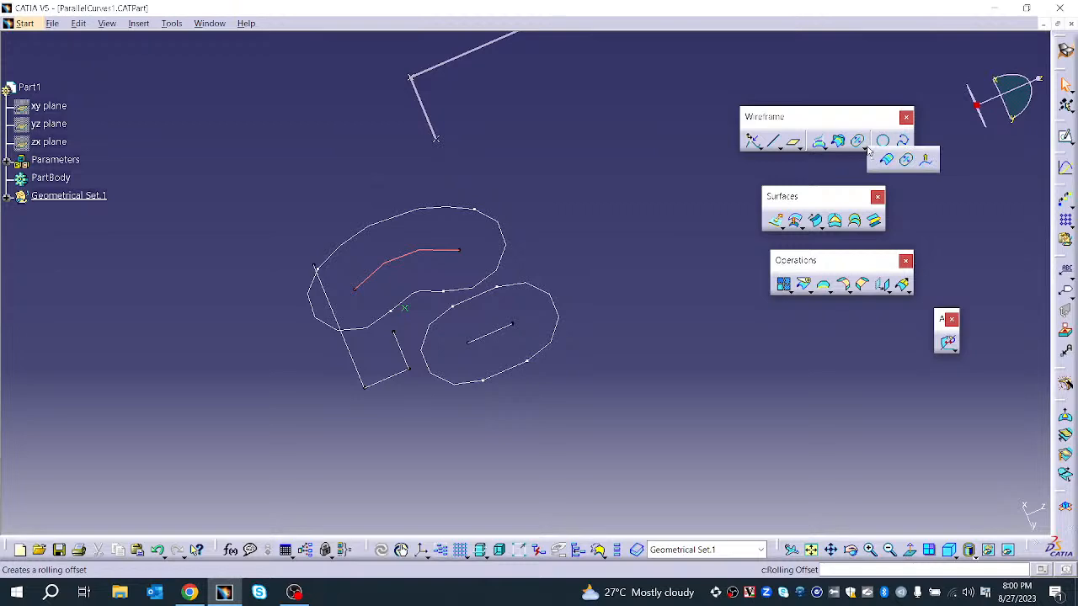
{"action": "left_click", "coordinate": [926, 160]}
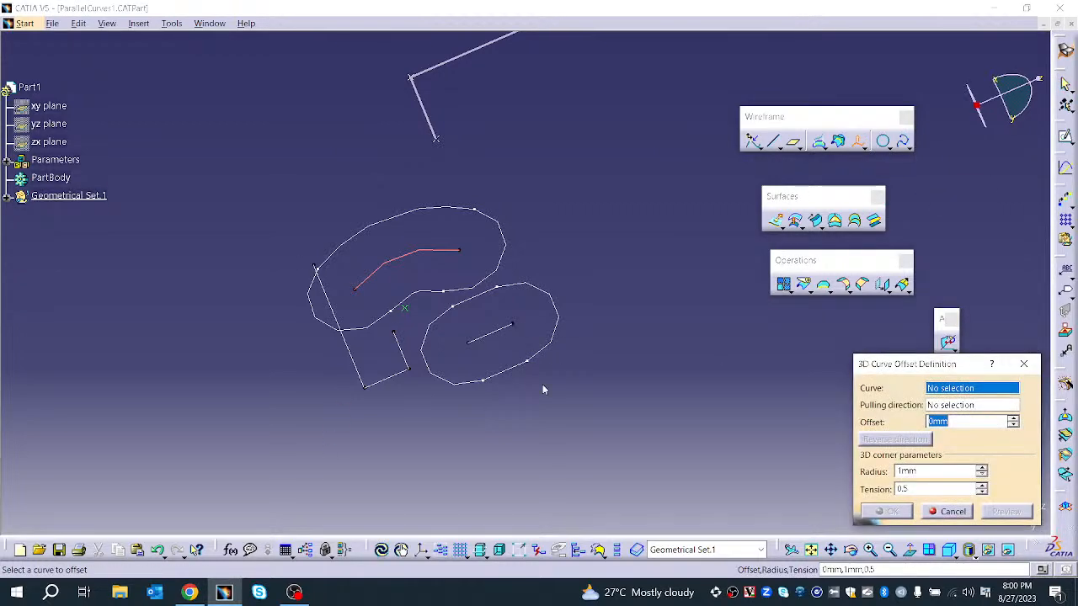
{"action": "middle_click_drag", "start_coordinate": [523, 418], "coordinate": [422, 294]}
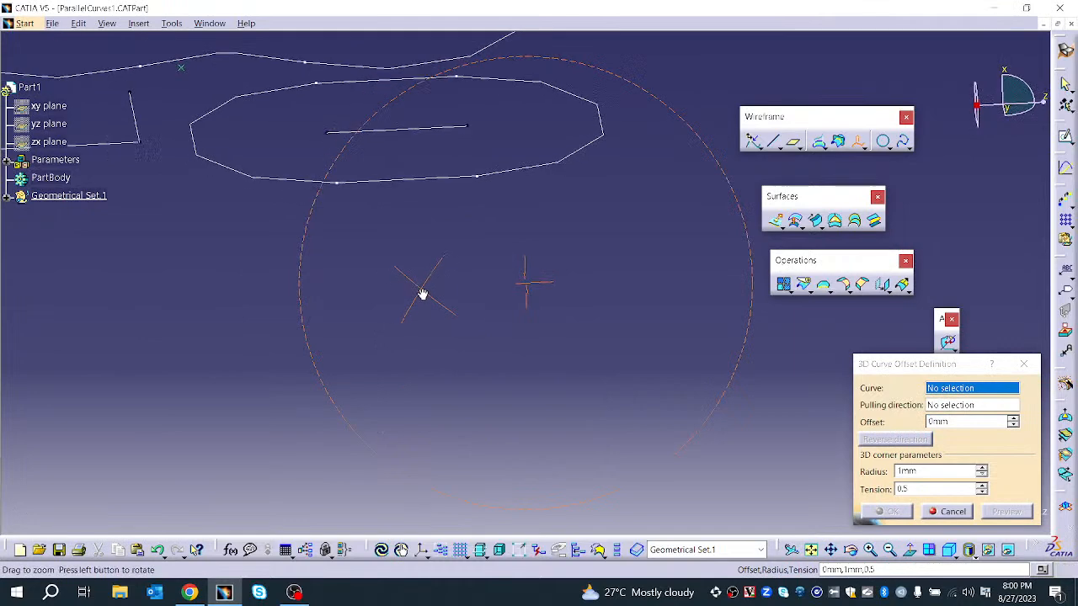
{"action": "left_click", "coordinate": [430, 176]}
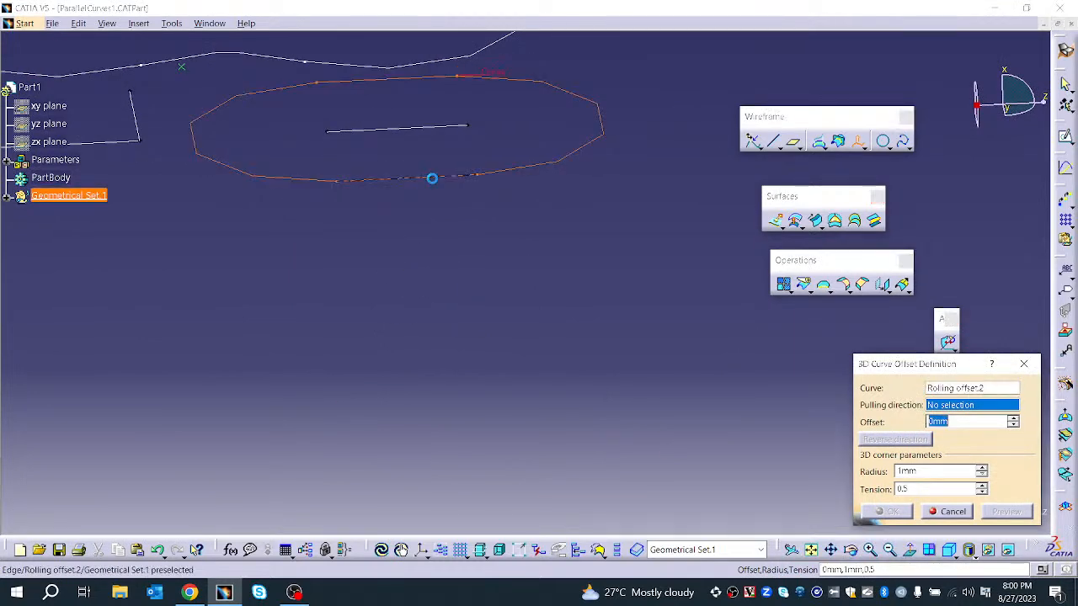
{"action": "middle_click_drag", "start_coordinate": [553, 302], "coordinate": [558, 449]}
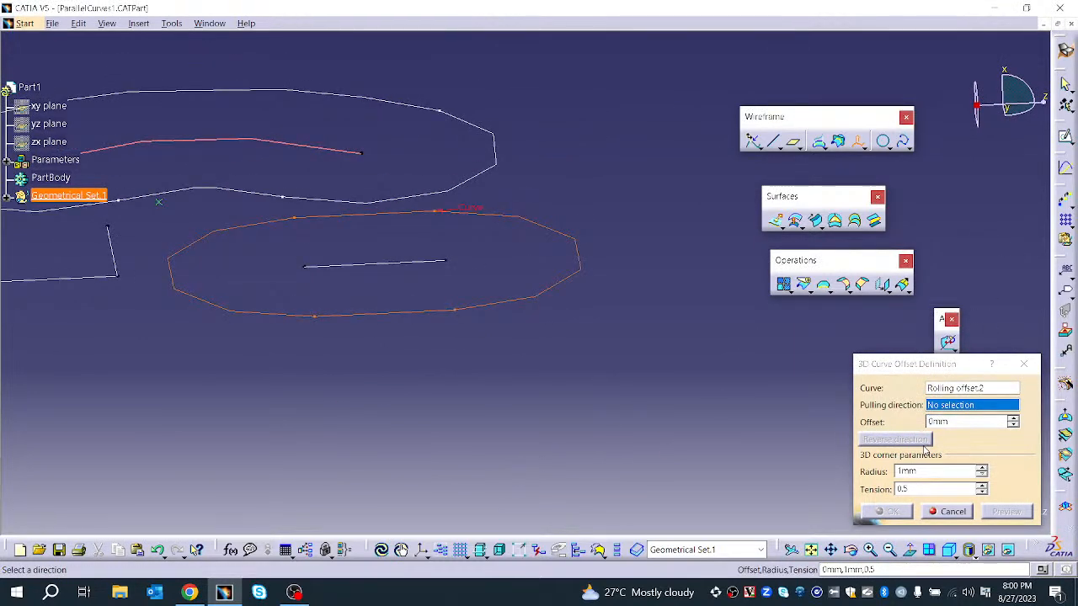
{"action": "right_click", "coordinate": [948, 405]}
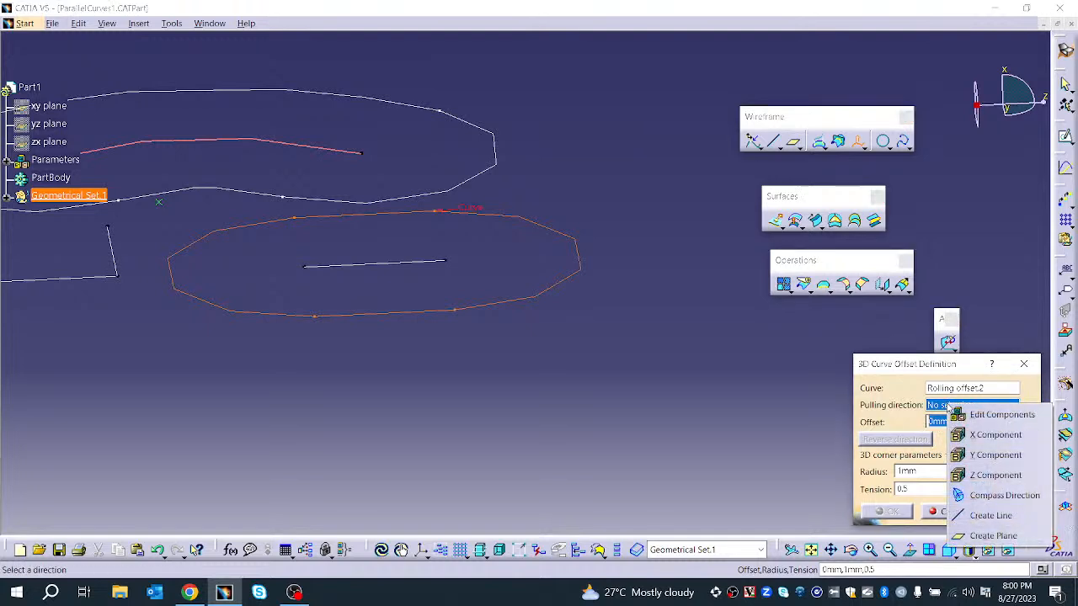
{"action": "left_click", "coordinate": [981, 475]}
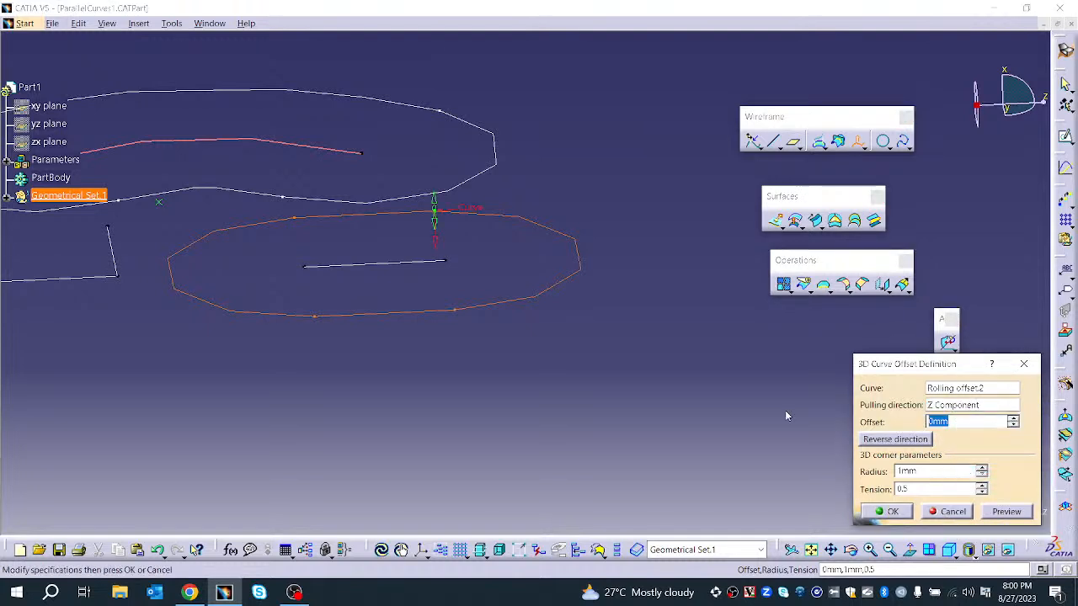
- Try a -1 mm offset along the Z pulling direction and change the offset value to 1 mm
{"action": "left_click", "coordinate": [436, 211]}
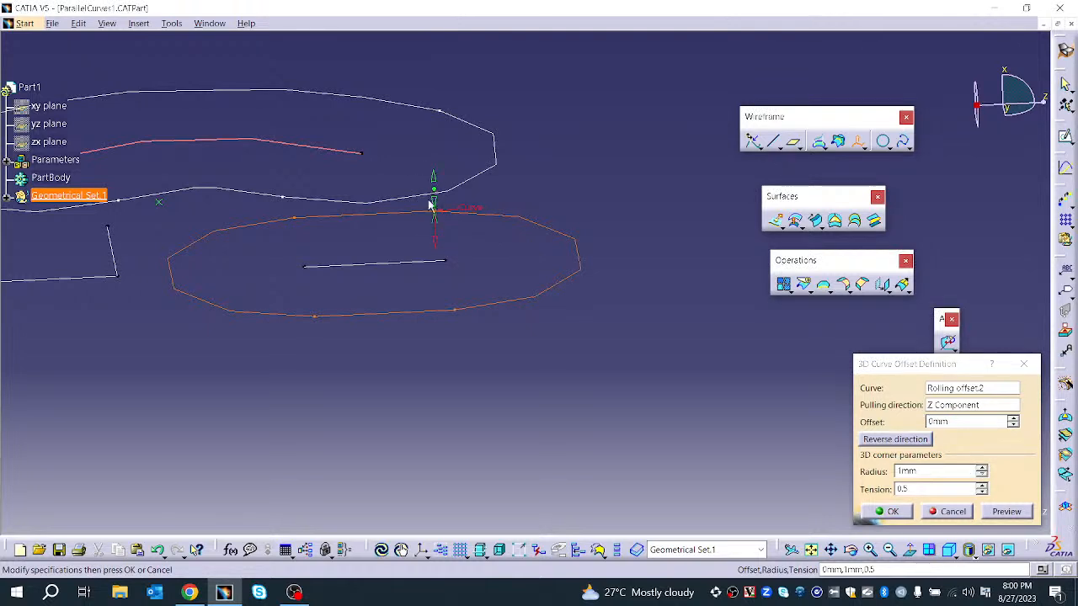
{"action": "left_click", "coordinate": [428, 195]}
{"action": "left_click_drag", "start_coordinate": [435, 195], "coordinate": [429, 140]}
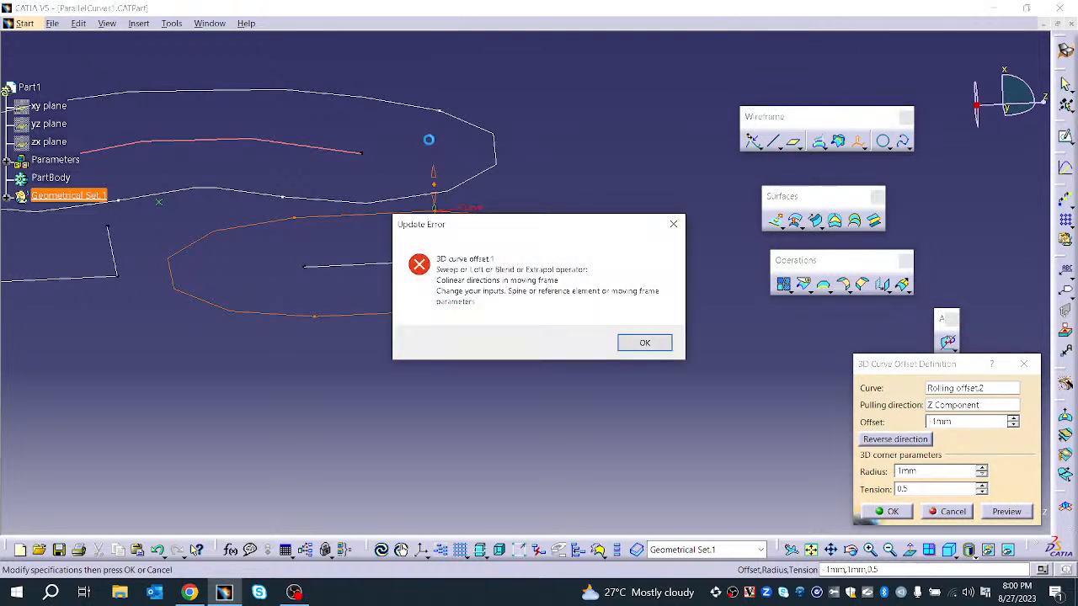
{"action": "left_click", "coordinate": [639, 342]}
{"action": "left_click", "coordinate": [1019, 422]}
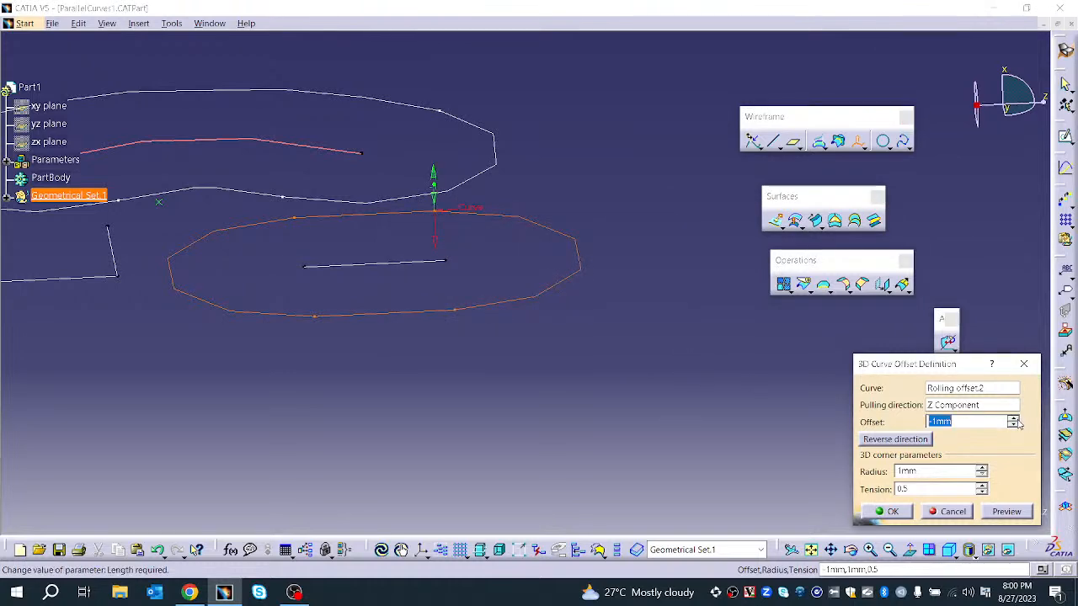
{"action": "left_click", "coordinate": [1015, 419]}
{"action": "left_click", "coordinate": [1015, 419]}
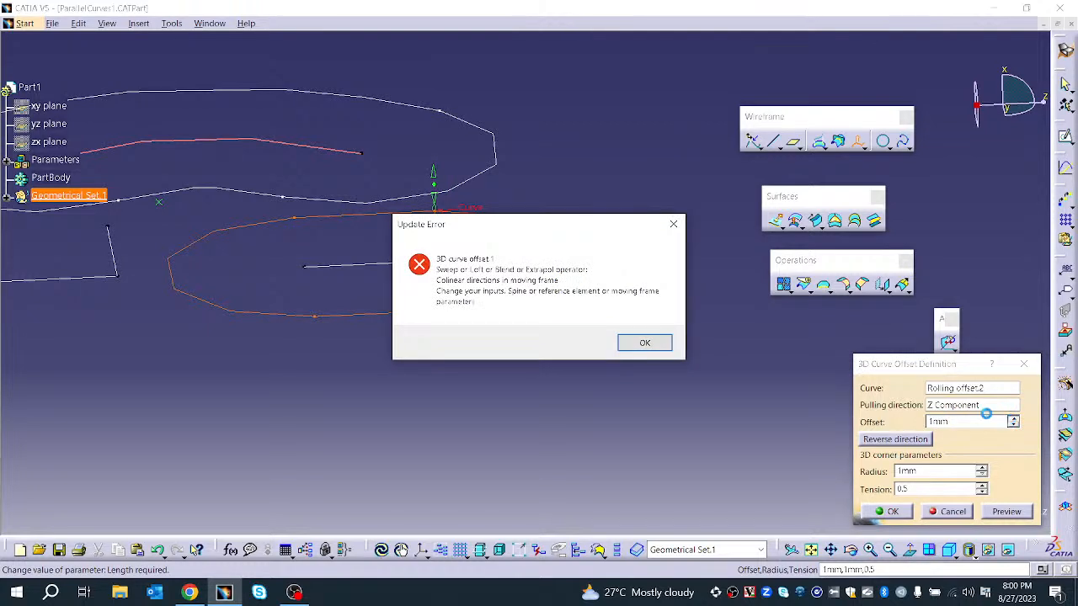
{"action": "left_click", "coordinate": [642, 343]}
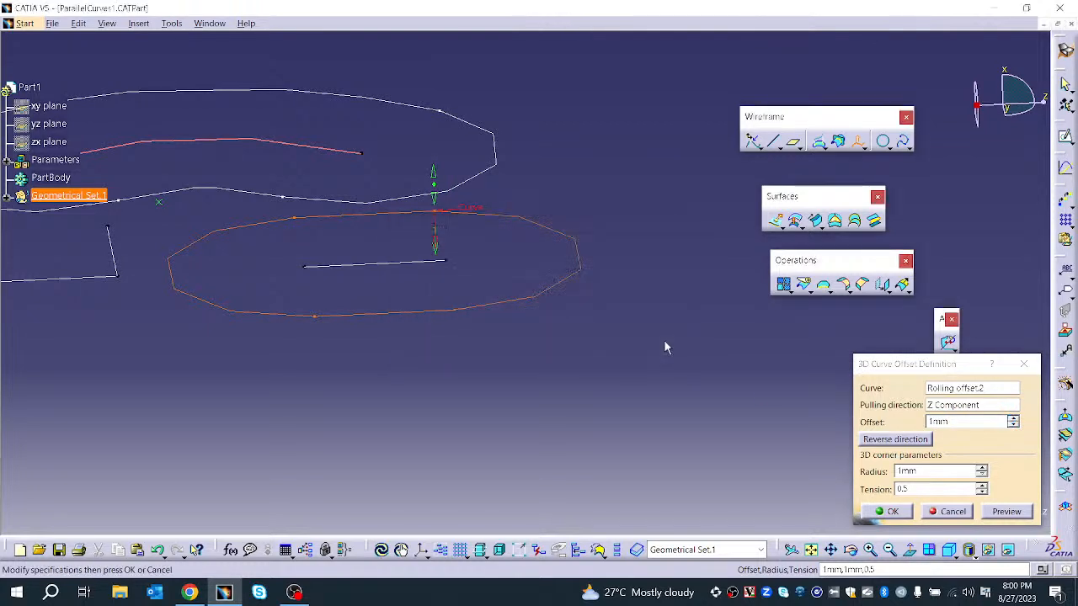
- Change the pulling direction to X Component and preview the 1 mm curve offset
{"action": "right_click", "coordinate": [945, 407]}
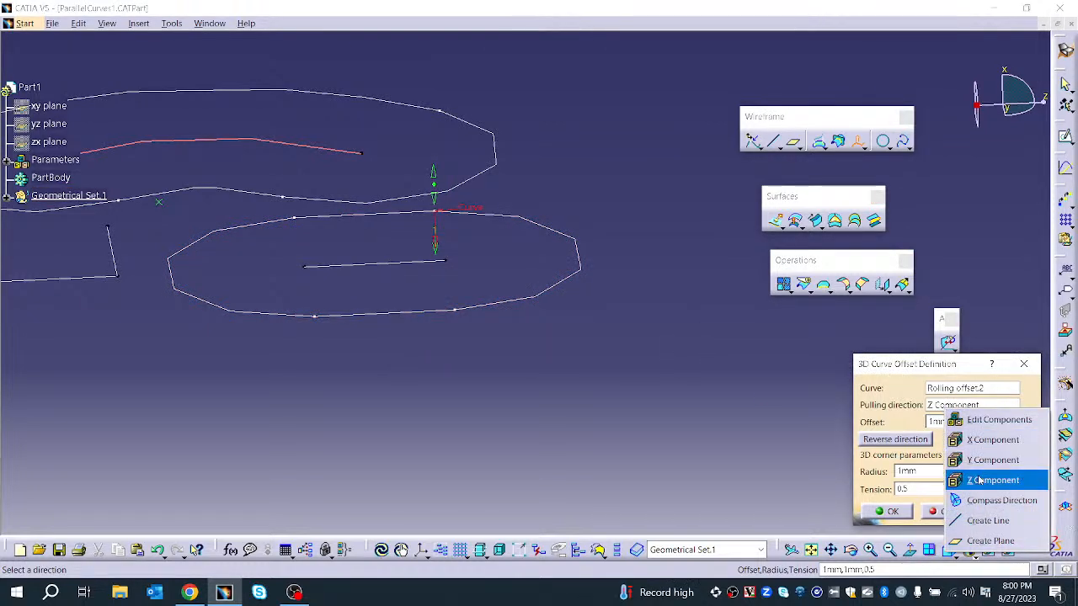
{"action": "left_click", "coordinate": [986, 440]}
{"action": "left_click", "coordinate": [1006, 512]}
{"action": "mouse_move", "coordinate": [512, 433]}
{"action": "middle_mouse_down"}
{"action": "mouse_move", "coordinate": [525, 396]}
{"action": "mouse_move", "coordinate": [666, 407]}
{"action": "mouse_move", "coordinate": [544, 407]}
{"action": "mouse_move", "coordinate": [551, 375]}
{"action": "mouse_move", "coordinate": [443, 324]}
{"action": "mouse_move", "coordinate": [471, 342]}
{"action": "mouse_move", "coordinate": [505, 425]}
{"action": "mouse_move", "coordinate": [508, 310]}
{"action": "mouse_move", "coordinate": [685, 401]}
{"action": "mouse_move", "coordinate": [517, 368]}
{"action": "mouse_move", "coordinate": [529, 426]}
{"action": "middle_mouse_up"}
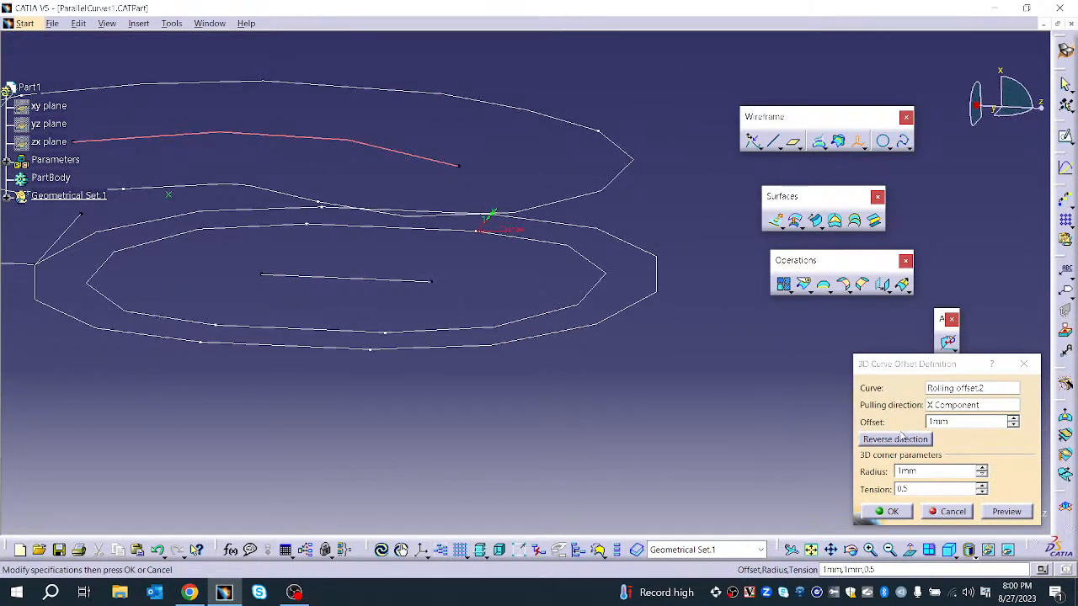
- Try previewing the 1 mm curve offset with Z Component as the pulling direction
{"action": "right_click", "coordinate": [930, 406]}
{"action": "left_click", "coordinate": [969, 474]}
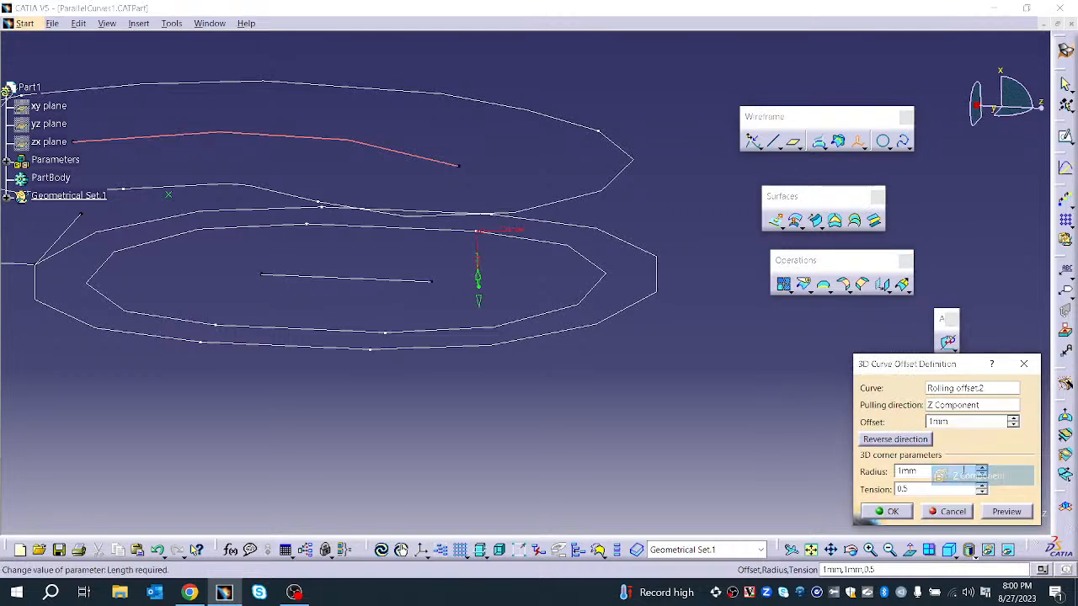
{"action": "left_click", "coordinate": [1004, 512]}
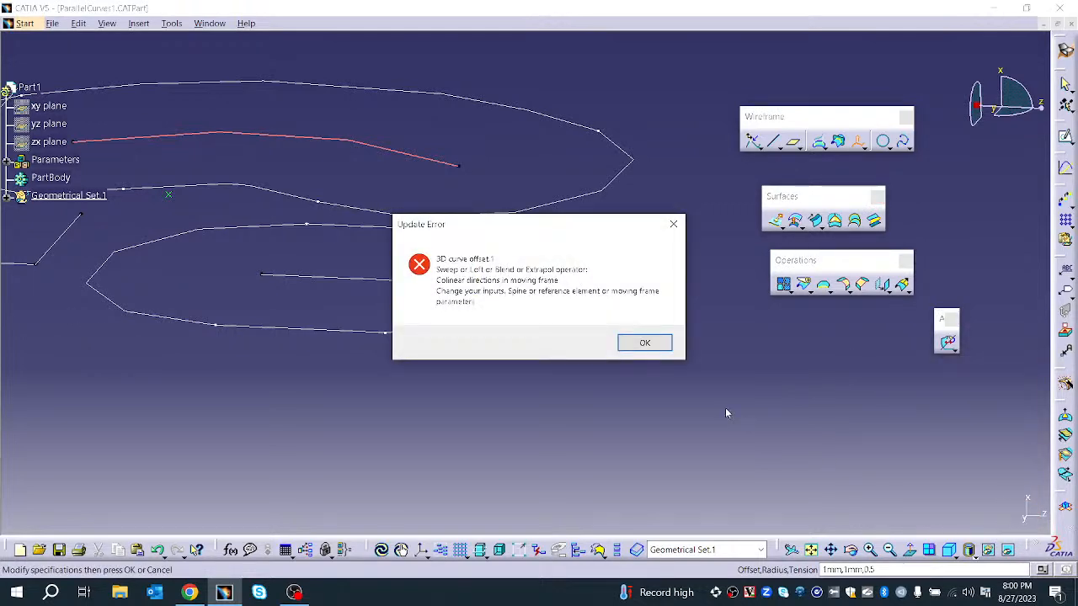
{"action": "left_click", "coordinate": [655, 346]}
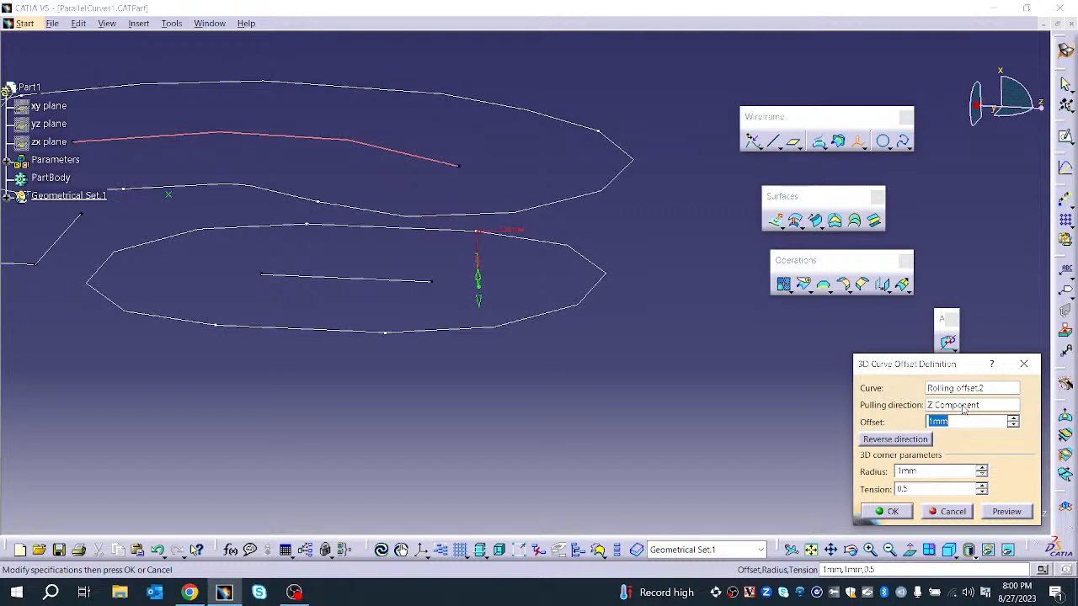
- Try Y Component as the pulling direction and preview the offset in both the original and reversed directions
{"action": "left_click", "coordinate": [964, 406]}
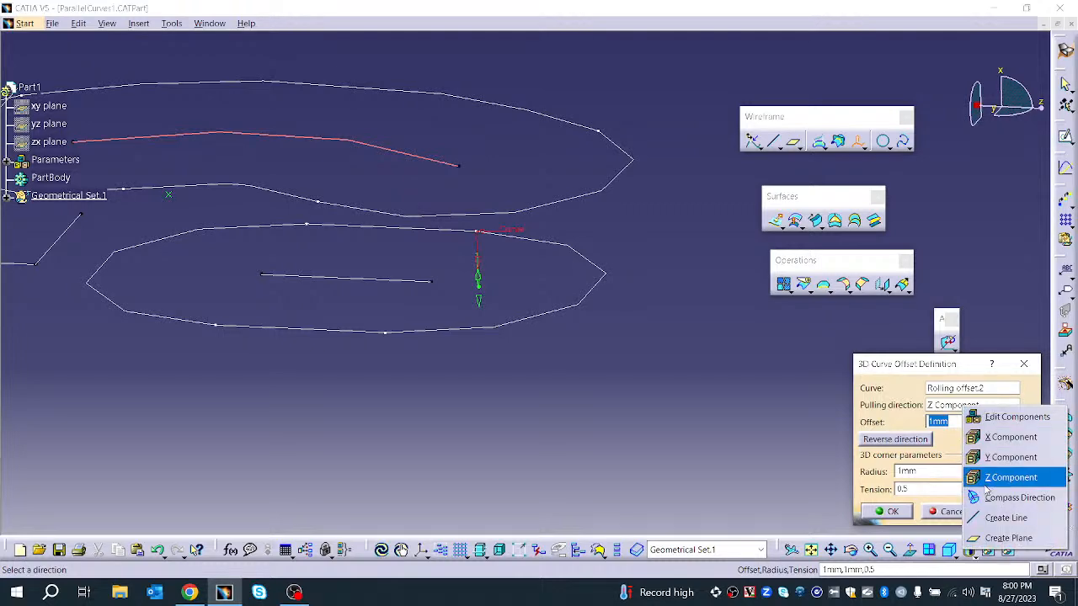
{"action": "left_click", "coordinate": [994, 459]}
{"action": "left_click", "coordinate": [1007, 512]}
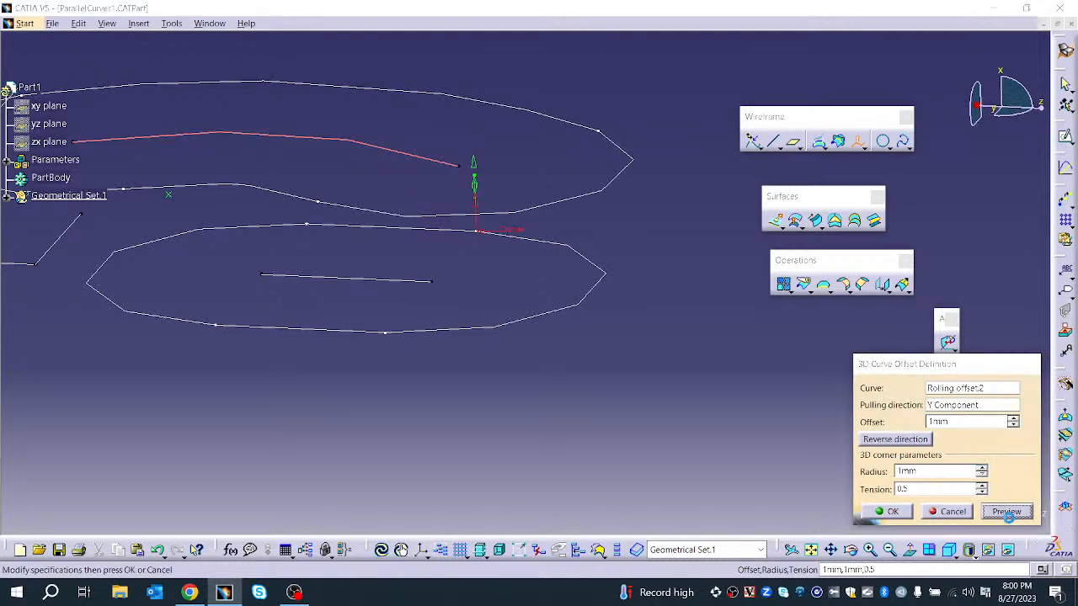
{"action": "left_click", "coordinate": [657, 346]}
{"action": "left_click", "coordinate": [895, 439]}
{"action": "left_click", "coordinate": [1006, 512]}
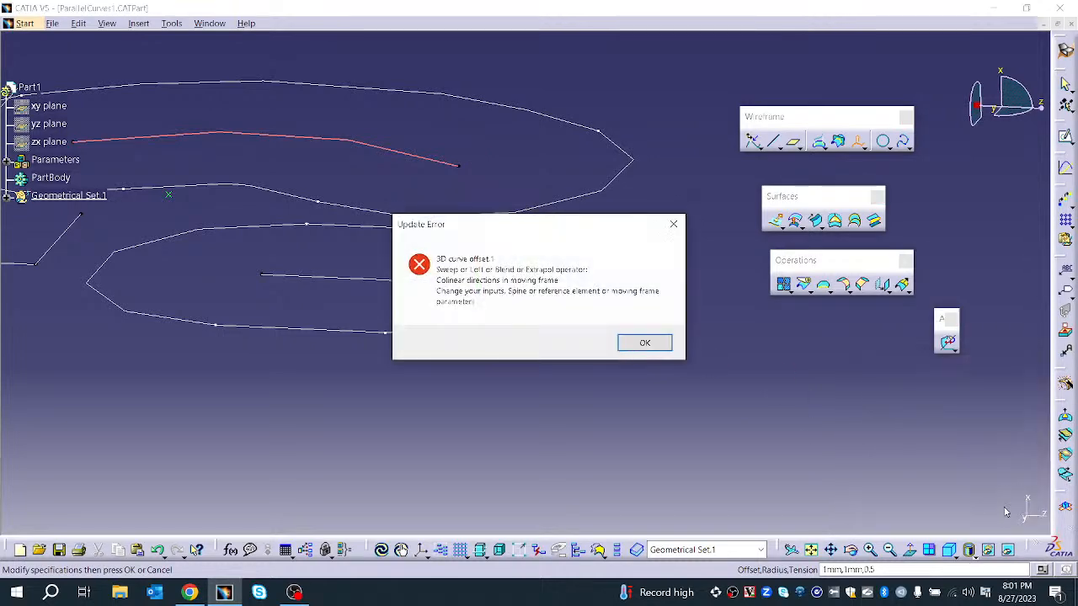
{"action": "left_click", "coordinate": [646, 342]}
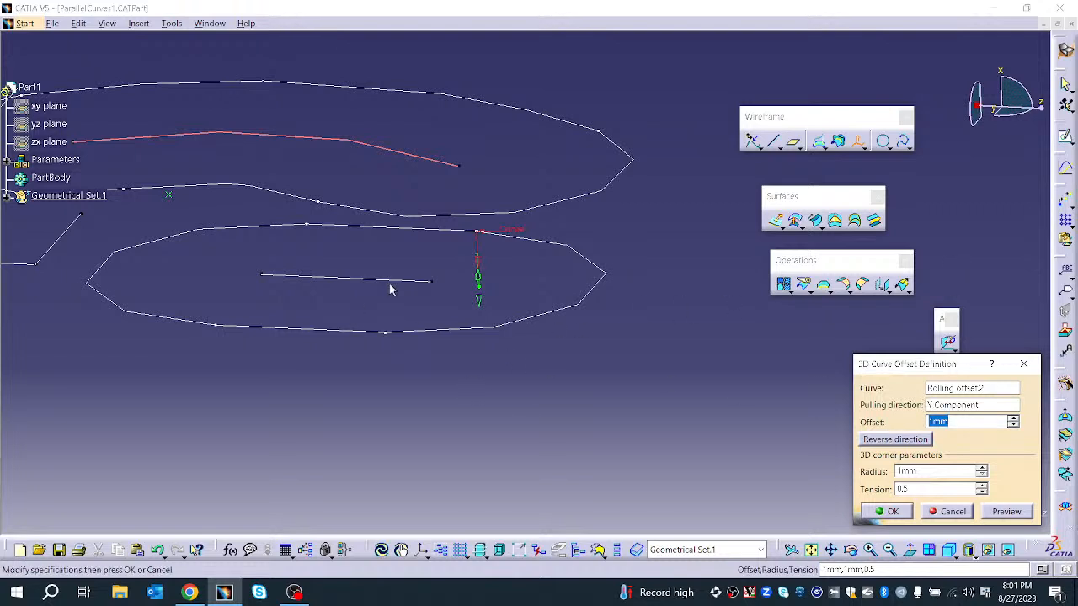
- Return the pulling direction to X Component and preview the curve offset inside the loop
{"action": "right_click", "coordinate": [956, 405]}
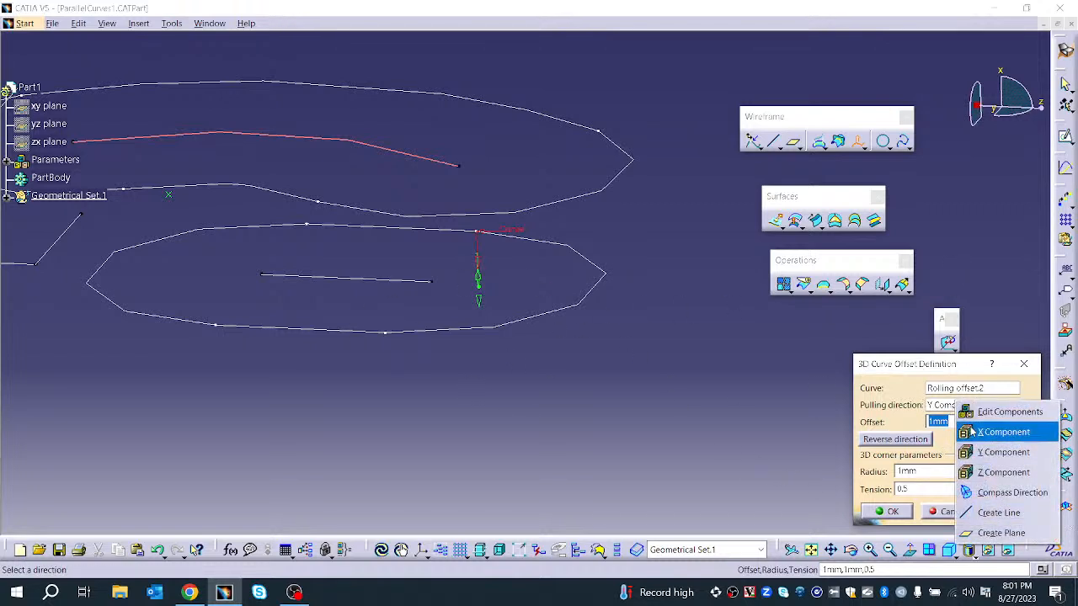
{"action": "left_click", "coordinate": [999, 433]}
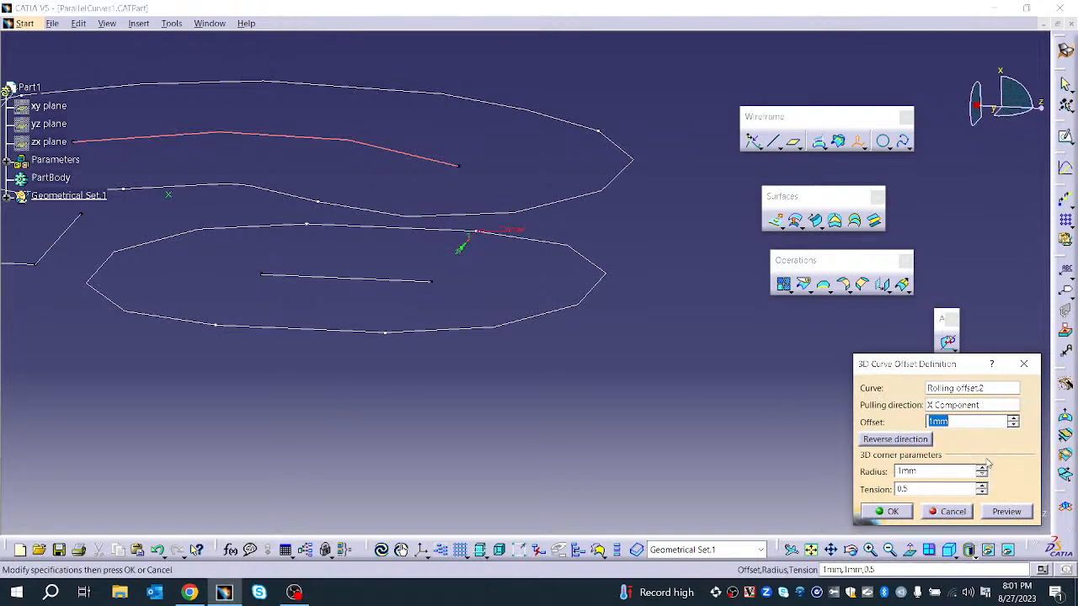
{"action": "left_click", "coordinate": [1001, 514]}
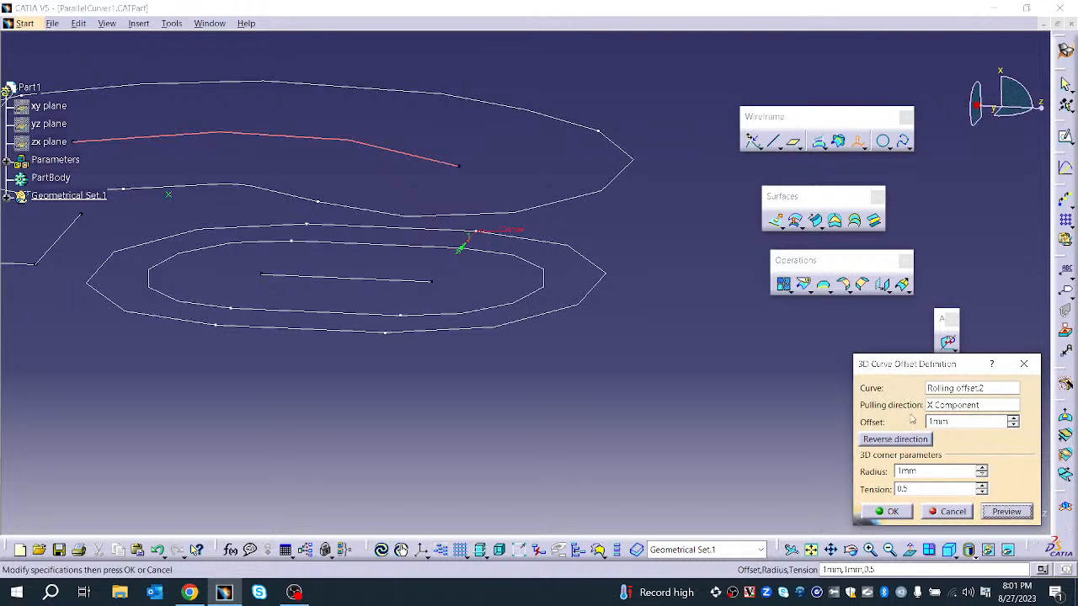
- Set the 3D corner radius to 8 mm and preview its effect on the offset curve
{"action": "left_click_drag", "start_coordinate": [903, 367], "coordinate": [737, 324]}
{"action": "middle_click_drag", "start_coordinate": [554, 411], "coordinate": [675, 389]}
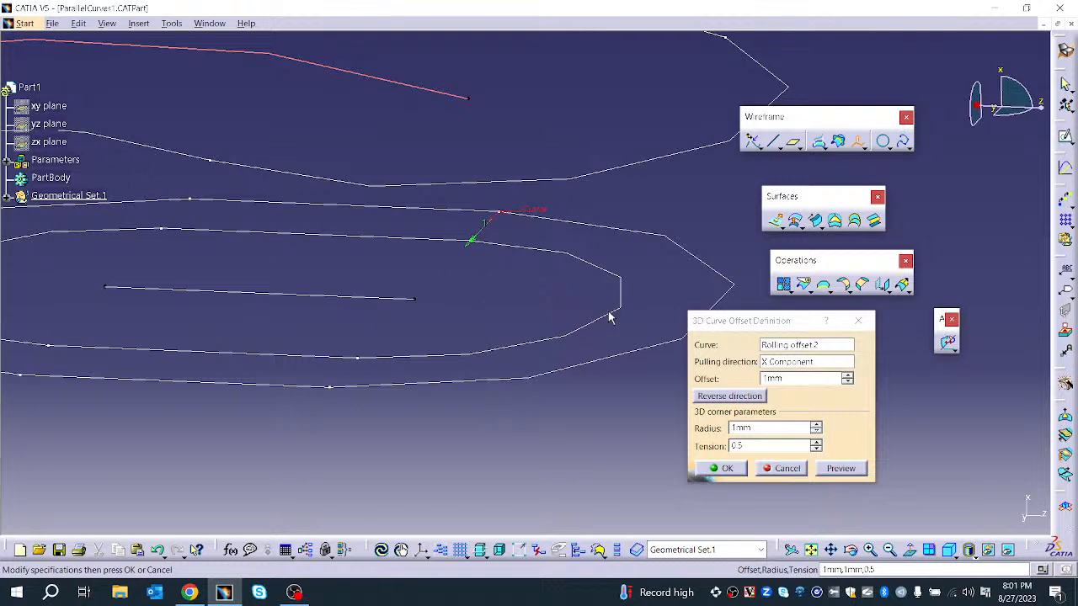
{"action": "left_click", "coordinate": [744, 429]}
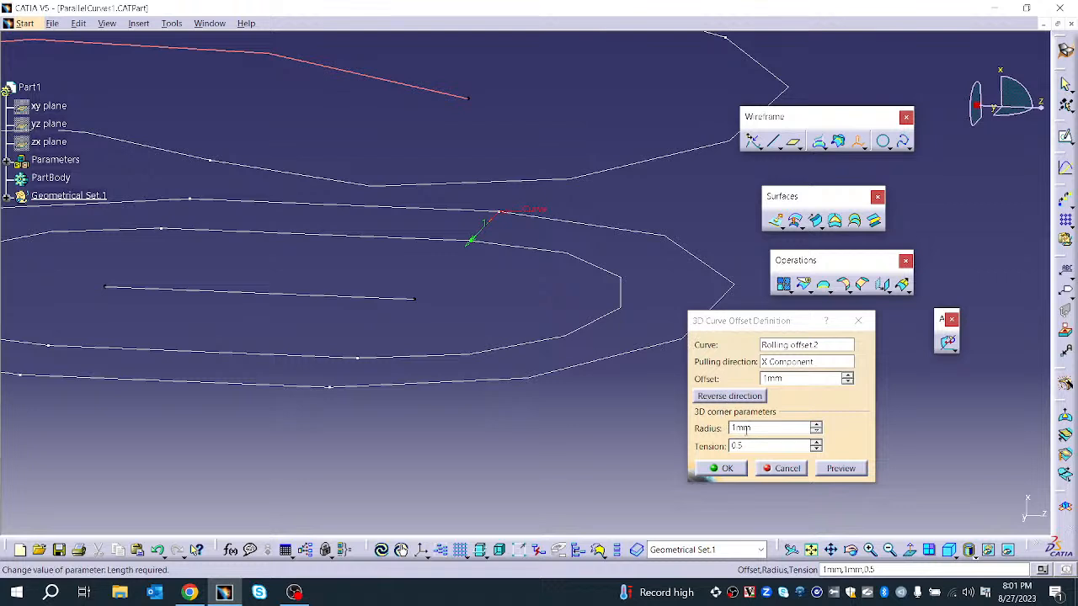
{"action": "left_click", "coordinate": [816, 425]}
{"action": "left_click", "coordinate": [816, 424]}
{"action": "left_click", "coordinate": [816, 426]}
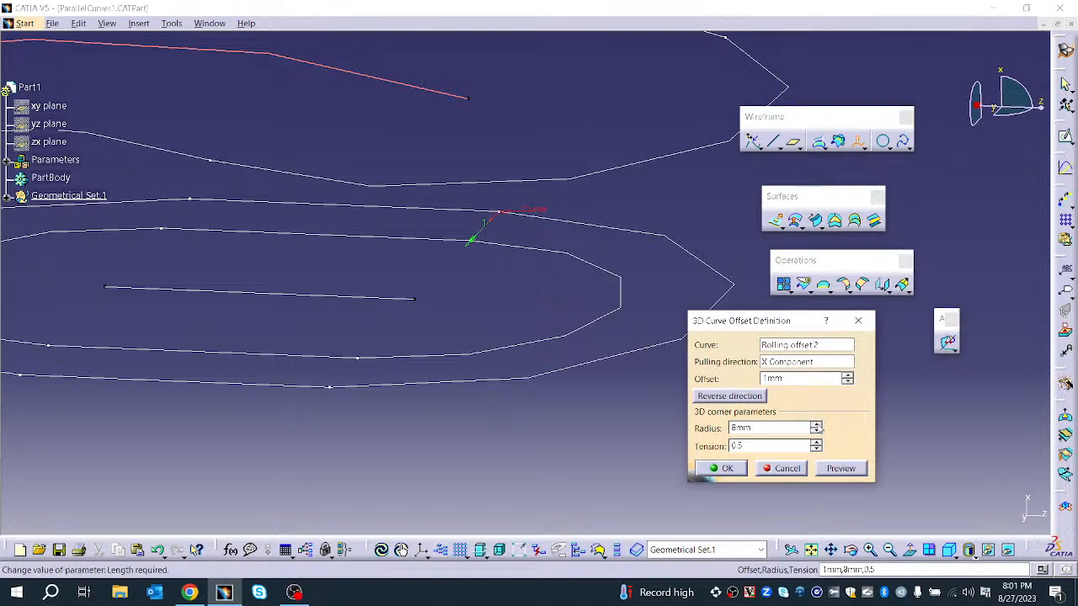
{"action": "left_click", "coordinate": [851, 470]}
- Step the curve offset through 2 mm and down to -3 mm, moving the curve outside the source loop
{"action": "left_click", "coordinate": [848, 376]}
{"action": "left_click", "coordinate": [848, 376]}
{"action": "left_click", "coordinate": [848, 383]}
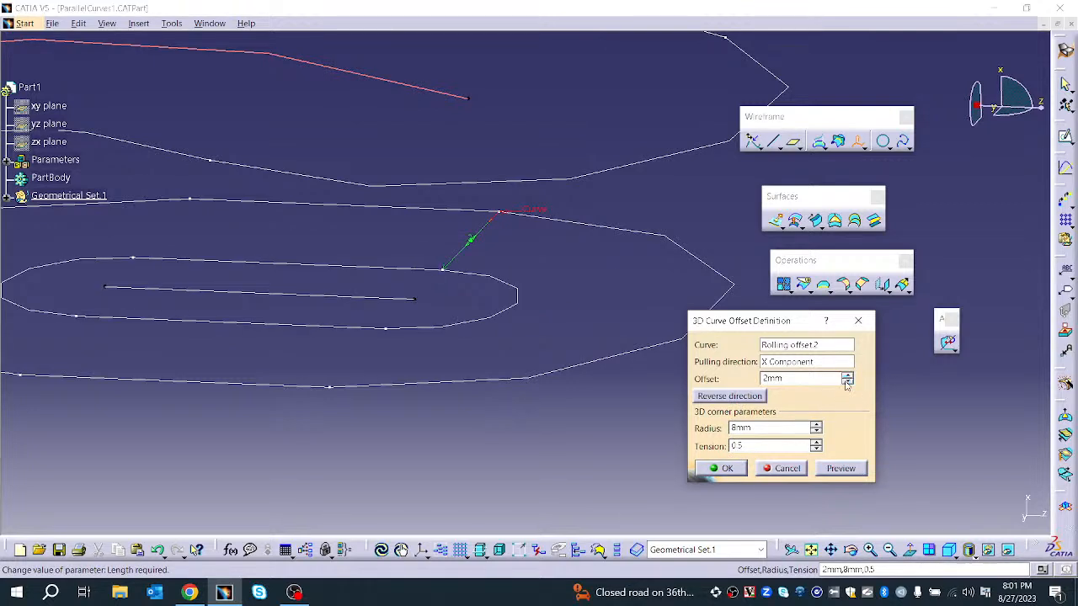
{"action": "left_click", "coordinate": [847, 384]}
{"action": "left_click", "coordinate": [848, 383]}
{"action": "left_click", "coordinate": [847, 383]}
{"action": "left_click", "coordinate": [847, 383]}
{"action": "left_click", "coordinate": [848, 384]}
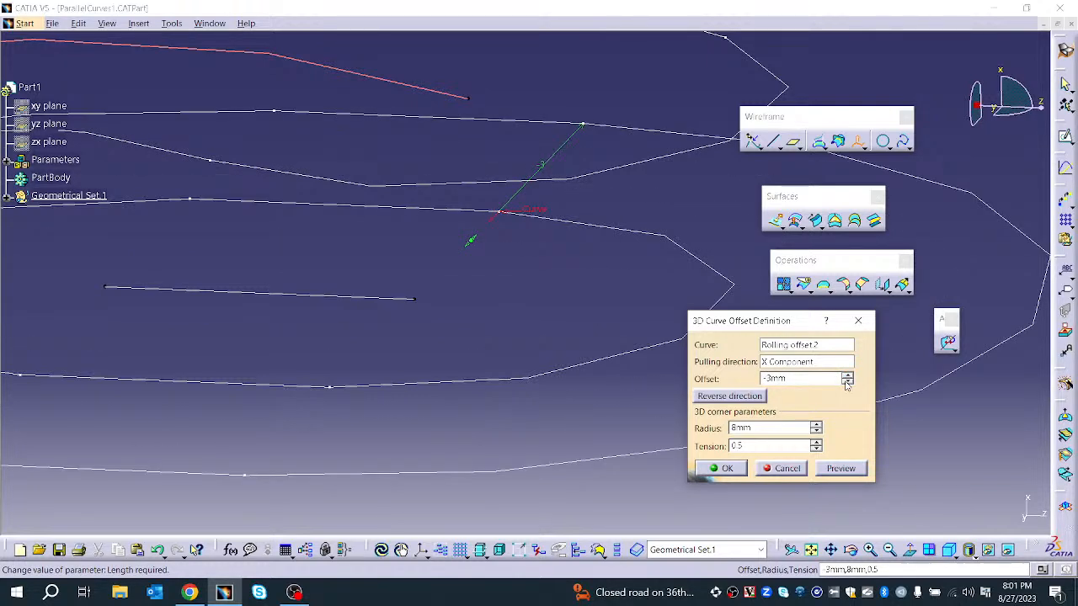
- Reverse the offset direction, raise the offset value until the curve lies outside the loop, and create the 3D curve offset
{"action": "left_click", "coordinate": [729, 396]}
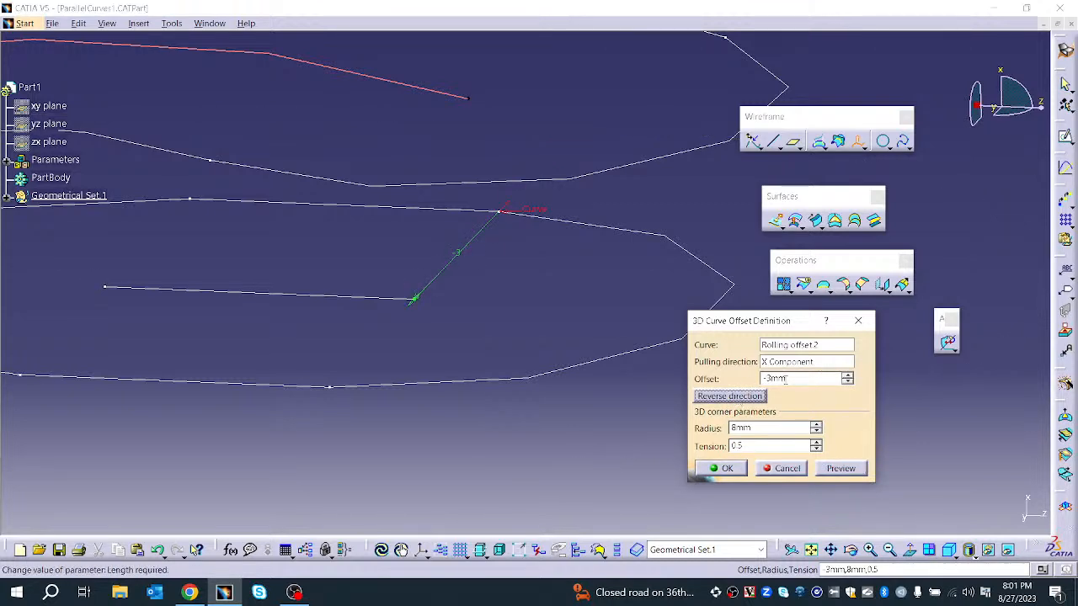
{"action": "left_click", "coordinate": [849, 378]}
{"action": "left_click", "coordinate": [849, 378]}
{"action": "left_click", "coordinate": [849, 378]}
{"action": "left_click", "coordinate": [849, 378]}
{"action": "left_click", "coordinate": [849, 378]}
{"action": "left_click", "coordinate": [849, 378]}
{"action": "left_click", "coordinate": [723, 468]}
{"action": "middle_click_drag", "start_coordinate": [511, 407], "coordinate": [529, 536], "text": "ctrl"}
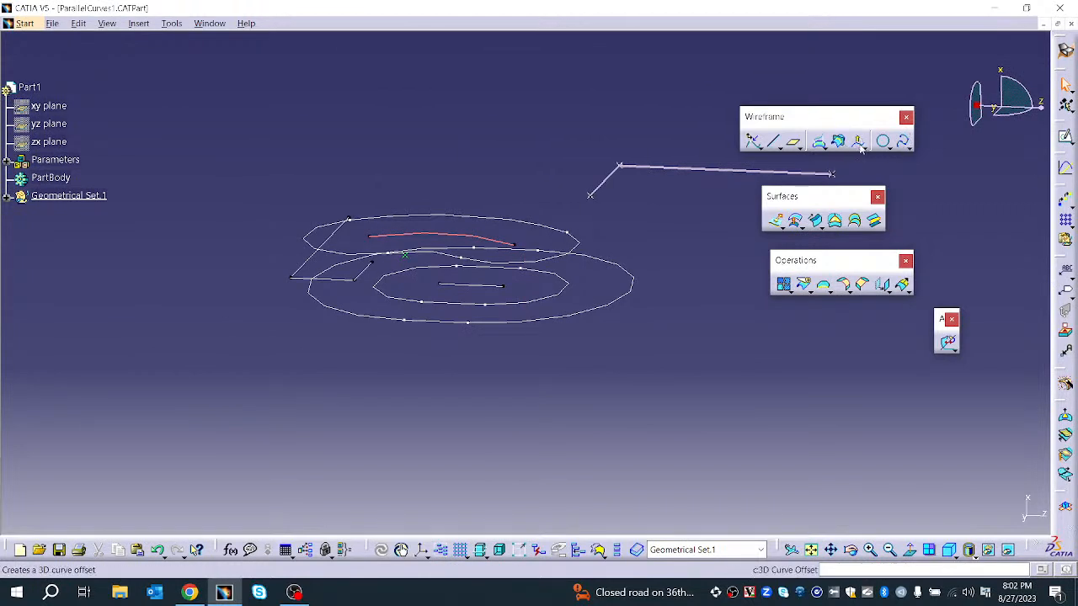
- Delete Geometrical Set.1 with all its wireframe geometry
{"action": "left_click", "coordinate": [888, 150]}
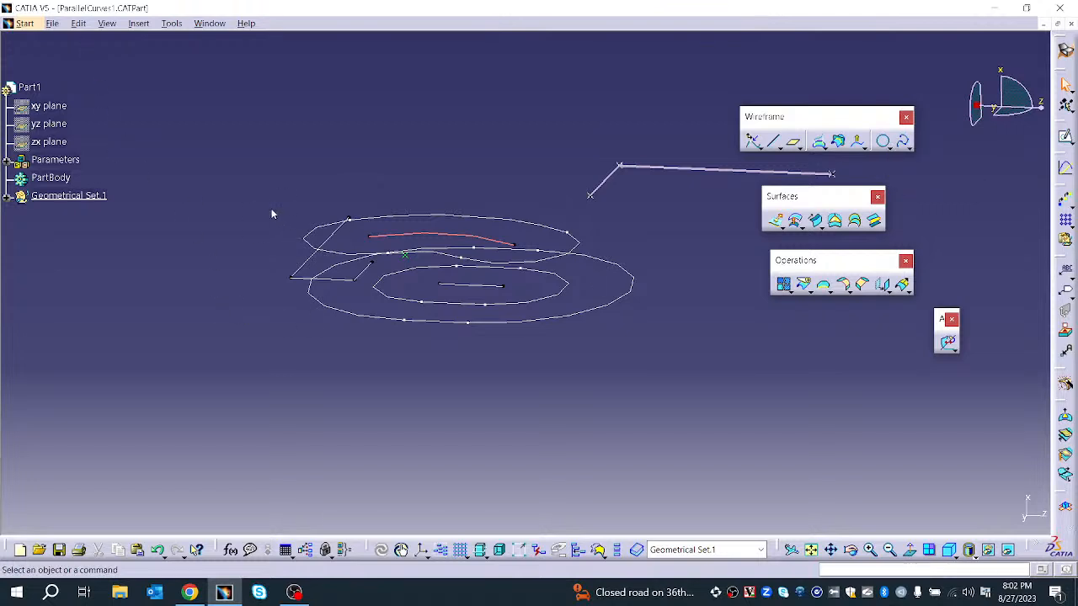
{"action": "right_click", "coordinate": [88, 199]}
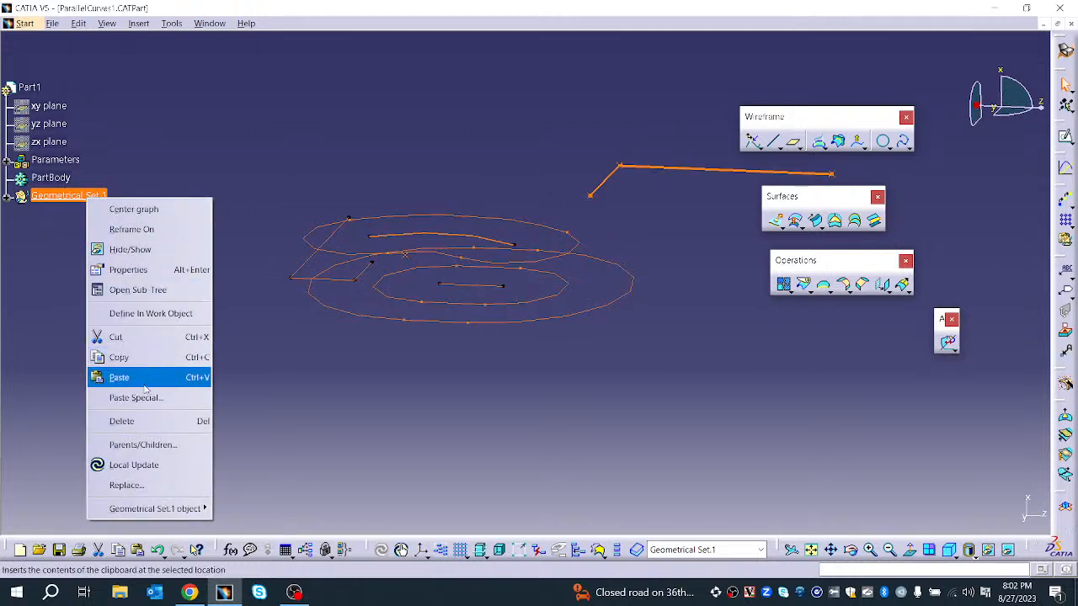
{"action": "left_click", "coordinate": [144, 418]}
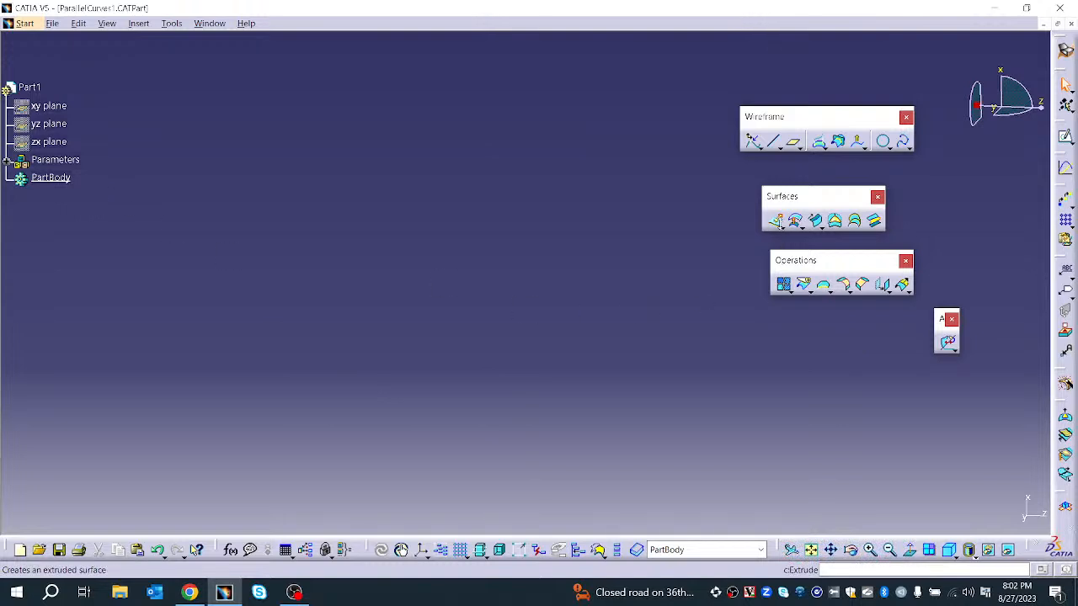
- Create a point by coordinates at X 0 mm, Y 4 mm and Z 4 mm from the default origin
{"action": "left_click", "coordinate": [761, 148]}
{"action": "left_click", "coordinate": [781, 162]}
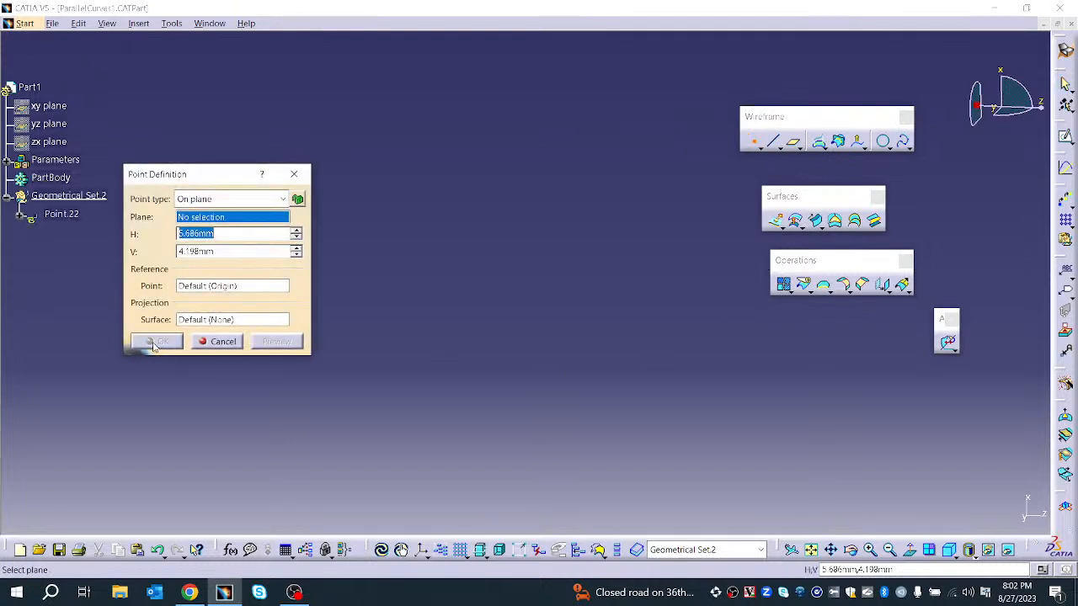
{"action": "left_click", "coordinate": [213, 200]}
{"action": "left_click", "coordinate": [202, 216]}
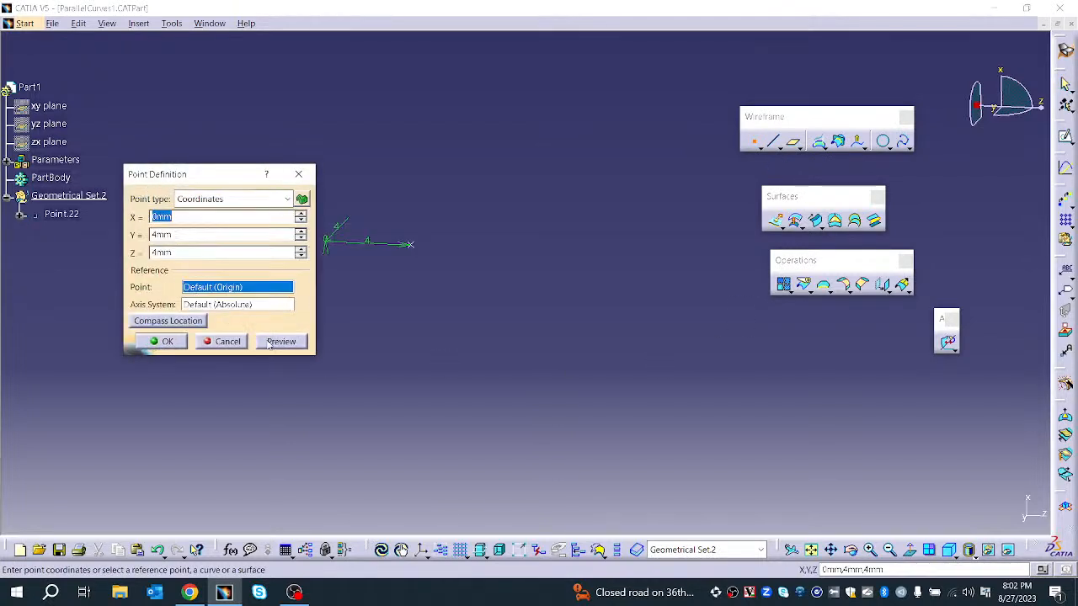
{"action": "left_click", "coordinate": [269, 342]}
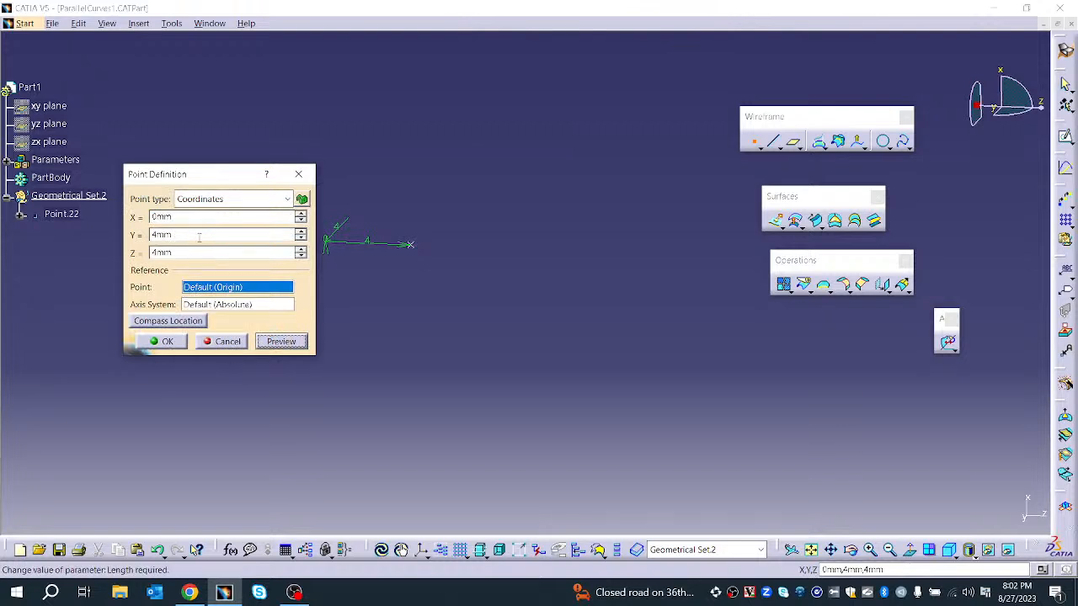
{"action": "left_click", "coordinate": [166, 342]}
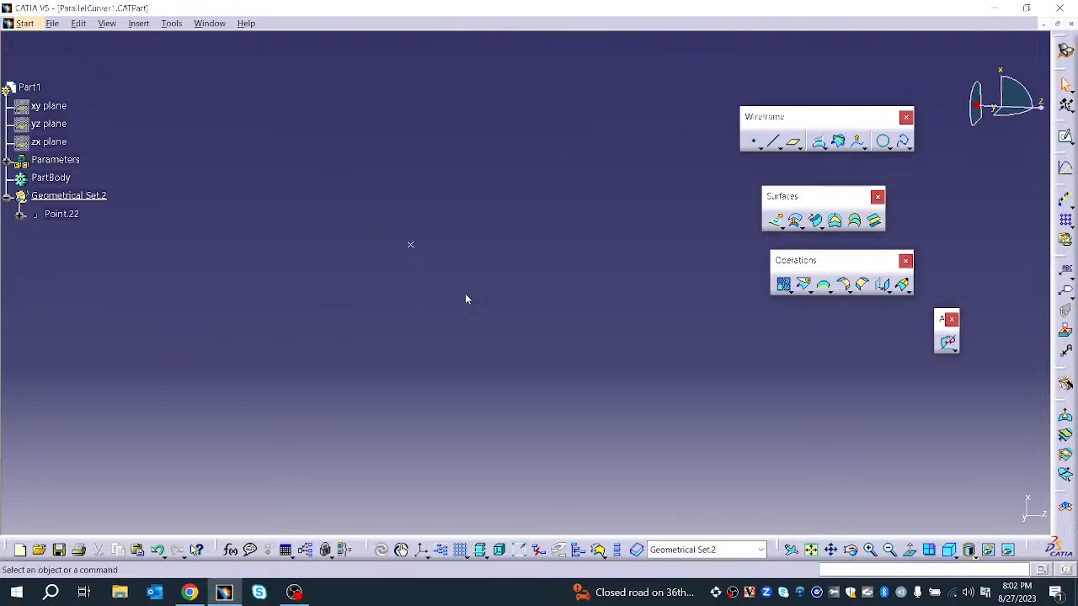
{"action": "middle_click_drag", "start_coordinate": [548, 252], "coordinate": [623, 444]}
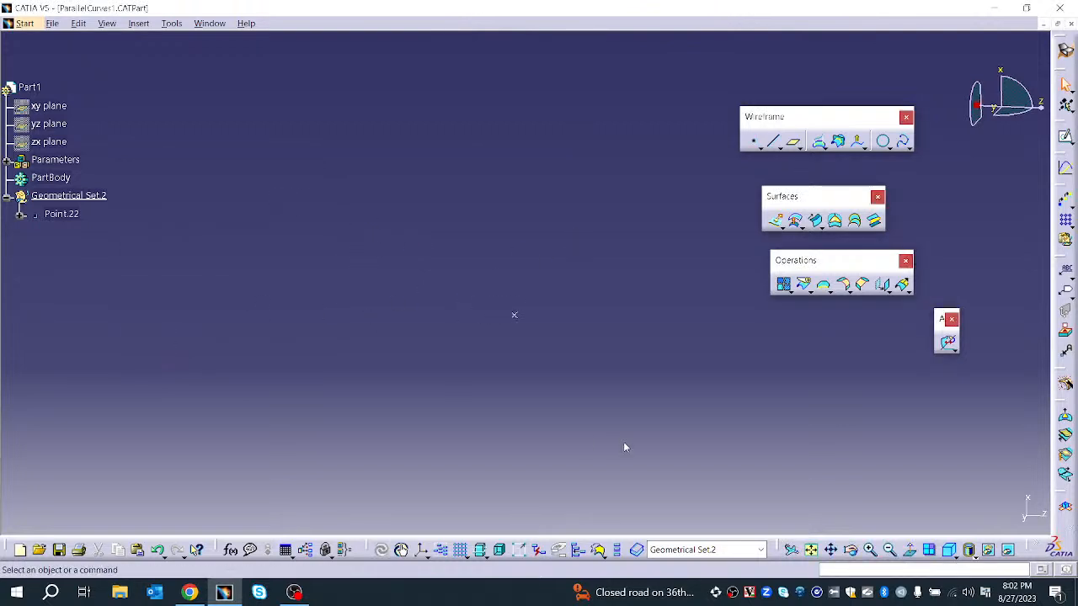
- Define a center-and-radius circle centred on the new point, with the xy plane as its support
{"action": "left_click", "coordinate": [884, 142]}
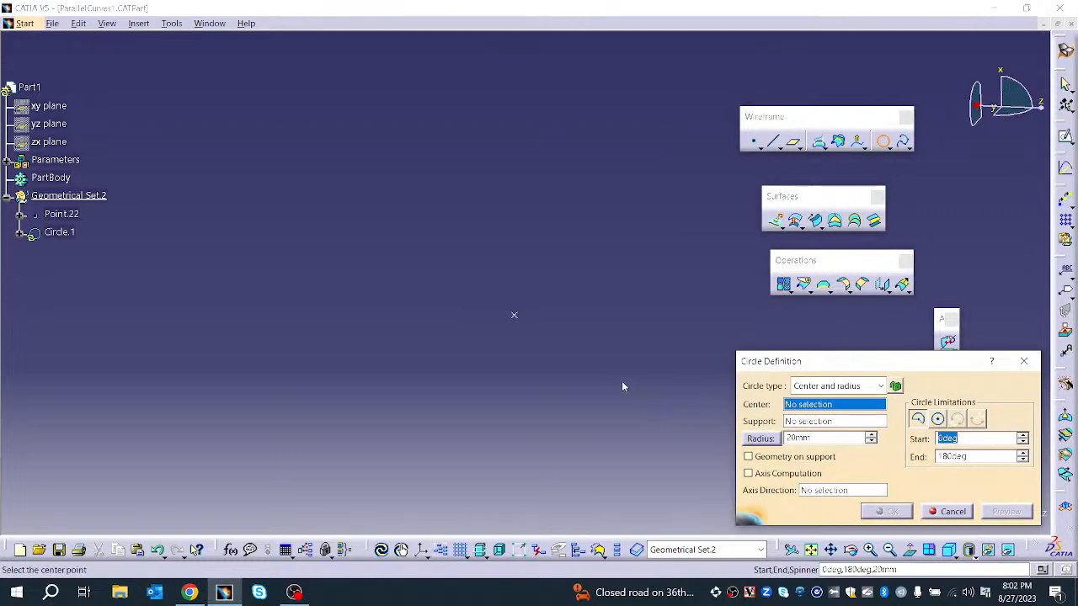
{"action": "left_click", "coordinate": [516, 315]}
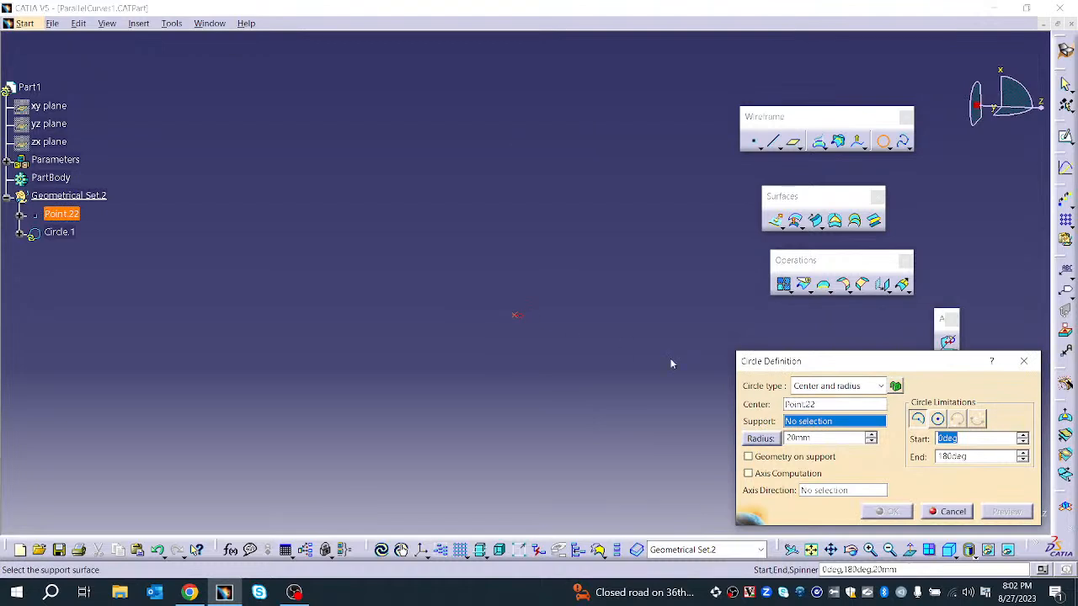
{"action": "right_click", "coordinate": [792, 423]}
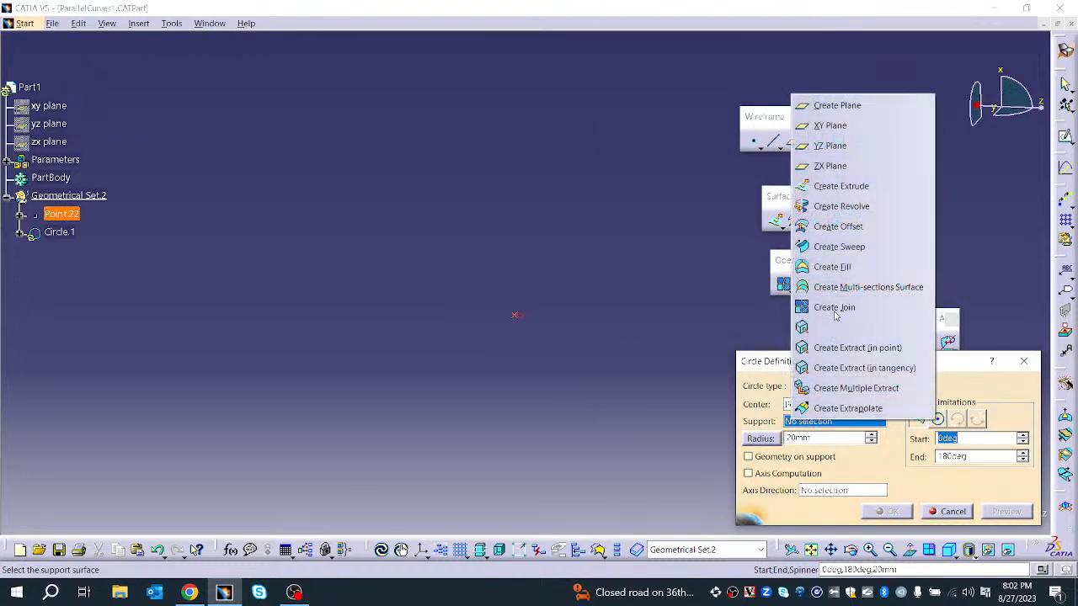
{"action": "left_click", "coordinate": [857, 127]}
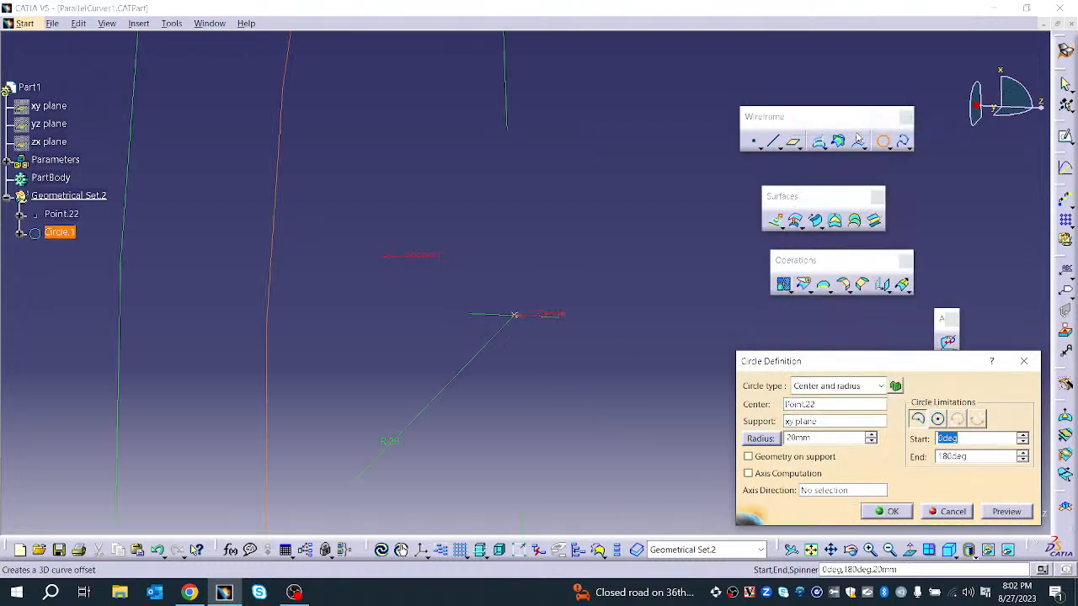
- Change the circle's support to the yz plane
{"action": "right_click", "coordinate": [815, 404]}
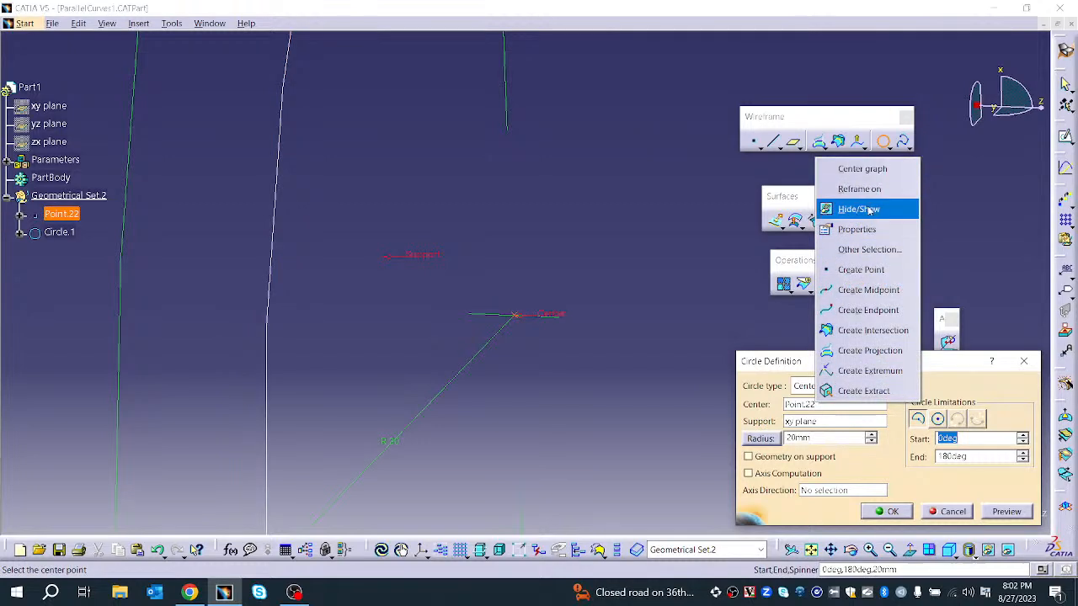
{"action": "left_click", "coordinate": [801, 422]}
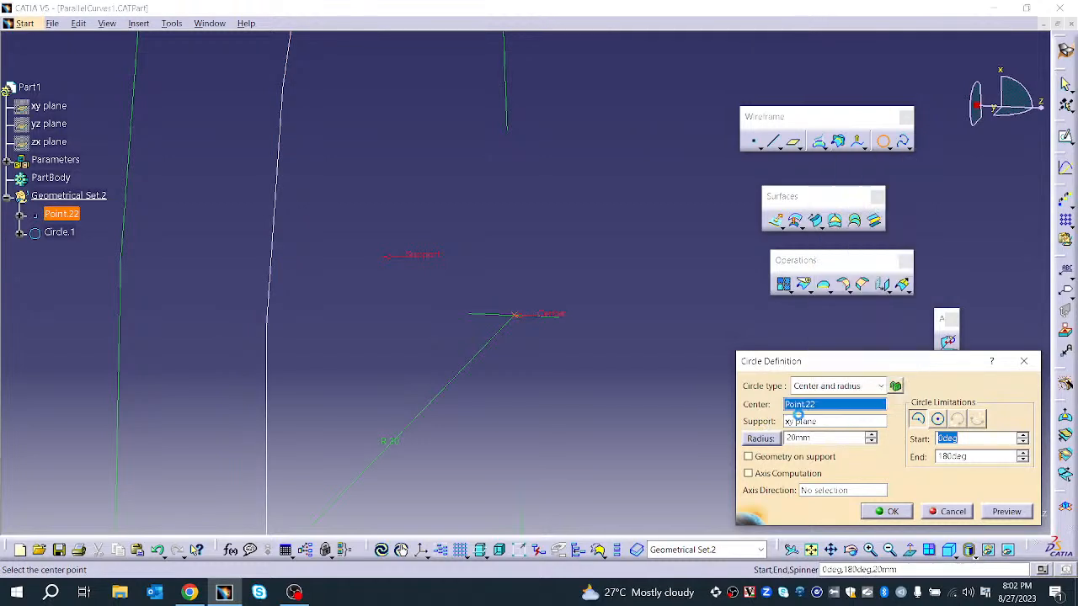
{"action": "left_click", "coordinate": [804, 421]}
{"action": "right_click", "coordinate": [805, 421]}
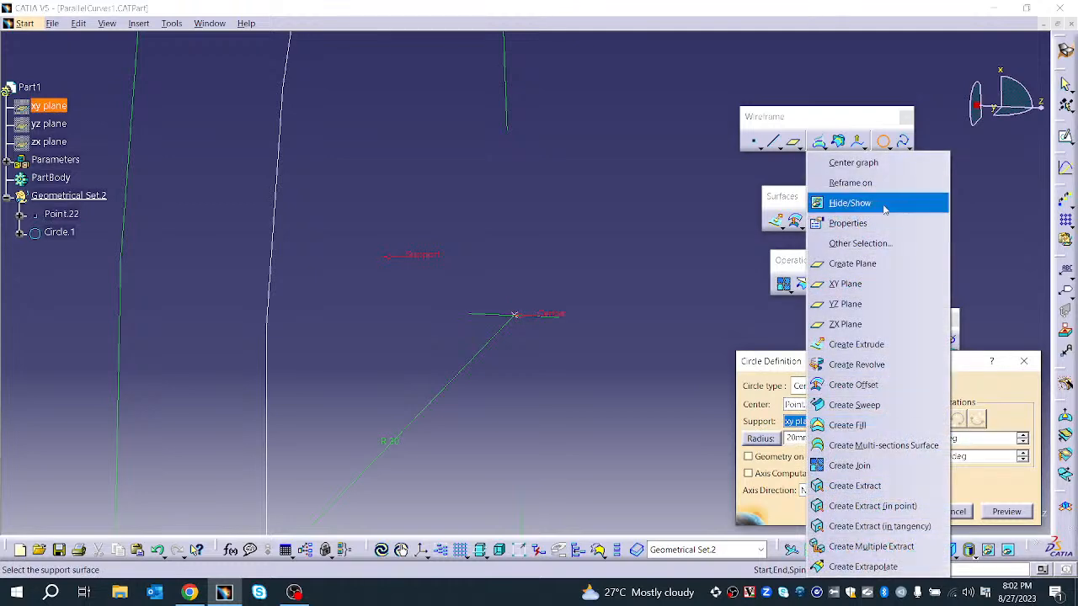
{"action": "left_click", "coordinate": [851, 304]}
{"action": "middle_click_drag", "start_coordinate": [588, 316], "coordinate": [616, 437]}
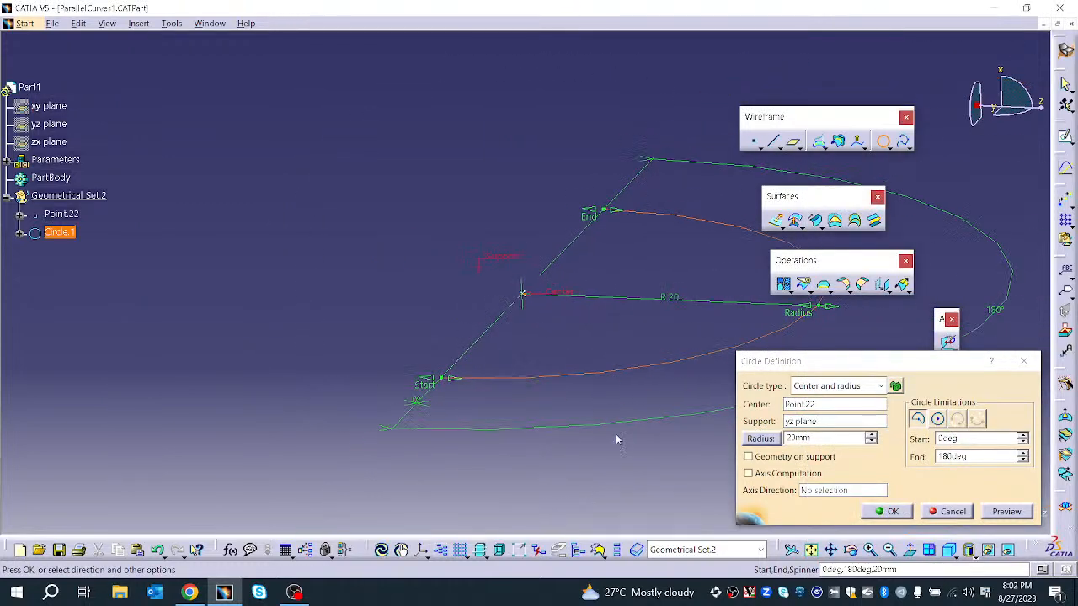
- Set the circle's radius to 10 mm and turn the arc into a whole circle
{"action": "left_click", "coordinate": [871, 441]}
{"action": "left_click", "coordinate": [870, 441]}
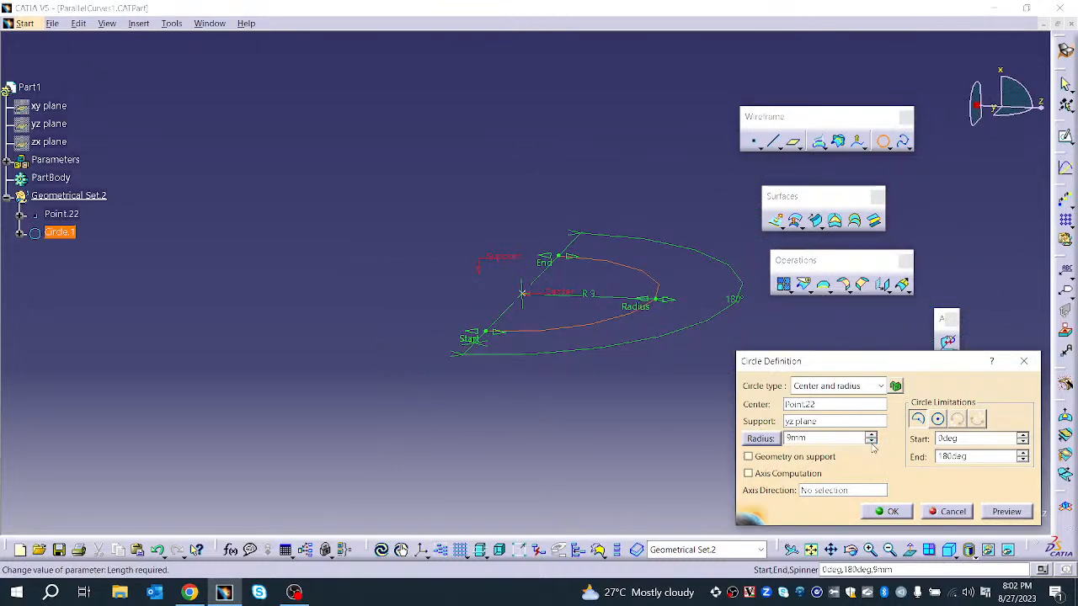
{"action": "left_click", "coordinate": [871, 434]}
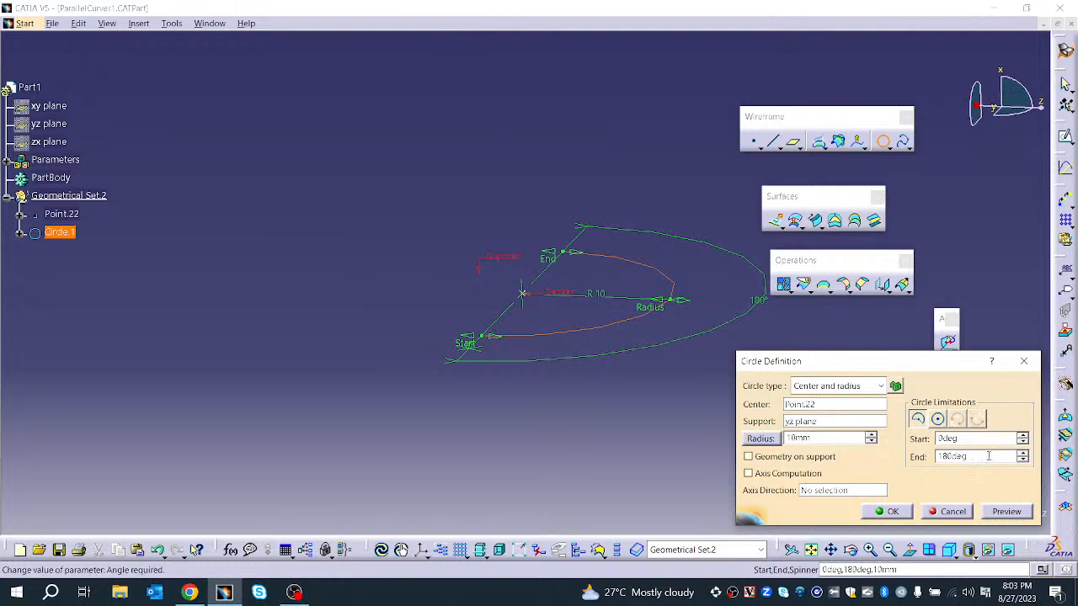
{"action": "double_click", "coordinate": [989, 456]}
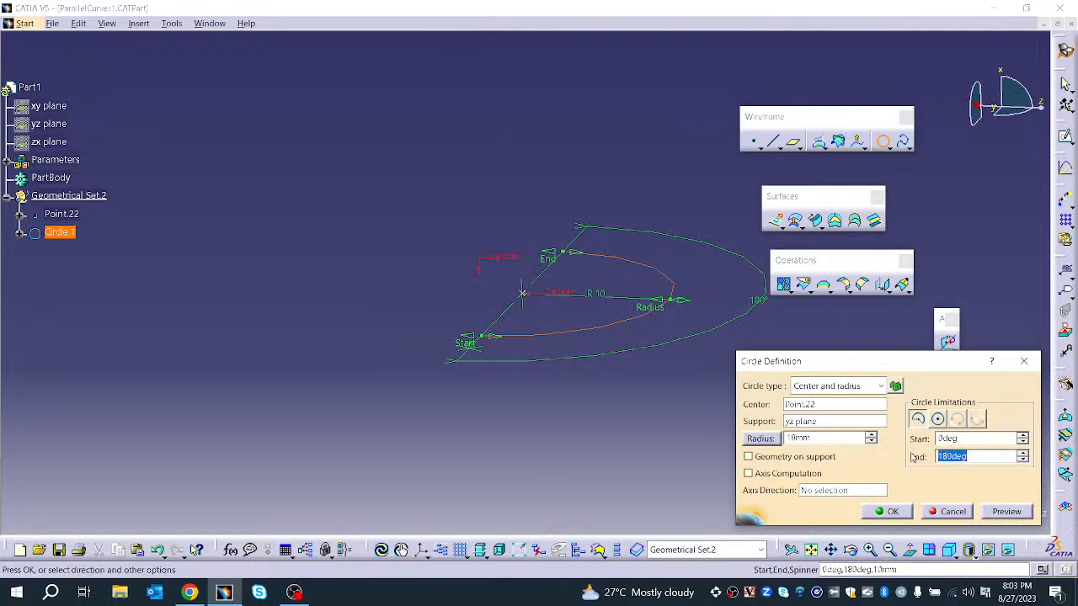
{"action": "left_click", "coordinate": [933, 423]}
{"action": "left_click", "coordinate": [935, 425]}
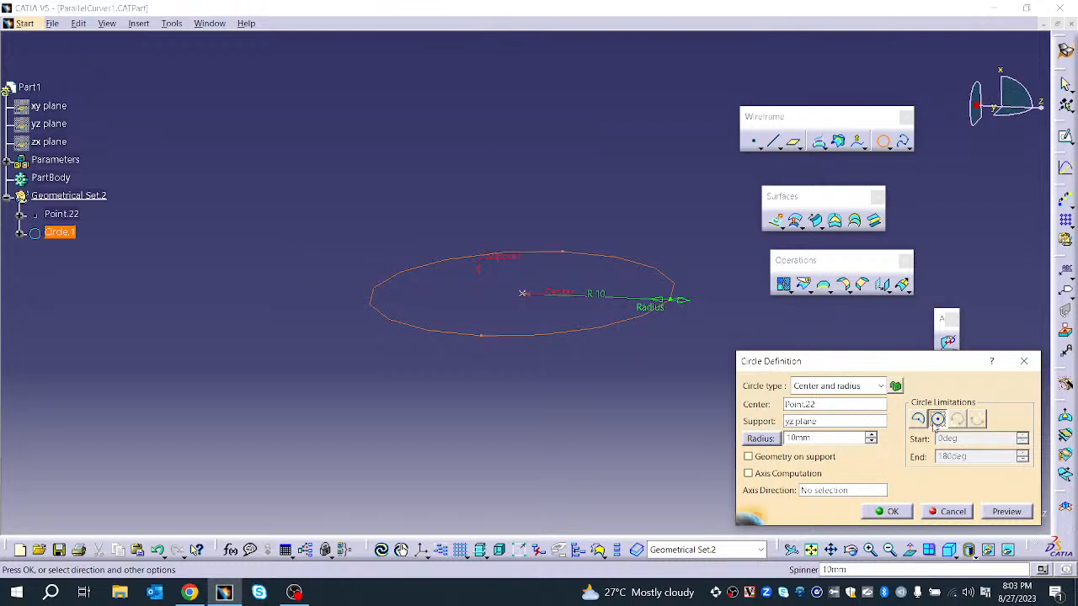
- Enable Geometry on support and Axis Computation for the circle, compare it with and without the axis, and create it with the axis
{"action": "left_click", "coordinate": [789, 463]}
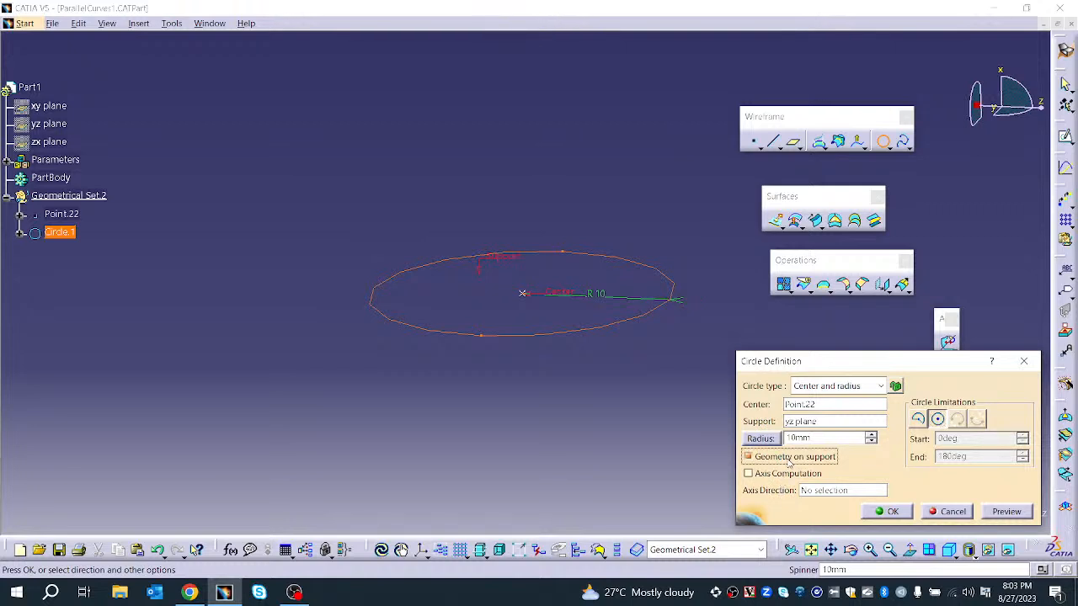
{"action": "left_click", "coordinate": [788, 474]}
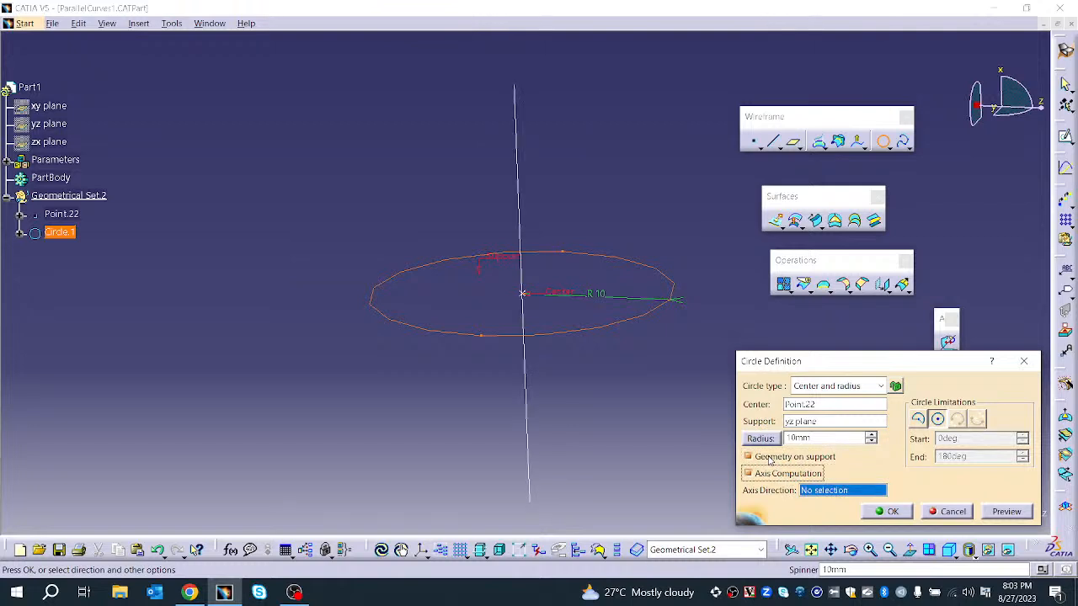
{"action": "left_click", "coordinate": [765, 457]}
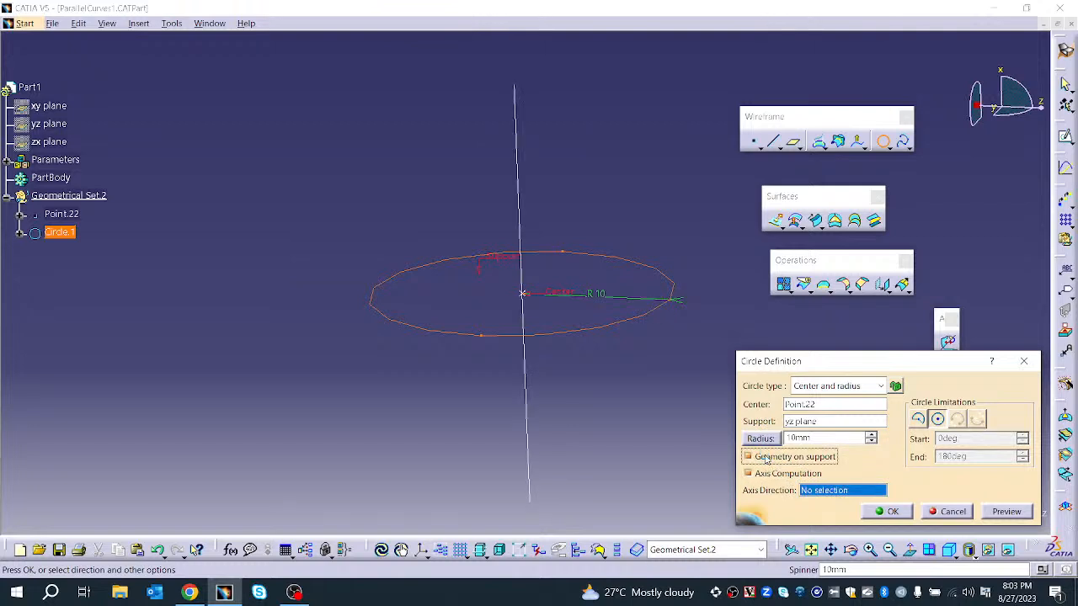
{"action": "left_click", "coordinate": [766, 458]}
{"action": "left_click", "coordinate": [766, 459]}
{"action": "left_click", "coordinate": [767, 458]}
{"action": "left_click", "coordinate": [765, 474]}
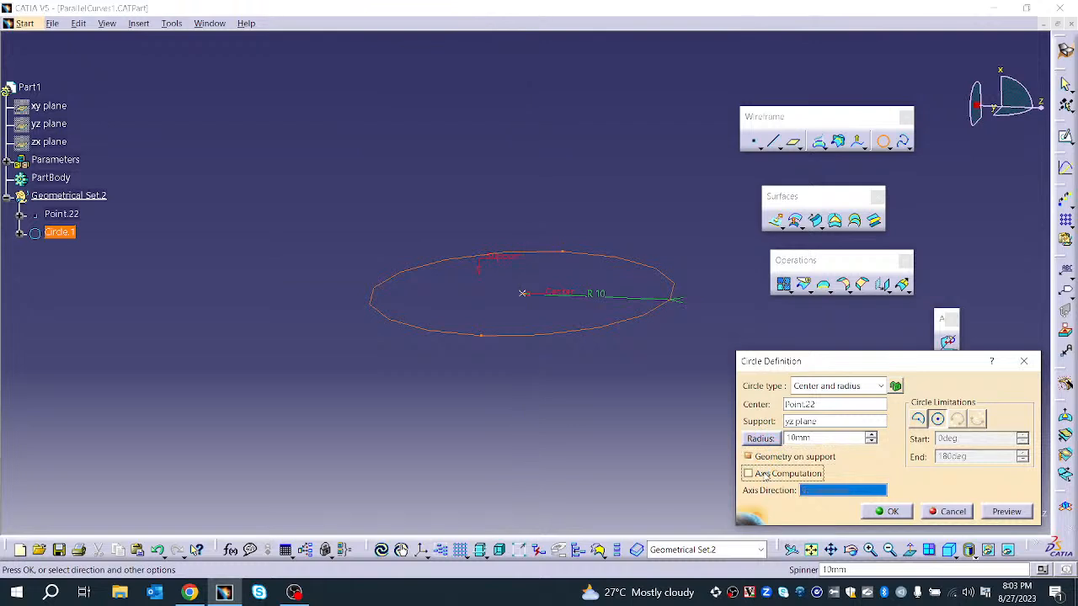
{"action": "left_click", "coordinate": [765, 473]}
{"action": "left_click", "coordinate": [765, 474]}
{"action": "left_click", "coordinate": [762, 475]}
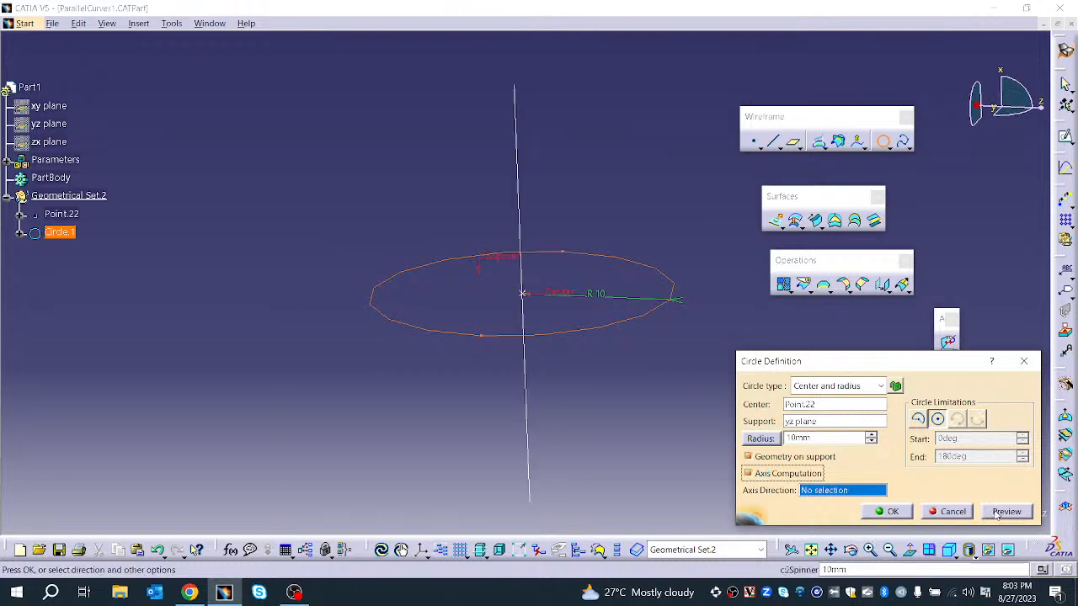
{"action": "left_click", "coordinate": [889, 513]}
{"action": "middle_click_drag", "start_coordinate": [689, 325], "coordinate": [600, 376]}
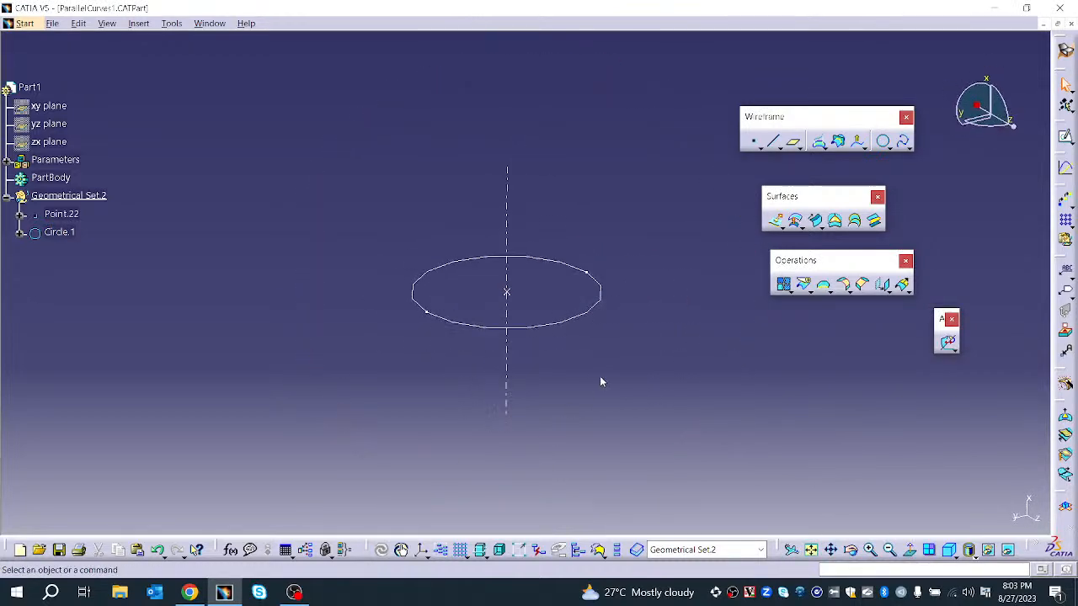
{"action": "left_click", "coordinate": [887, 149]}
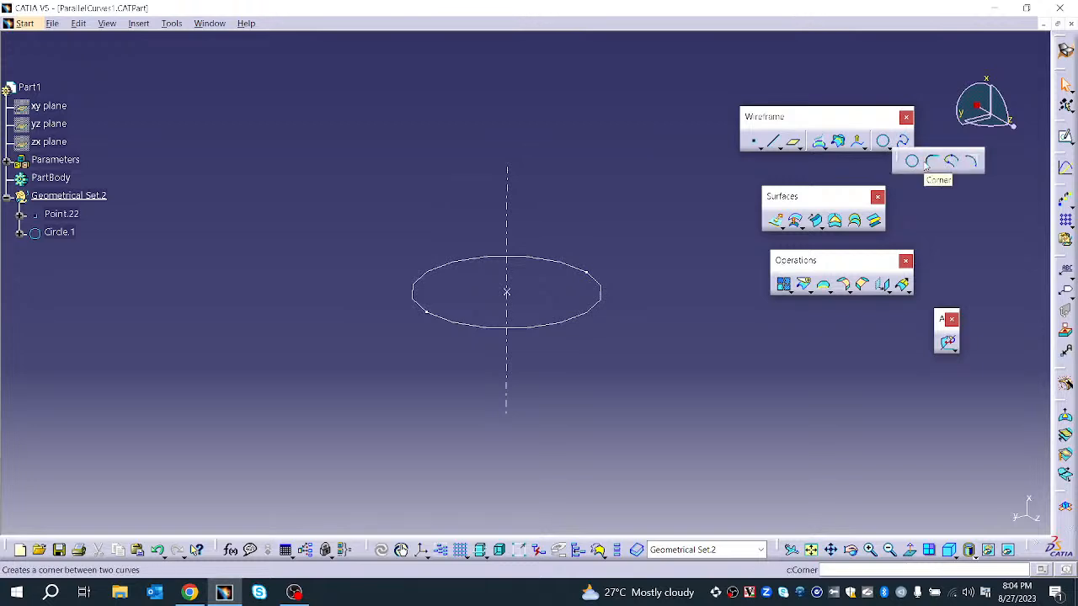
{"action": "left_click", "coordinate": [51, 22]}
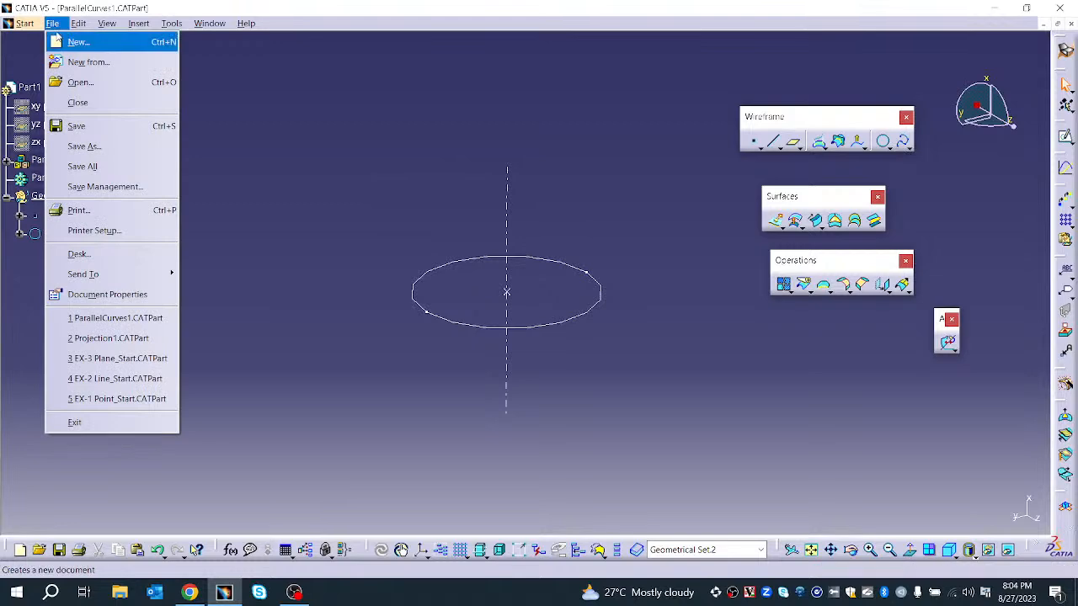
{"action": "left_click", "coordinate": [77, 82]}
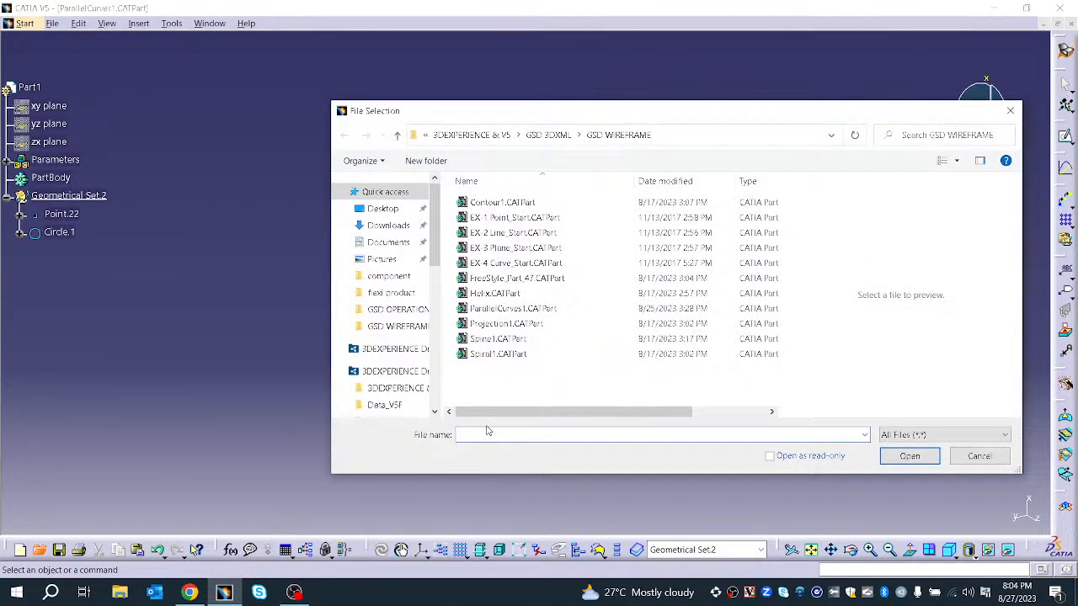
{"action": "left_click", "coordinate": [981, 459]}
{"action": "middle_click_drag", "start_coordinate": [658, 400], "coordinate": [401, 451]}
{"action": "left_click", "coordinate": [1066, 135]}
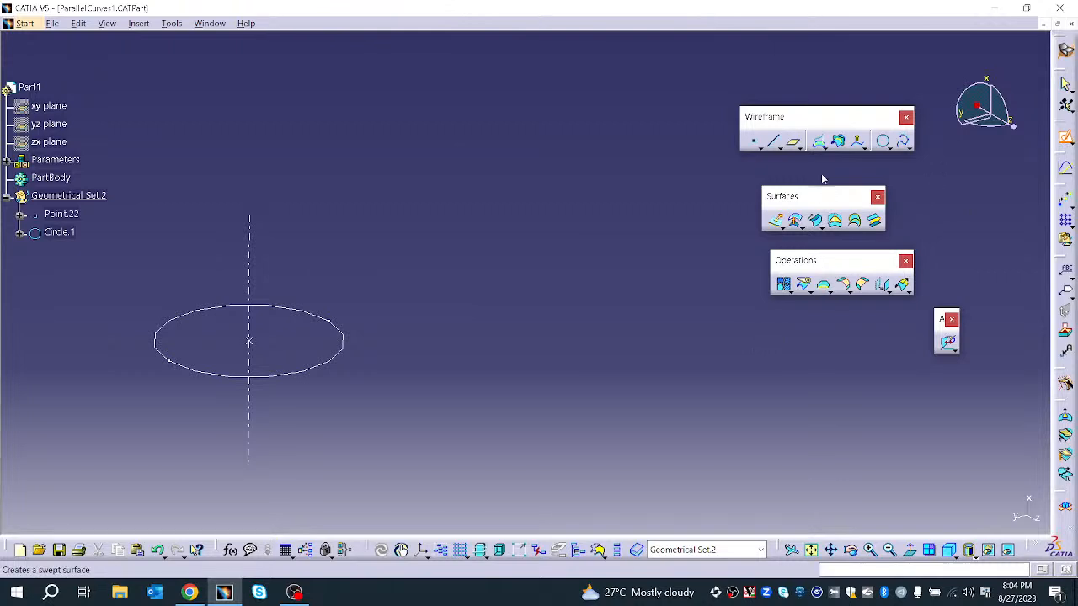
{"action": "left_click", "coordinate": [903, 142]}
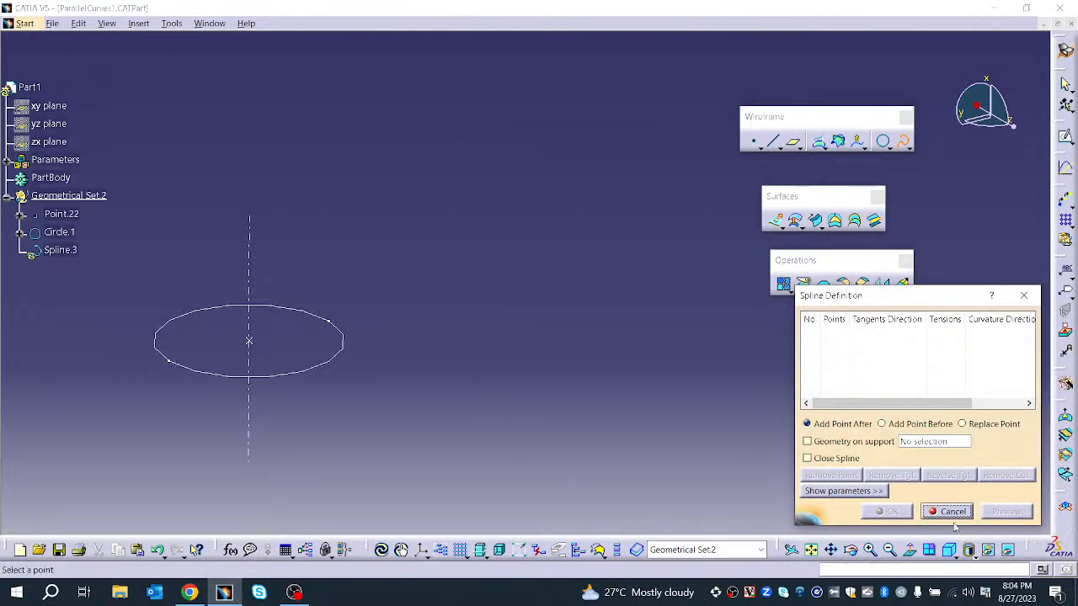
{"action": "left_click", "coordinate": [949, 512]}
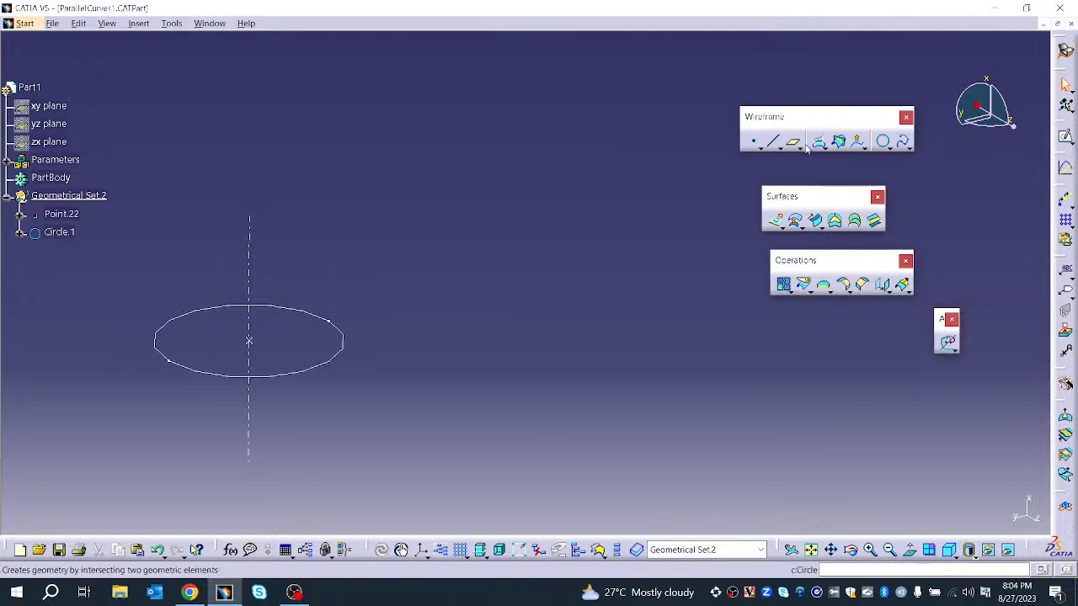
{"action": "left_click", "coordinate": [51, 26]}
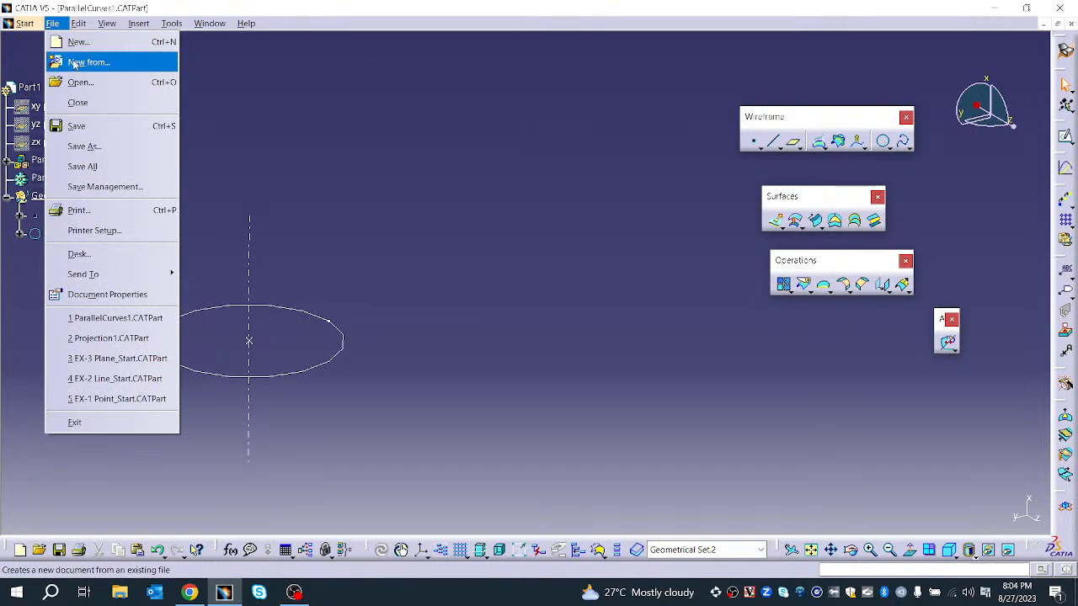
{"action": "left_click", "coordinate": [231, 156]}
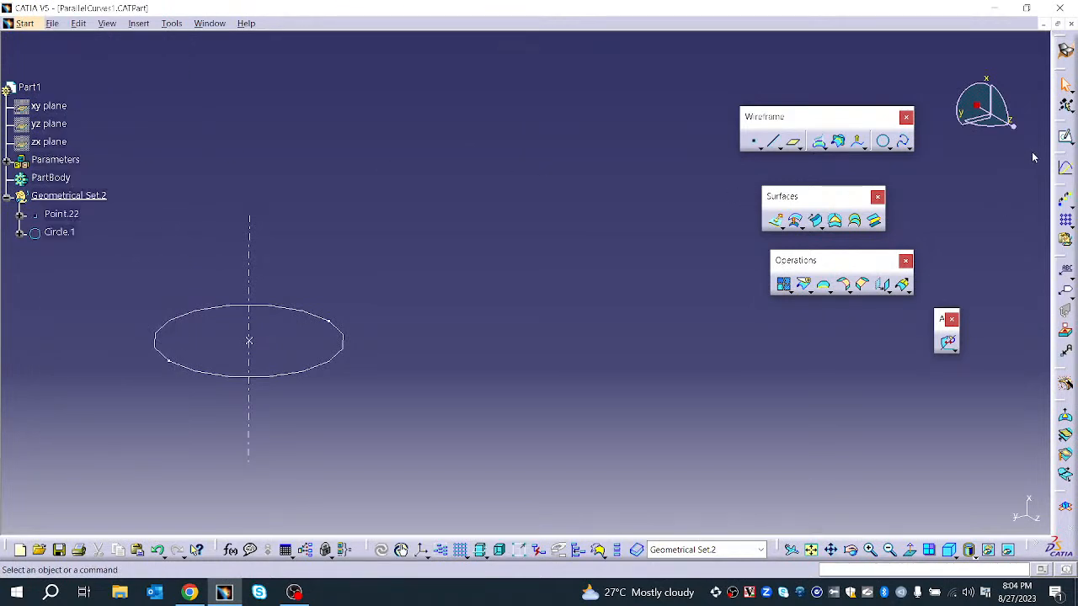
- Sketch an open four-point spline arching upward on the zx plane, beside the circle
{"action": "left_click", "coordinate": [1065, 137]}
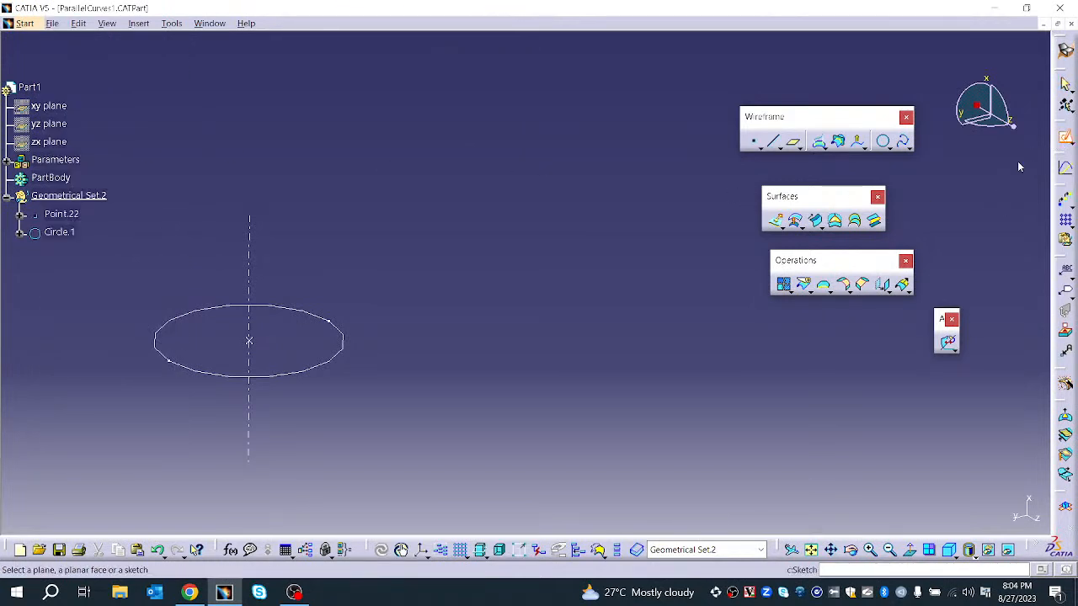
{"action": "left_click", "coordinate": [46, 141]}
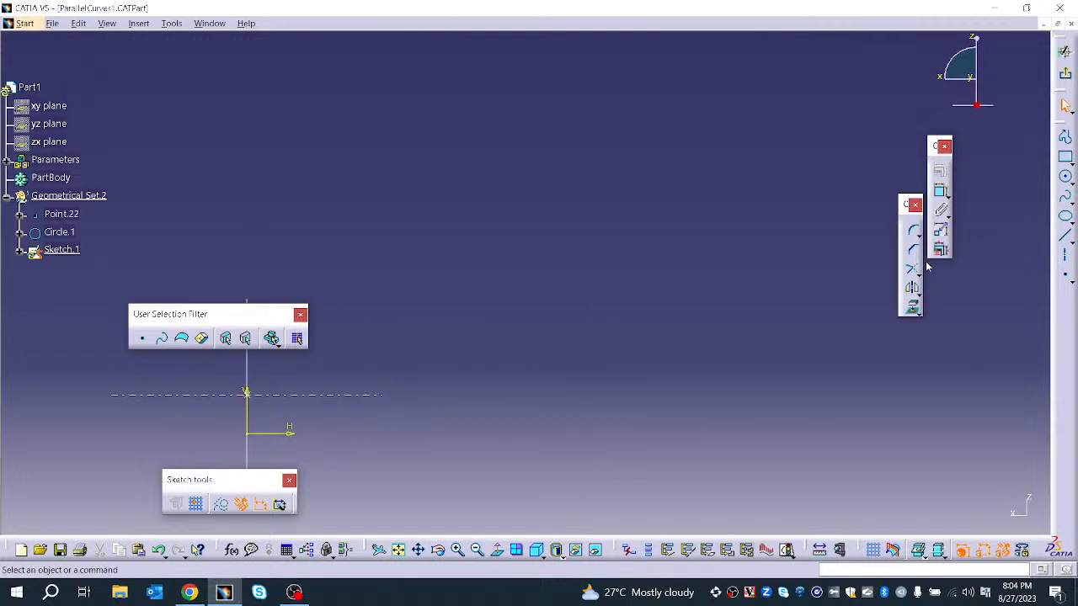
{"action": "left_click", "coordinate": [1064, 196]}
{"action": "left_click", "coordinate": [412, 326]}
{"action": "left_click", "coordinate": [541, 250]}
{"action": "left_click", "coordinate": [695, 307]}
{"action": "double_click", "coordinate": [736, 326]}
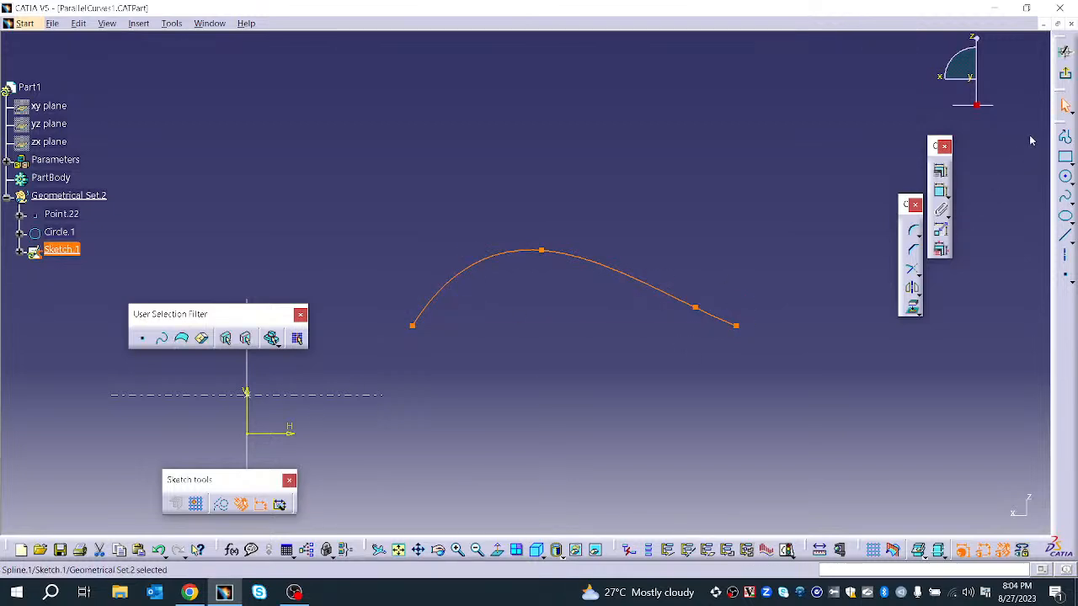
{"action": "left_click", "coordinate": [1053, 550]}
{"action": "mouse_move", "coordinate": [647, 315]}
{"action": "middle_mouse_down"}
{"action": "mouse_move", "coordinate": [686, 329]}
{"action": "mouse_move", "coordinate": [513, 272]}
{"action": "mouse_move", "coordinate": [432, 318]}
{"action": "mouse_move", "coordinate": [394, 374]}
{"action": "mouse_move", "coordinate": [620, 383]}
{"action": "middle_mouse_up"}
{"action": "left_click", "coordinate": [1066, 136]}
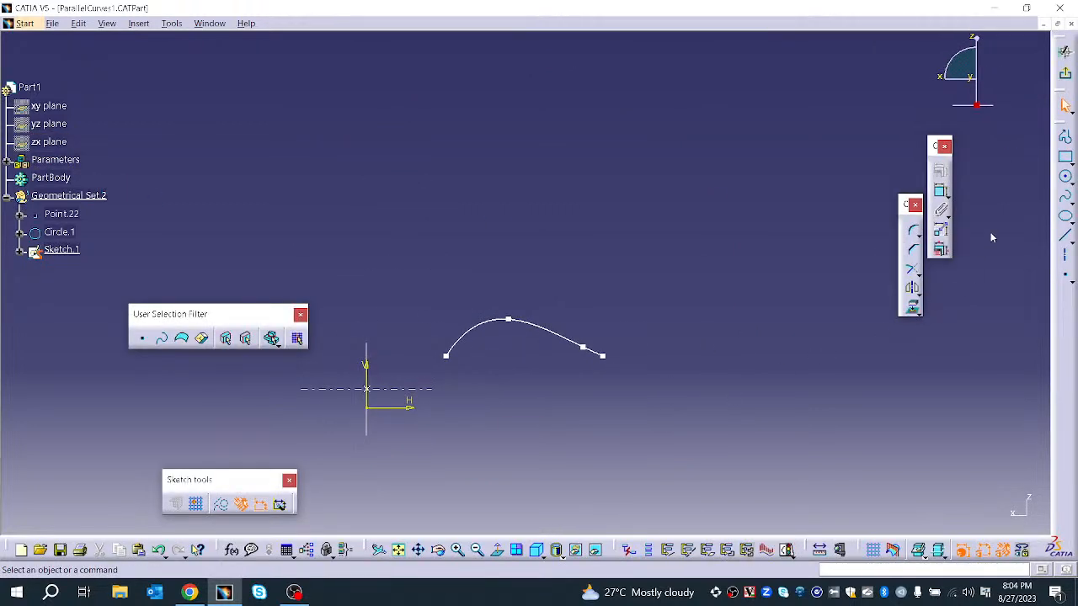
- Leave the first spline sketch and sketch a separate open S-shaped spline beside it on the zx plane
{"action": "left_click", "coordinate": [1065, 74]}
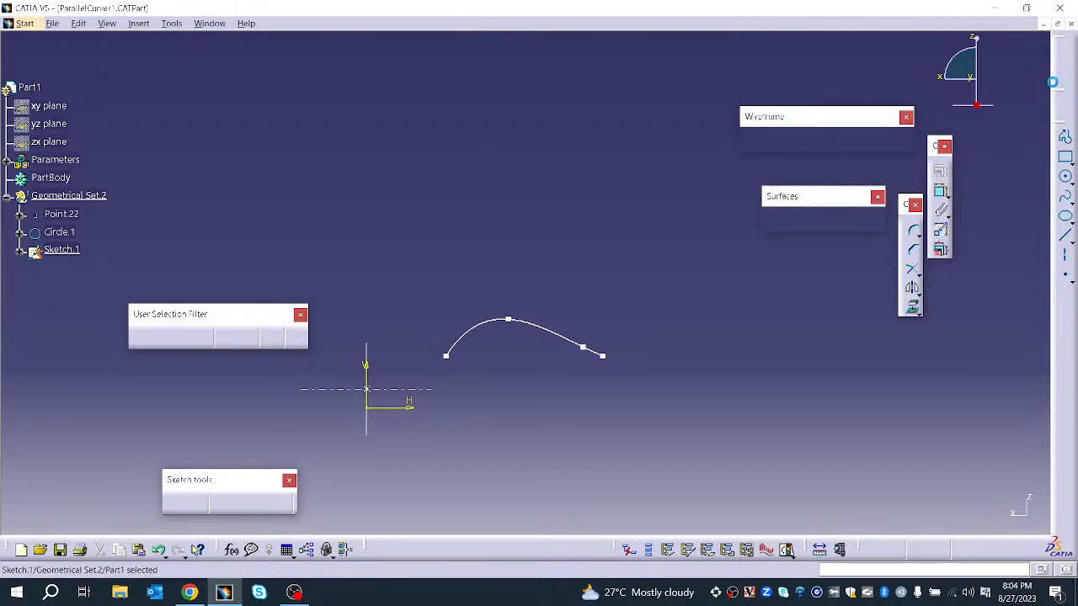
{"action": "left_click", "coordinate": [1066, 138]}
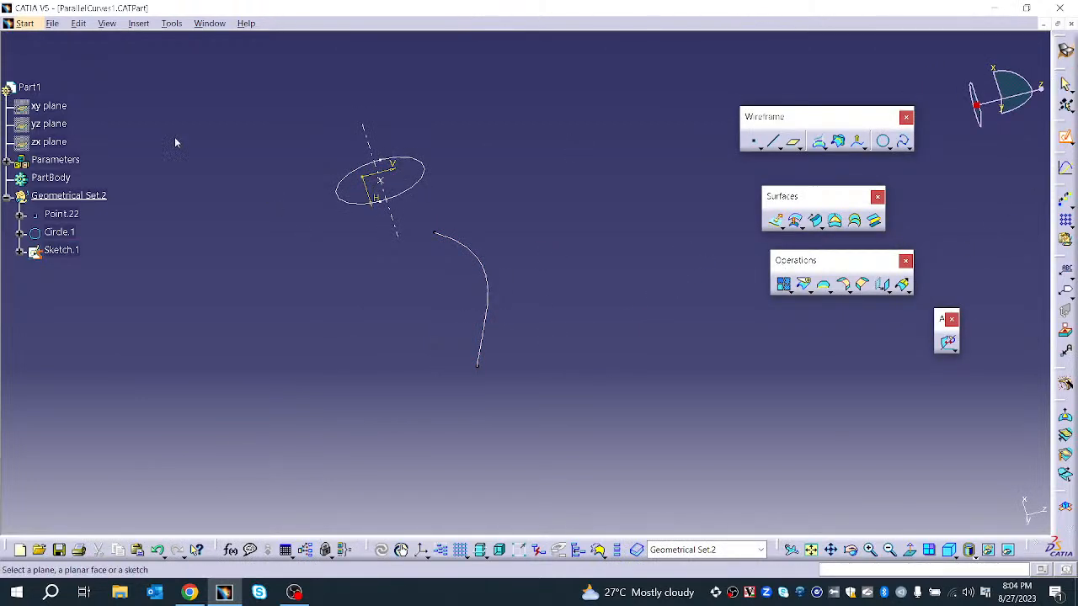
{"action": "left_click", "coordinate": [56, 142]}
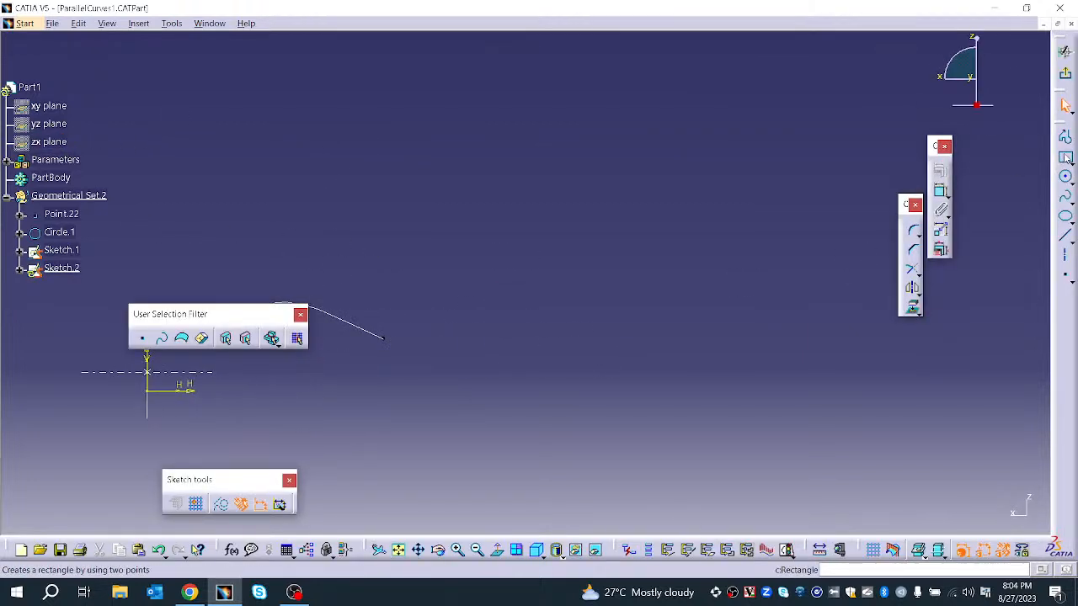
{"action": "left_click", "coordinate": [1066, 196]}
{"action": "left_click", "coordinate": [524, 346]}
{"action": "left_click", "coordinate": [615, 284]}
{"action": "double_click", "coordinate": [739, 225]}
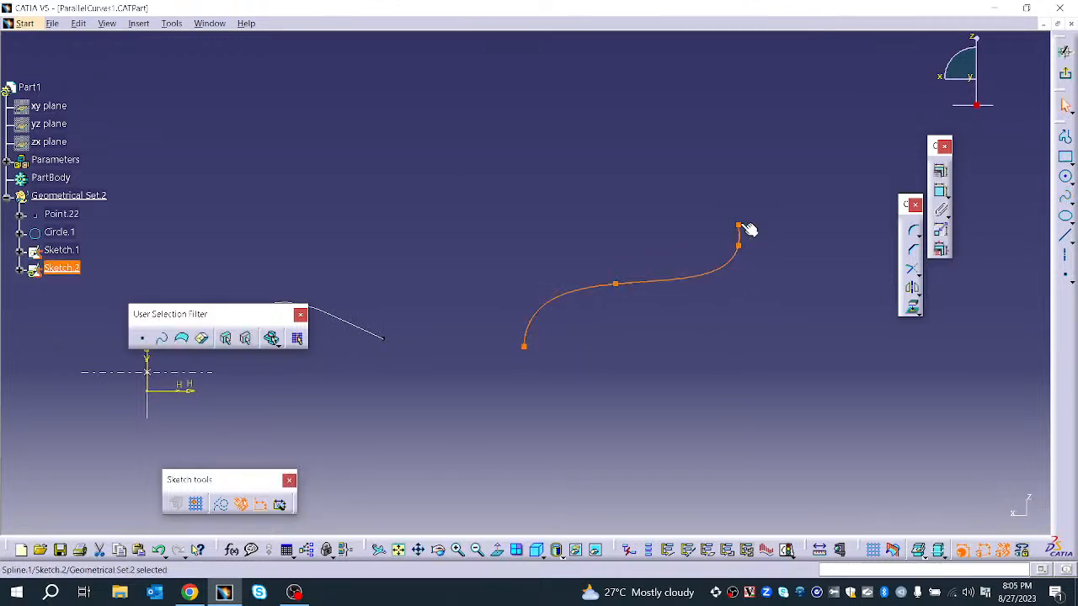
{"action": "left_click", "coordinate": [1065, 76]}
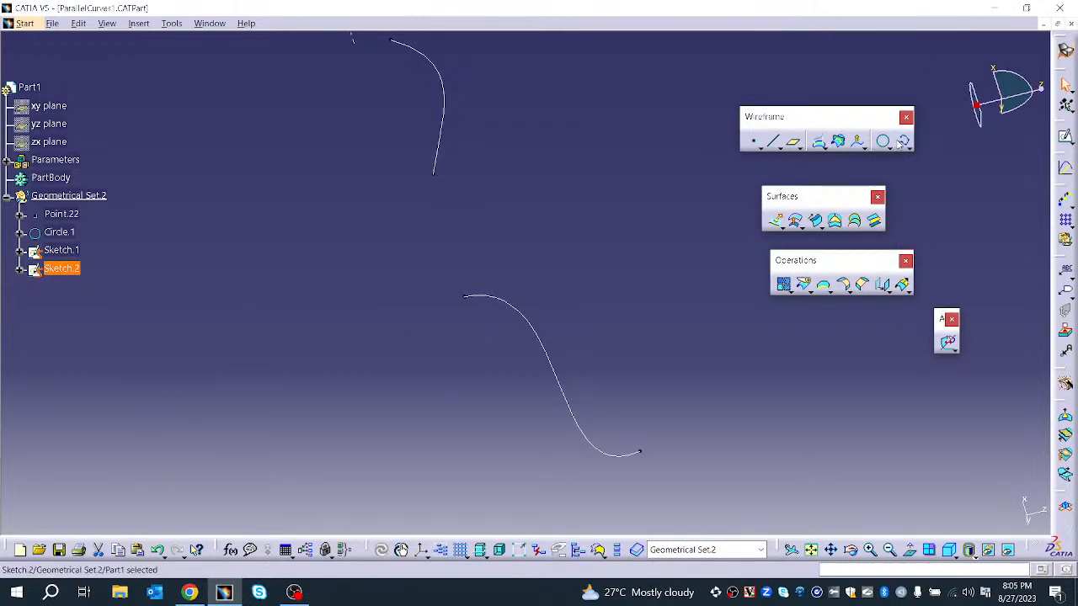
- Try a Corner On Support between Sketch.2 and Sketch.1 with 1 mm radius and both elements trimmed, and cancel it
{"action": "left_click", "coordinate": [888, 147]}
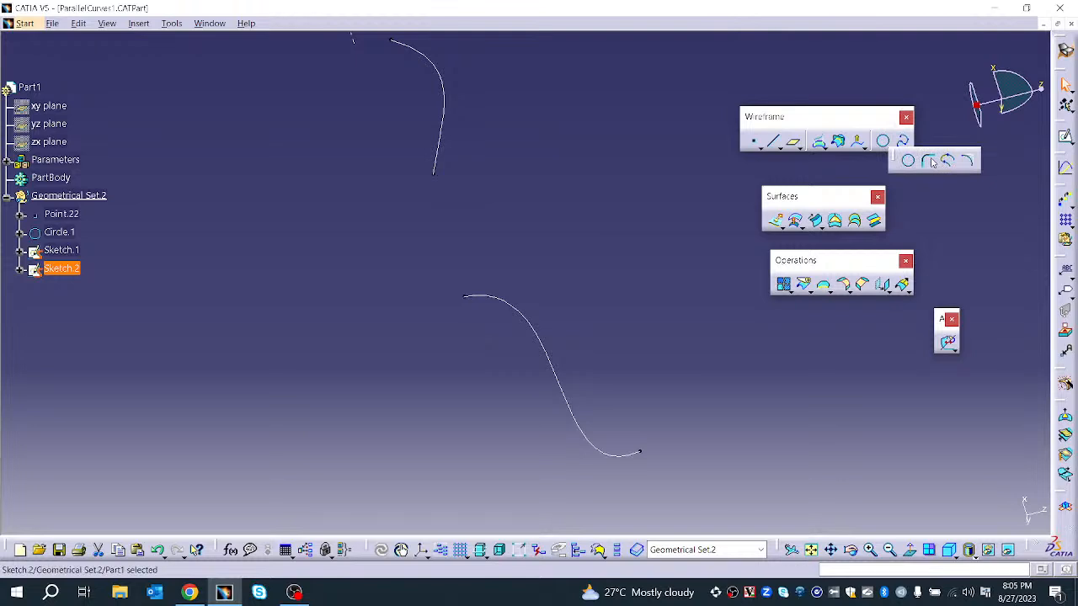
{"action": "left_click", "coordinate": [930, 161]}
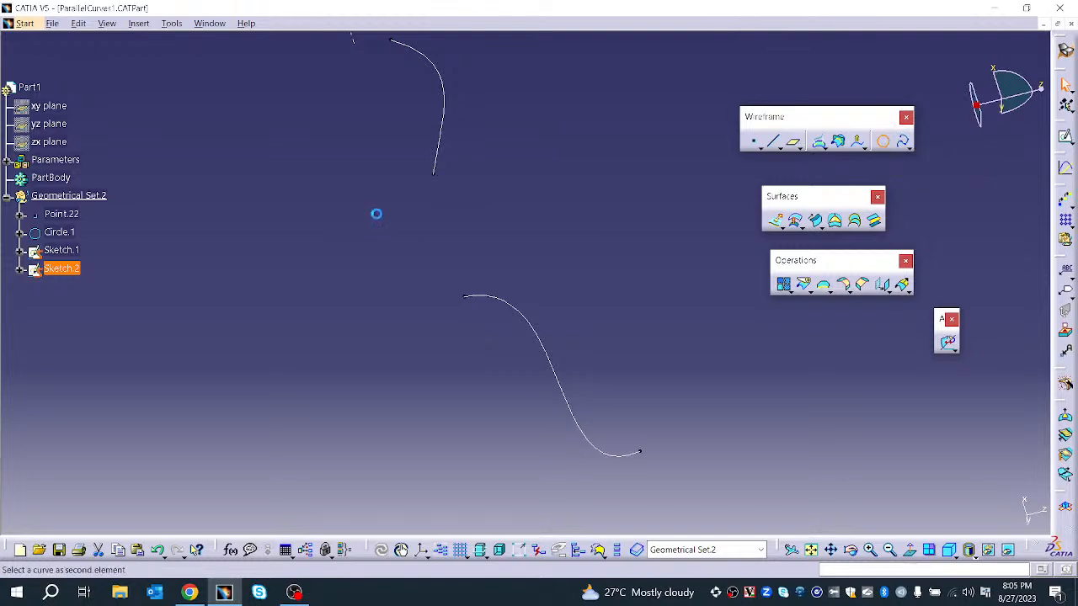
{"action": "left_click", "coordinate": [445, 139]}
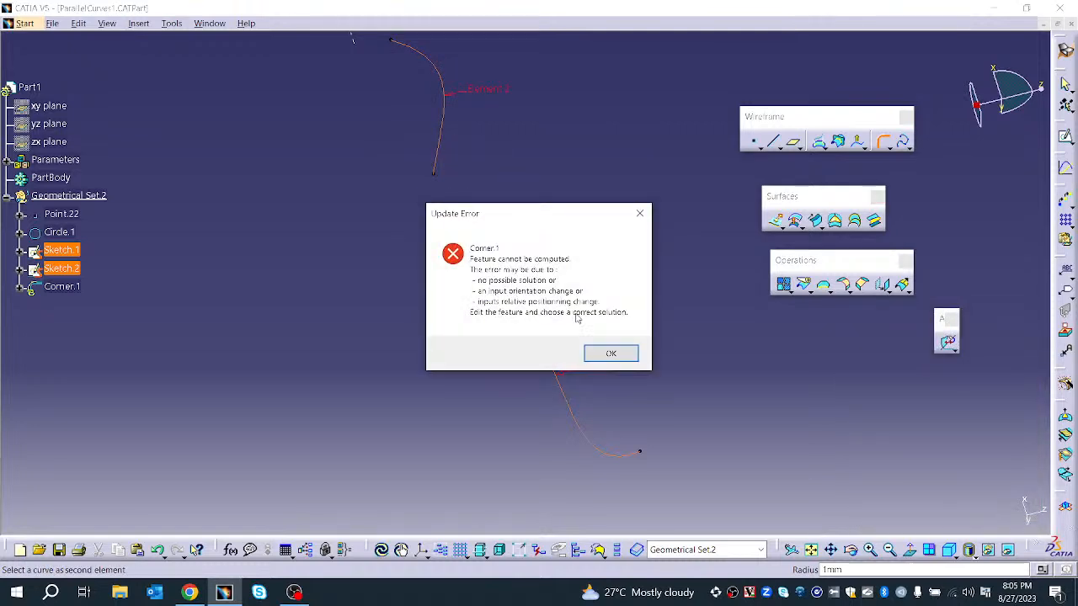
{"action": "left_click", "coordinate": [603, 354]}
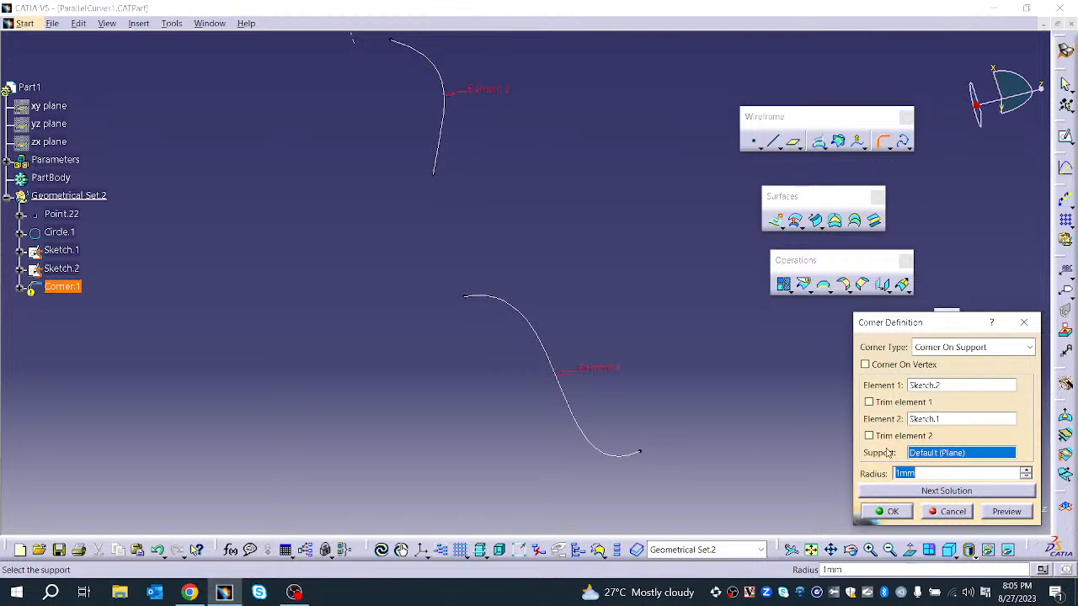
{"action": "left_click", "coordinate": [891, 403]}
{"action": "left_click", "coordinate": [883, 436]}
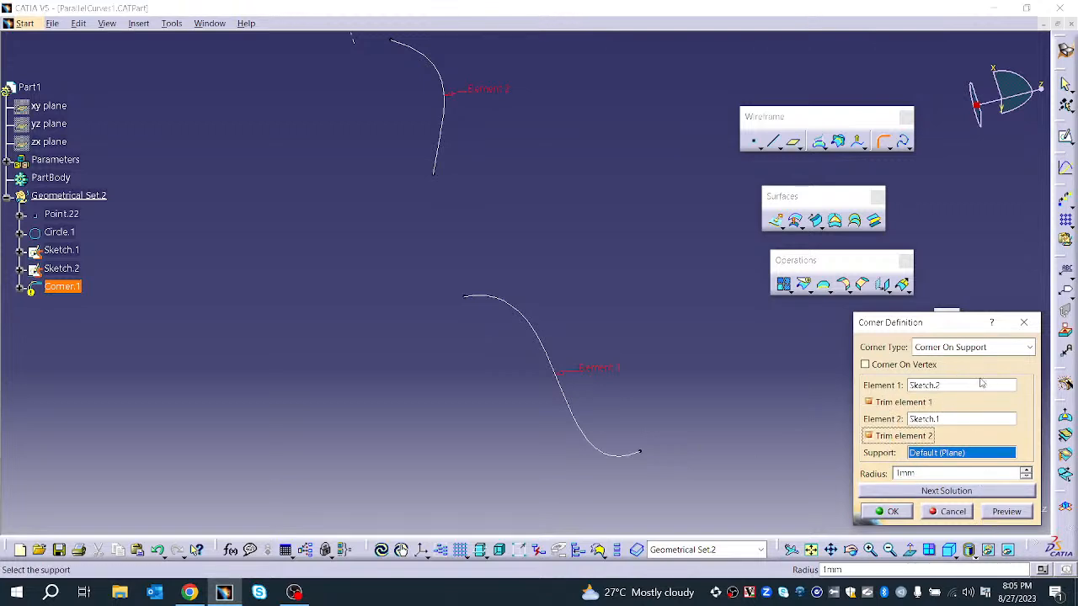
{"action": "left_click", "coordinate": [1023, 323]}
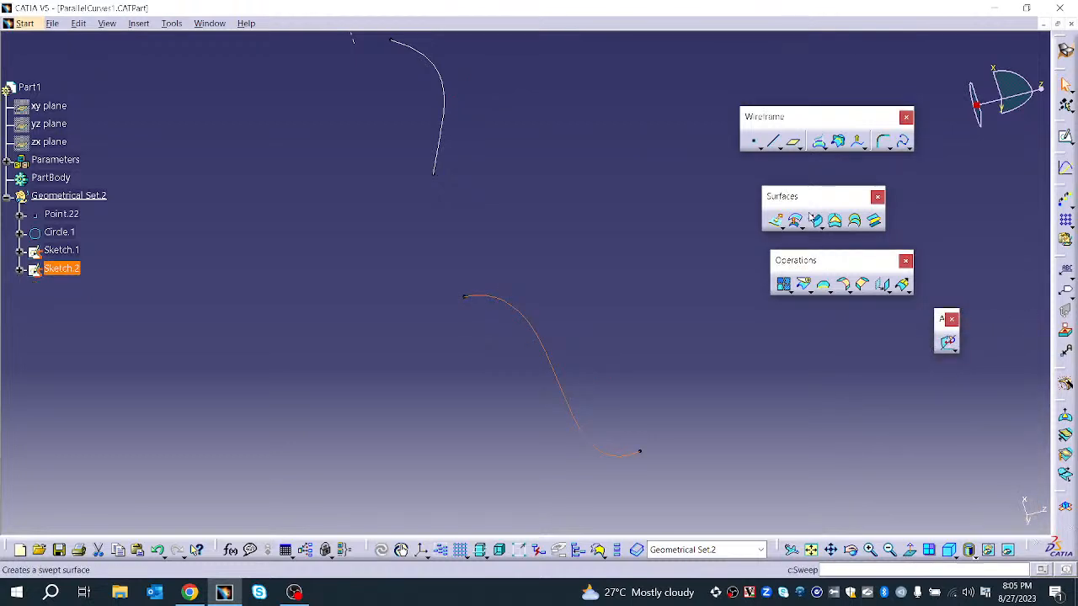
- Try the 1 mm Corner On Support between the two splines again, turning on element trimming
{"action": "left_click", "coordinate": [890, 148]}
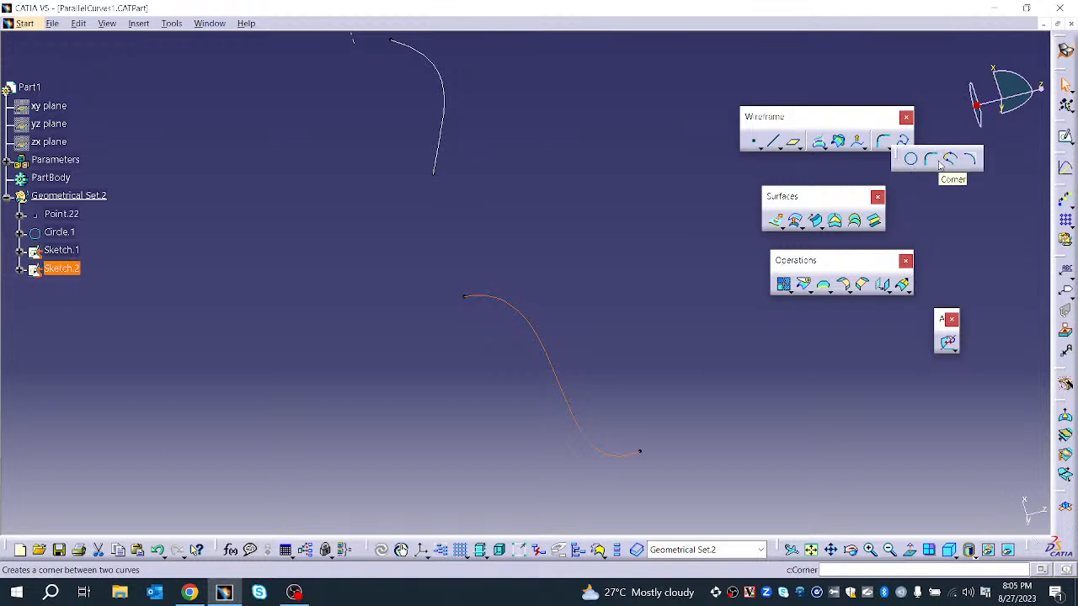
{"action": "left_click", "coordinate": [939, 163]}
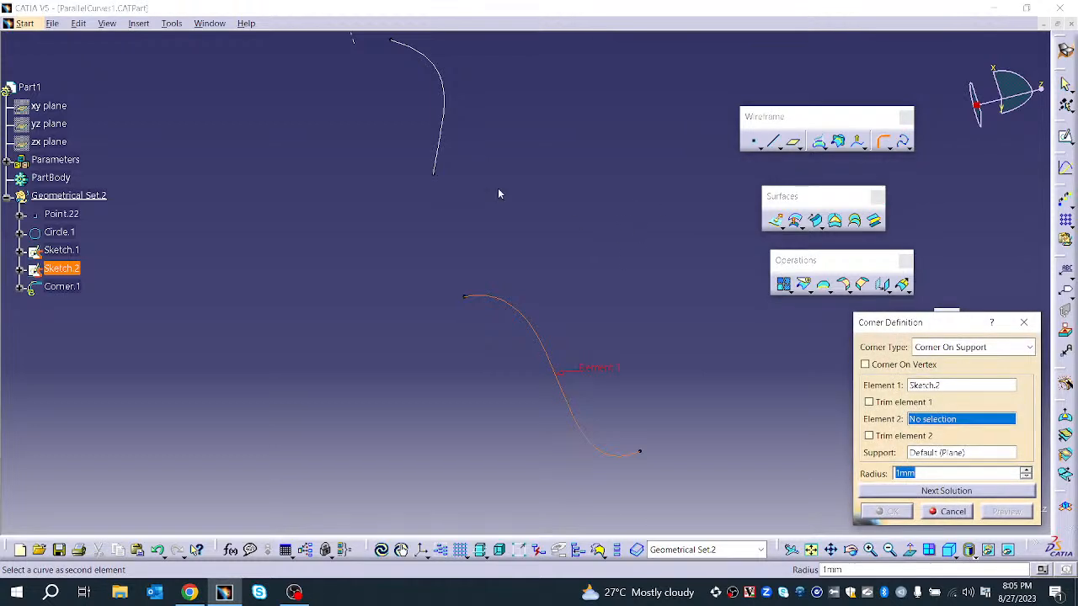
{"action": "left_click", "coordinate": [444, 94]}
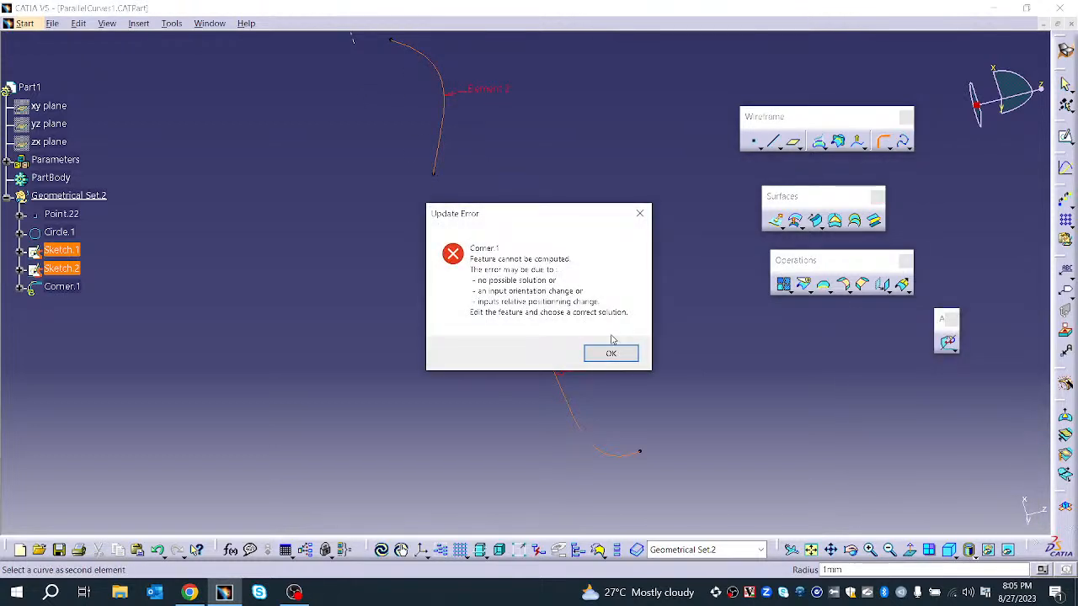
{"action": "left_click", "coordinate": [606, 348]}
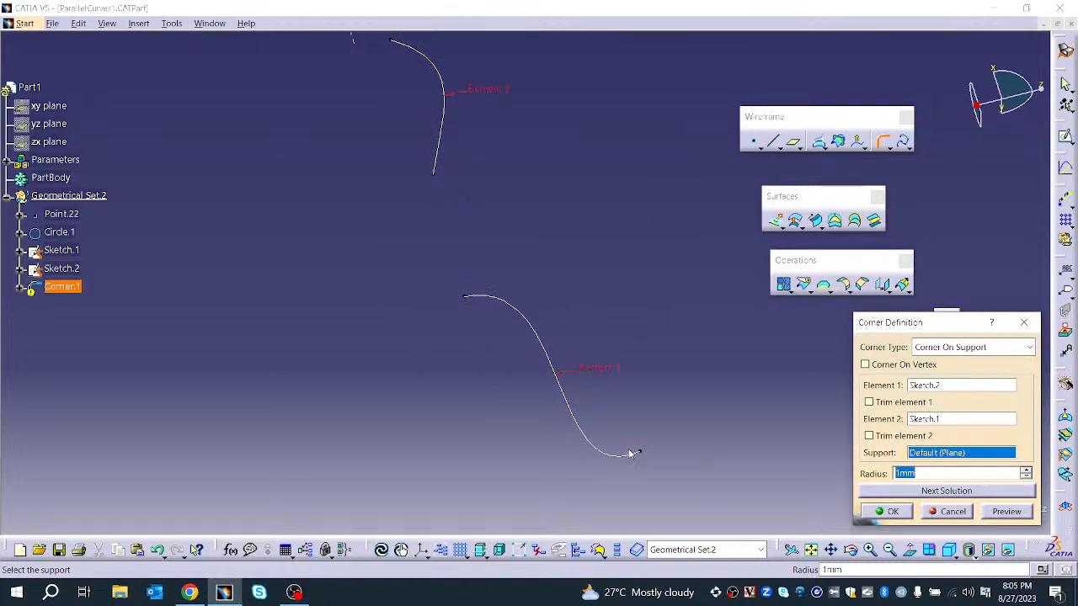
{"action": "left_click", "coordinate": [912, 407]}
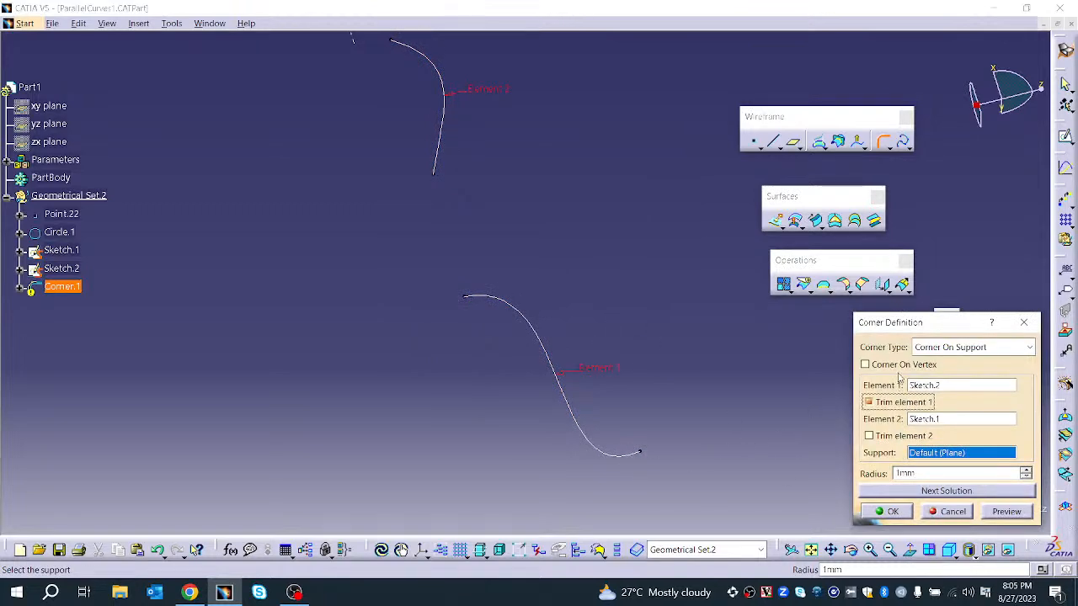
{"action": "left_click", "coordinate": [619, 343]}
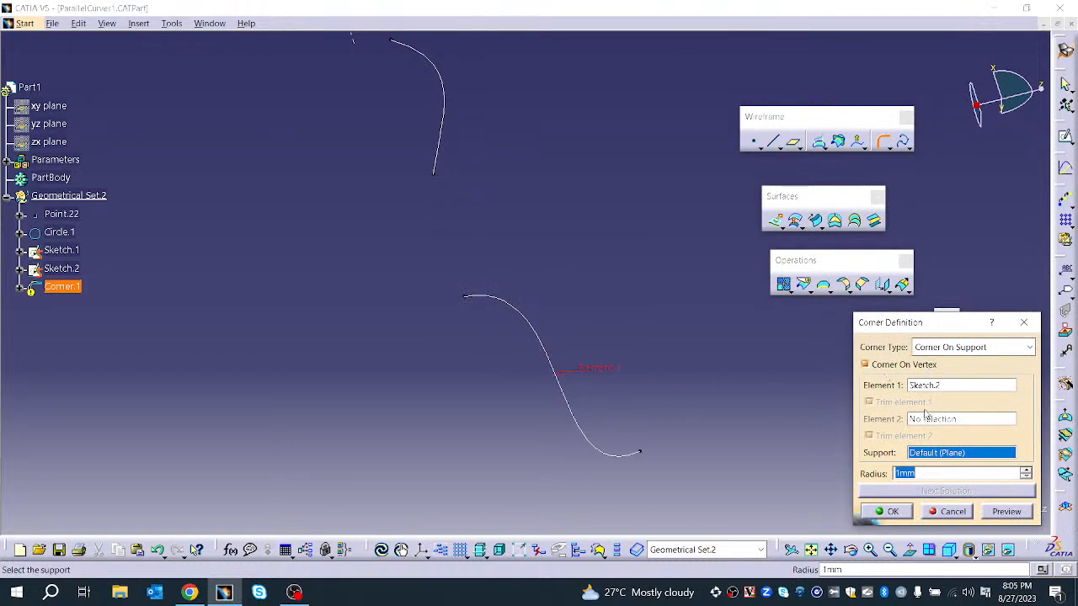
- Try the corner with and without Corner On Vertex, keeping trimming on for both elements
{"action": "left_click", "coordinate": [876, 367]}
{"action": "left_click", "coordinate": [611, 354]}
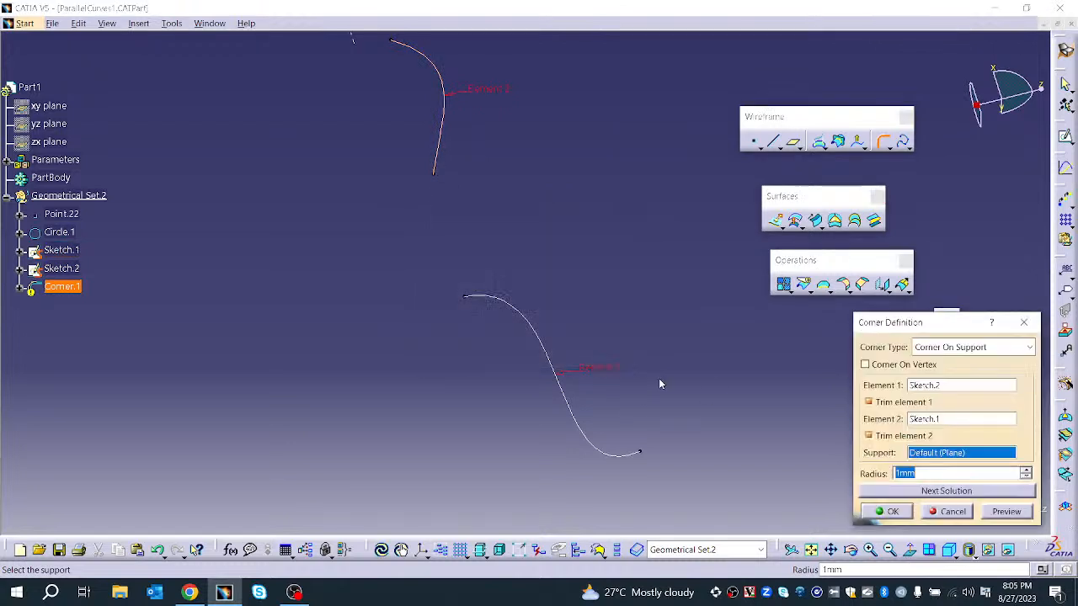
{"action": "left_click", "coordinate": [869, 402]}
{"action": "left_click", "coordinate": [869, 435]}
{"action": "left_click", "coordinate": [869, 366]}
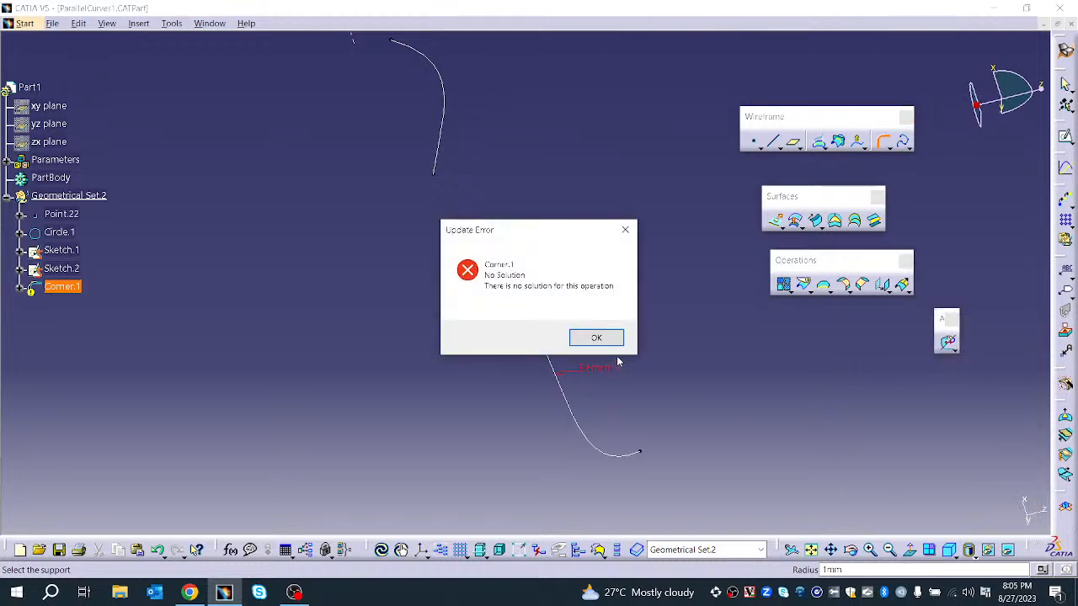
{"action": "left_click", "coordinate": [598, 340]}
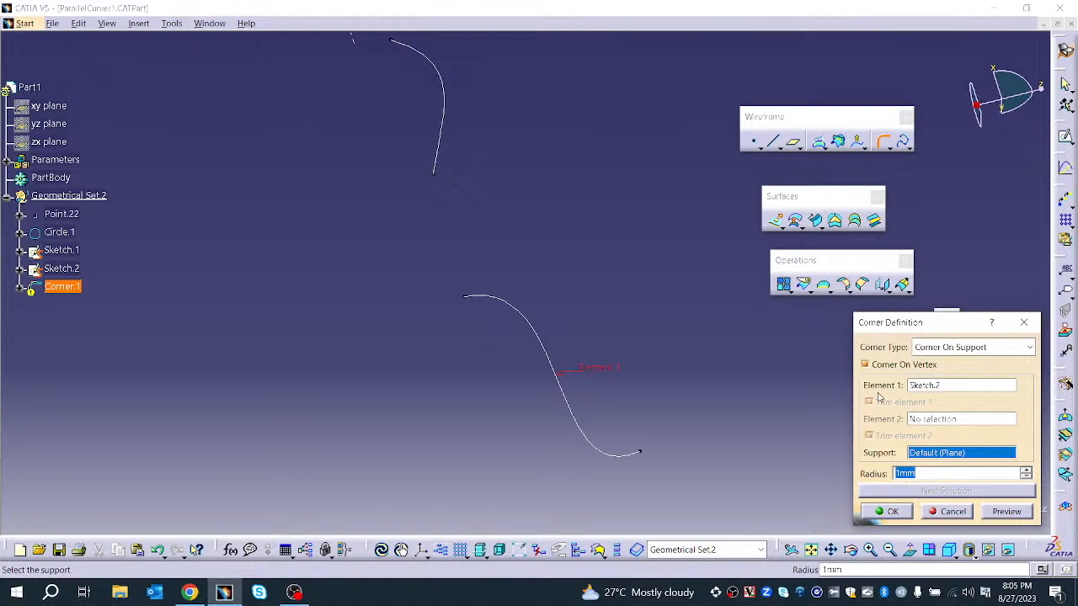
{"action": "left_click", "coordinate": [865, 364]}
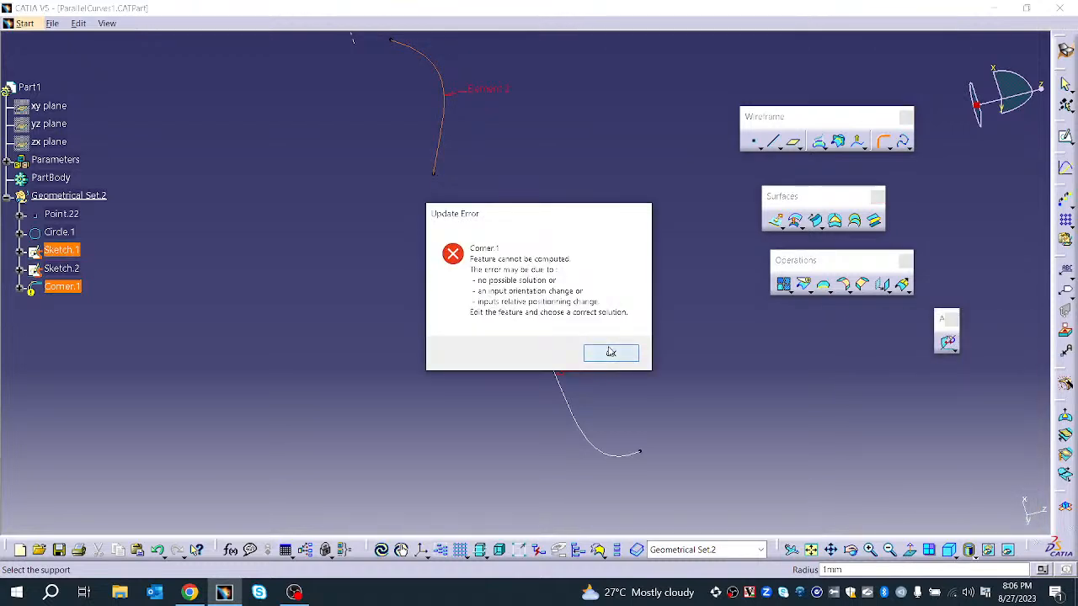
{"action": "left_click", "coordinate": [612, 356]}
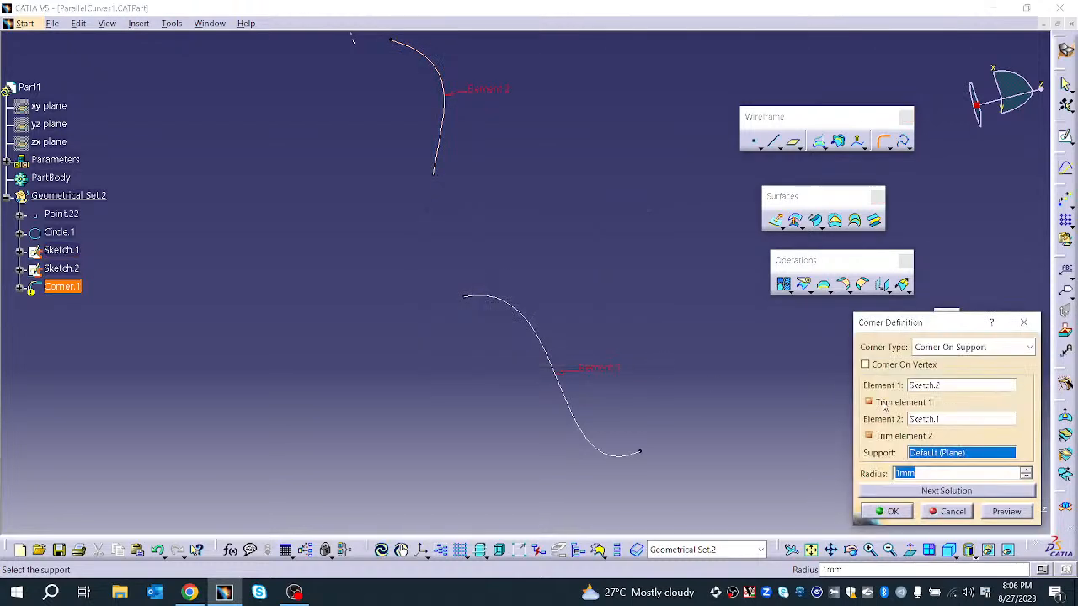
- Change the corner type to 3D Corner, preview it, and raise the radius to 2 mm
{"action": "left_click", "coordinate": [960, 347]}
{"action": "left_click", "coordinate": [958, 377]}
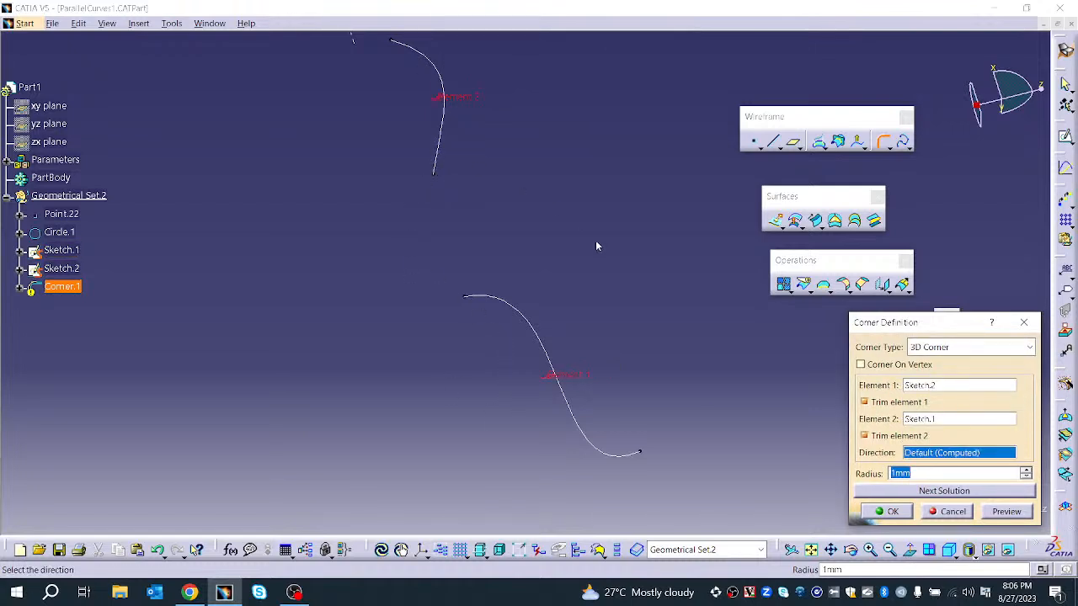
{"action": "left_click", "coordinate": [1007, 512]}
{"action": "left_click", "coordinate": [612, 354]}
{"action": "left_click", "coordinate": [1027, 471]}
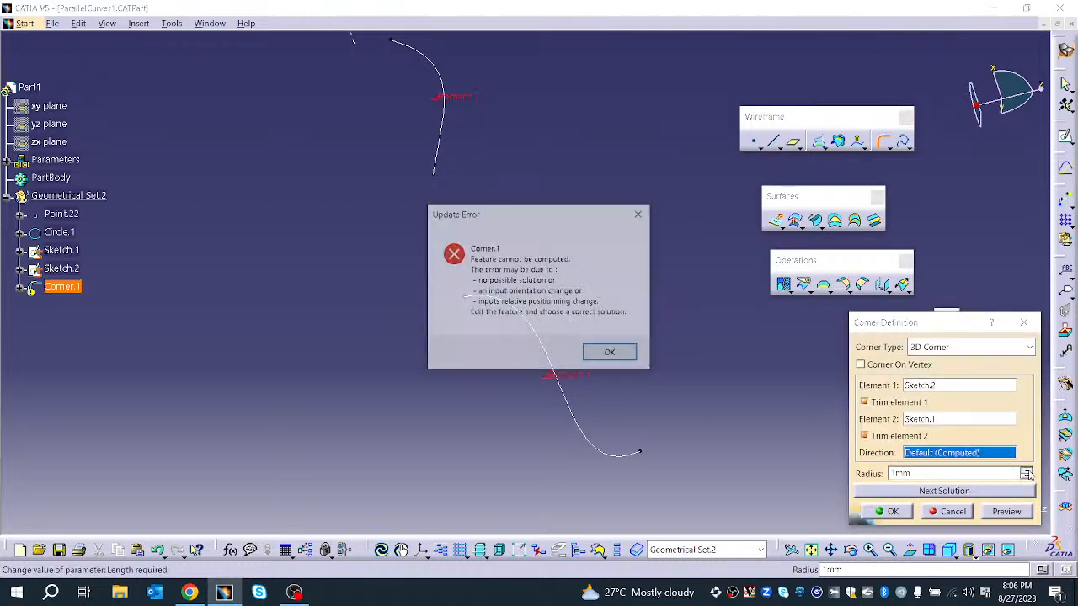
{"action": "left_click", "coordinate": [611, 354]}
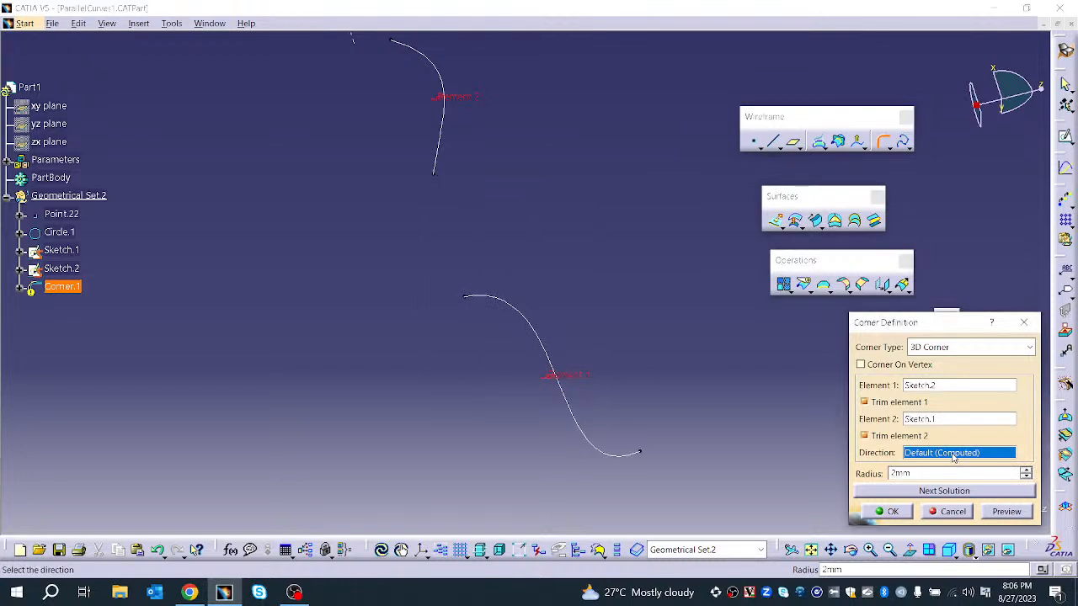
- Try the Z component and the X component as the 3D corner's direction, and cancel the corner
{"action": "right_click", "coordinate": [951, 455]}
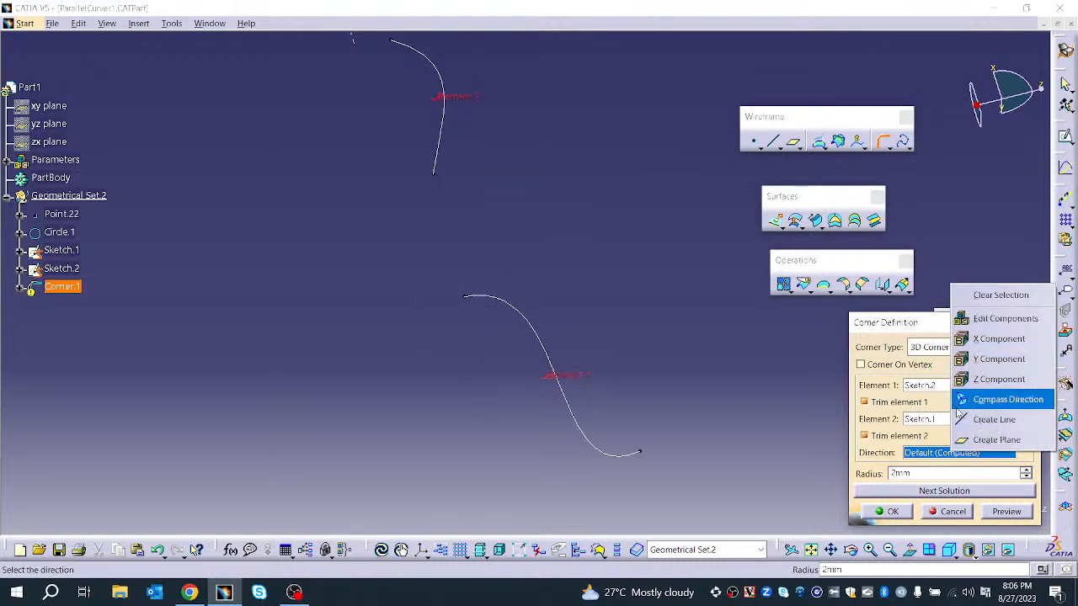
{"action": "left_click", "coordinate": [968, 379]}
{"action": "left_click", "coordinate": [620, 354]}
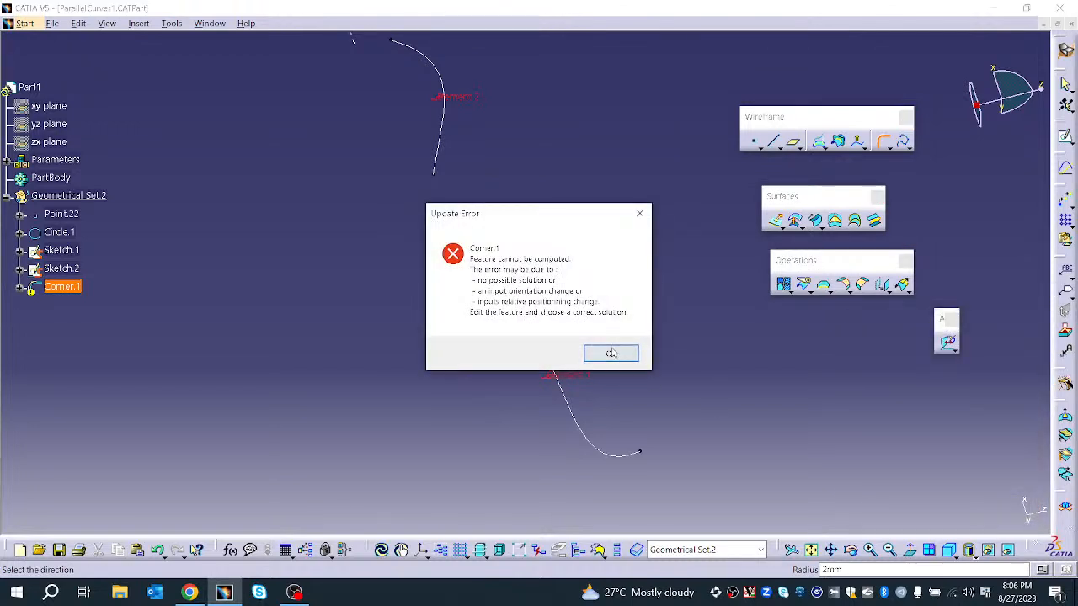
{"action": "right_click", "coordinate": [932, 453]}
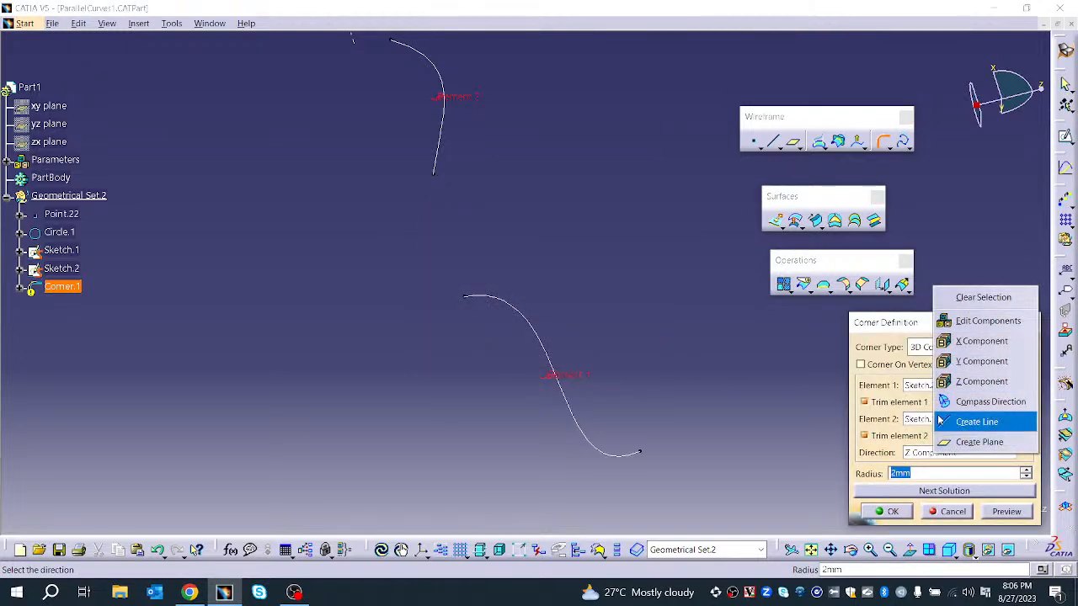
{"action": "left_click", "coordinate": [977, 341]}
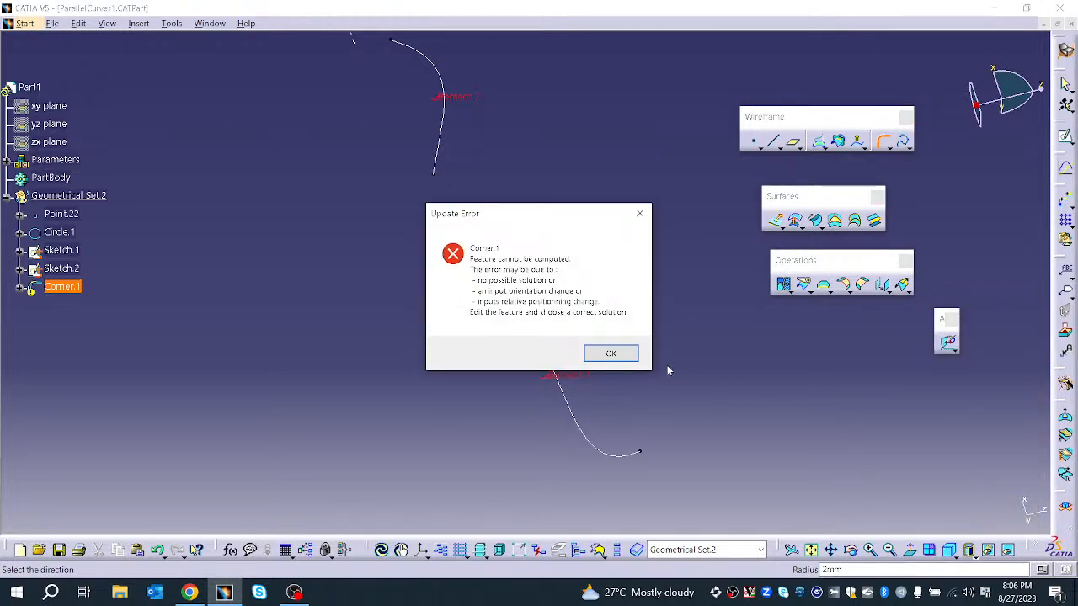
{"action": "left_click", "coordinate": [623, 355]}
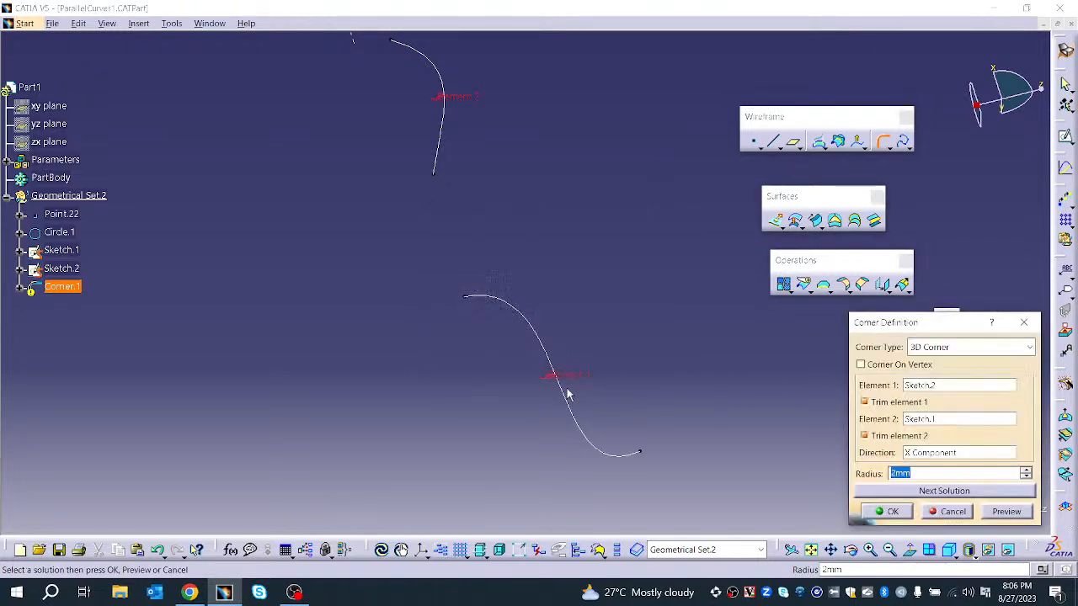
{"action": "left_click", "coordinate": [954, 510]}
{"action": "left_click", "coordinate": [294, 592]}
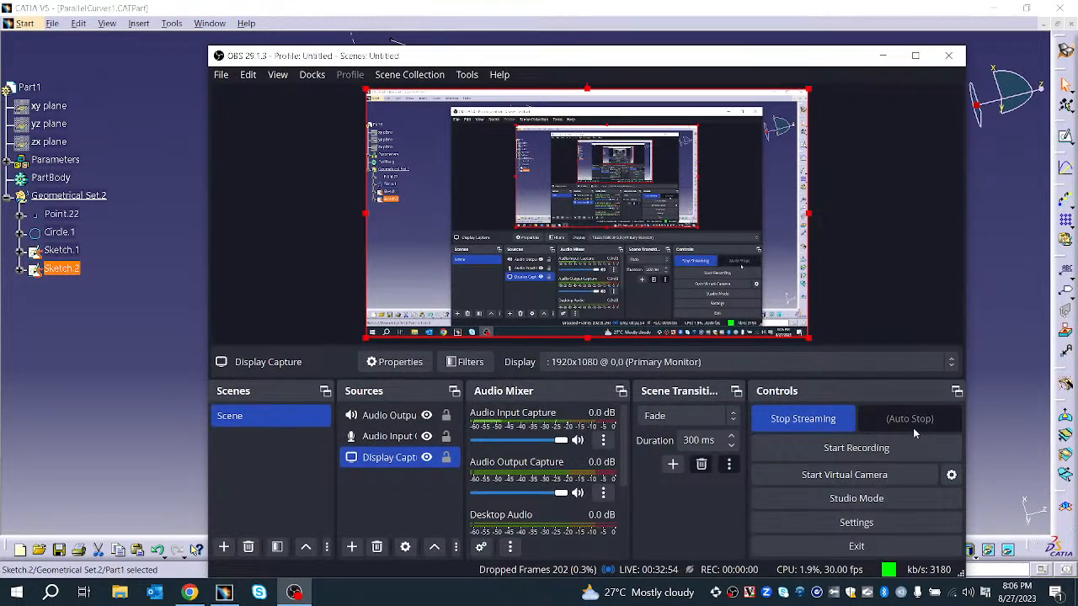
{"action": "left_click", "coordinate": [886, 55]}
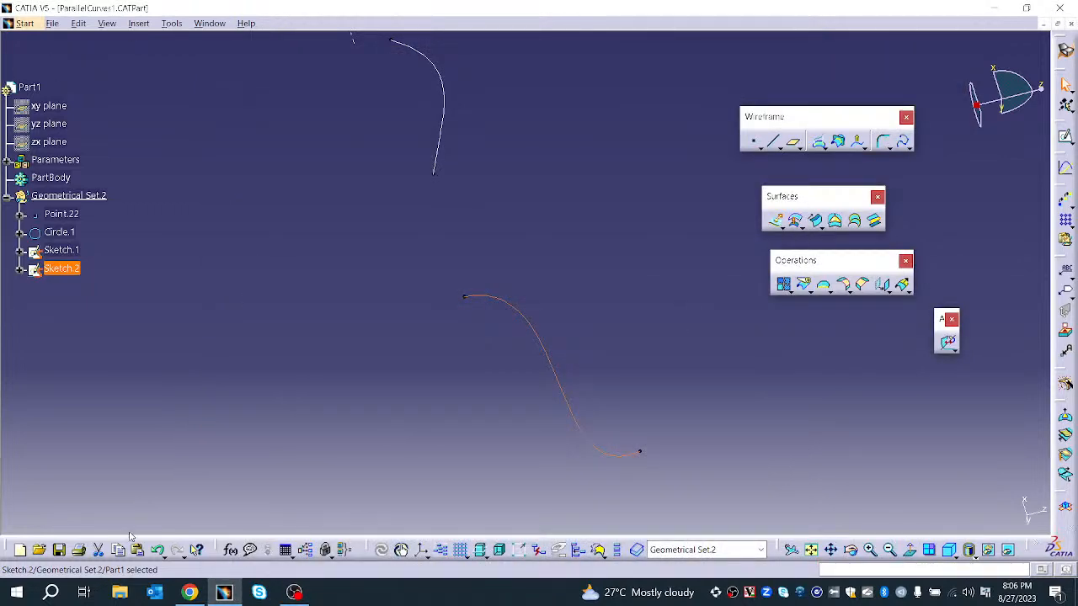
- Open the Corner command's help documentation in the browser and download its sample part Corner1.CATPart
{"action": "left_click", "coordinate": [251, 25]}
{"action": "left_click", "coordinate": [305, 107]}
{"action": "left_click", "coordinate": [882, 143]}
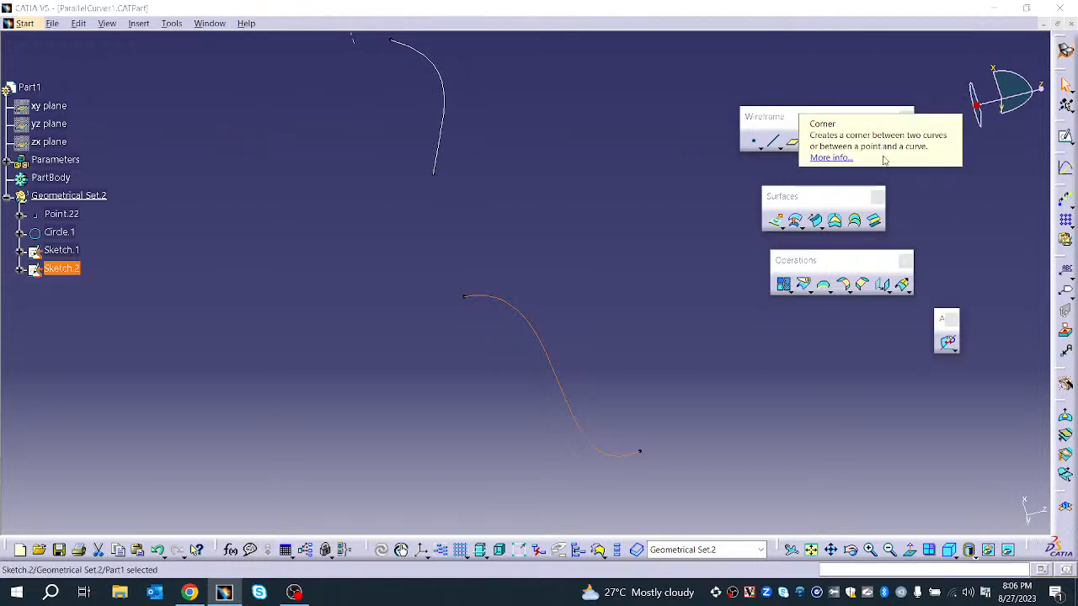
{"action": "left_click", "coordinate": [846, 159]}
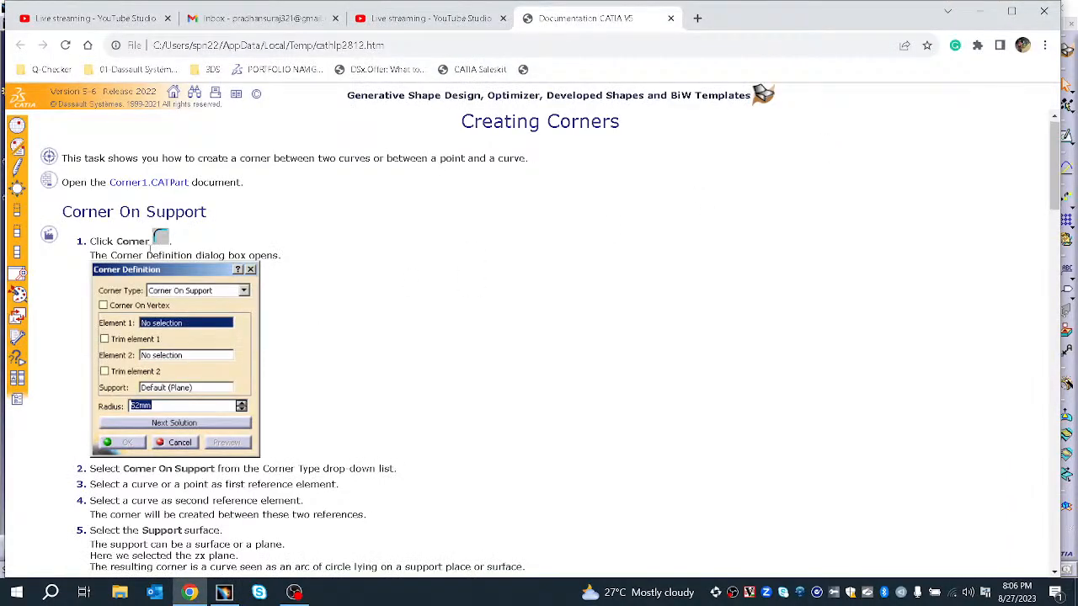
{"action": "left_click", "coordinate": [148, 182]}
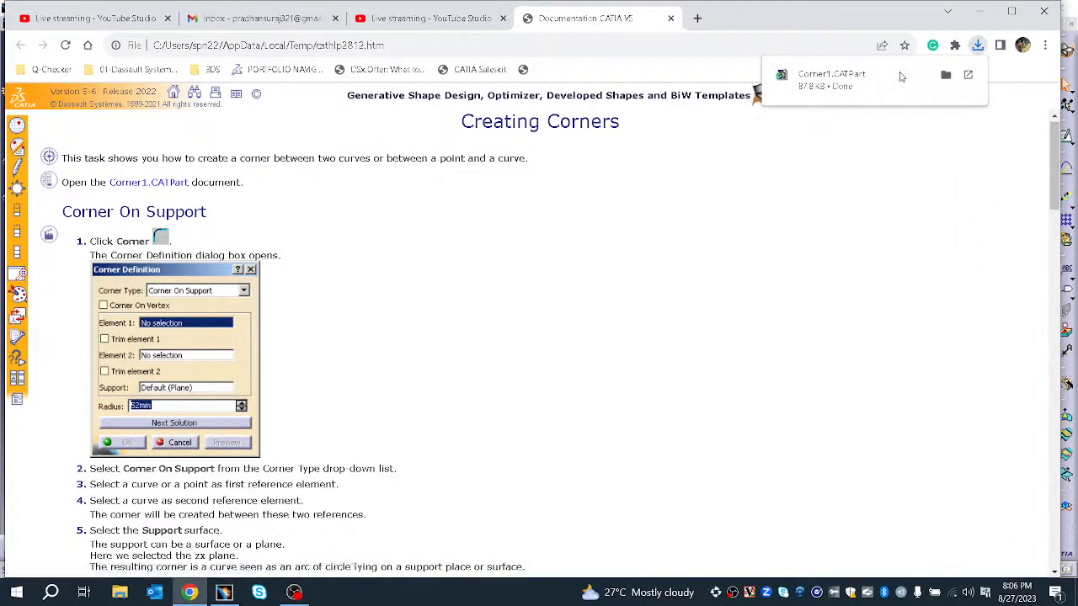
- Open the downloaded sample part Corner1.CATPart in CATIA
{"action": "left_click", "coordinate": [870, 75]}
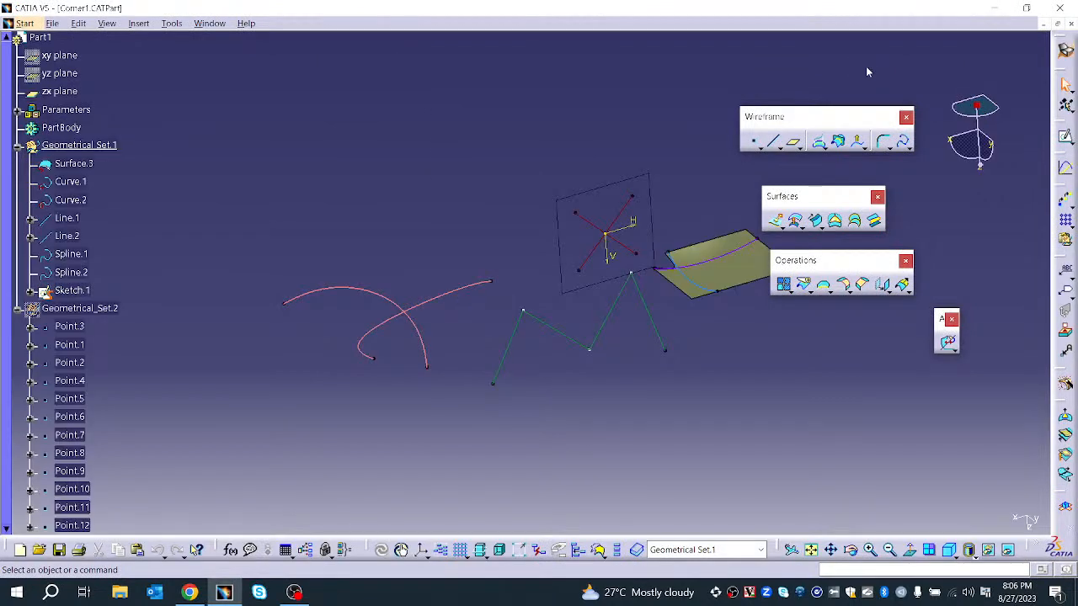
{"action": "middle_click_drag", "start_coordinate": [365, 427], "coordinate": [552, 389]}
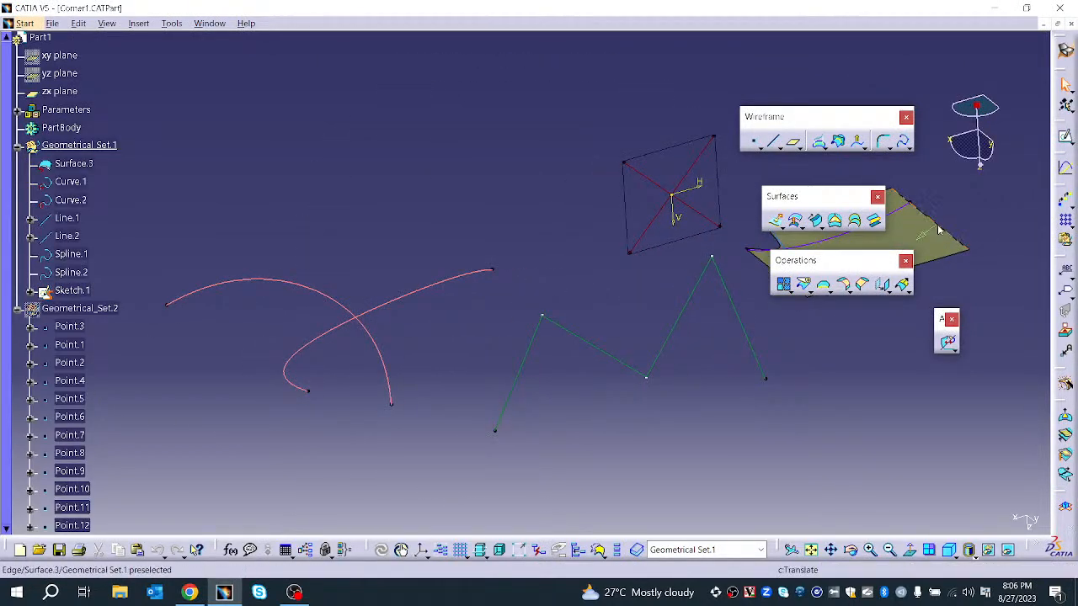
- Create a 3D corner of radius 52 mm between Spline.1 and Spline.2, without trimming, using the default computed direction
{"action": "left_click", "coordinate": [881, 145]}
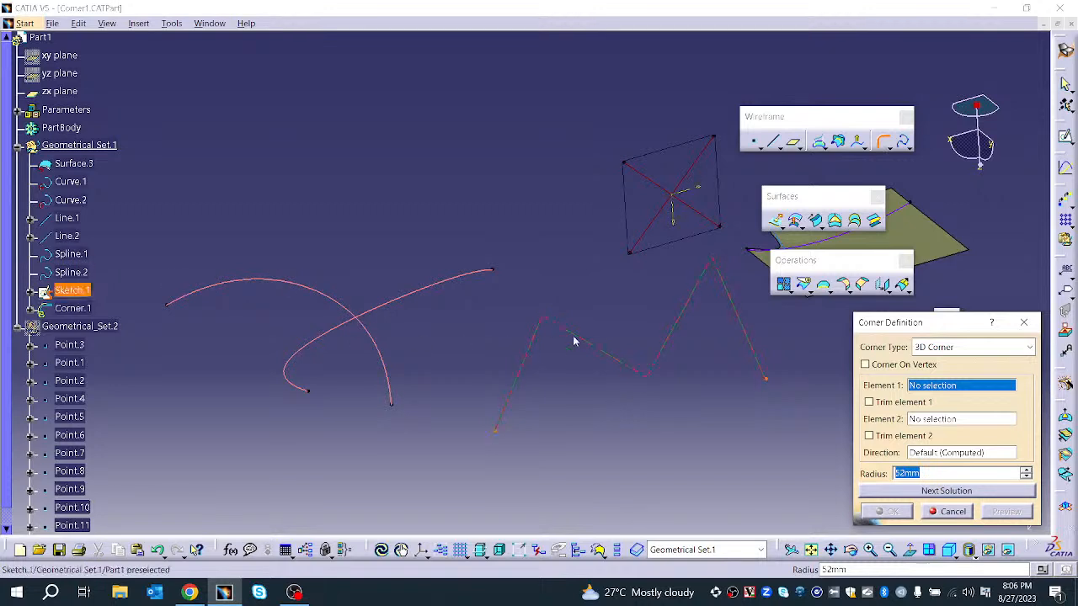
{"action": "left_click", "coordinate": [376, 354]}
{"action": "left_click", "coordinate": [295, 369]}
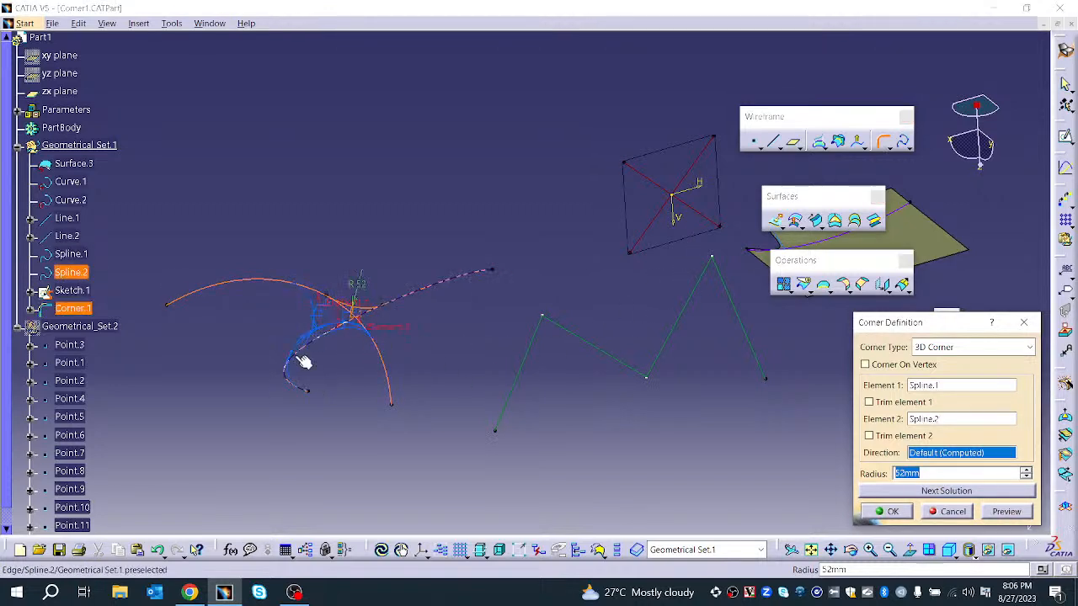
{"action": "middle_click_drag", "start_coordinate": [320, 404], "coordinate": [379, 311]}
{"action": "middle_click_drag", "start_coordinate": [450, 311], "coordinate": [879, 203]}
{"action": "left_click", "coordinate": [1002, 511]}
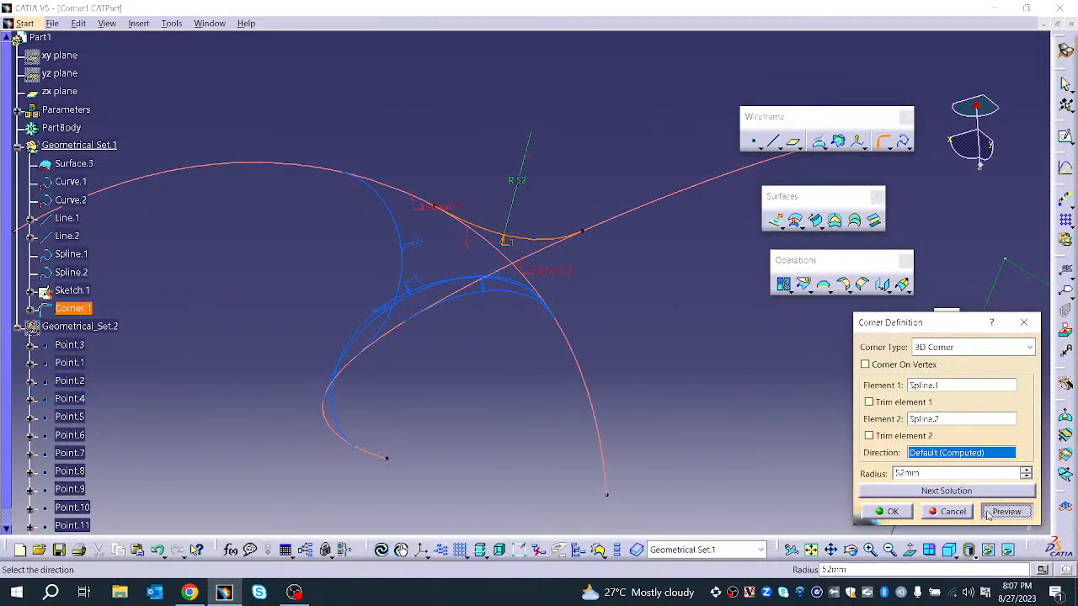
{"action": "left_click", "coordinate": [893, 516]}
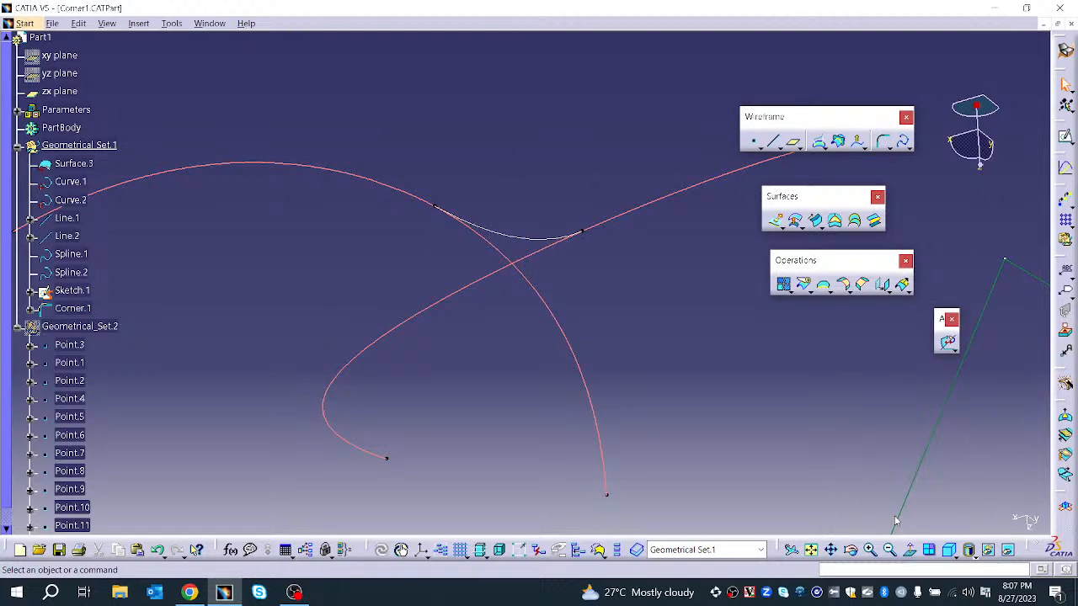
- Set the spline corner's radius to 74 mm and preview it
{"action": "double_click", "coordinate": [500, 234]}
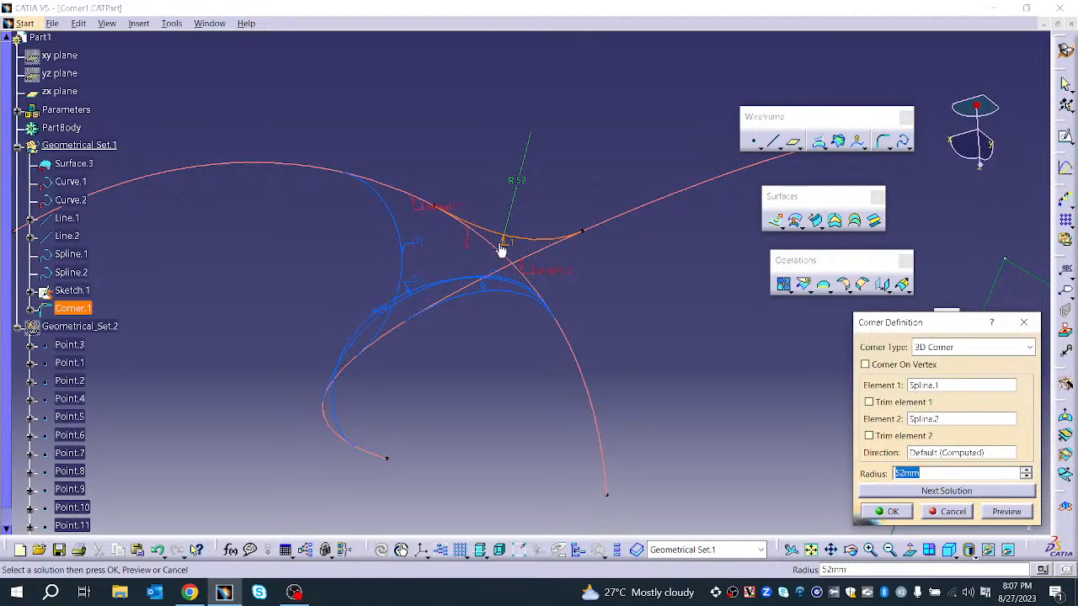
{"action": "left_click", "coordinate": [1027, 471]}
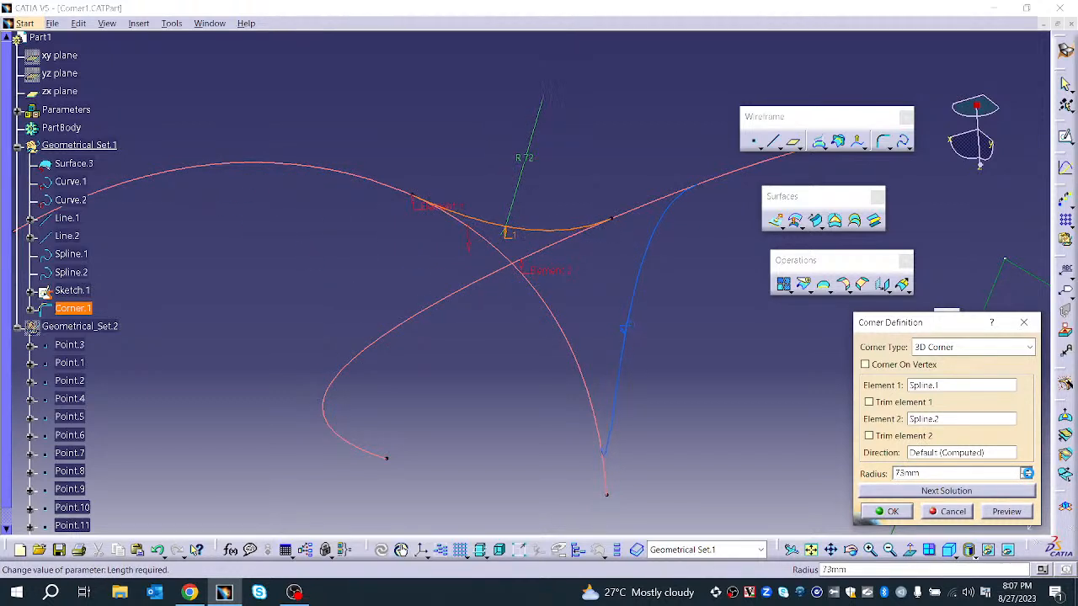
{"action": "left_click", "coordinate": [1008, 512]}
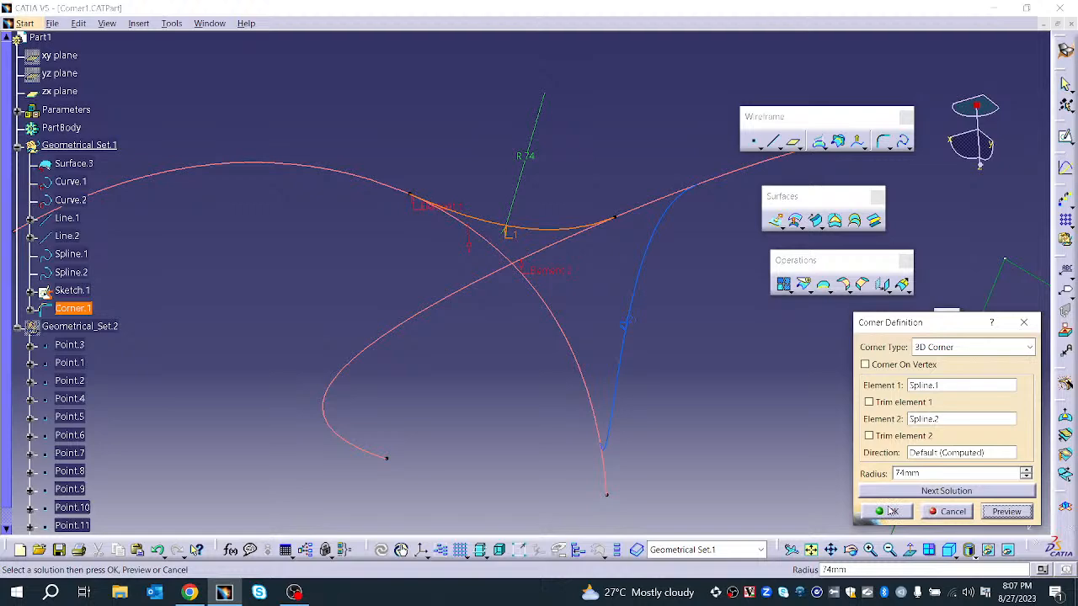
{"action": "left_click", "coordinate": [888, 512]}
- Enable trimming of both elements for the corner between the two splines
{"action": "double_click", "coordinate": [523, 228]}
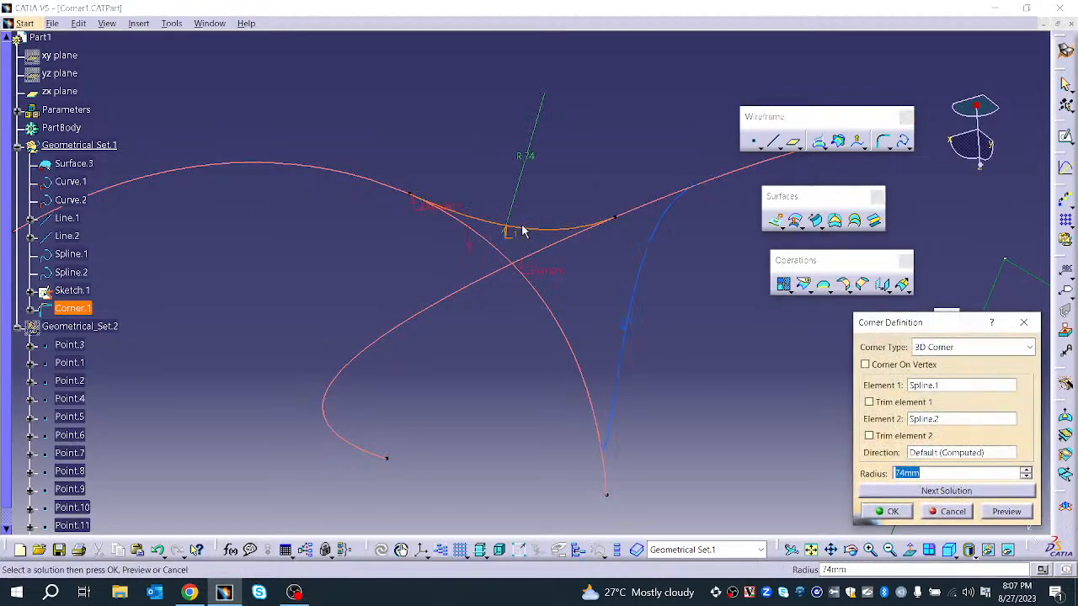
{"action": "left_click", "coordinate": [918, 403]}
{"action": "left_click", "coordinate": [898, 436]}
{"action": "left_click", "coordinate": [1007, 513]}
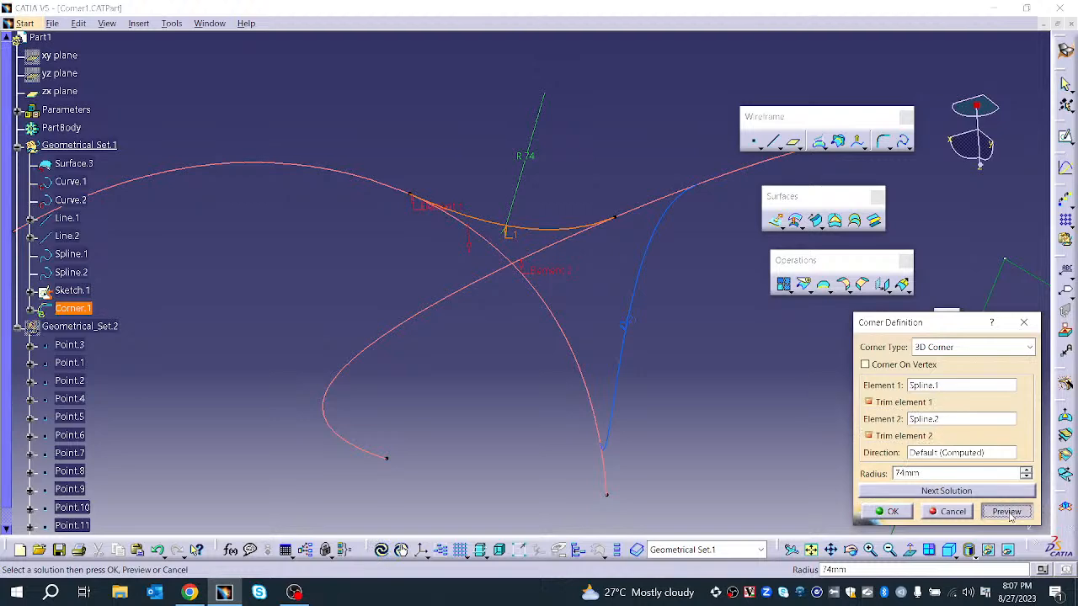
{"action": "left_click", "coordinate": [906, 514]}
{"action": "scroll", "coordinate": [642, 292], "scroll_direction": "up", "scroll_amount": 1}
{"action": "middle_click_drag", "start_coordinate": [642, 288], "coordinate": [640, 326]}
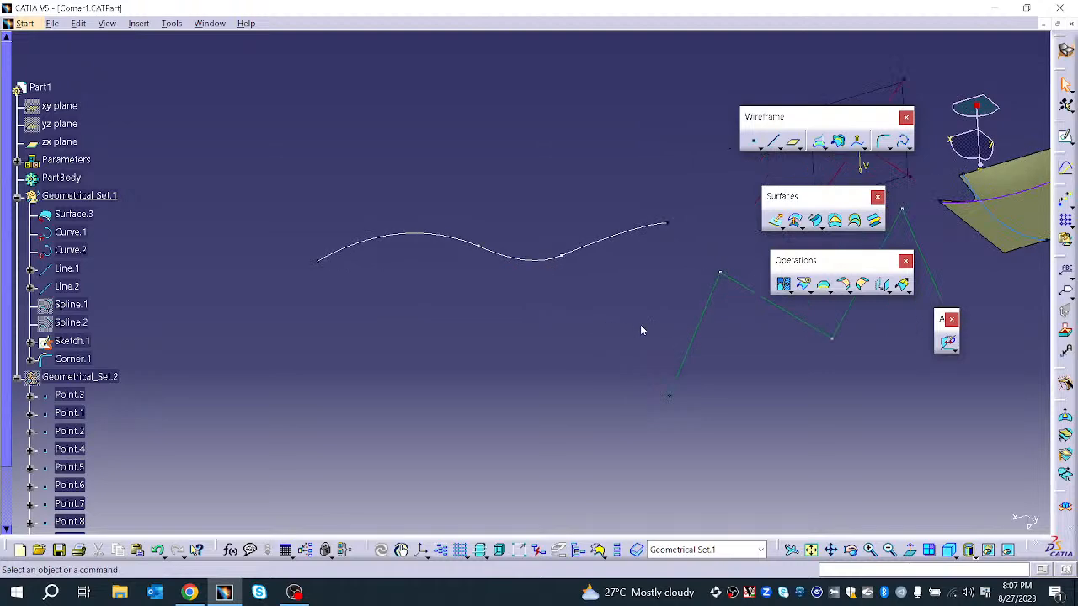
- Review the trimmed corner's definition unchanged, and delete the corner from Geometrical Set.1
{"action": "double_click", "coordinate": [549, 263]}
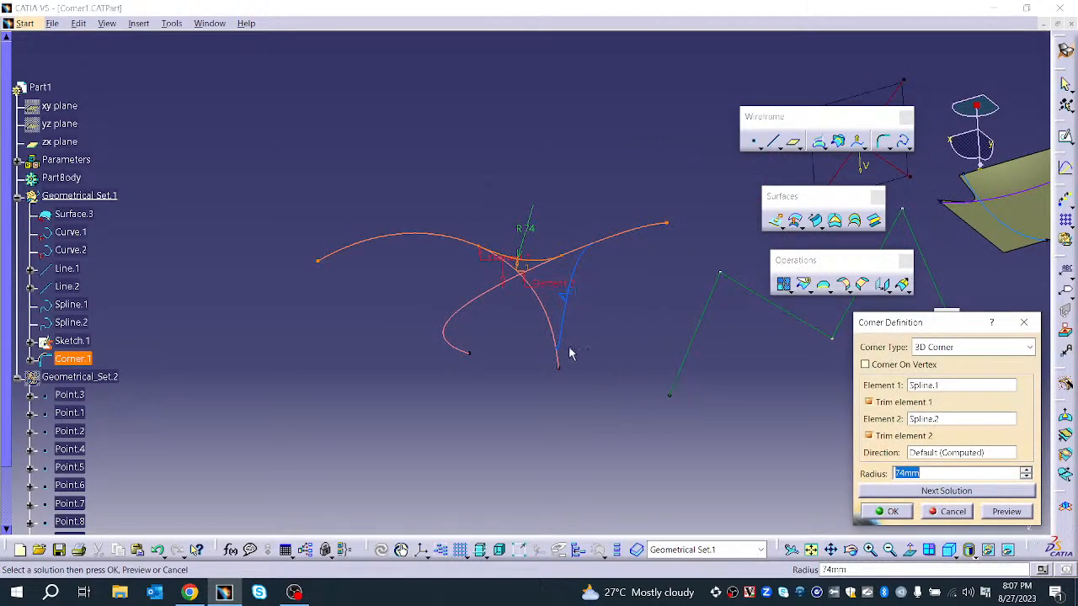
{"action": "left_click", "coordinate": [893, 512]}
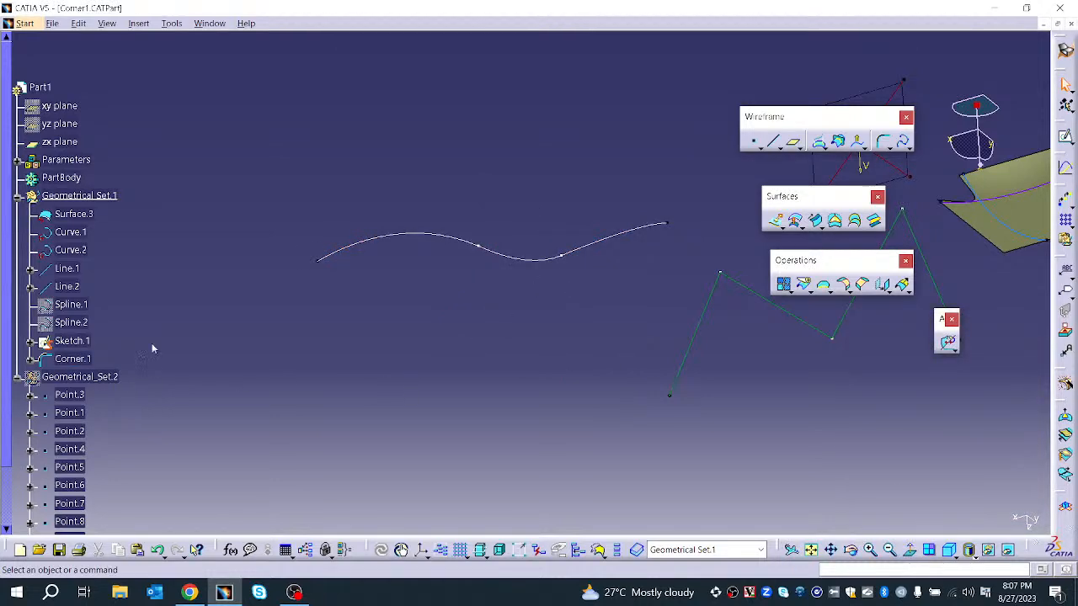
{"action": "left_click", "coordinate": [73, 359]}
{"action": "right_click", "coordinate": [73, 359]}
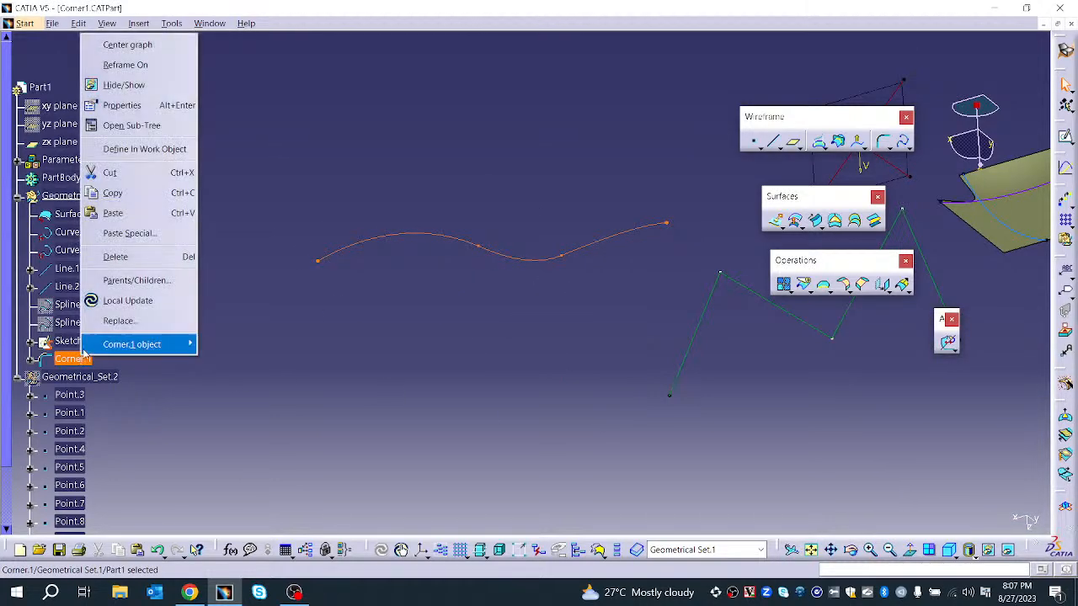
{"action": "left_click", "coordinate": [131, 257]}
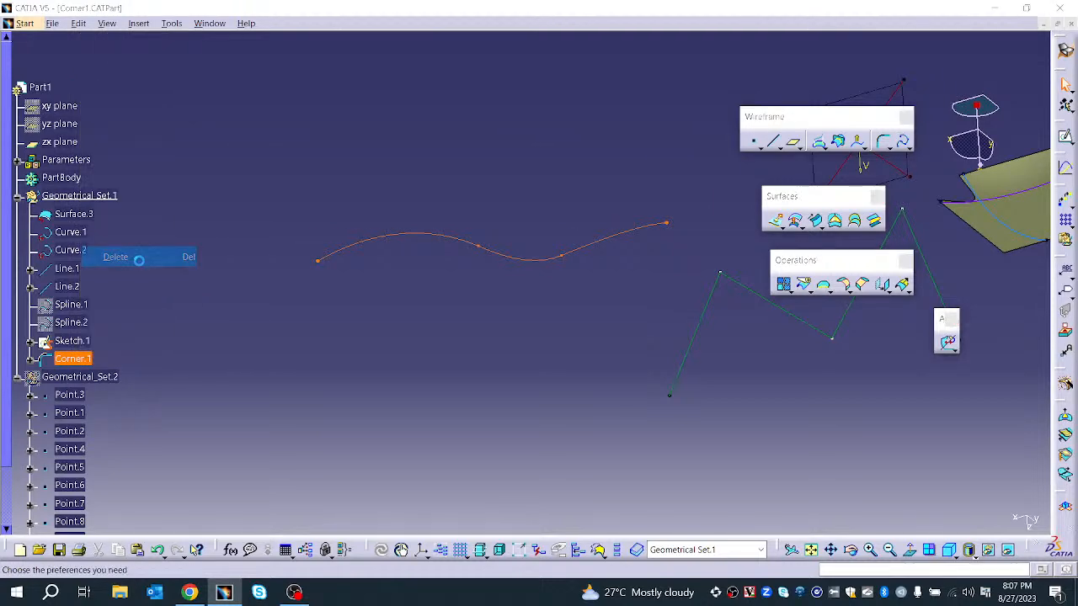
{"action": "left_click", "coordinate": [955, 512]}
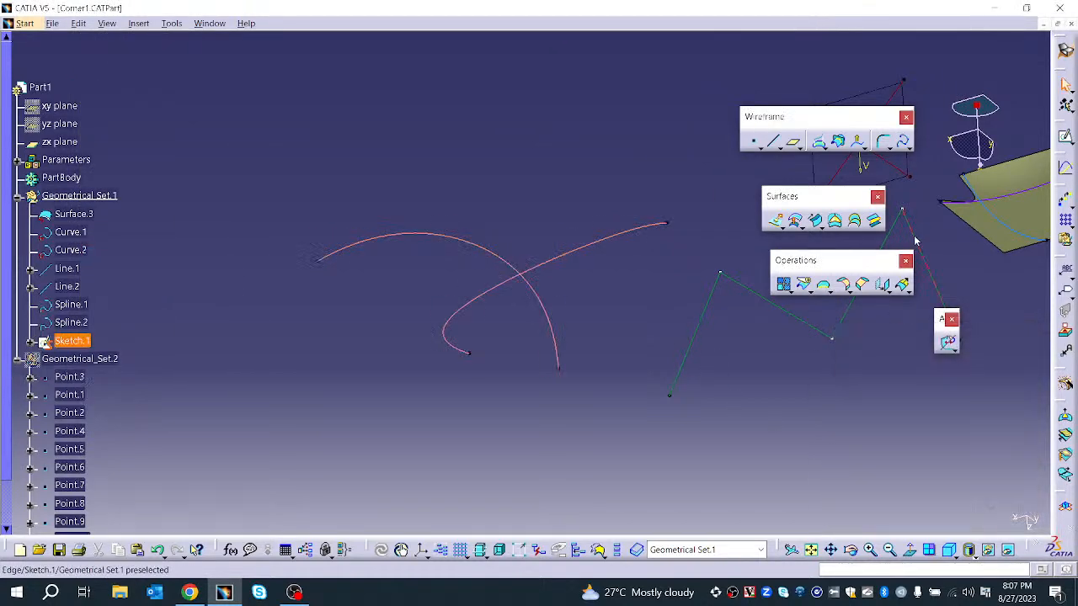
- Start a Normal connect curve with tangency continuity between the lower end points of Spline.1 and Spline.2
{"action": "left_click", "coordinate": [888, 149]}
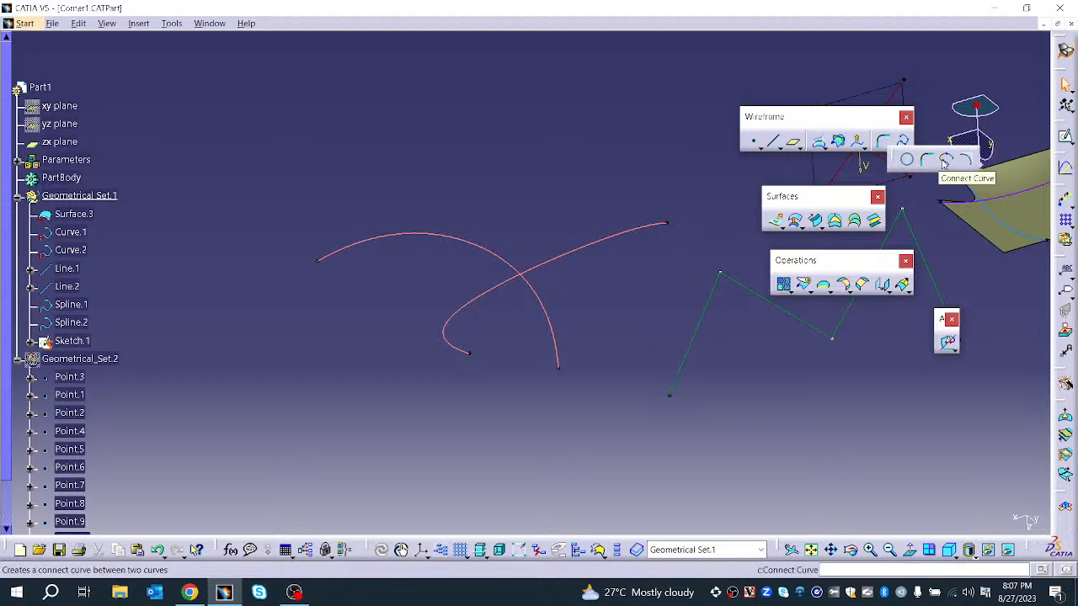
{"action": "left_click", "coordinate": [944, 161]}
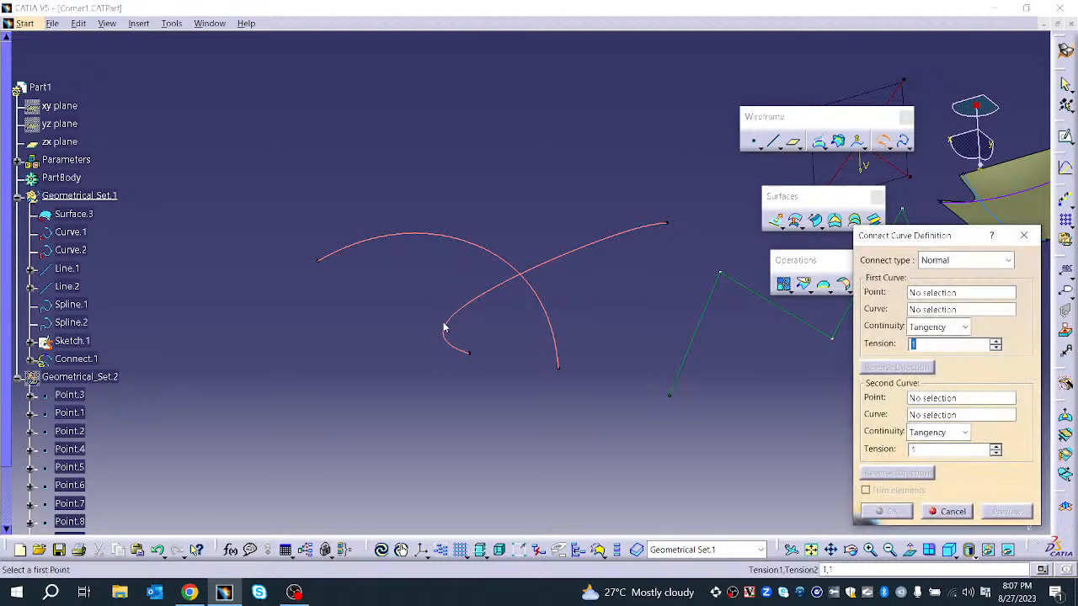
{"action": "middle_click_drag", "start_coordinate": [578, 361], "coordinate": [548, 395]}
{"action": "middle_click_drag", "start_coordinate": [465, 448], "coordinate": [368, 472]}
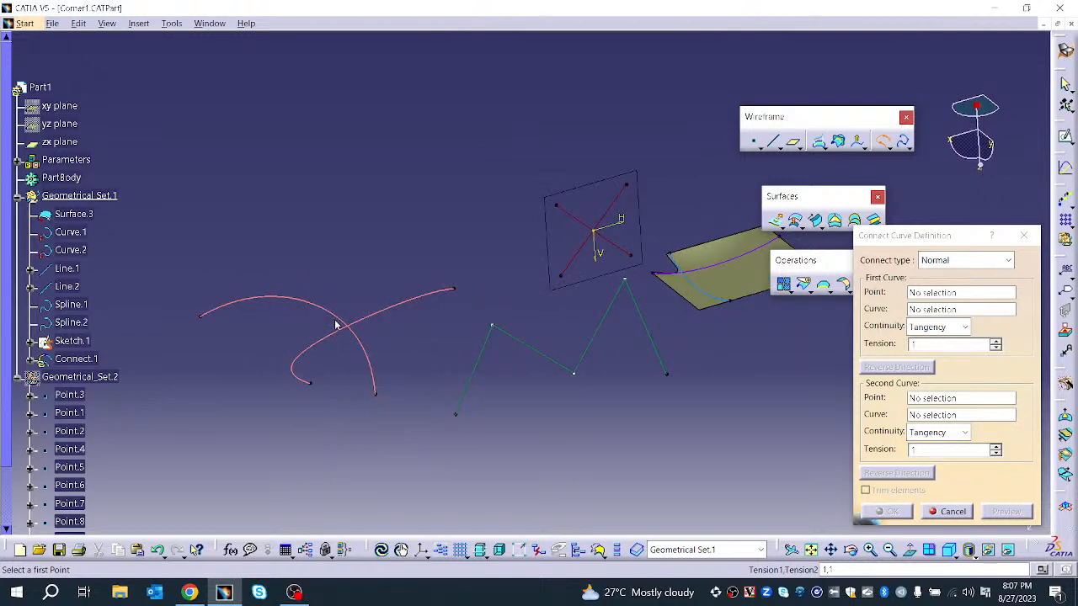
{"action": "left_click", "coordinate": [931, 293]}
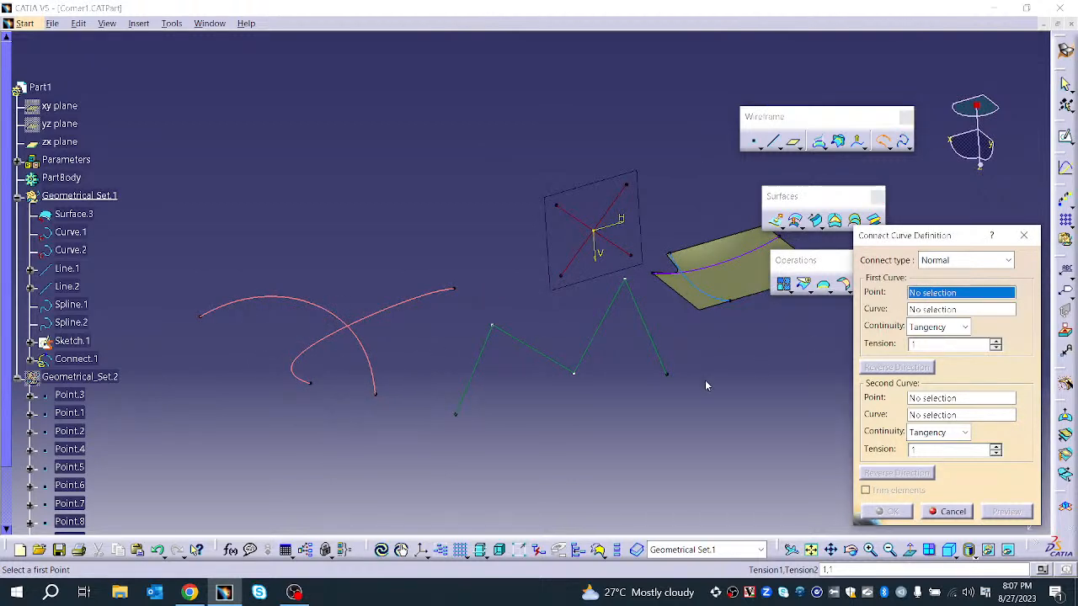
{"action": "left_click", "coordinate": [375, 399]}
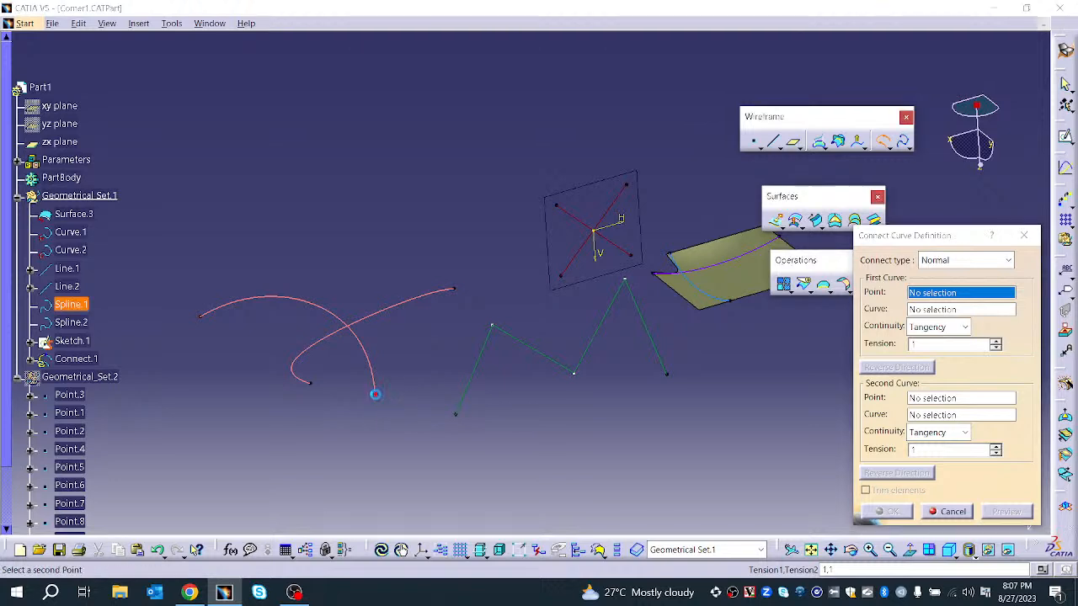
{"action": "left_click", "coordinate": [310, 385]}
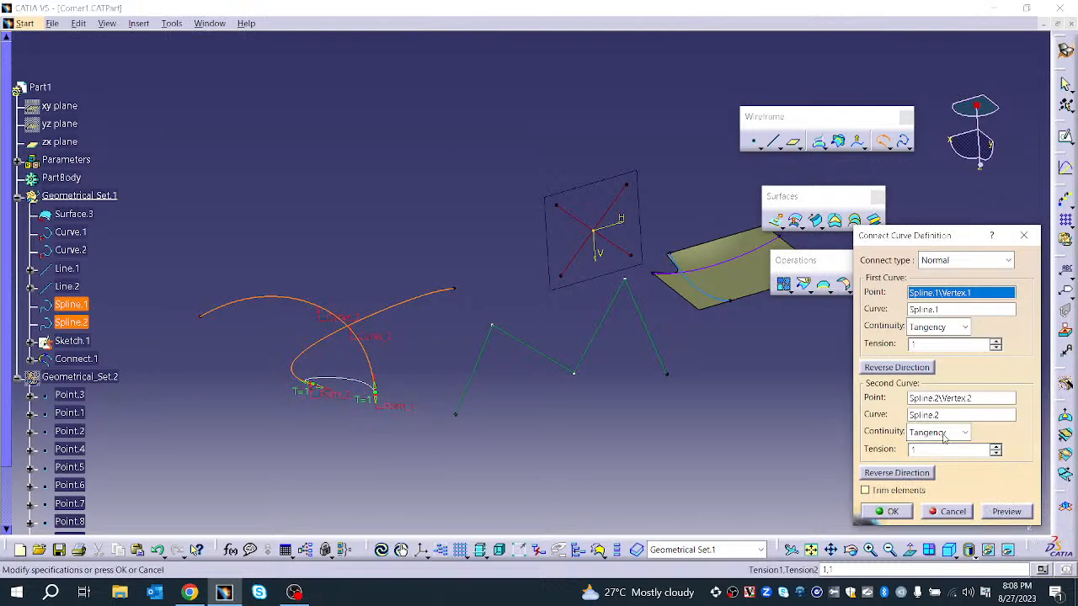
- Reverse the connect curve's direction at both splines, preview it and create the curve
{"action": "left_click", "coordinate": [917, 368]}
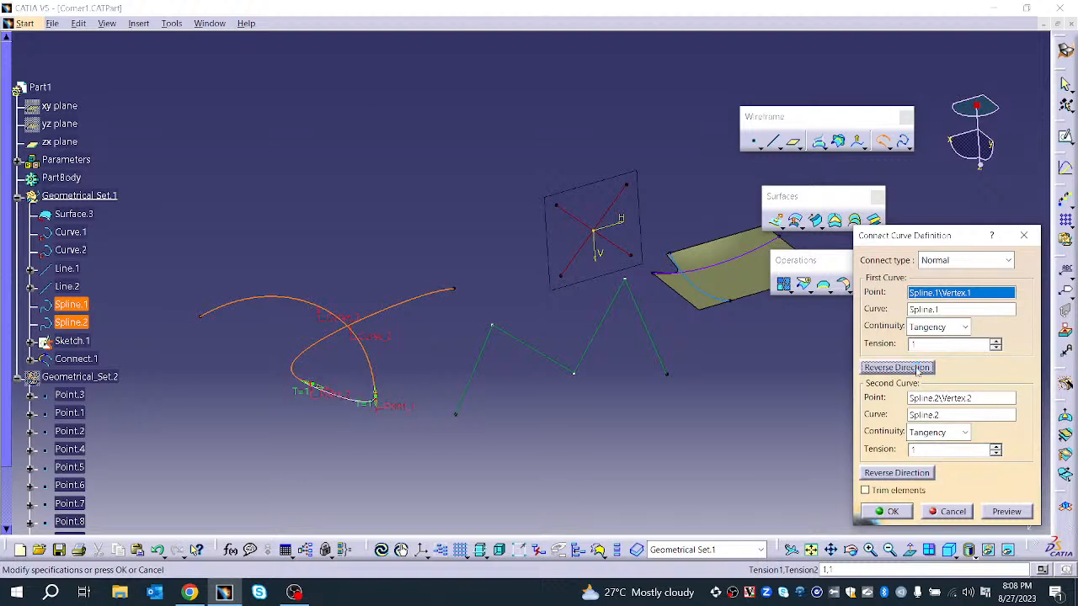
{"action": "left_click", "coordinate": [870, 474]}
{"action": "left_click", "coordinate": [998, 512]}
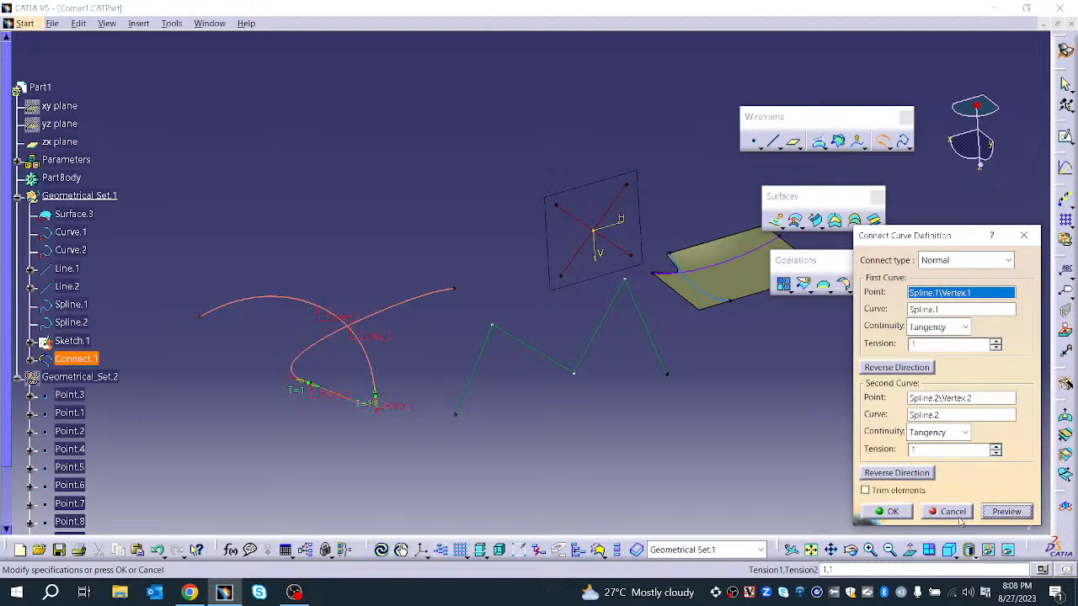
{"action": "left_click", "coordinate": [893, 514]}
{"action": "middle_click_drag", "start_coordinate": [300, 433], "coordinate": [960, 139]}
{"action": "middle_click_drag", "start_coordinate": [502, 413], "coordinate": [559, 384]}
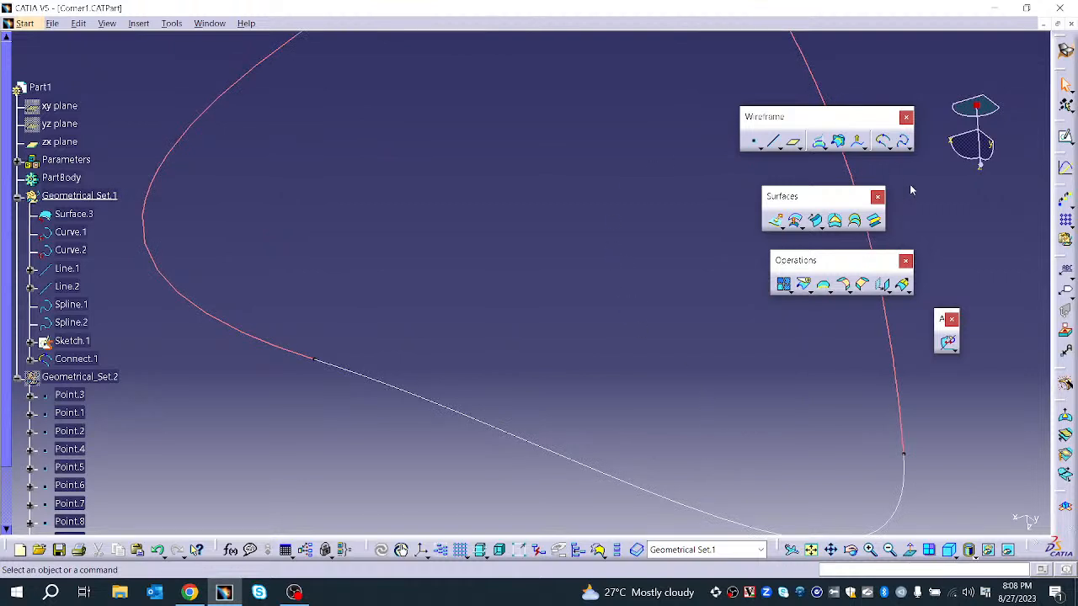
- Start a conic curve with the XY plane as its support
{"action": "left_click", "coordinate": [892, 149]}
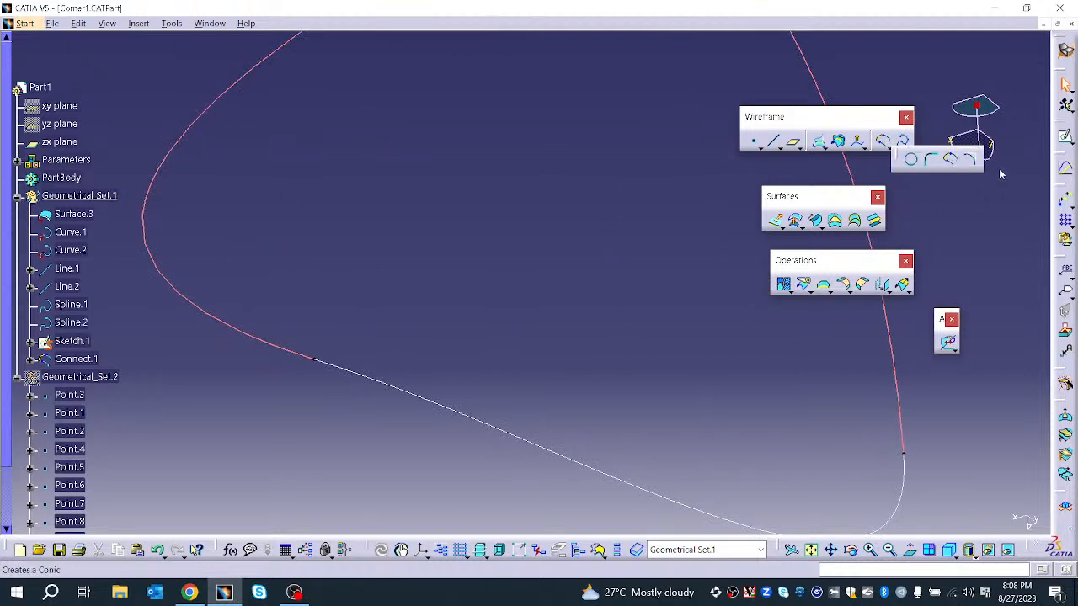
{"action": "left_click", "coordinate": [970, 160]}
{"action": "scroll", "coordinate": [543, 253], "scroll_direction": "down", "scroll_amount": 2}
{"action": "middle_click_drag", "start_coordinate": [517, 274], "coordinate": [360, 452]}
{"action": "middle_click_drag", "start_coordinate": [468, 261], "coordinate": [482, 332]}
{"action": "middle_click_drag", "start_coordinate": [521, 290], "coordinate": [491, 359]}
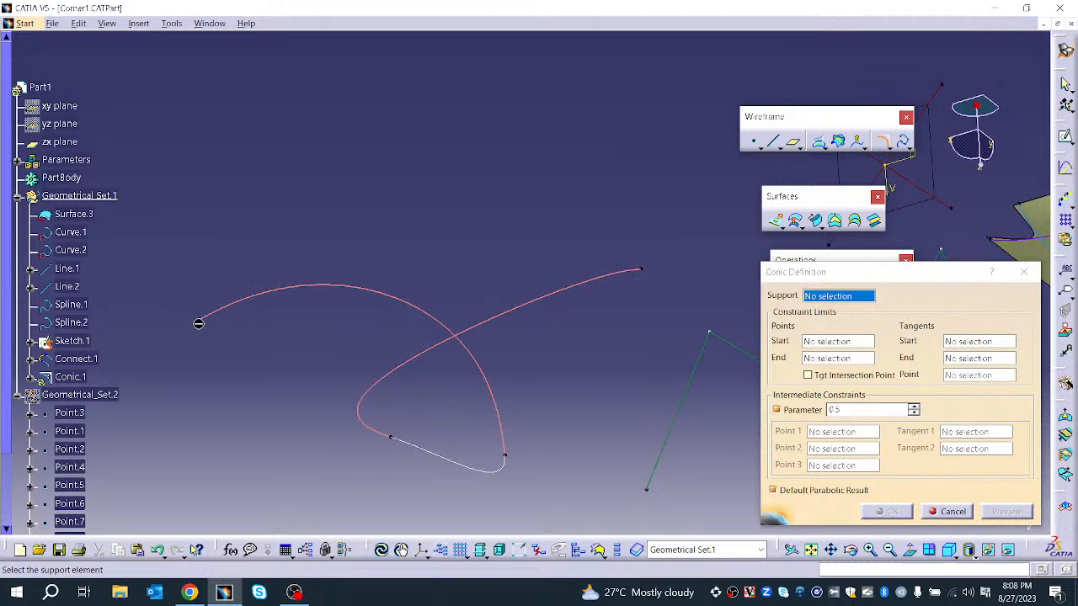
{"action": "left_click", "coordinate": [821, 295]}
{"action": "right_click", "coordinate": [823, 296]}
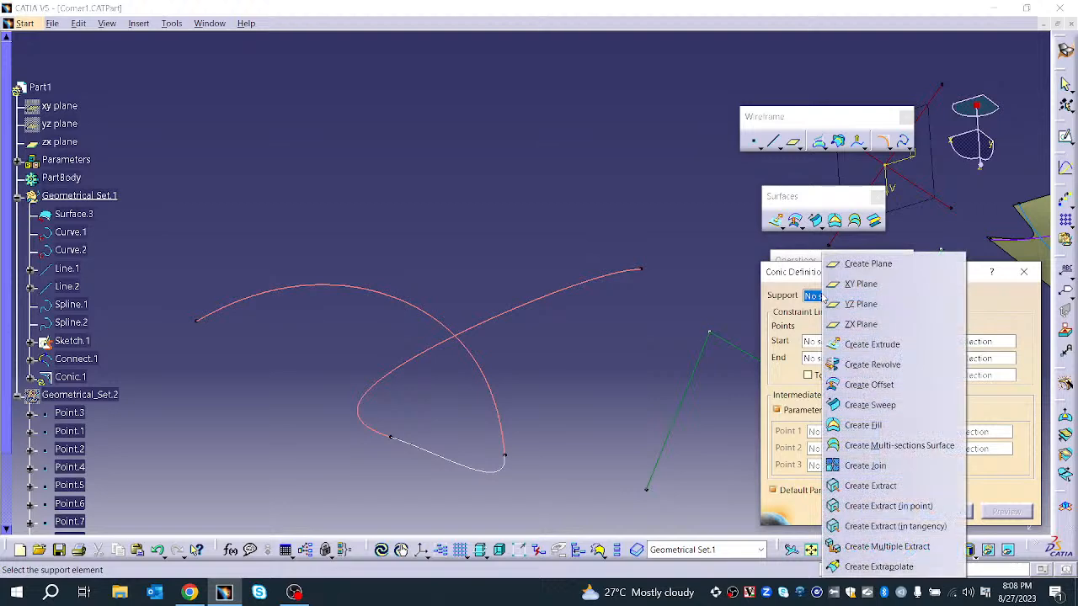
{"action": "left_click", "coordinate": [866, 285]}
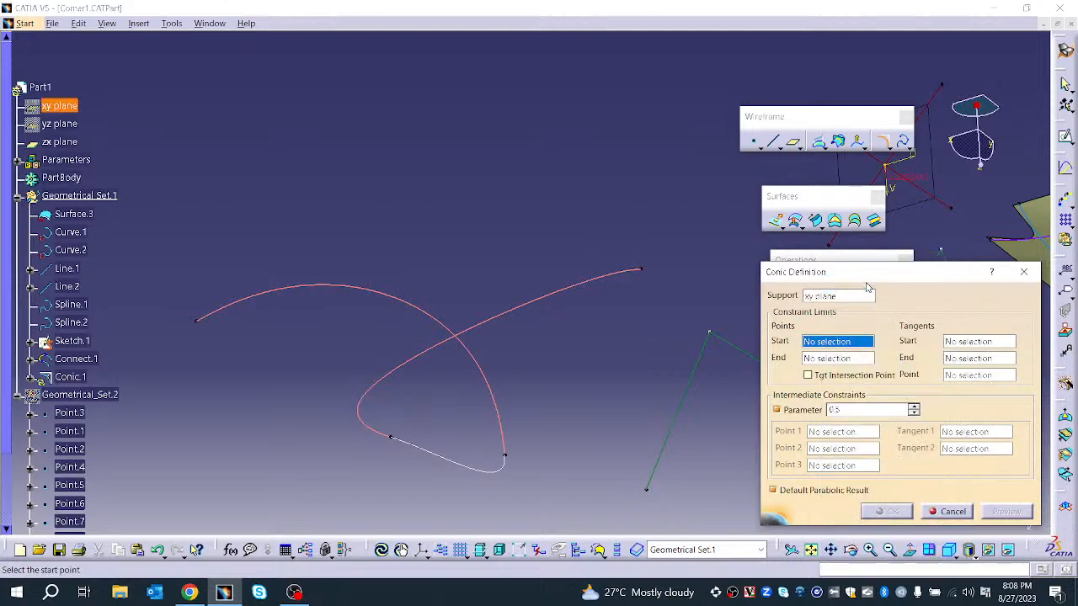
- Set the conic's start point at Spline.1's unconnected end and its end point at Spline.2's unconnected end
{"action": "left_click", "coordinate": [198, 323]}
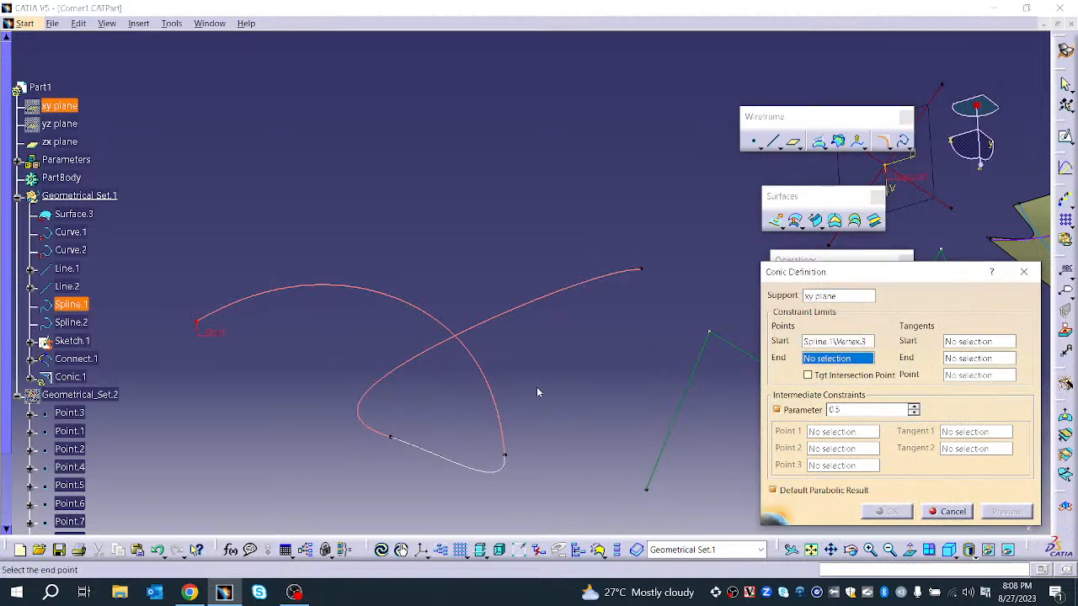
{"action": "left_click", "coordinate": [504, 456]}
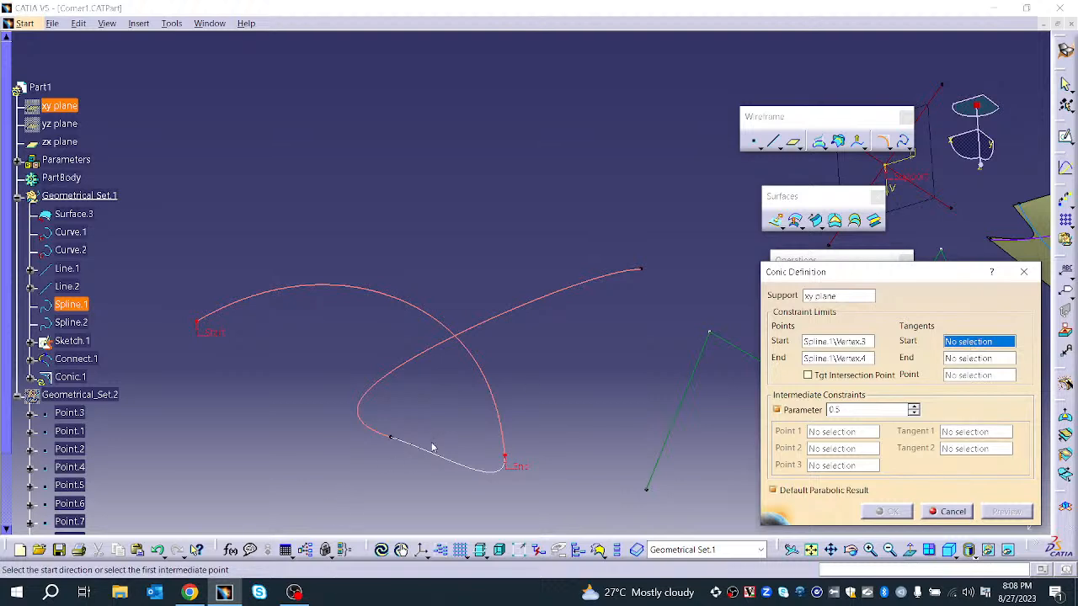
{"action": "left_click", "coordinate": [644, 273]}
{"action": "left_click", "coordinate": [652, 339]}
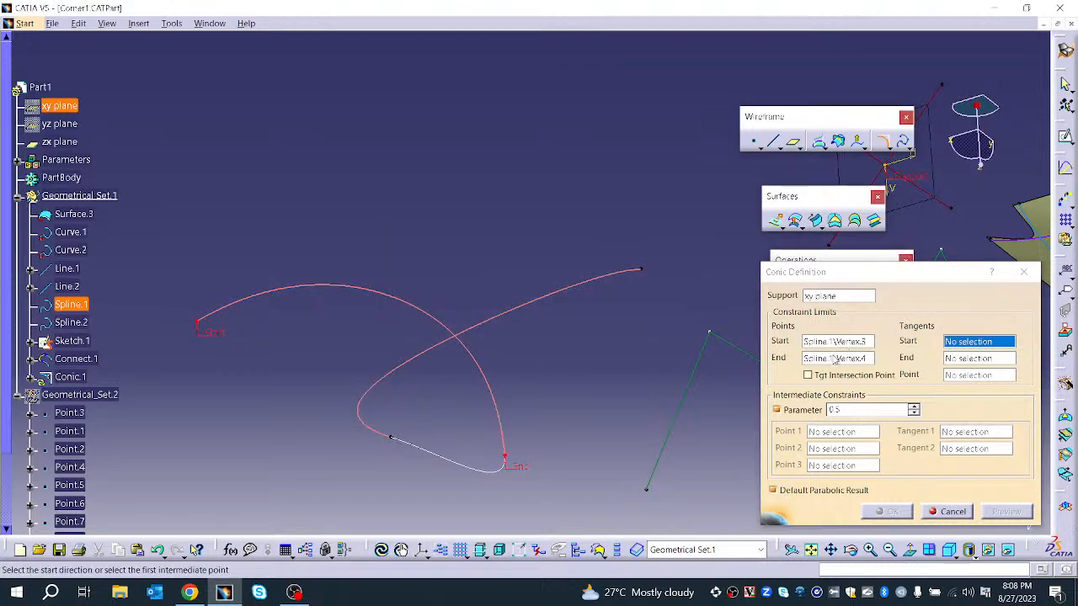
{"action": "left_click", "coordinate": [833, 359]}
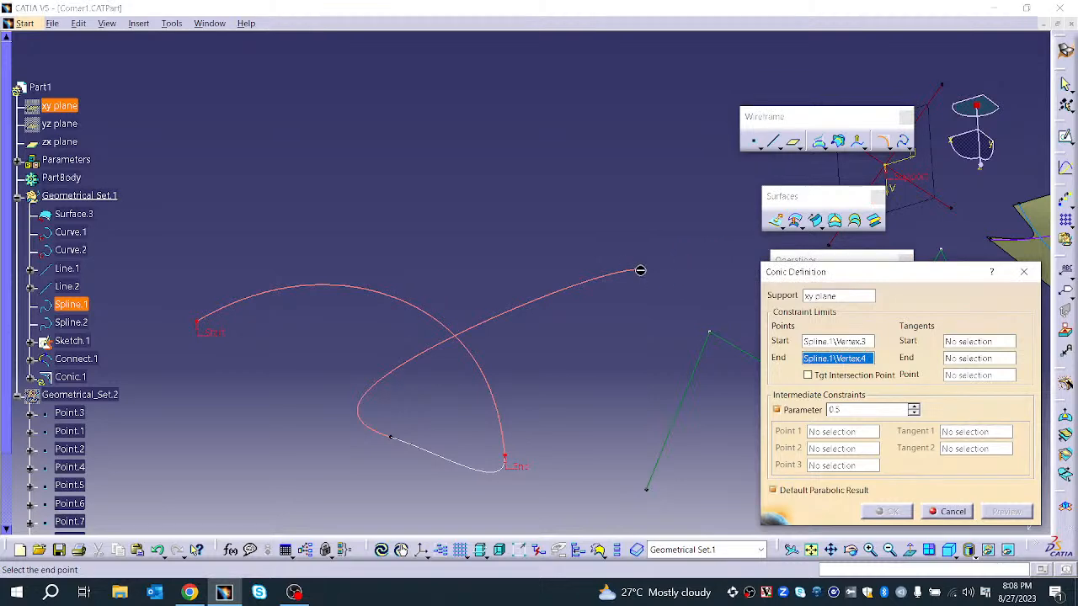
{"action": "left_click", "coordinate": [640, 271]}
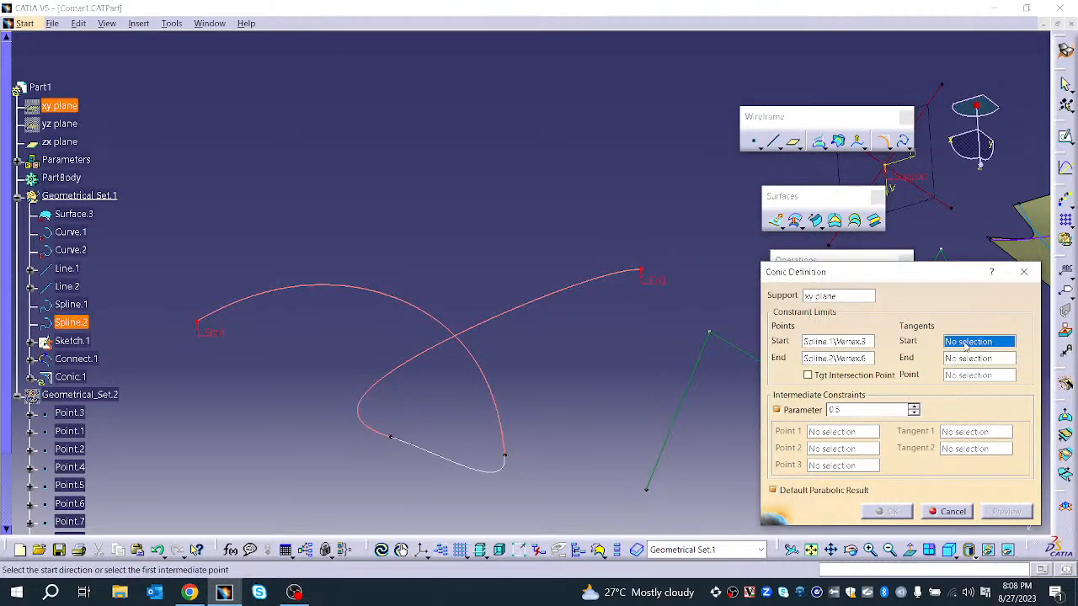
- Try to set the conic's start tangent with Spline.2's lower end point, and abandon the conic
{"action": "left_click", "coordinate": [393, 439]}
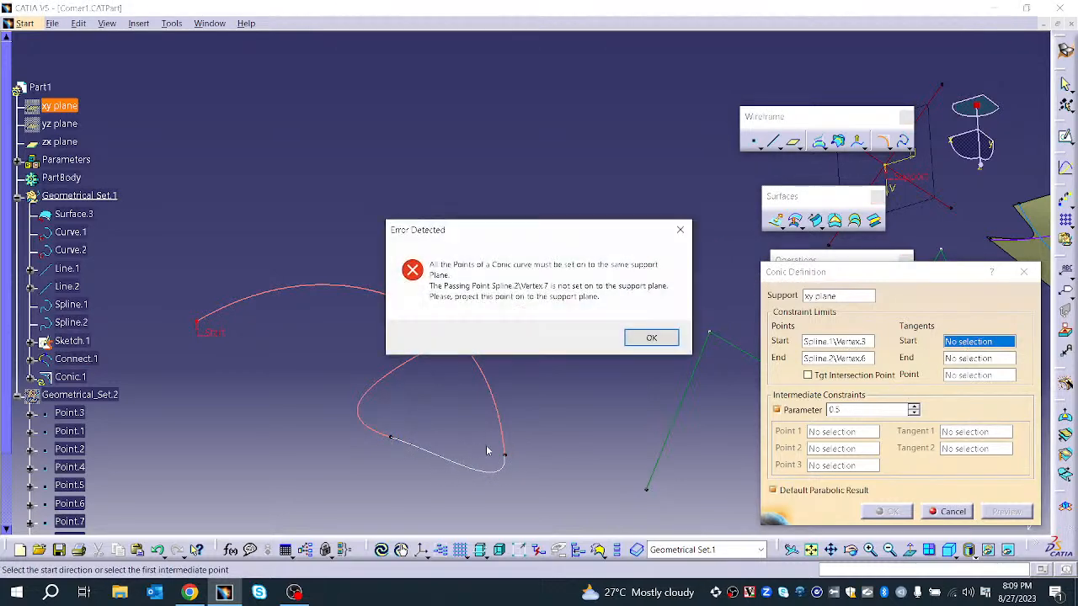
{"action": "left_click", "coordinate": [652, 338]}
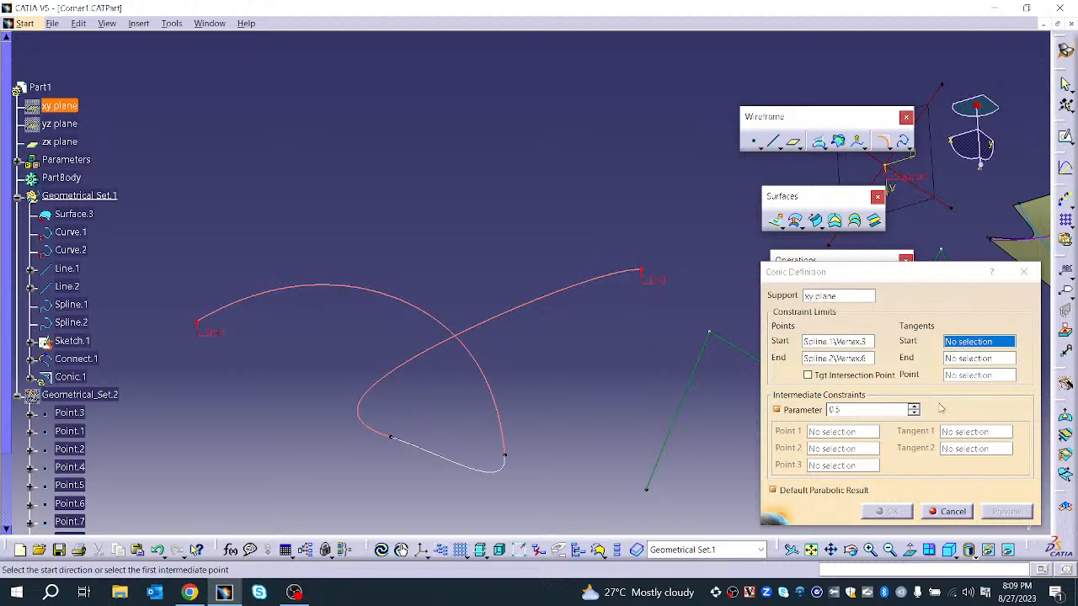
{"action": "left_click", "coordinate": [951, 513]}
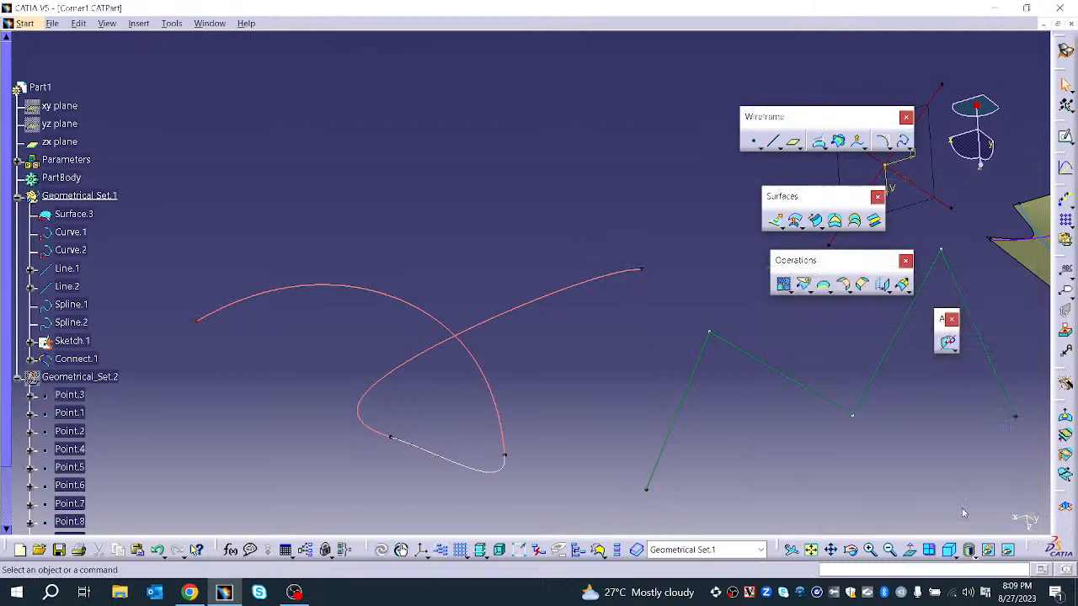
{"action": "left_click", "coordinate": [885, 143]}
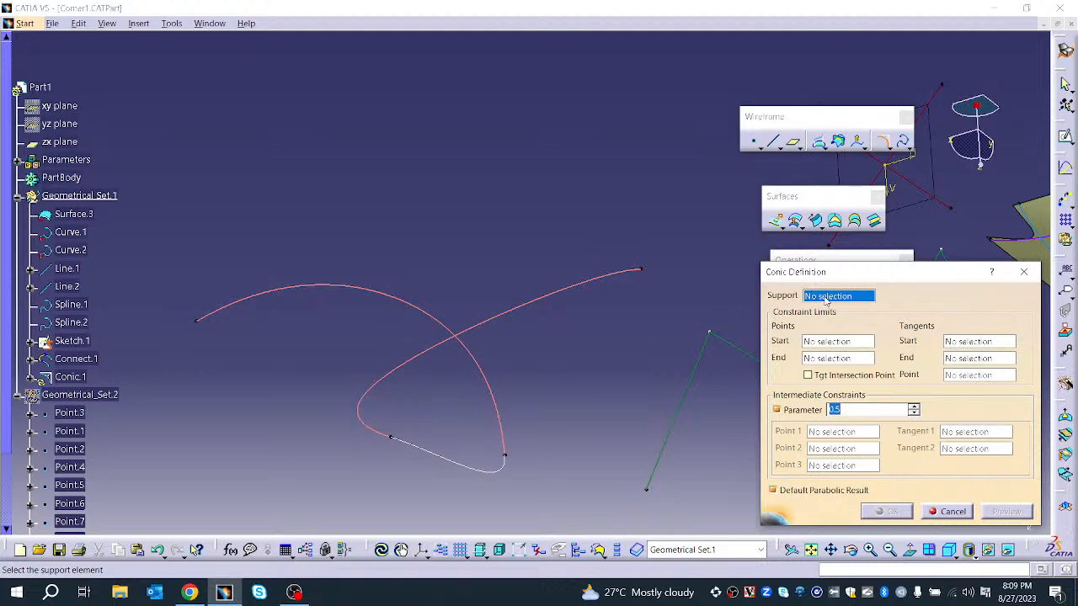
{"action": "middle_click_drag", "start_coordinate": [582, 270], "coordinate": [506, 354]}
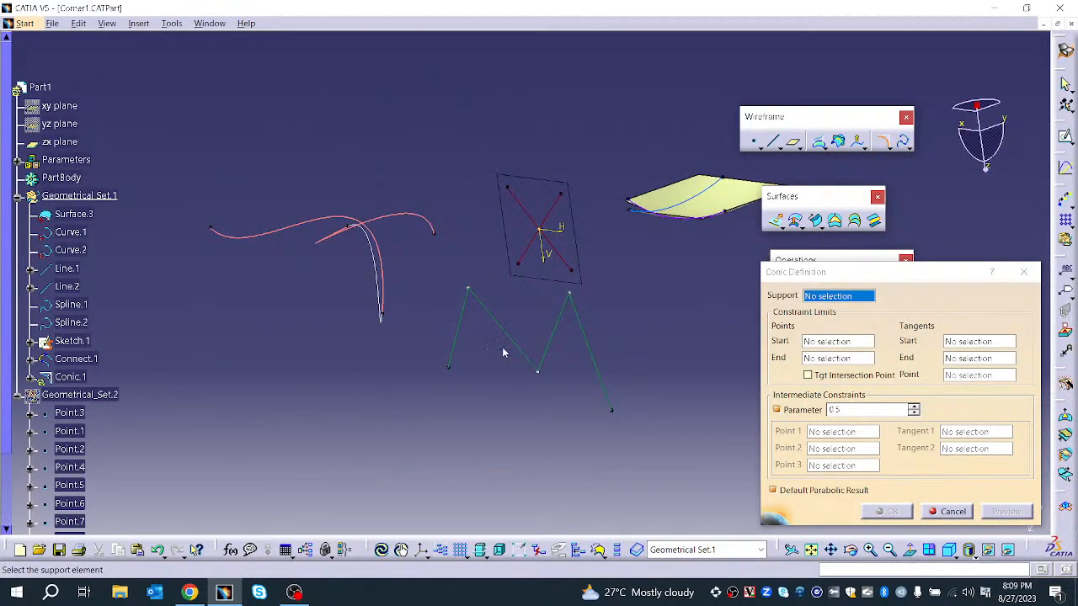
{"action": "middle_click_drag", "start_coordinate": [705, 207], "coordinate": [488, 271]}
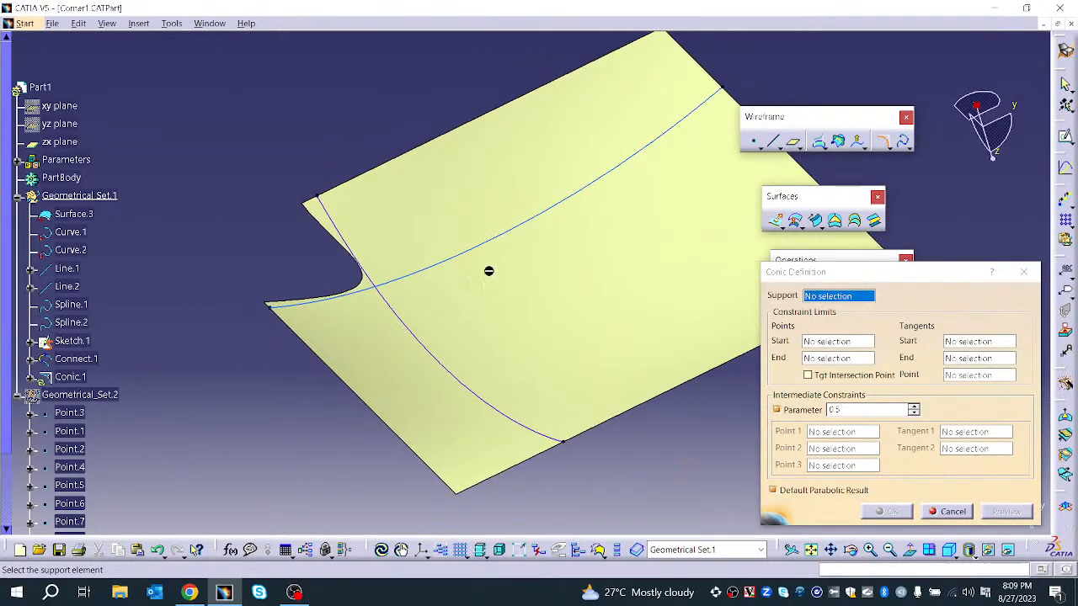
{"action": "left_click", "coordinate": [824, 291]}
{"action": "left_click", "coordinate": [952, 512]}
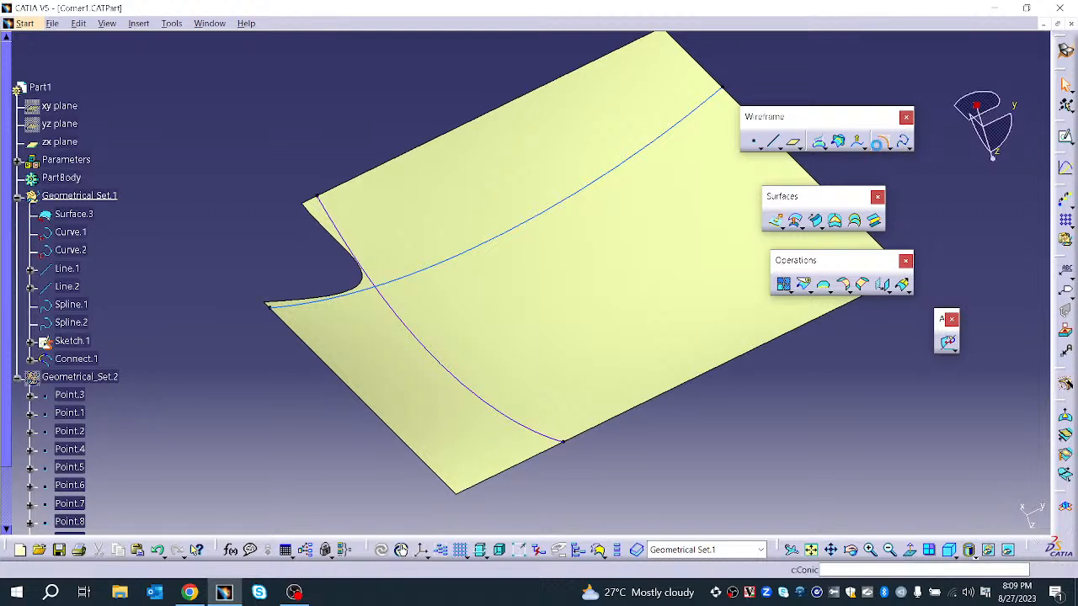
- Start a new conic with its start and end points at the two ends of Curve.2
{"action": "left_click", "coordinate": [882, 142]}
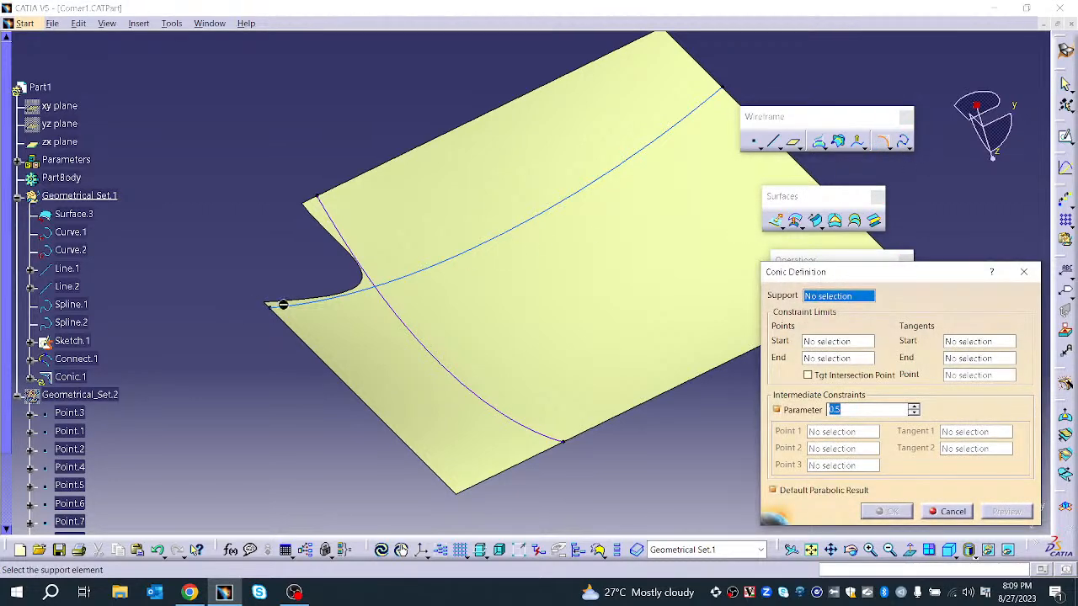
{"action": "left_click", "coordinate": [836, 341]}
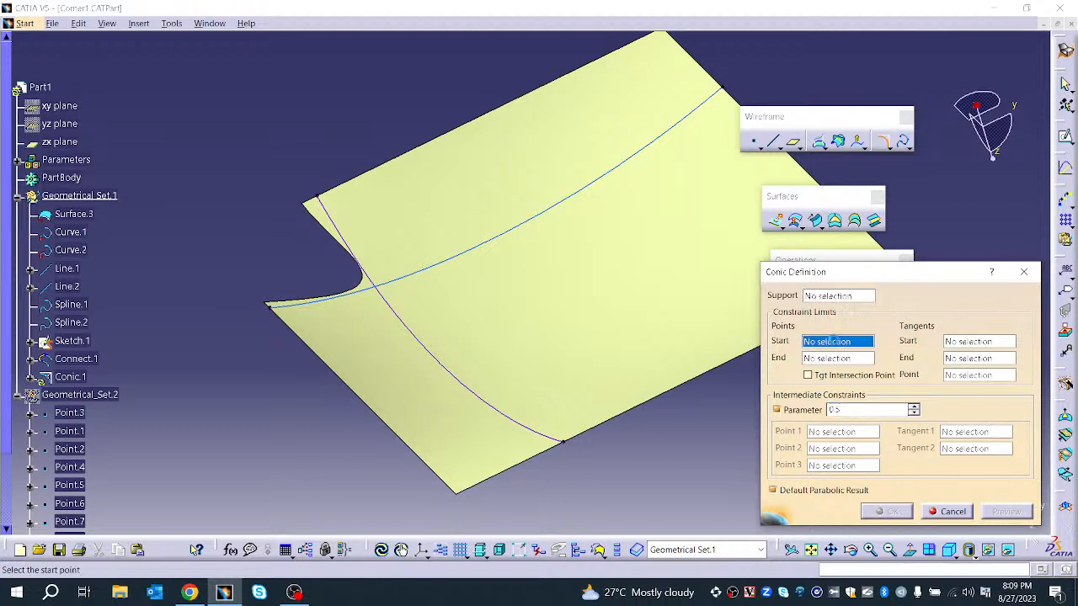
{"action": "left_click", "coordinate": [270, 307]}
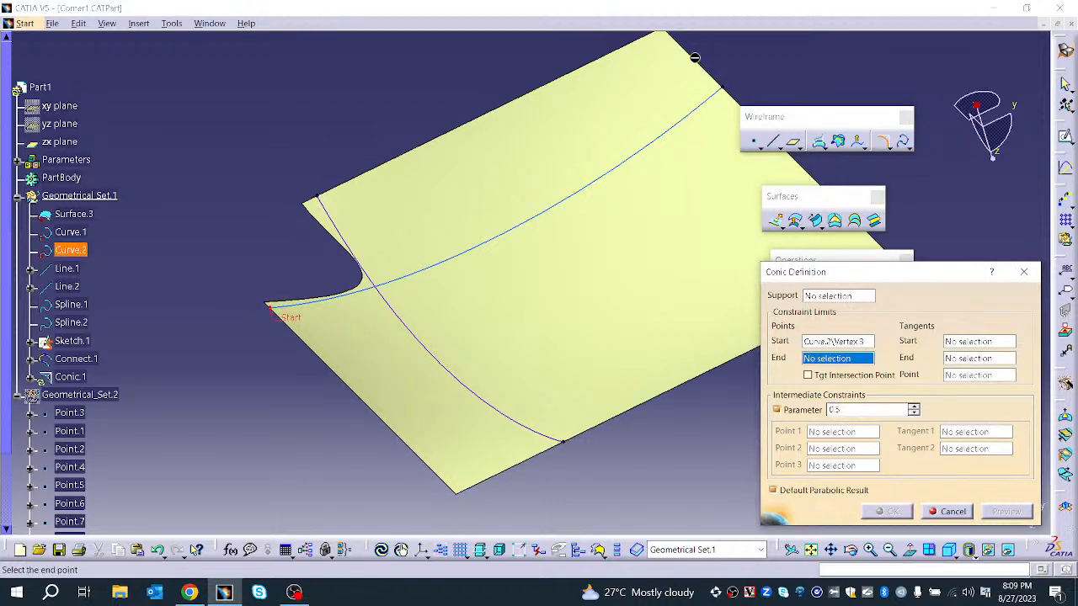
{"action": "left_click", "coordinate": [729, 93]}
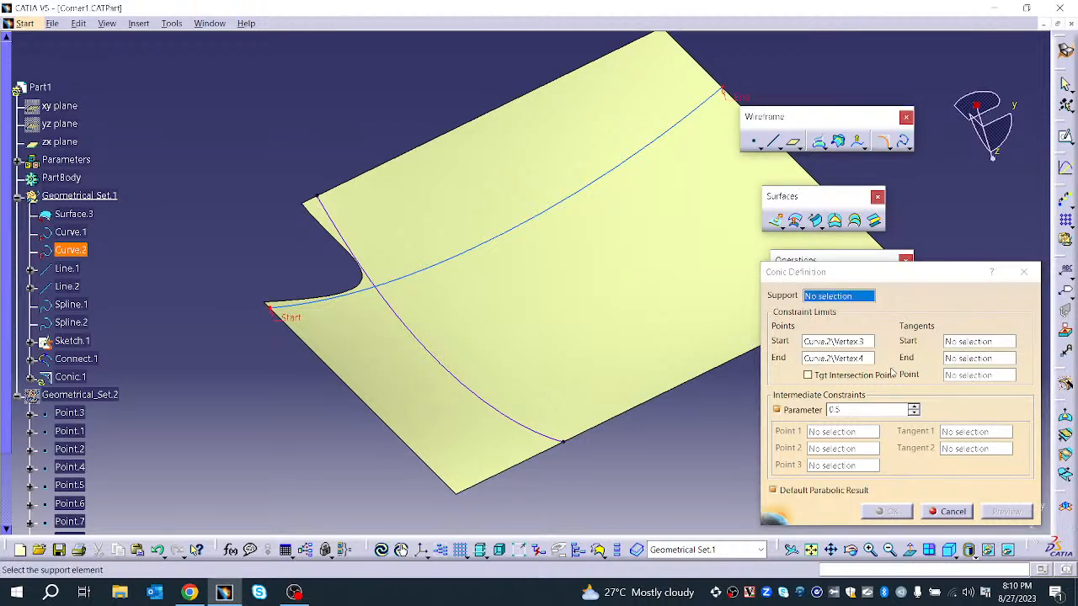
- Try the two opposite edges of Surface.3 at Curve.2's ends as the conic's start and end tangents, and clear them
{"action": "left_click", "coordinate": [973, 342]}
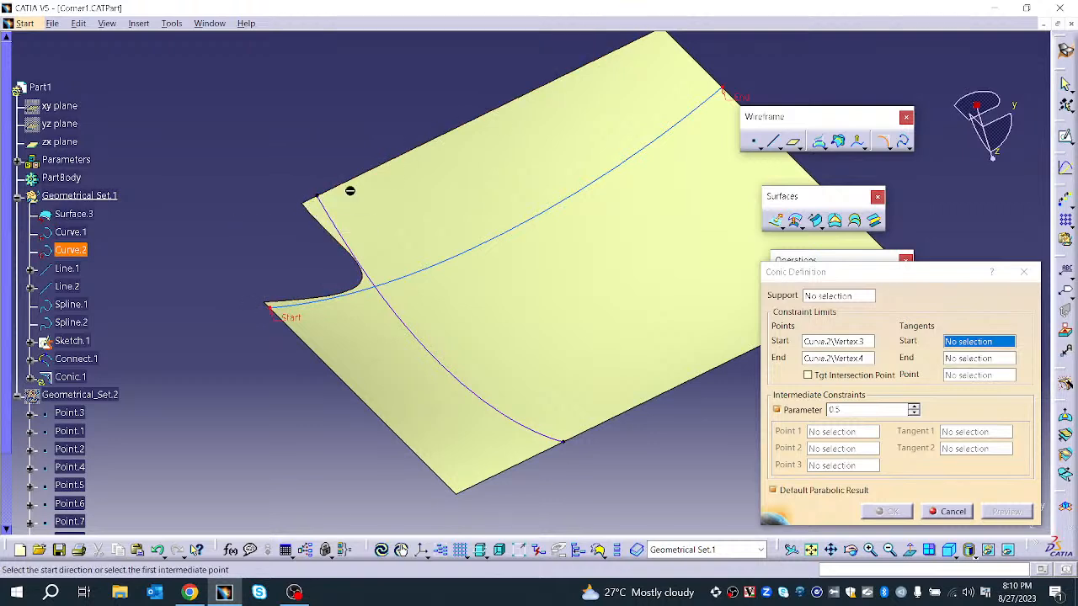
{"action": "left_click", "coordinate": [572, 448]}
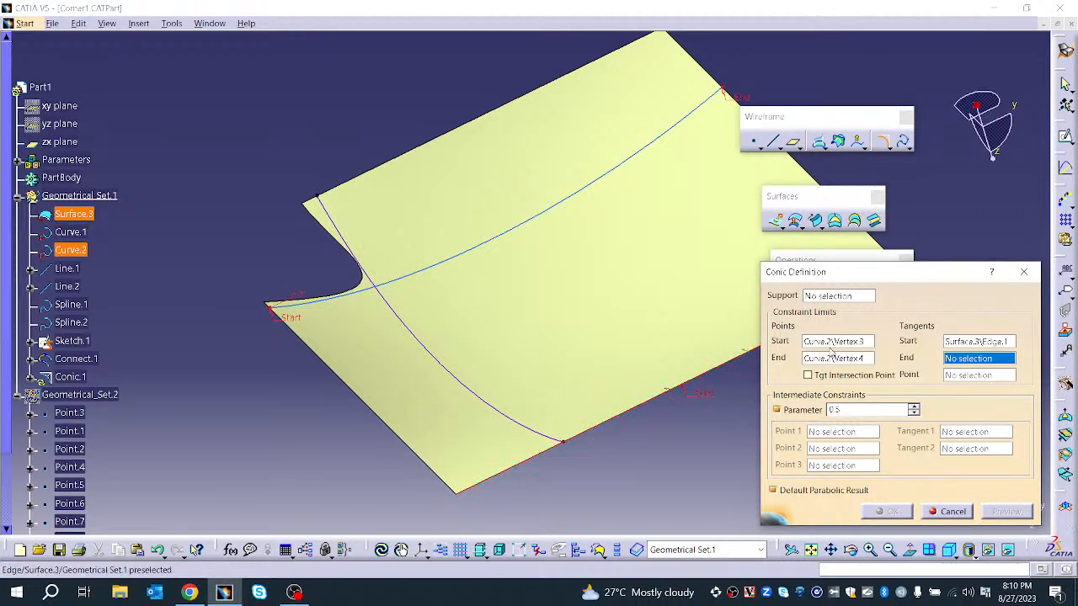
{"action": "left_click", "coordinate": [373, 407]}
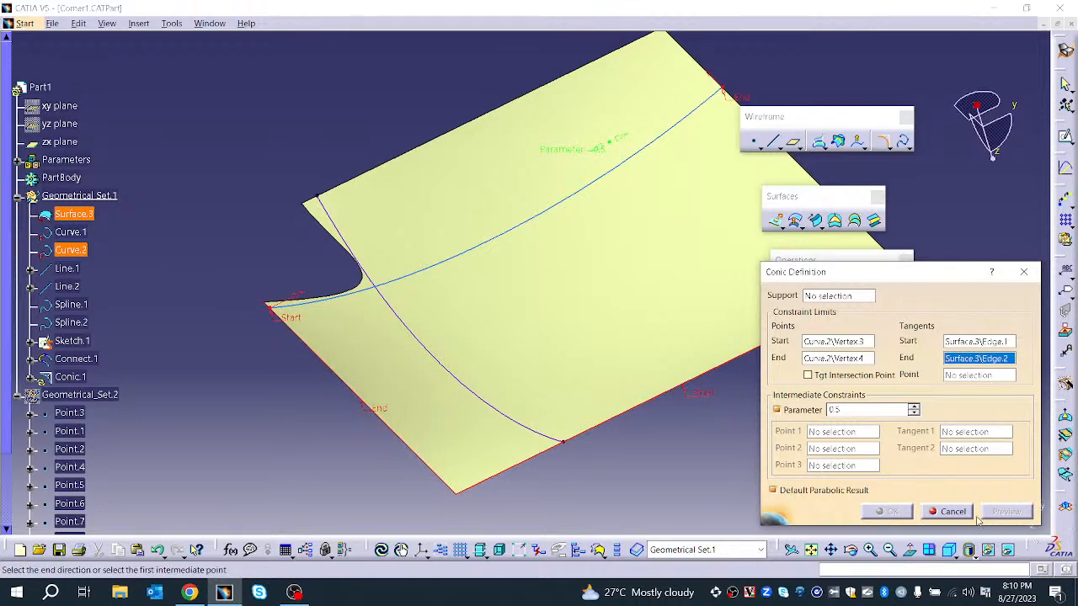
{"action": "left_click", "coordinate": [976, 342]}
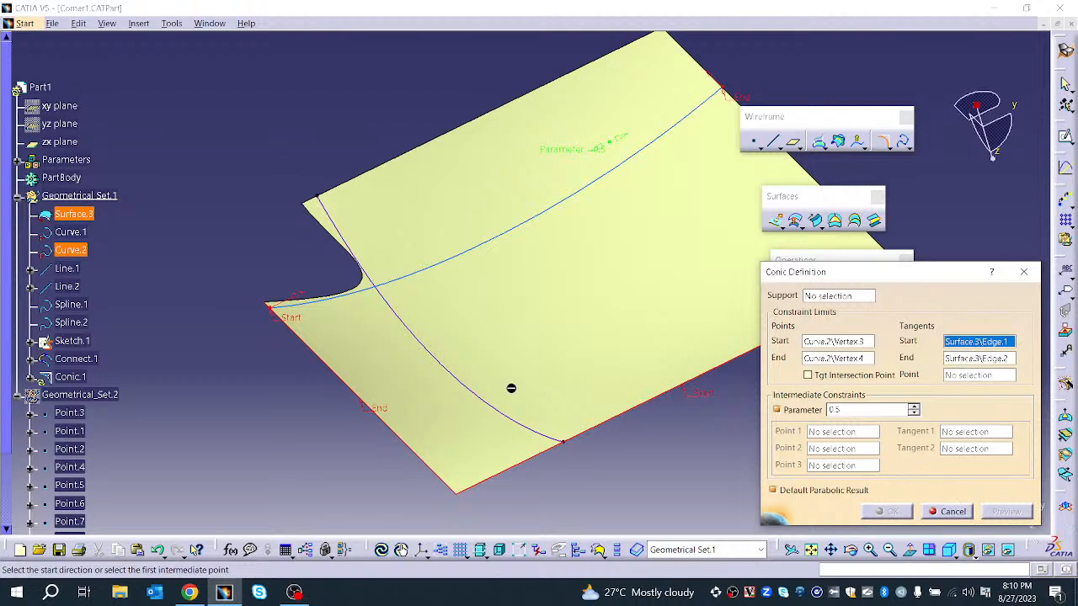
{"action": "left_click", "coordinate": [322, 356]}
{"action": "middle_click_drag", "start_coordinate": [494, 378], "coordinate": [550, 405], "text": "ctrl"}
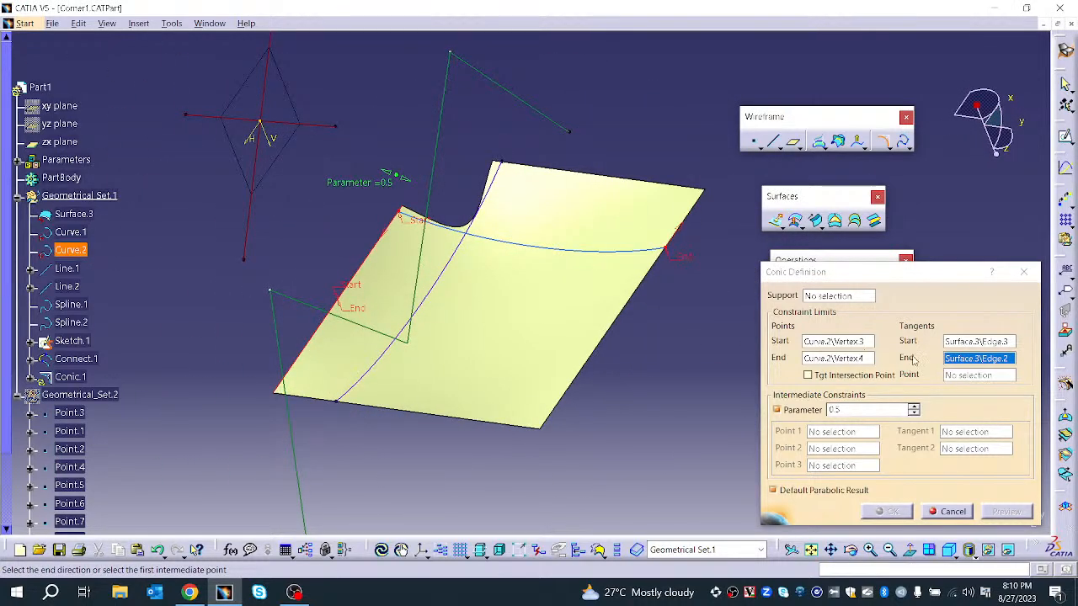
{"action": "left_click", "coordinate": [628, 308]}
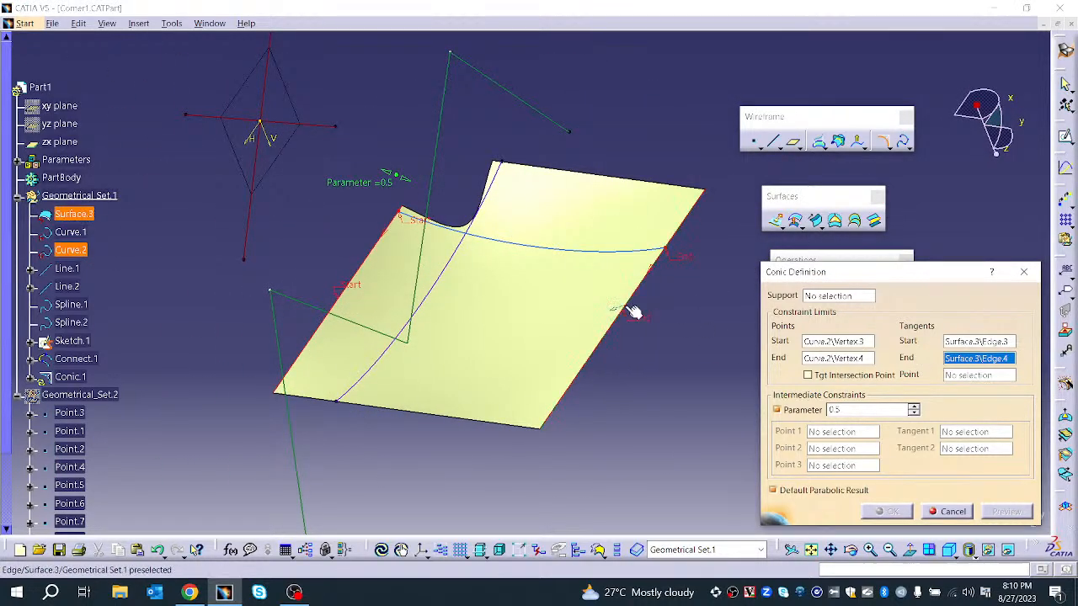
{"action": "left_click", "coordinate": [845, 379]}
{"action": "left_click", "coordinate": [848, 379]}
- Set the XY plane as the conic's support
{"action": "left_click", "coordinate": [849, 298]}
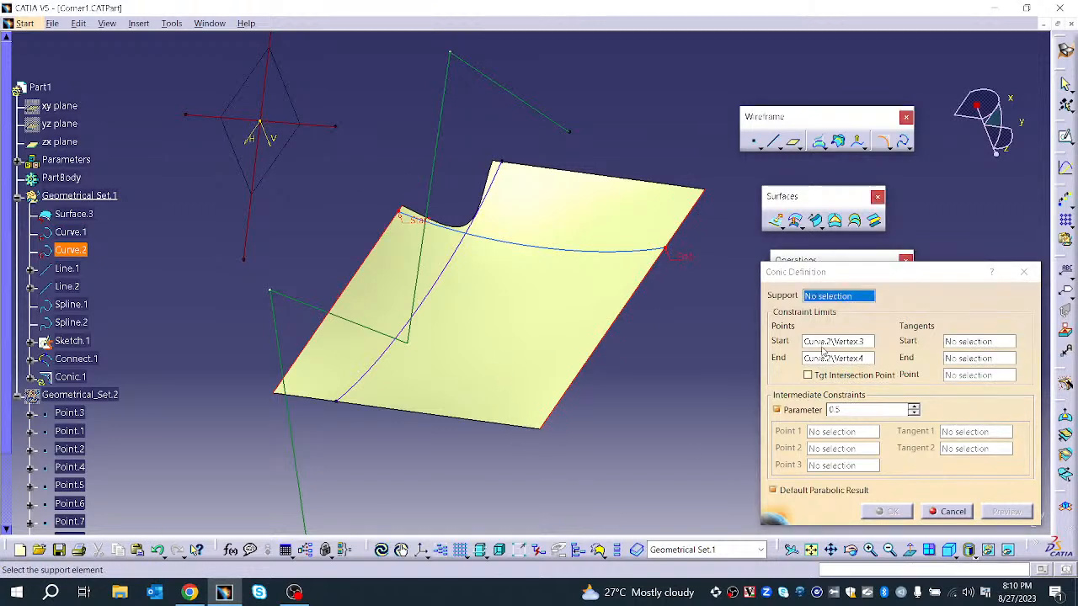
{"action": "right_click", "coordinate": [825, 301]}
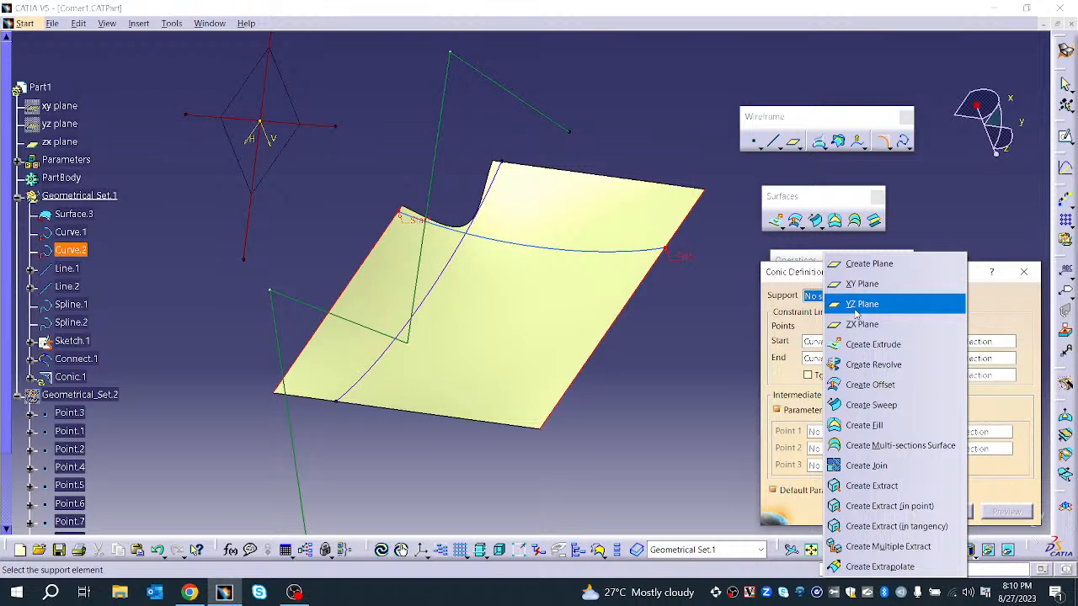
{"action": "left_click", "coordinate": [863, 284]}
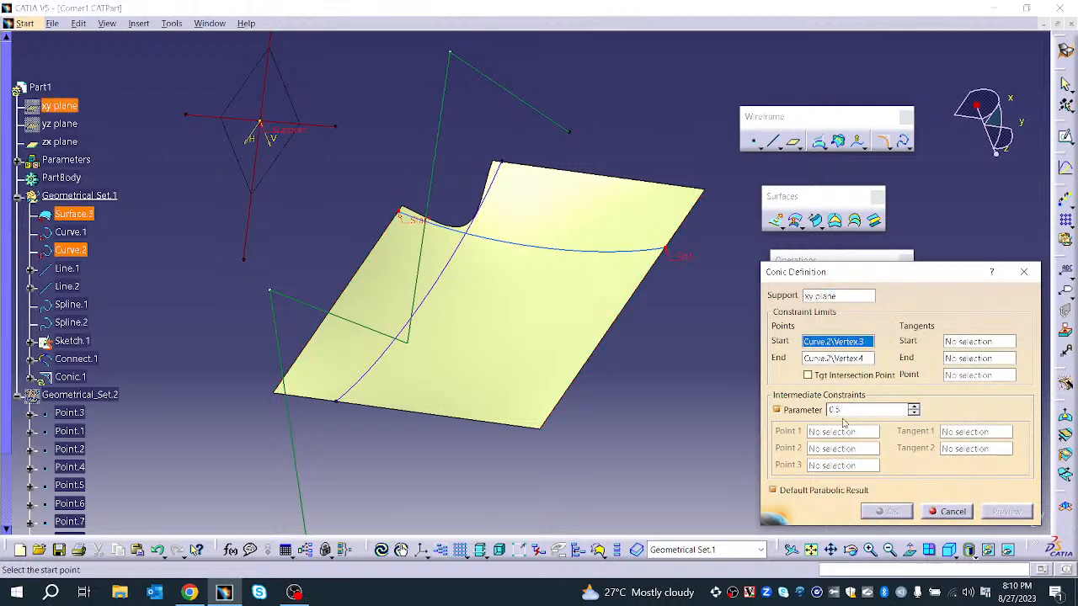
- Use Curve.1's end point on the surface's uncut edge as the tangent intersection point and create the conic
{"action": "left_click", "coordinate": [825, 375]}
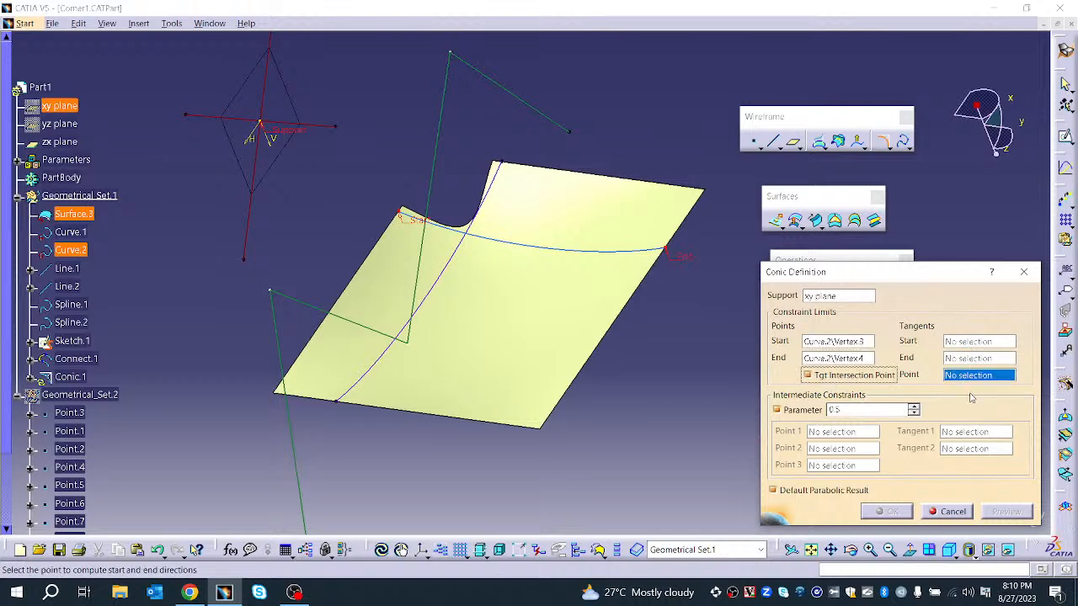
{"action": "left_click", "coordinate": [342, 405]}
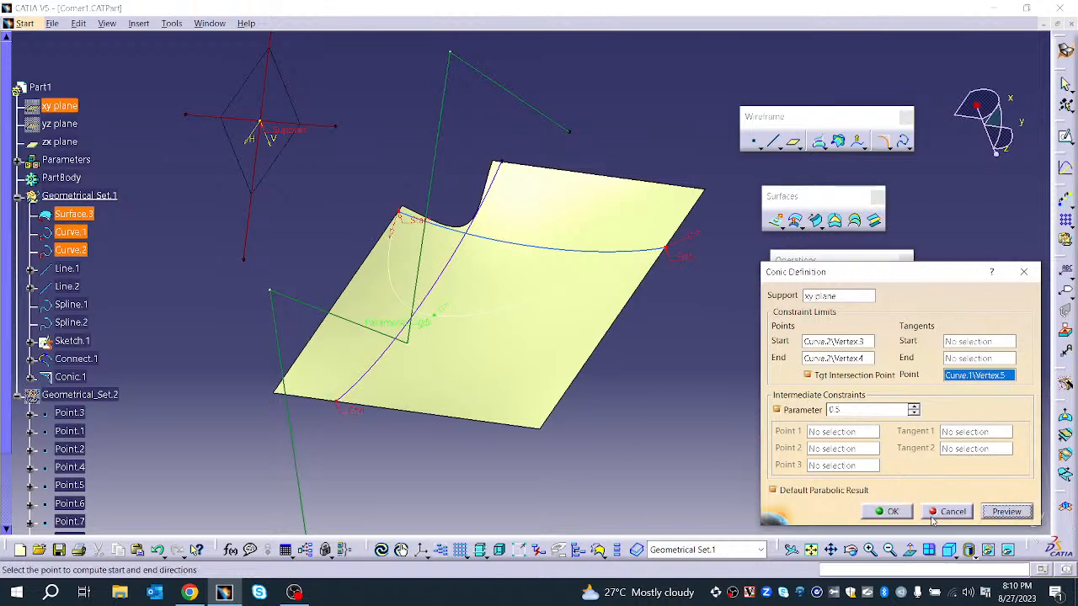
{"action": "left_click", "coordinate": [892, 512]}
{"action": "middle_click_drag", "start_coordinate": [691, 405], "coordinate": [505, 320]}
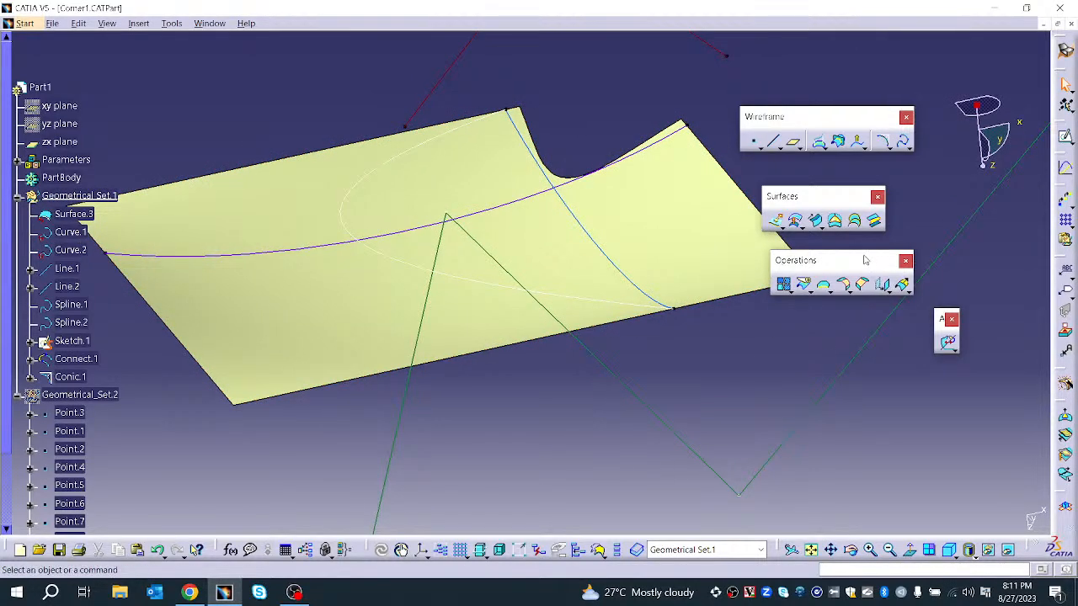
- Browse for a part to open in the GSD WIREFRAME folder under 3DEXPERIENCE & V5 and GSD 3DXML
{"action": "left_click", "coordinate": [908, 151]}
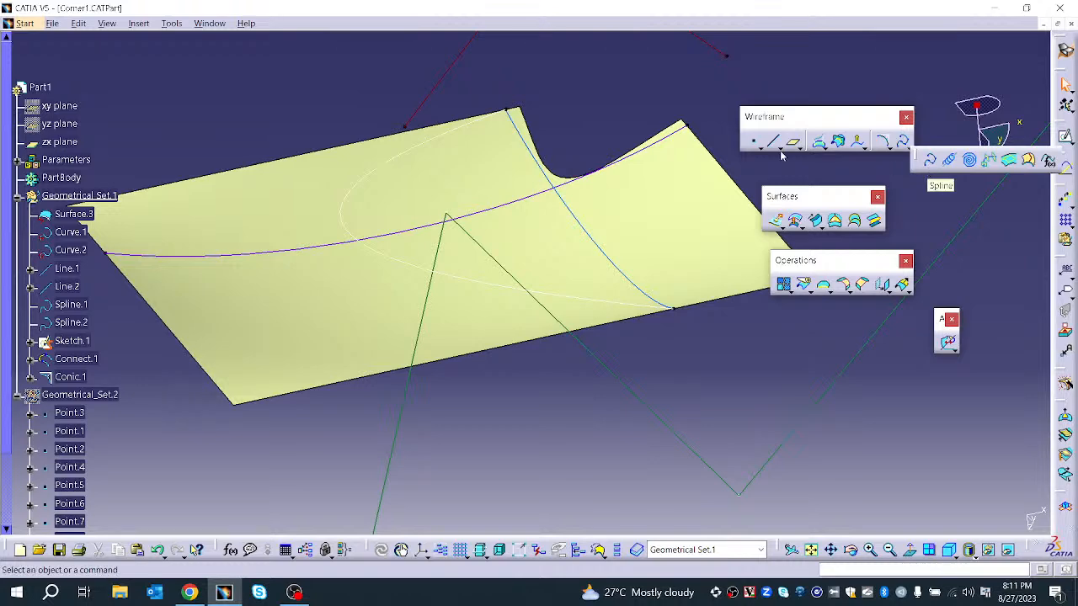
{"action": "left_click", "coordinate": [52, 23]}
{"action": "left_click", "coordinate": [80, 82]}
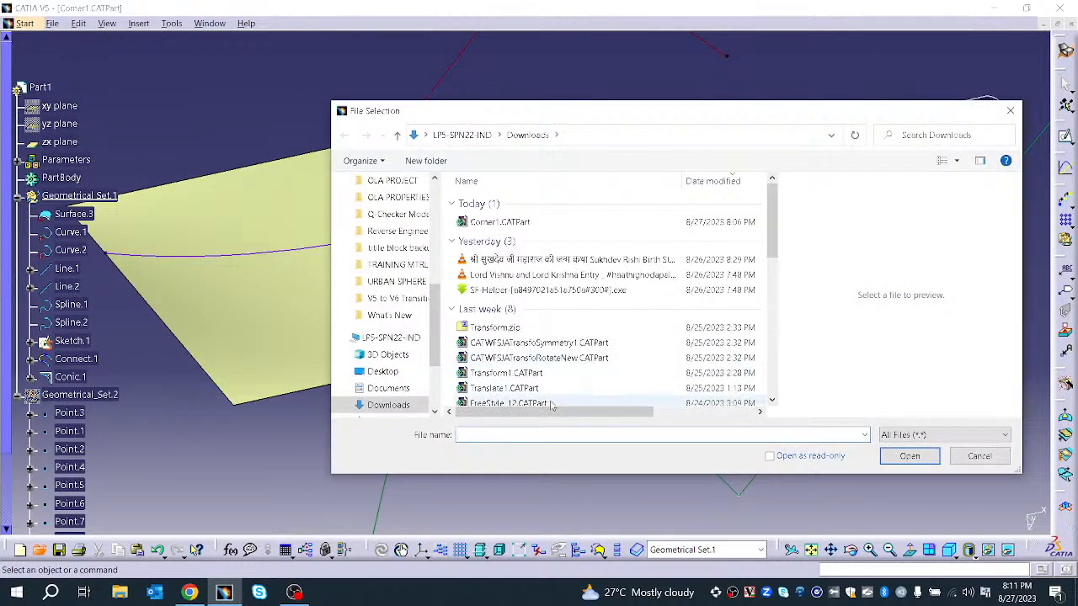
{"action": "scroll", "coordinate": [396, 252], "scroll_direction": "up", "scroll_amount": 3}
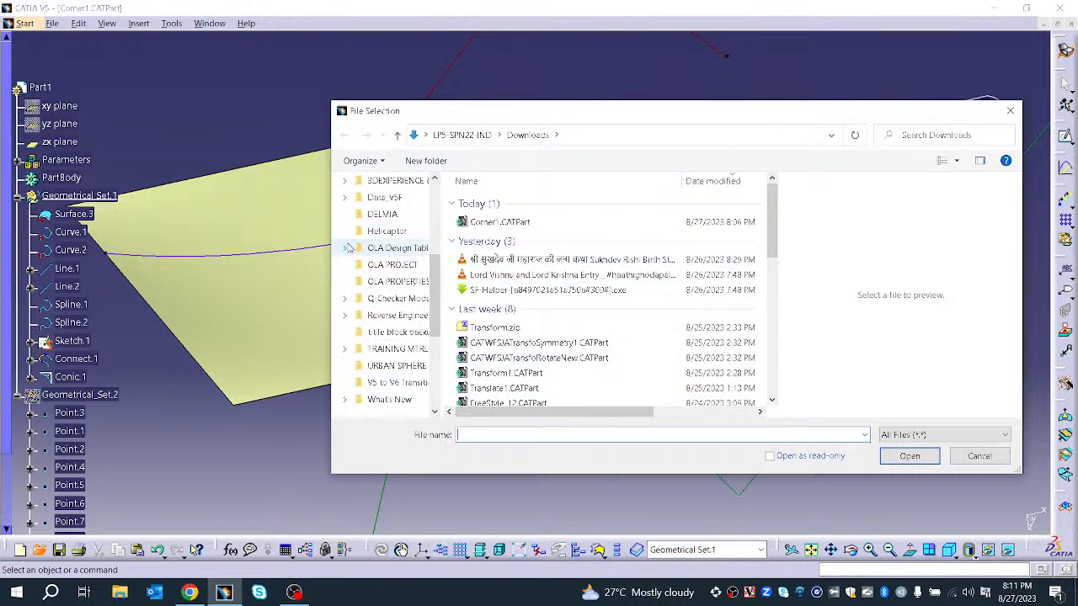
{"action": "left_click", "coordinate": [398, 244]}
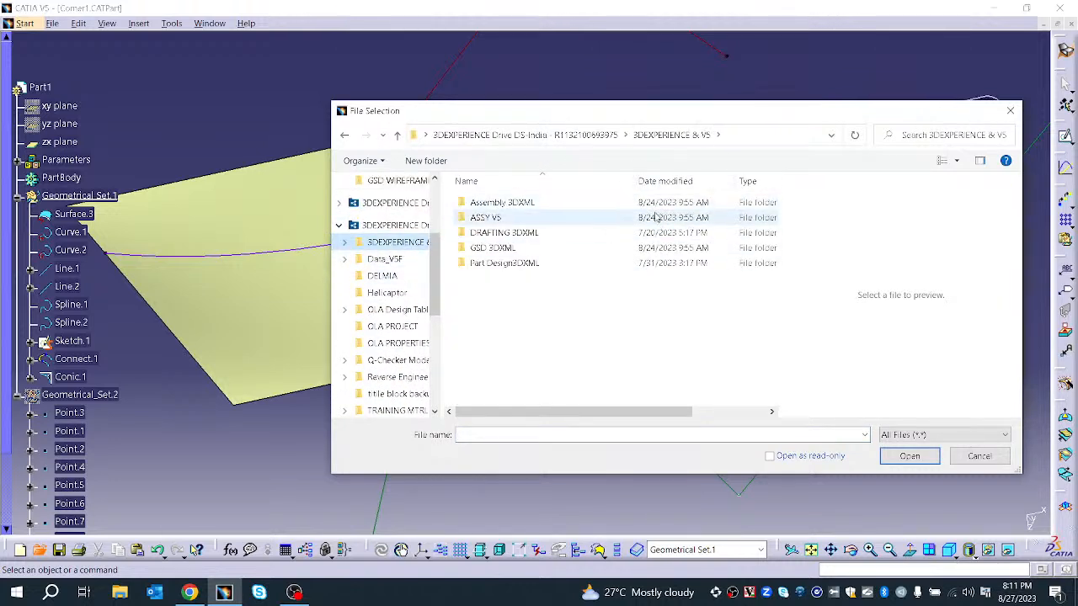
{"action": "left_click", "coordinate": [558, 264]}
{"action": "left_click", "coordinate": [556, 251]}
{"action": "double_click", "coordinate": [556, 250]}
{"action": "left_click", "coordinate": [546, 233]}
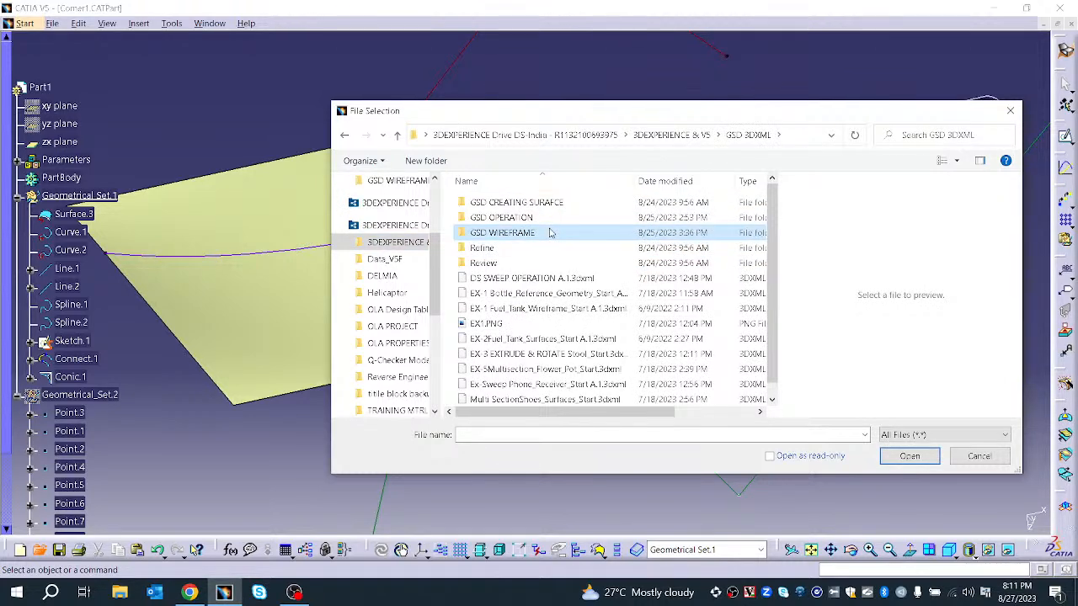
{"action": "double_click", "coordinate": [547, 233]}
- Open the part file Spine1.CATPart
{"action": "left_click", "coordinate": [522, 338]}
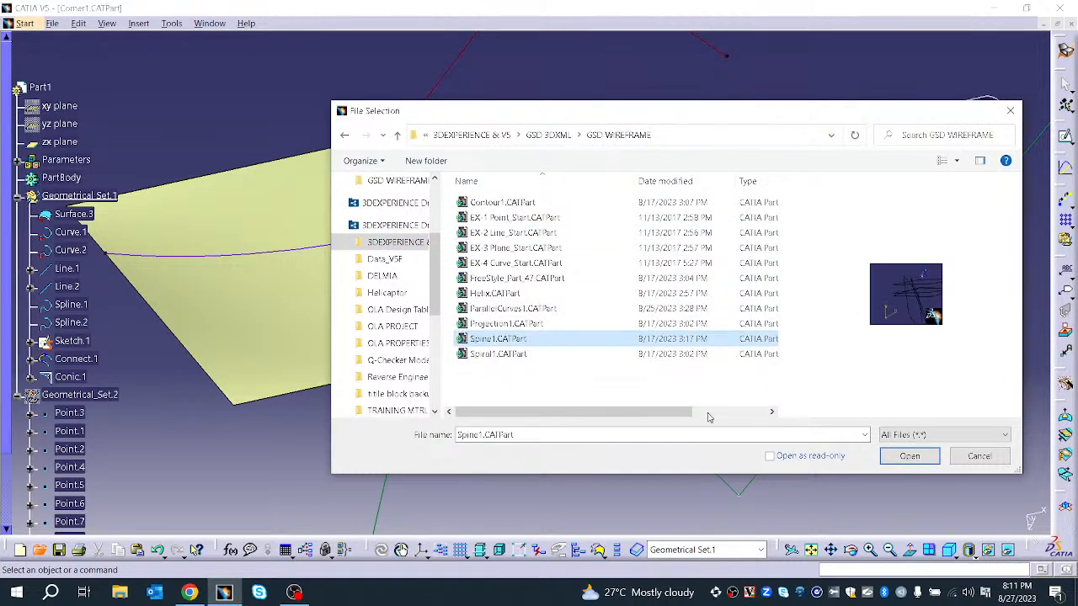
{"action": "left_click", "coordinate": [529, 355]}
{"action": "left_click", "coordinate": [909, 455]}
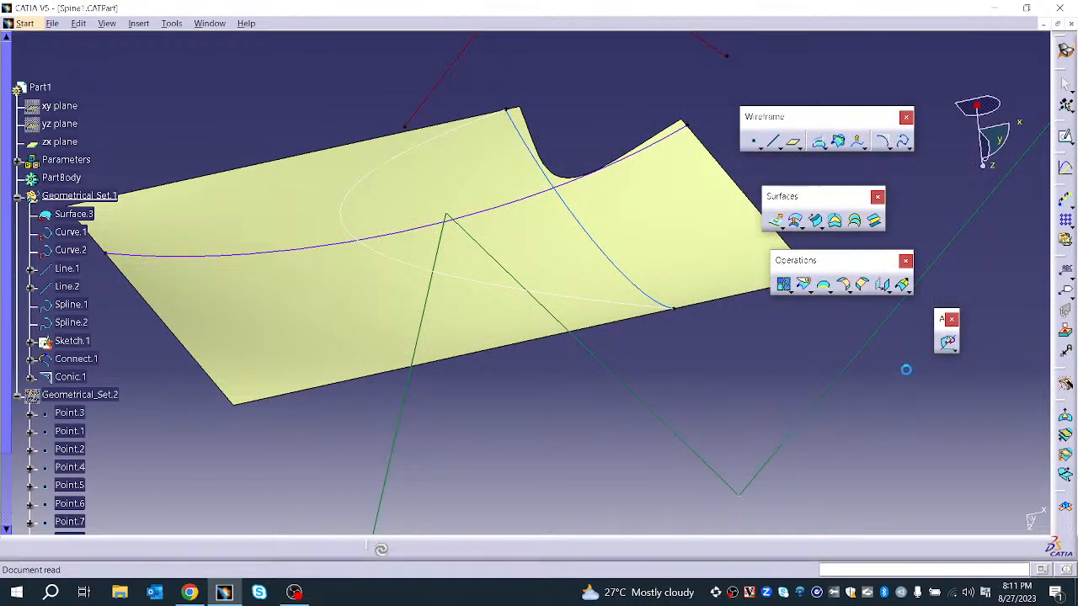
{"action": "middle_click_drag", "start_coordinate": [588, 371], "coordinate": [573, 269]}
{"action": "middle_click_drag", "start_coordinate": [556, 358], "coordinate": [220, 343]}
{"action": "scroll", "coordinate": [220, 343], "scroll_direction": "up", "scroll_amount": 1}
{"action": "middle_click_drag", "start_coordinate": [612, 371], "coordinate": [358, 270]}
{"action": "scroll", "coordinate": [359, 270], "scroll_direction": "up", "scroll_amount": 1}
{"action": "middle_click_drag", "start_coordinate": [668, 379], "coordinate": [363, 383]}
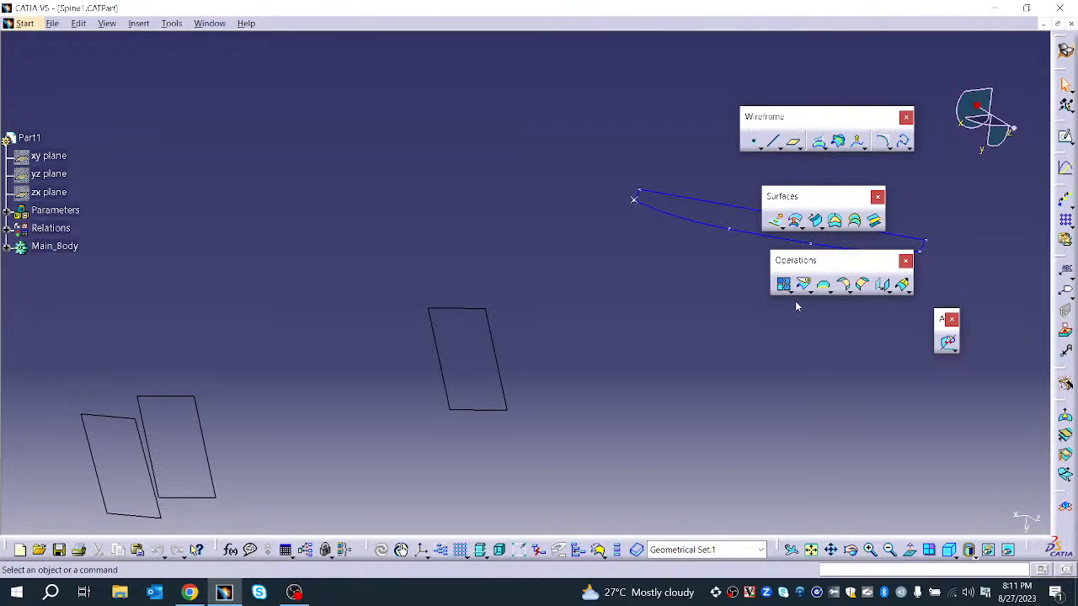
{"action": "left_click", "coordinate": [903, 143]}
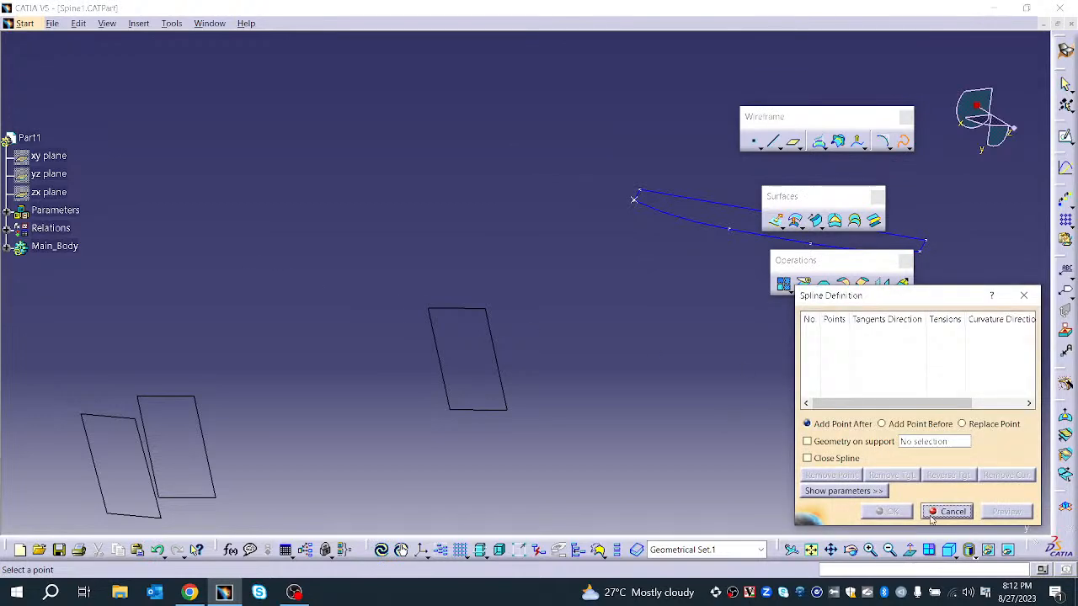
{"action": "left_click", "coordinate": [943, 513]}
- Cancel the empty spline definition and expand Main_Body and its Geometrical Set.1 in the specification tree
{"action": "middle_click_drag", "start_coordinate": [482, 390], "coordinate": [668, 80]}
{"action": "left_click", "coordinate": [440, 376]}
{"action": "middle_click", "coordinate": [490, 277]}
{"action": "left_click", "coordinate": [7, 249]}
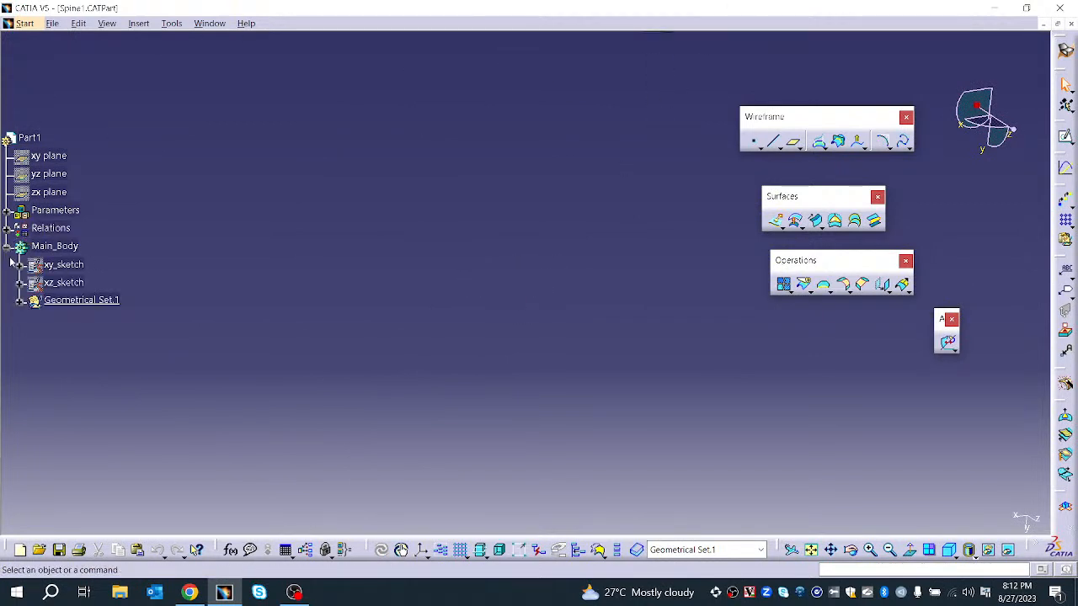
{"action": "left_click", "coordinate": [20, 301]}
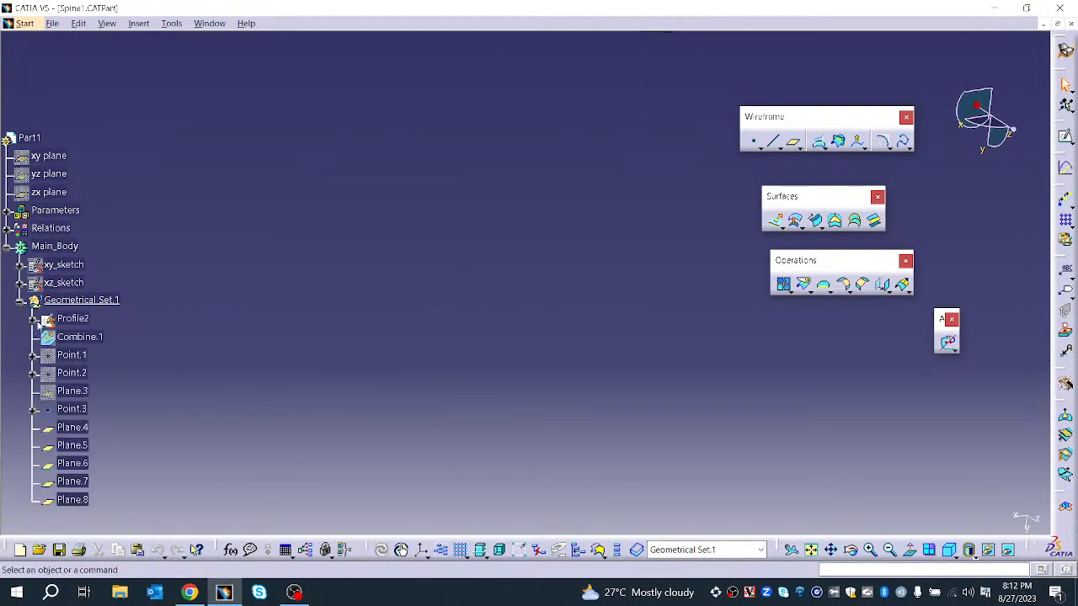
- Make the hidden Point.1 and Point.2 of Geometrical Set.1 visible
{"action": "right_click", "coordinate": [80, 358]}
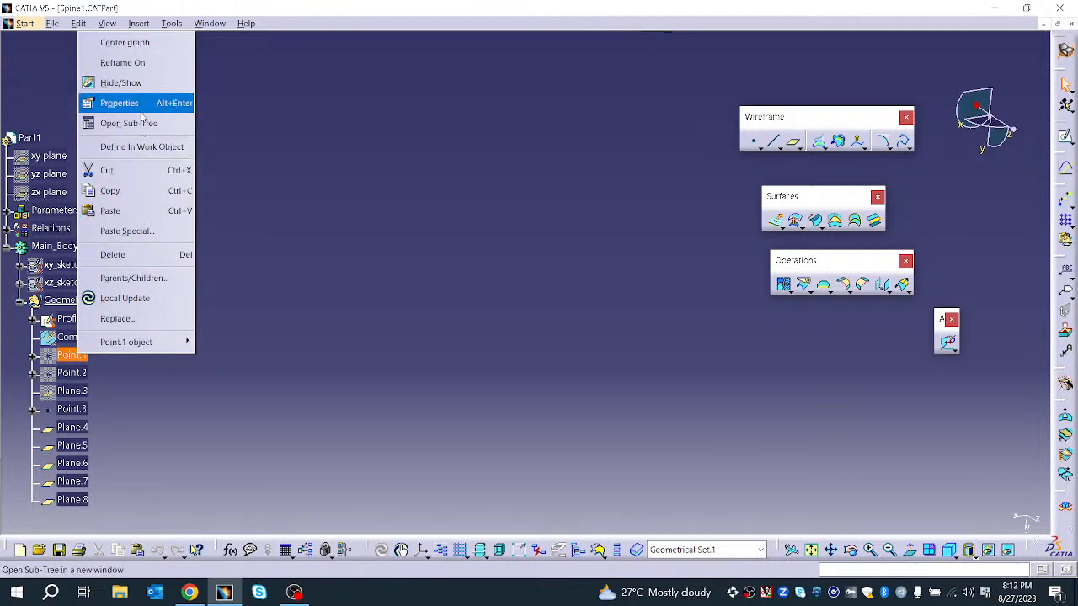
{"action": "left_click", "coordinate": [143, 83]}
{"action": "right_click", "coordinate": [79, 373]}
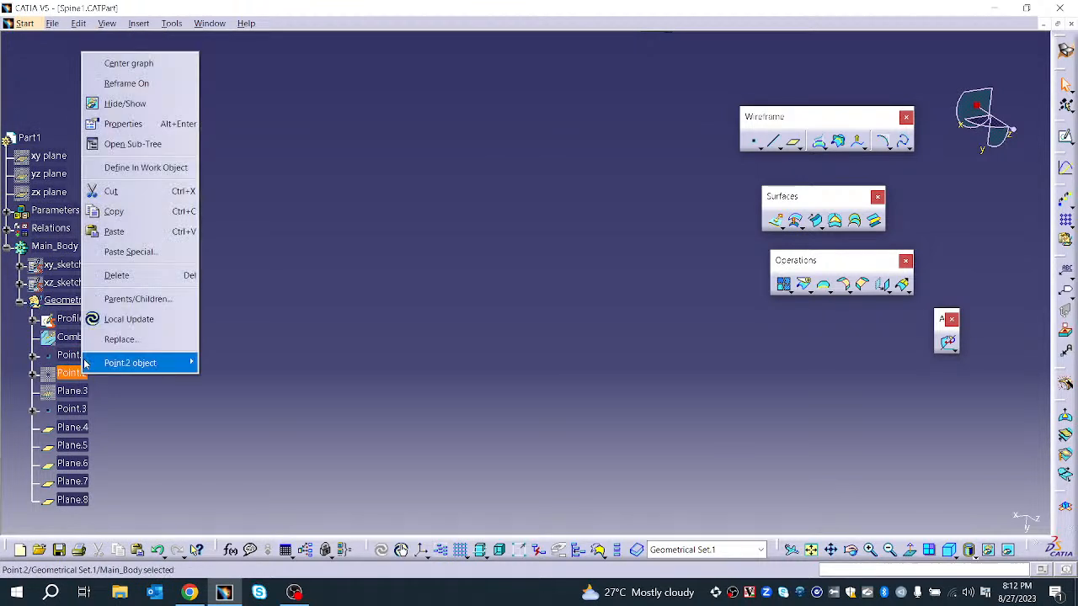
{"action": "left_click", "coordinate": [125, 103]}
{"action": "right_click", "coordinate": [73, 409]}
{"action": "left_click", "coordinate": [349, 323]}
{"action": "mouse_move", "coordinate": [352, 326]}
{"action": "middle_mouse_down"}
{"action": "mouse_move", "coordinate": [390, 447]}
{"action": "mouse_move", "coordinate": [399, 421]}
{"action": "middle_mouse_up"}
{"action": "middle_click_drag", "start_coordinate": [459, 347], "coordinate": [500, 433]}
{"action": "middle_click_drag", "start_coordinate": [500, 433], "coordinate": [529, 375]}
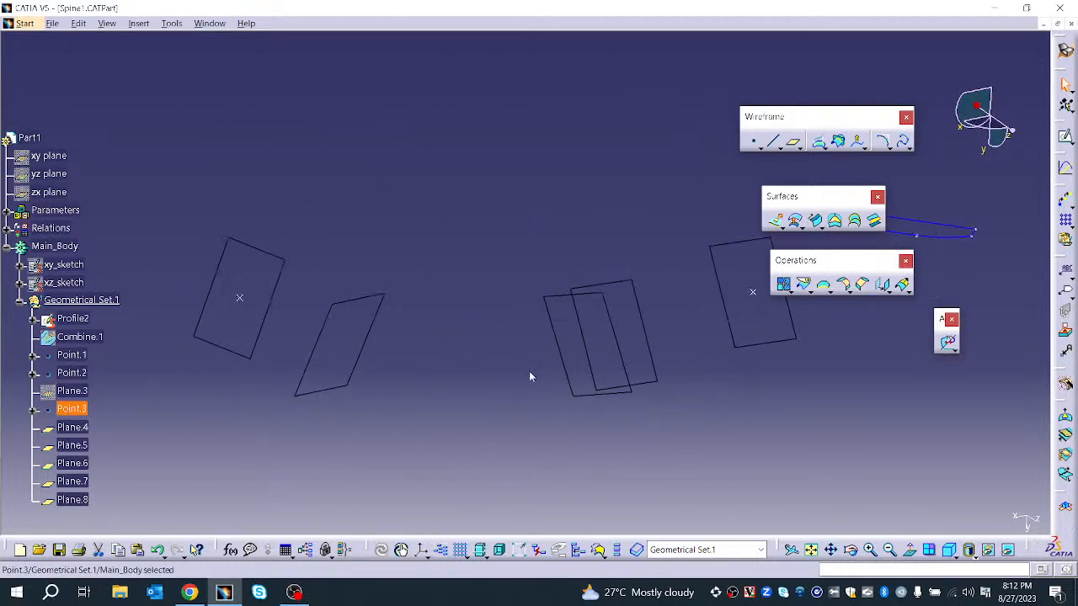
- Create a spline through Point.3, Point.1 and Point.2, in that order
{"action": "left_click", "coordinate": [901, 142]}
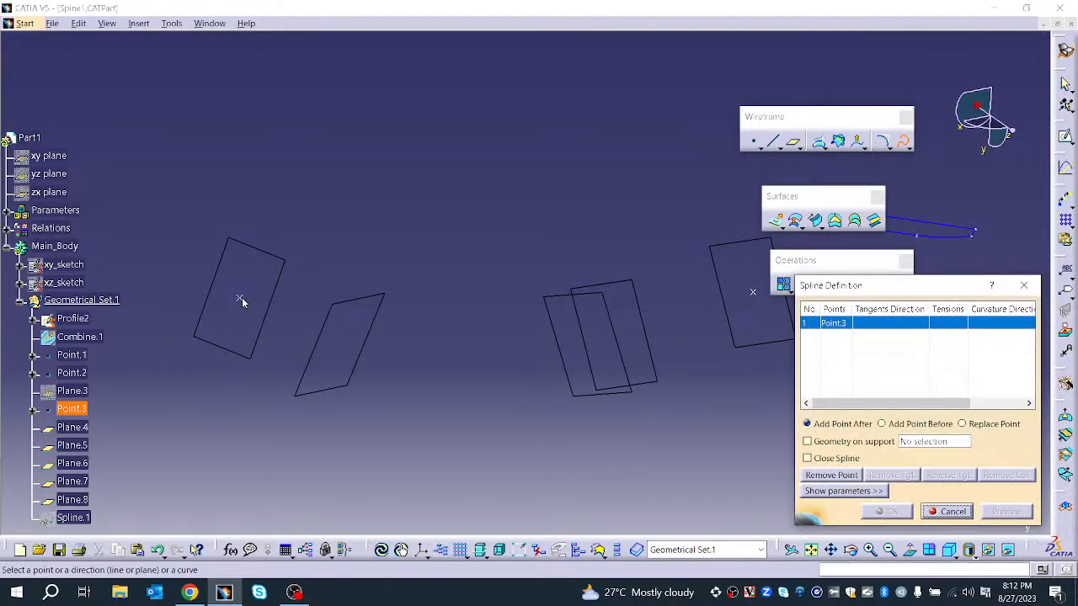
{"action": "left_click", "coordinate": [241, 300]}
{"action": "middle_click_drag", "start_coordinate": [633, 370], "coordinate": [449, 425]}
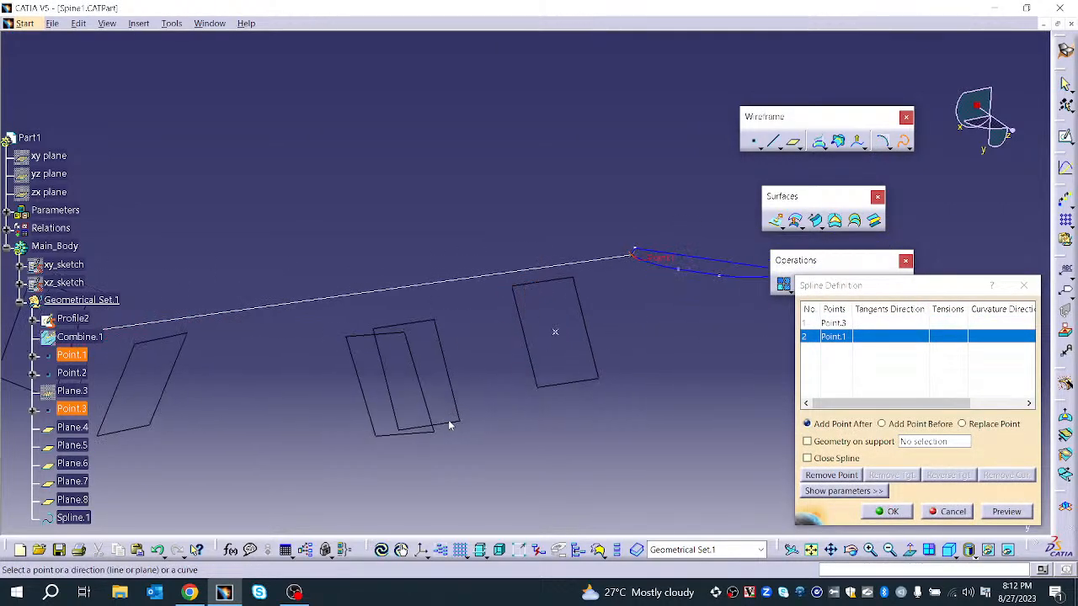
{"action": "left_click", "coordinate": [556, 335]}
{"action": "middle_click_drag", "start_coordinate": [540, 458], "coordinate": [619, 431]}
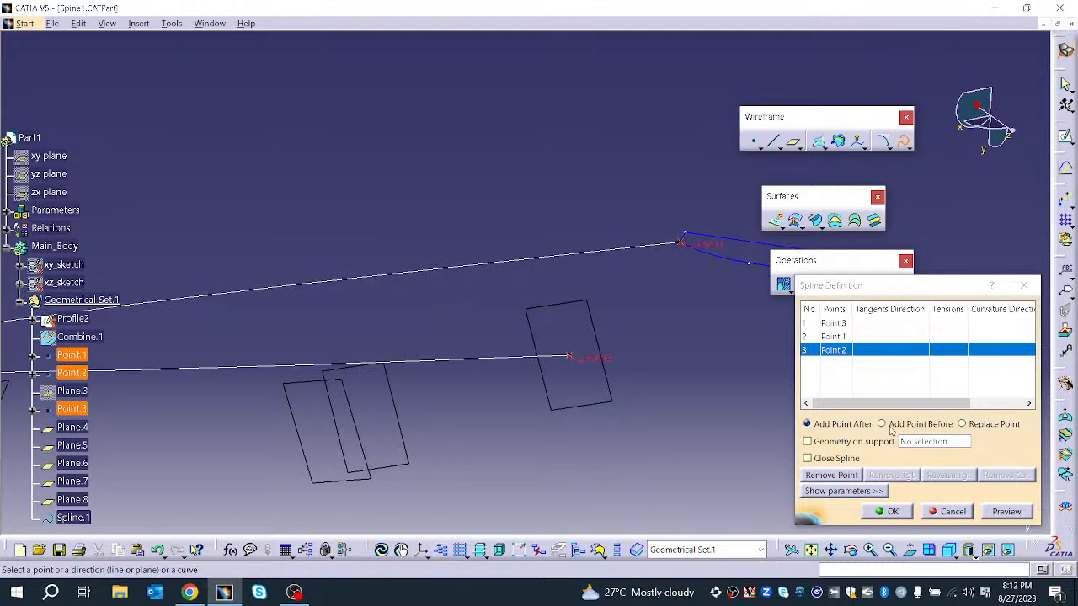
{"action": "right_click", "coordinate": [848, 377]}
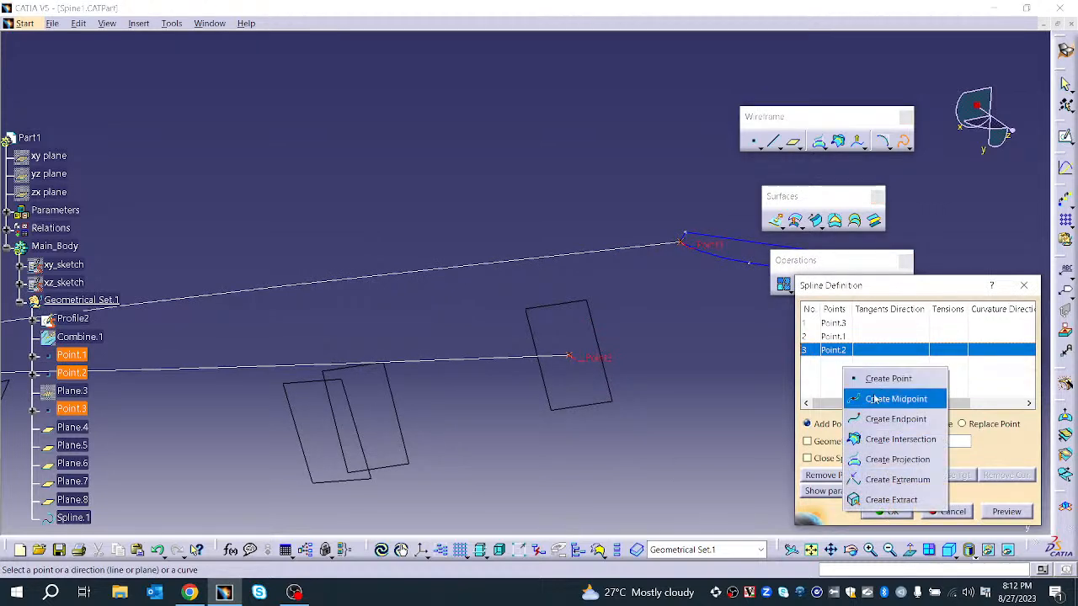
{"action": "left_click", "coordinate": [830, 336]}
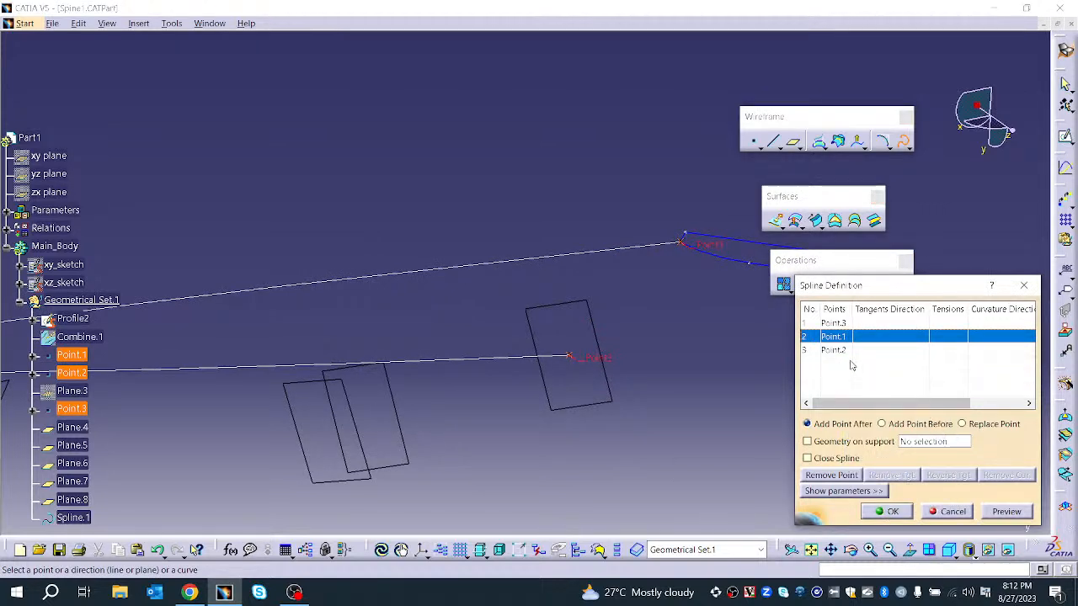
{"action": "left_click", "coordinate": [1002, 512]}
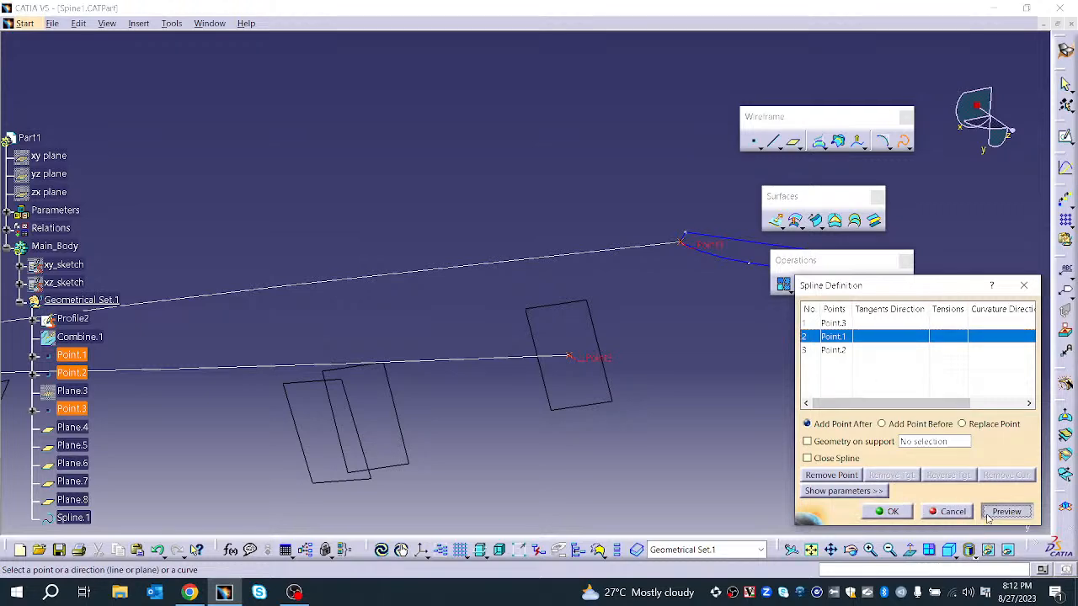
{"action": "left_click", "coordinate": [891, 512]}
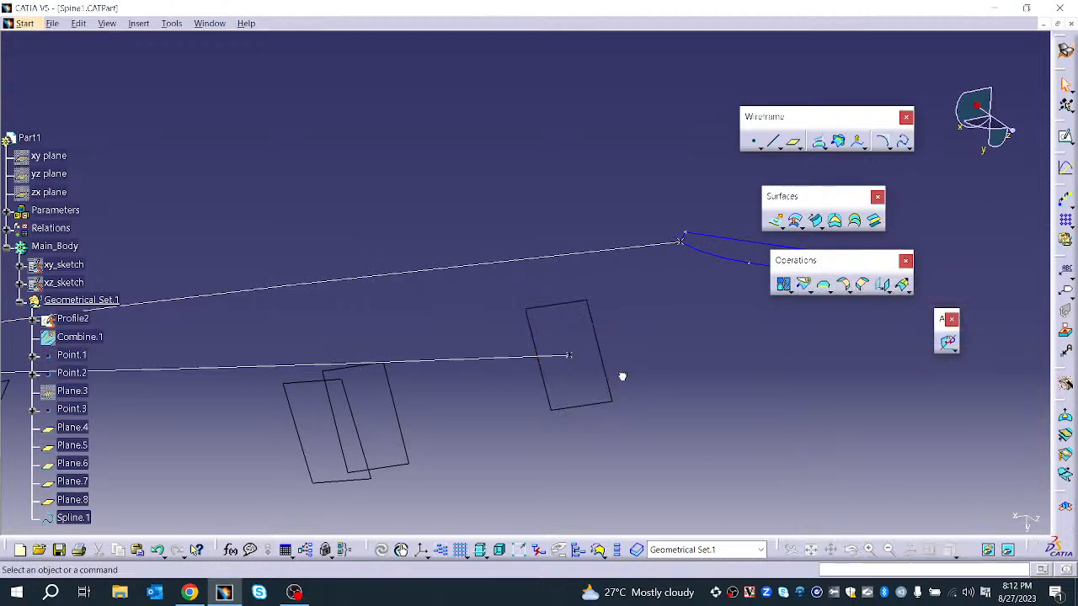
{"action": "middle_click_drag", "start_coordinate": [671, 326], "coordinate": [716, 295]}
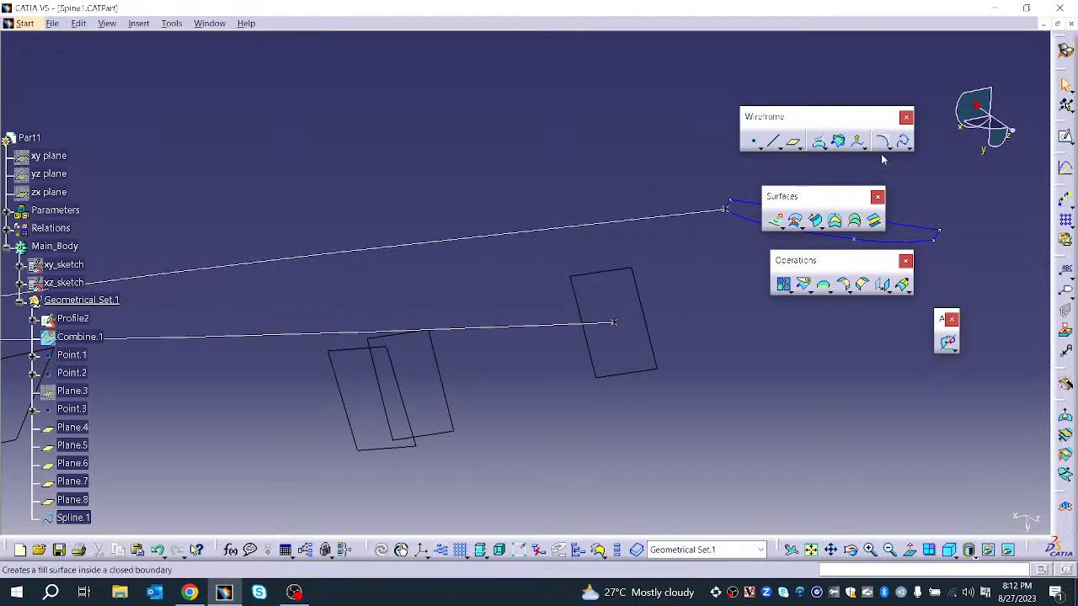
- Start a Spine curve with Plane.8, Plane.7, Plane.6, Plane.5 and Plane.4 as its sections
{"action": "left_click", "coordinate": [907, 151]}
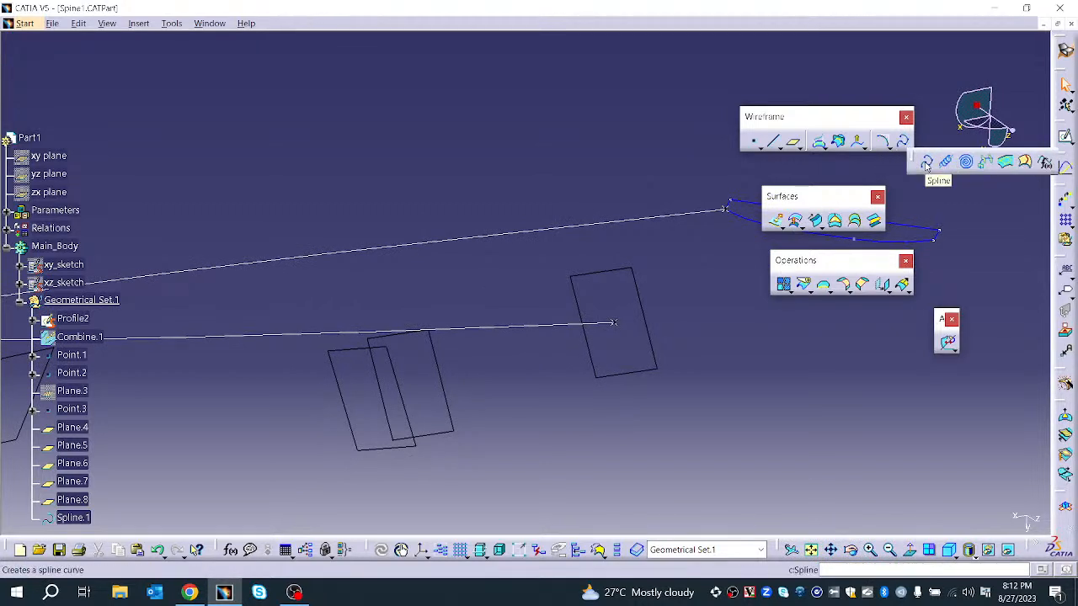
{"action": "left_click", "coordinate": [984, 165]}
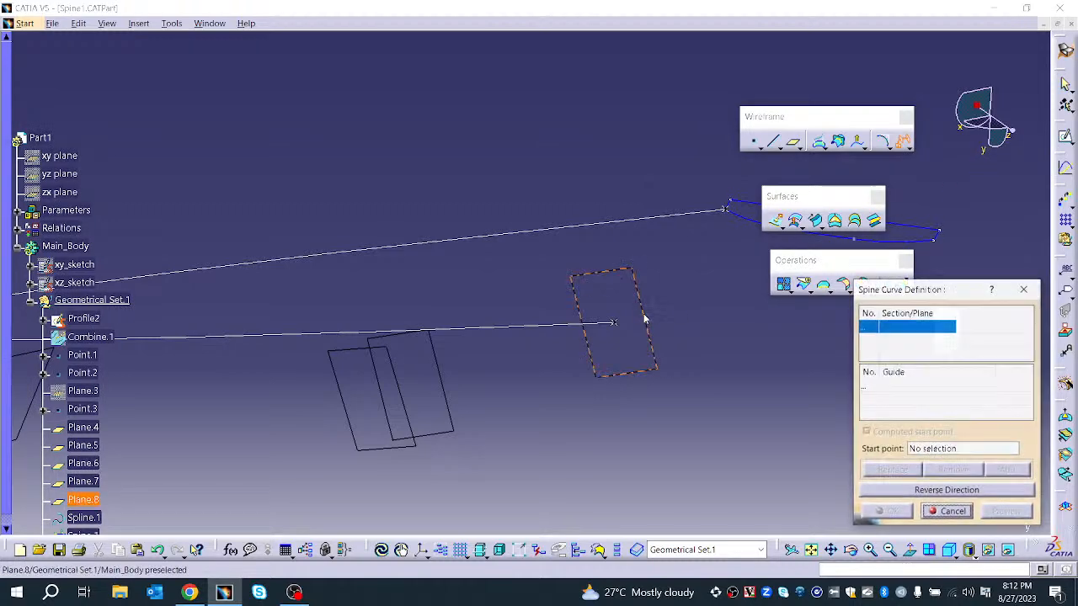
{"action": "left_click", "coordinate": [648, 330]}
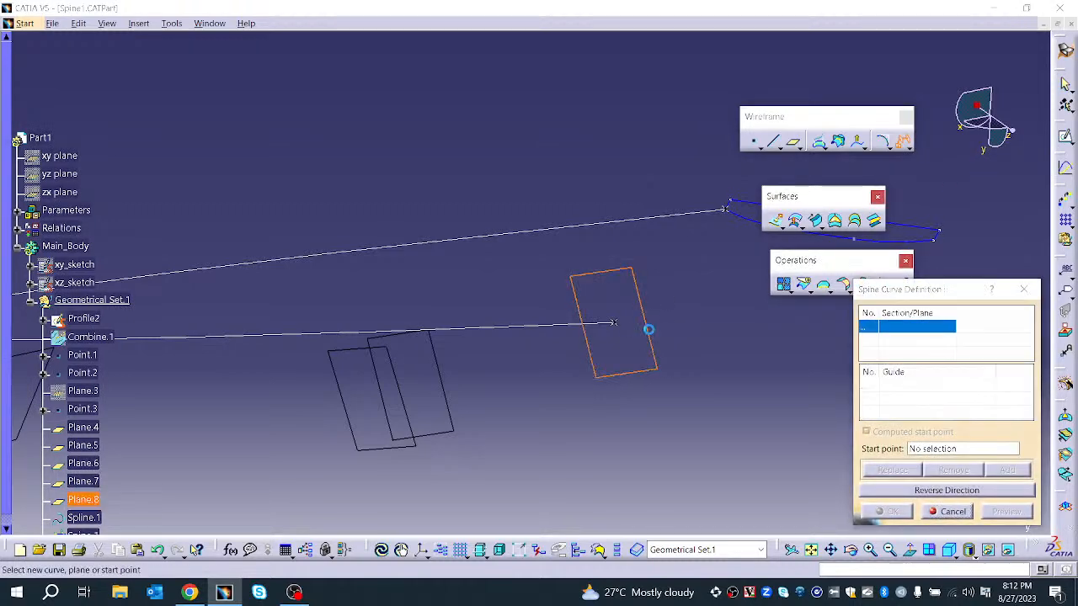
{"action": "left_click", "coordinate": [452, 416]}
{"action": "left_click", "coordinate": [409, 421]}
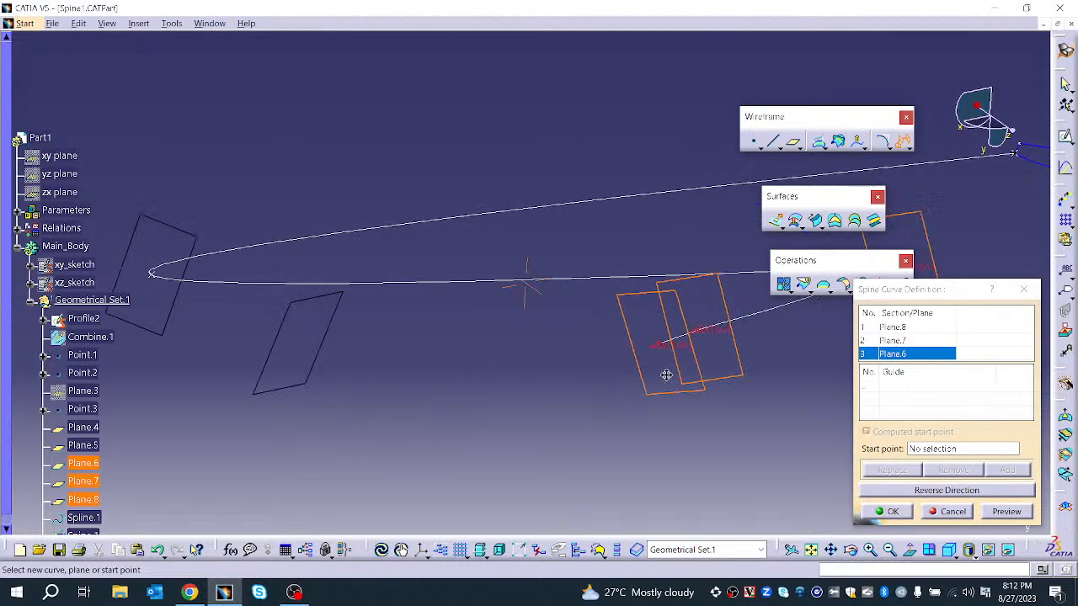
{"action": "left_click", "coordinate": [268, 370]}
{"action": "left_click", "coordinate": [155, 330]}
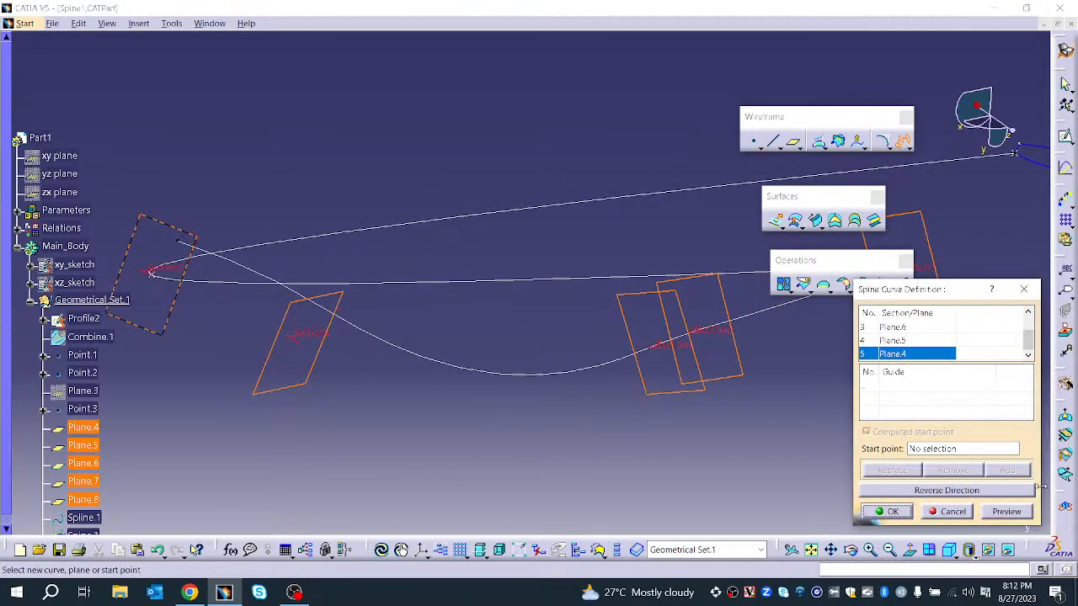
- Add Spline.1 as the spine's guide, preview the result and create the spine curve
{"action": "left_click", "coordinate": [914, 387]}
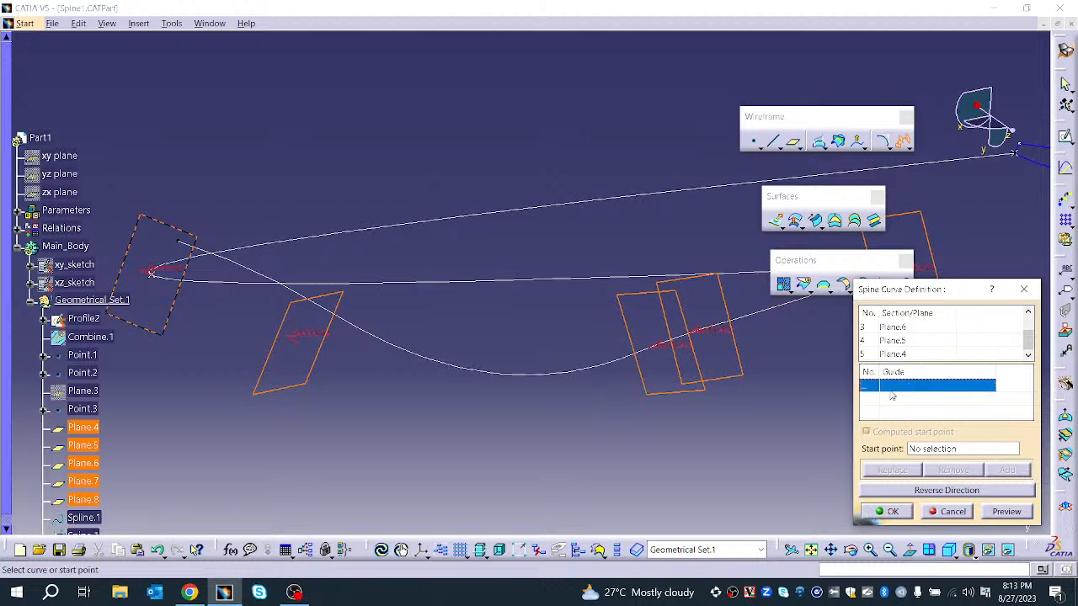
{"action": "left_click", "coordinate": [518, 283]}
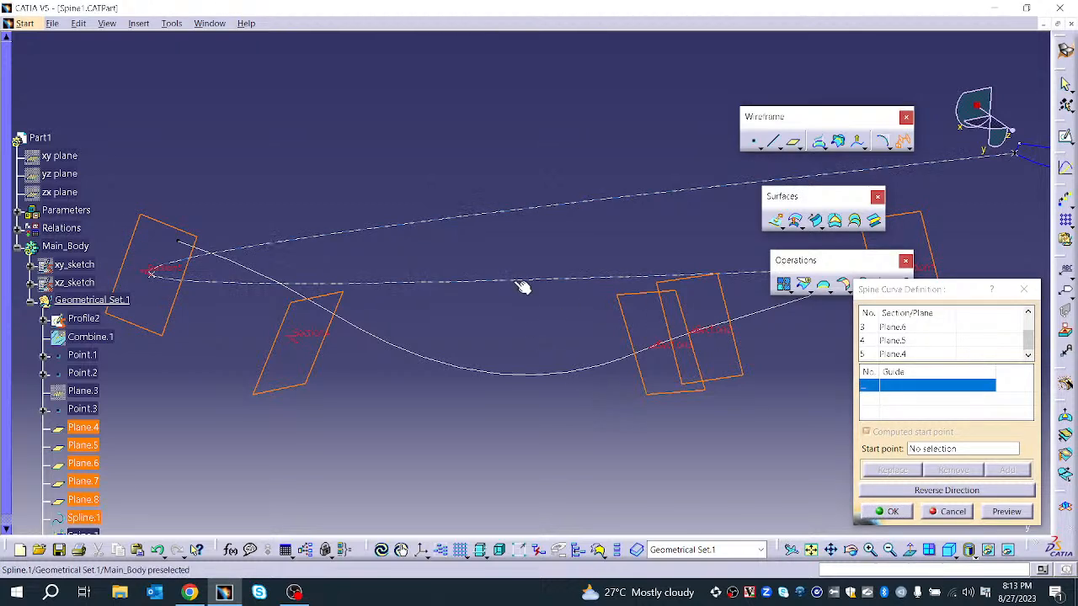
{"action": "left_click", "coordinate": [1002, 514]}
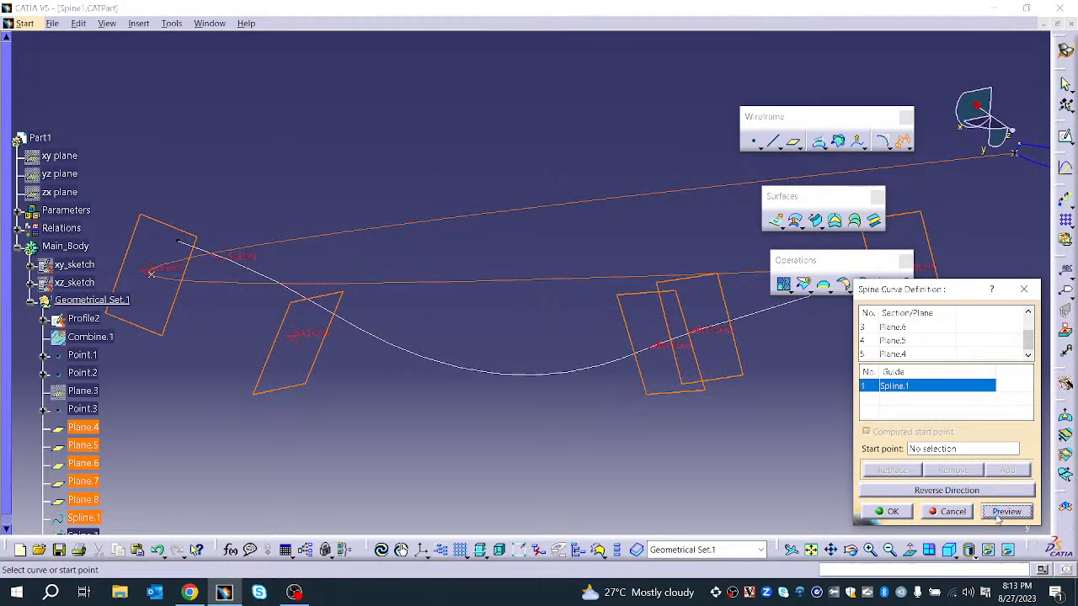
{"action": "middle_click_drag", "start_coordinate": [488, 278], "coordinate": [210, 458]}
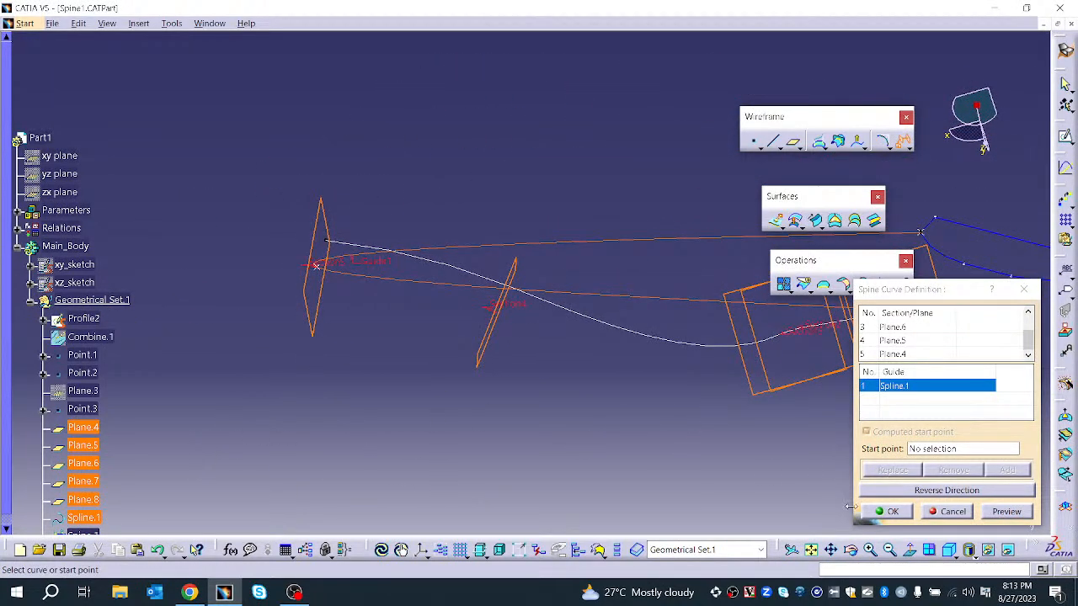
{"action": "left_click", "coordinate": [880, 513]}
{"action": "mouse_move", "coordinate": [756, 403]}
{"action": "middle_mouse_down"}
{"action": "mouse_move", "coordinate": [626, 390]}
{"action": "mouse_move", "coordinate": [680, 430]}
{"action": "mouse_move", "coordinate": [773, 405]}
{"action": "middle_mouse_up"}
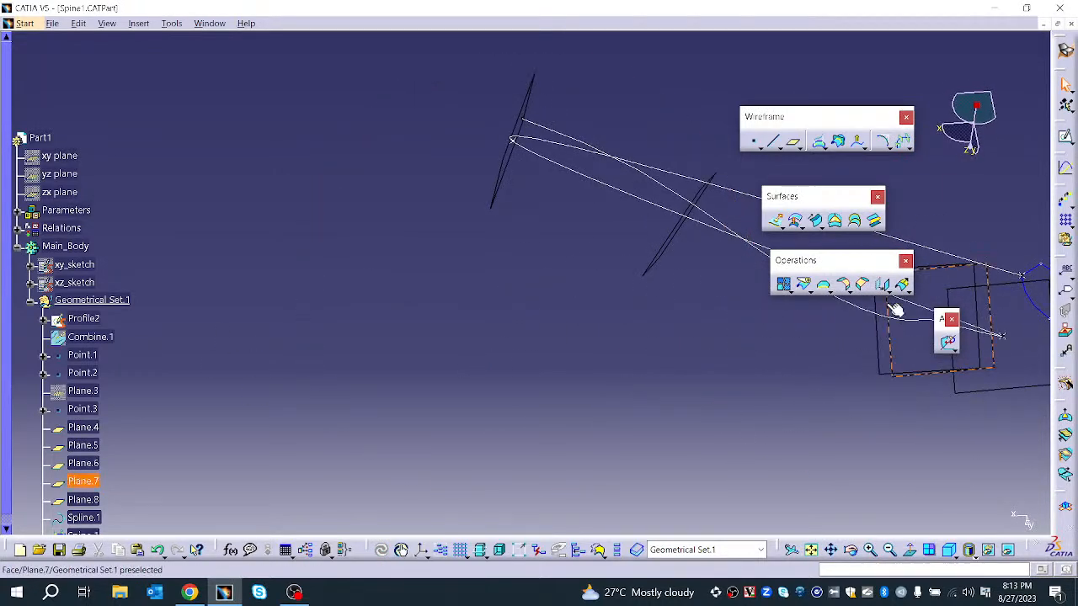
- Open the part file Helix.CATPart from the GSD WIREFRAME folder
{"action": "left_click", "coordinate": [910, 147]}
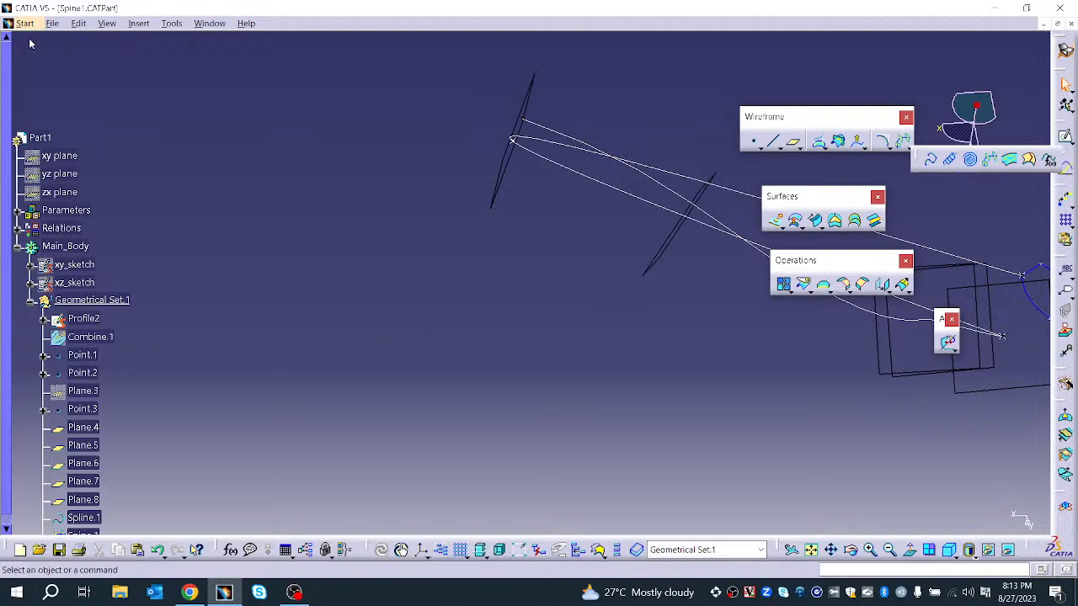
{"action": "left_click", "coordinate": [56, 24]}
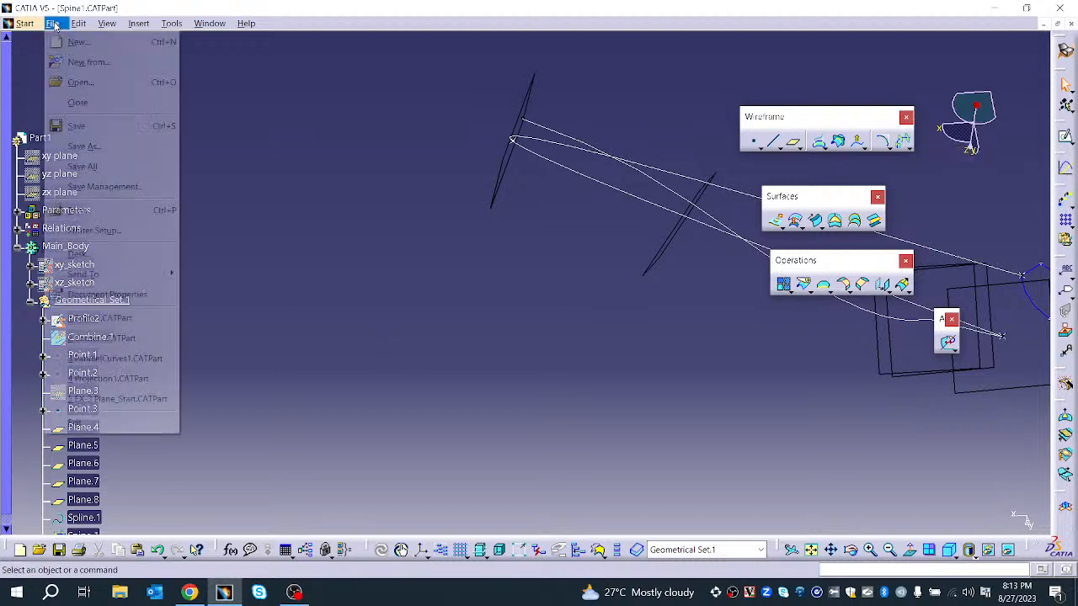
{"action": "left_click", "coordinate": [80, 82]}
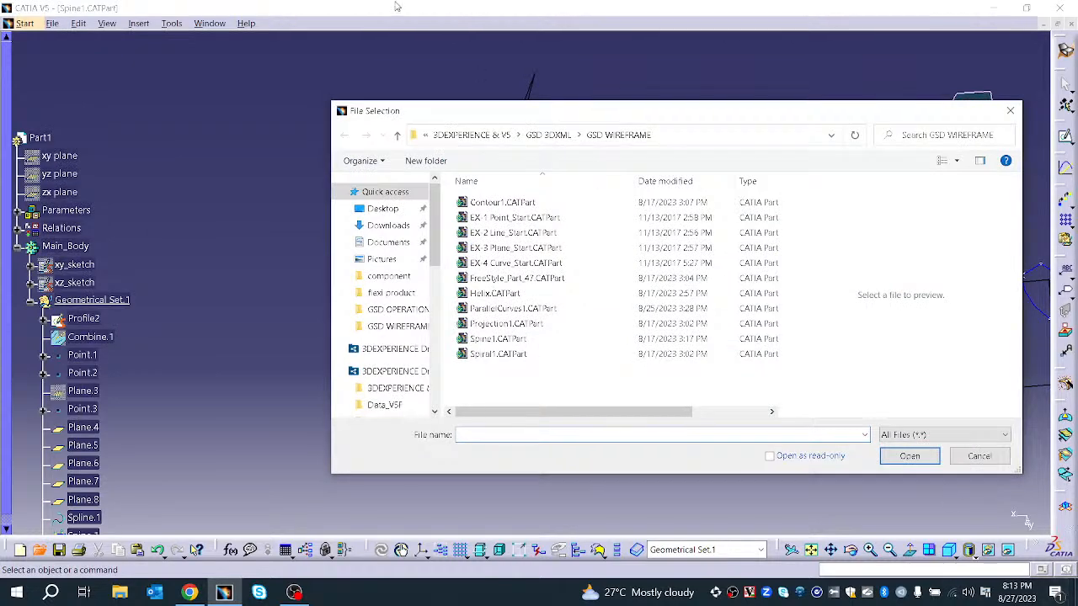
{"action": "left_click", "coordinate": [529, 300]}
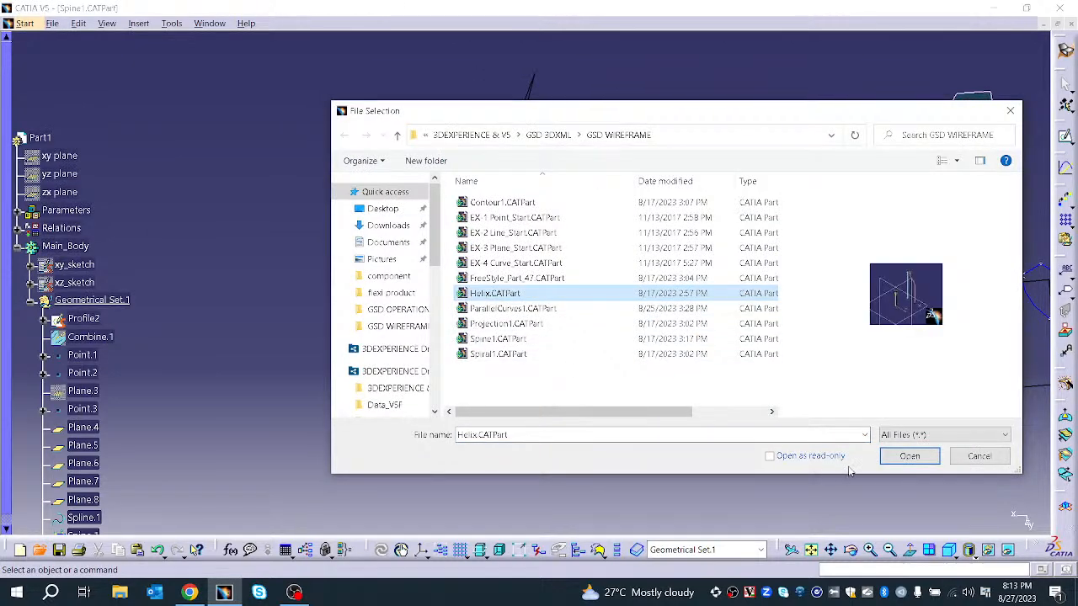
{"action": "left_click", "coordinate": [895, 460]}
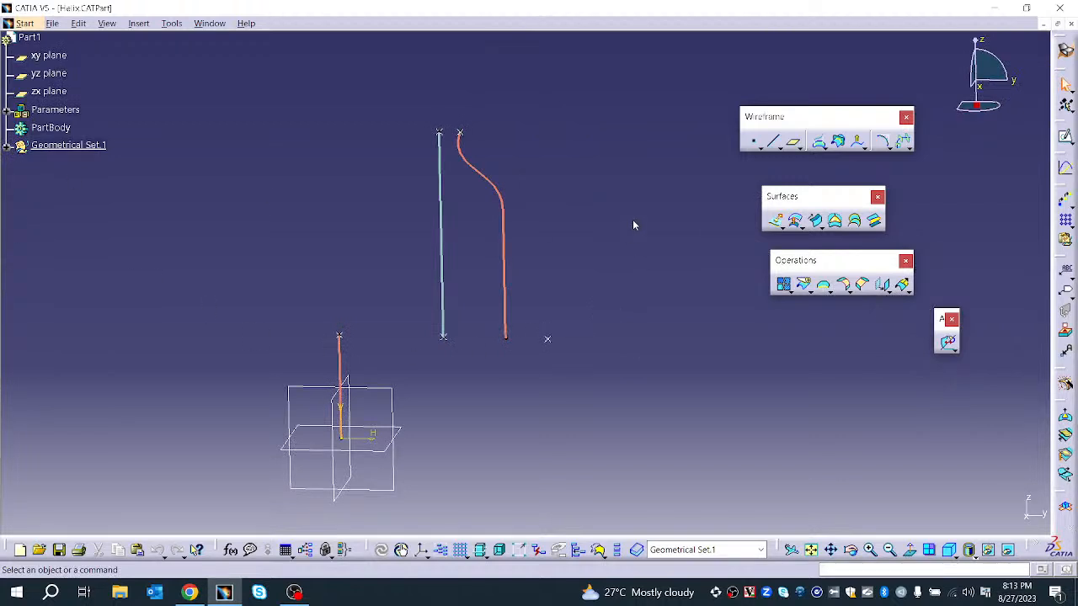
- Start a Helix curve, check the available helix types and keep Pitch and Revolution
{"action": "left_click", "coordinate": [909, 147]}
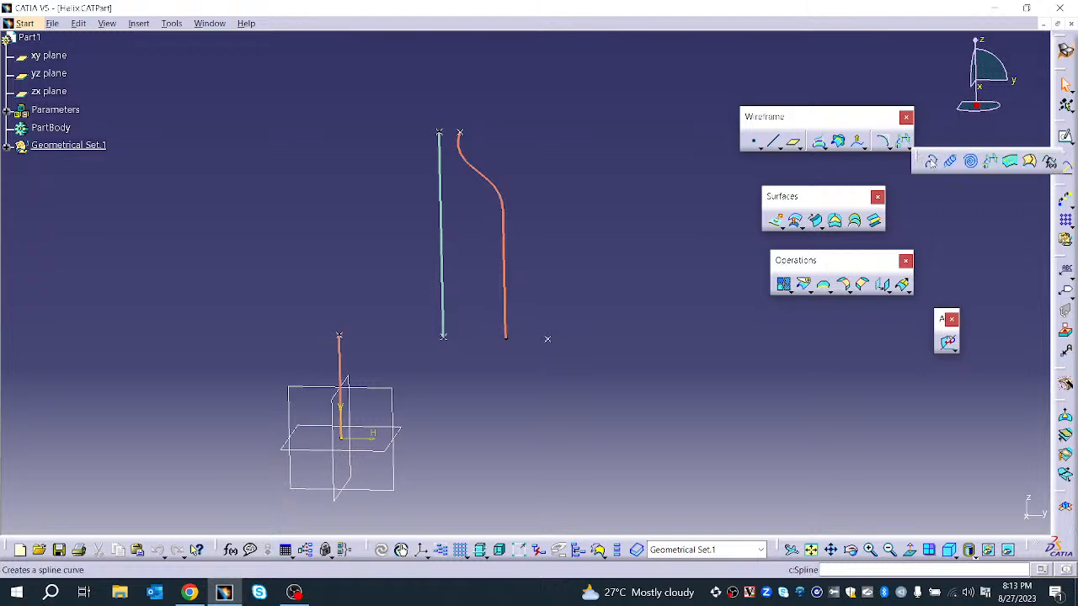
{"action": "left_click", "coordinate": [951, 162]}
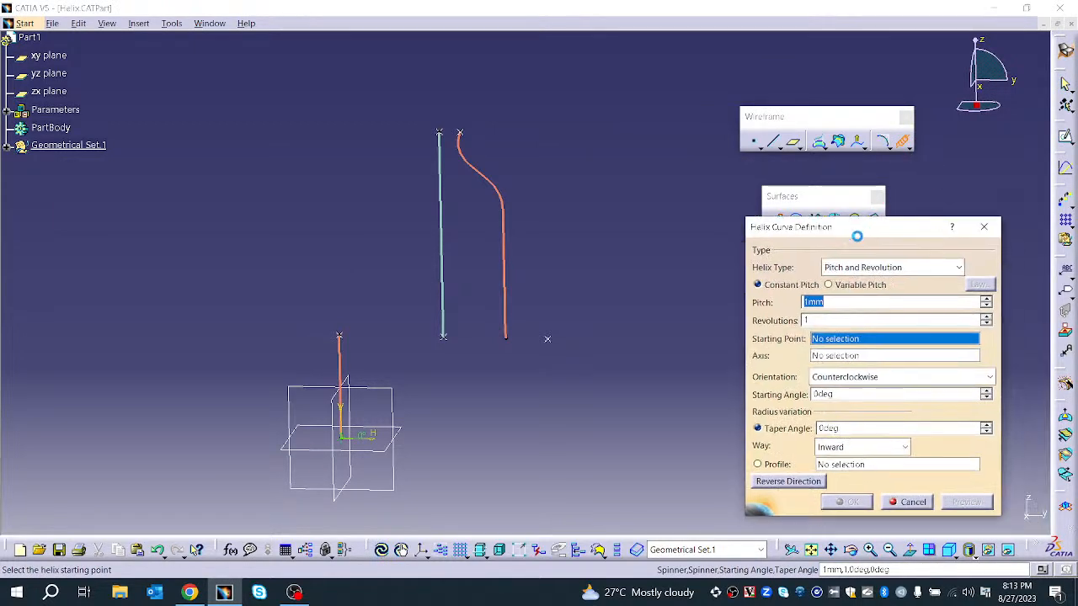
{"action": "left_click_drag", "start_coordinate": [868, 239], "coordinate": [621, 114]}
{"action": "left_click", "coordinate": [612, 151]}
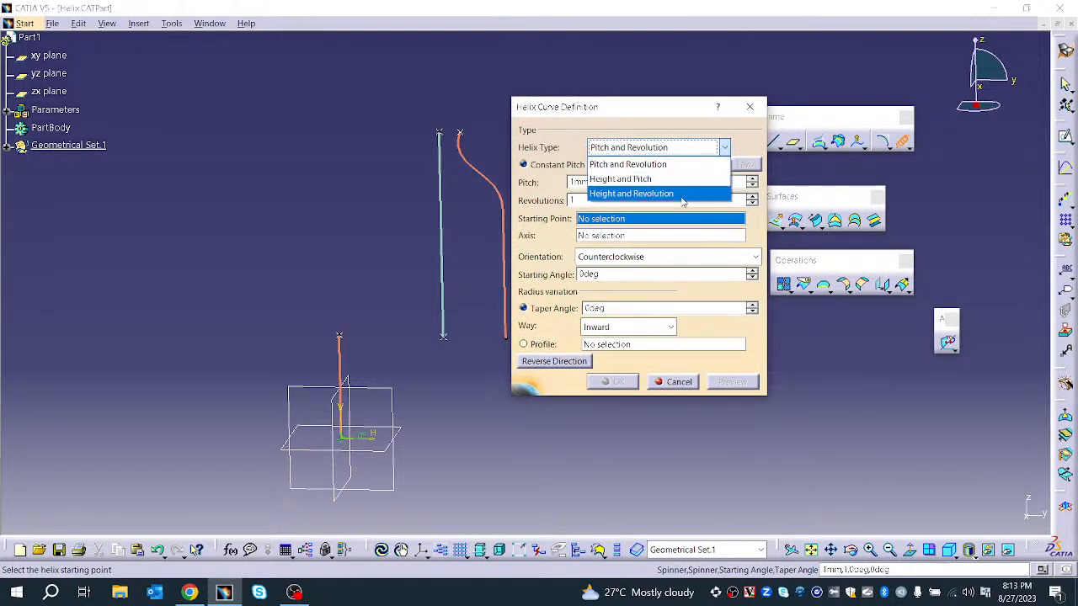
{"action": "left_click", "coordinate": [556, 176]}
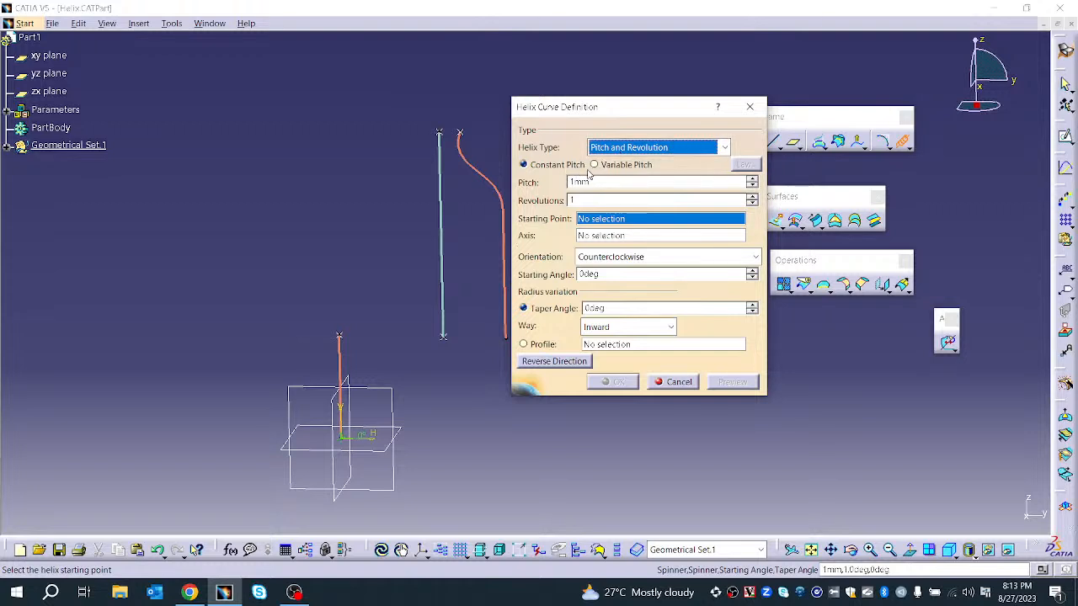
- Review the helix's pitch and revolutions, keep the taper way Inward, and pick the lower end vertex of Sketch.1 as the starting point
{"action": "left_click", "coordinate": [593, 182]}
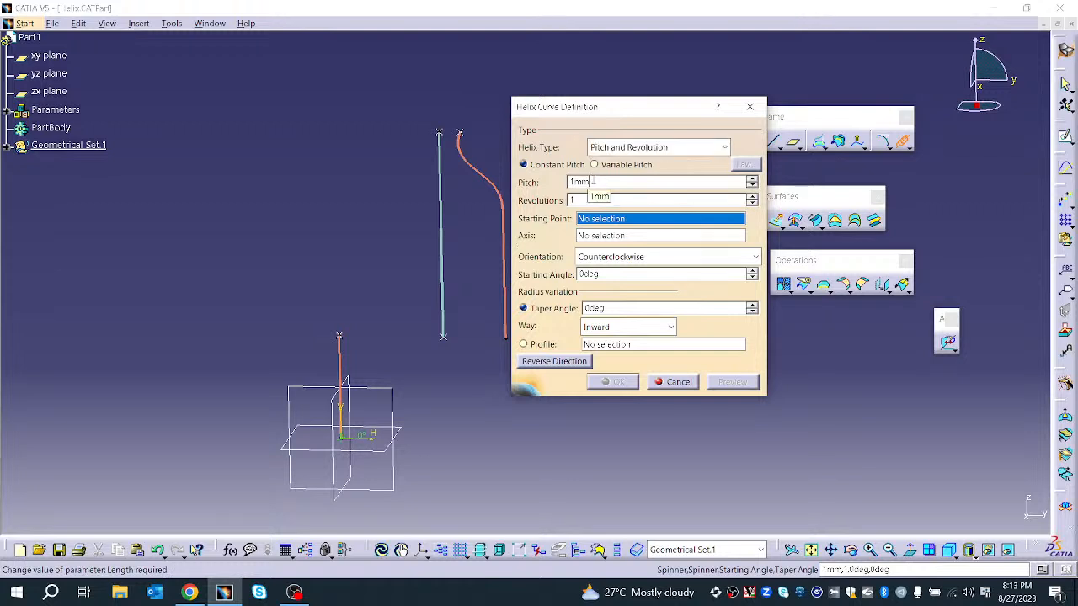
{"action": "left_click_drag", "start_coordinate": [588, 183], "coordinate": [569, 183]}
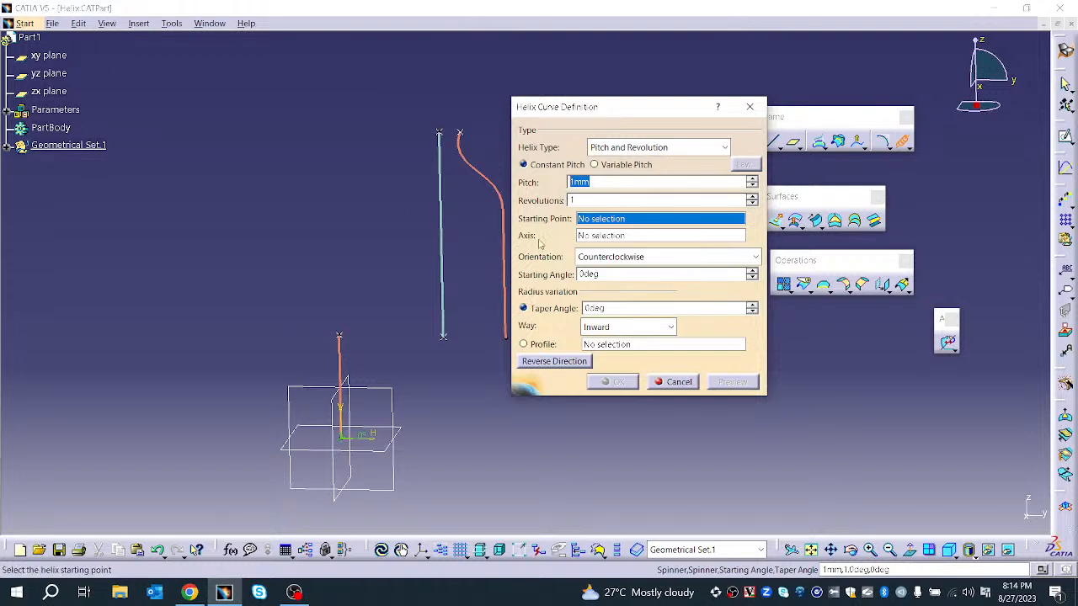
{"action": "left_click_drag", "start_coordinate": [588, 201], "coordinate": [552, 204]}
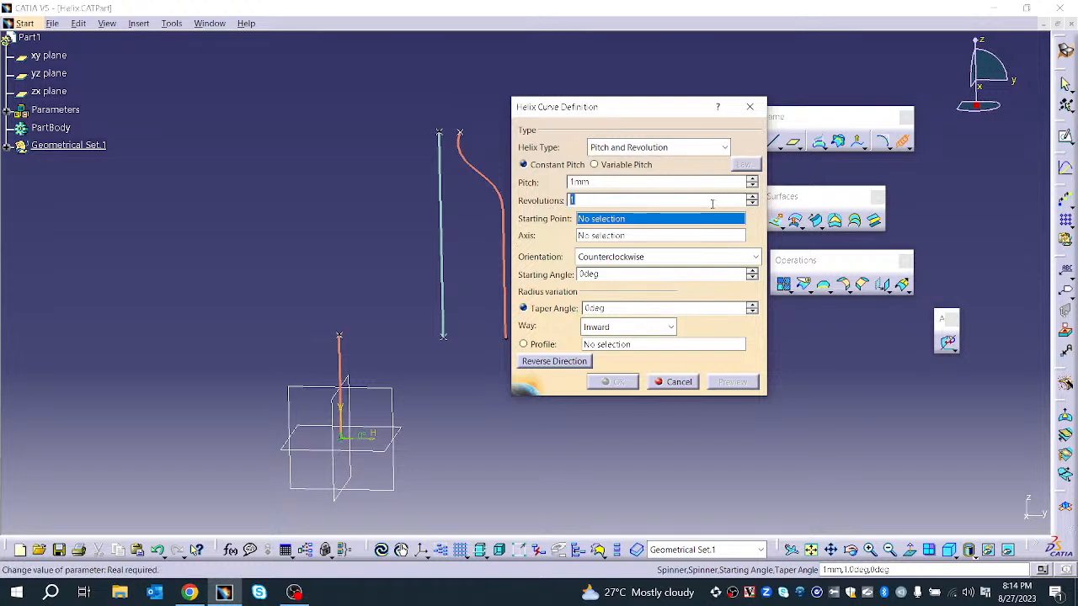
{"action": "left_click", "coordinate": [600, 328]}
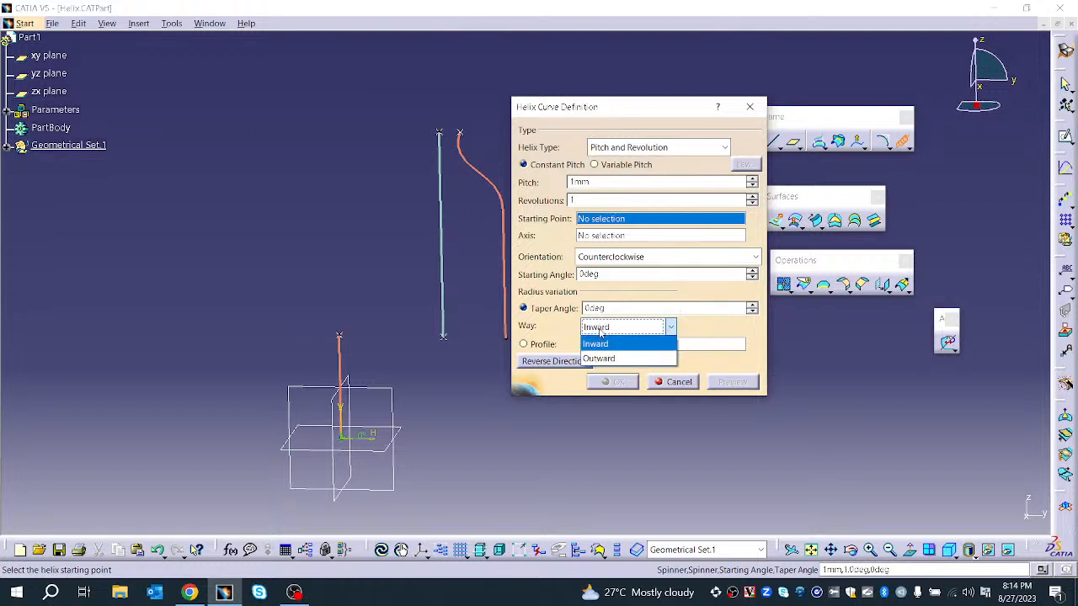
{"action": "left_click", "coordinate": [603, 343]}
{"action": "middle_click_drag", "start_coordinate": [391, 371], "coordinate": [207, 391]}
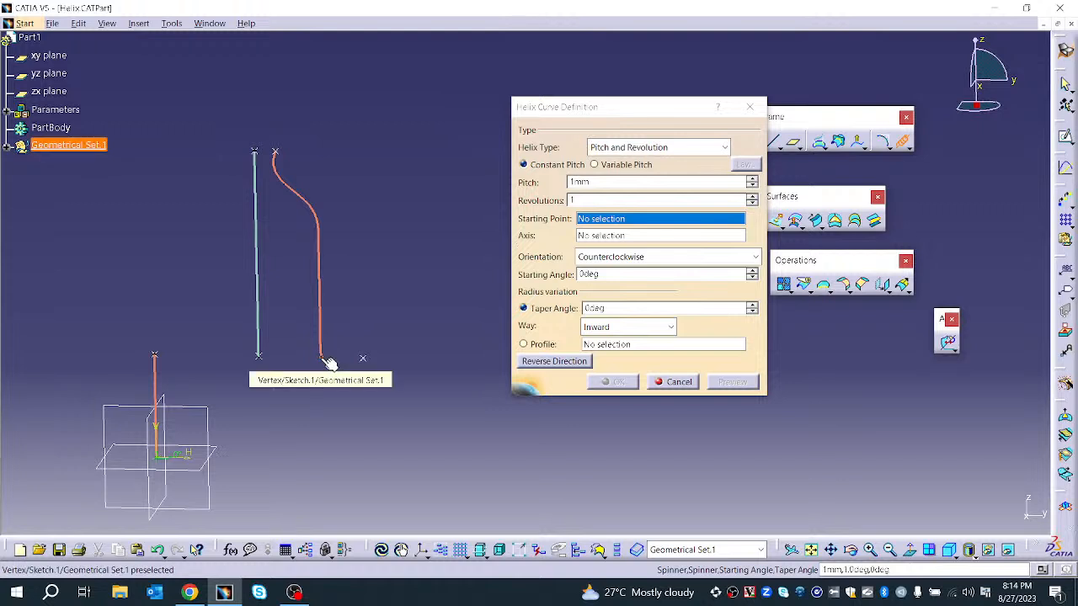
{"action": "left_click", "coordinate": [324, 360]}
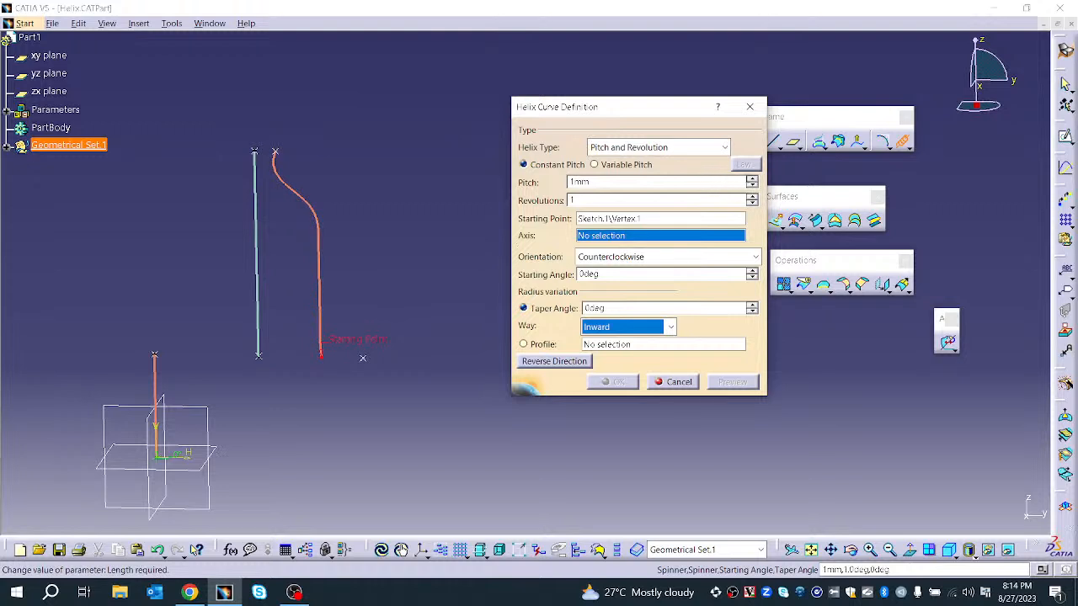
- Set the helix's pitch to 4 mm and its revolutions to 4, and use Line.2 as its axis
{"action": "left_click", "coordinate": [754, 180]}
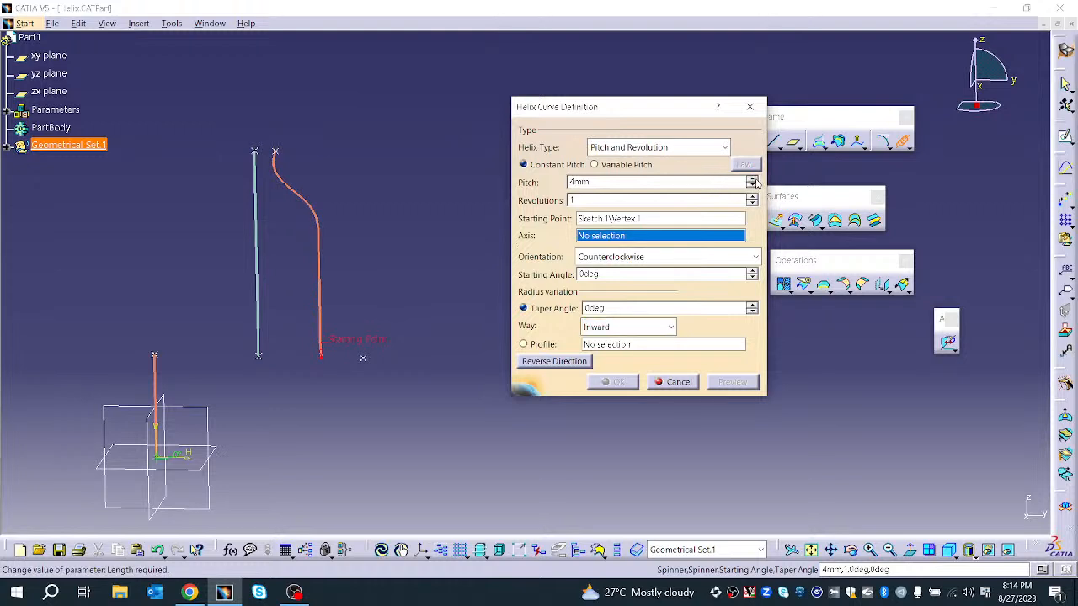
{"action": "left_click", "coordinate": [752, 197]}
{"action": "double_click", "coordinate": [753, 204]}
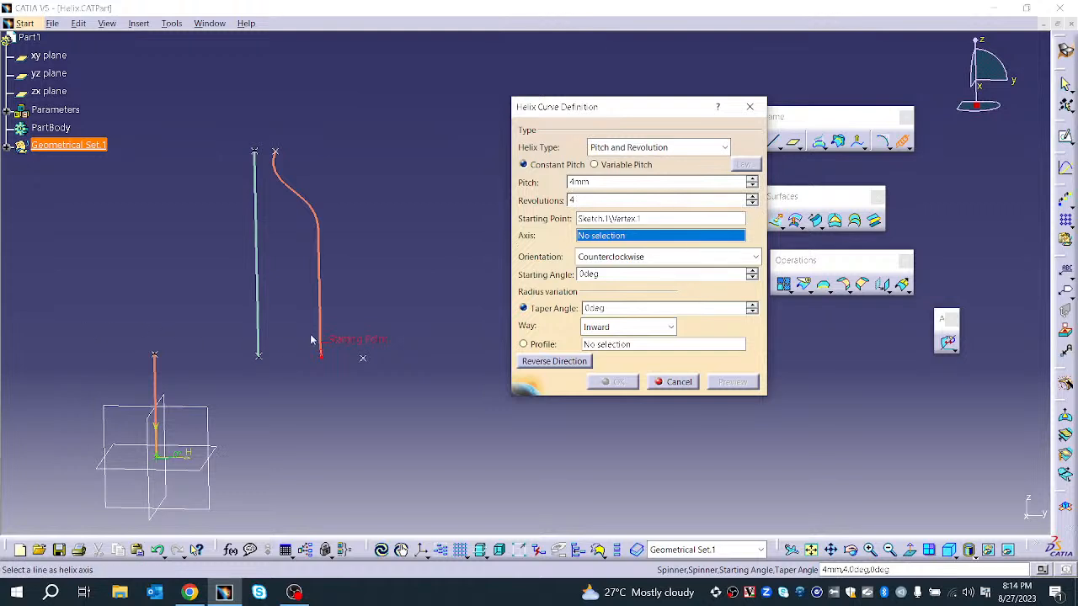
{"action": "left_click", "coordinate": [261, 264]}
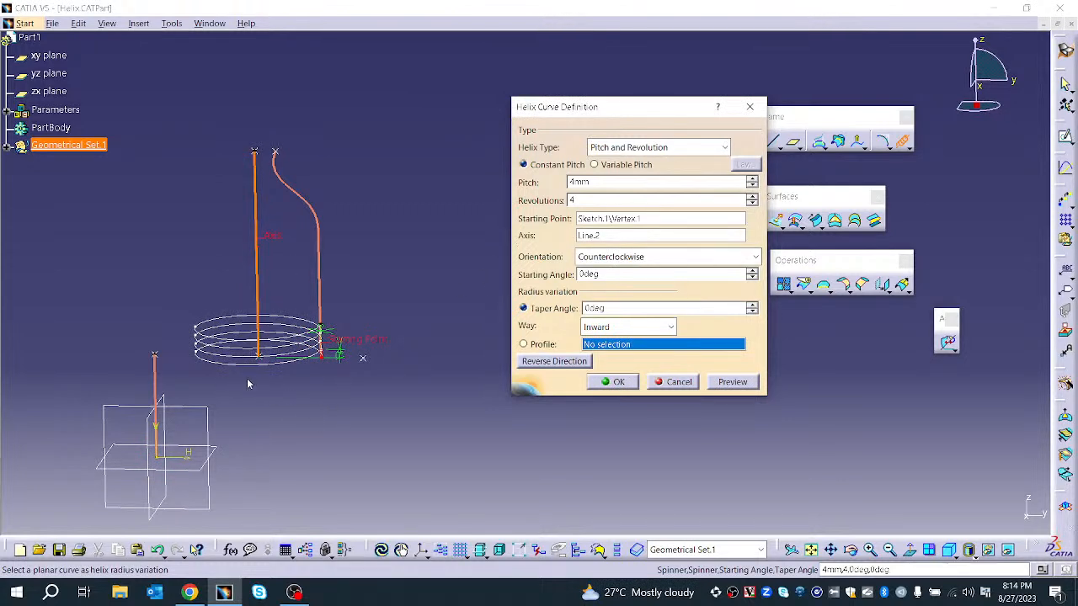
- Increase the helix's pitch to 6 mm and its revolutions to 18
{"action": "middle_click_drag", "start_coordinate": [316, 405], "coordinate": [727, 286], "text": "ctrl"}
{"action": "middle_click_drag", "start_coordinate": [383, 464], "coordinate": [178, 533]}
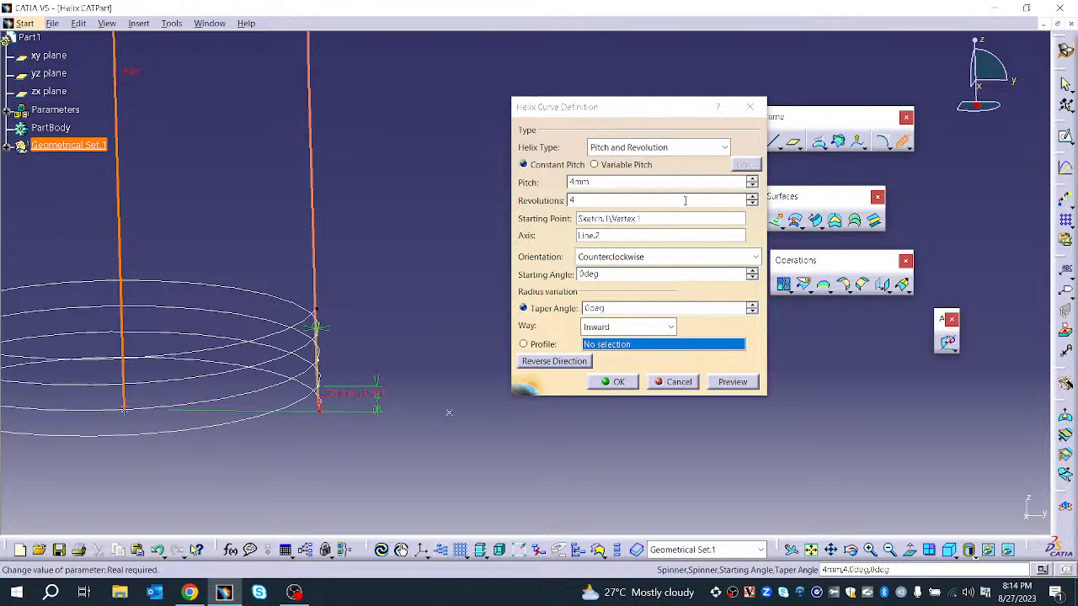
{"action": "left_click", "coordinate": [752, 179]}
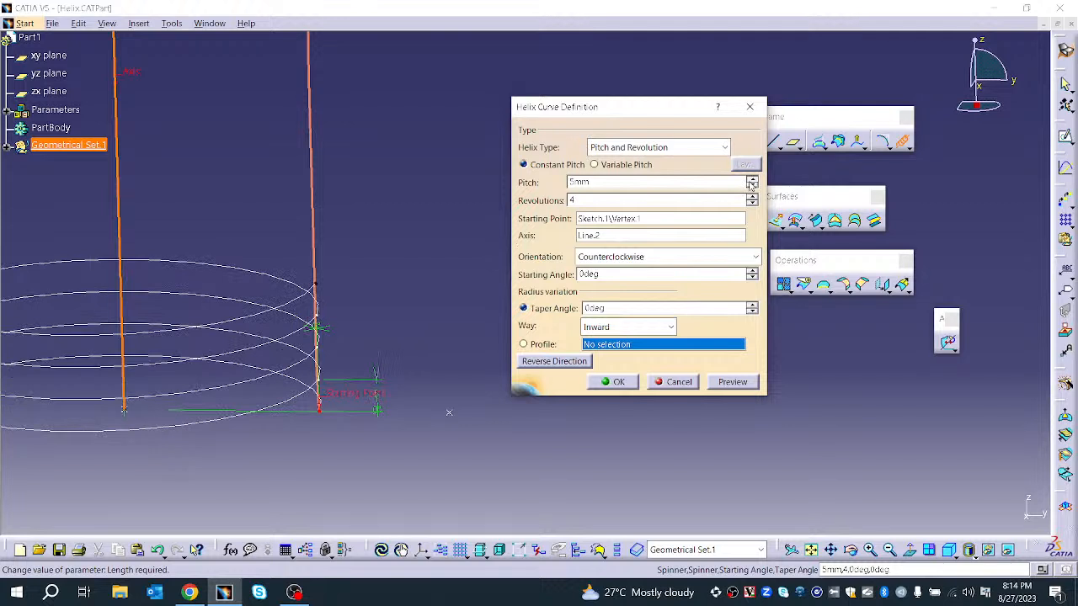
{"action": "left_click", "coordinate": [751, 179]}
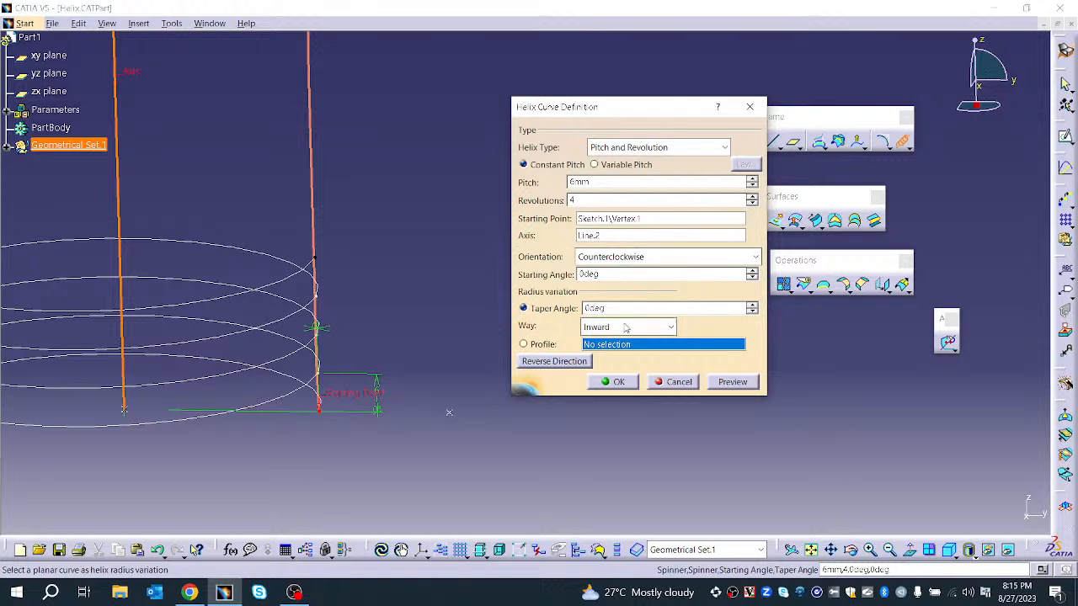
{"action": "middle_click_drag", "start_coordinate": [294, 393], "coordinate": [371, 408]}
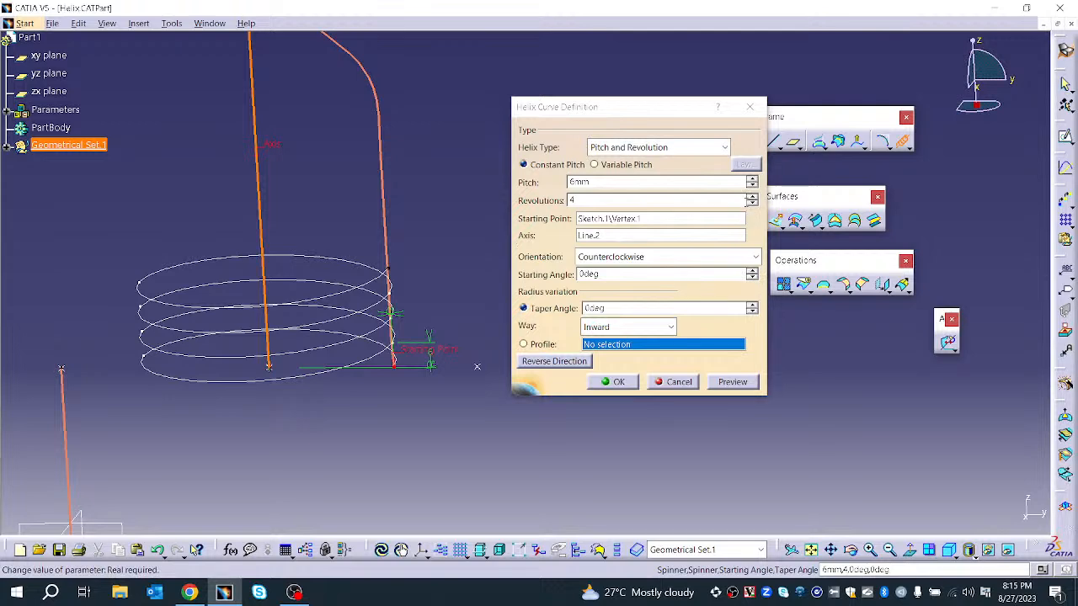
{"action": "left_click", "coordinate": [752, 196]}
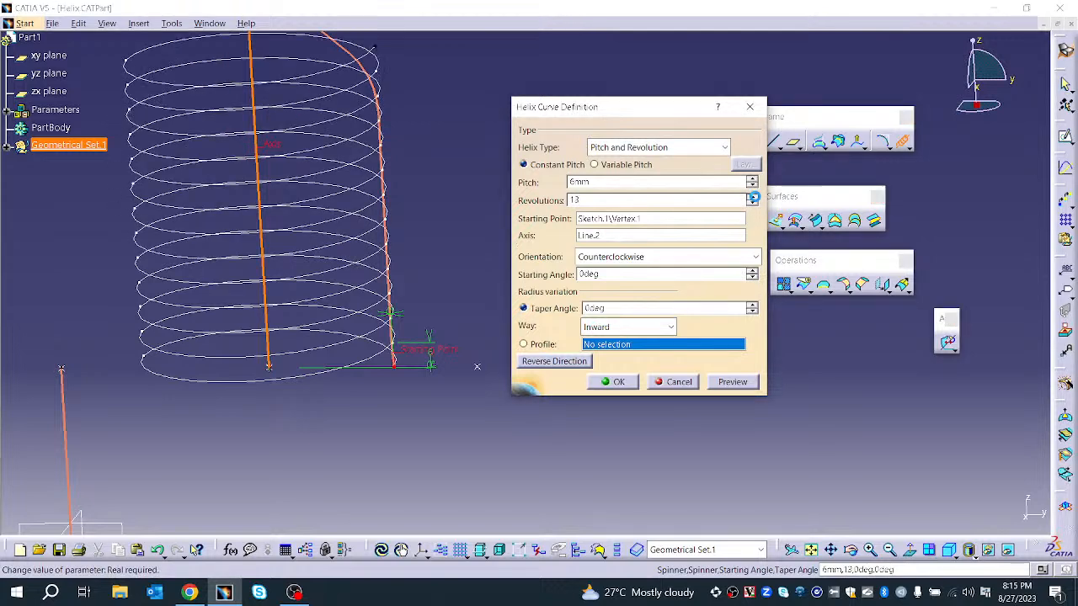
{"action": "middle_click_drag", "start_coordinate": [376, 343], "coordinate": [490, 444]}
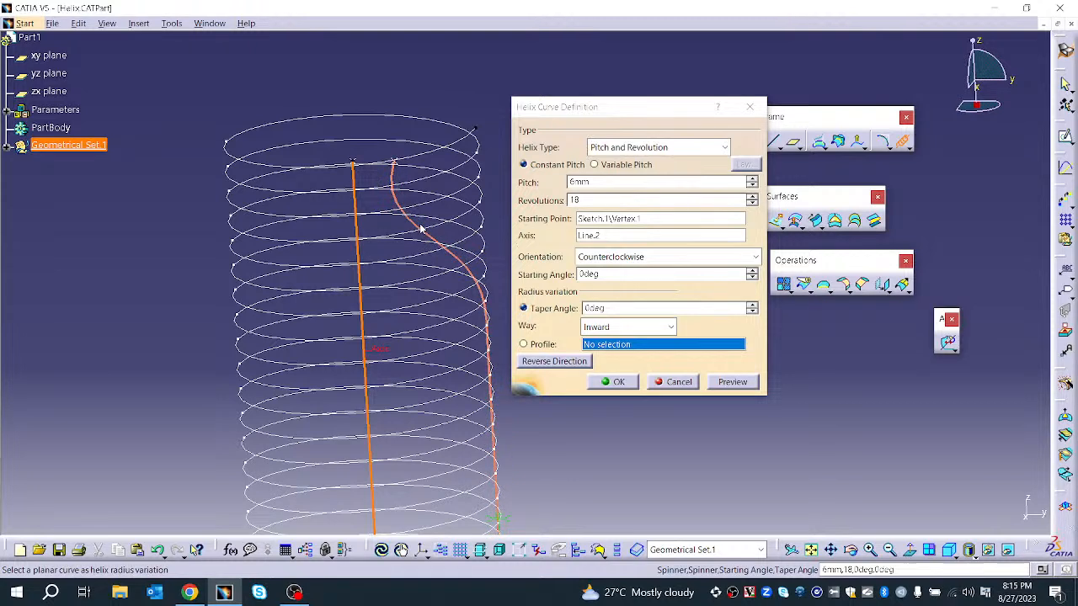
- Control the helix's radius variation with Sketch.1 as the profile and preview the result
{"action": "left_click", "coordinate": [622, 344]}
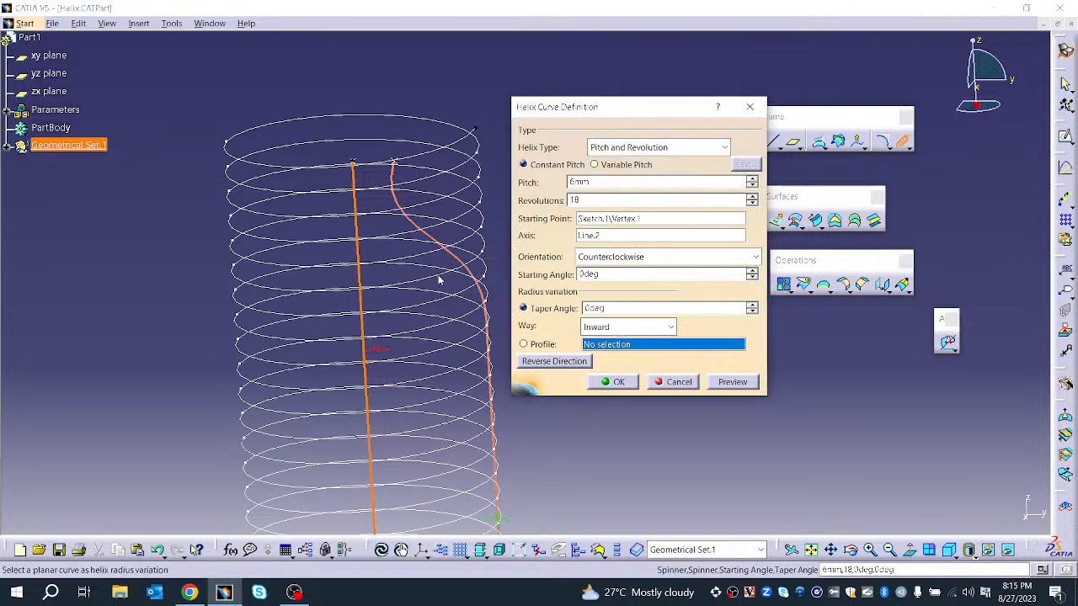
{"action": "left_click", "coordinate": [426, 234]}
{"action": "mouse_move", "coordinate": [429, 378]}
{"action": "middle_mouse_down"}
{"action": "mouse_move", "coordinate": [430, 400]}
{"action": "mouse_move", "coordinate": [374, 360]}
{"action": "middle_mouse_up"}
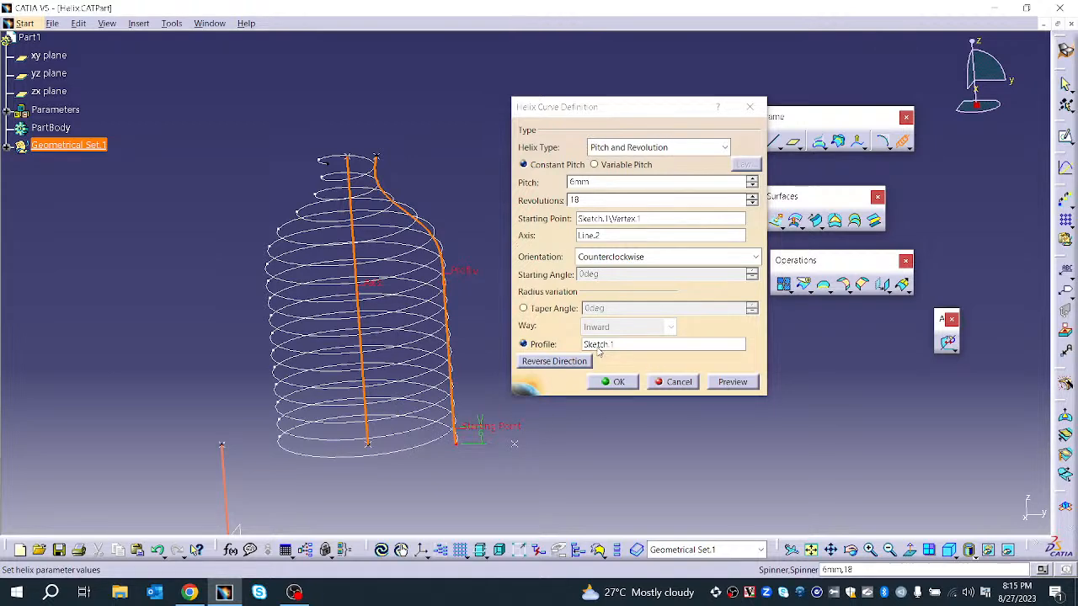
{"action": "left_click", "coordinate": [730, 383]}
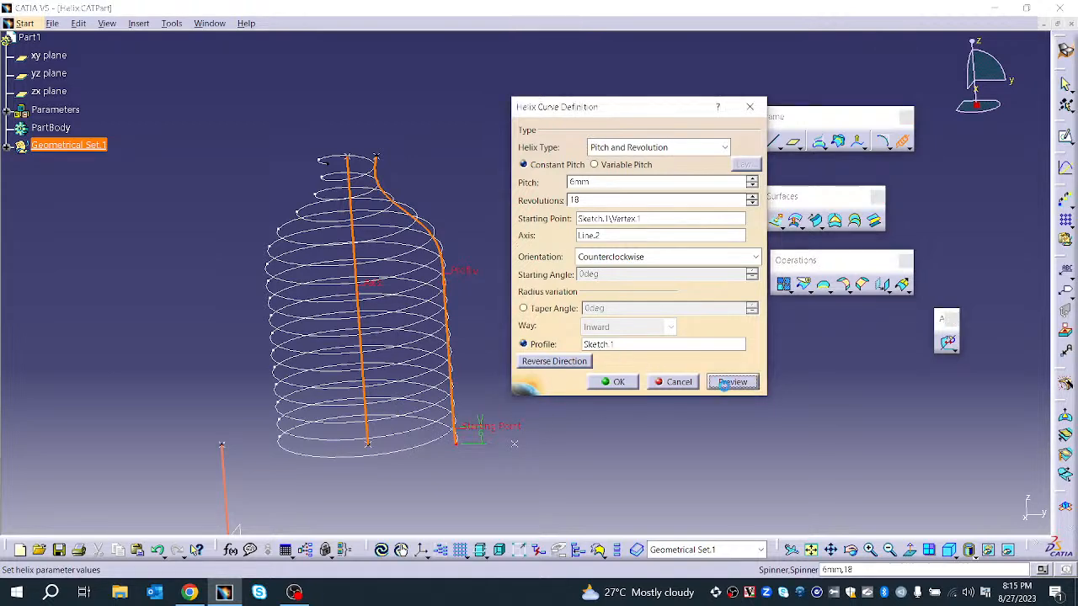
- Try the reversed helix direction, switch it back to the original direction and create the helix
{"action": "left_click", "coordinate": [569, 363]}
{"action": "left_click", "coordinate": [597, 337]}
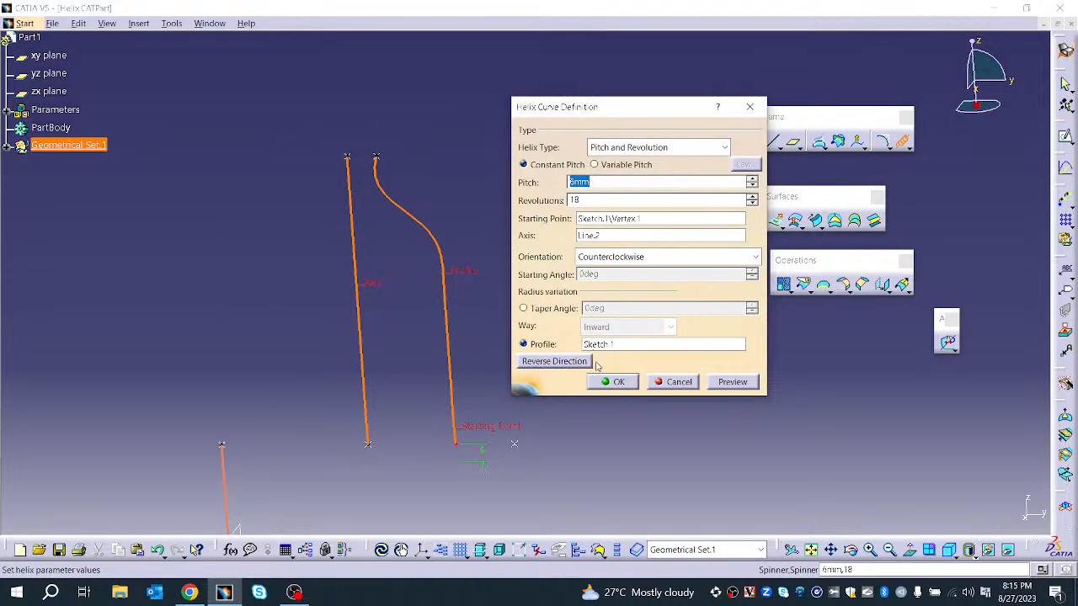
{"action": "left_click", "coordinate": [583, 365]}
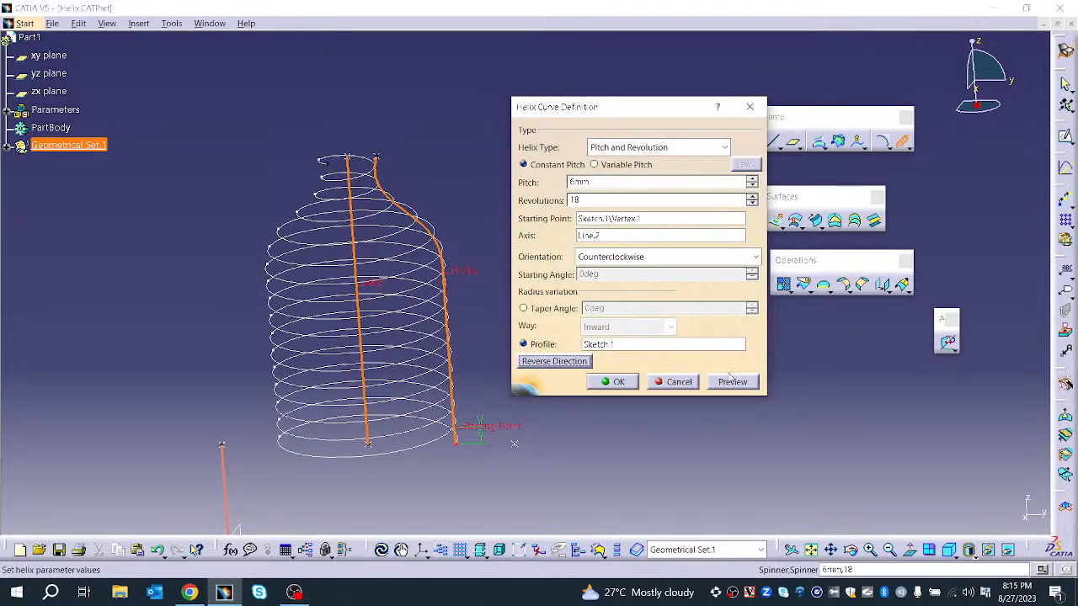
{"action": "left_click", "coordinate": [624, 384]}
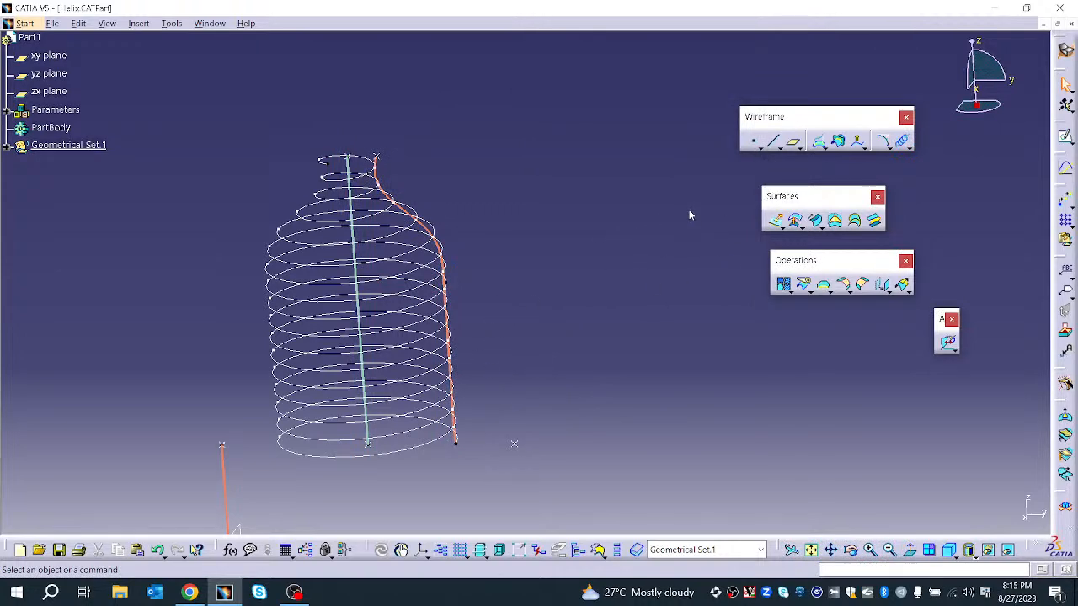
- Expand Geometrical Set.1 in the specification tree and examine its elements and the helix
{"action": "scroll", "coordinate": [327, 347], "scroll_direction": "down", "scroll_amount": 3}
{"action": "middle_click_drag", "start_coordinate": [256, 487], "coordinate": [421, 441]}
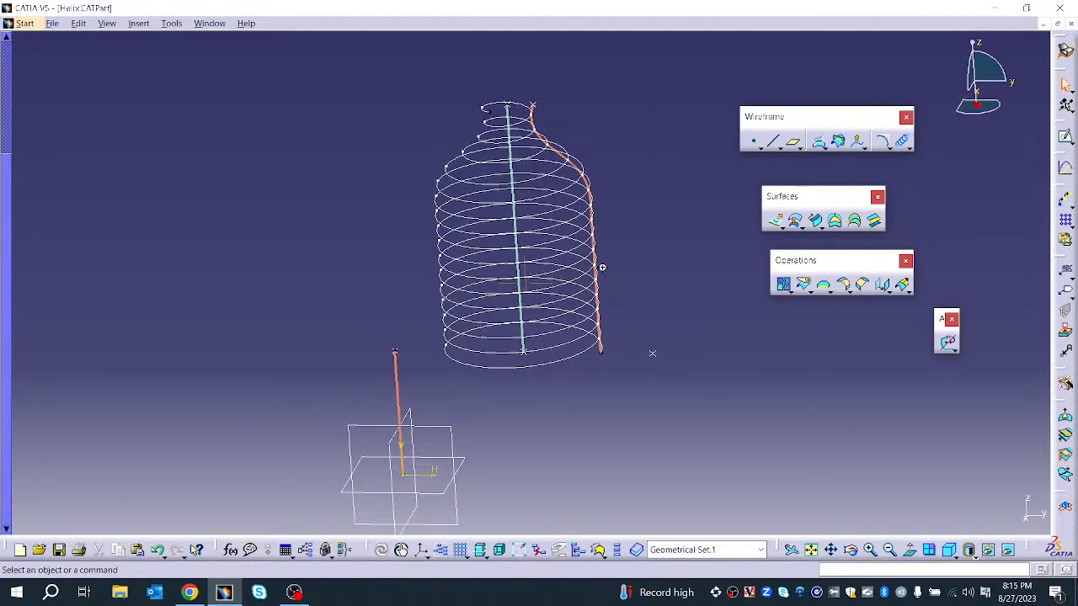
{"action": "middle_click_drag", "start_coordinate": [600, 268], "coordinate": [606, 335], "text": "ctrl"}
{"action": "scroll", "coordinate": [81, 285], "scroll_direction": "up", "scroll_amount": 5}
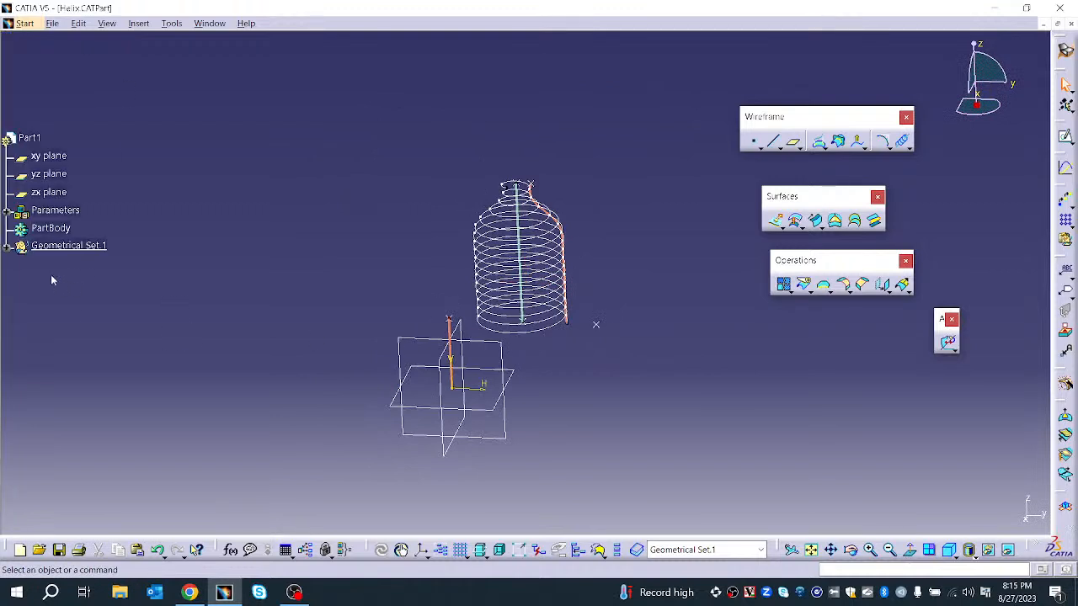
{"action": "left_click", "coordinate": [7, 246]}
{"action": "scroll", "coordinate": [70, 378], "scroll_direction": "down", "scroll_amount": 4}
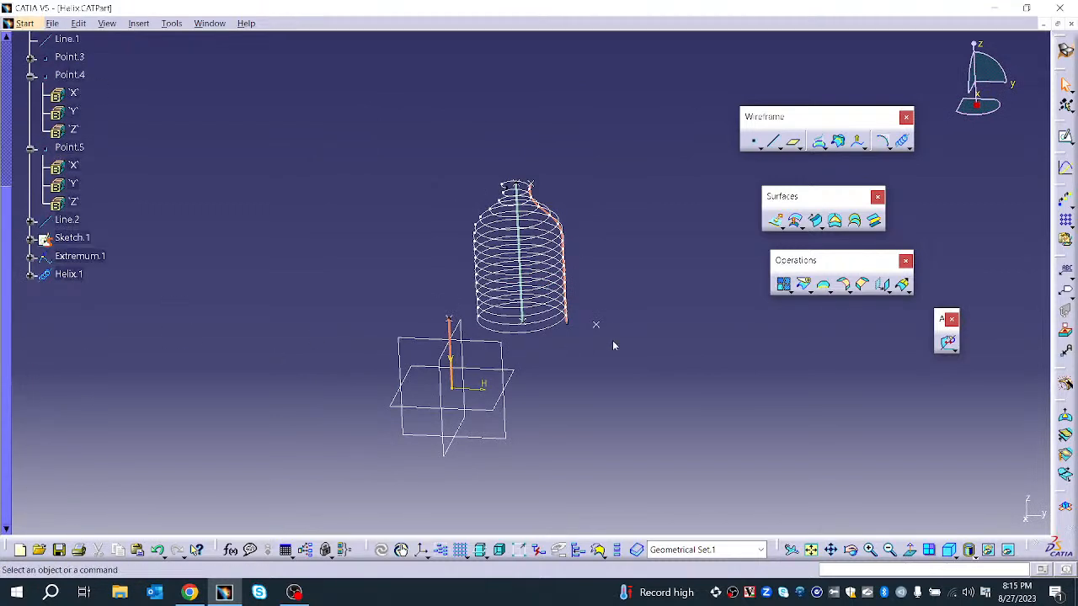
- Start another helix with the way set to Outward, Point.3 as the starting point and Line.1 as the axis
{"action": "left_click", "coordinate": [900, 143]}
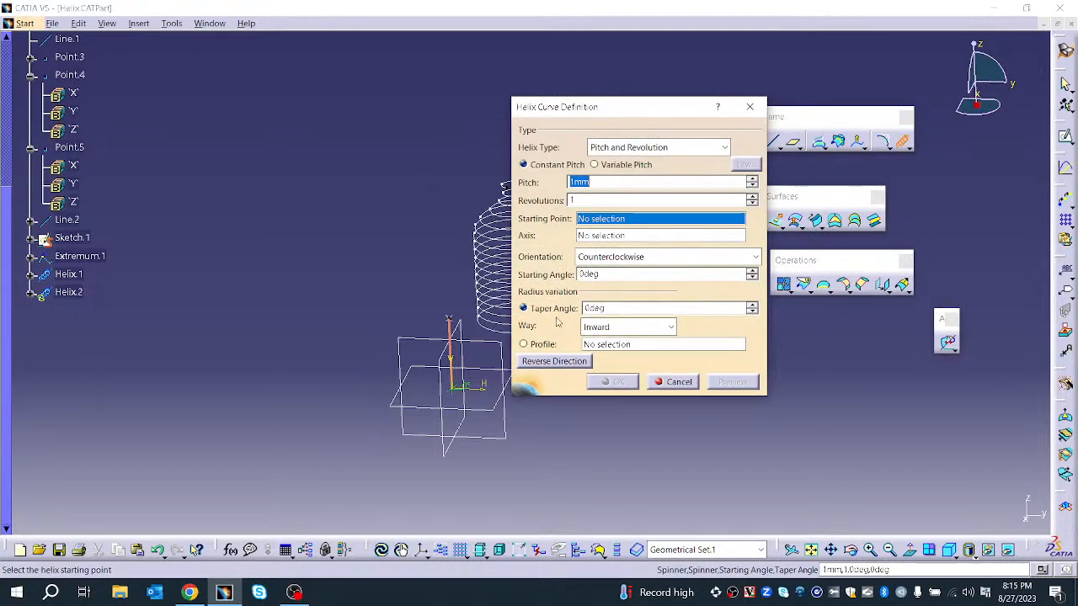
{"action": "left_click", "coordinate": [610, 336]}
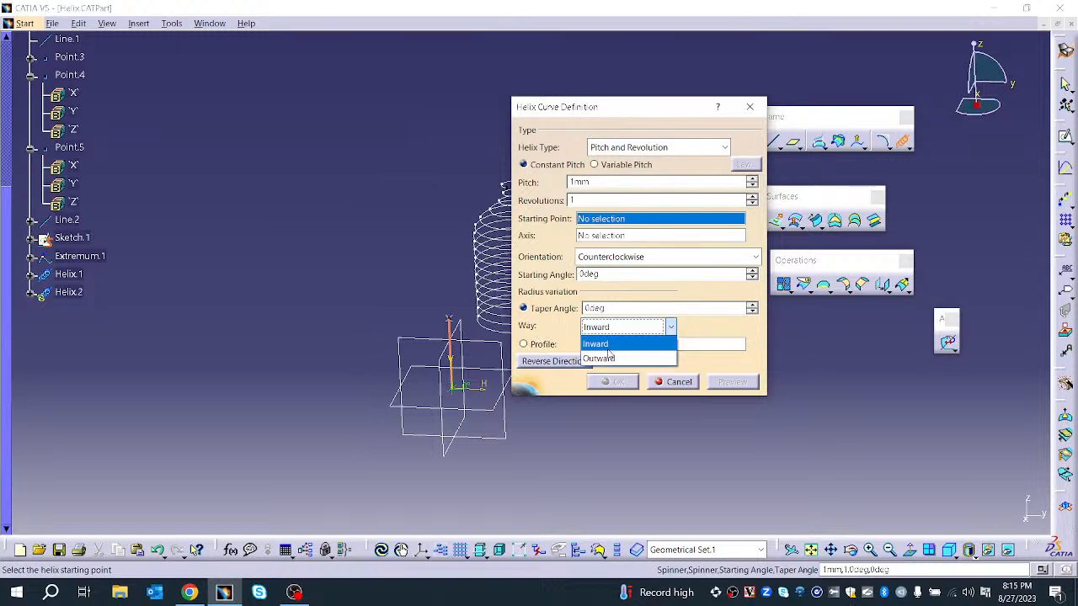
{"action": "left_click", "coordinate": [612, 357]}
{"action": "middle_click_drag", "start_coordinate": [454, 409], "coordinate": [215, 221]}
{"action": "left_click", "coordinate": [494, 242]}
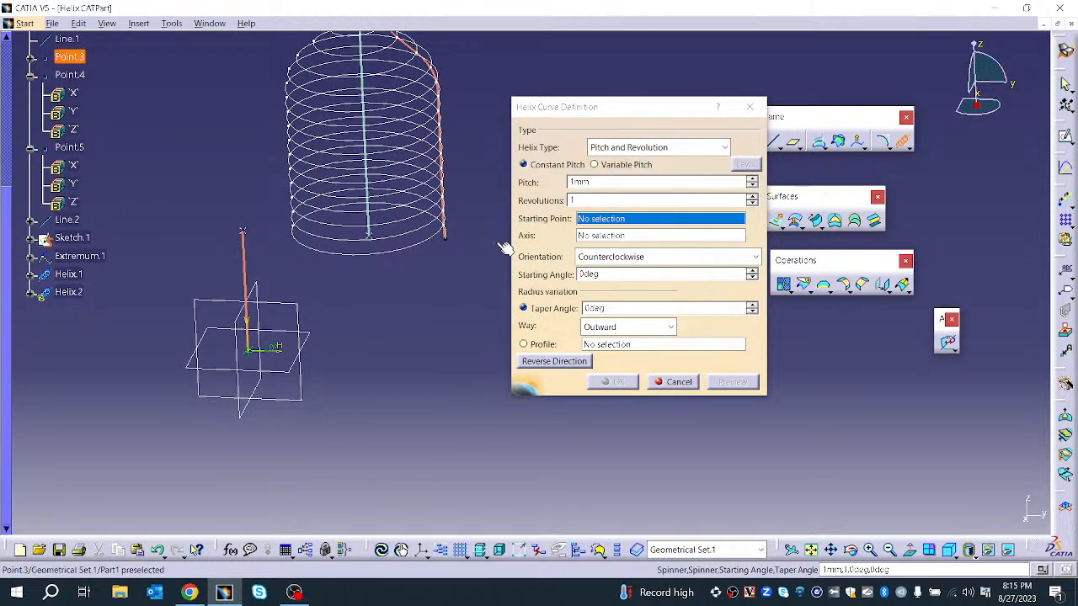
{"action": "left_click", "coordinate": [248, 283]}
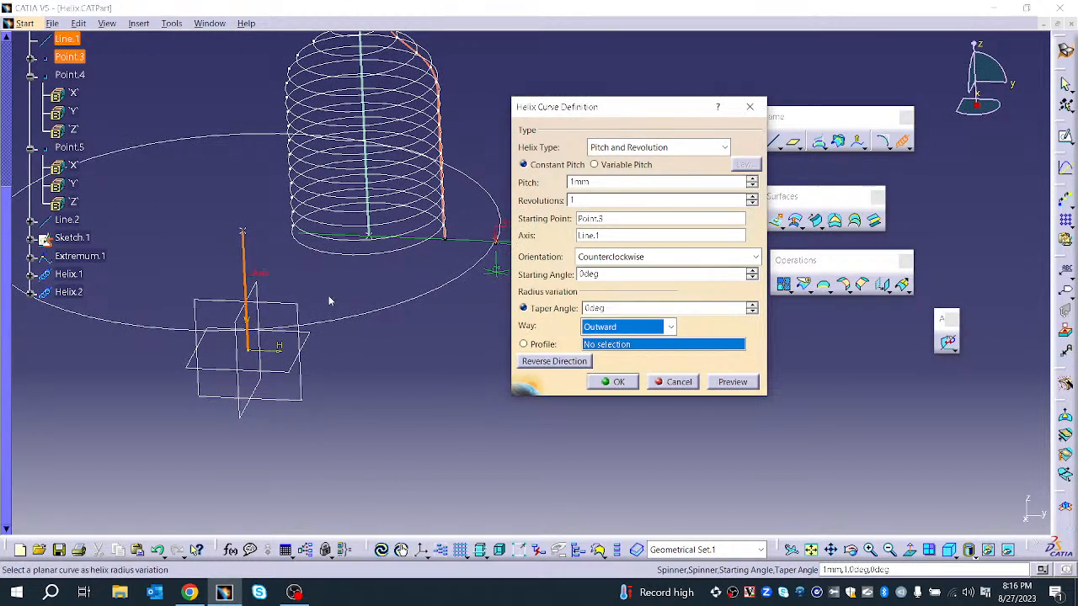
- Set the new helix's pitch to 20 mm and its revolutions to 12, keeping the way Outward
{"action": "left_click", "coordinate": [751, 179]}
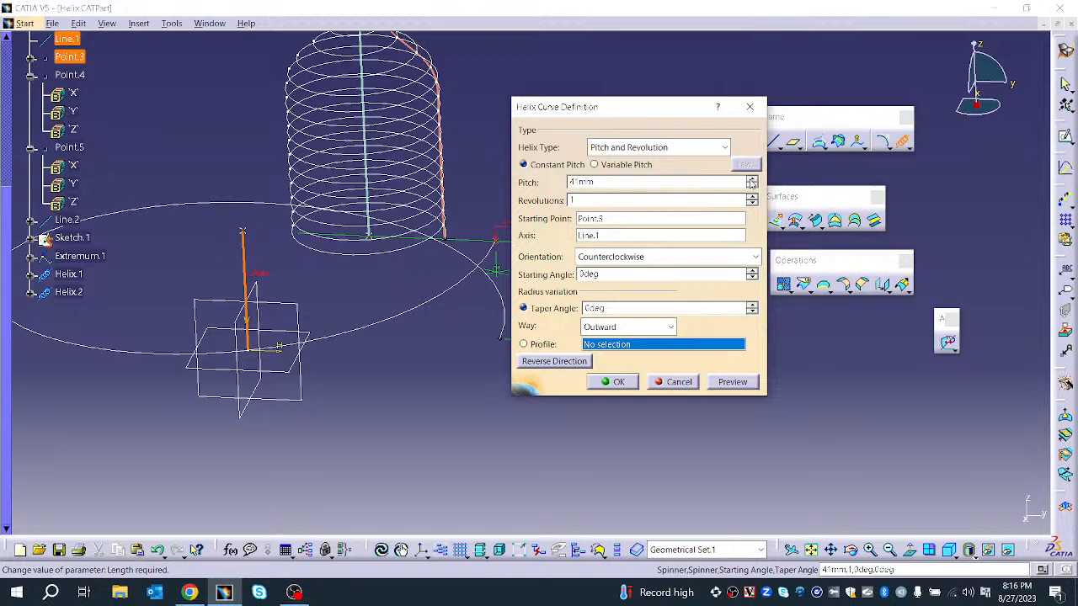
{"action": "left_click", "coordinate": [753, 184]}
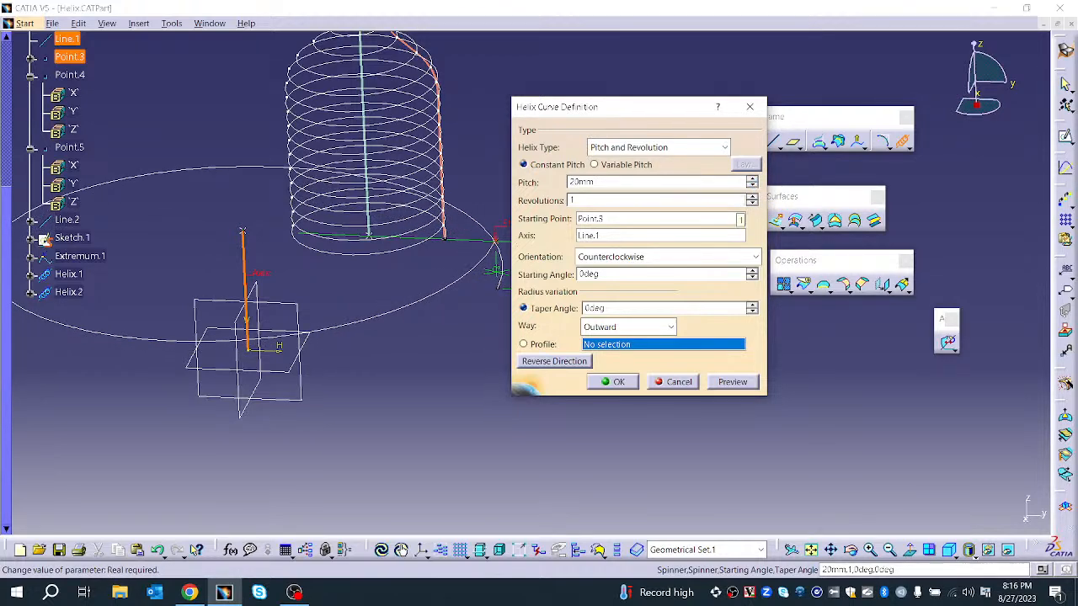
{"action": "left_click", "coordinate": [752, 197]}
{"action": "left_click", "coordinate": [752, 196]}
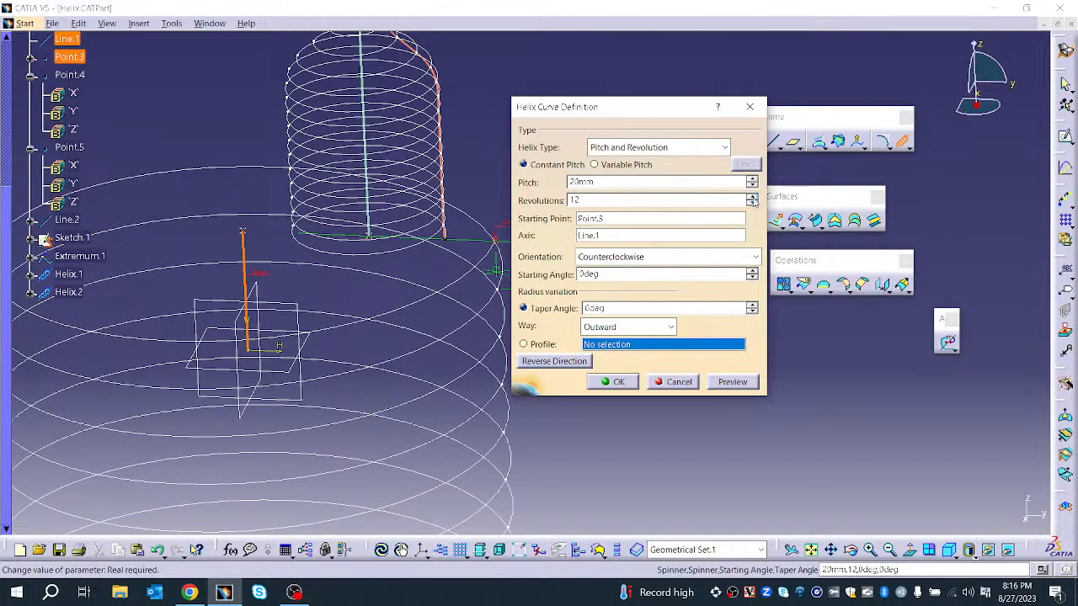
{"action": "middle_click_drag", "start_coordinate": [380, 323], "coordinate": [419, 311]}
{"action": "middle_click_drag", "start_coordinate": [382, 367], "coordinate": [376, 202]}
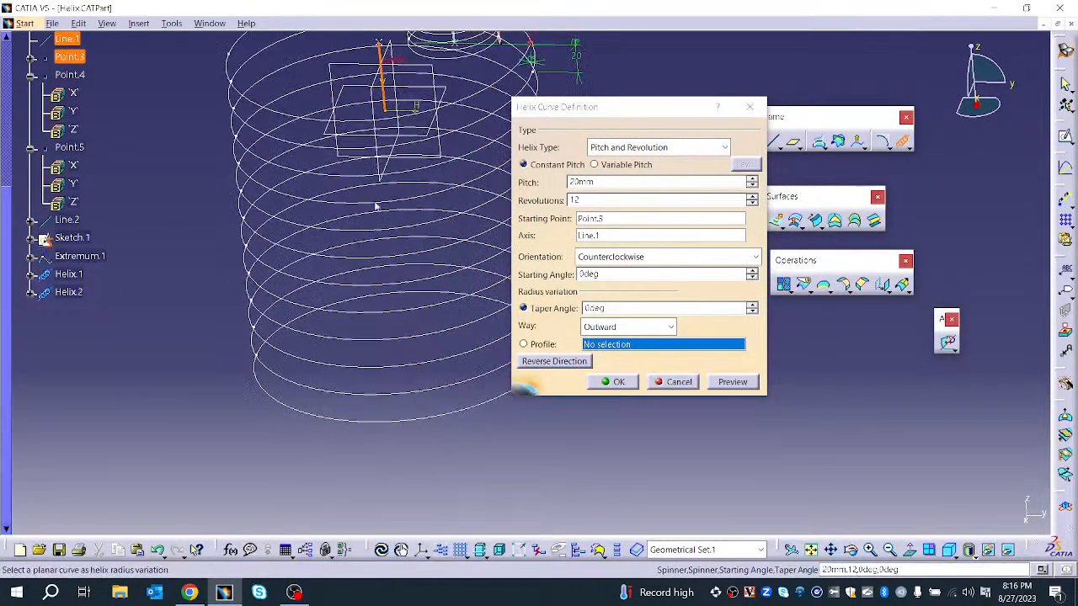
{"action": "middle_click_drag", "start_coordinate": [388, 320], "coordinate": [321, 392]}
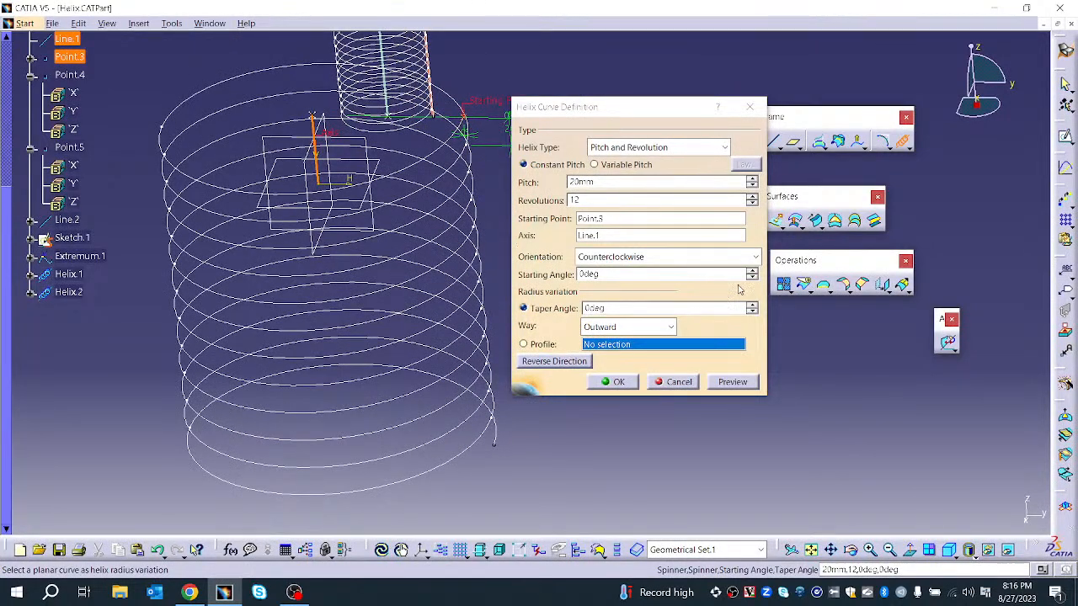
{"action": "left_click", "coordinate": [653, 326]}
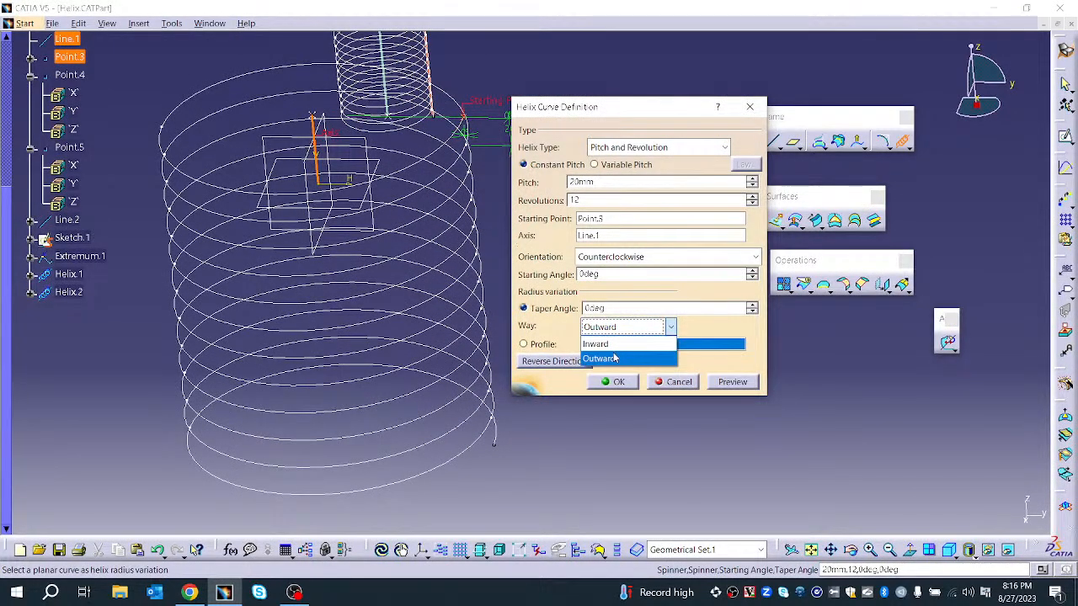
{"action": "left_click", "coordinate": [616, 359]}
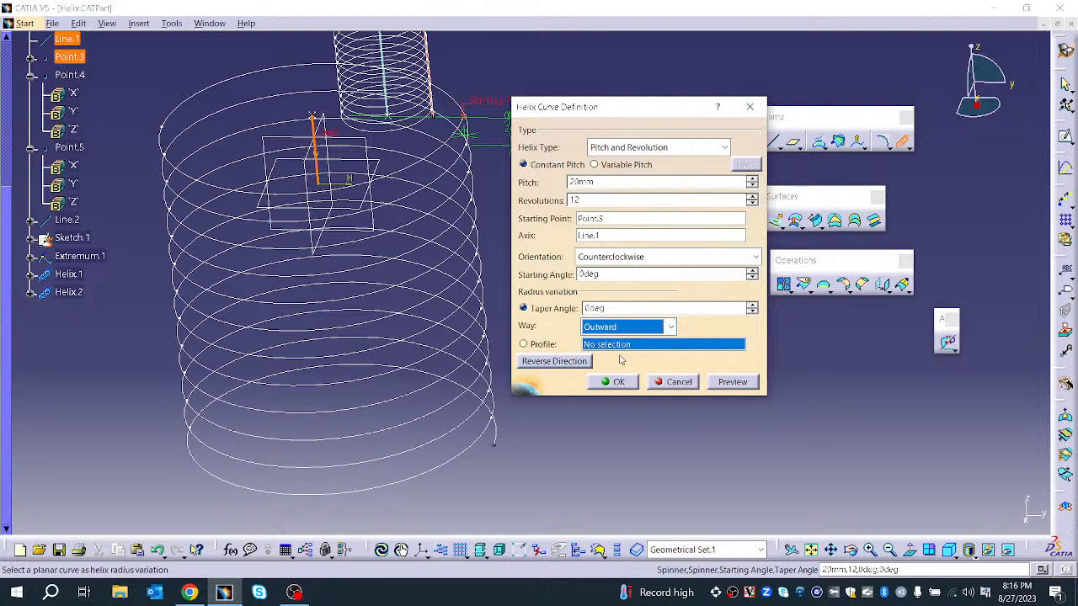
- Preview the helix and increase its outward taper angle to 31 deg
{"action": "left_click", "coordinate": [722, 384]}
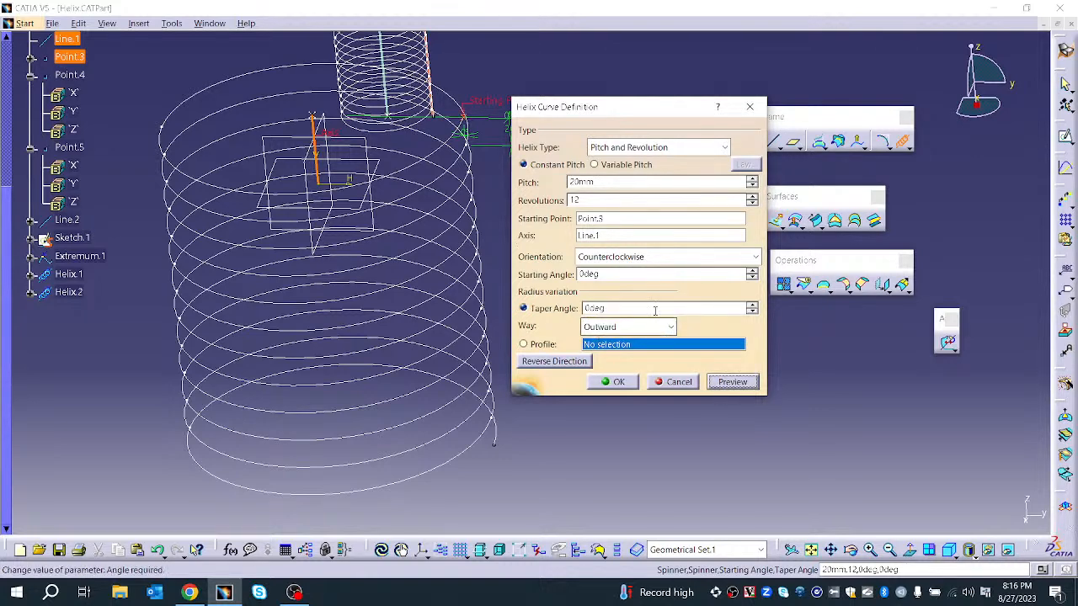
{"action": "left_click", "coordinate": [751, 306]}
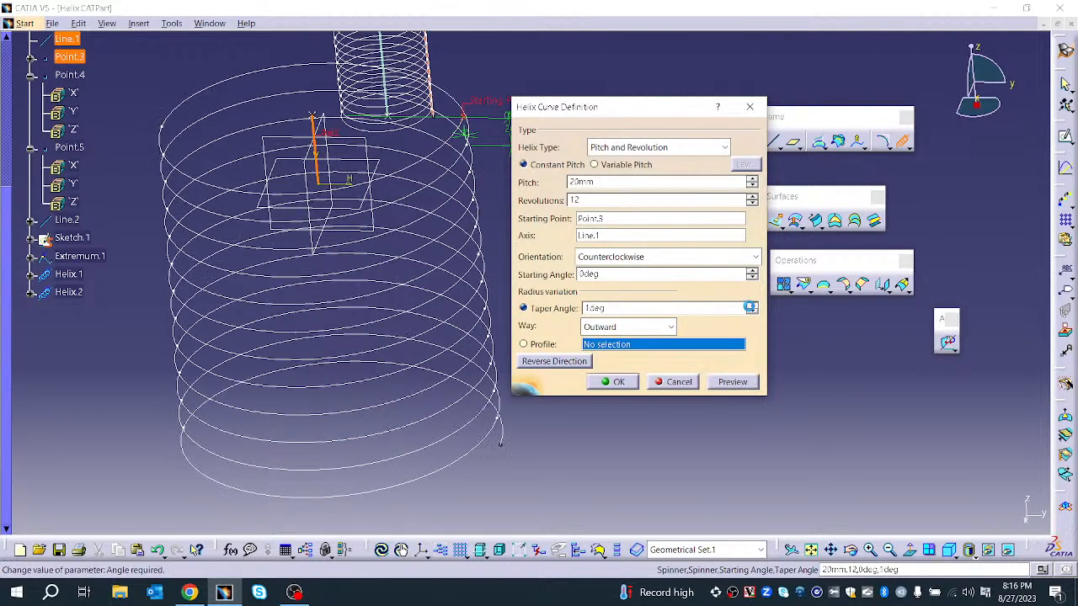
{"action": "left_click", "coordinate": [751, 308]}
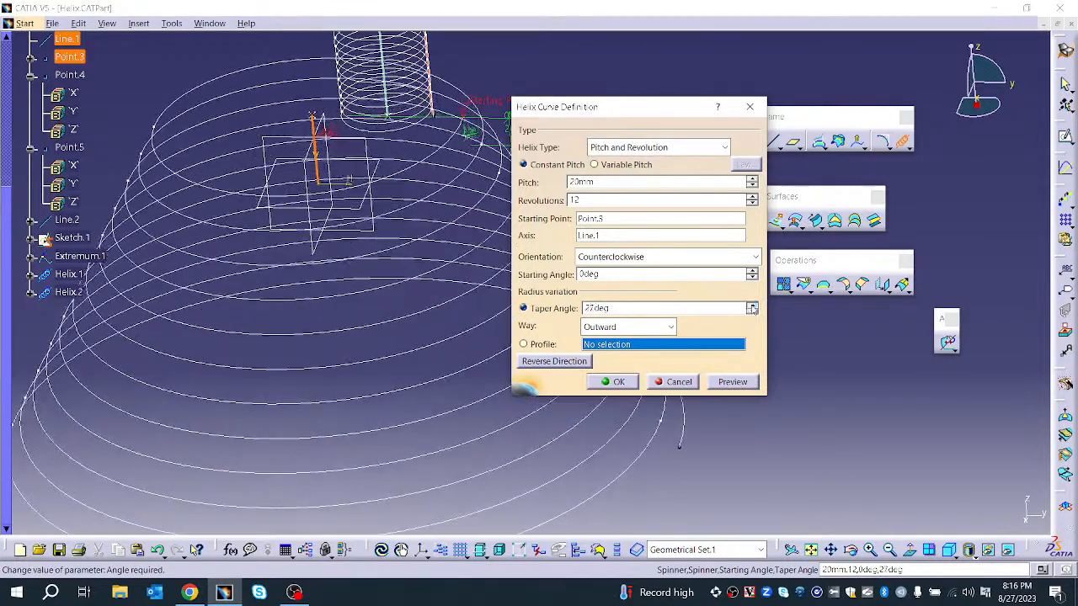
{"action": "mouse_move", "coordinate": [218, 400]}
{"action": "middle_mouse_down"}
{"action": "mouse_move", "coordinate": [206, 448]}
{"action": "mouse_move", "coordinate": [211, 362]}
{"action": "middle_mouse_up"}
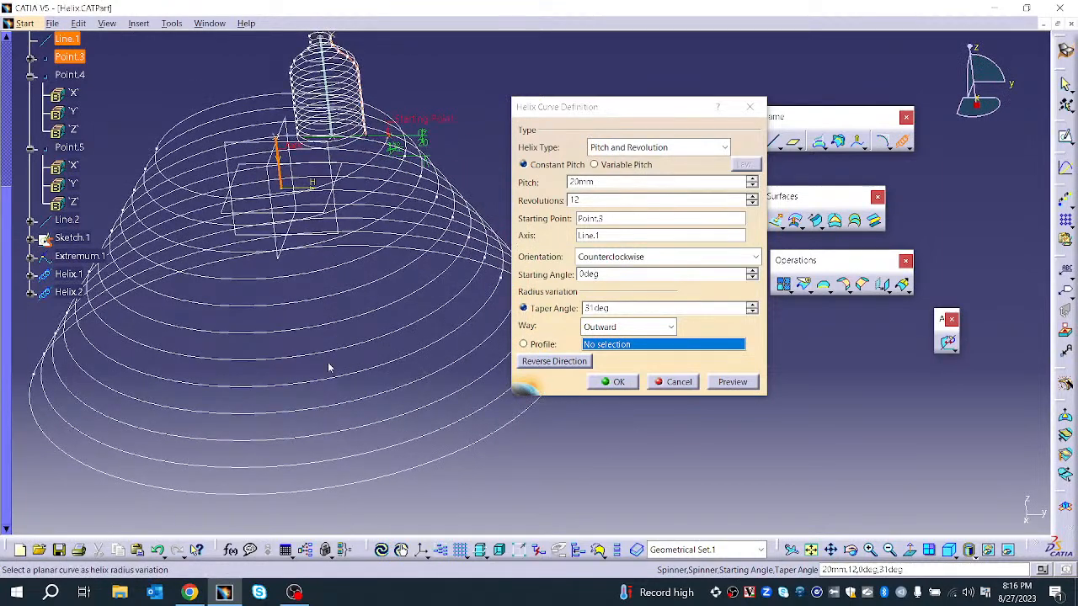
- Try the Inward way for the tapered helix and switch it back to Outward
{"action": "left_click", "coordinate": [606, 326]}
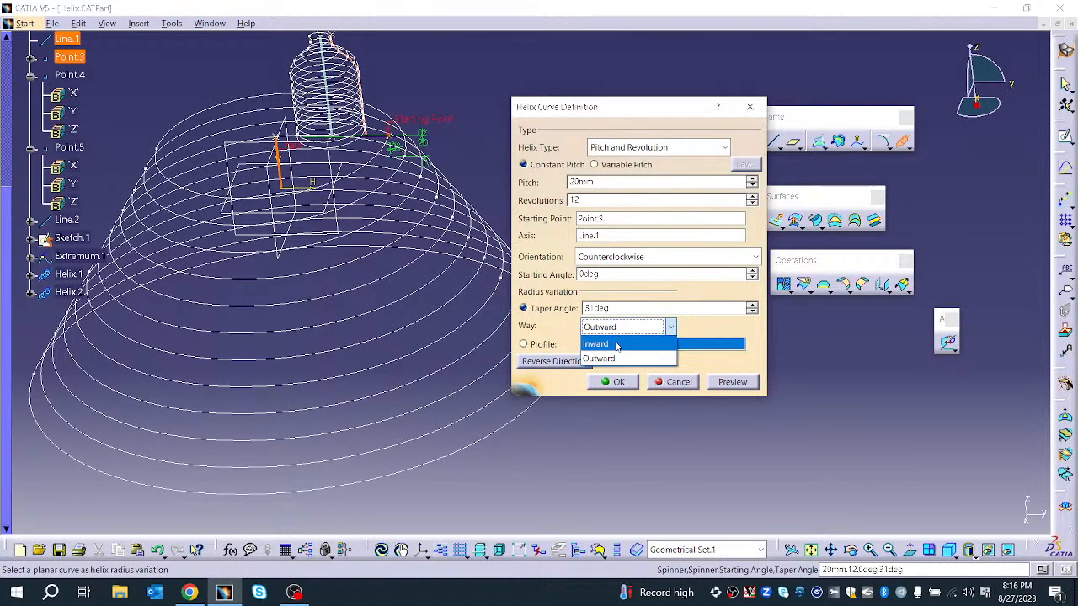
{"action": "left_click", "coordinate": [617, 346]}
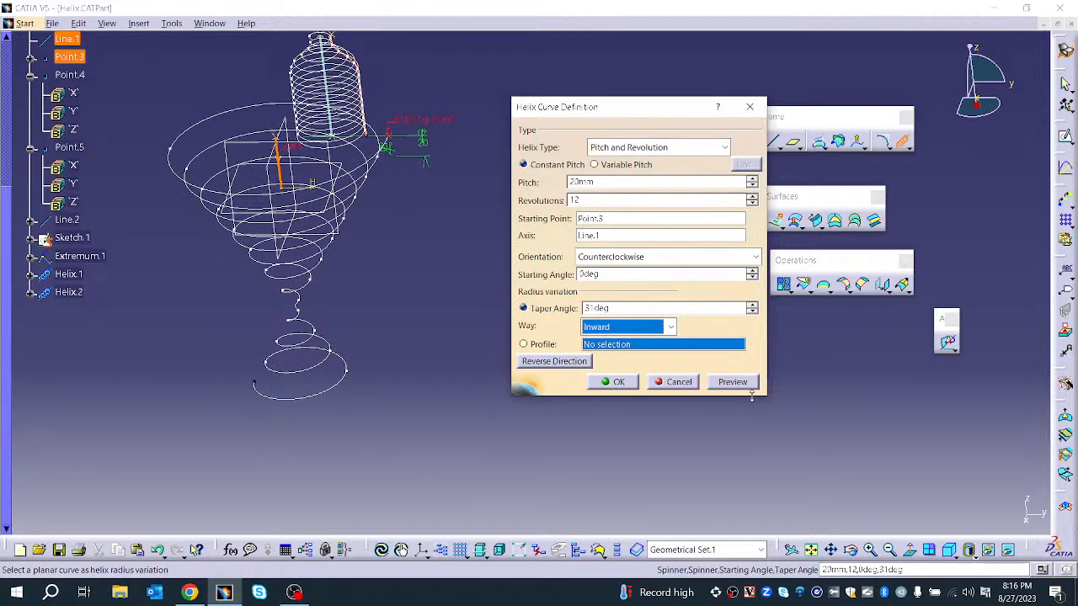
{"action": "left_click", "coordinate": [671, 327]}
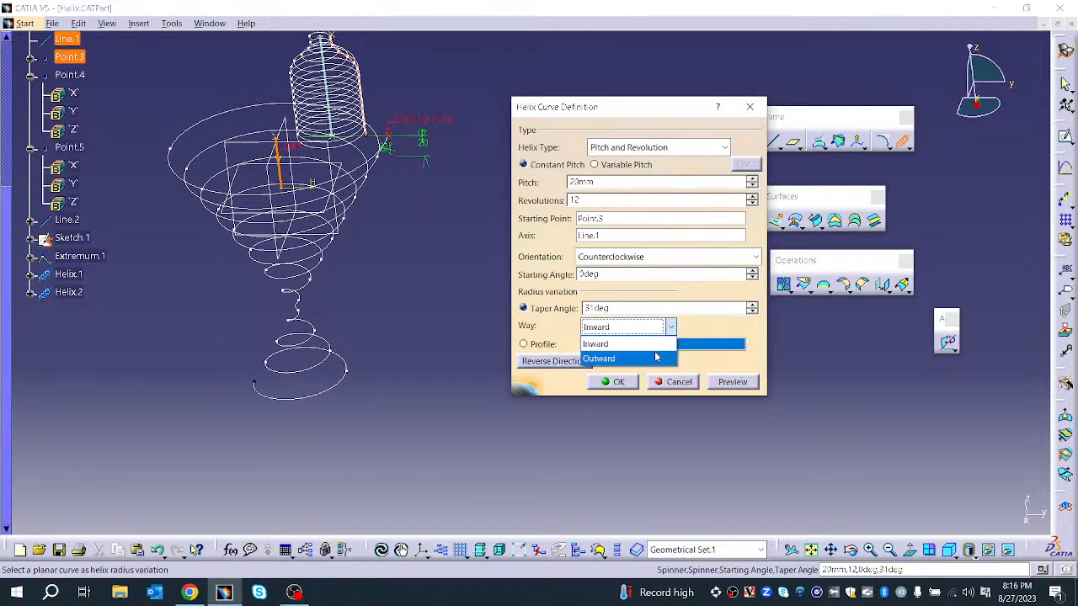
{"action": "left_click", "coordinate": [657, 359]}
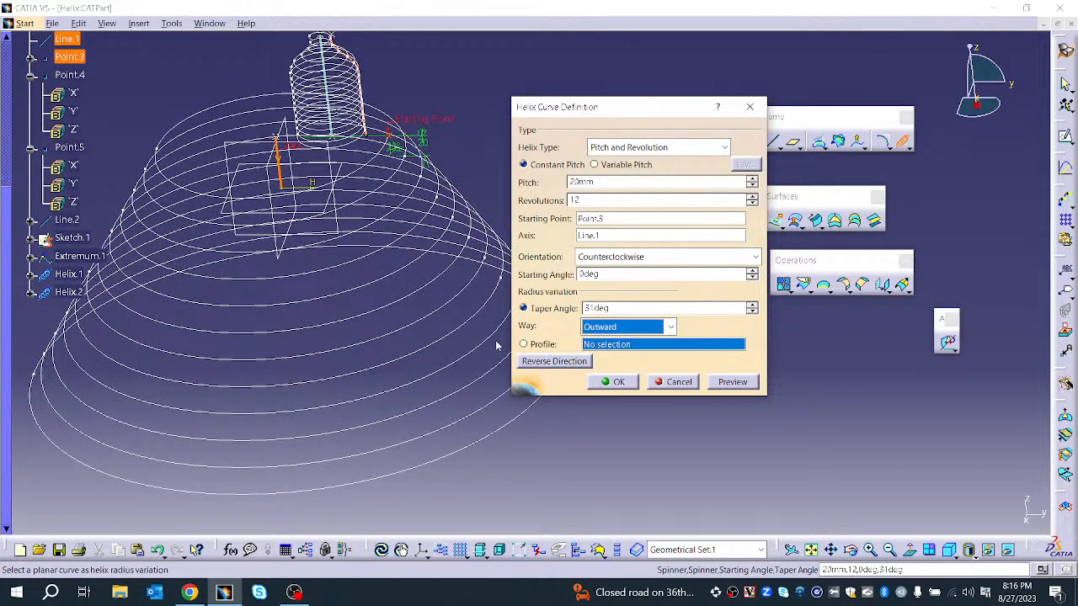
- Reduce the helix's taper angle to 24 deg and set its way to Inward
{"action": "left_click", "coordinate": [754, 312]}
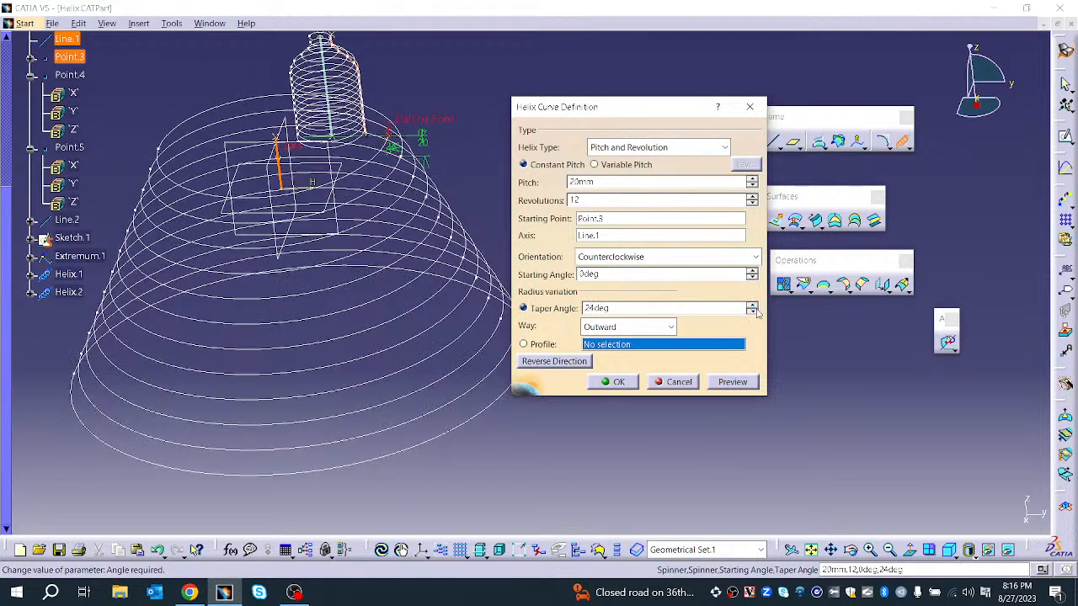
{"action": "left_click", "coordinate": [670, 327]}
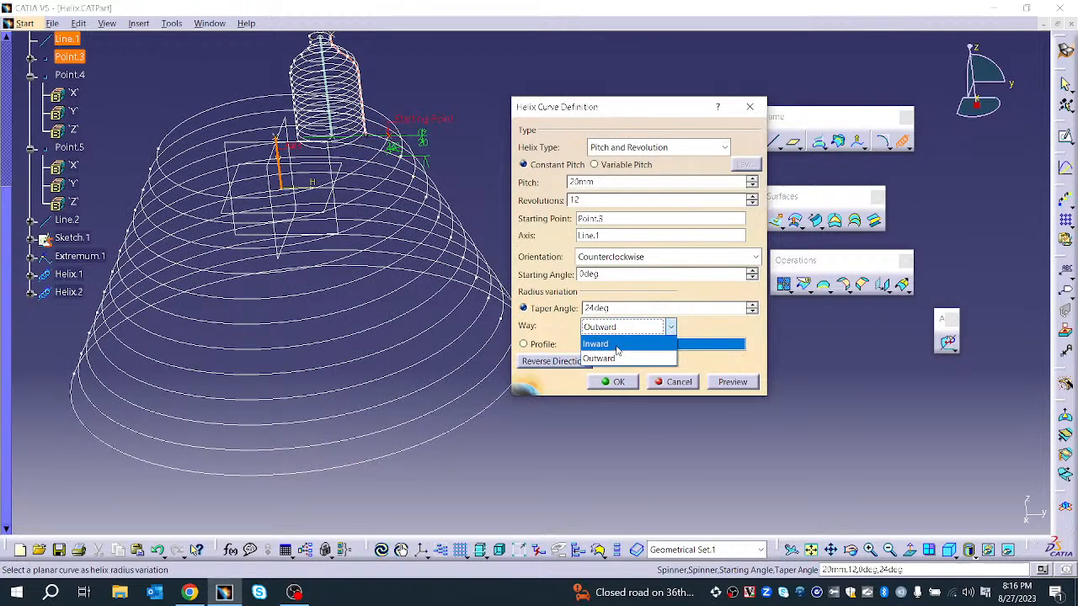
{"action": "left_click", "coordinate": [621, 354]}
{"action": "middle_click_drag", "start_coordinate": [338, 397], "coordinate": [309, 375]}
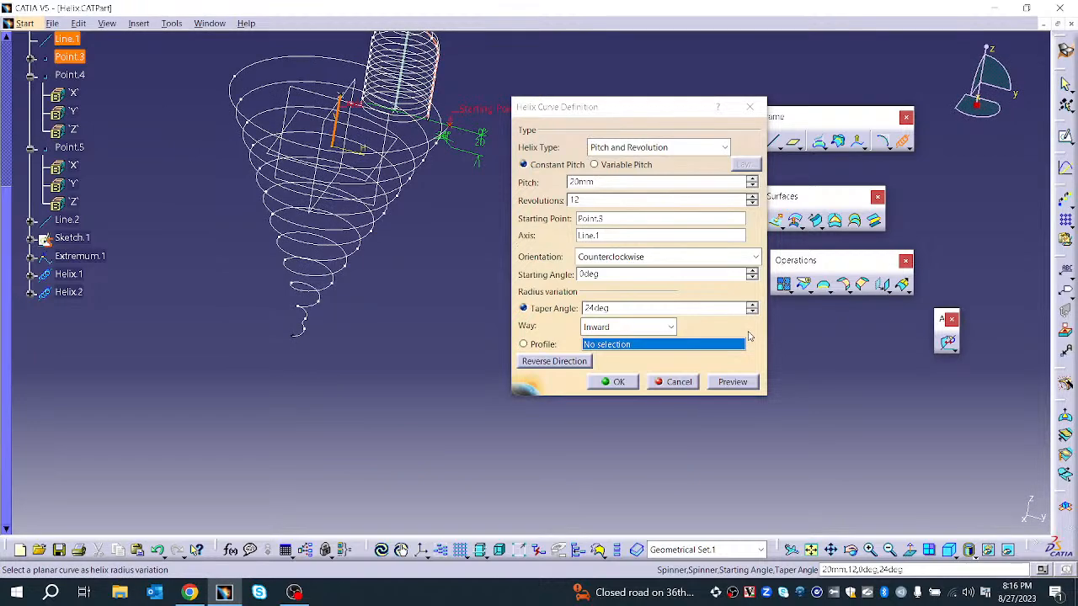
- Try a 90 deg taper angle on the inward helix and cancel the helix definition
{"action": "left_click", "coordinate": [753, 305]}
{"action": "left_click", "coordinate": [752, 305]}
{"action": "left_click", "coordinate": [752, 305]}
{"action": "left_click_drag", "start_coordinate": [752, 307], "coordinate": [753, 307]}
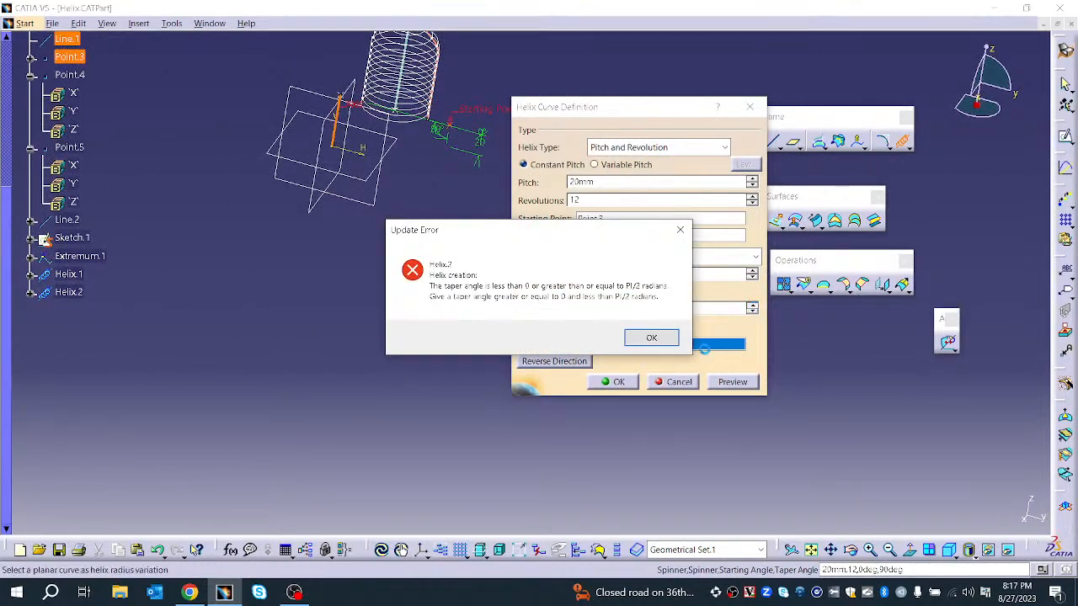
{"action": "left_click", "coordinate": [651, 337]}
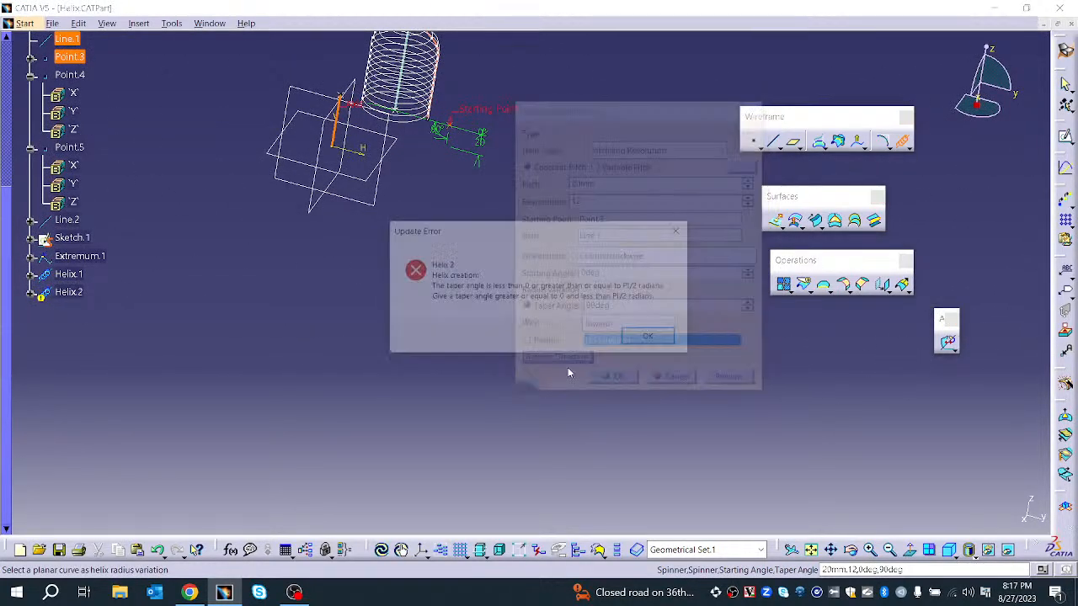
{"action": "left_click", "coordinate": [653, 341]}
{"action": "left_click", "coordinate": [661, 380]}
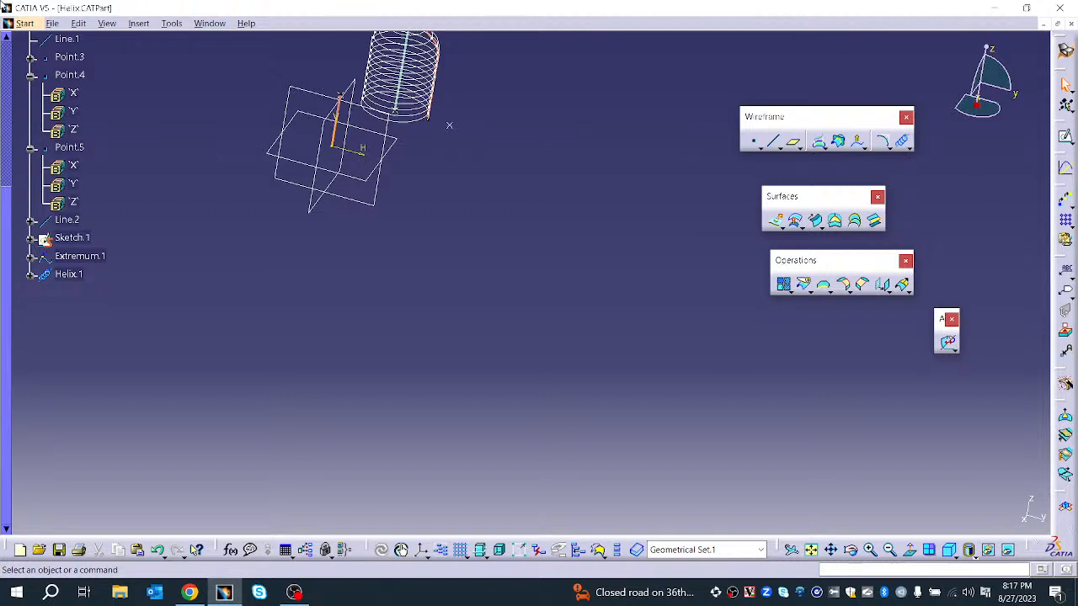
- Open the part file Spiral1.CATPart from the GSD WIREFRAME folder
{"action": "left_click", "coordinate": [912, 150]}
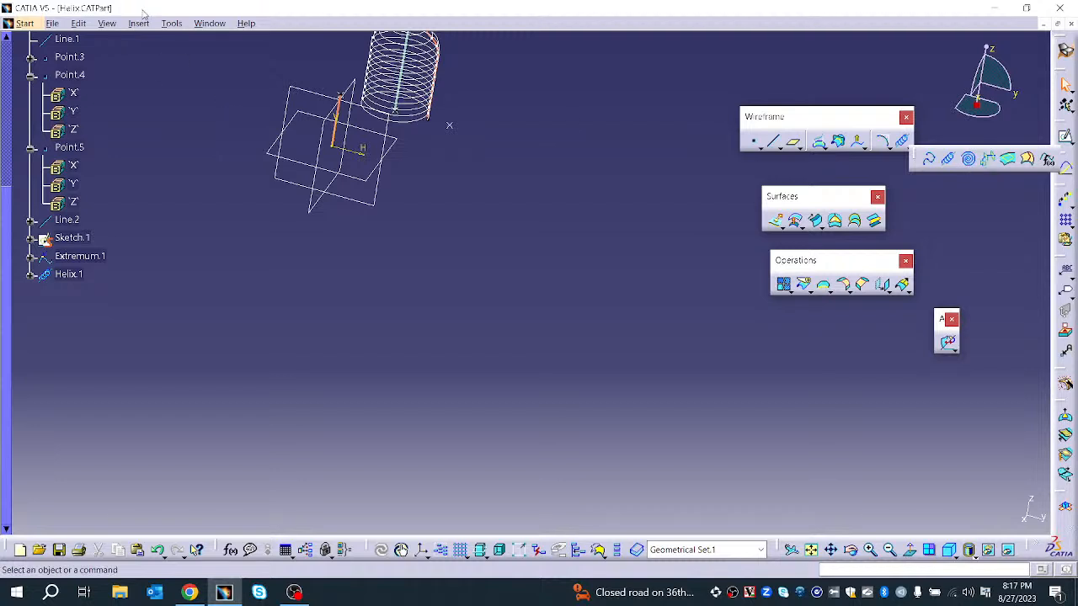
{"action": "left_click", "coordinate": [53, 24]}
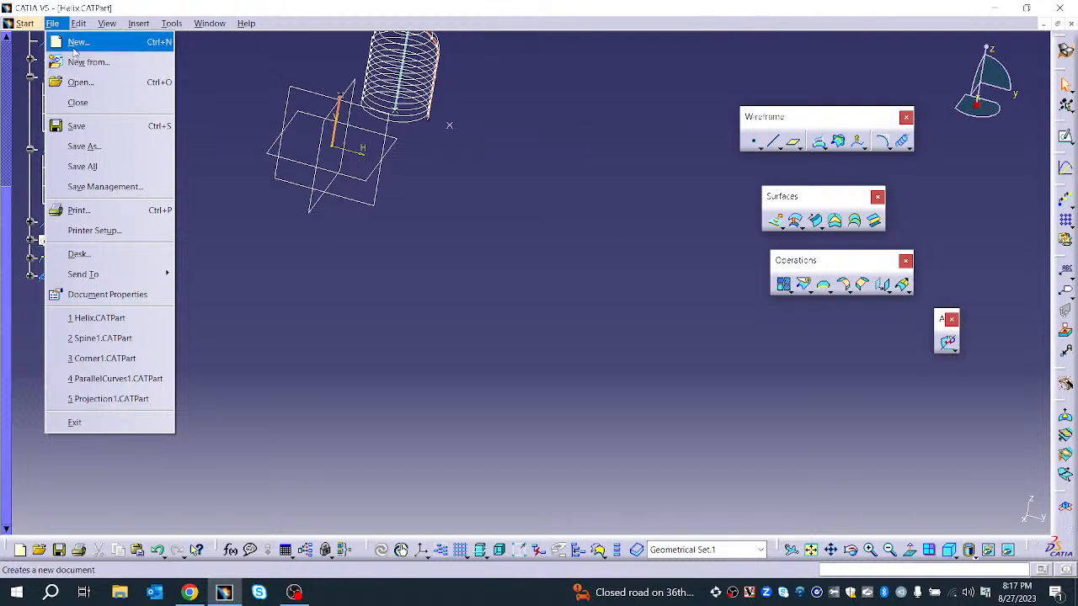
{"action": "left_click", "coordinate": [84, 82]}
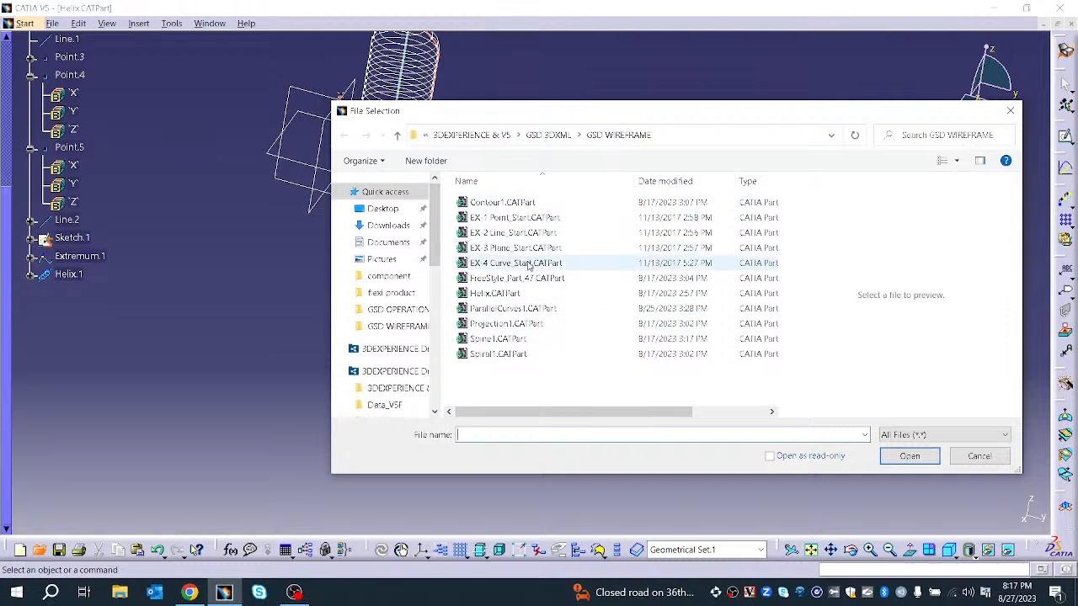
{"action": "left_click", "coordinate": [529, 354]}
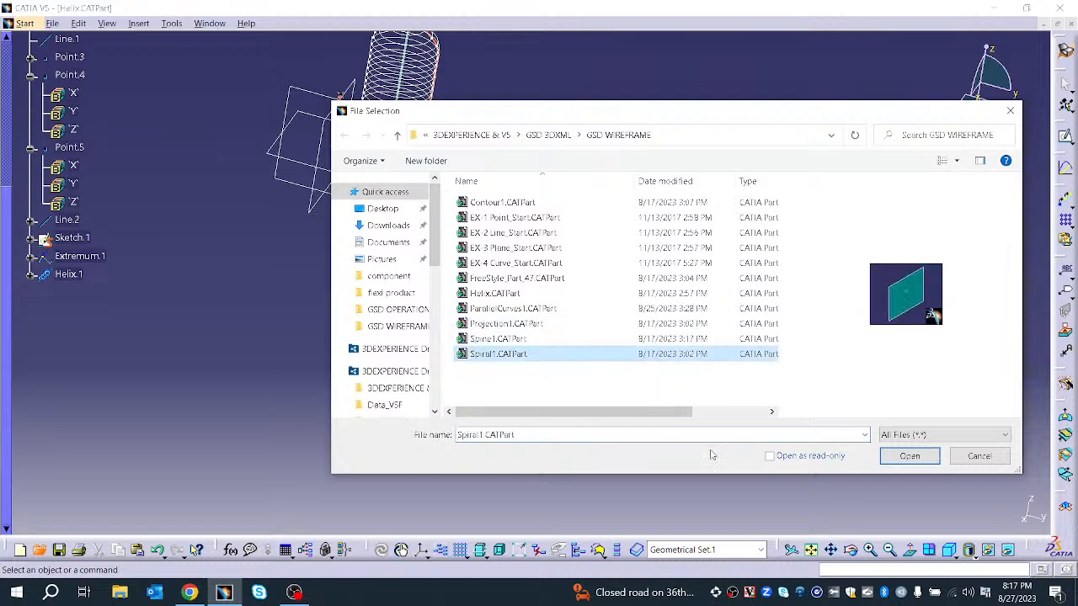
{"action": "left_click", "coordinate": [910, 456]}
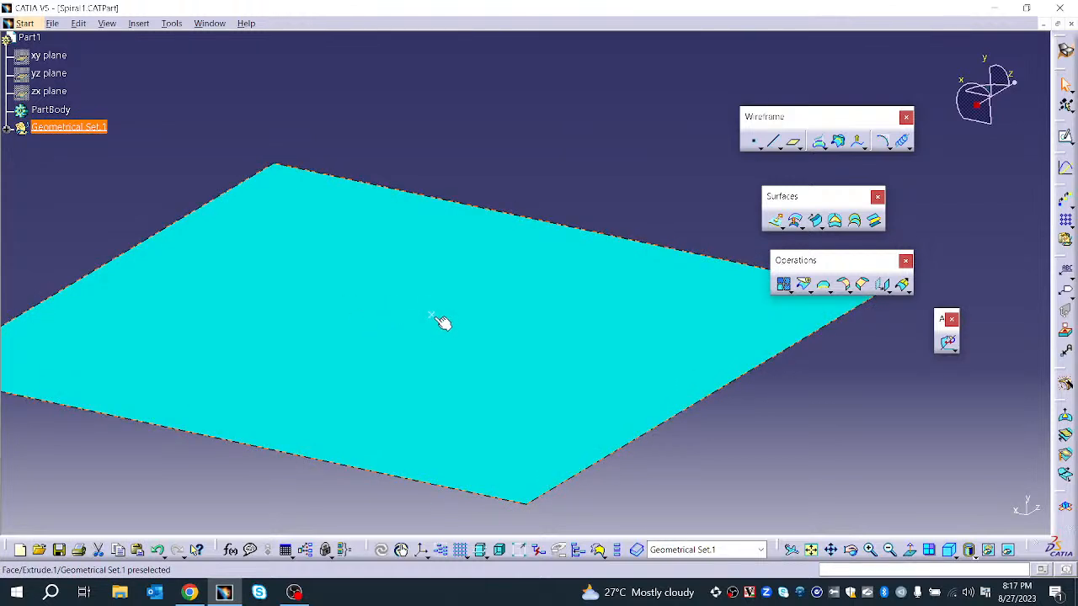
- Start a spiral curve with Extrude.1 as support, Point.3 as center point and the X Component as reference direction
{"action": "left_click", "coordinate": [679, 147]}
{"action": "left_click", "coordinate": [911, 150]}
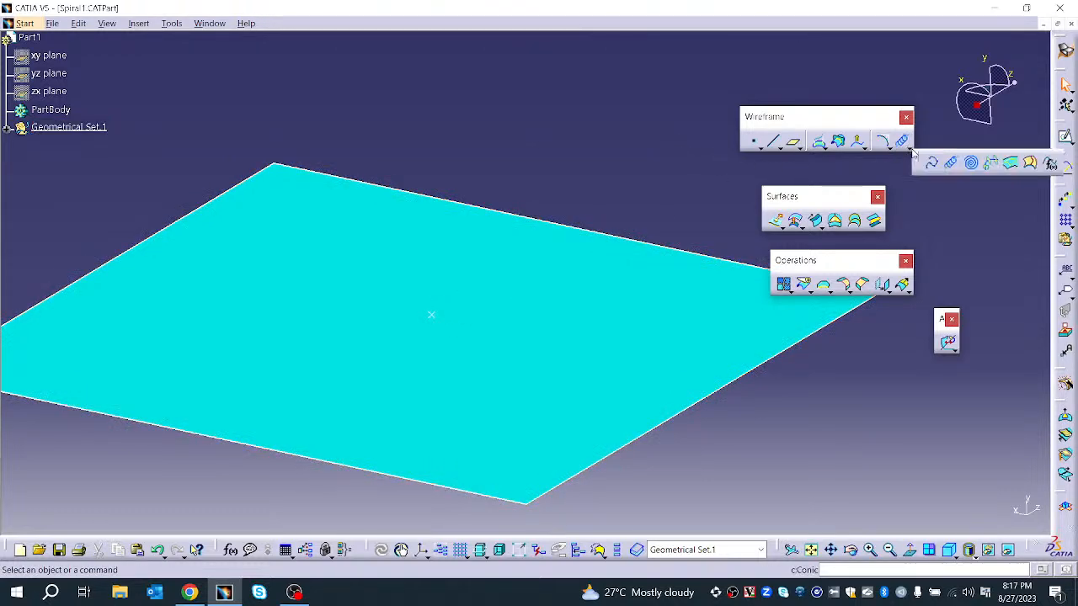
{"action": "left_click", "coordinate": [970, 164]}
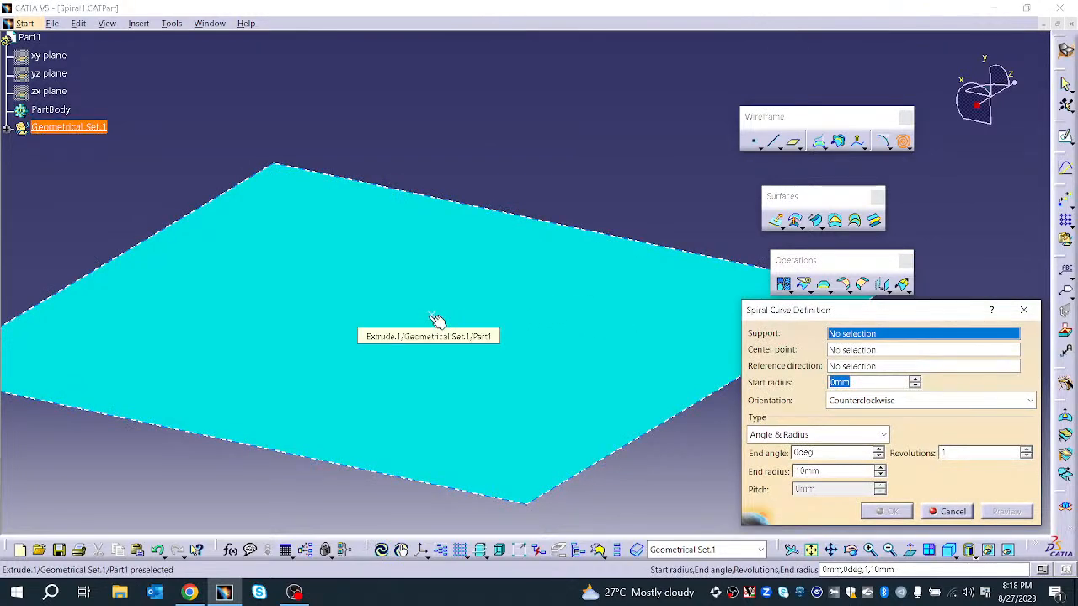
{"action": "left_click", "coordinate": [436, 320]}
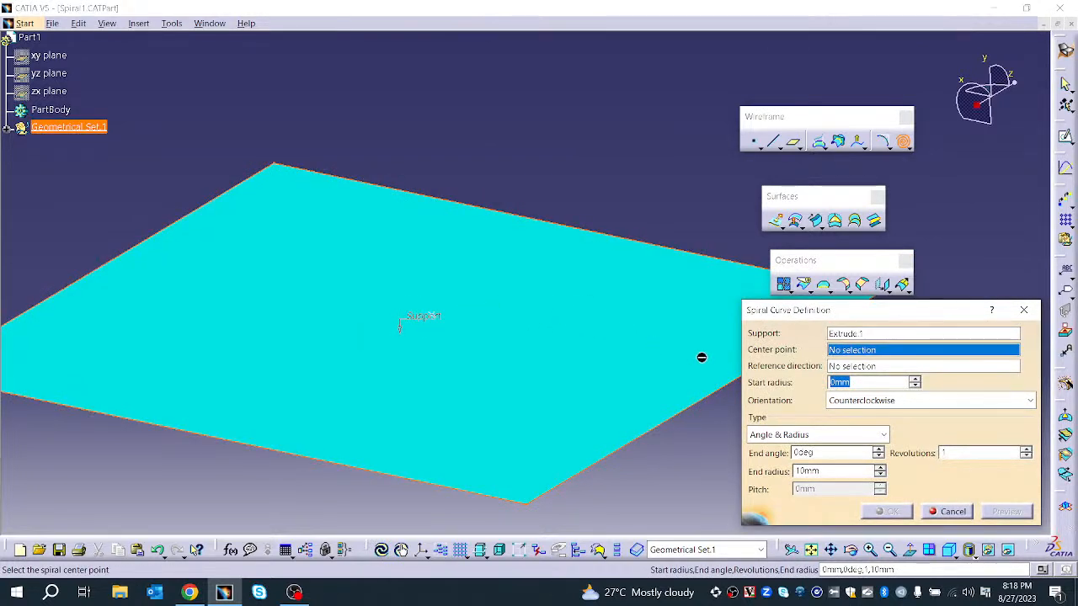
{"action": "left_click", "coordinate": [830, 348]}
{"action": "left_click", "coordinate": [437, 321]}
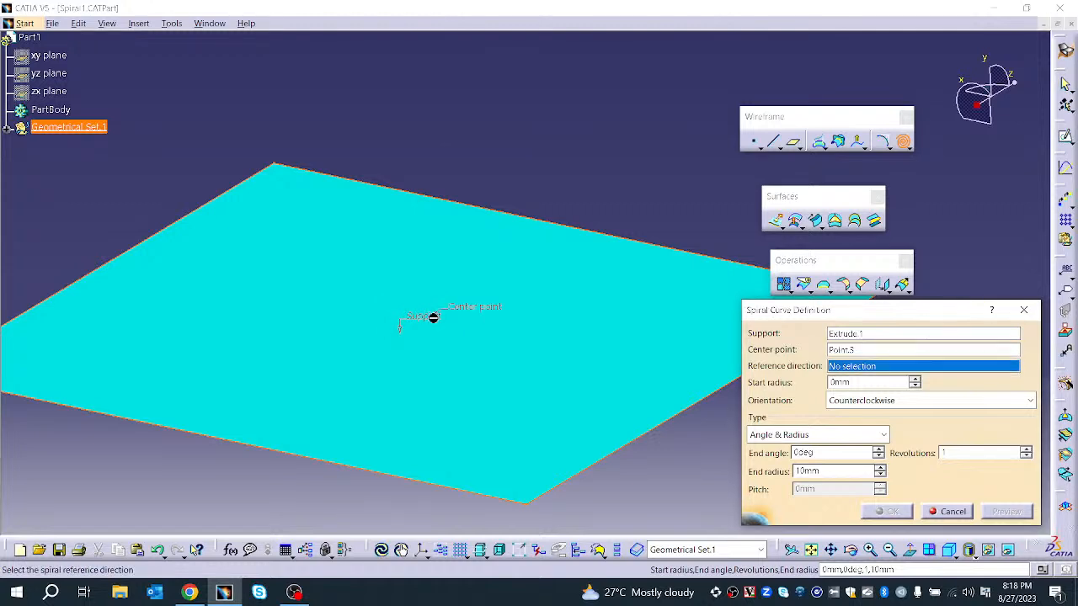
{"action": "right_click", "coordinate": [883, 369]}
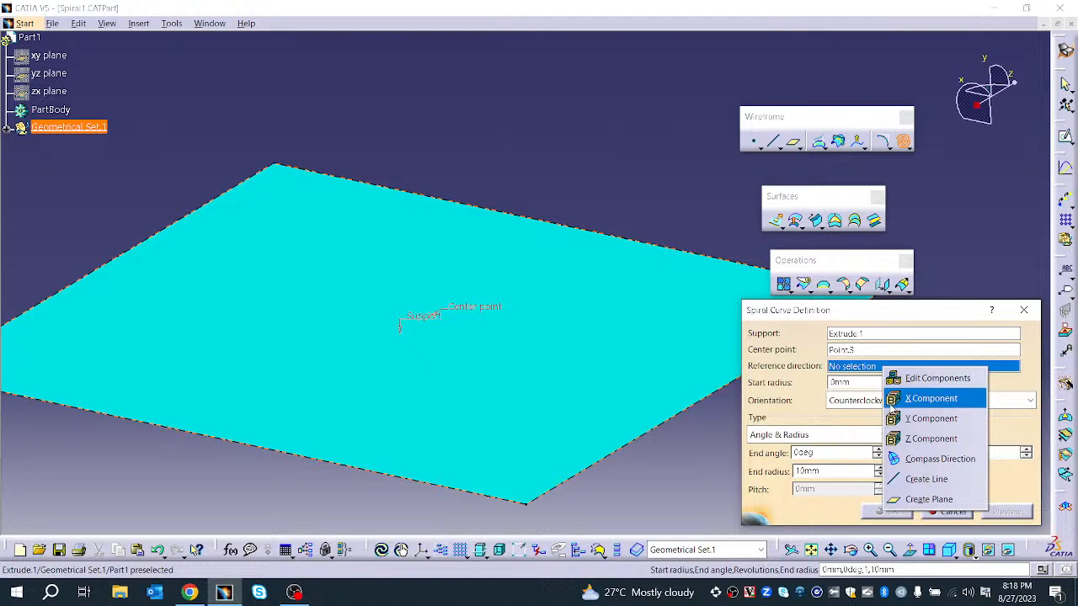
{"action": "left_click", "coordinate": [893, 399]}
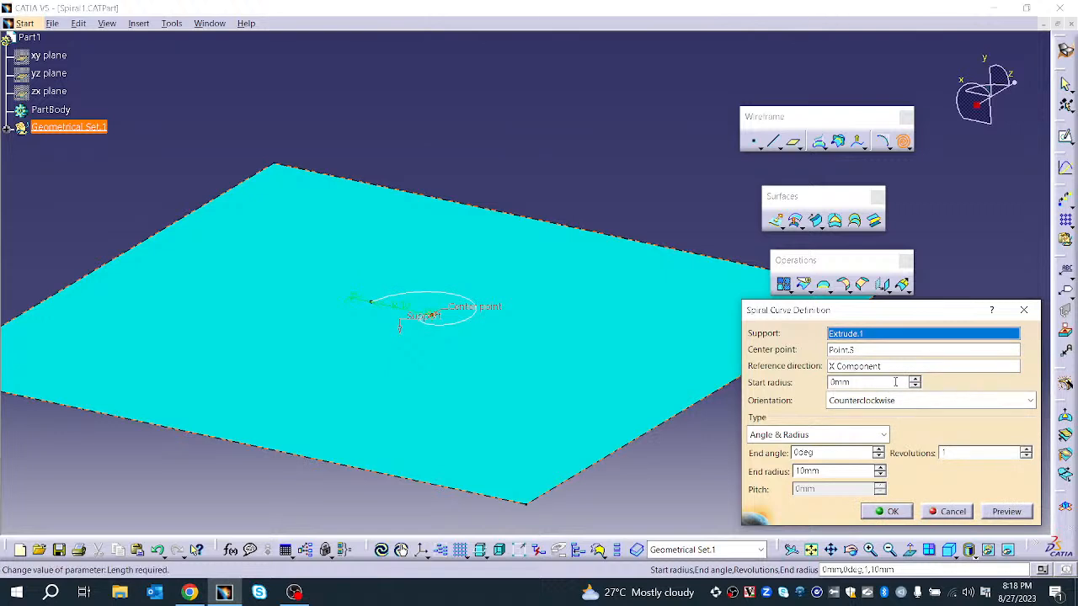
- Try larger start radii for the spiral, return to 0 mm and set the orientation to Clockwise
{"action": "left_click", "coordinate": [915, 380]}
{"action": "left_click", "coordinate": [915, 380]}
{"action": "left_click", "coordinate": [915, 380]}
{"action": "left_click", "coordinate": [915, 380]}
{"action": "left_click", "coordinate": [915, 386]}
{"action": "left_click", "coordinate": [914, 386]}
{"action": "left_click", "coordinate": [915, 386]}
{"action": "left_click", "coordinate": [914, 386]}
{"action": "left_click", "coordinate": [908, 404]}
{"action": "left_click", "coordinate": [907, 432]}
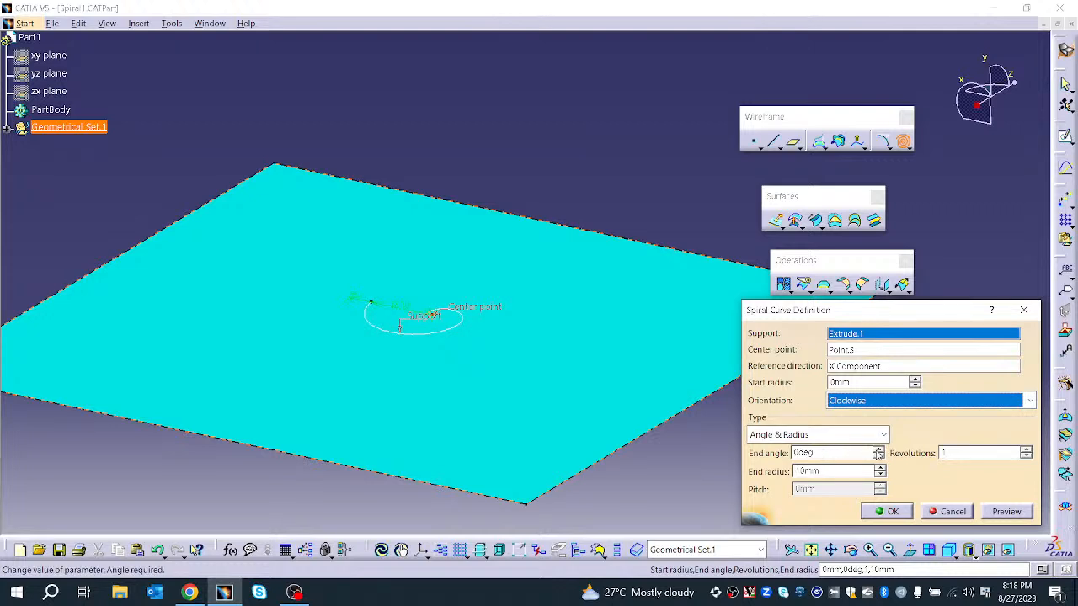
- Set the spiral's end angle to 23 deg and its revolutions to 8
{"action": "left_click", "coordinate": [879, 450]}
{"action": "left_click", "coordinate": [878, 450]}
{"action": "left_click", "coordinate": [878, 450]}
{"action": "left_click", "coordinate": [879, 449]}
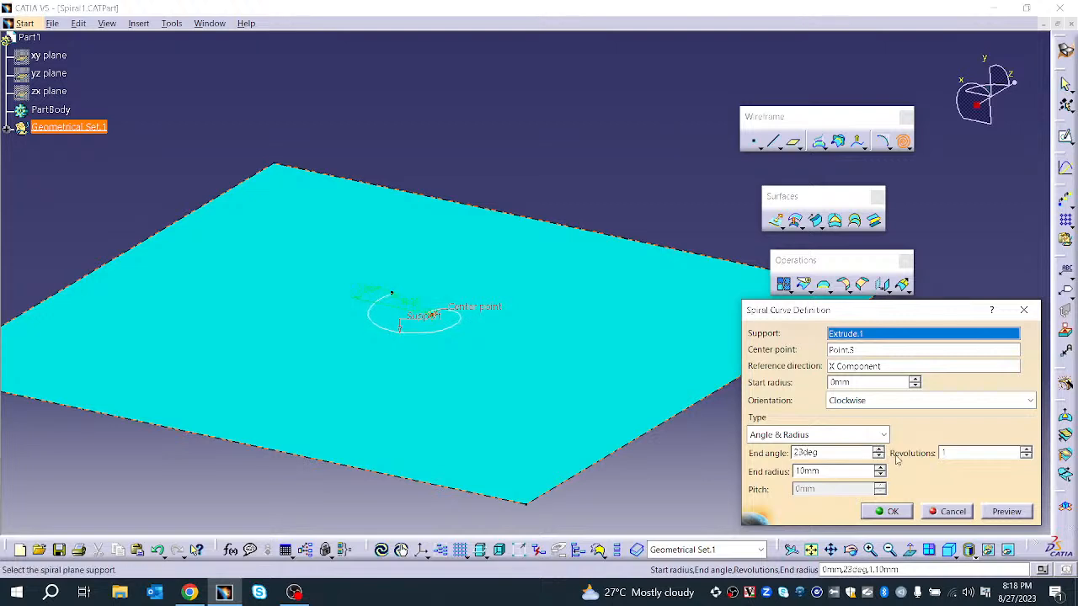
{"action": "left_click", "coordinate": [1026, 450]}
{"action": "left_click", "coordinate": [1027, 451]}
{"action": "left_click", "coordinate": [1026, 450]}
{"action": "left_click", "coordinate": [1026, 451]}
{"action": "left_click", "coordinate": [1026, 450]}
{"action": "left_click", "coordinate": [1026, 451]}
{"action": "left_click", "coordinate": [1026, 451]}
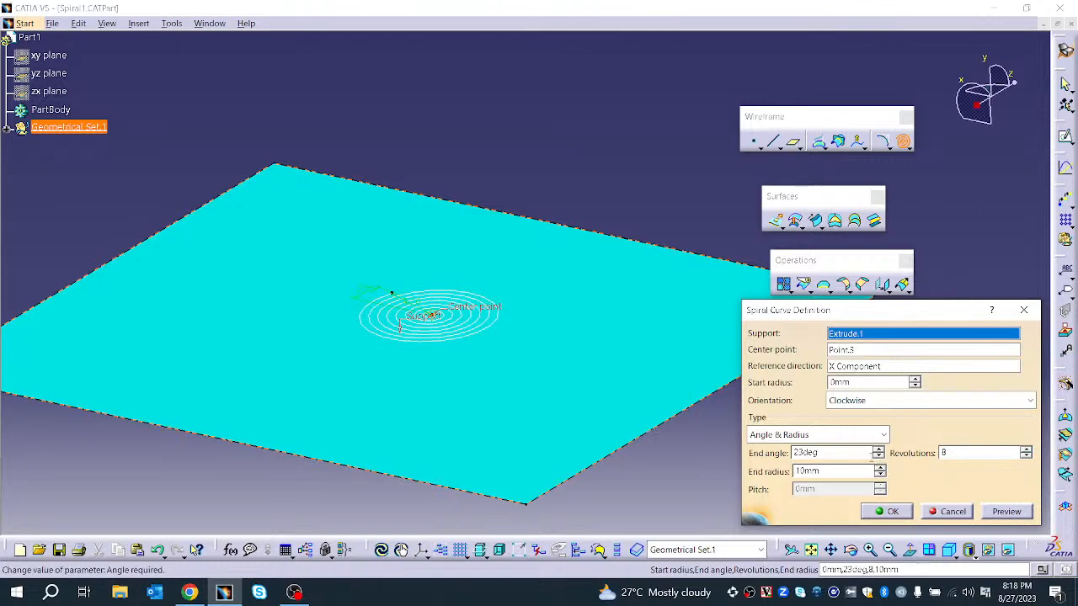
- Increase the spiral's end radius to 40 mm and bring it back down to 35 mm
{"action": "left_click", "coordinate": [880, 469]}
{"action": "left_click", "coordinate": [879, 469]}
{"action": "left_click", "coordinate": [879, 469]}
{"action": "left_click", "coordinate": [879, 469]}
{"action": "left_click", "coordinate": [879, 469]}
{"action": "left_click", "coordinate": [880, 470]}
{"action": "left_click", "coordinate": [879, 469]}
{"action": "left_click", "coordinate": [880, 469]}
{"action": "left_click", "coordinate": [879, 469]}
{"action": "left_click", "coordinate": [879, 469]}
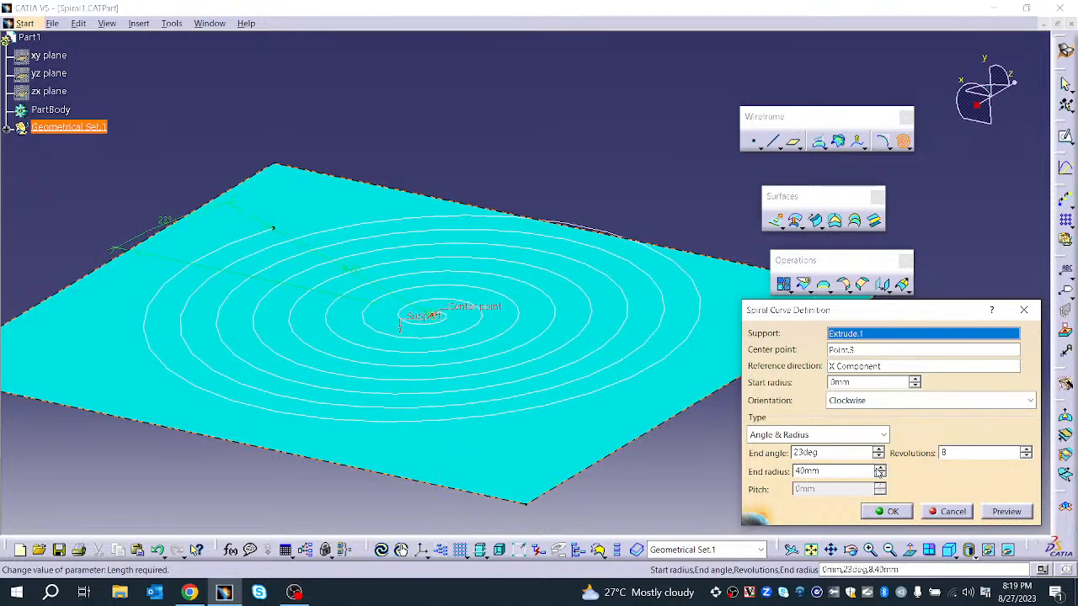
{"action": "left_click", "coordinate": [879, 476]}
{"action": "left_click", "coordinate": [880, 476]}
{"action": "left_click", "coordinate": [880, 476]}
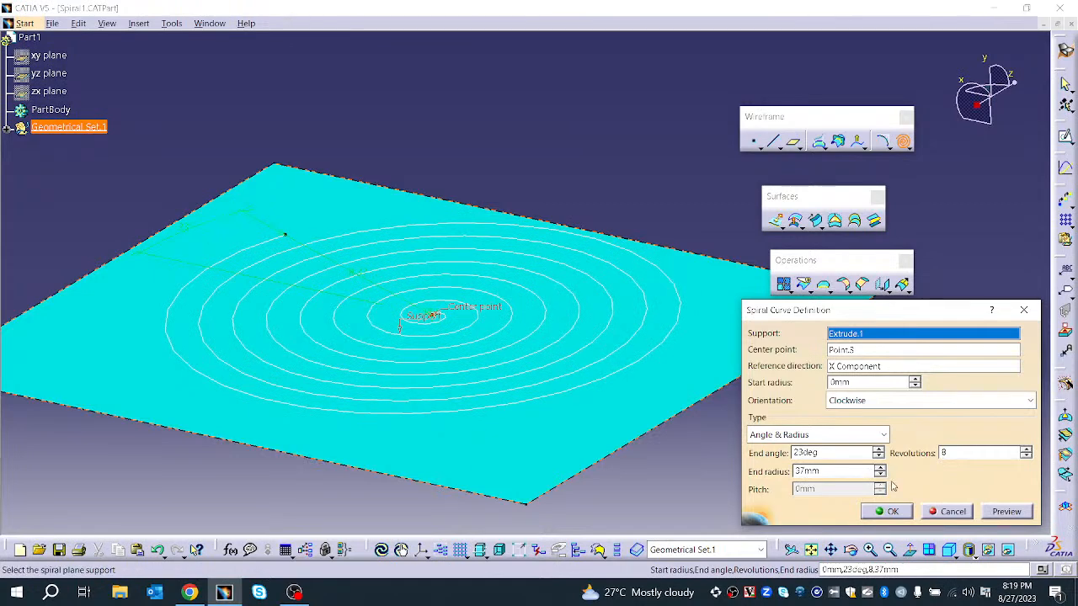
{"action": "left_click", "coordinate": [880, 476]}
{"action": "left_click", "coordinate": [880, 476]}
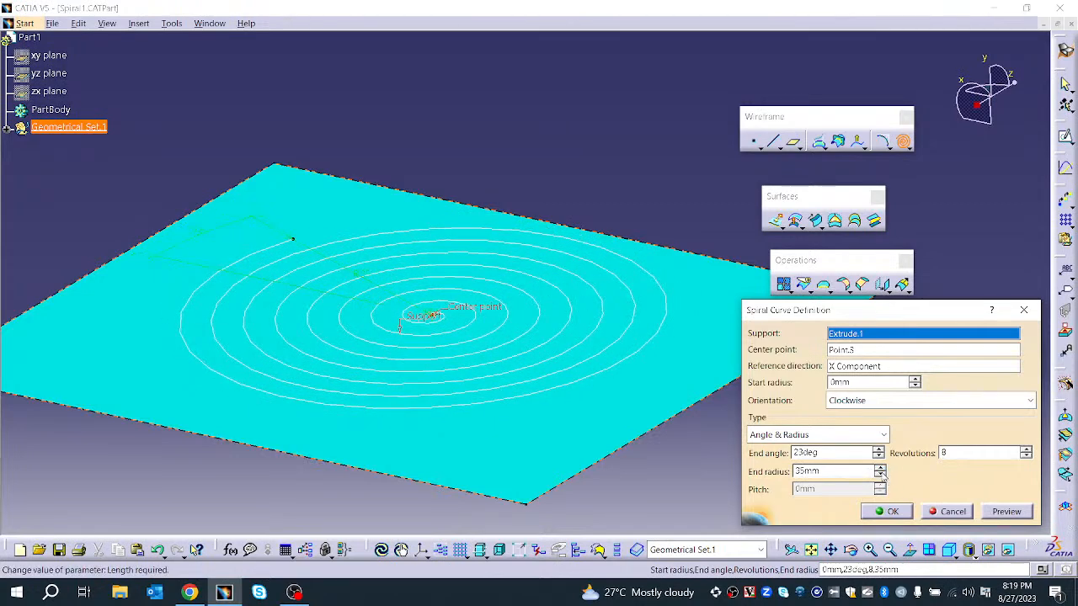
- Set the spiral's end angle to 0 deg and its revolutions to 10
{"action": "left_click", "coordinate": [878, 456]}
{"action": "left_click", "coordinate": [878, 456]}
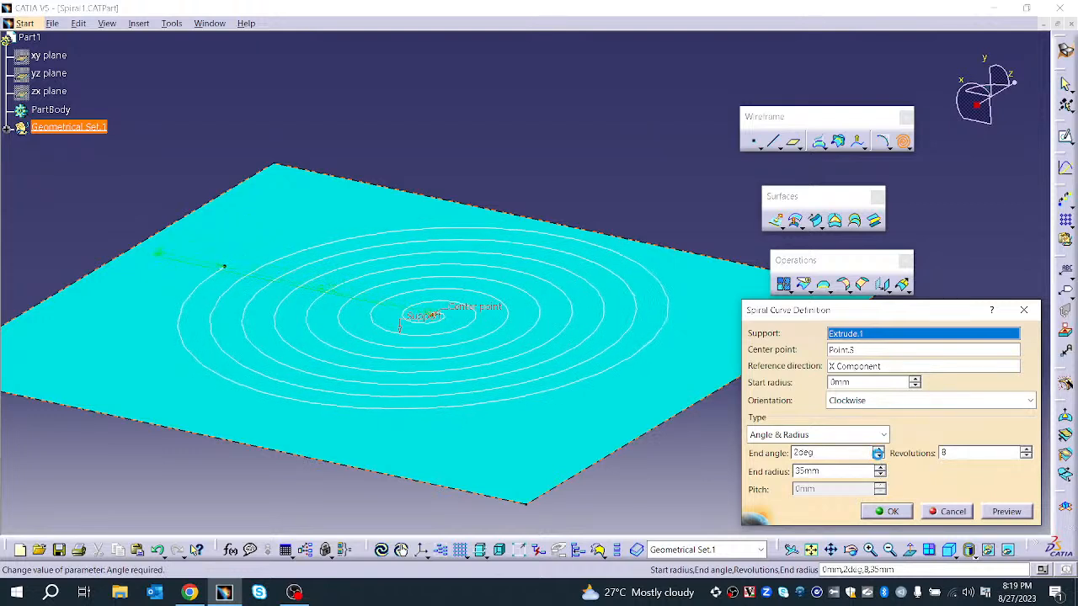
{"action": "left_click", "coordinate": [1028, 452]}
{"action": "left_click", "coordinate": [1026, 450]}
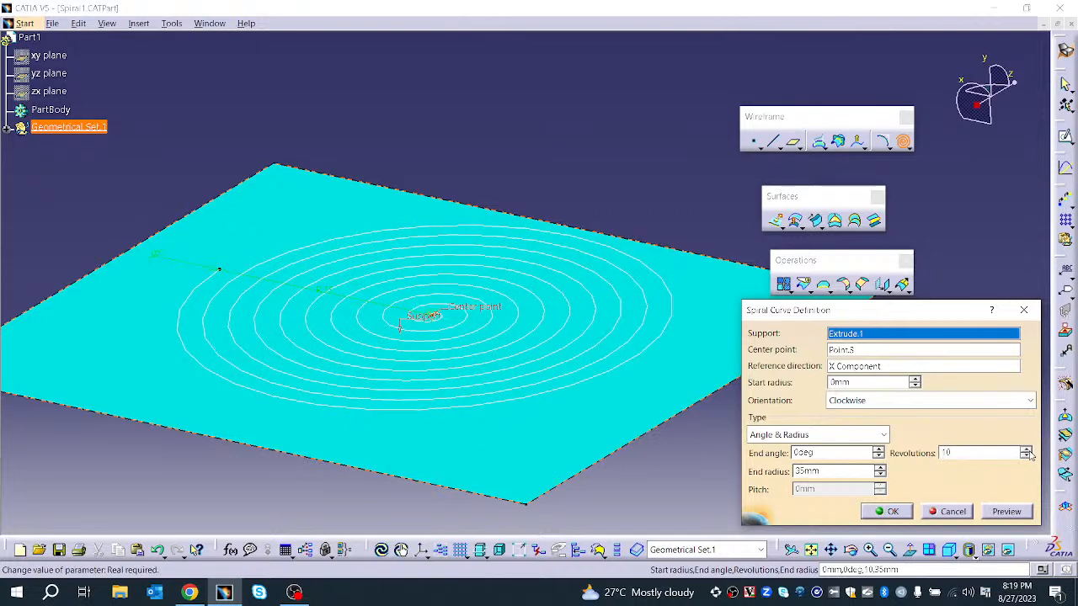
- Preview the spiral and switch its orientation to Counterclockwise
{"action": "left_click", "coordinate": [1013, 516]}
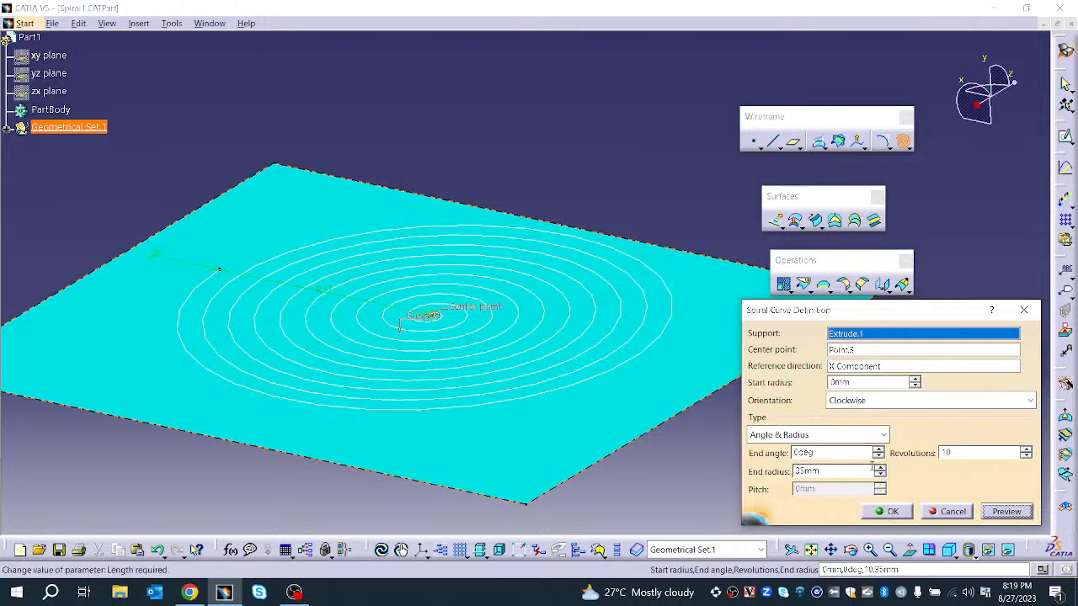
{"action": "left_click", "coordinate": [885, 400]}
{"action": "left_click", "coordinate": [876, 414]}
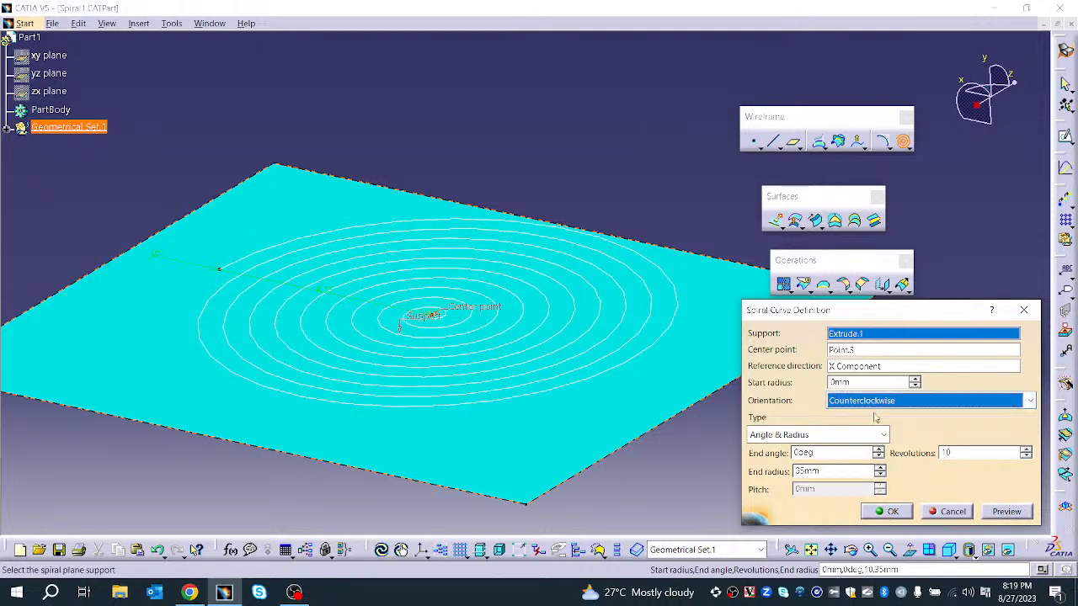
- Create the previewed counterclockwise spiral and open Contour1.CATPart from the GSD WIREFRAME folder
{"action": "left_click", "coordinate": [893, 513]}
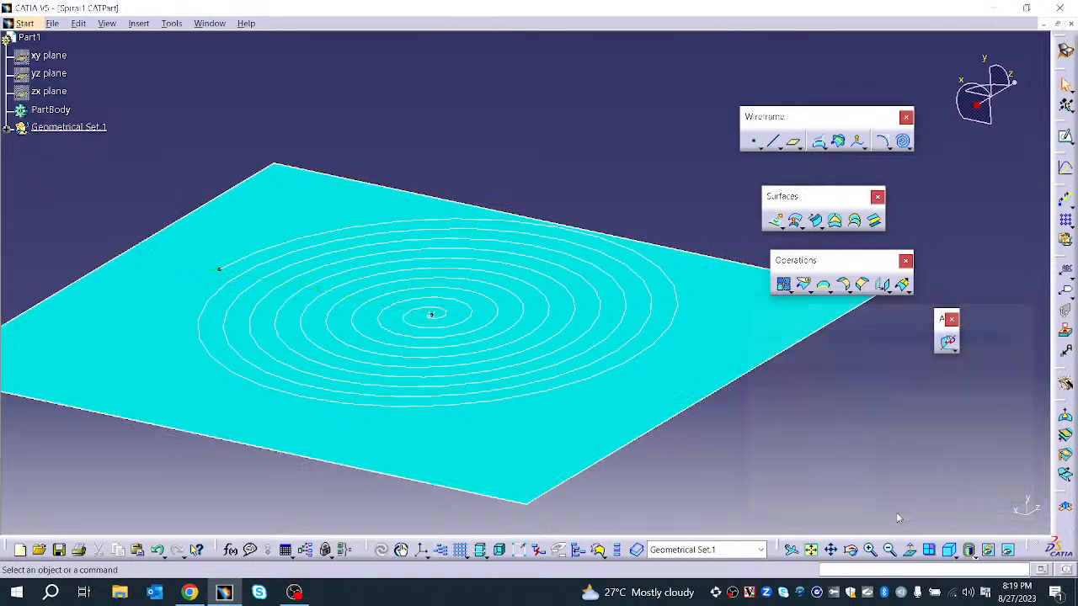
{"action": "left_click", "coordinate": [907, 148]}
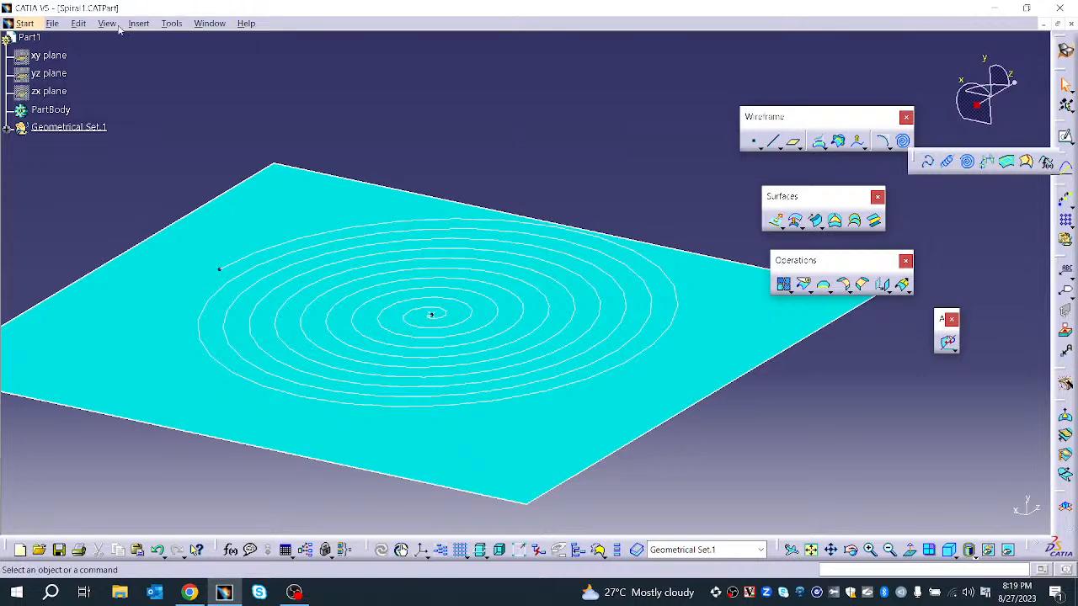
{"action": "left_click", "coordinate": [51, 23]}
{"action": "left_click", "coordinate": [70, 80]}
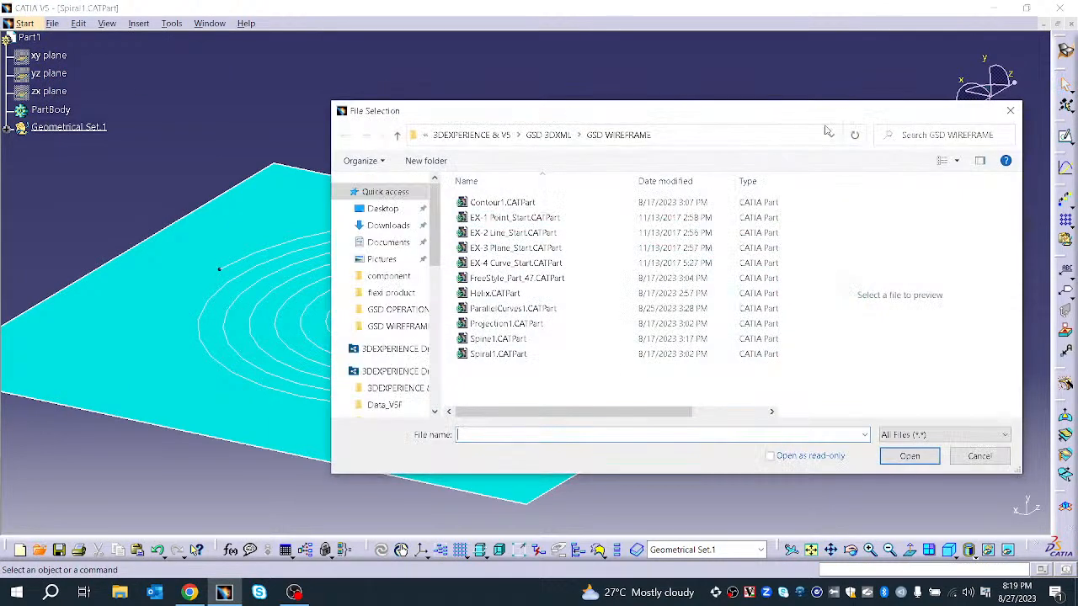
{"action": "left_click", "coordinate": [593, 204]}
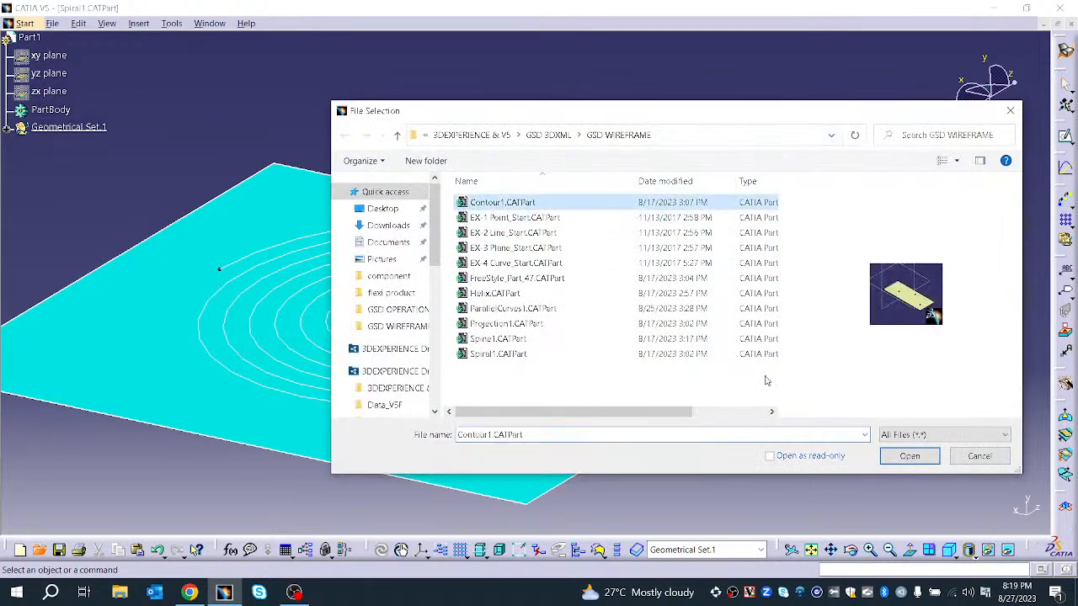
{"action": "left_click", "coordinate": [926, 463]}
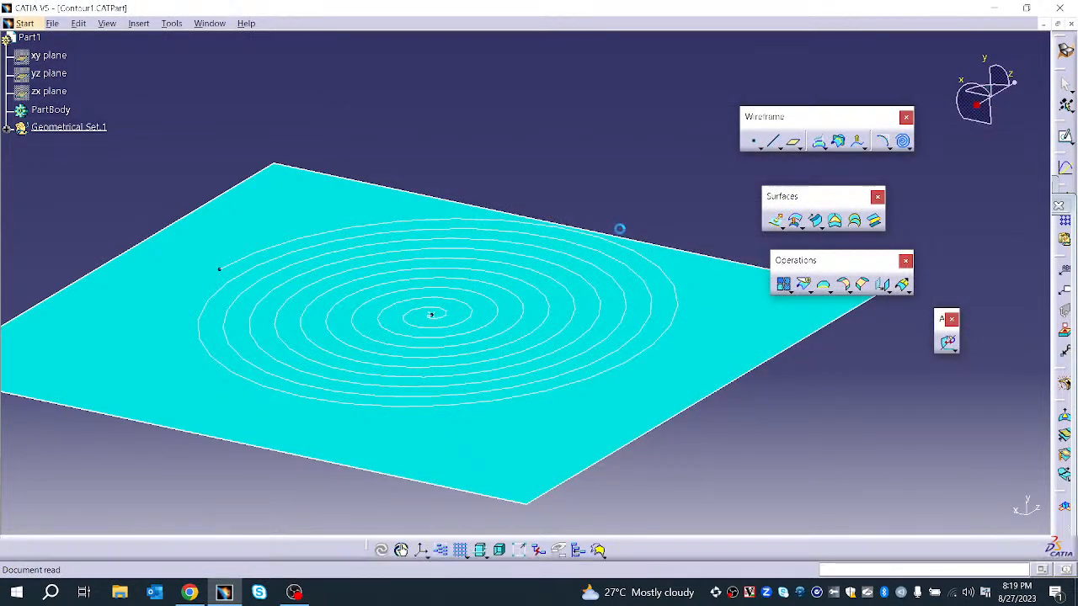
- Expand the PartBody and create a contour on the Extrude.1 surface from Line.2, Line.3 and Line.4
{"action": "middle_click_drag", "start_coordinate": [532, 353], "coordinate": [514, 219], "text": "ctrl"}
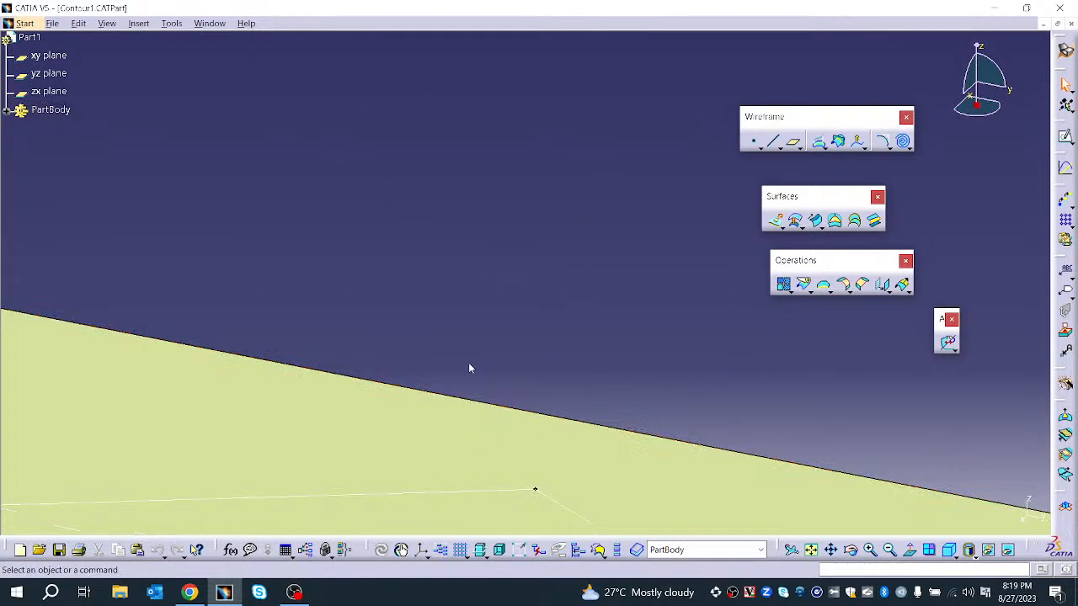
{"action": "middle_click_drag", "start_coordinate": [422, 480], "coordinate": [529, 263]}
{"action": "left_click", "coordinate": [7, 112]}
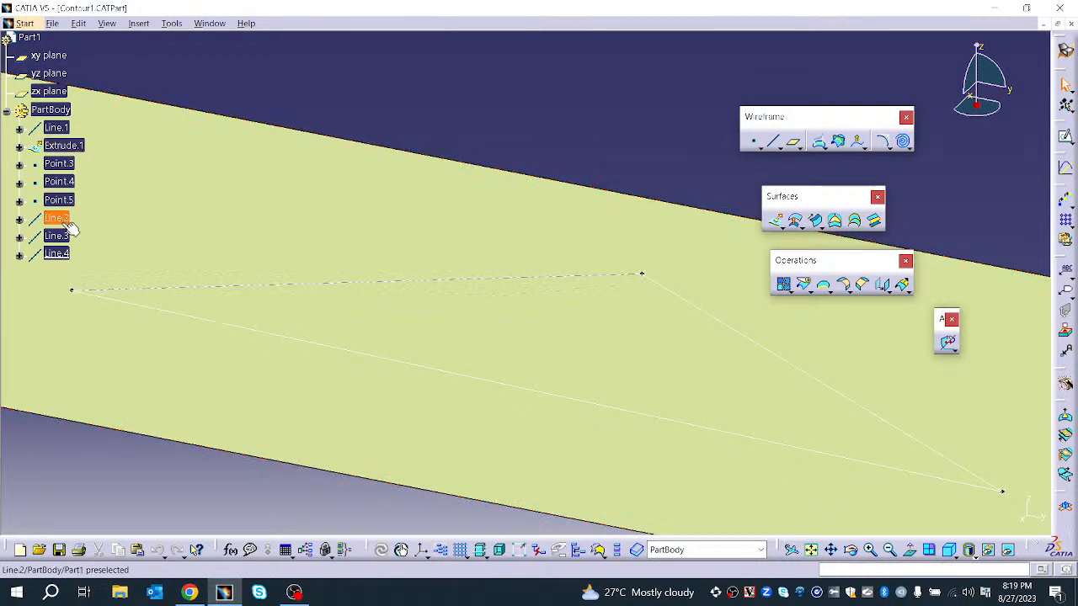
{"action": "middle_click_drag", "start_coordinate": [350, 229], "coordinate": [373, 308]}
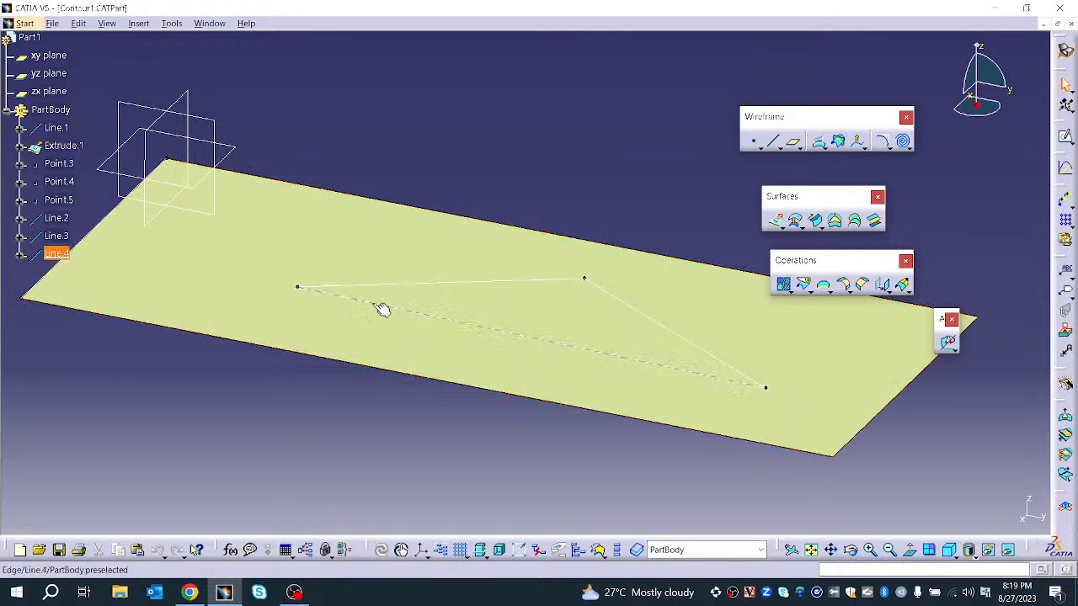
{"action": "left_click", "coordinate": [911, 147]}
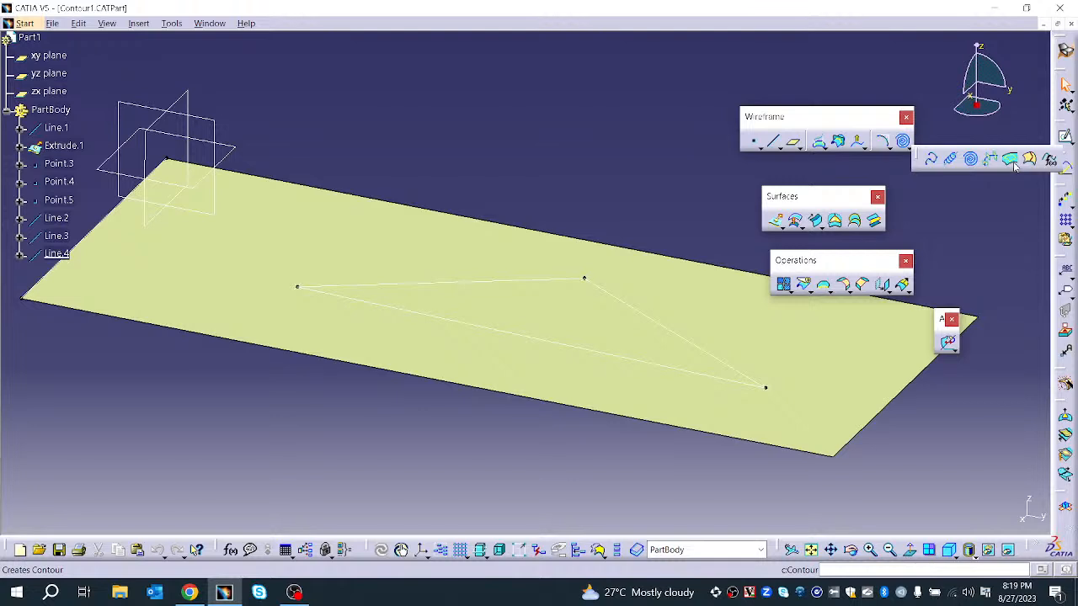
{"action": "left_click", "coordinate": [1027, 161]}
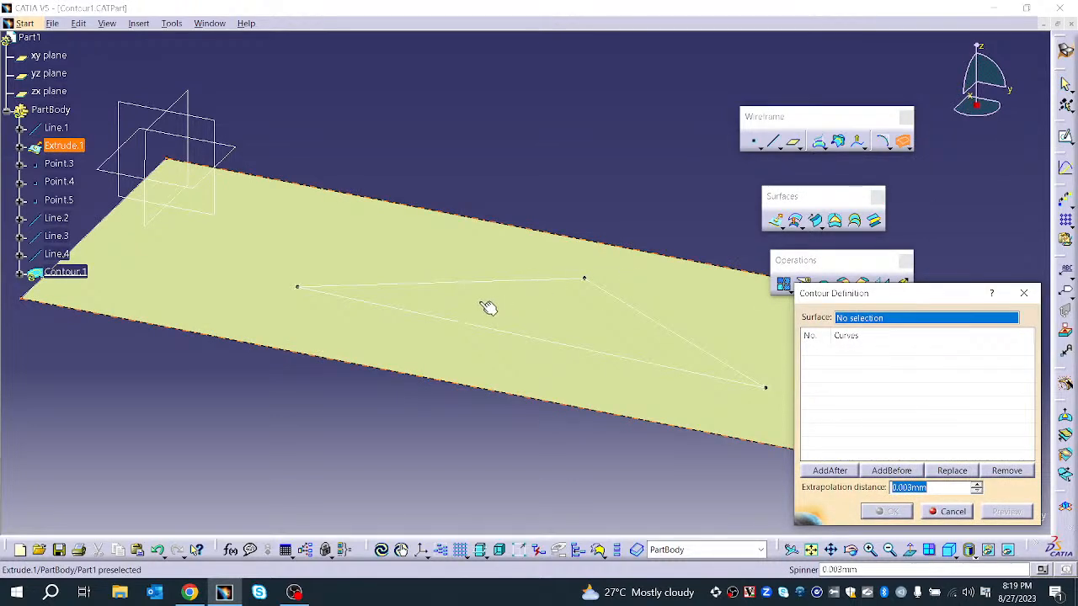
{"action": "left_click", "coordinate": [345, 257]}
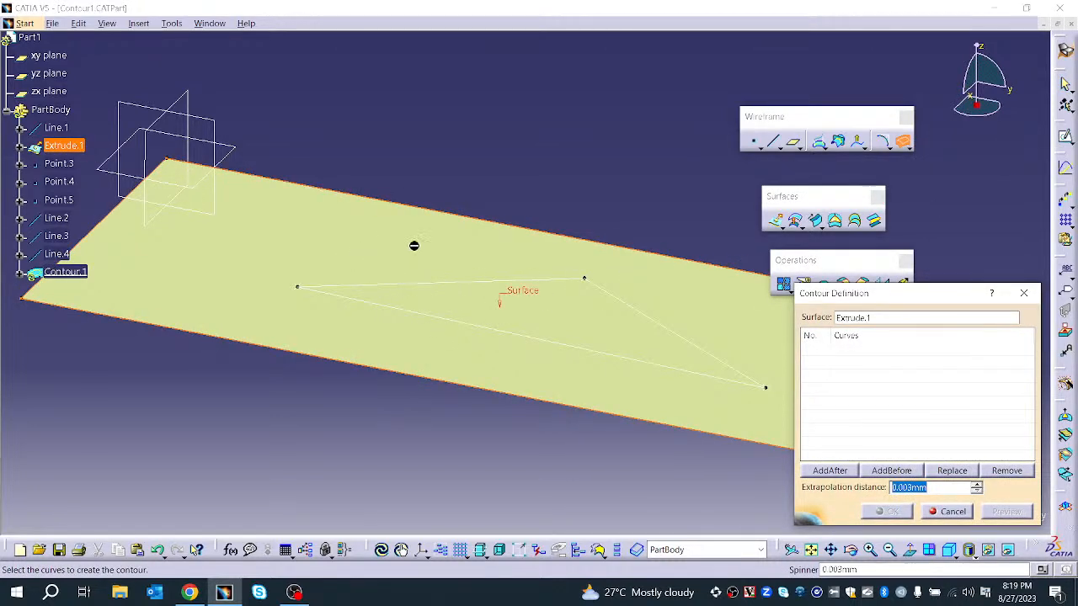
{"action": "left_click", "coordinate": [509, 280]}
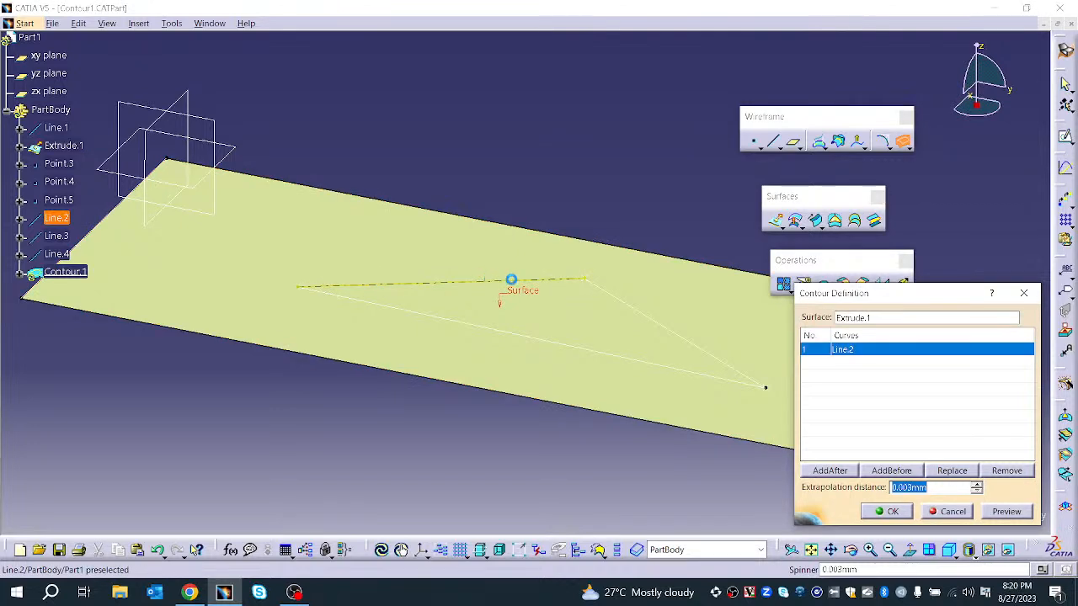
{"action": "left_click", "coordinate": [633, 306]}
{"action": "left_click", "coordinate": [640, 366]}
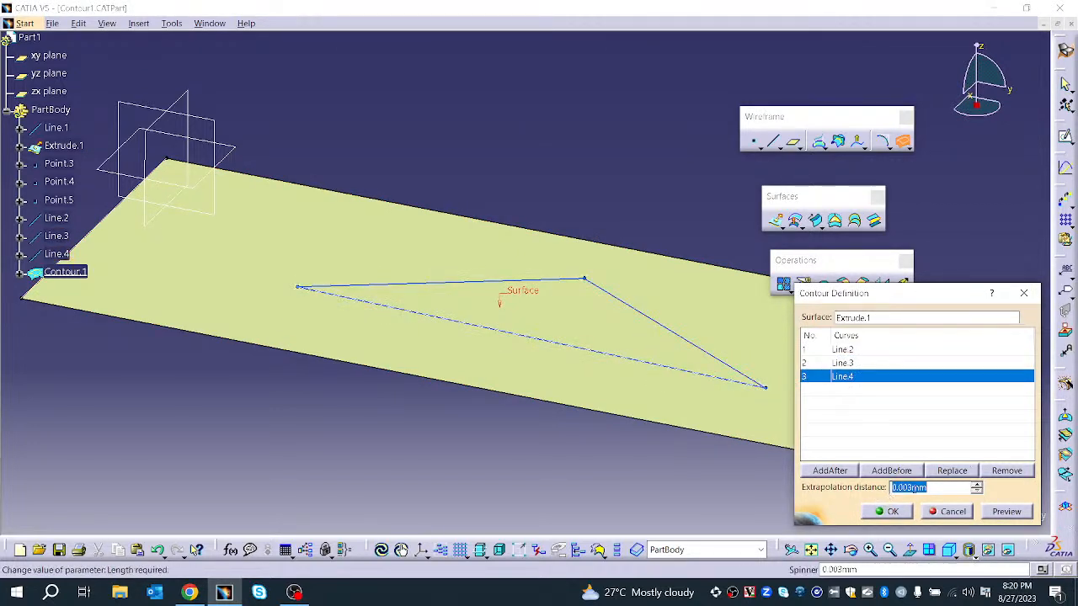
{"action": "left_click", "coordinate": [1017, 516]}
{"action": "left_click", "coordinate": [902, 513]}
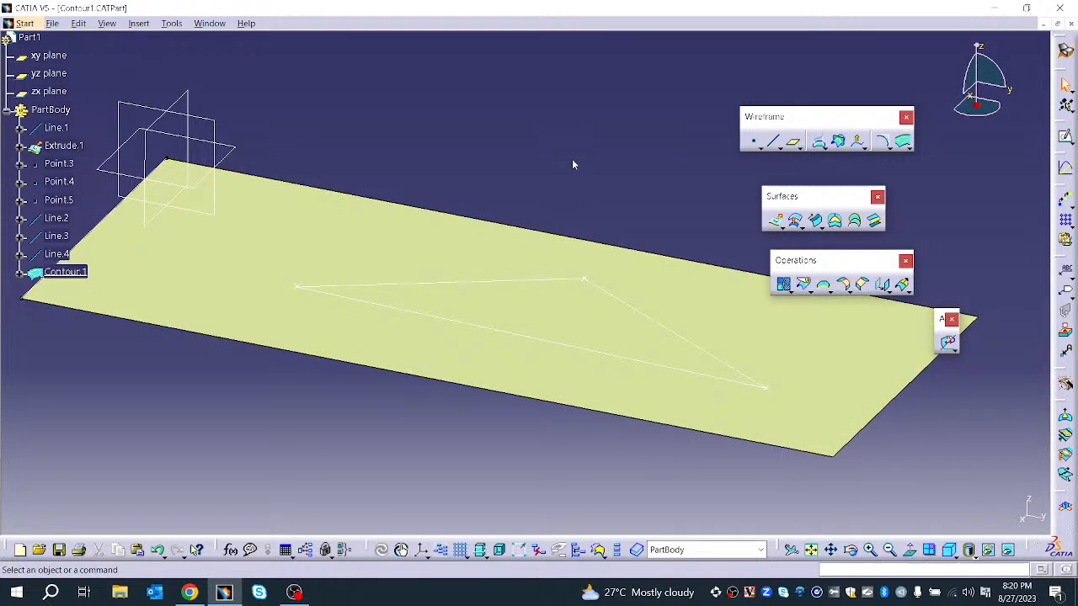
- Hide Line.4 and Line.3
{"action": "right_click", "coordinate": [56, 270]}
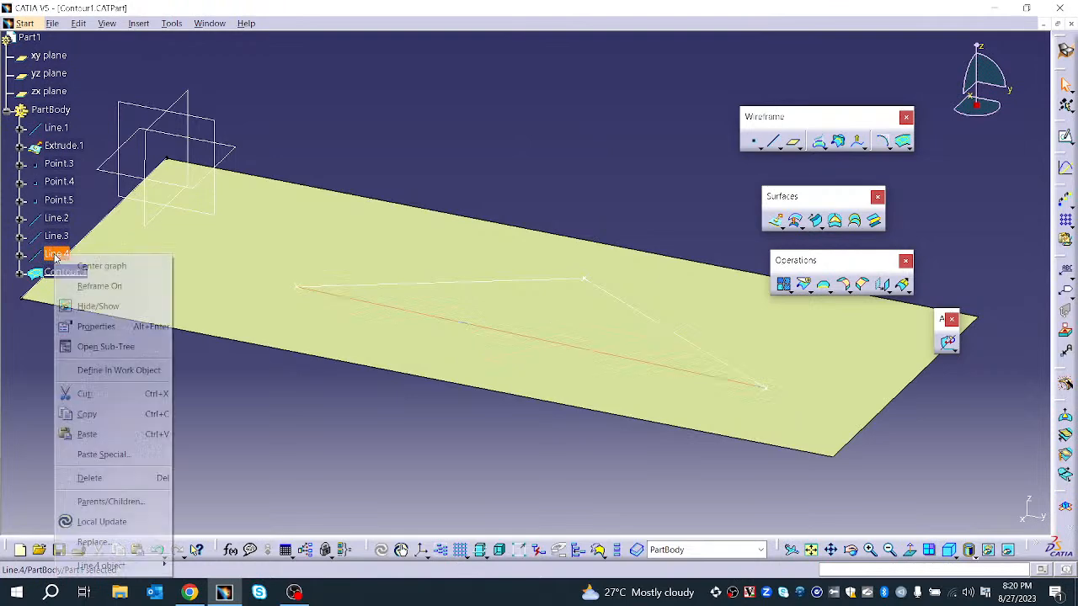
{"action": "left_click", "coordinate": [82, 306]}
{"action": "right_click", "coordinate": [61, 236]}
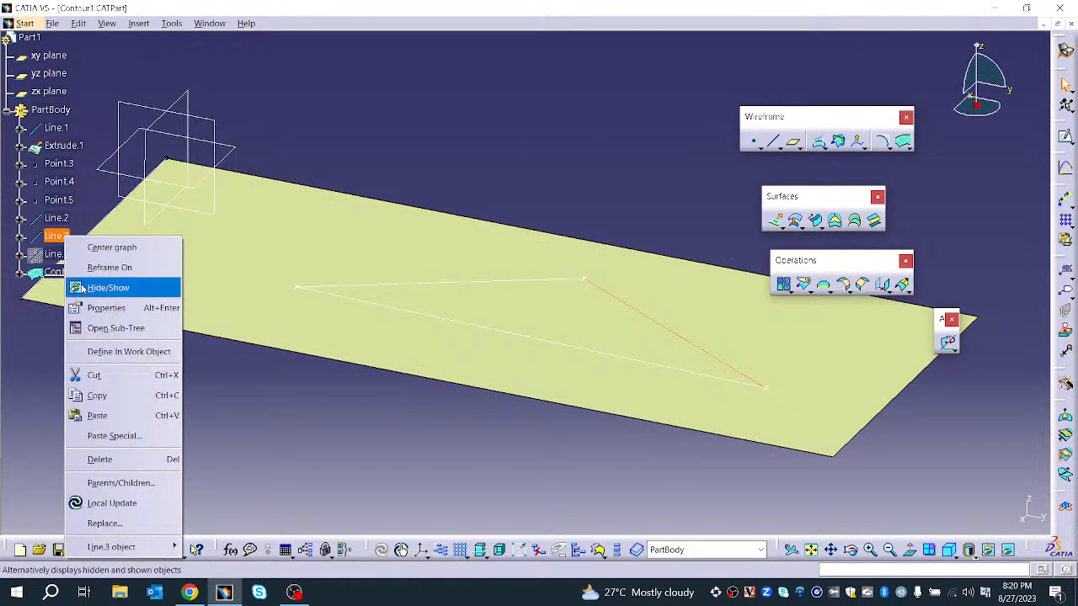
{"action": "left_click", "coordinate": [88, 282]}
- Hide Line.2 together with the contour and show both again
{"action": "left_click", "coordinate": [58, 218]}
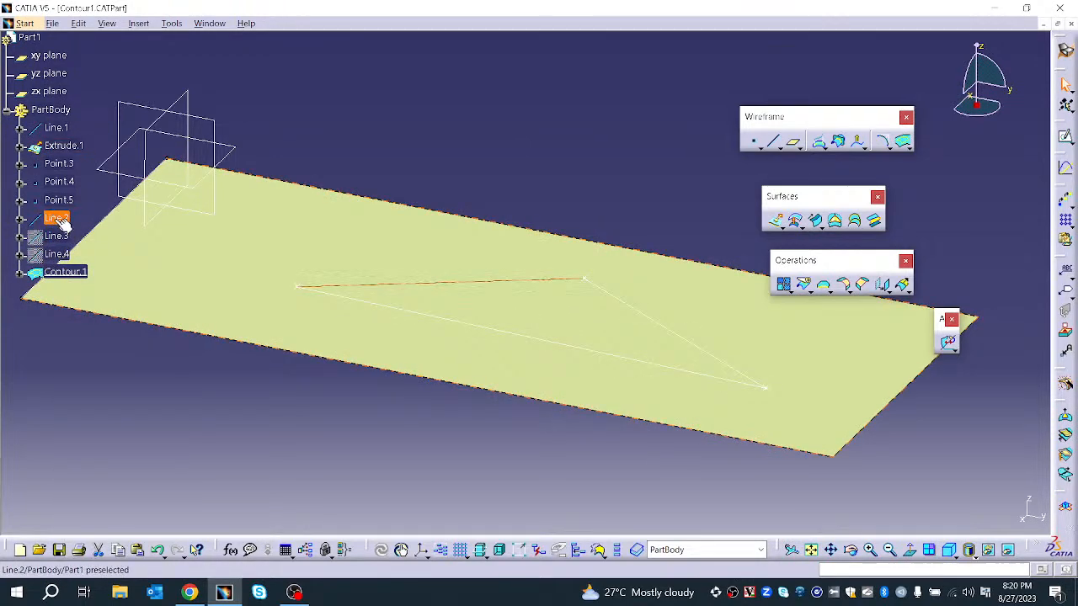
{"action": "right_click", "coordinate": [57, 218]}
{"action": "left_click", "coordinate": [82, 272]}
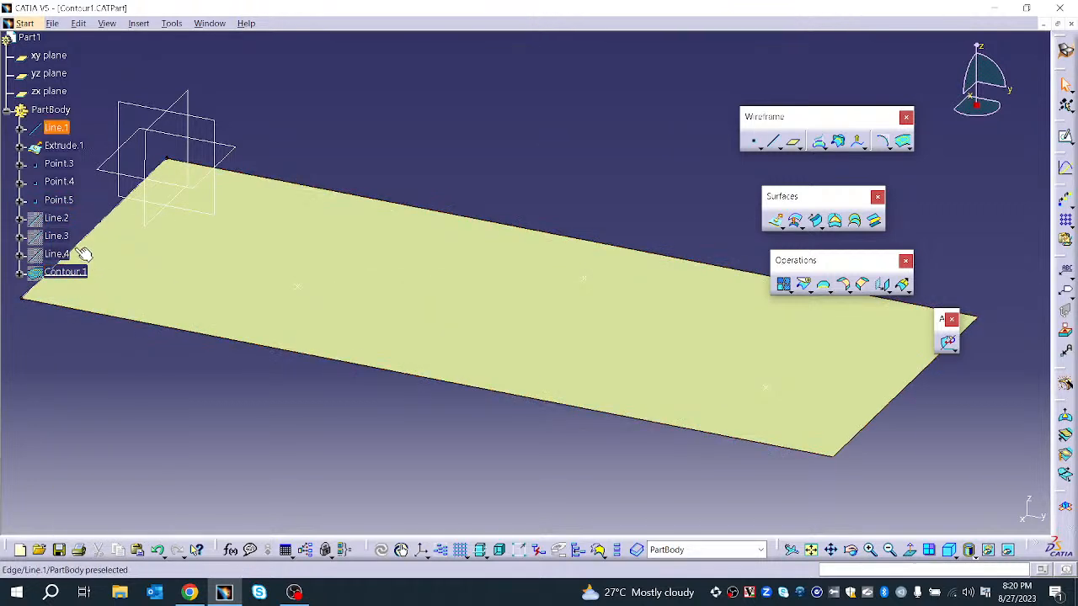
{"action": "right_click", "coordinate": [59, 220]}
{"action": "left_click", "coordinate": [95, 272]}
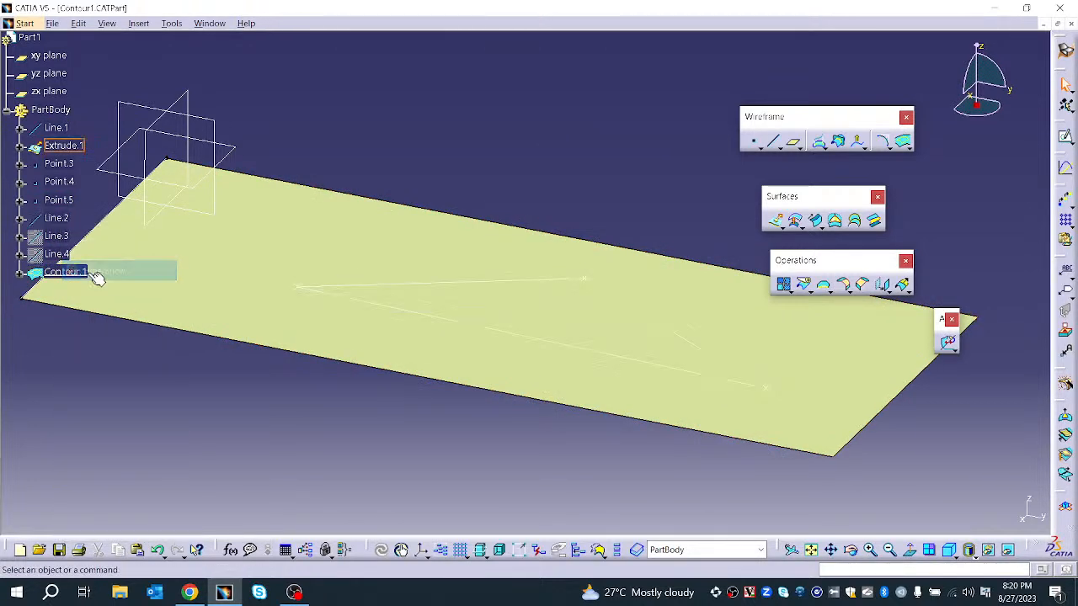
- Highlight the contour to check its shape and hide Point.4, Point.3 and Point.5
{"action": "left_click", "coordinate": [75, 275]}
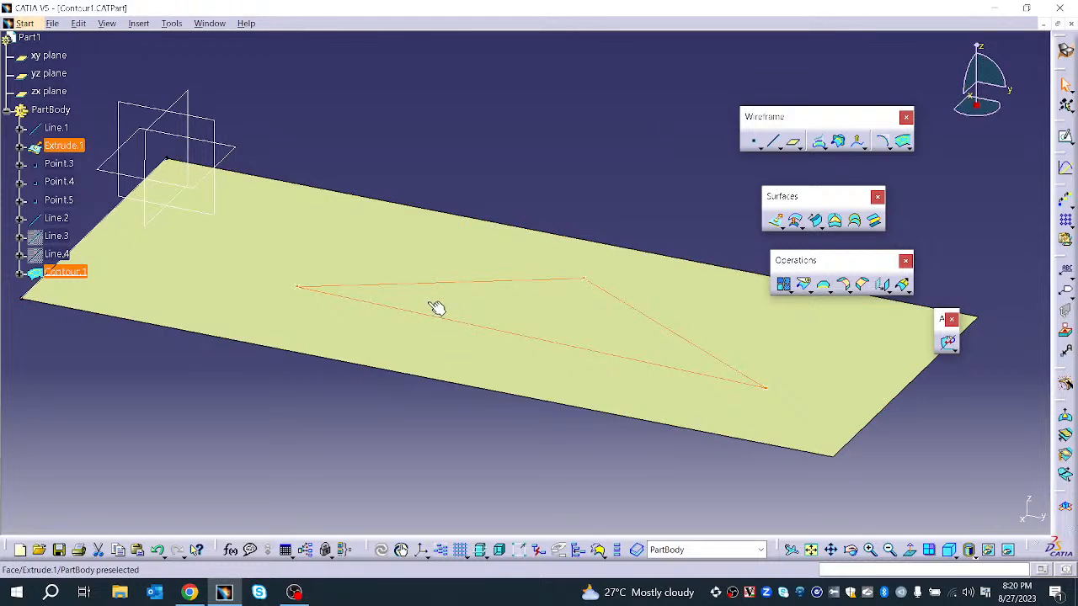
{"action": "right_click", "coordinate": [63, 189]}
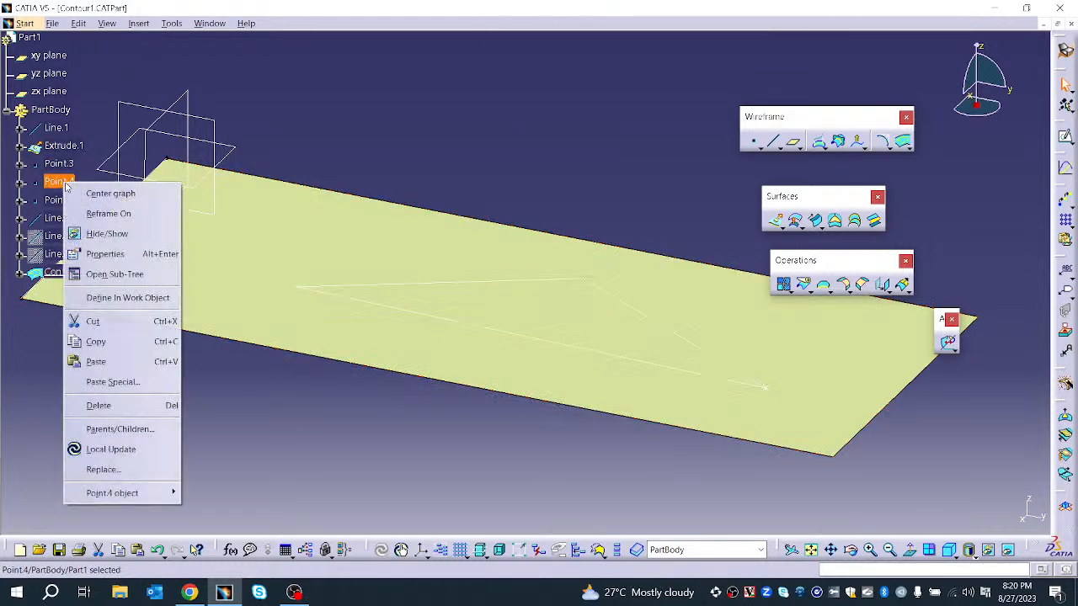
{"action": "left_click", "coordinate": [105, 234]}
{"action": "right_click", "coordinate": [59, 163]}
{"action": "left_click", "coordinate": [105, 221]}
{"action": "right_click", "coordinate": [59, 200]}
{"action": "left_click", "coordinate": [105, 253]}
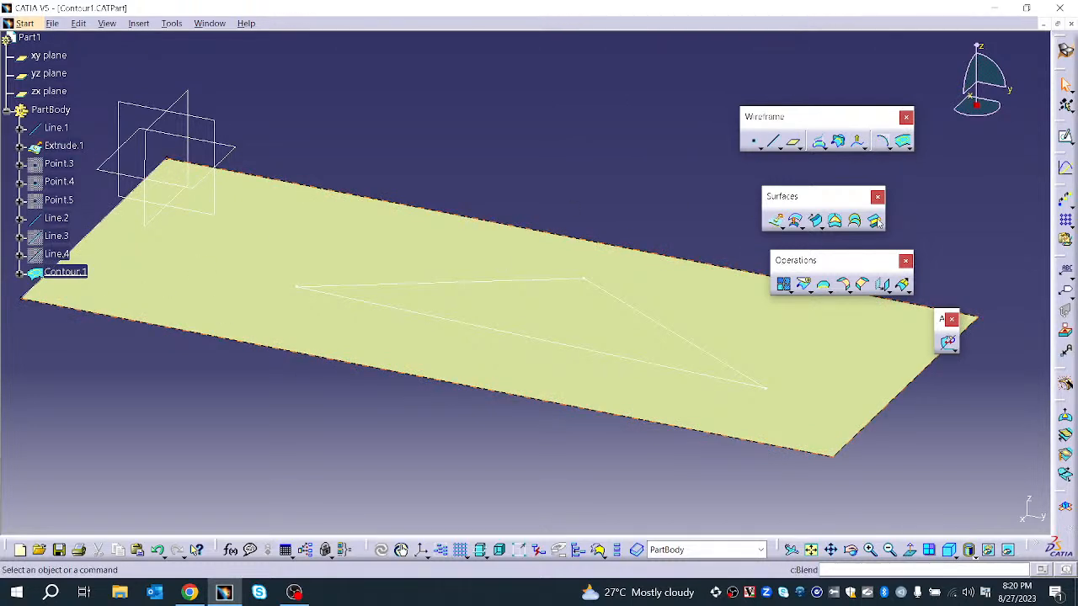
- Open FreeStyle_Part_47.CATPart from the GSD WIREFRAME folder
{"action": "left_click", "coordinate": [909, 148]}
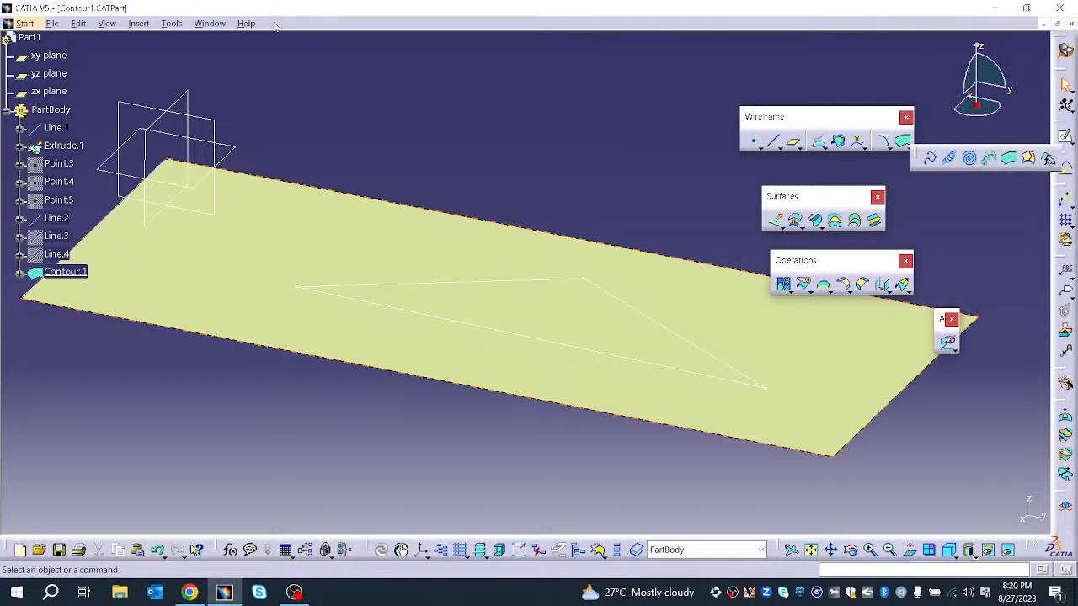
{"action": "left_click", "coordinate": [51, 23]}
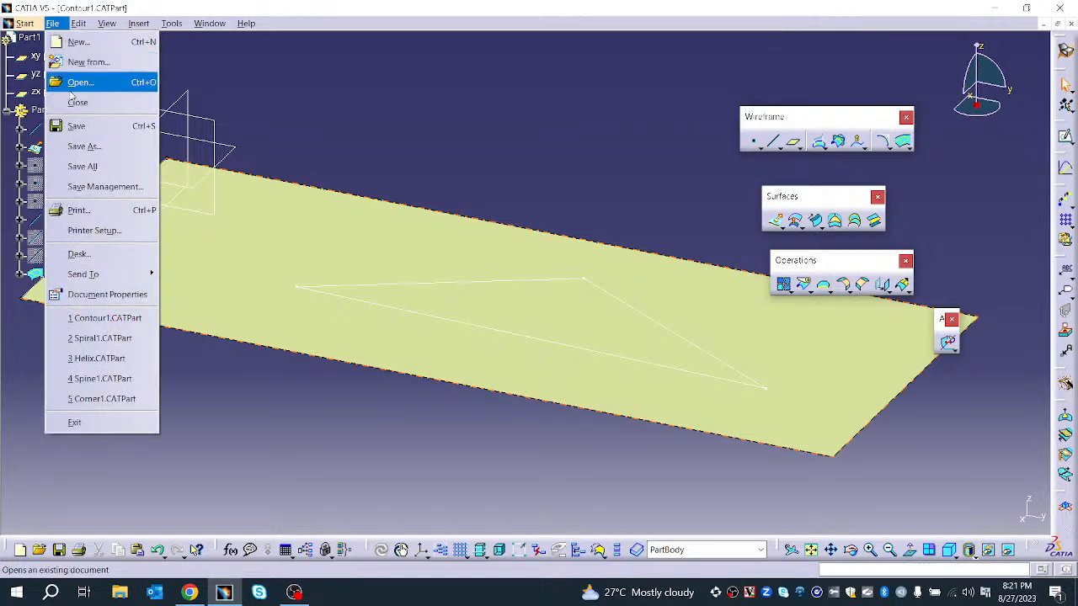
{"action": "left_click", "coordinate": [93, 80]}
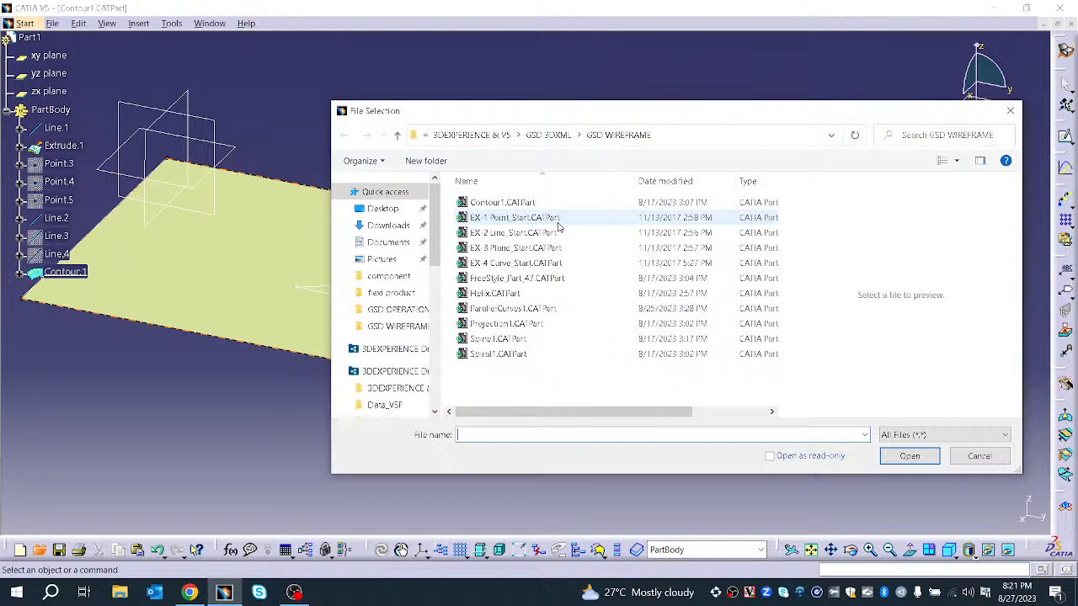
{"action": "left_click", "coordinate": [515, 278]}
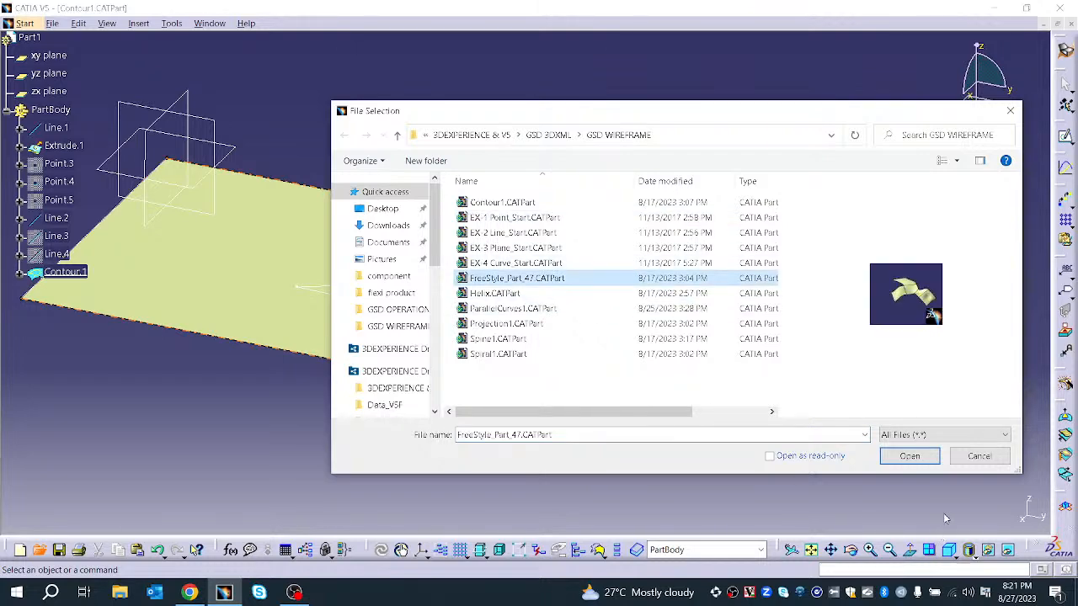
{"action": "left_click", "coordinate": [913, 460]}
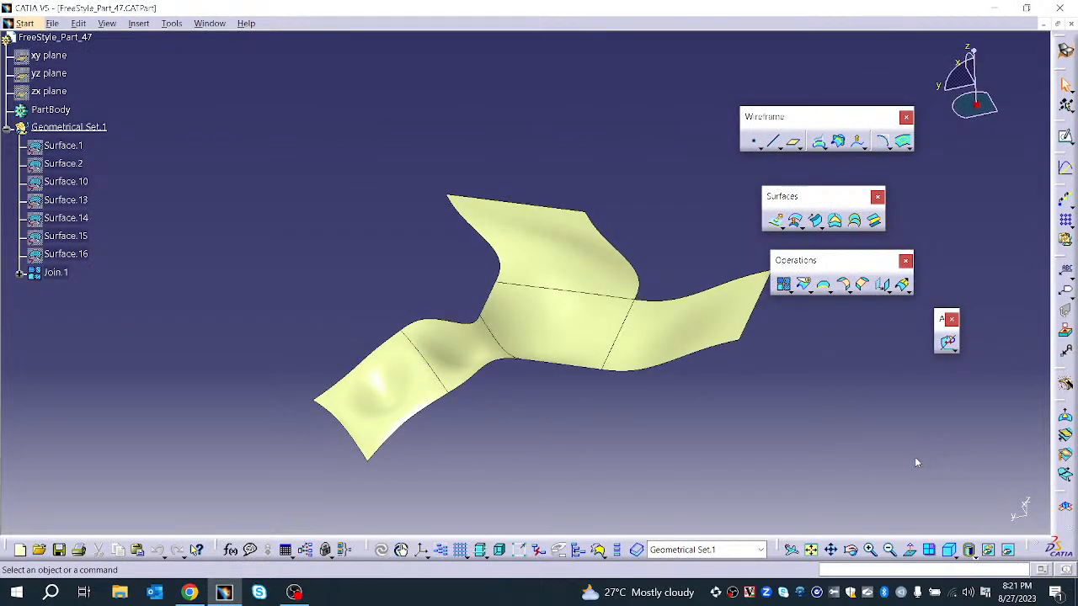
- Create an isoparametric curve on the Join.1 surface through a point beside the bump, near the bumped patch's upper edge
{"action": "middle_click_drag", "start_coordinate": [598, 426], "coordinate": [596, 370], "text": "ctrl"}
{"action": "middle_click_drag", "start_coordinate": [476, 474], "coordinate": [440, 358]}
{"action": "middle_click_drag", "start_coordinate": [692, 298], "coordinate": [322, 471]}
{"action": "middle_click_drag", "start_coordinate": [291, 429], "coordinate": [469, 332]}
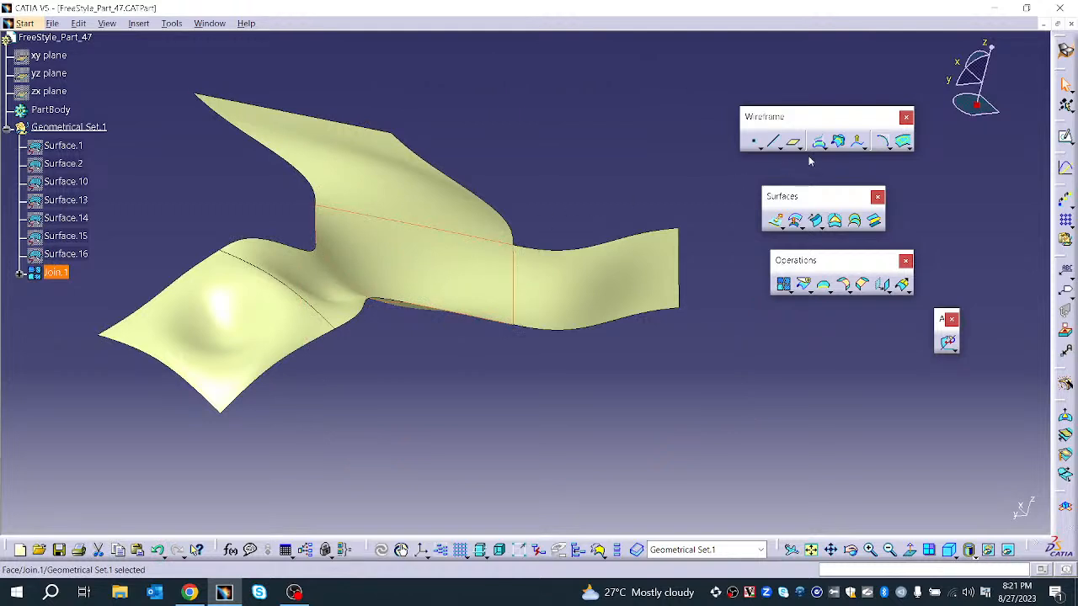
{"action": "left_click", "coordinate": [903, 143]}
{"action": "left_click", "coordinate": [908, 148]}
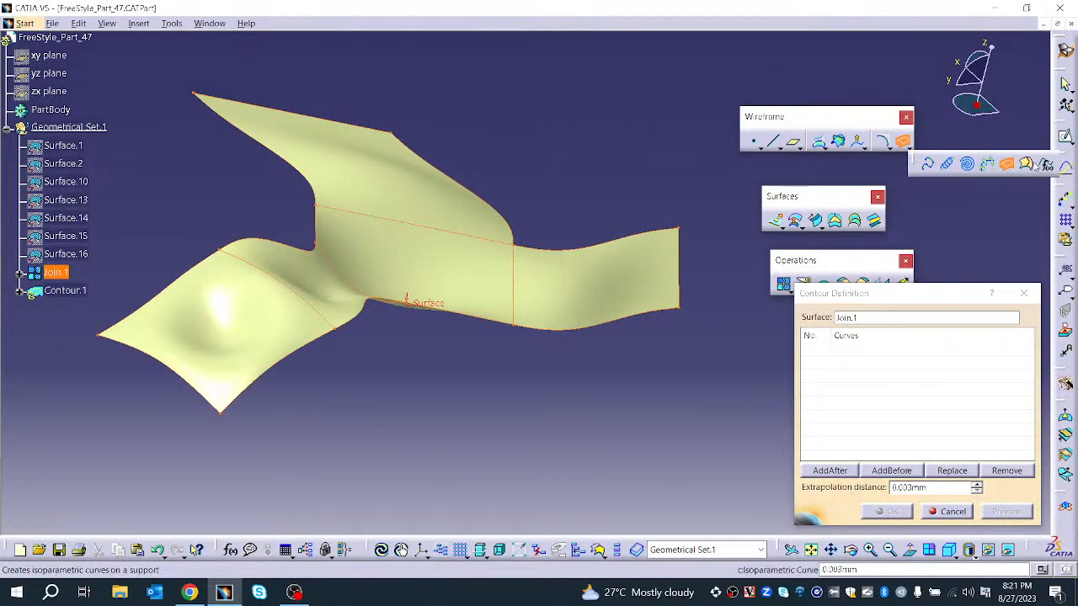
{"action": "left_click", "coordinate": [1028, 160]}
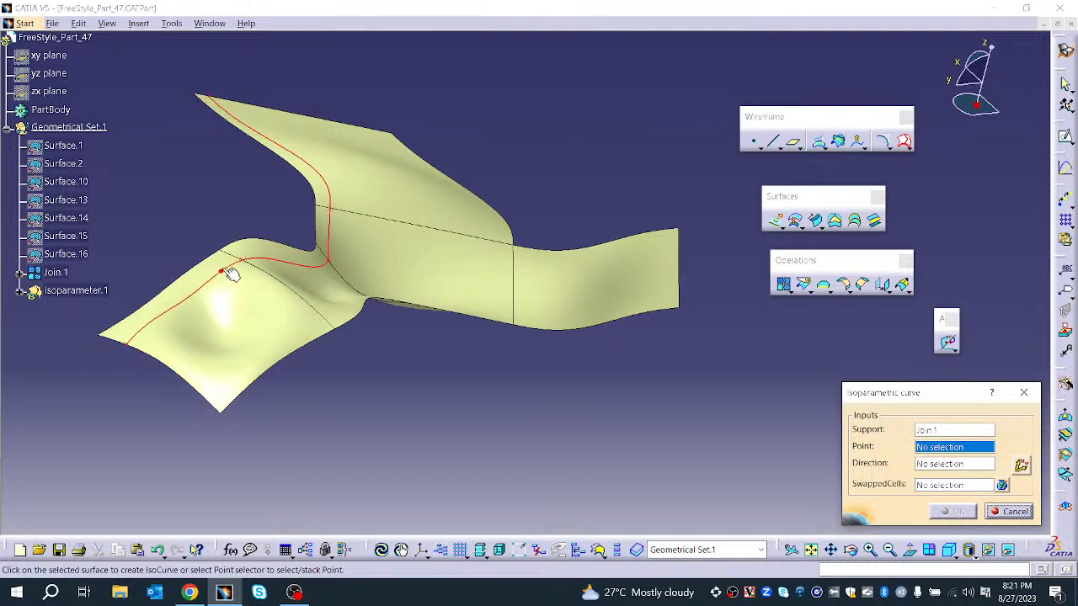
{"action": "left_click", "coordinate": [222, 270]}
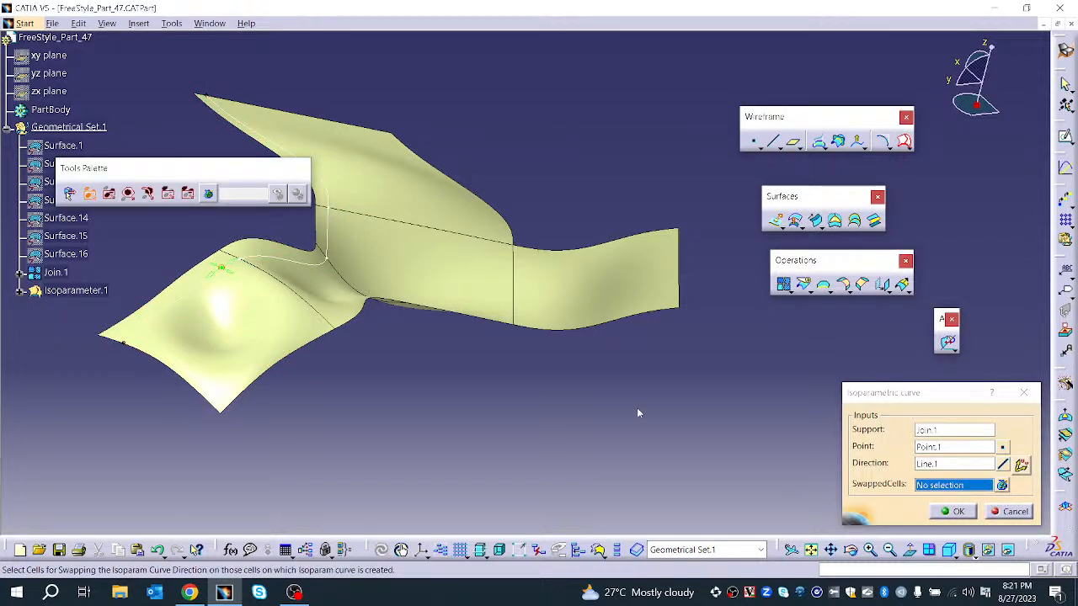
{"action": "left_click", "coordinate": [958, 512]}
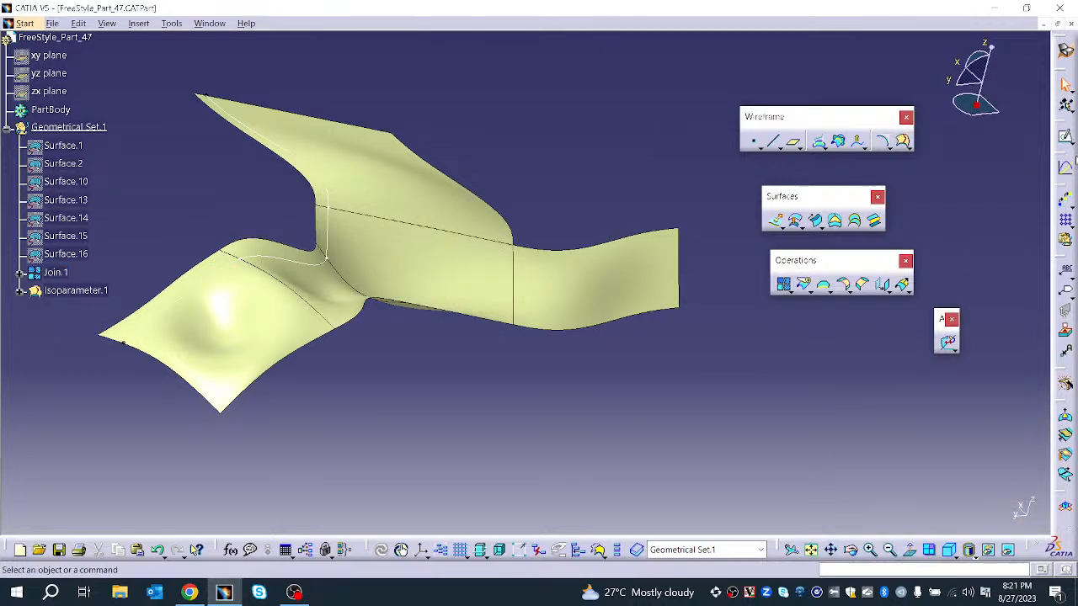
- Create a second isoparametric curve on Join.1 through a point at the outer end edge of the bumped patch
{"action": "left_click", "coordinate": [901, 143]}
{"action": "left_click", "coordinate": [209, 363]}
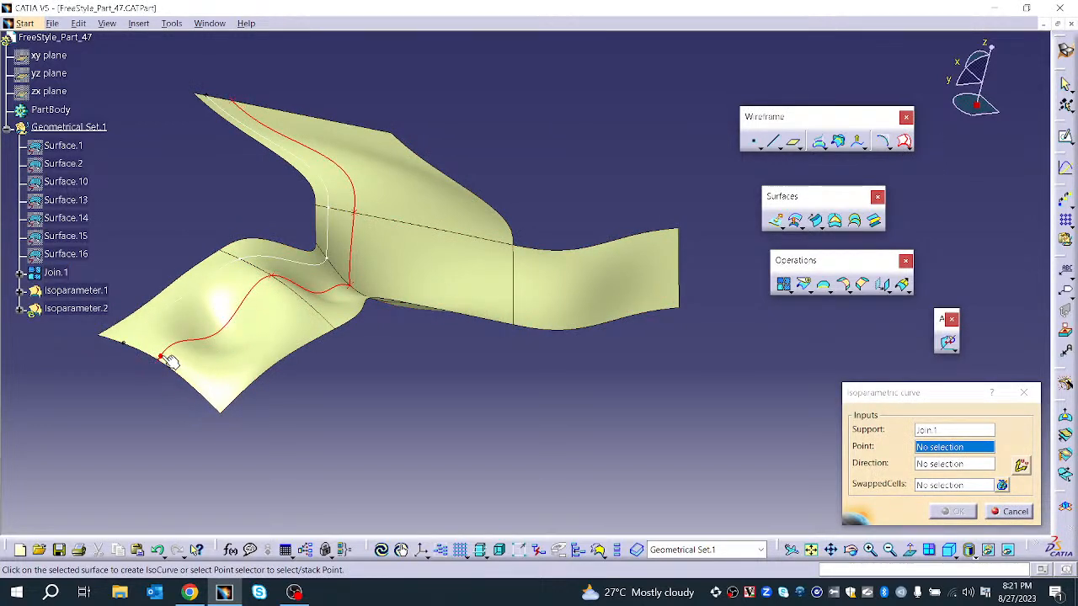
{"action": "left_click", "coordinate": [167, 364]}
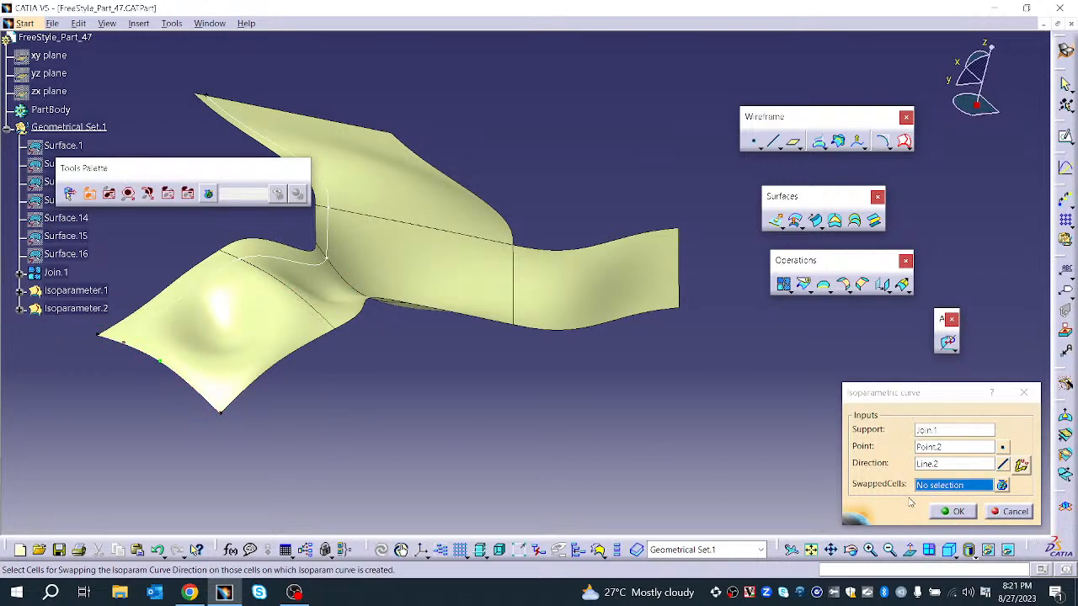
{"action": "left_click", "coordinate": [943, 511]}
{"action": "middle_click_drag", "start_coordinate": [355, 430], "coordinate": [369, 405], "text": "ctrl"}
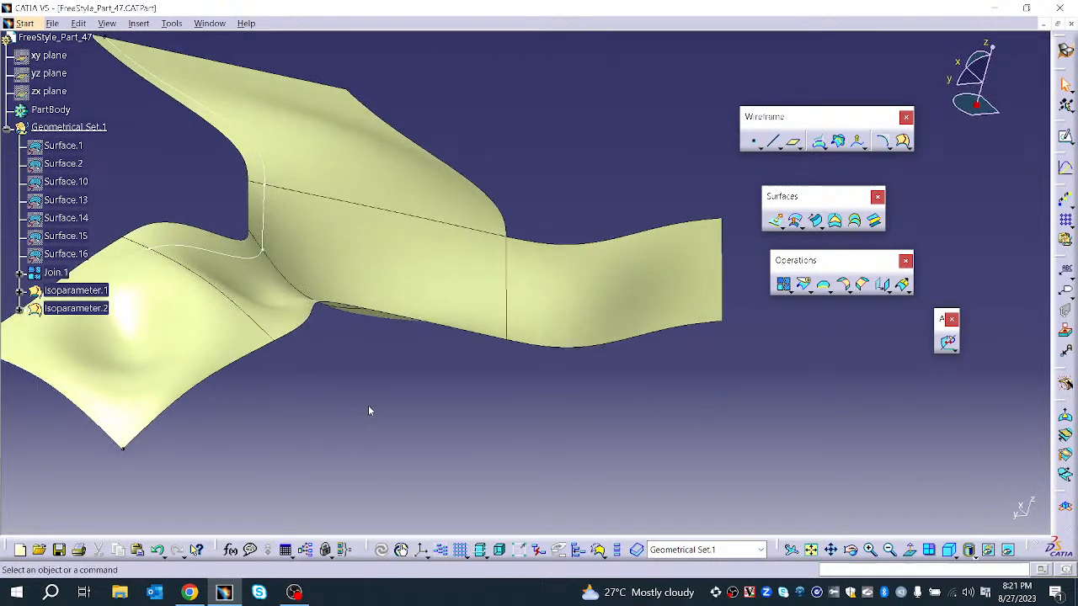